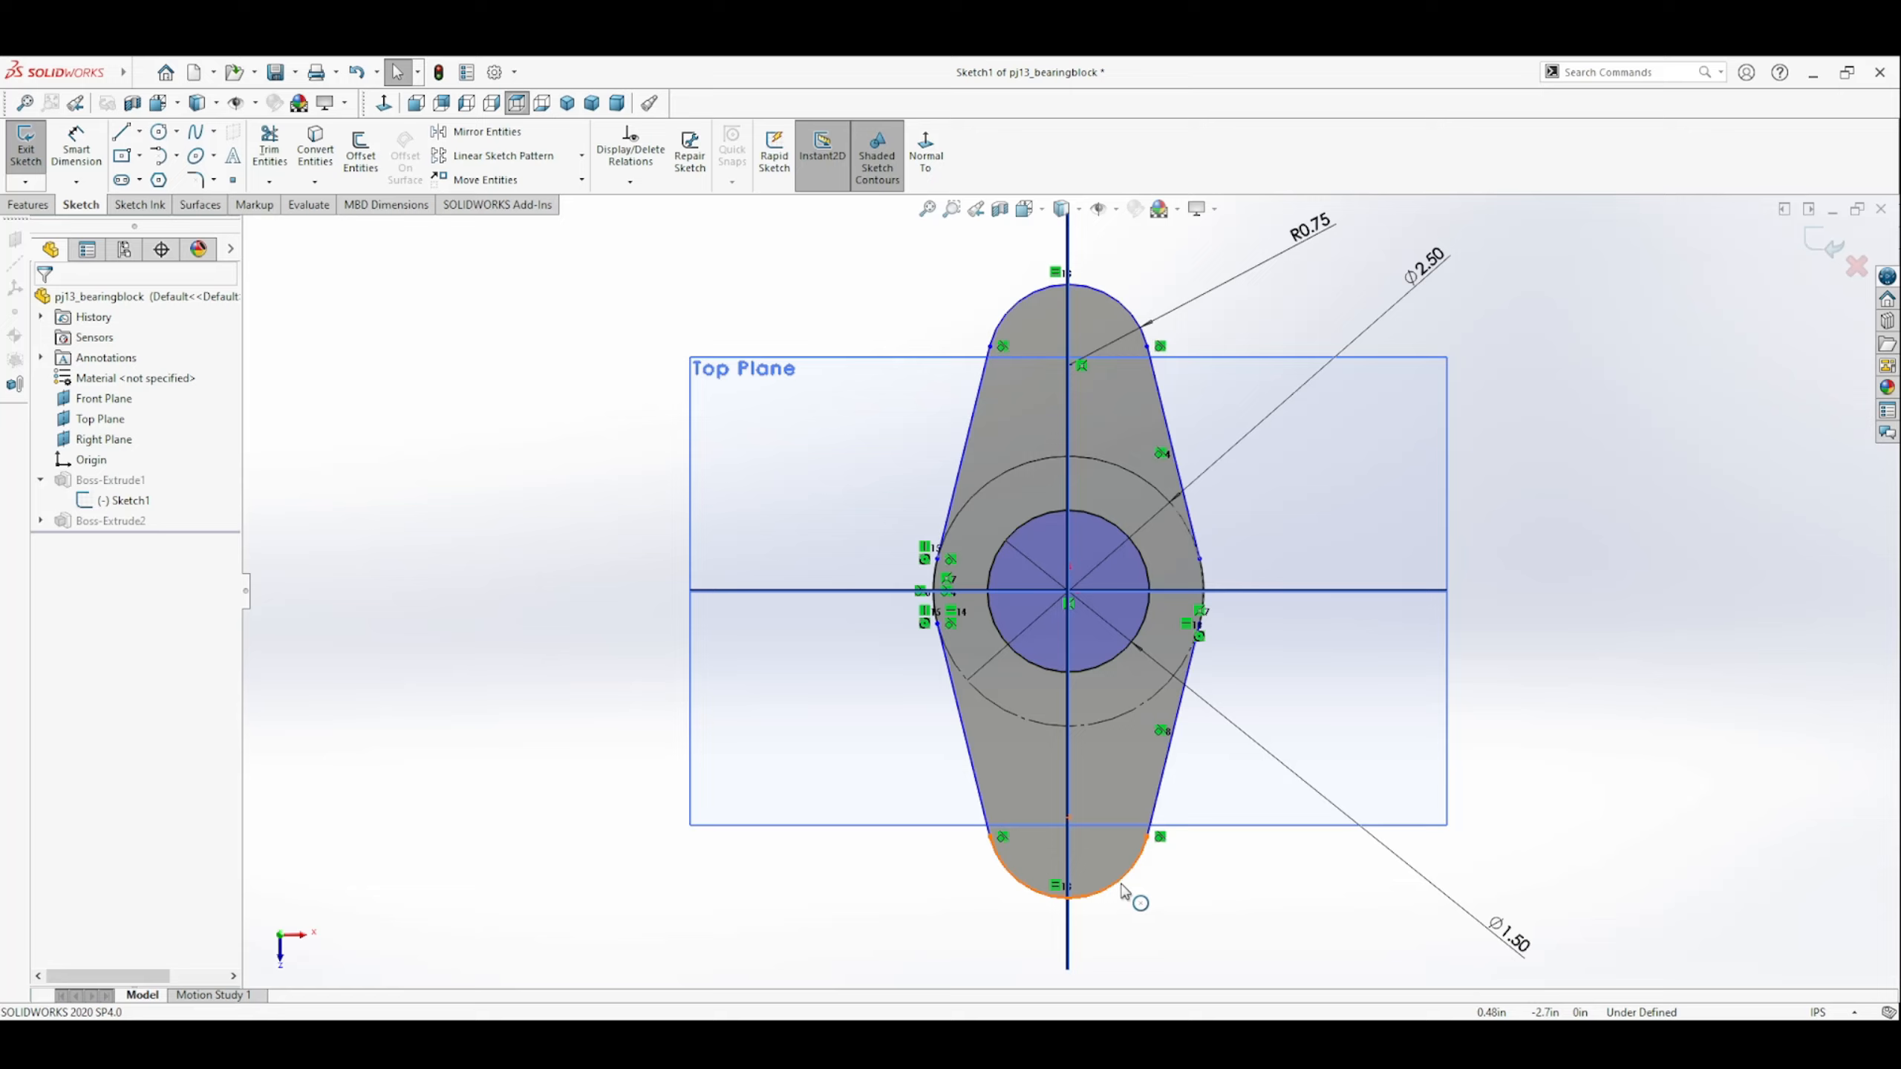
# Move the lower end arc along the vertical axis to test the sketch's remaining freedom.
pyautogui.click(1123, 891)
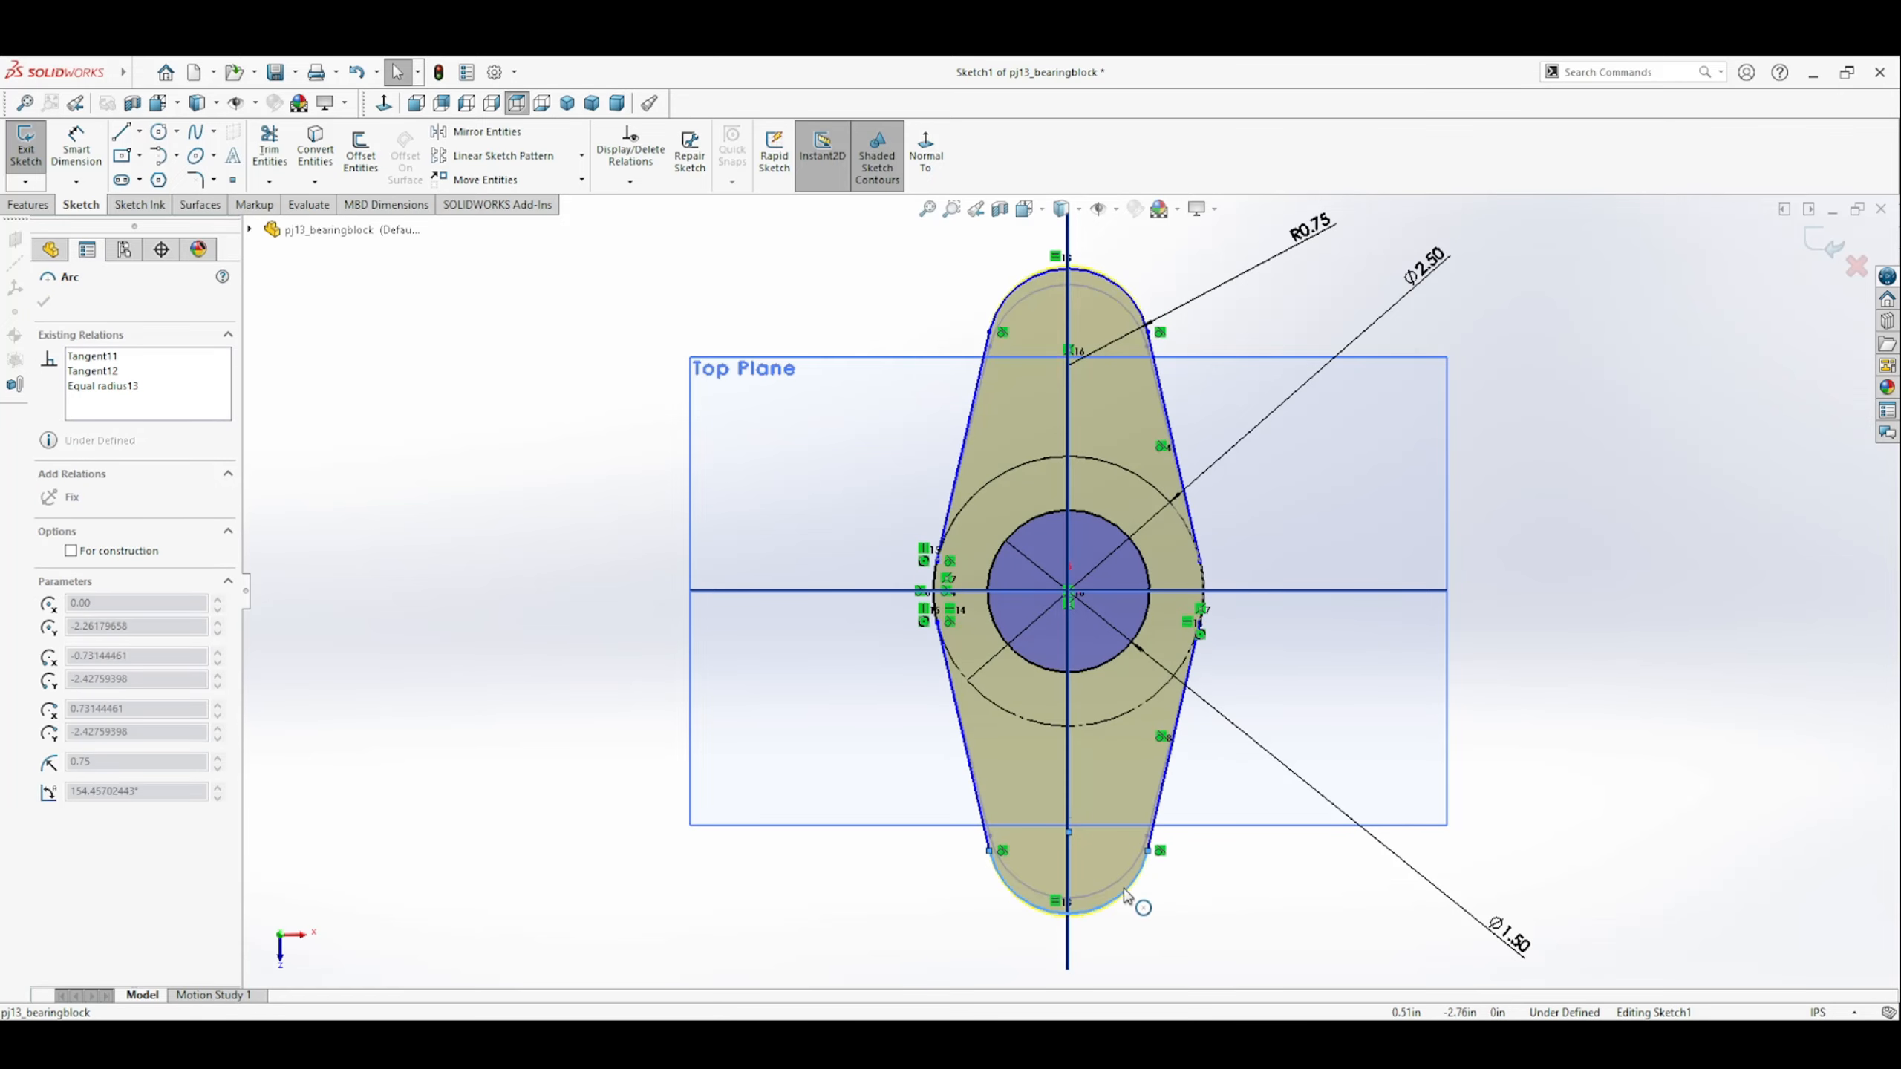
pyautogui.moveTo(1127, 894); pyautogui.dragTo(1124, 890)
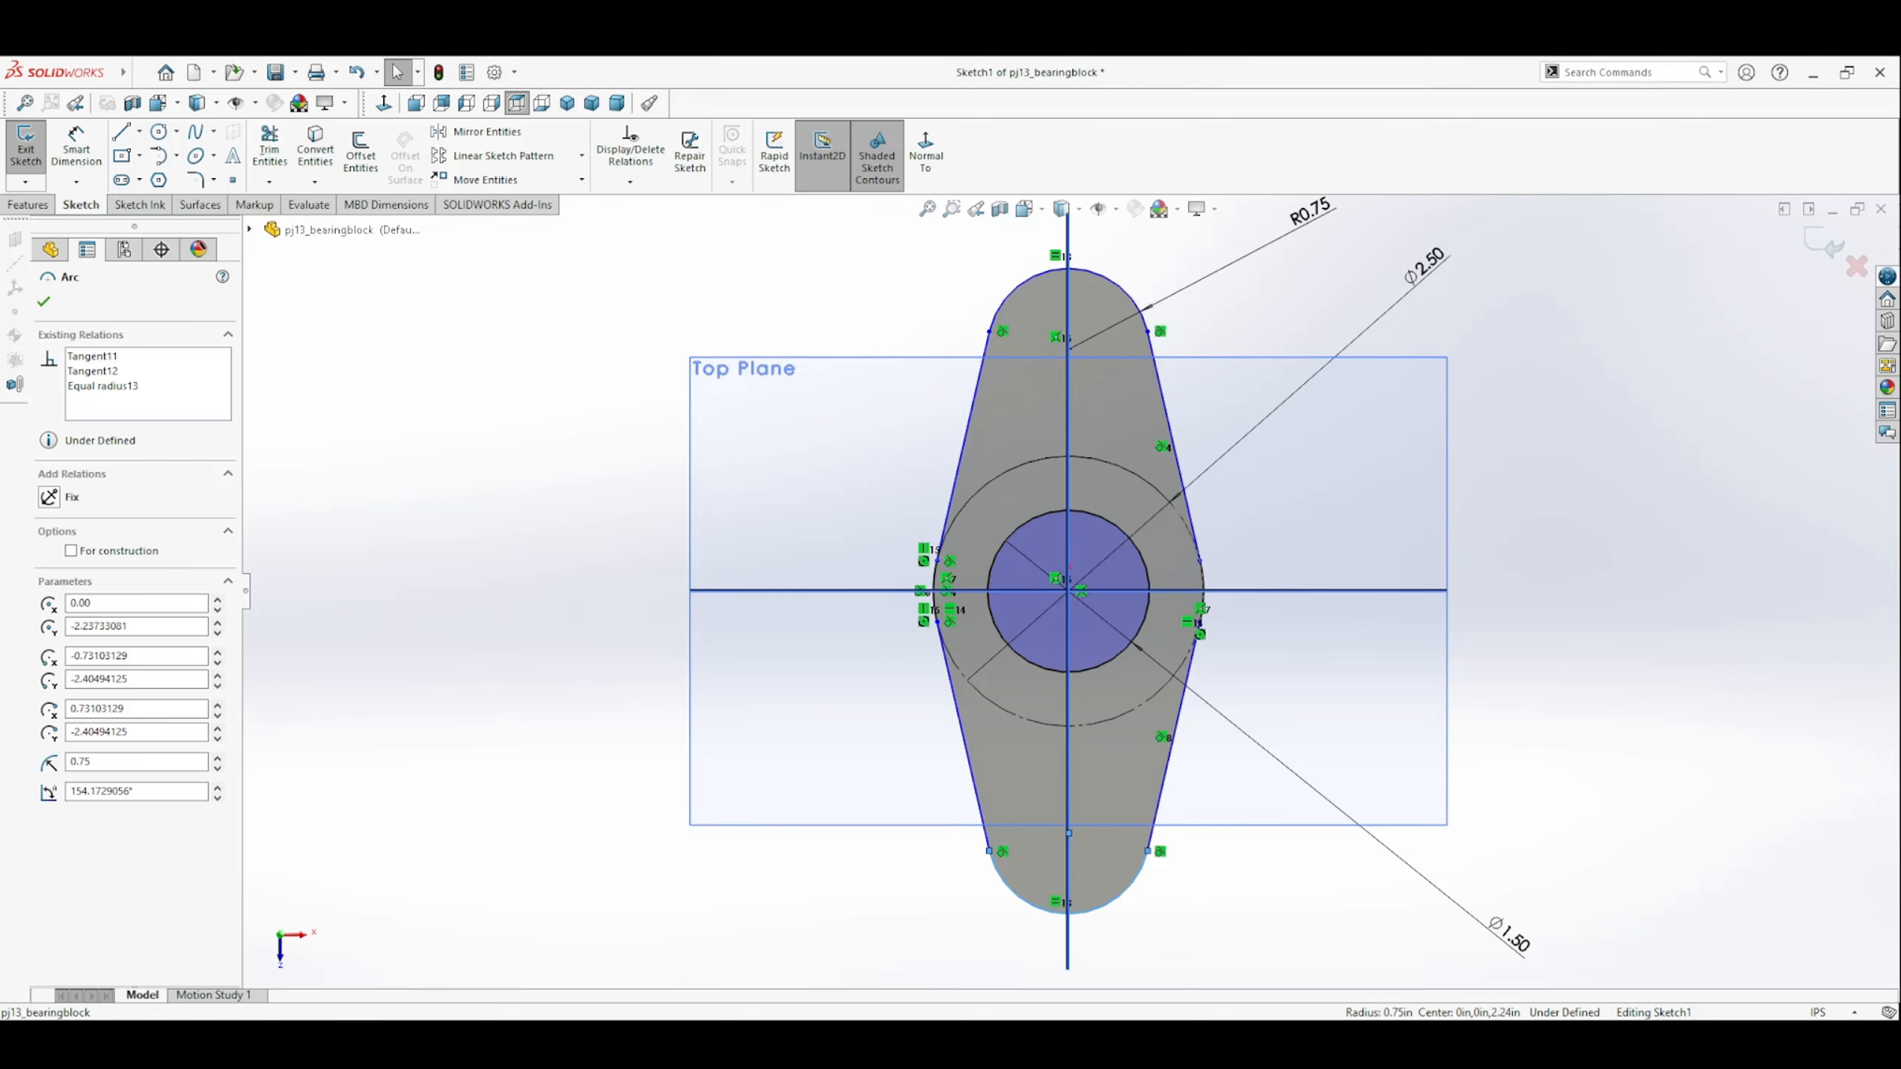
pyautogui.moveTo(1095, 909); pyautogui.dragTo(1085, 895)
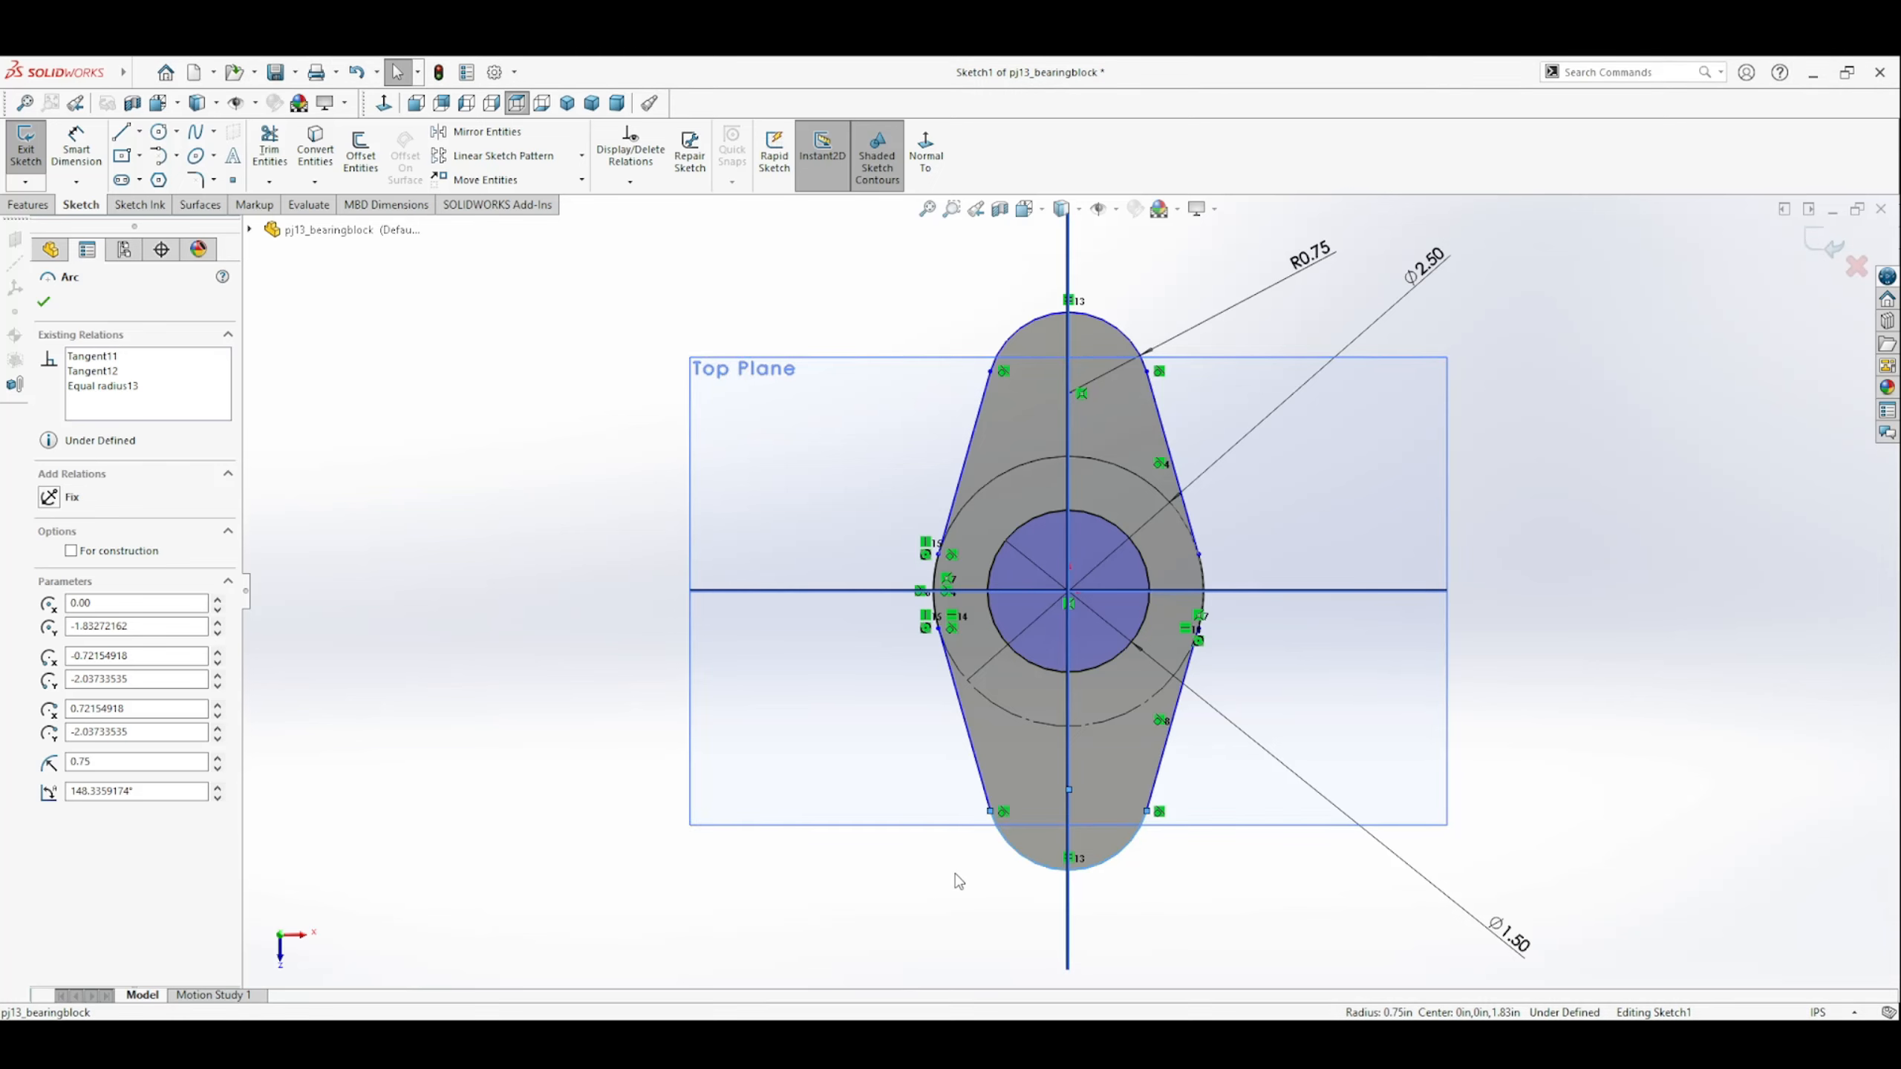
# Apply an Equal relation to the four slanted side lines of the profile.
pyautogui.click(975, 756)
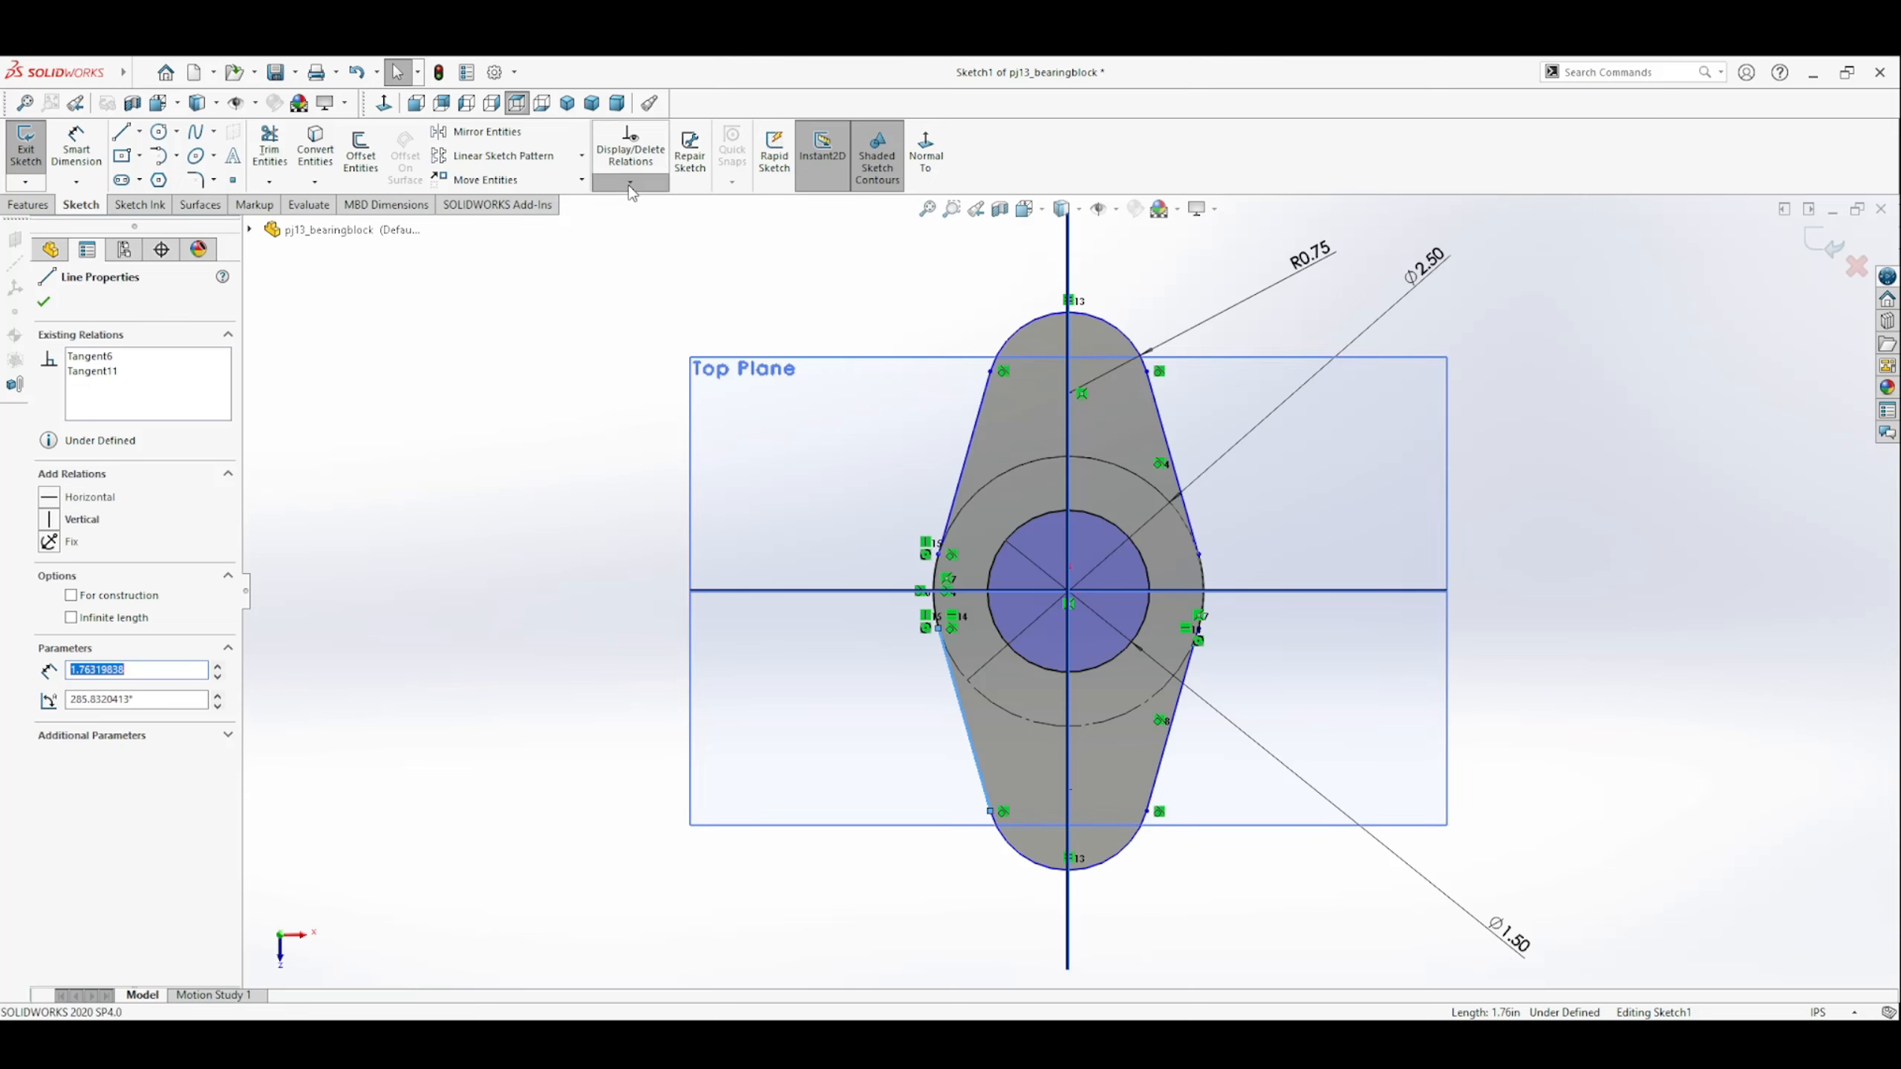
pyautogui.click(631, 242)
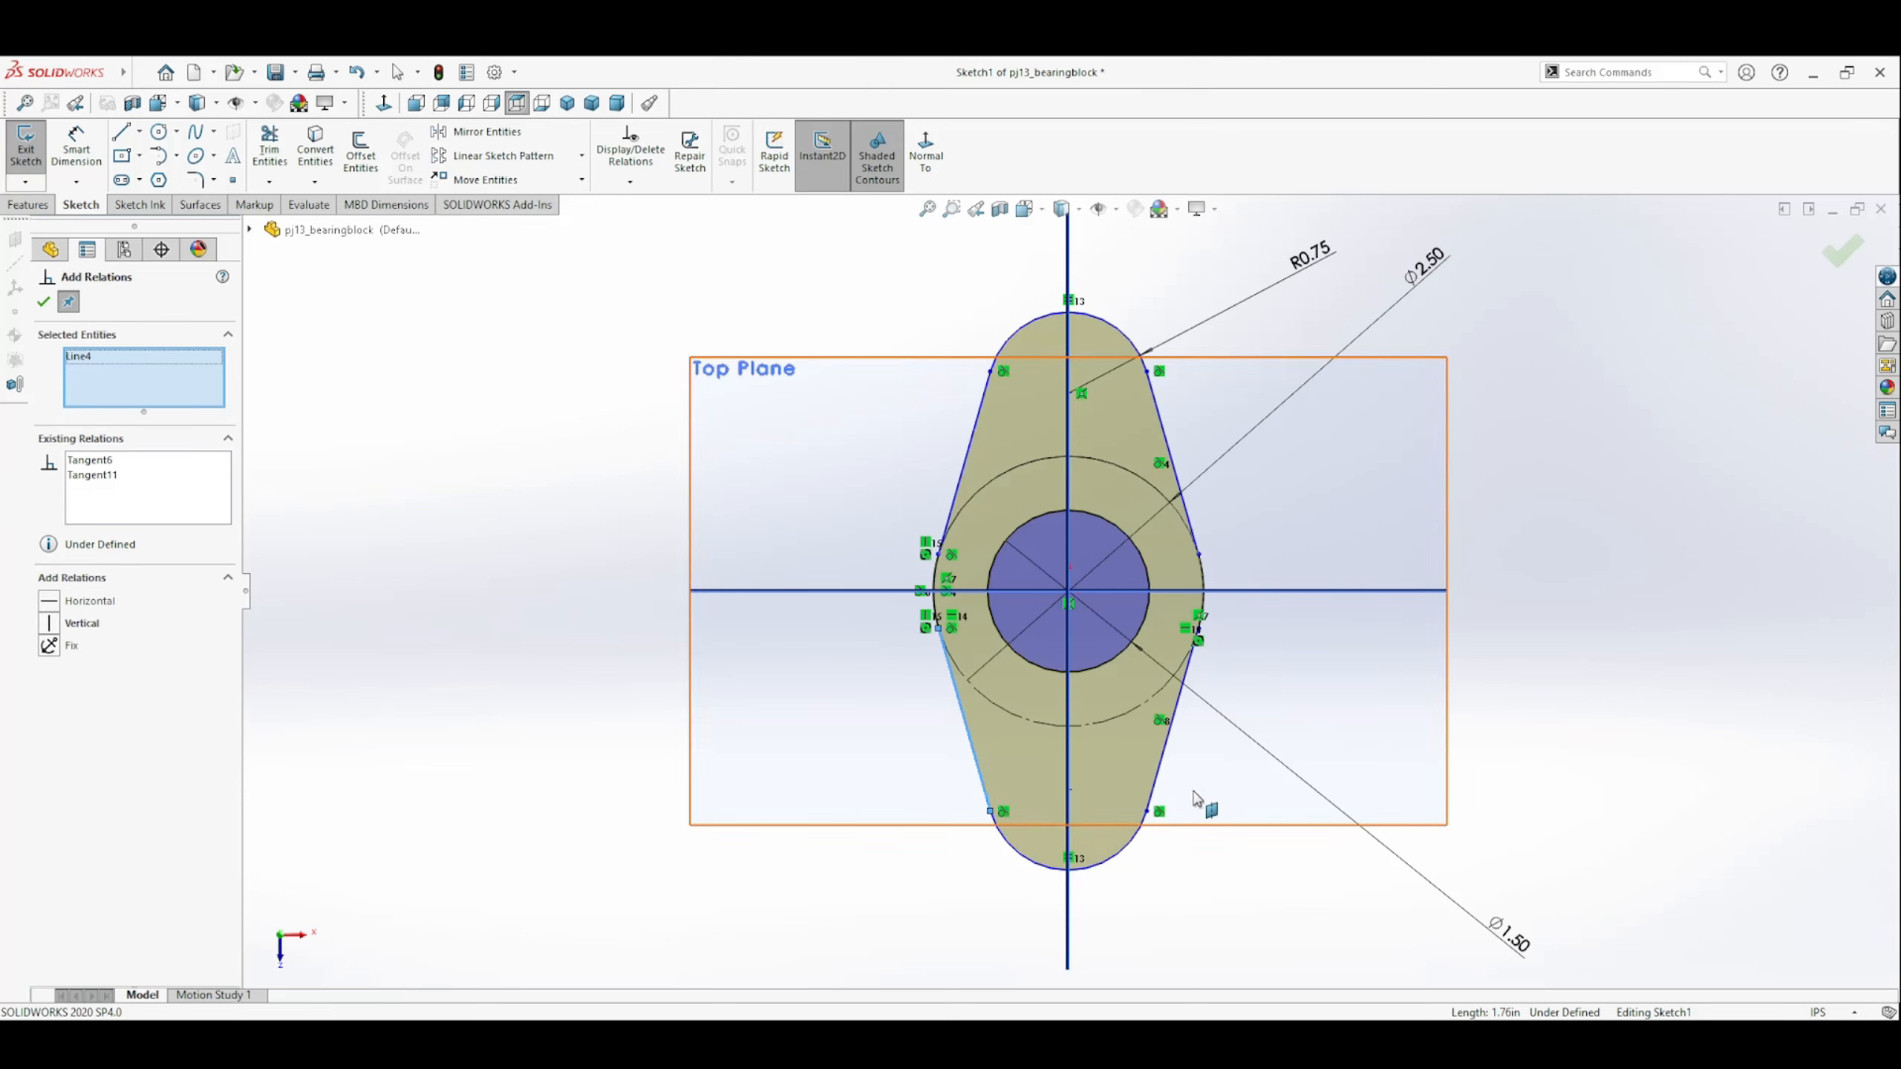
pyautogui.click(1162, 761)
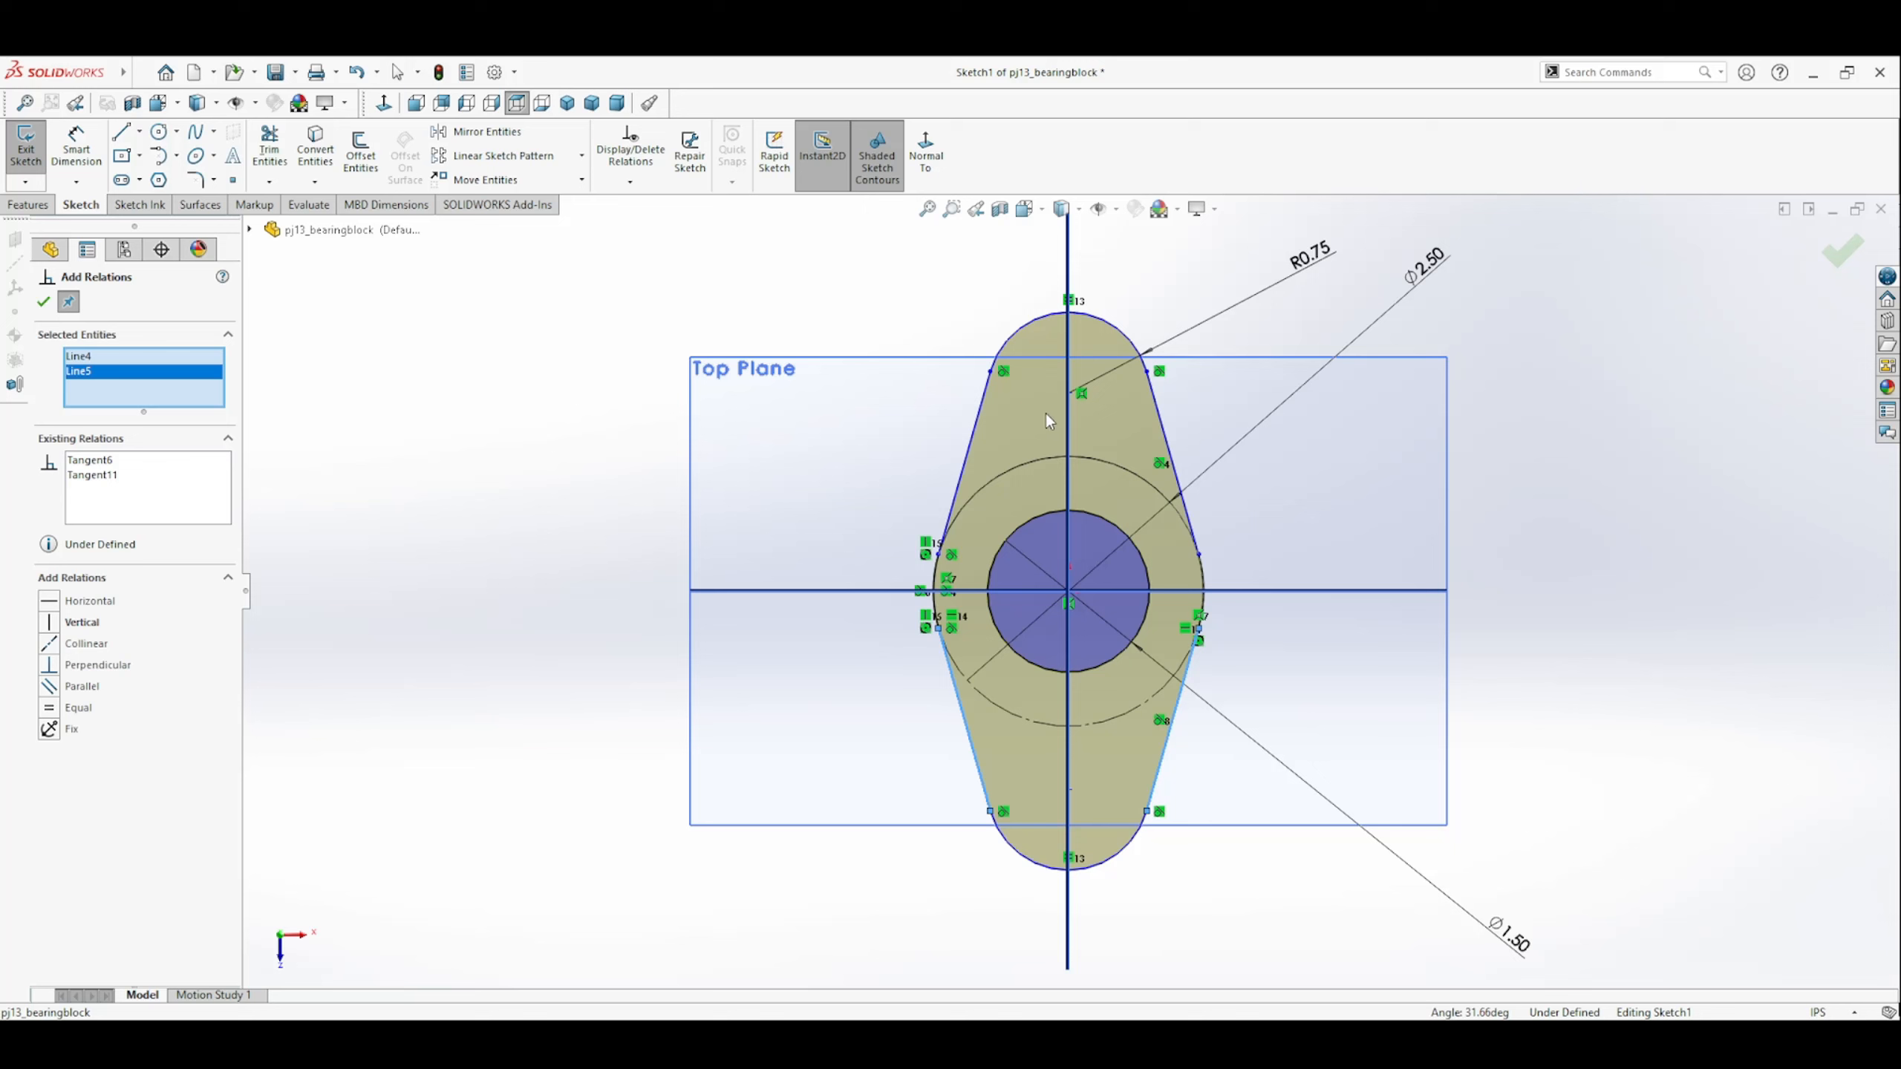
pyautogui.click(980, 429)
pyautogui.click(1165, 434)
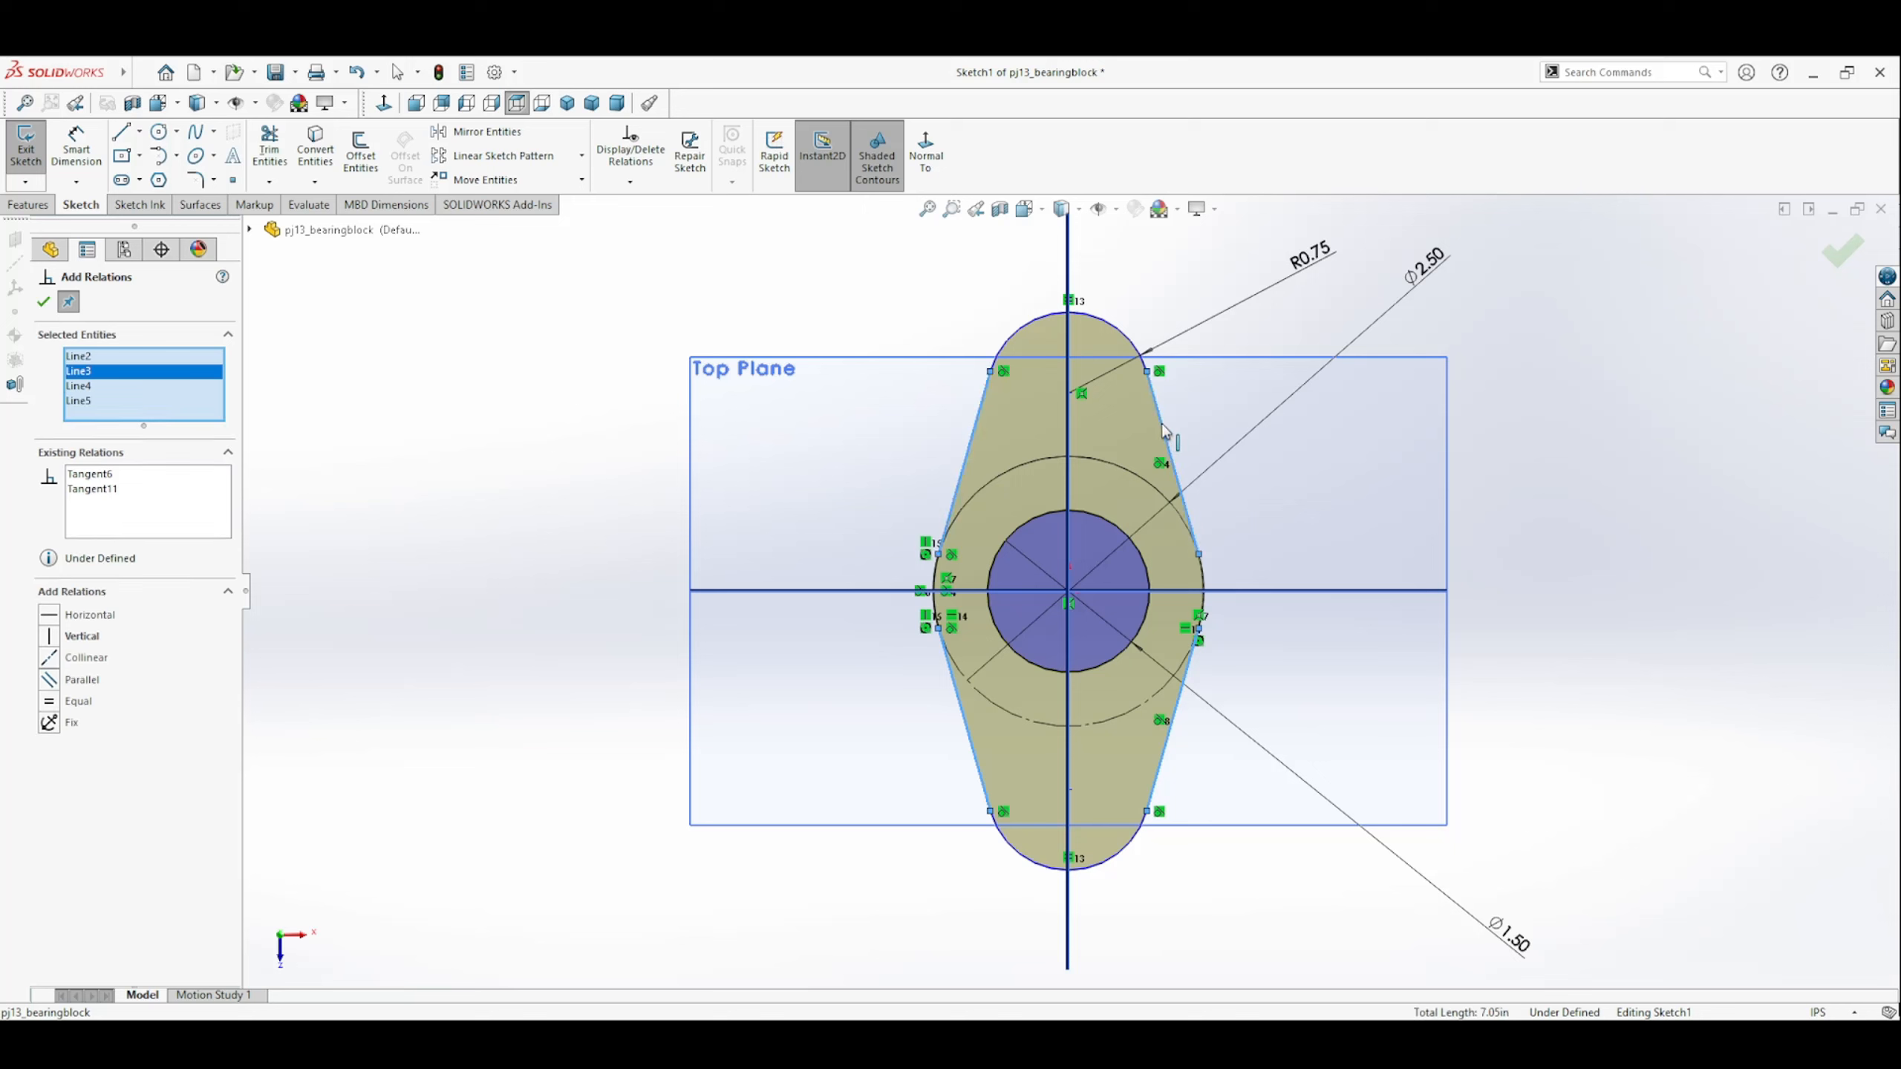
pyautogui.click(49, 703)
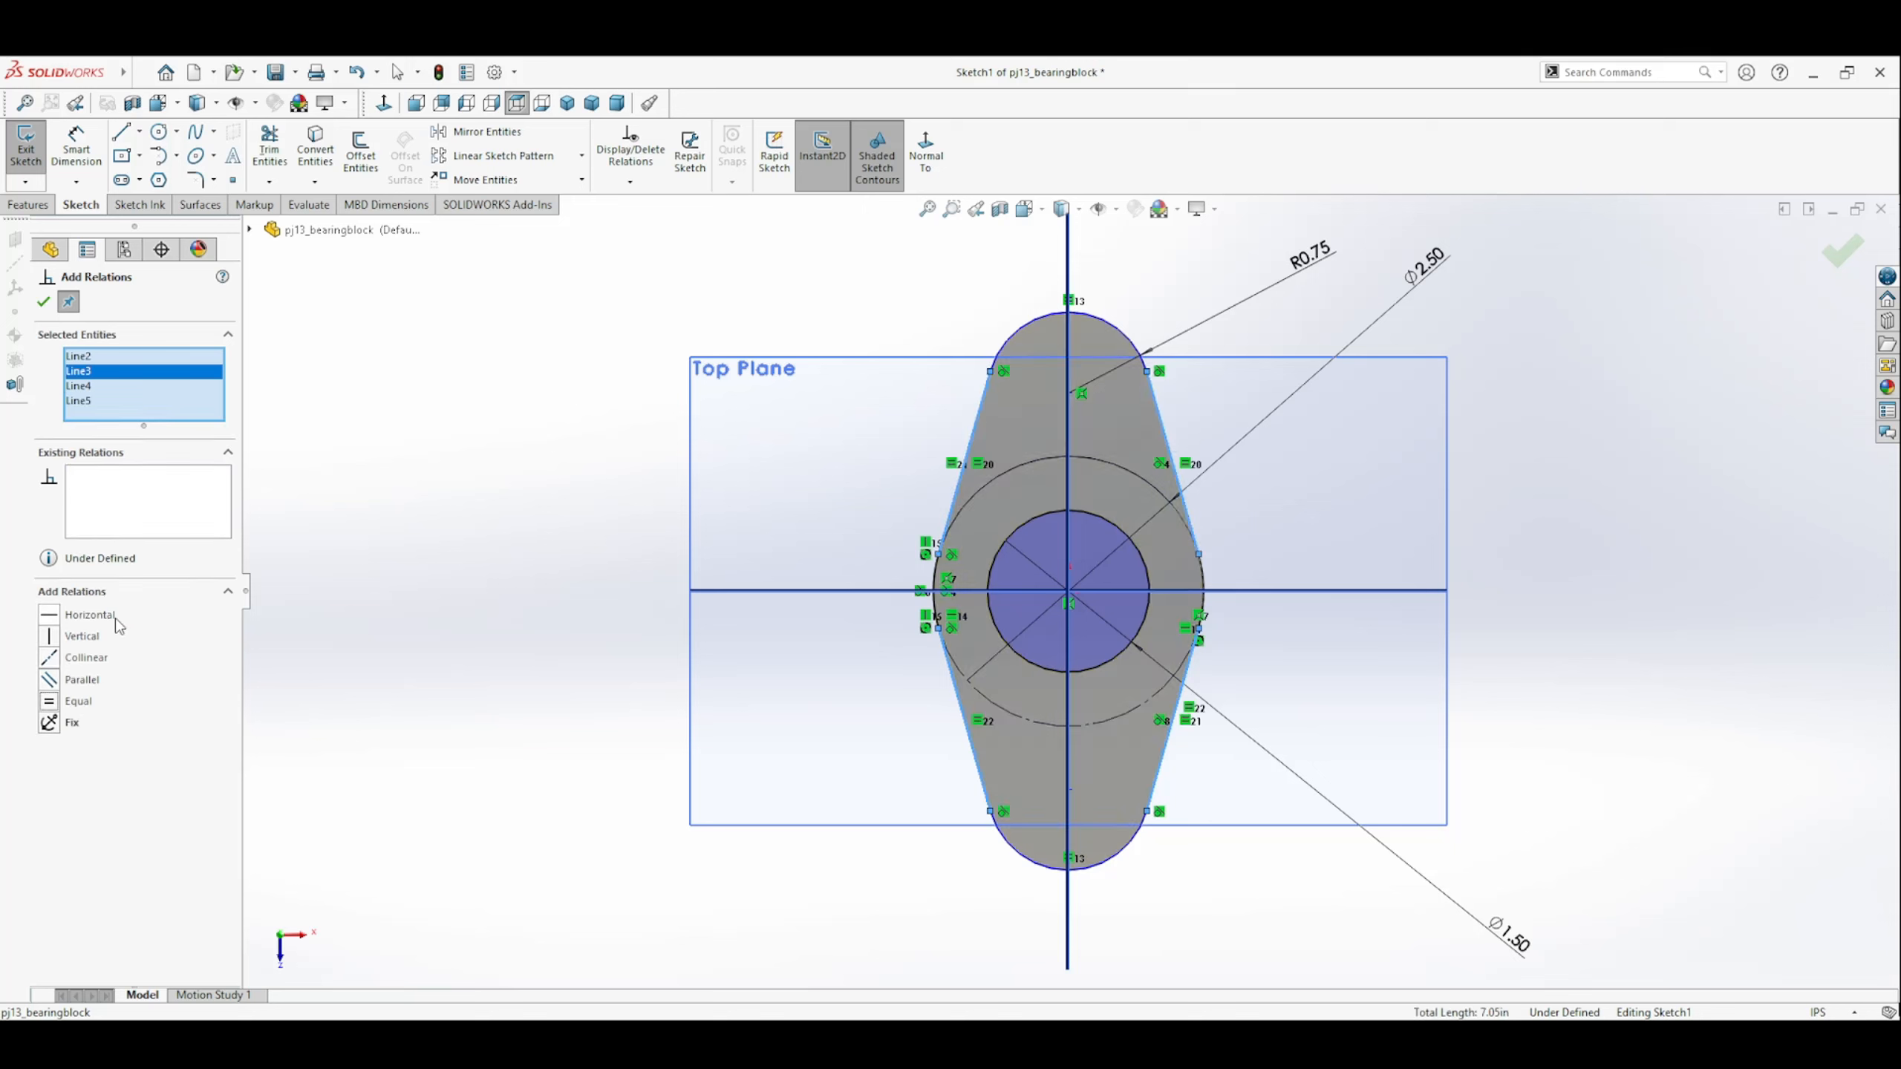
pyautogui.click(43, 301)
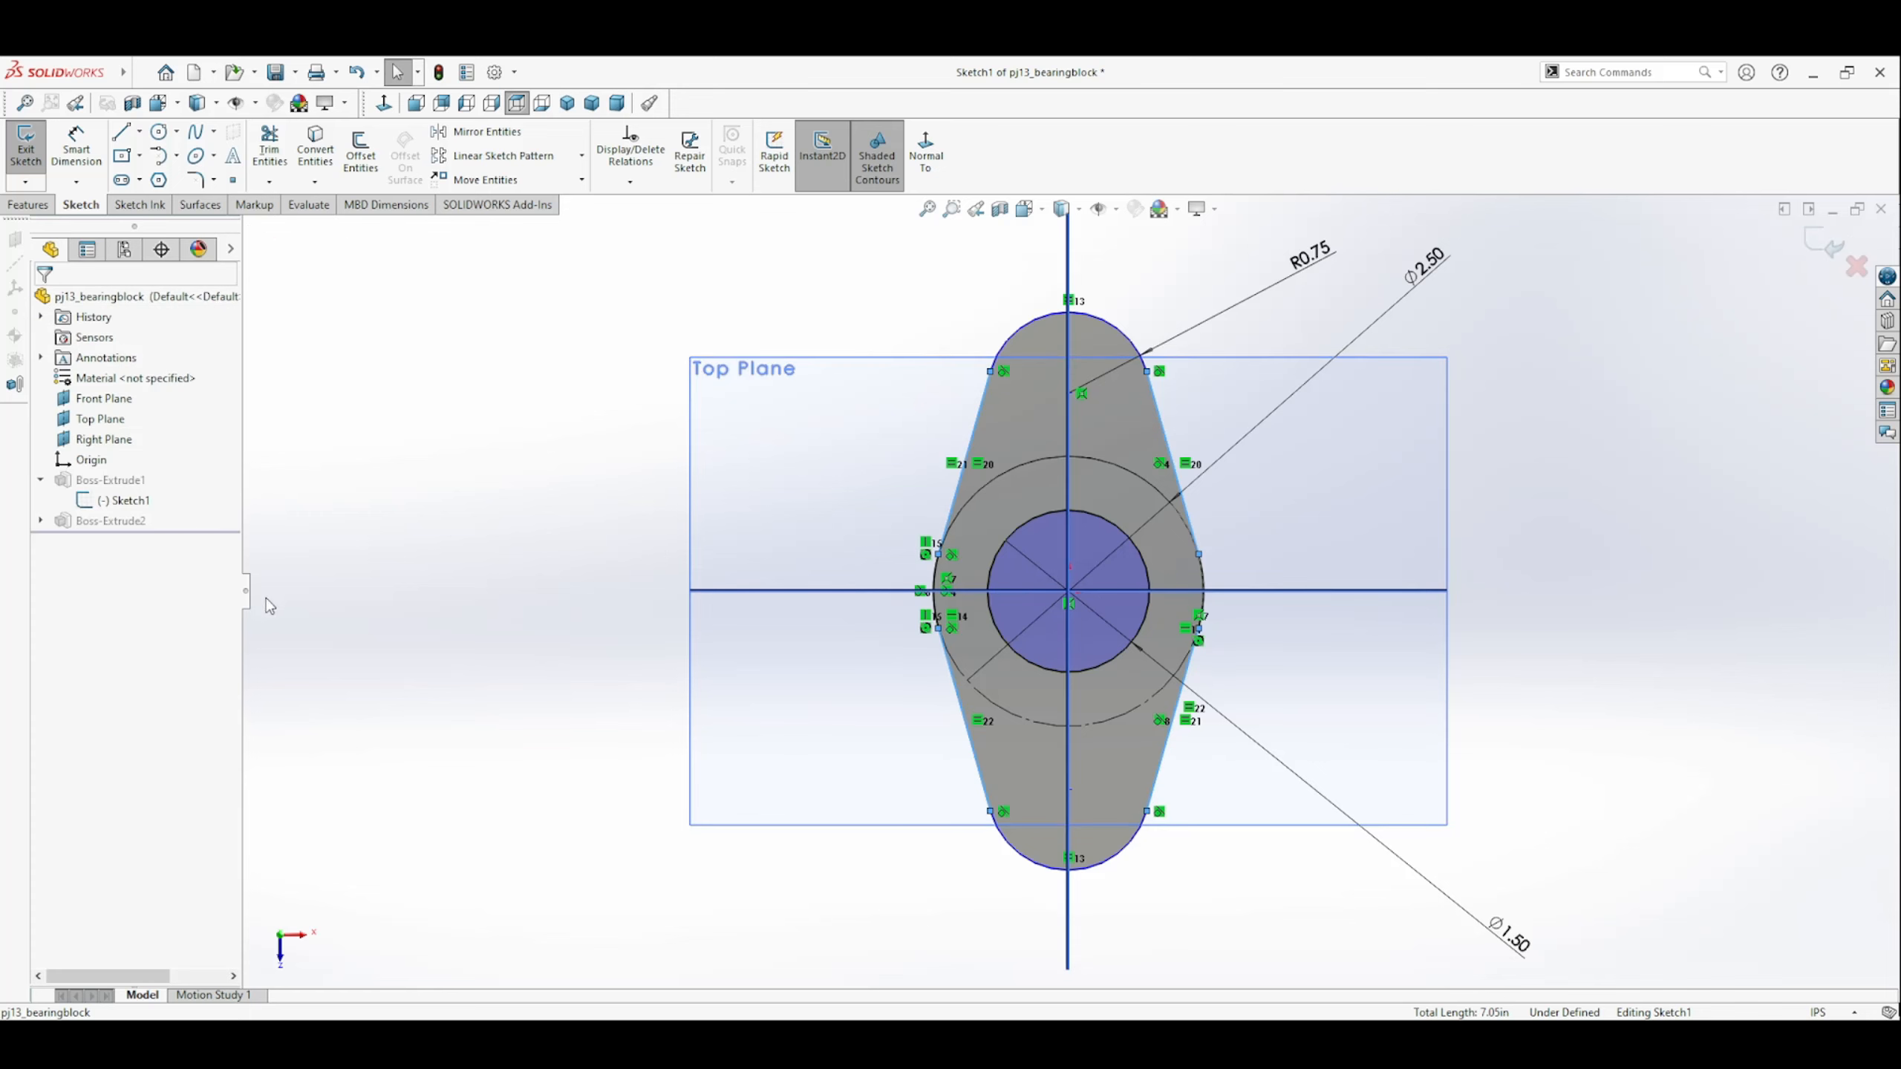
# Apply an Equal relation to the upper and lower end arcs and test it by moving the upper arc.
pyautogui.click(1121, 865)
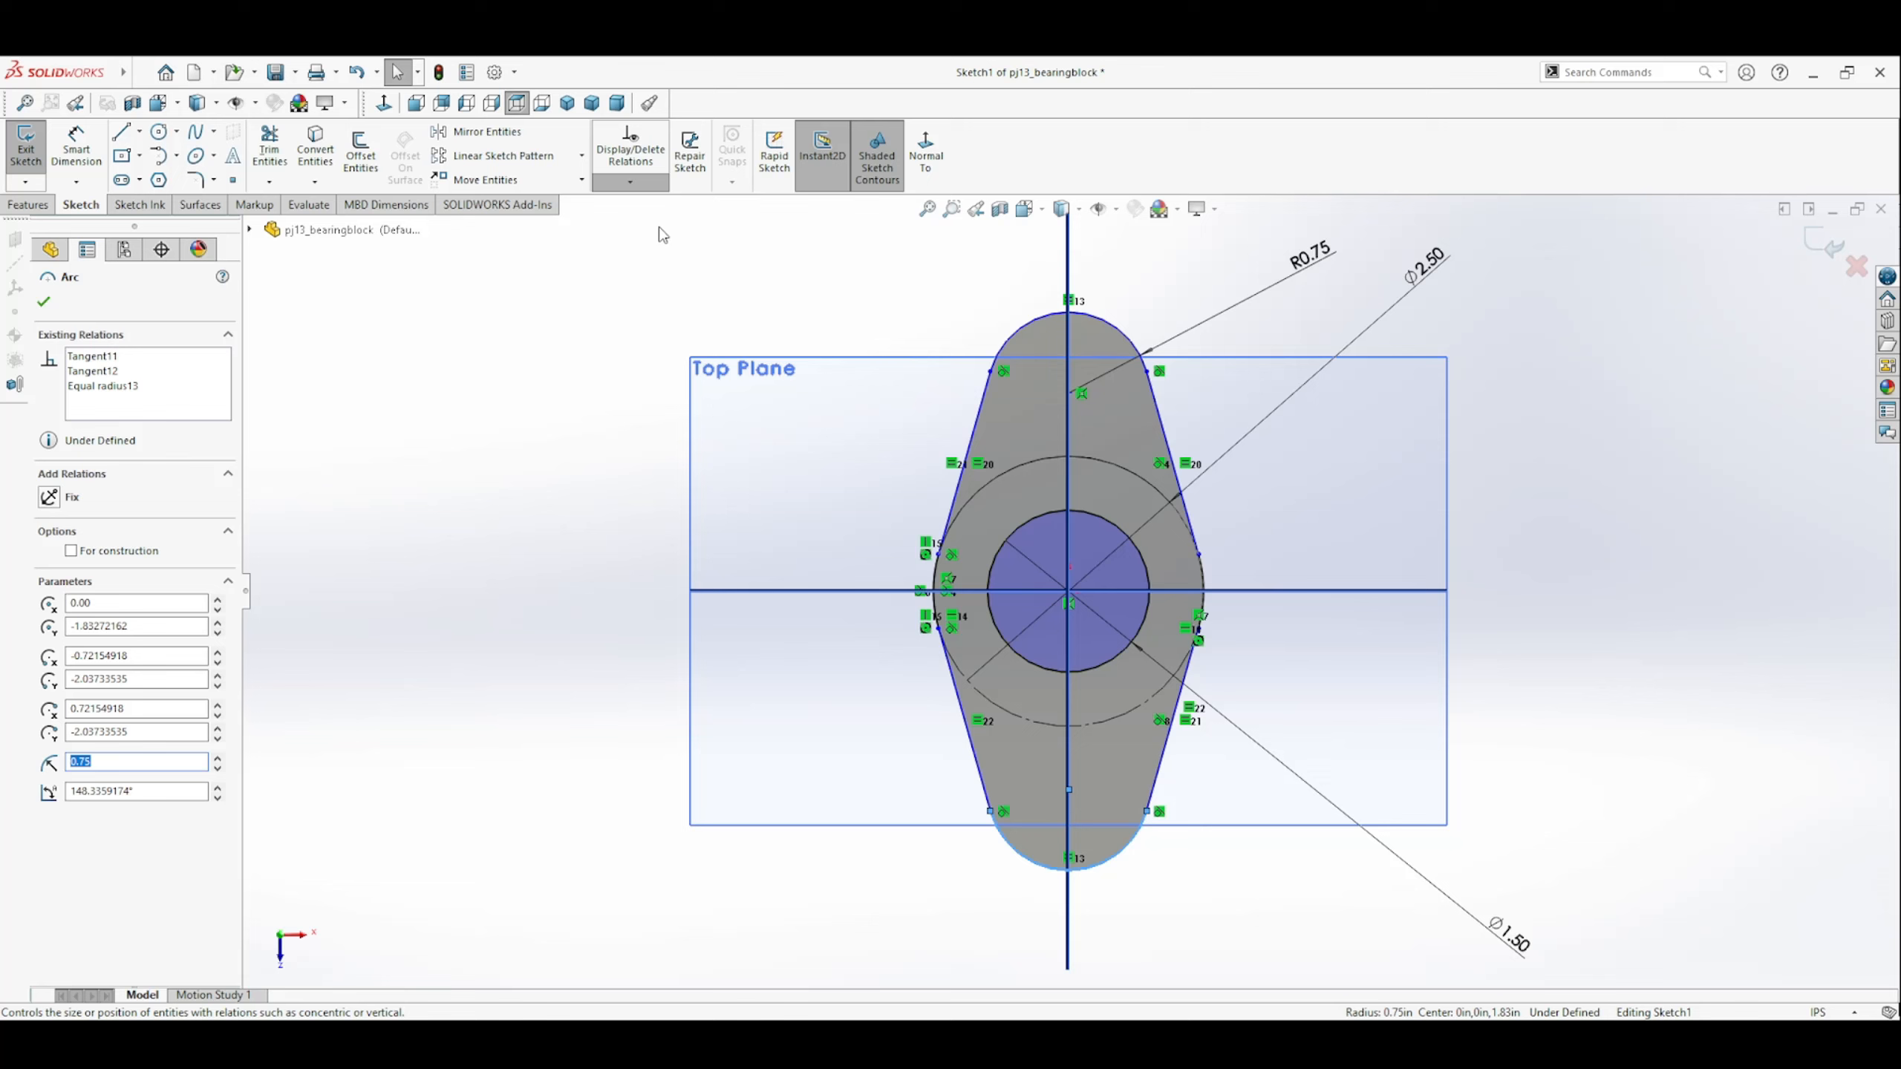
pyautogui.keyDown('ctrl'); pyautogui.click(1109, 336); pyautogui.keyUp('ctrl')
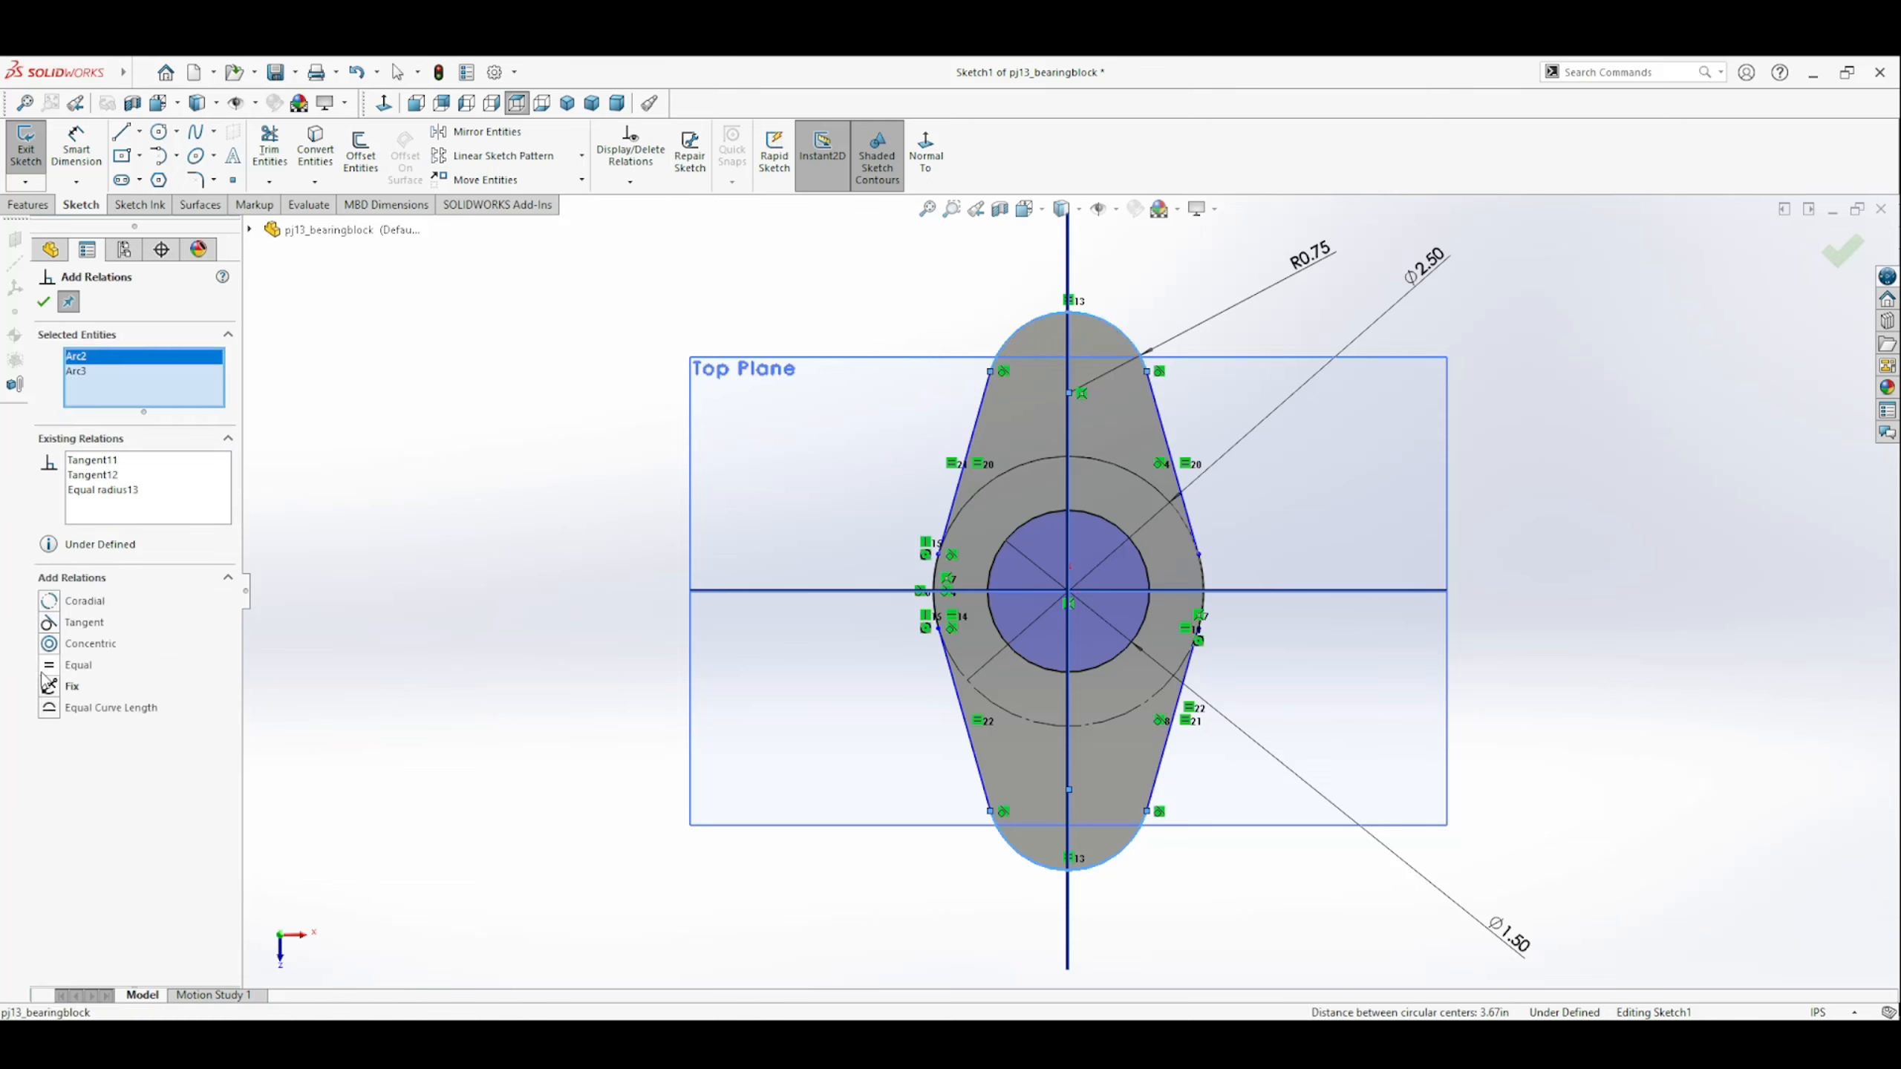
pyautogui.click(51, 666)
pyautogui.click(42, 301)
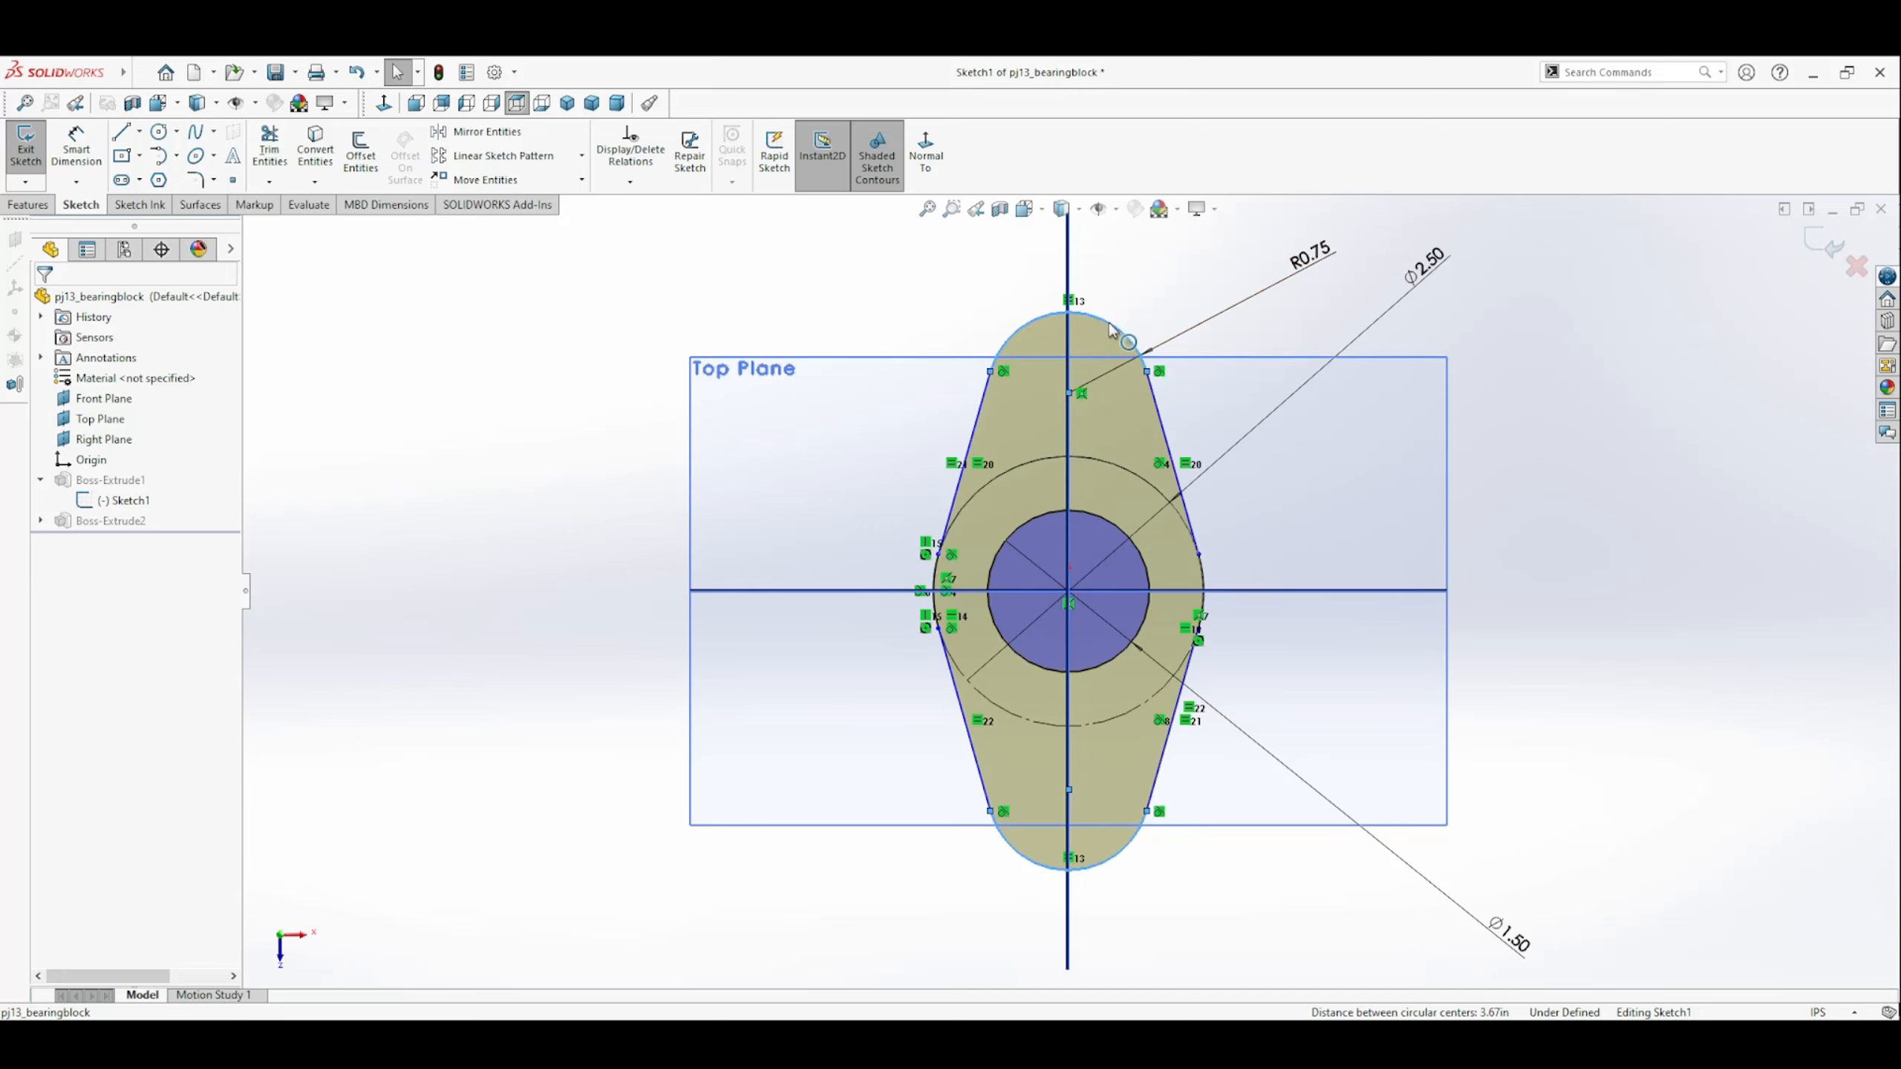
pyautogui.moveTo(1111, 325)
pyautogui.mouseDown()
pyautogui.moveTo(1114, 294)
pyautogui.moveTo(1114, 319)
pyautogui.mouseUp()
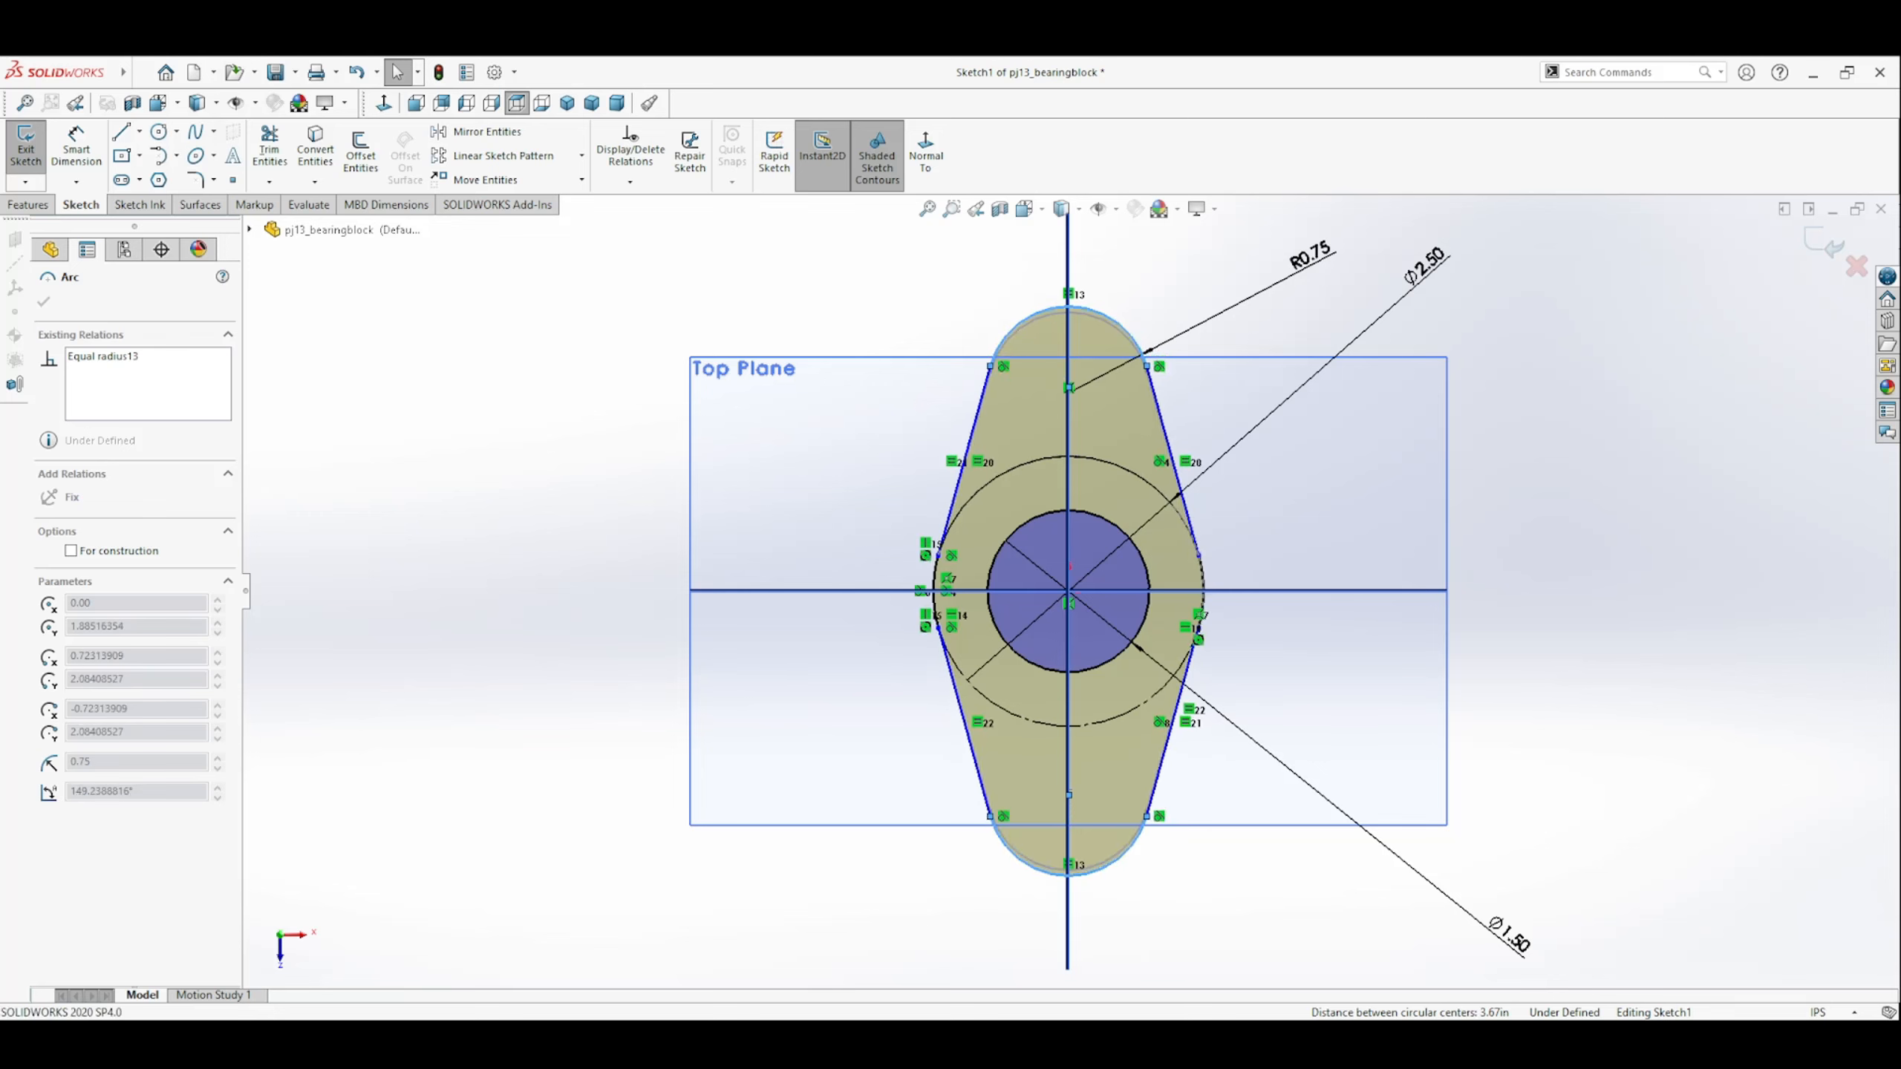
pyautogui.click(405, 466)
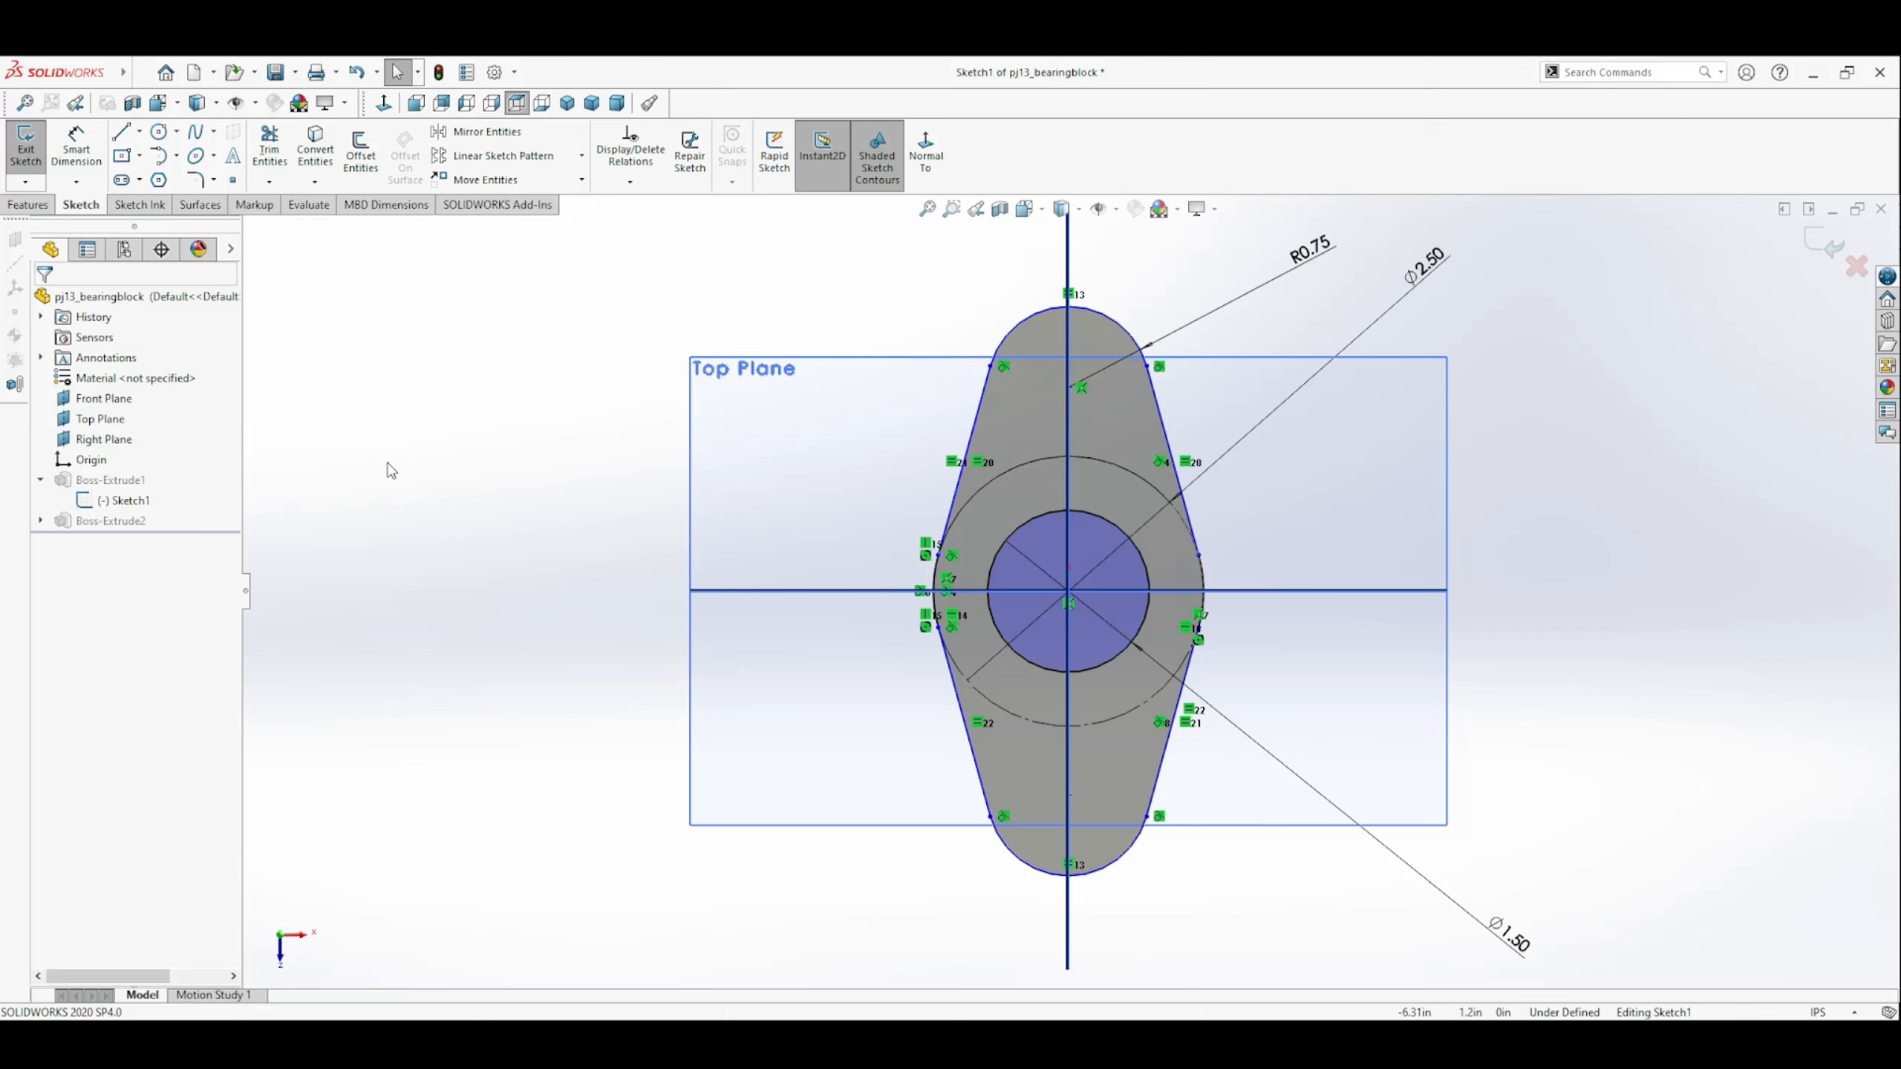
# Dimension the distance between the two end arc centres as 3.50 in and place the 1.50 diameter dimension nearer the hole.
pyautogui.click(73, 145)
pyautogui.click(1069, 387)
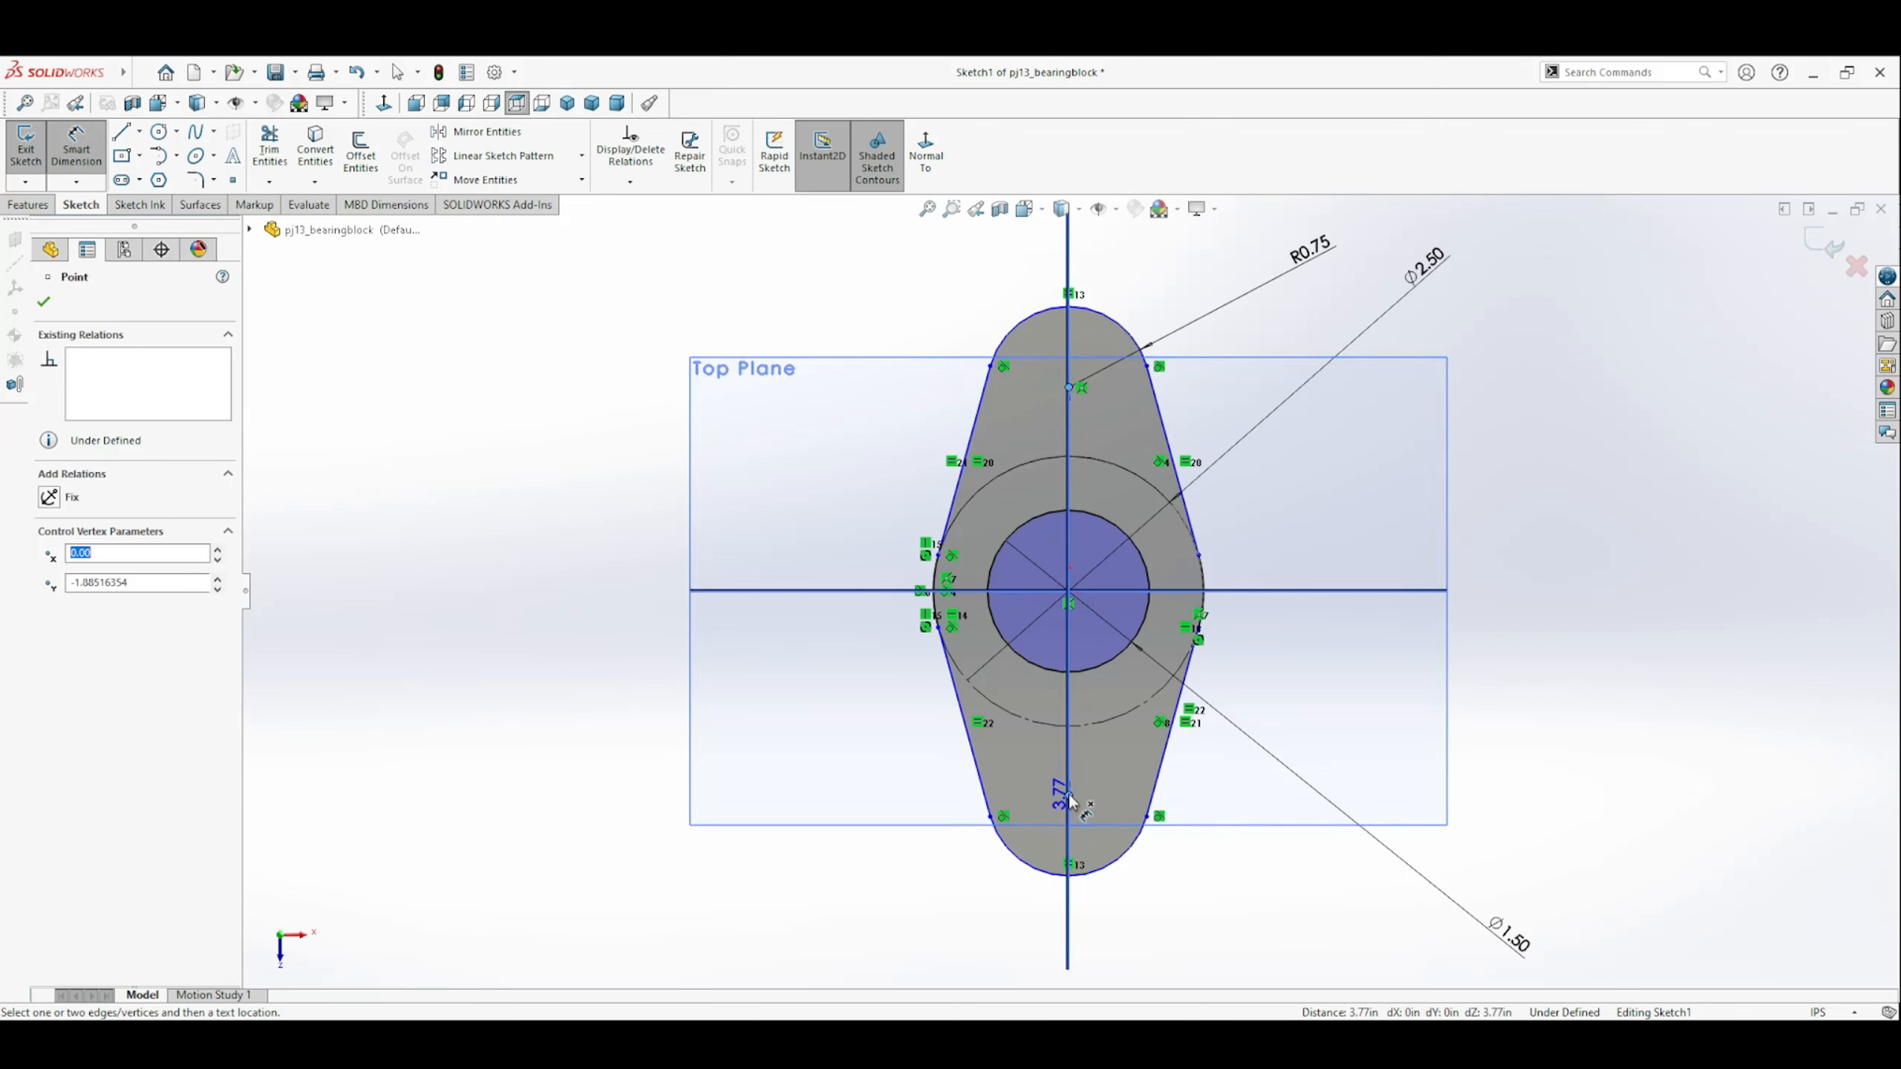
pyautogui.click(662, 602)
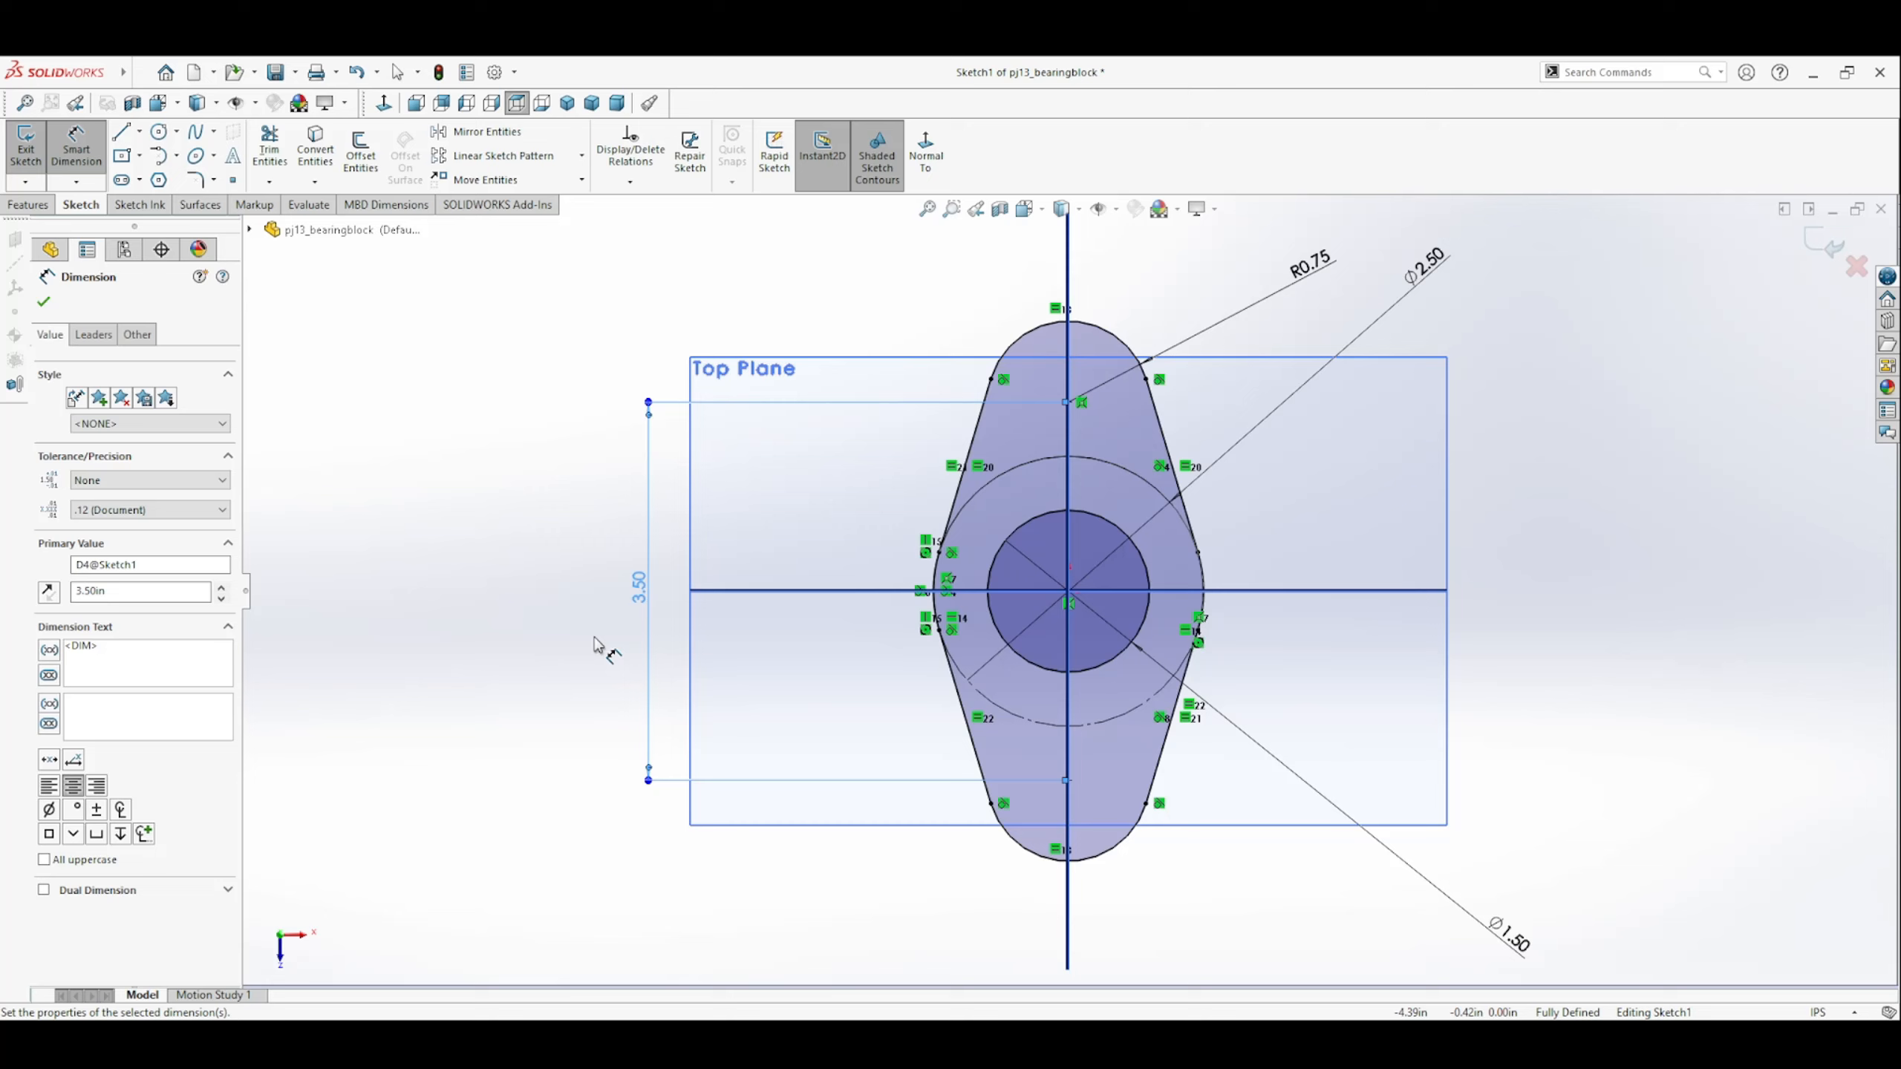
pyautogui.click(43, 301)
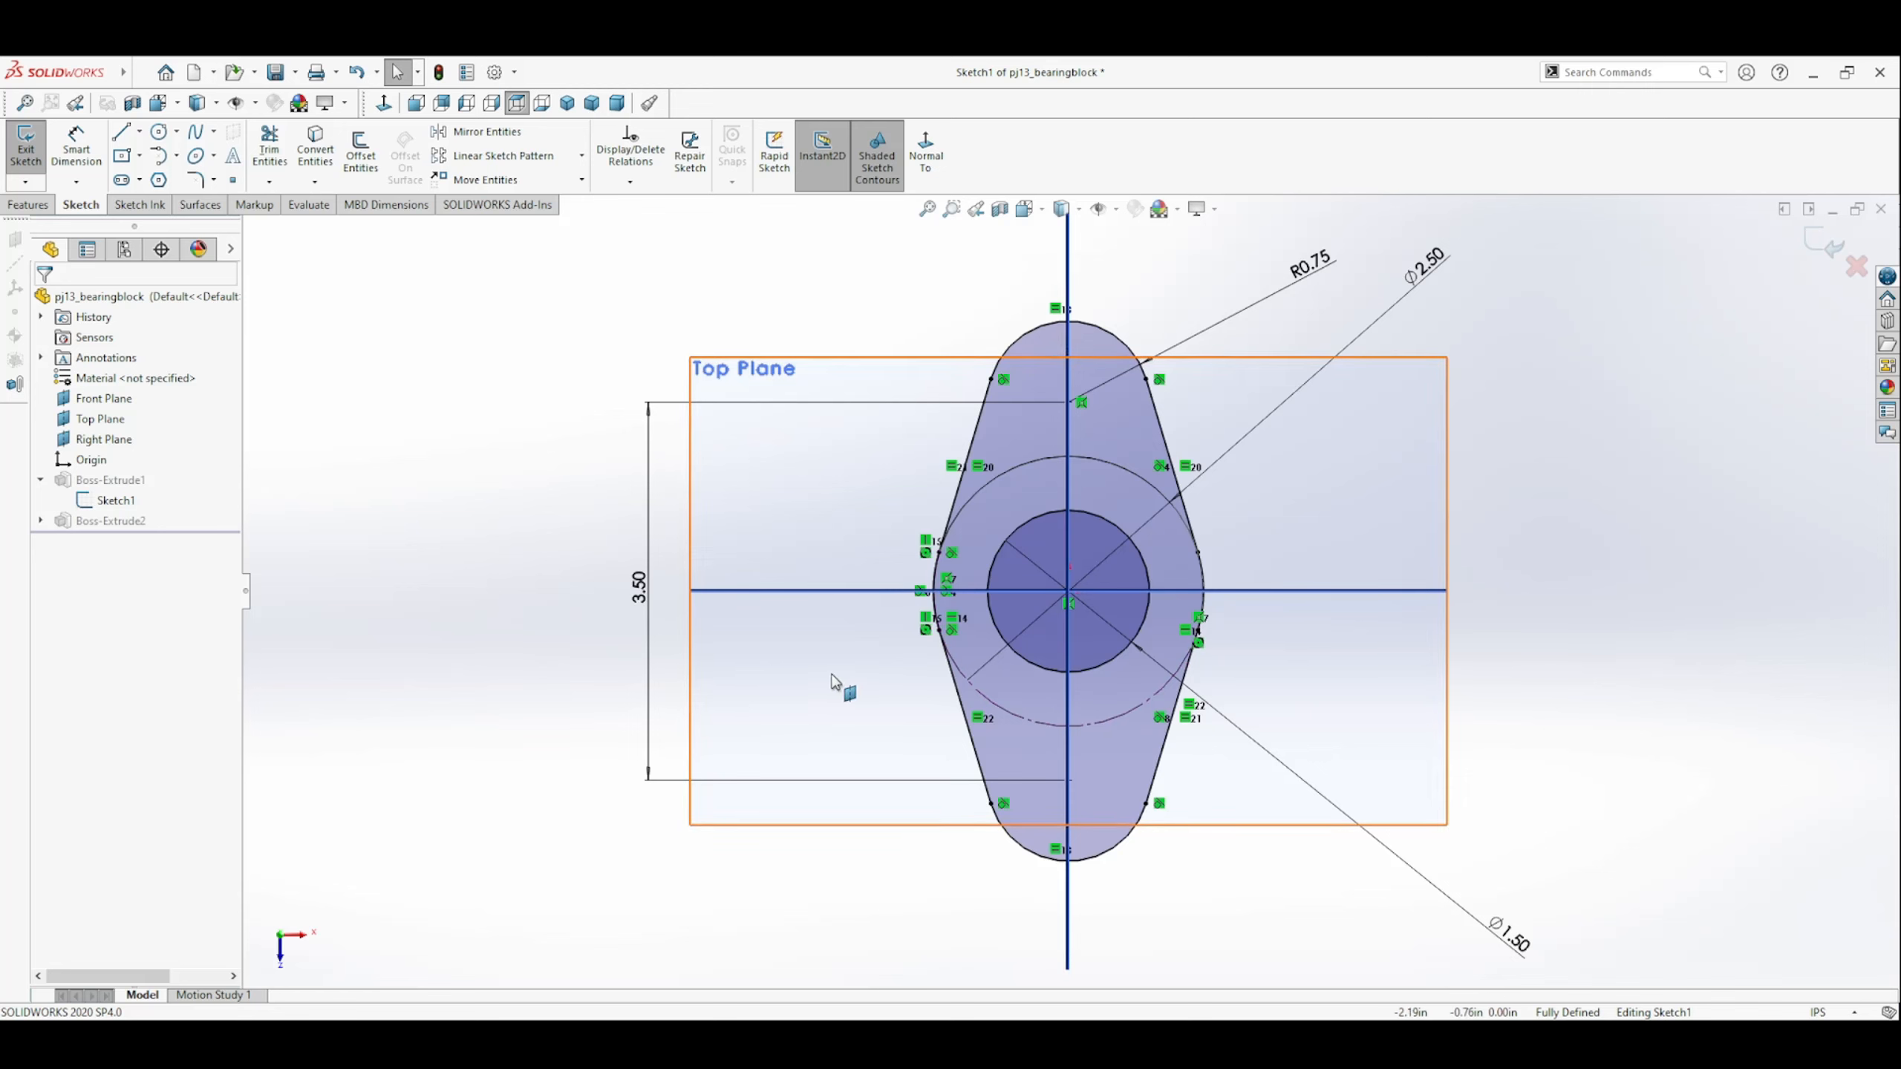
pyautogui.moveTo(1520, 953); pyautogui.dragTo(1326, 695)
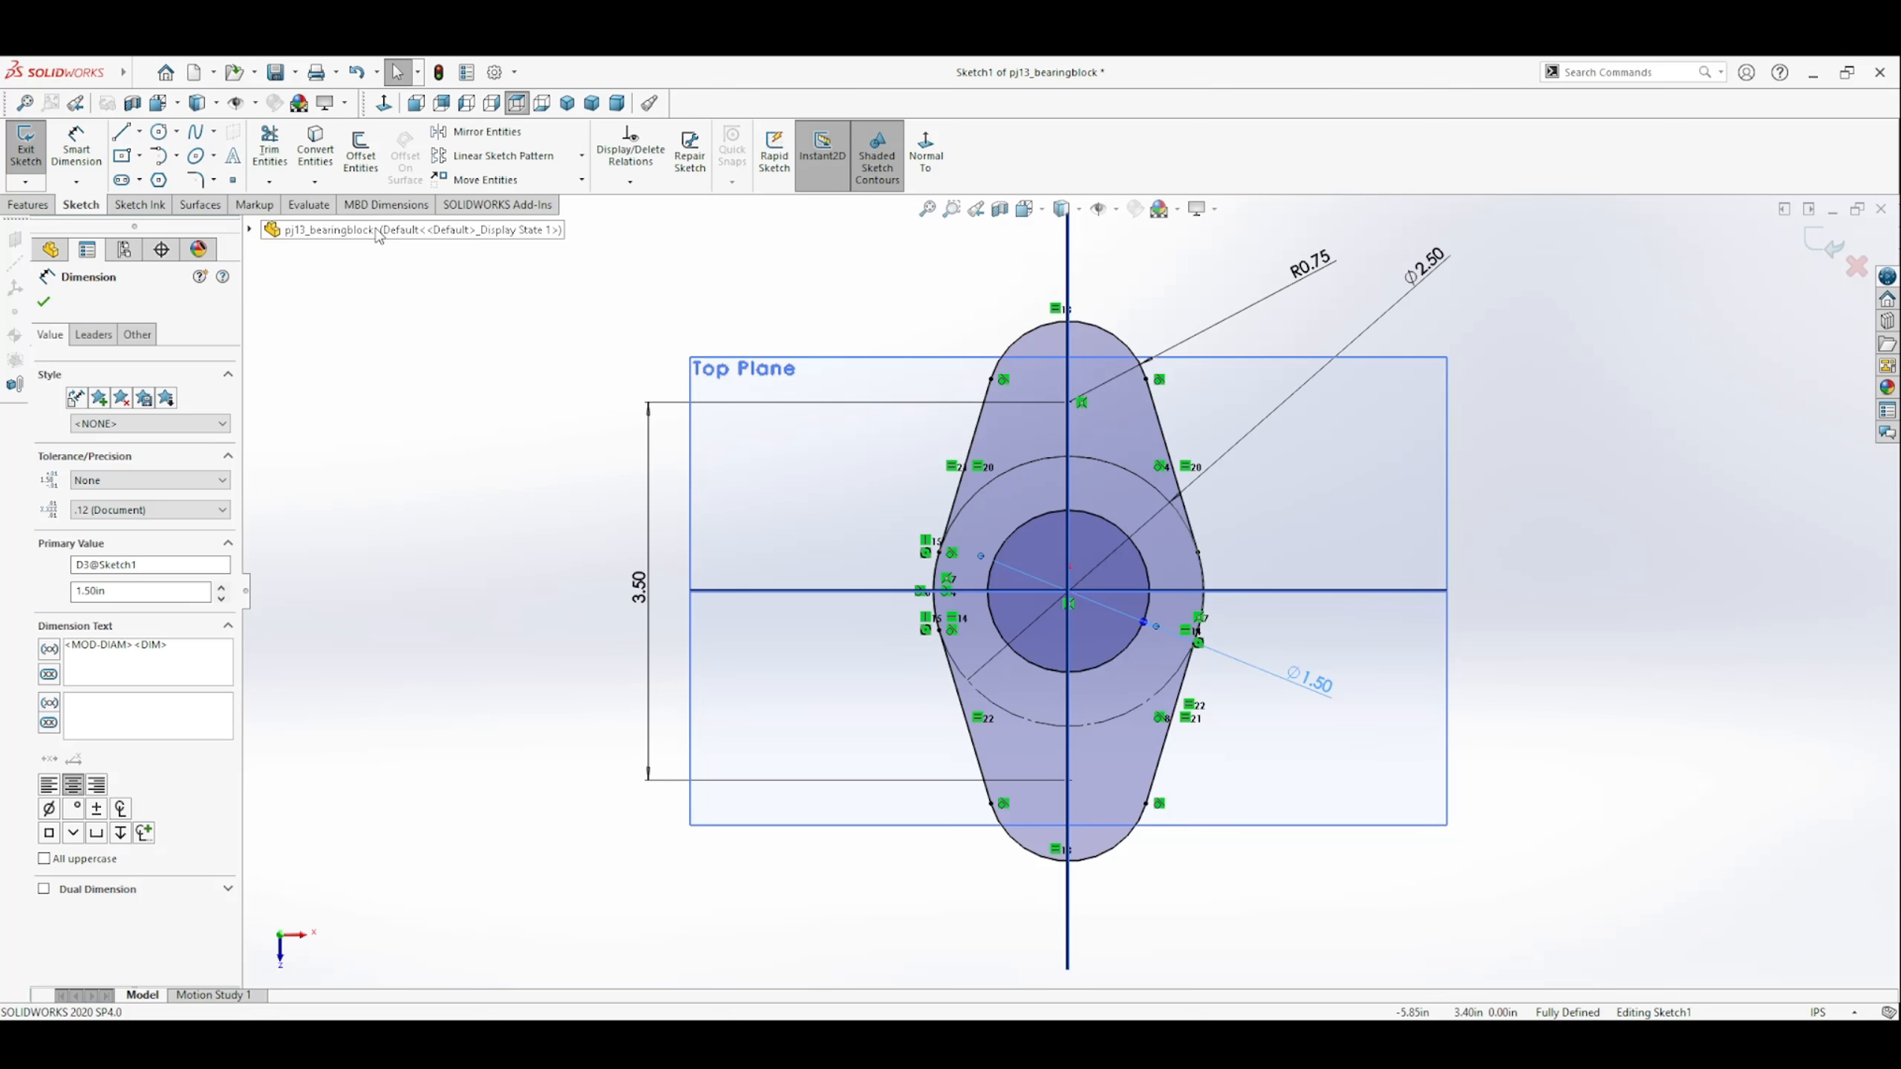
pyautogui.click(270, 150)
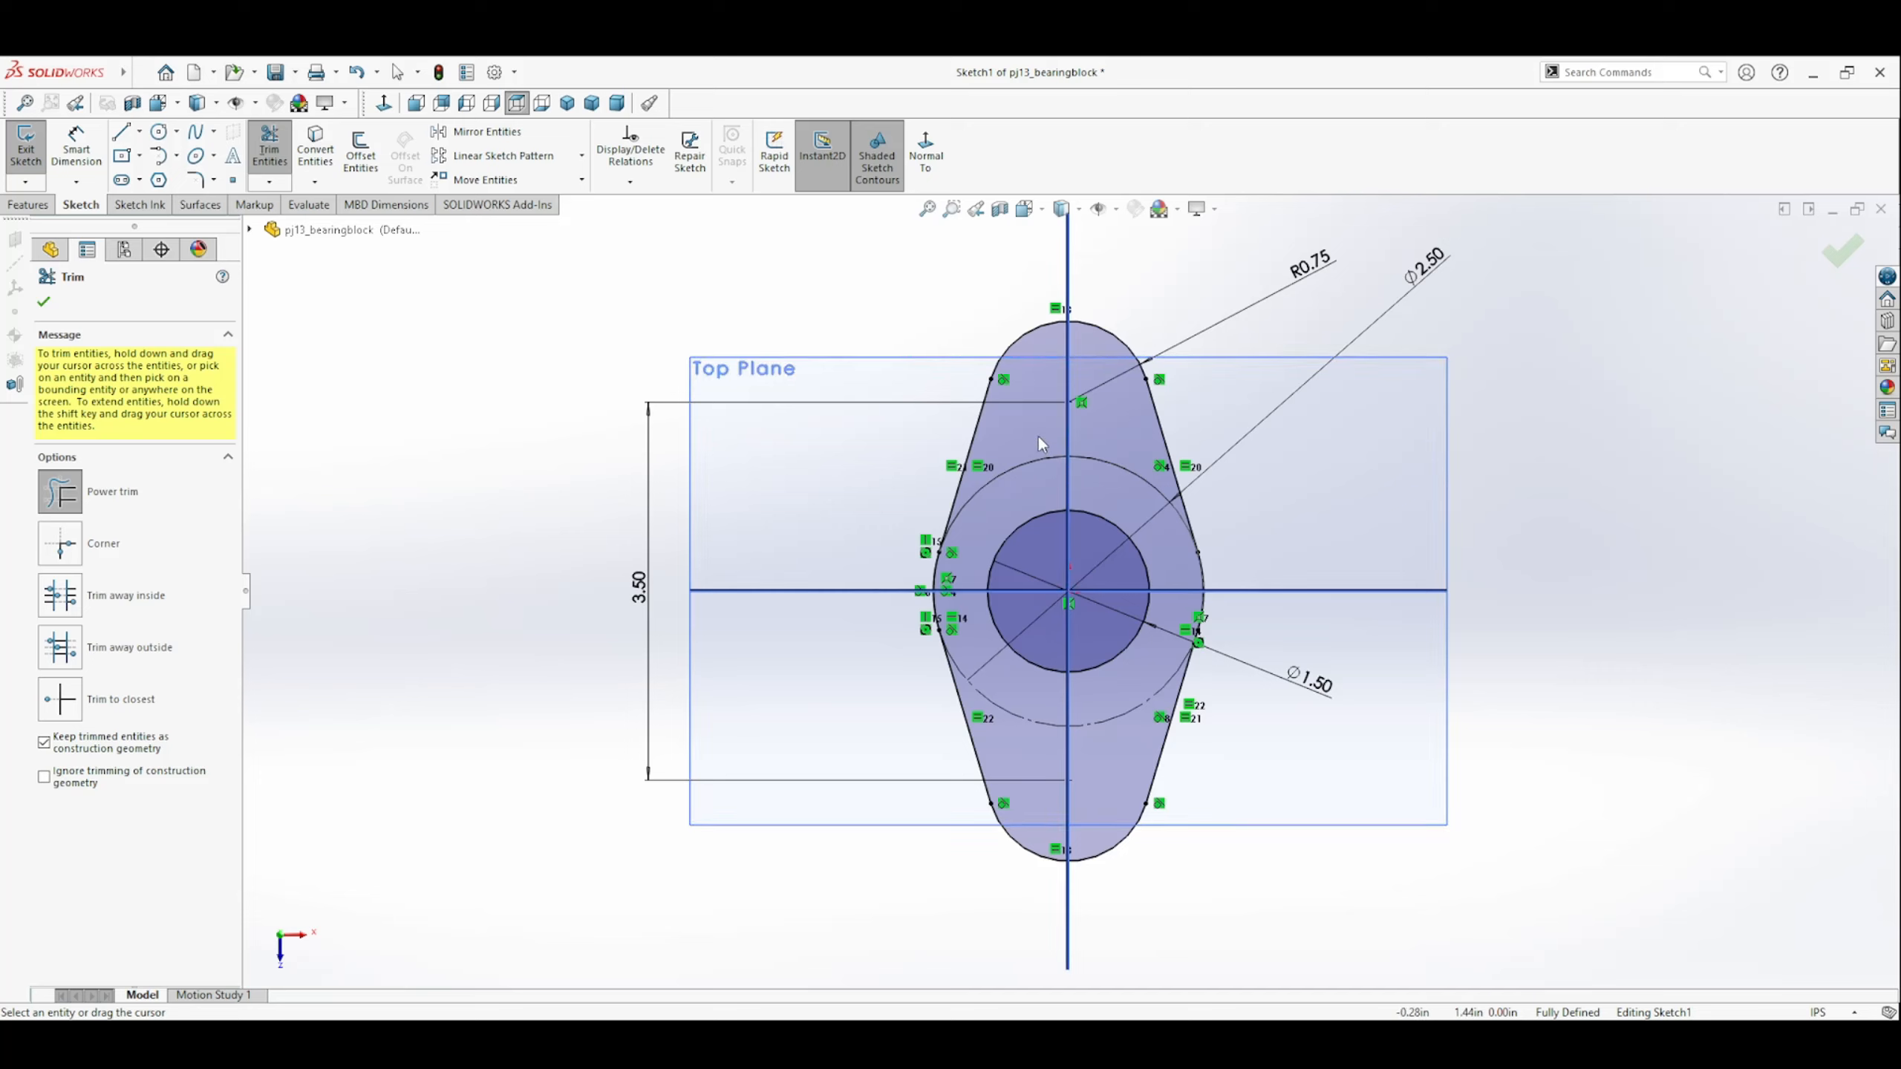
pyautogui.moveTo(1030, 444); pyautogui.dragTo(1034, 462)
pyautogui.click(45, 301)
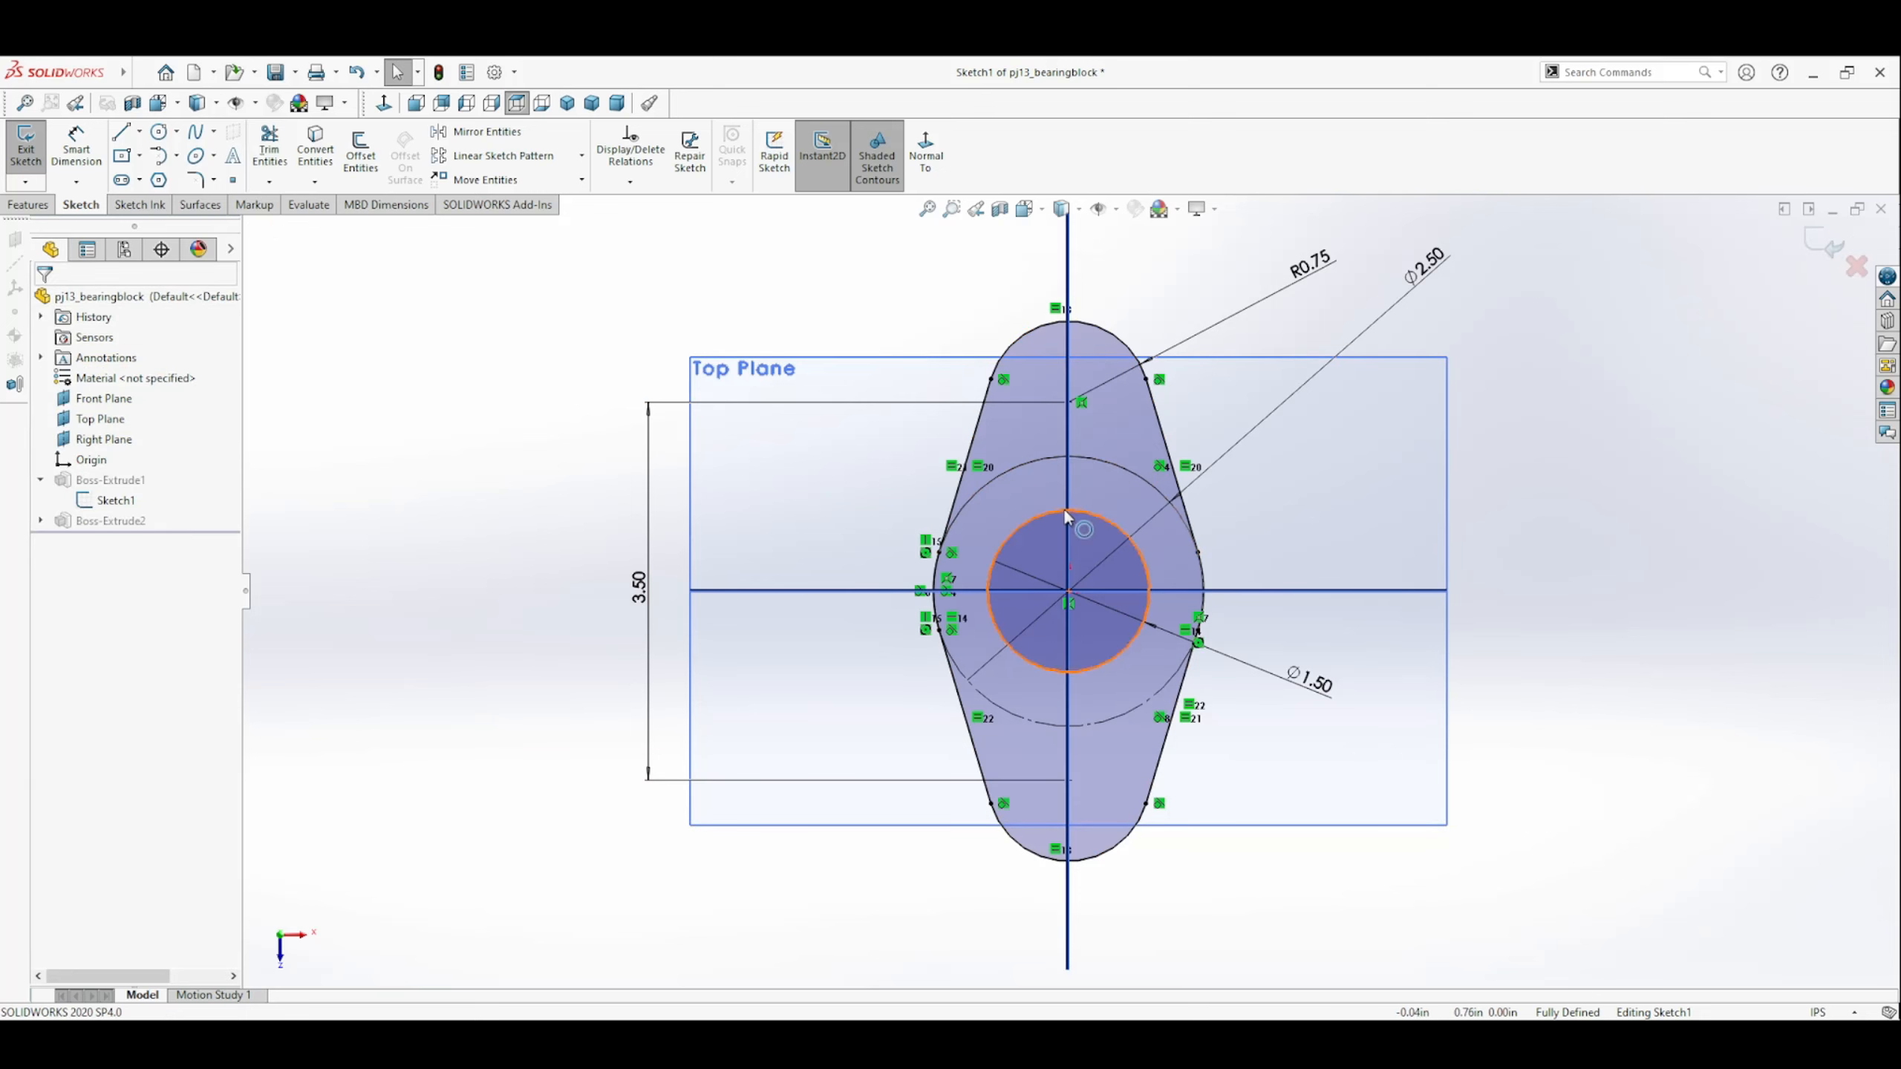
# Exit the profile sketch and accept the plate's boss extrusion as Blind with a 0.50 in depth.
pyautogui.click(1826, 248)
pyautogui.moveTo(1360, 686); pyautogui.dragTo(1237, 529, button='middle')
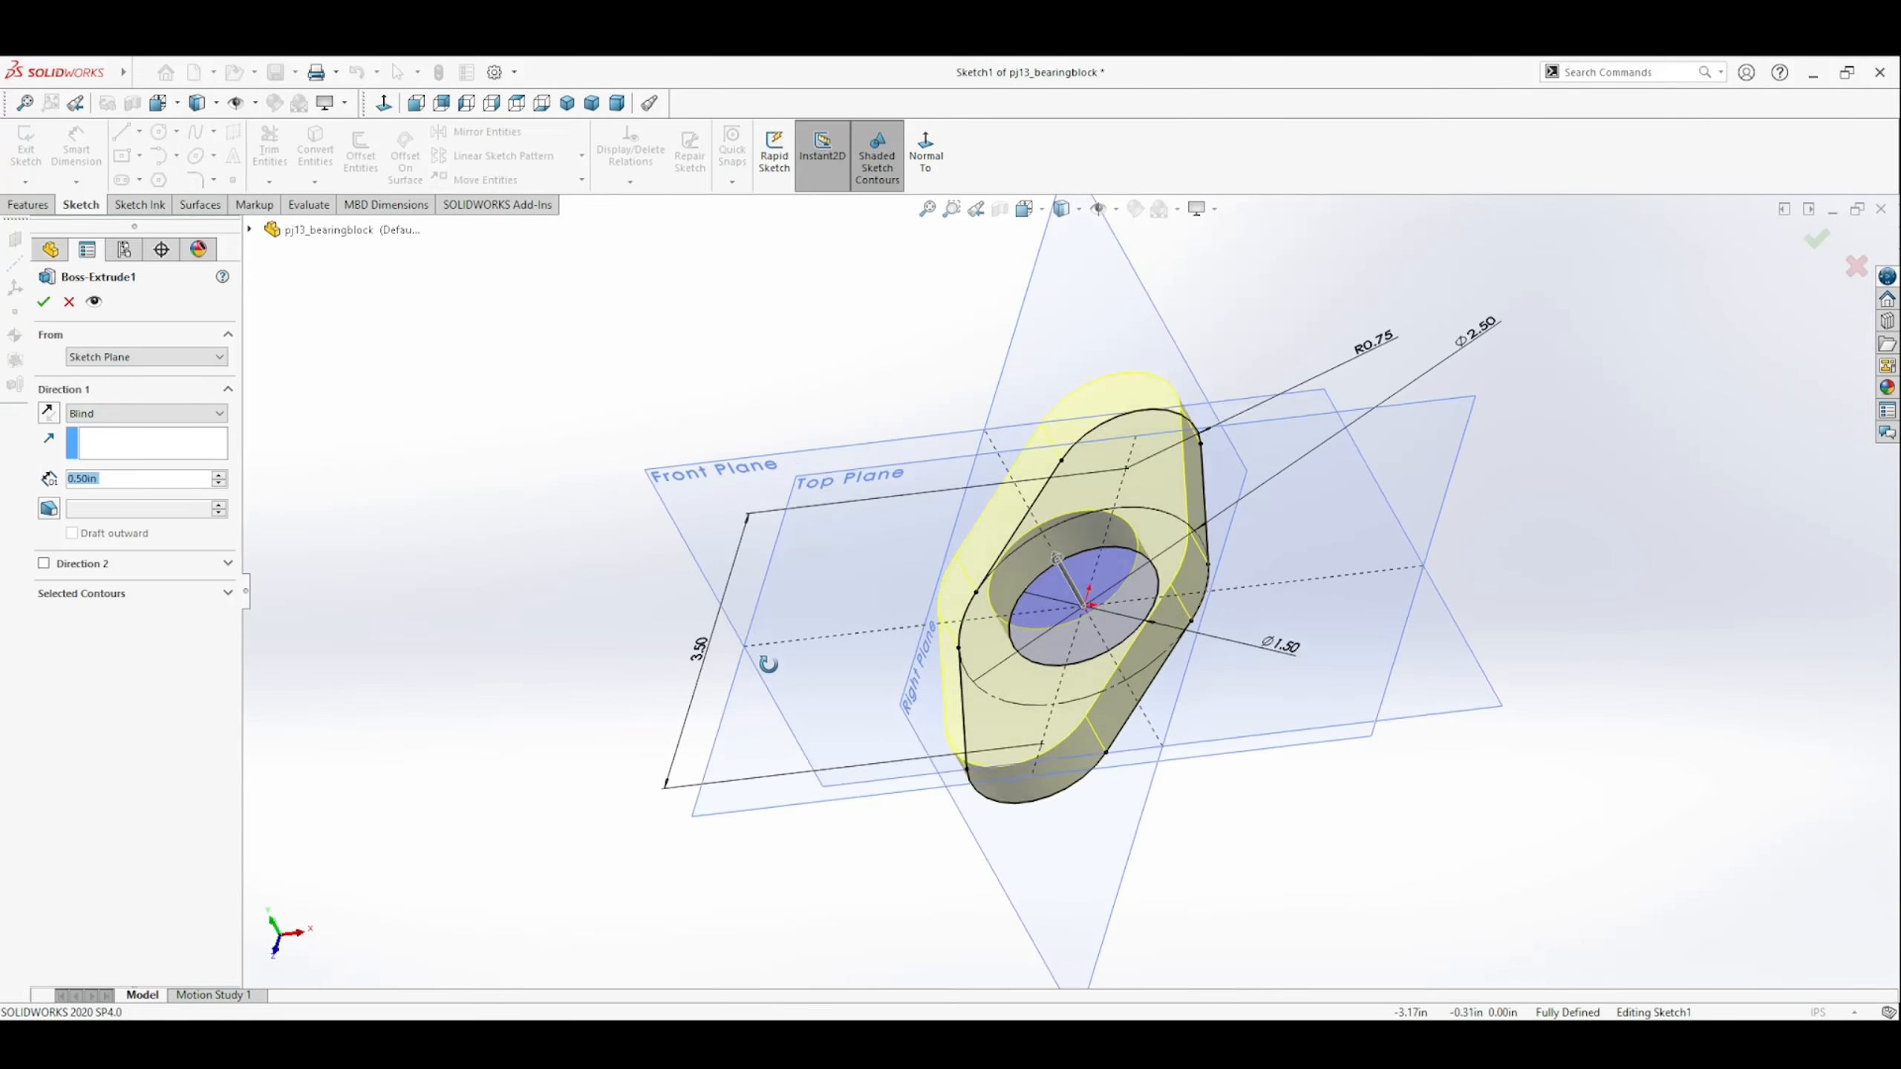
pyautogui.moveTo(755, 658); pyautogui.dragTo(694, 666, button='middle')
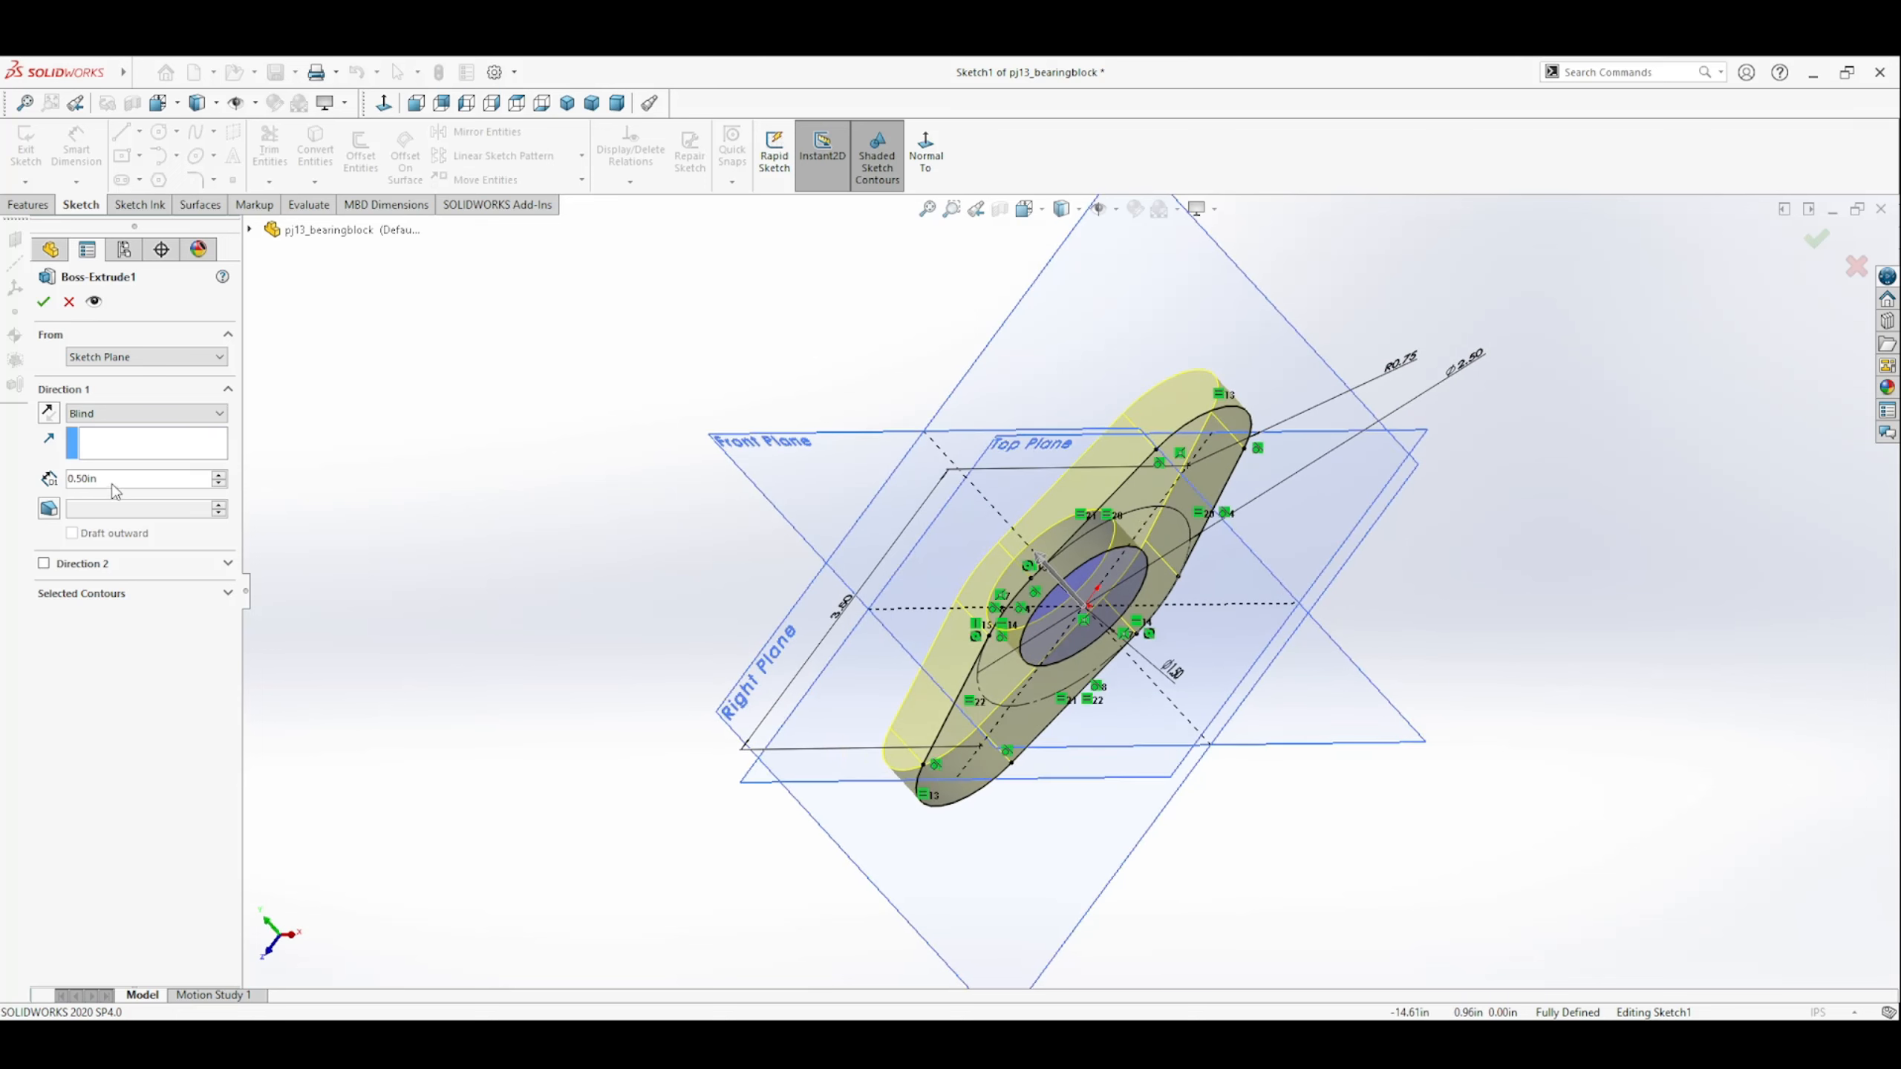
pyautogui.moveTo(782, 533); pyautogui.dragTo(800, 577, button='middle')
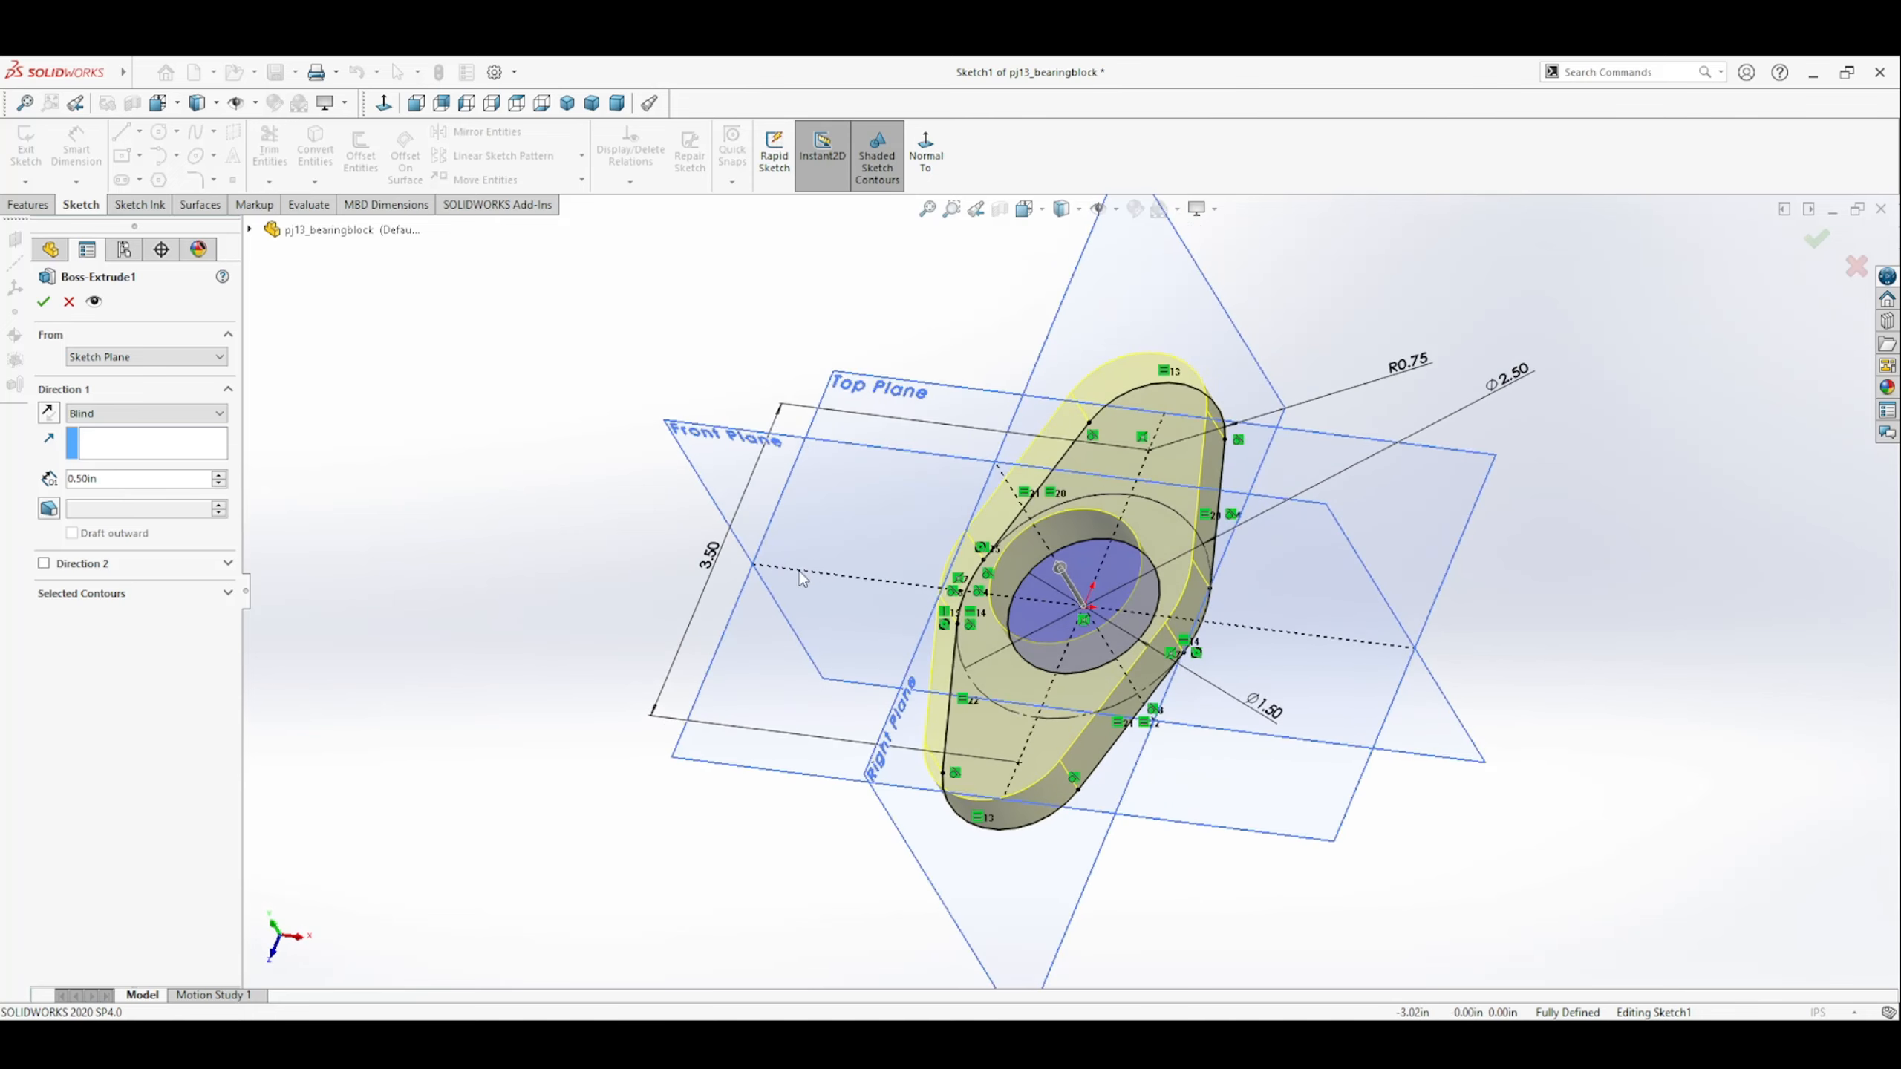
pyautogui.click(1816, 240)
pyautogui.click(1820, 241)
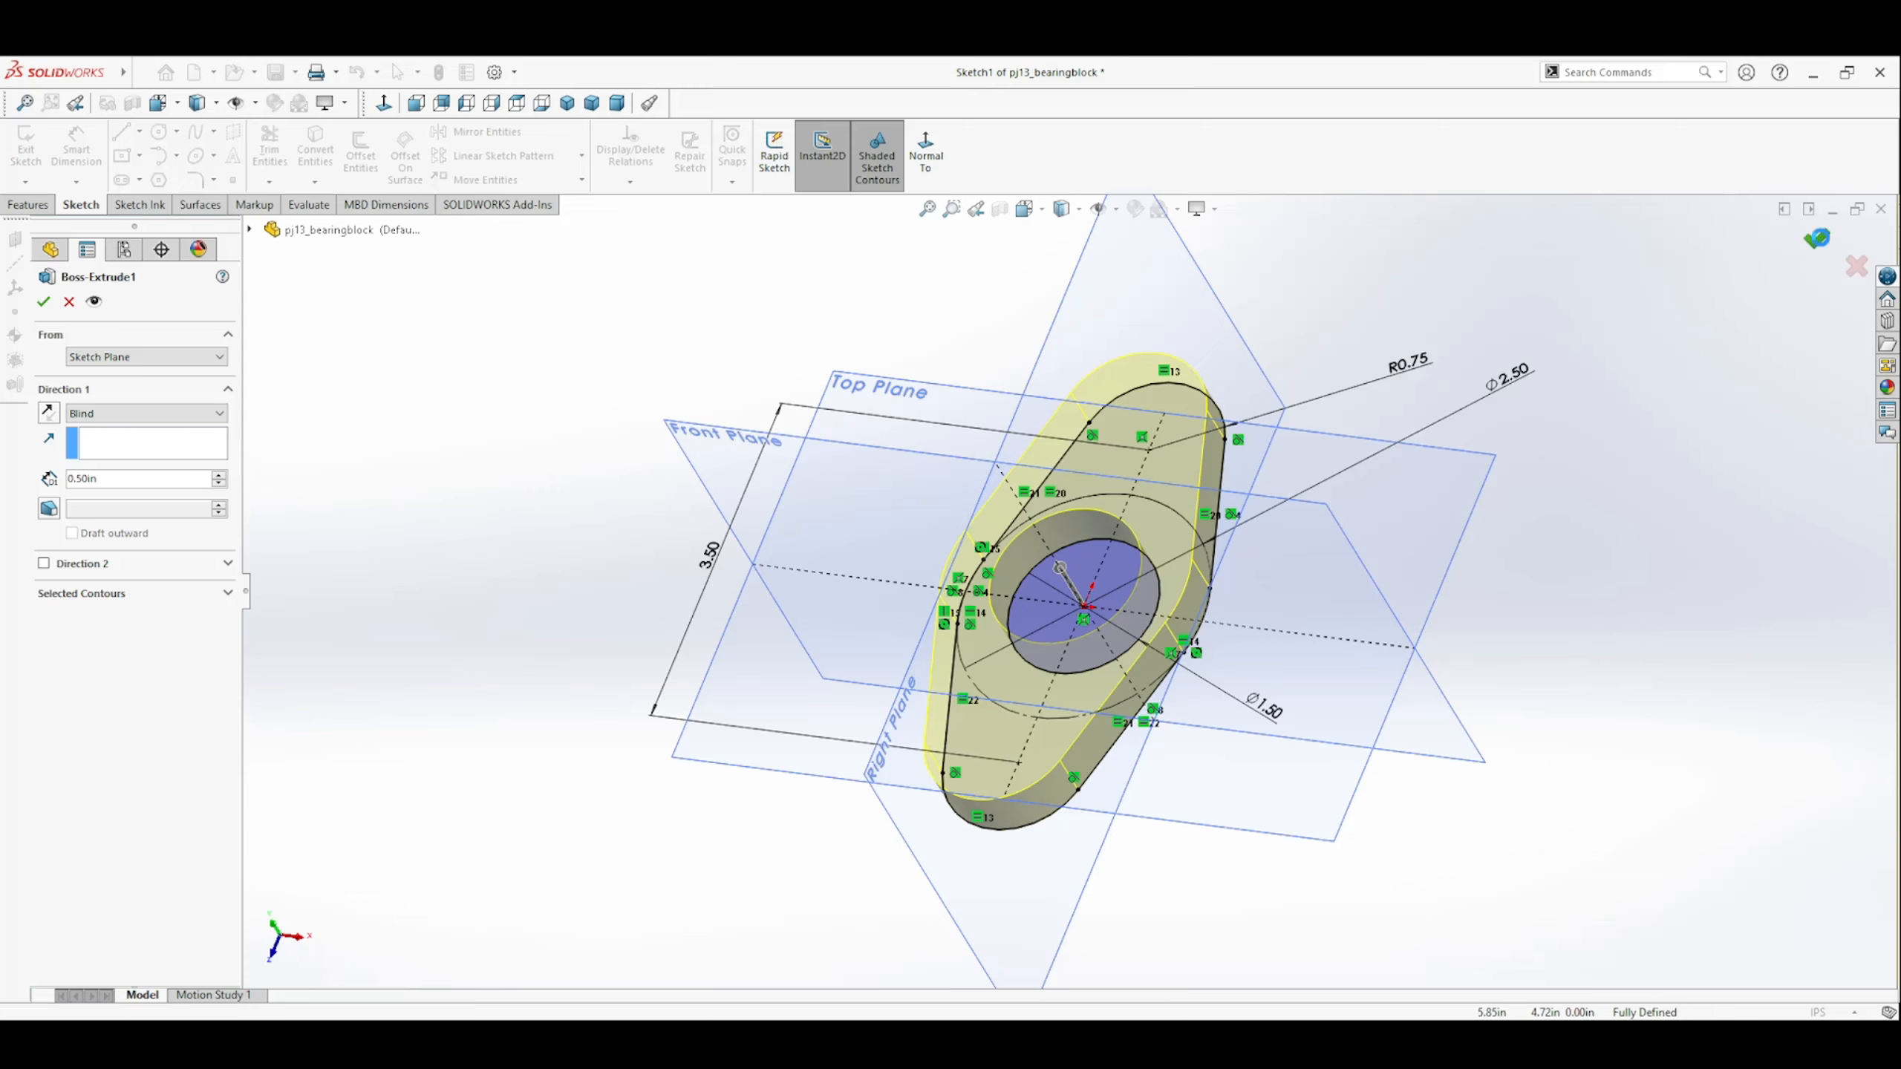
pyautogui.moveTo(1168, 607)
pyautogui.mouseDown(button='middle')
pyautogui.moveTo(1028, 626)
pyautogui.moveTo(983, 588)
pyautogui.mouseUp(button='middle')
pyautogui.click(982, 588)
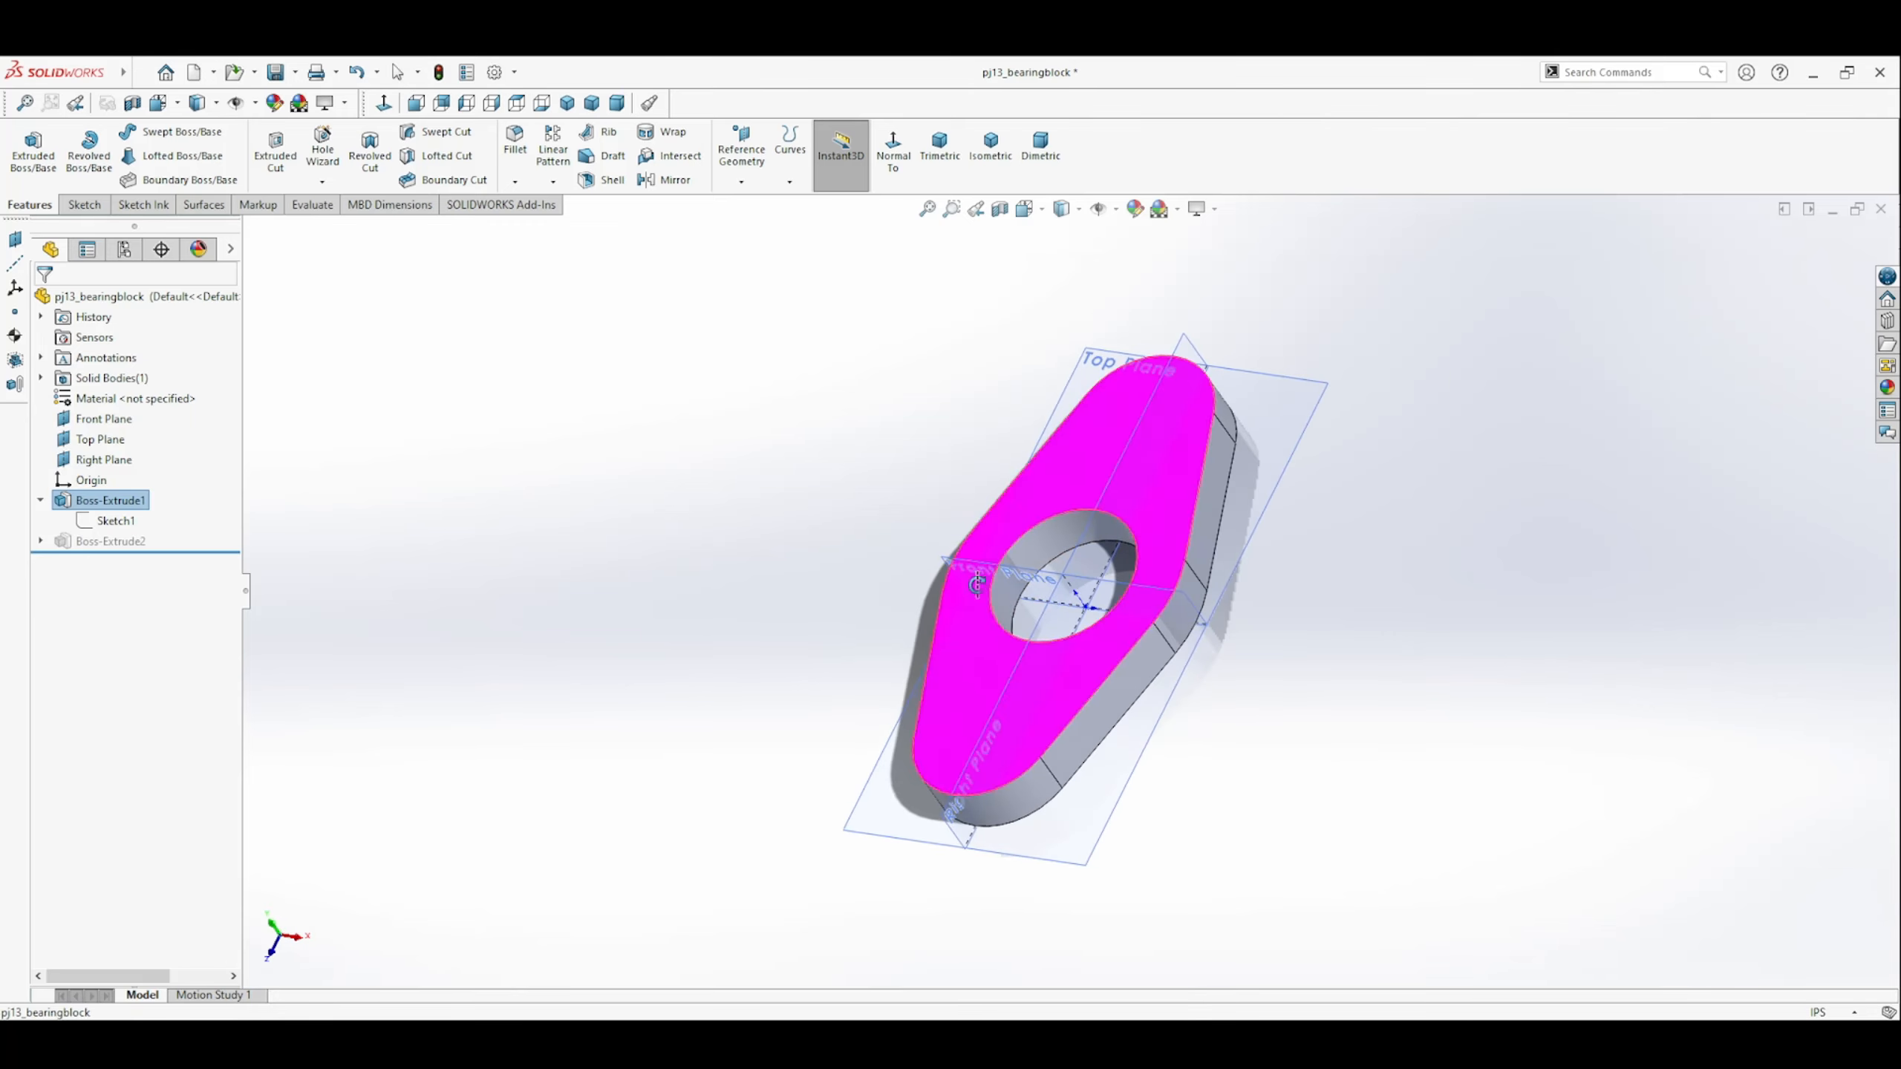
pyautogui.click(852, 646)
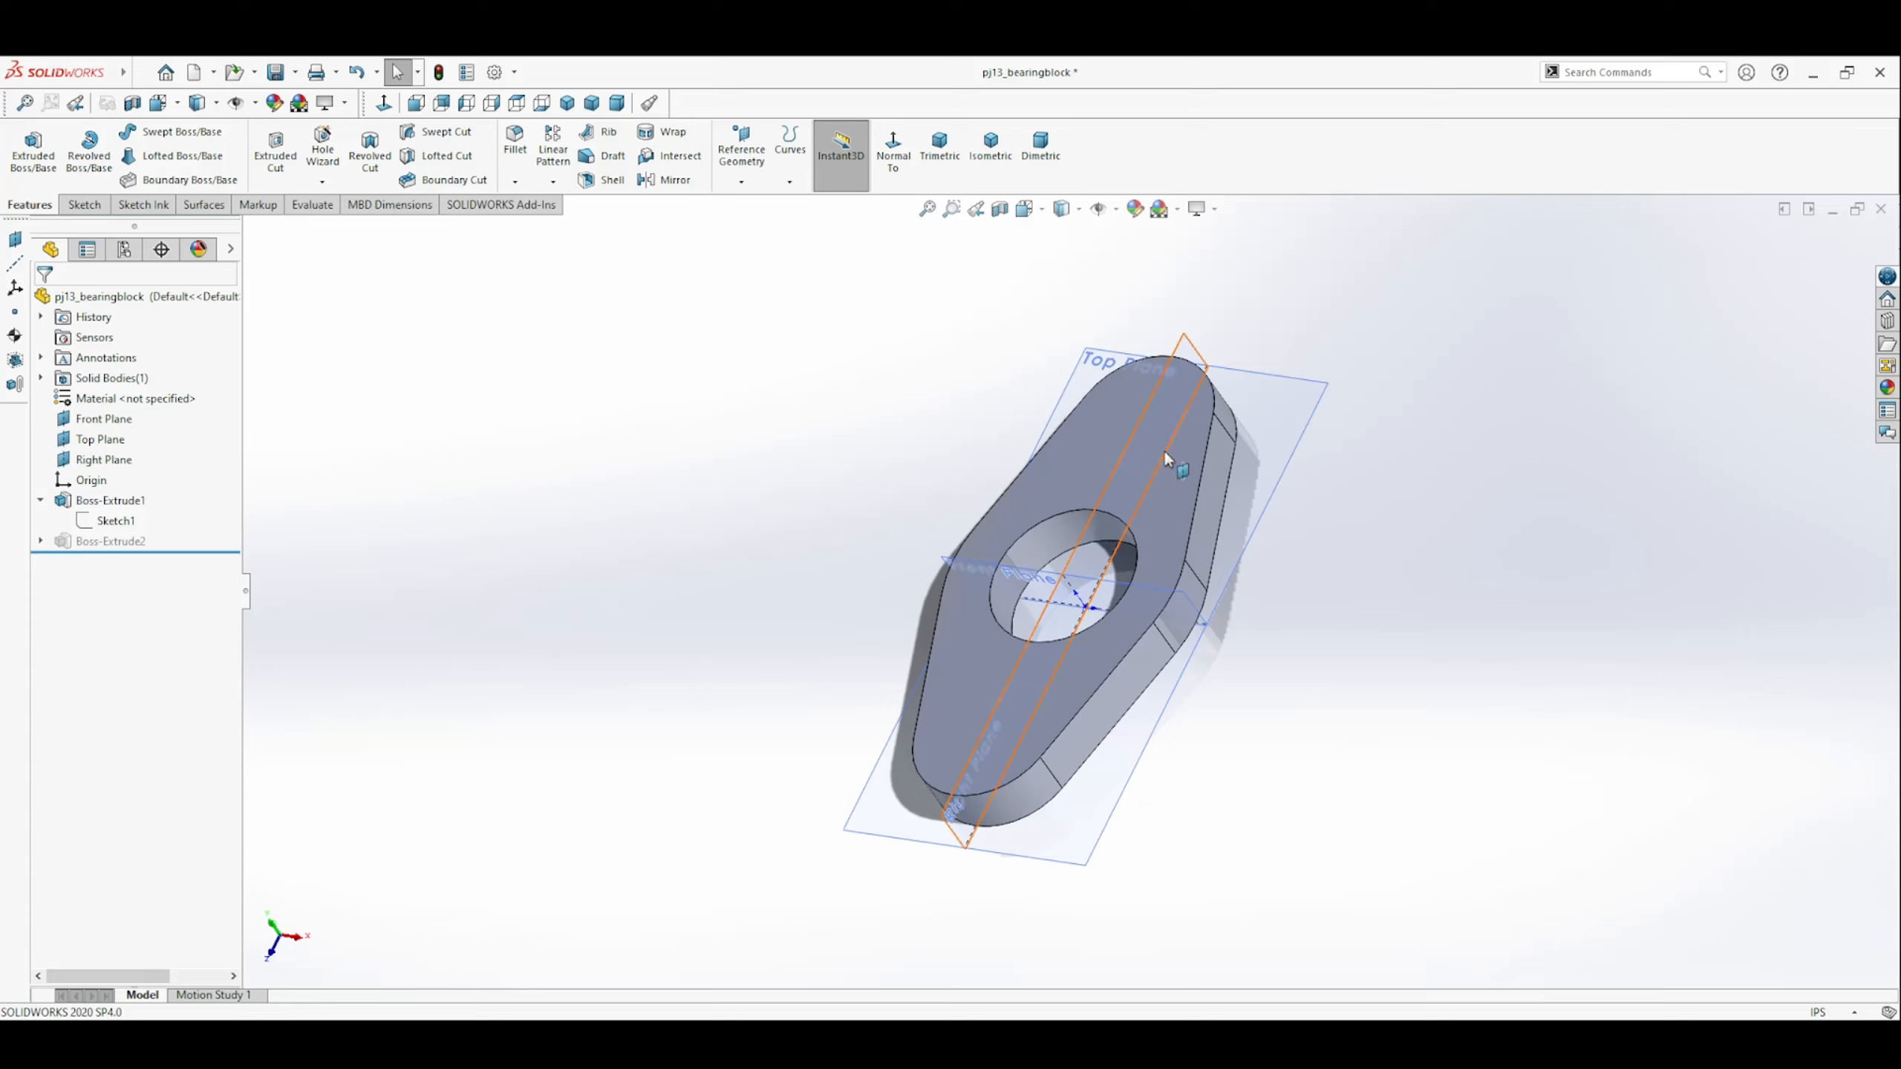
# View the plate's top face straight on and start an extruded boss sketch on that face.
pyautogui.click(1082, 455)
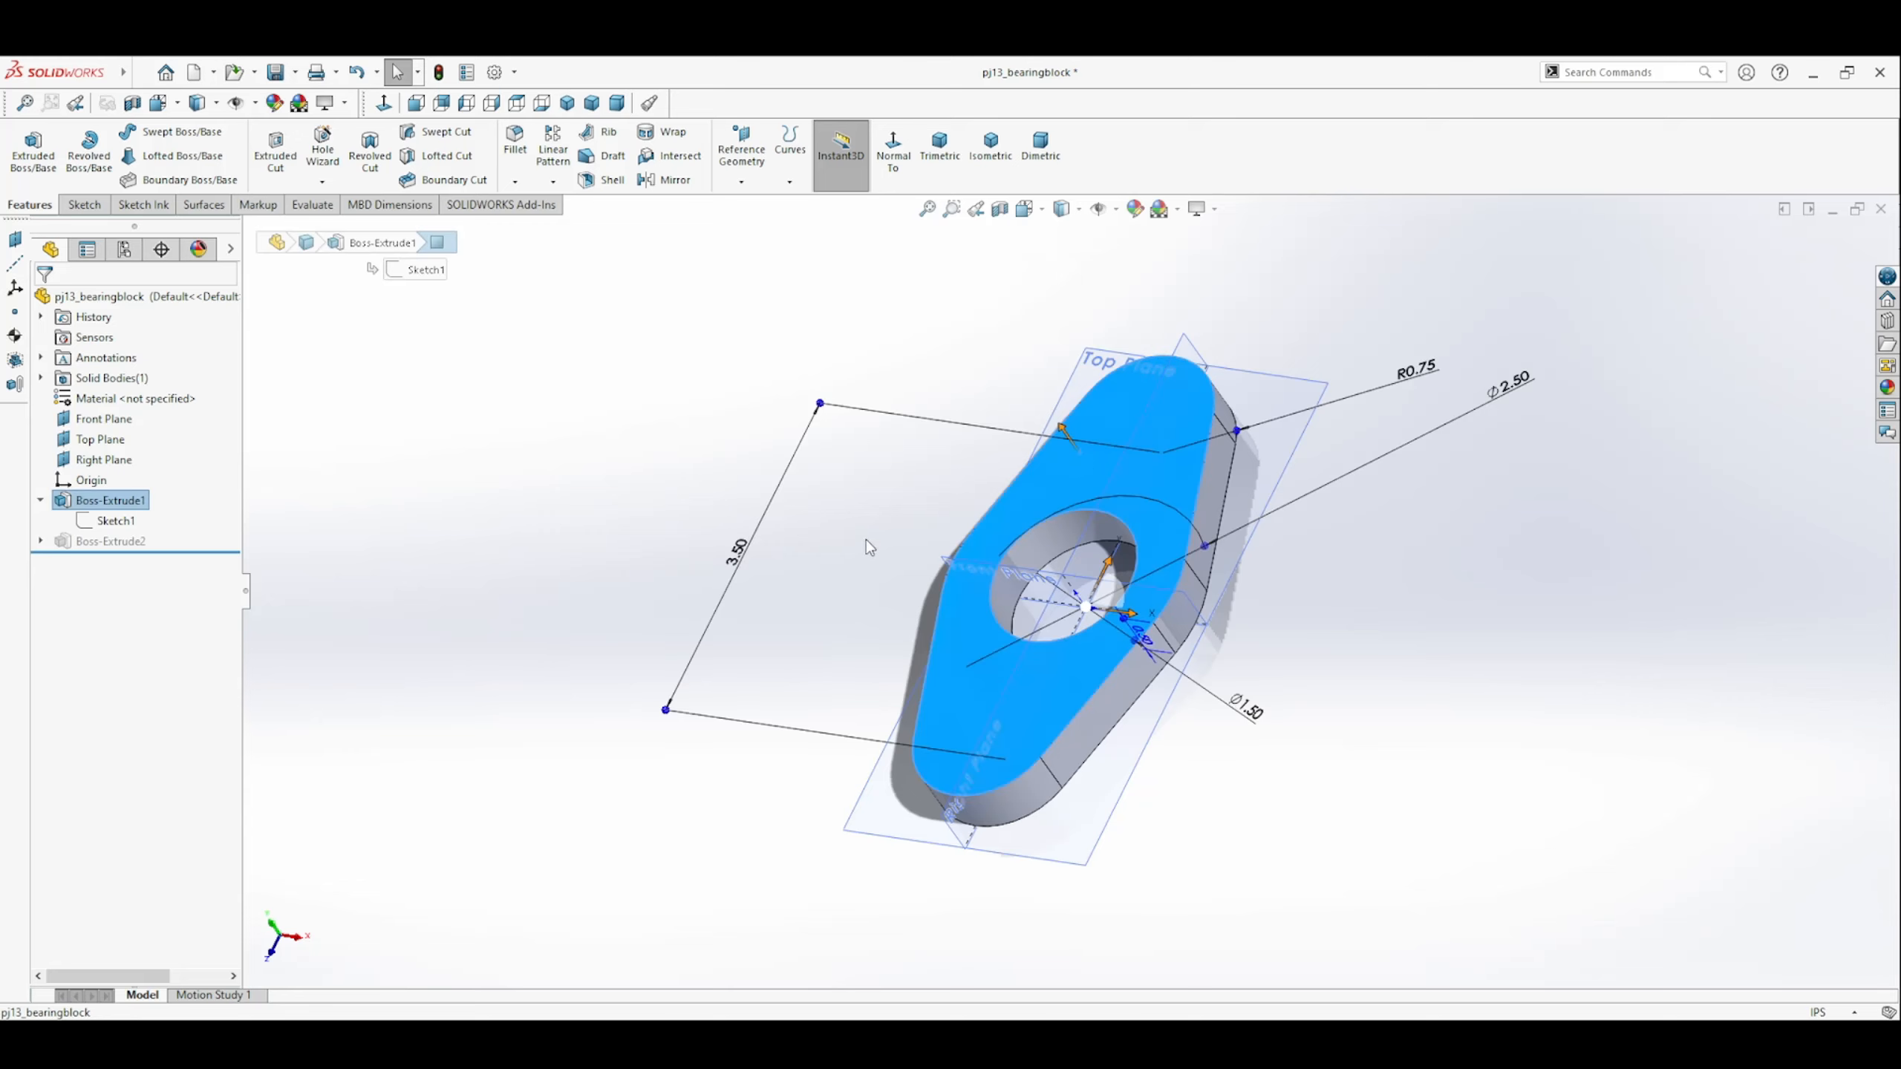
pyautogui.click(895, 148)
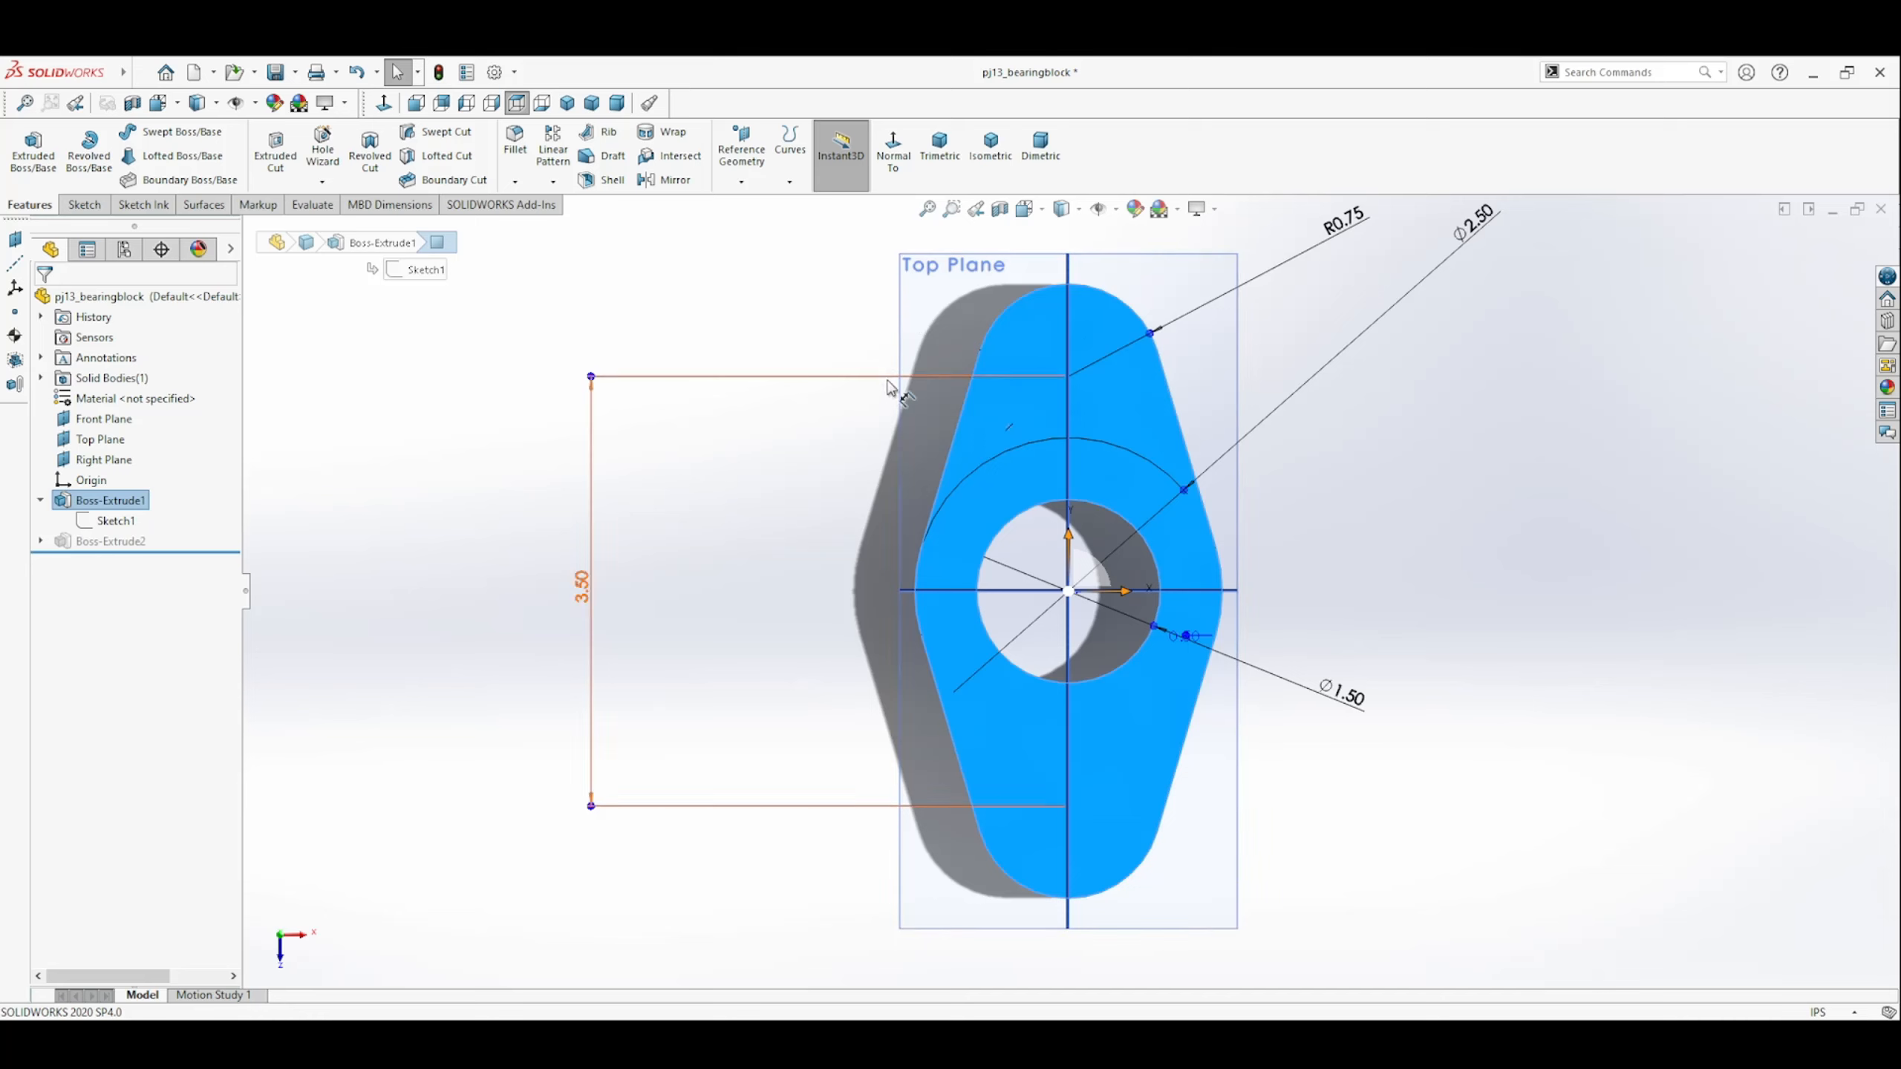
pyautogui.click(306, 586)
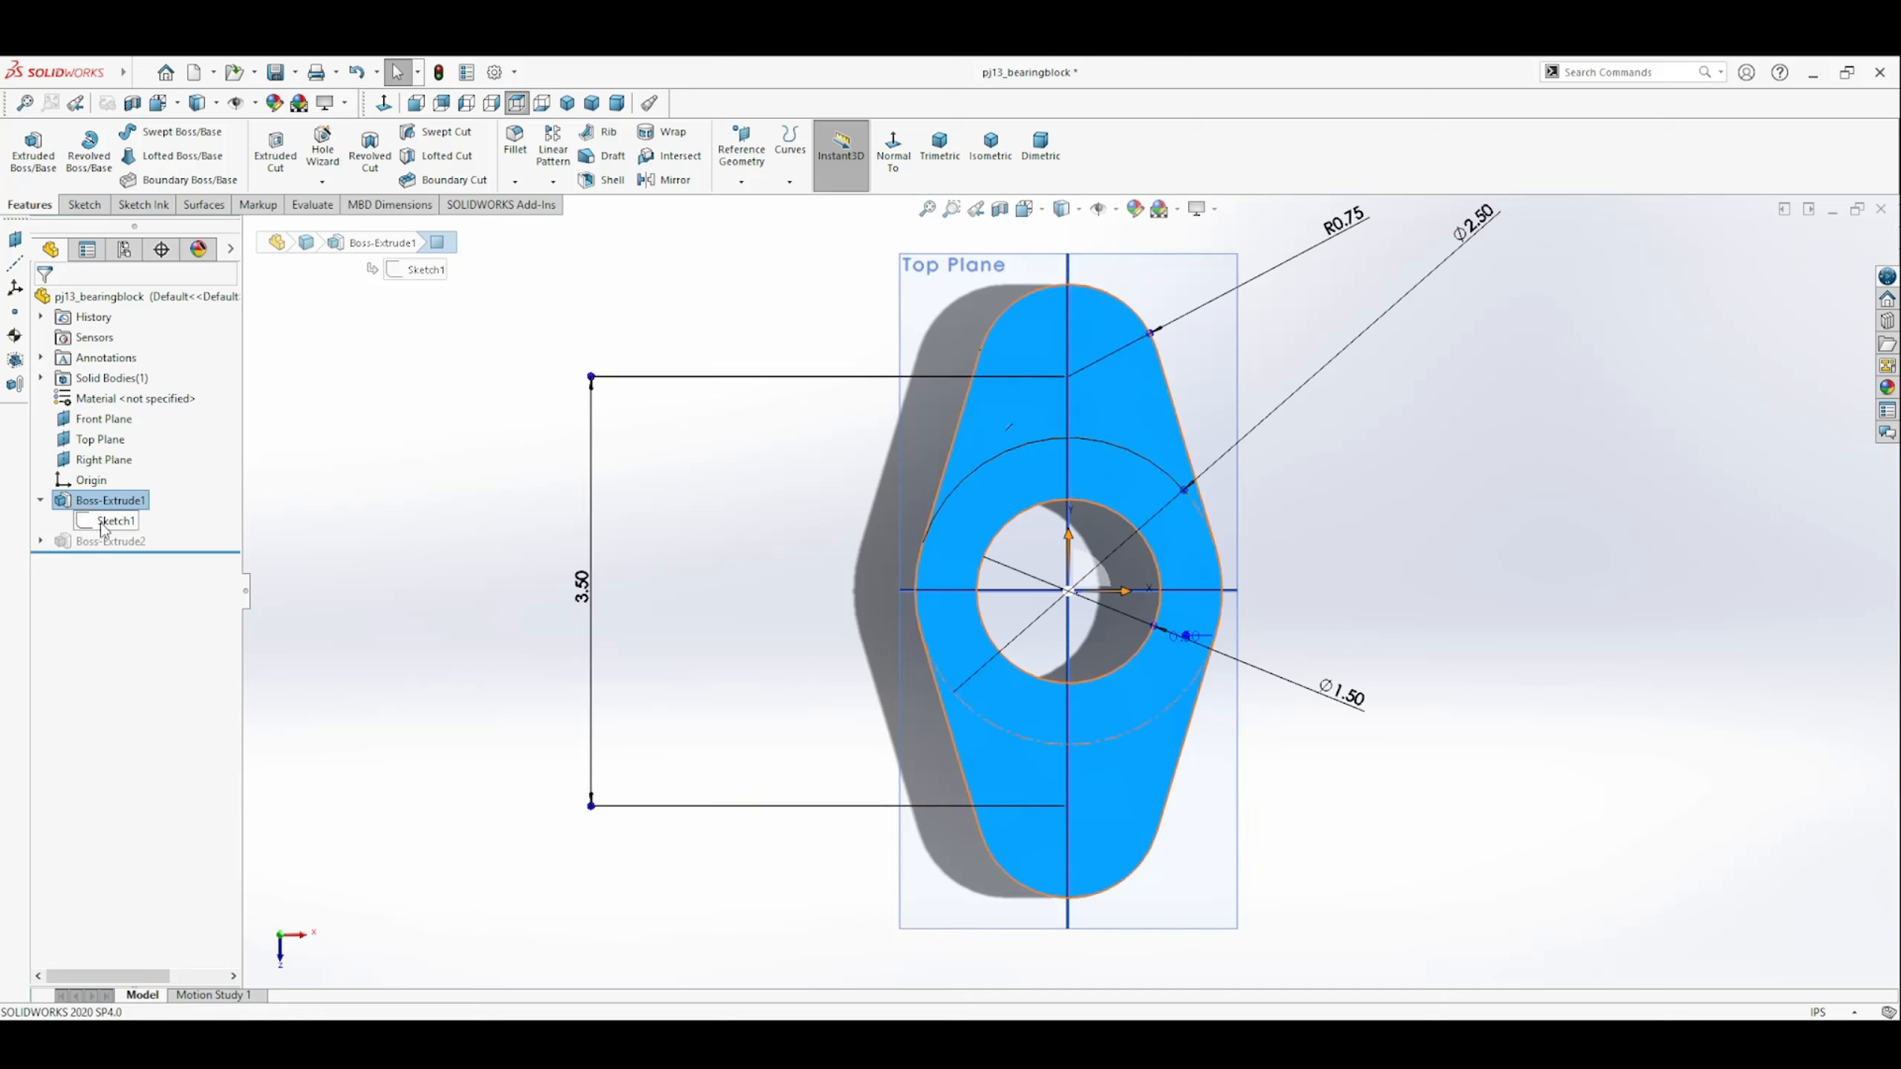
pyautogui.click(43, 174)
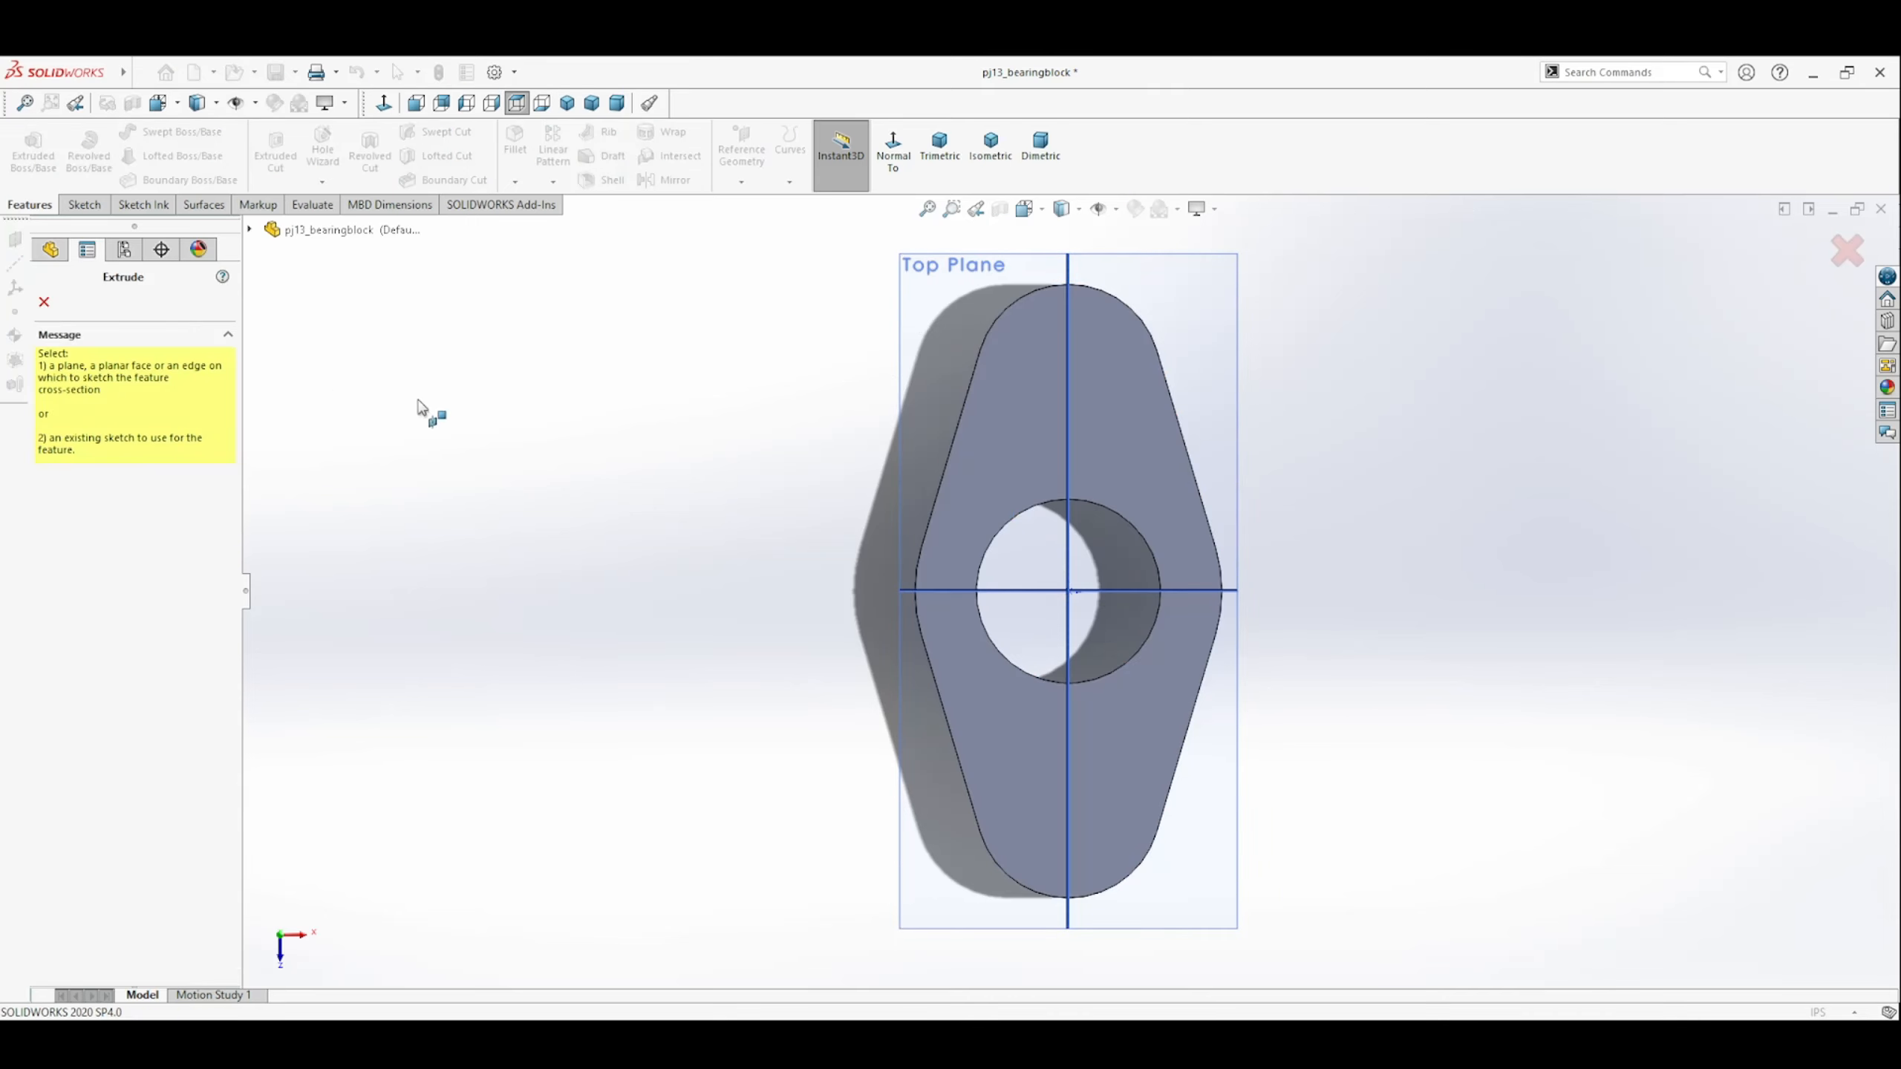
pyautogui.click(1018, 404)
# Convert the centre hole's circular edge into a sketch entity.
pyautogui.click(315, 154)
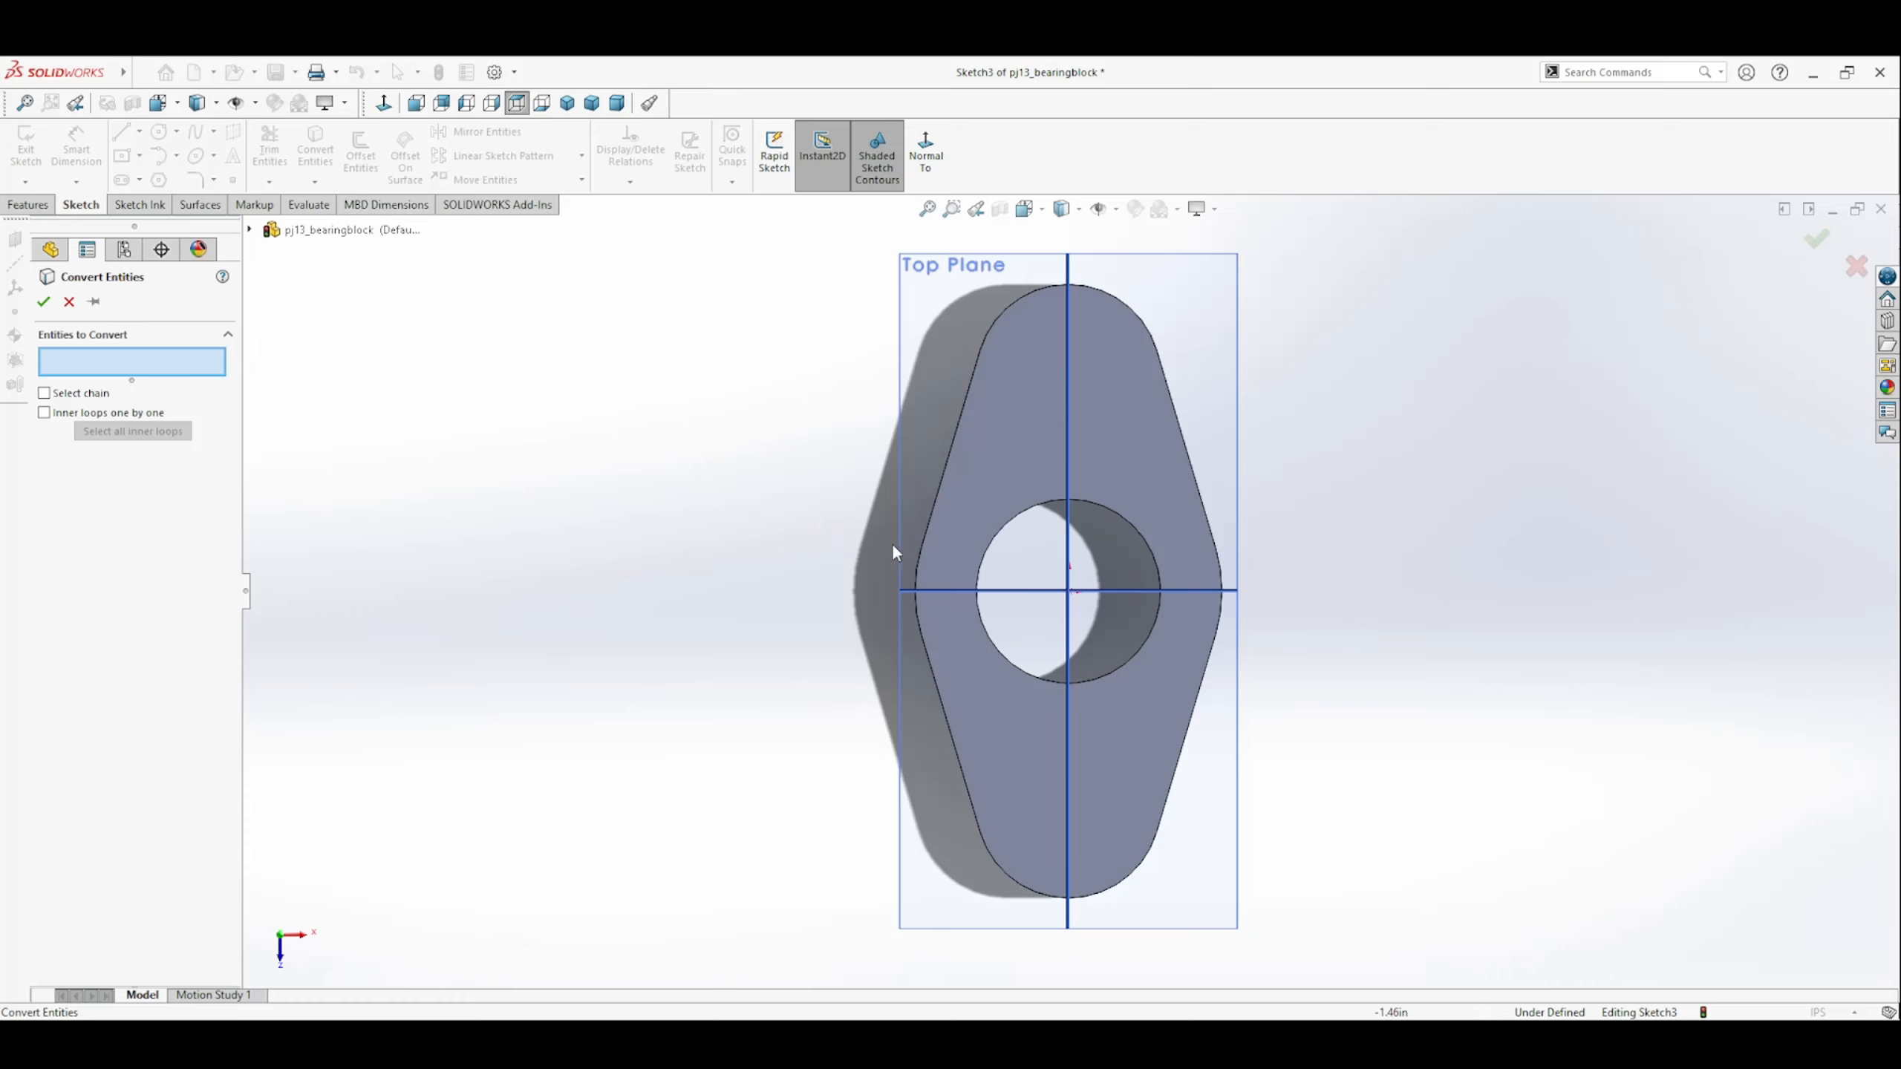
pyautogui.click(1020, 524)
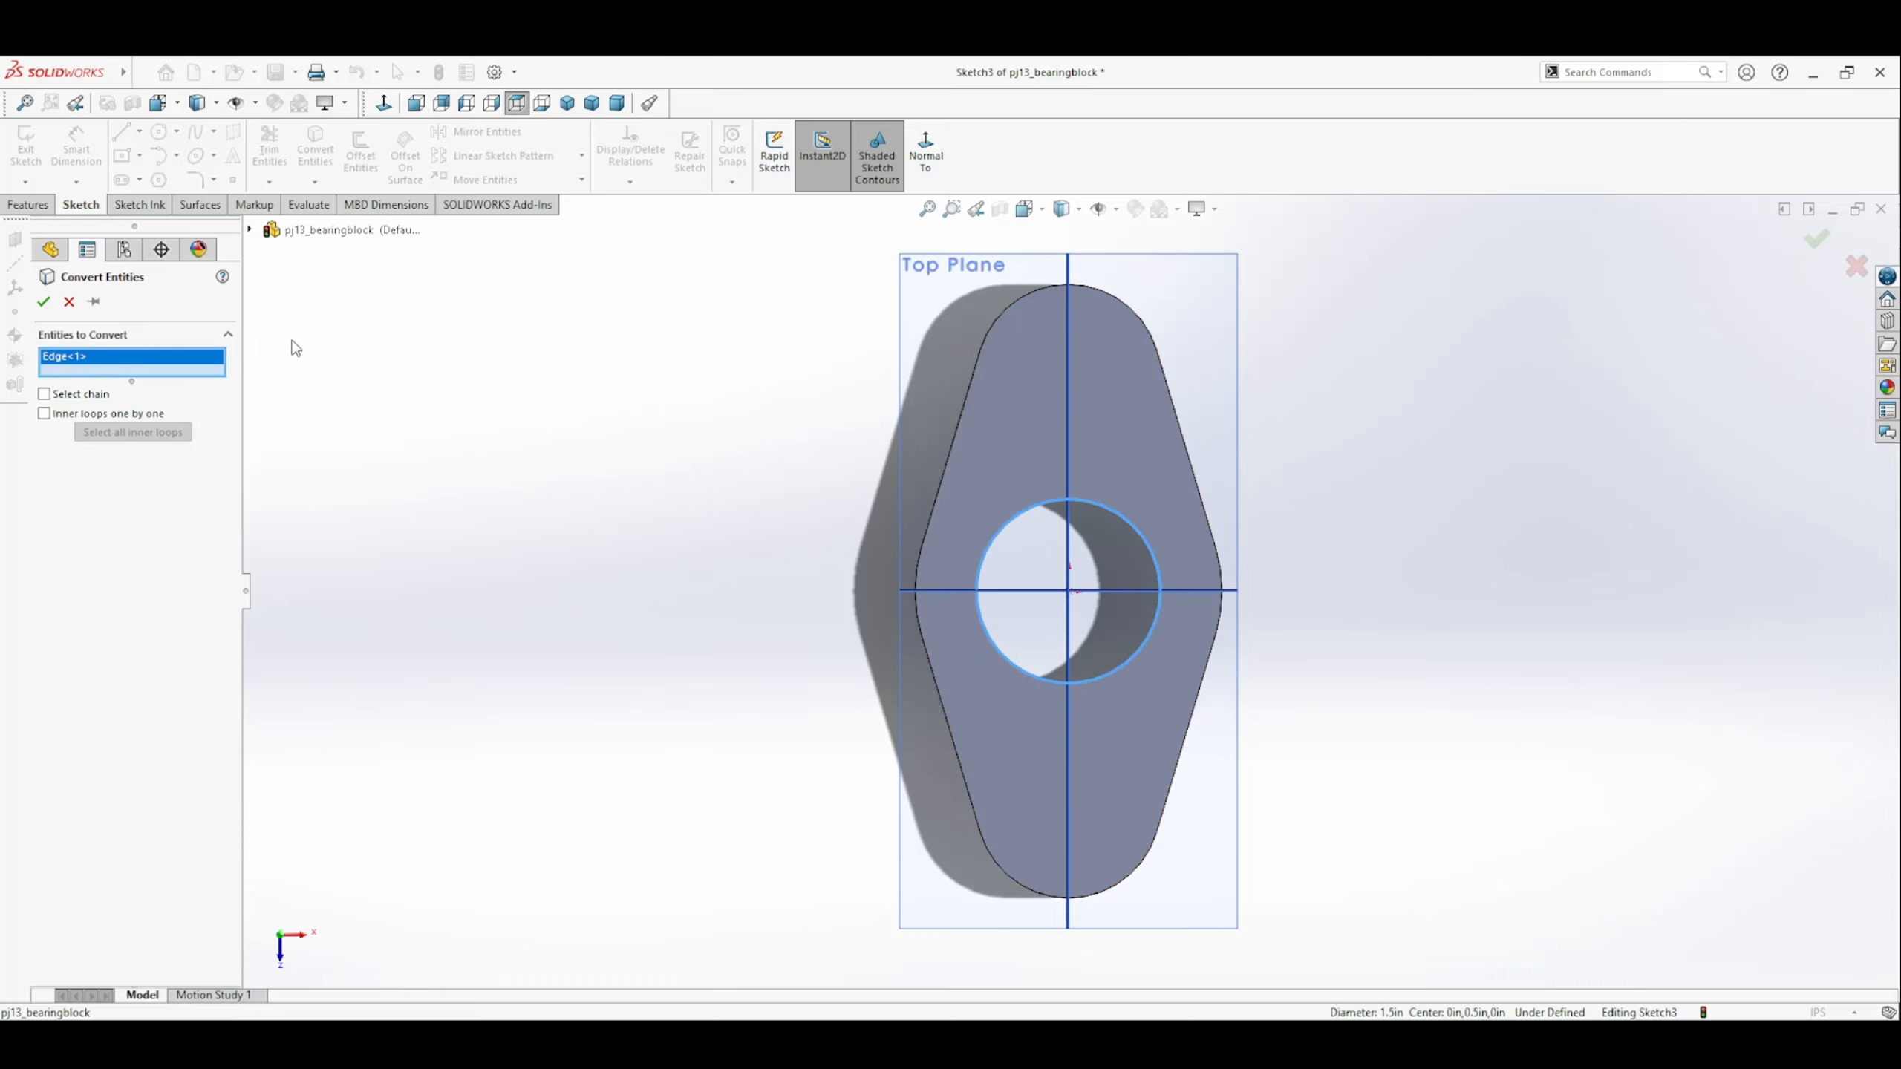
pyautogui.click(43, 300)
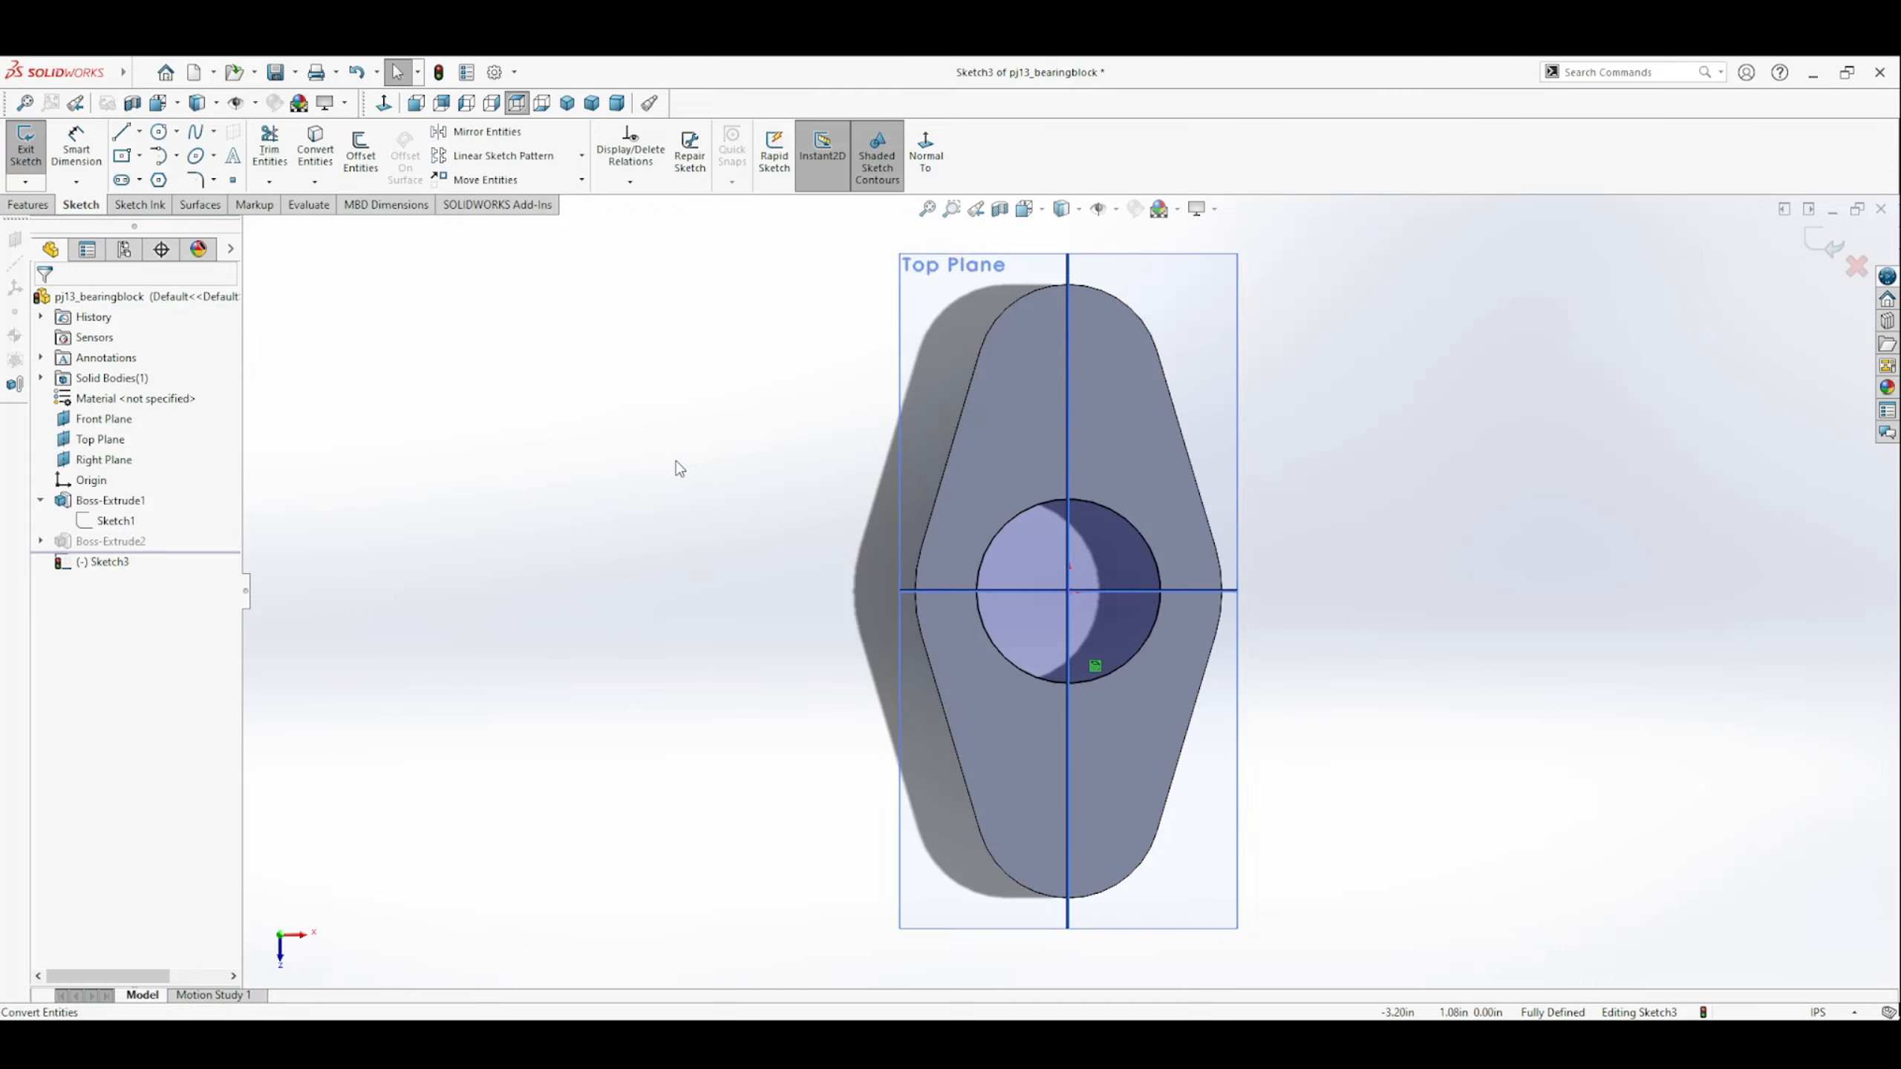
# Sketch a circle centred on the hole in the plate's top face and resize it to a radius of about 1.16 in.
pyautogui.click(159, 131)
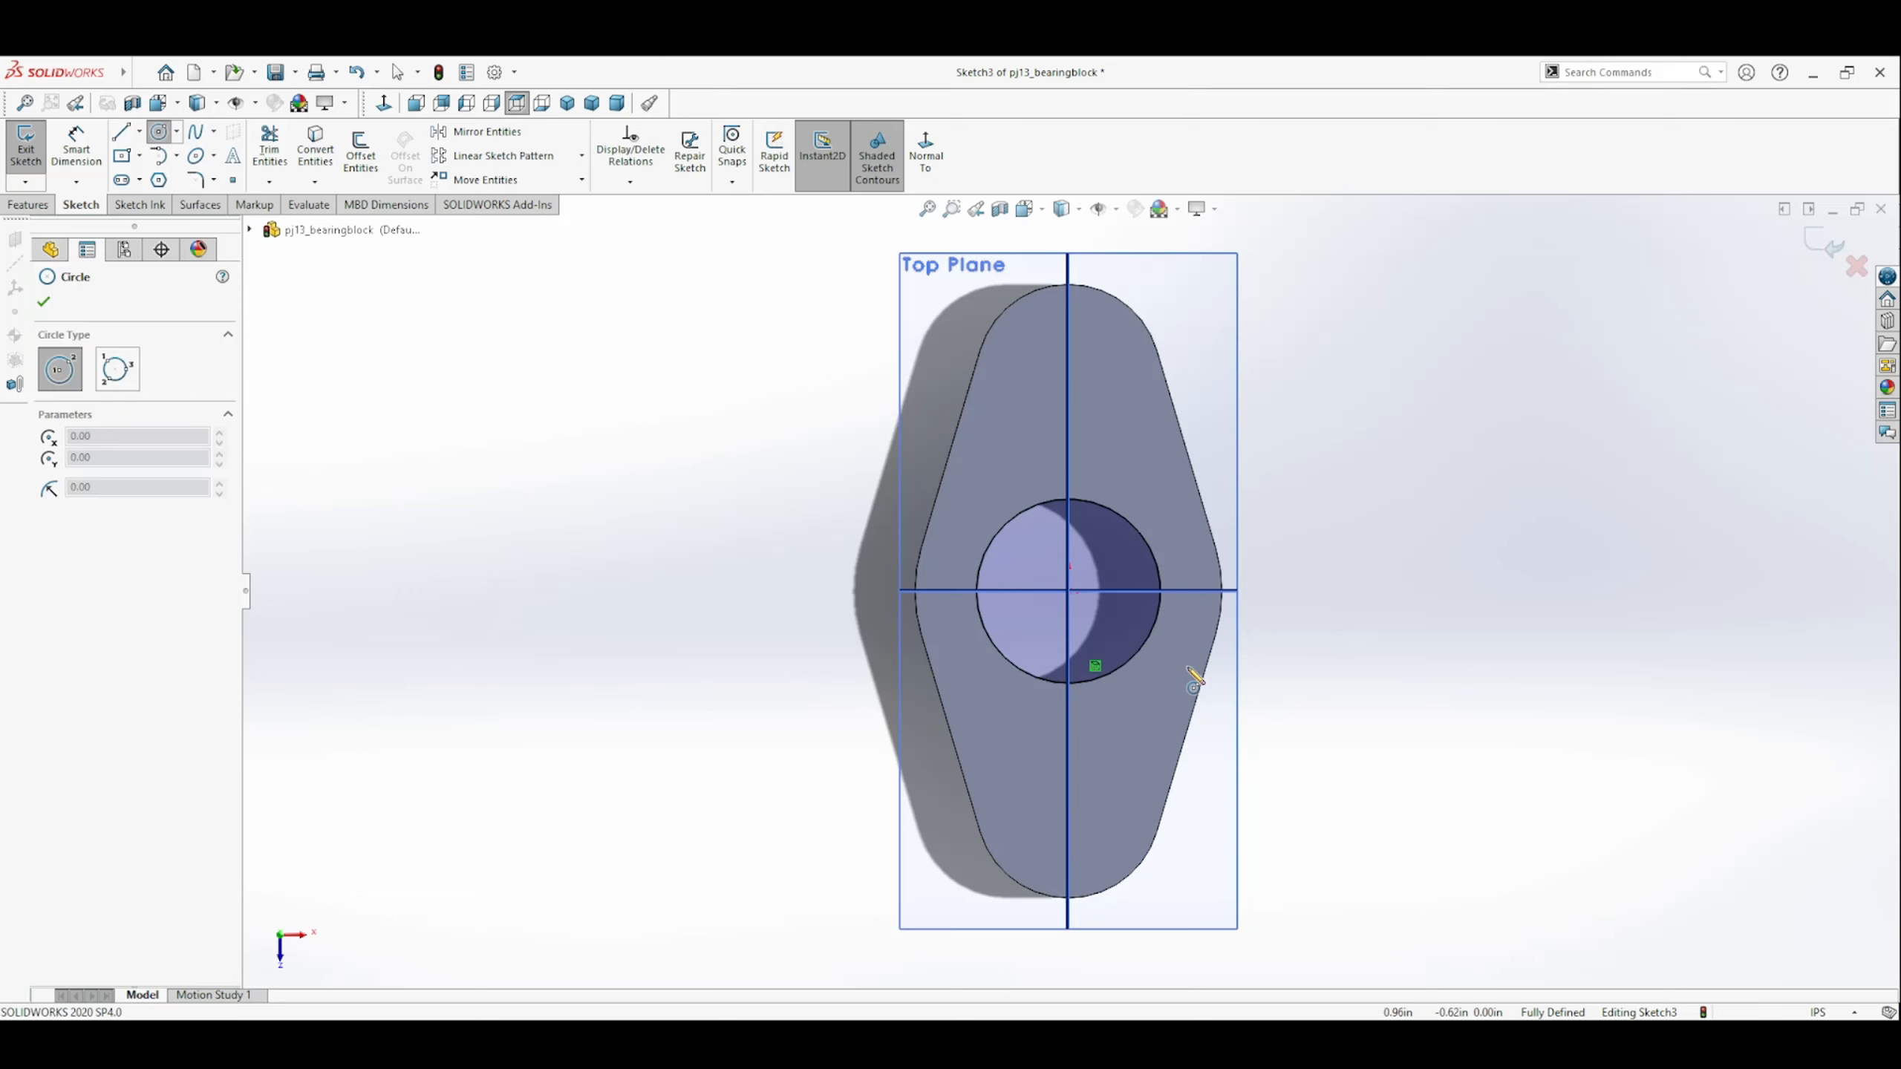
pyautogui.click(1068, 592)
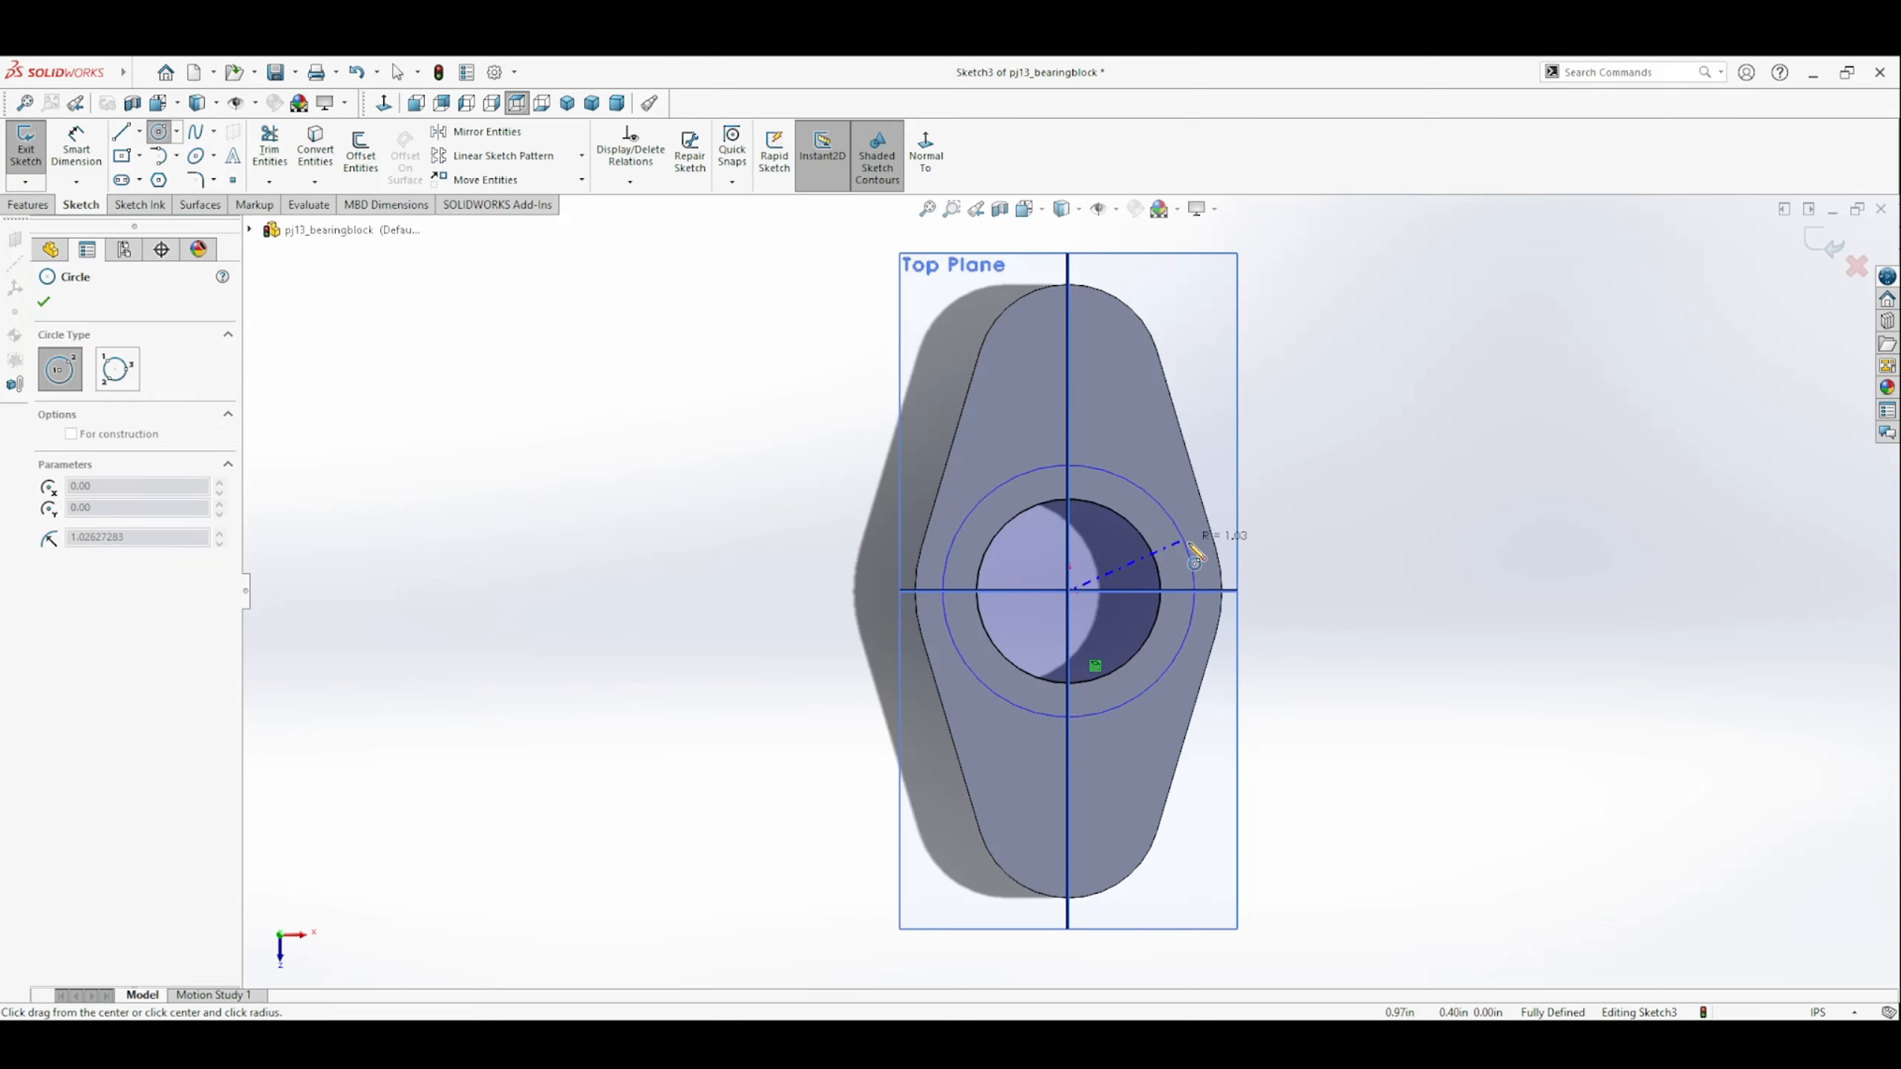
pyautogui.click(1225, 587)
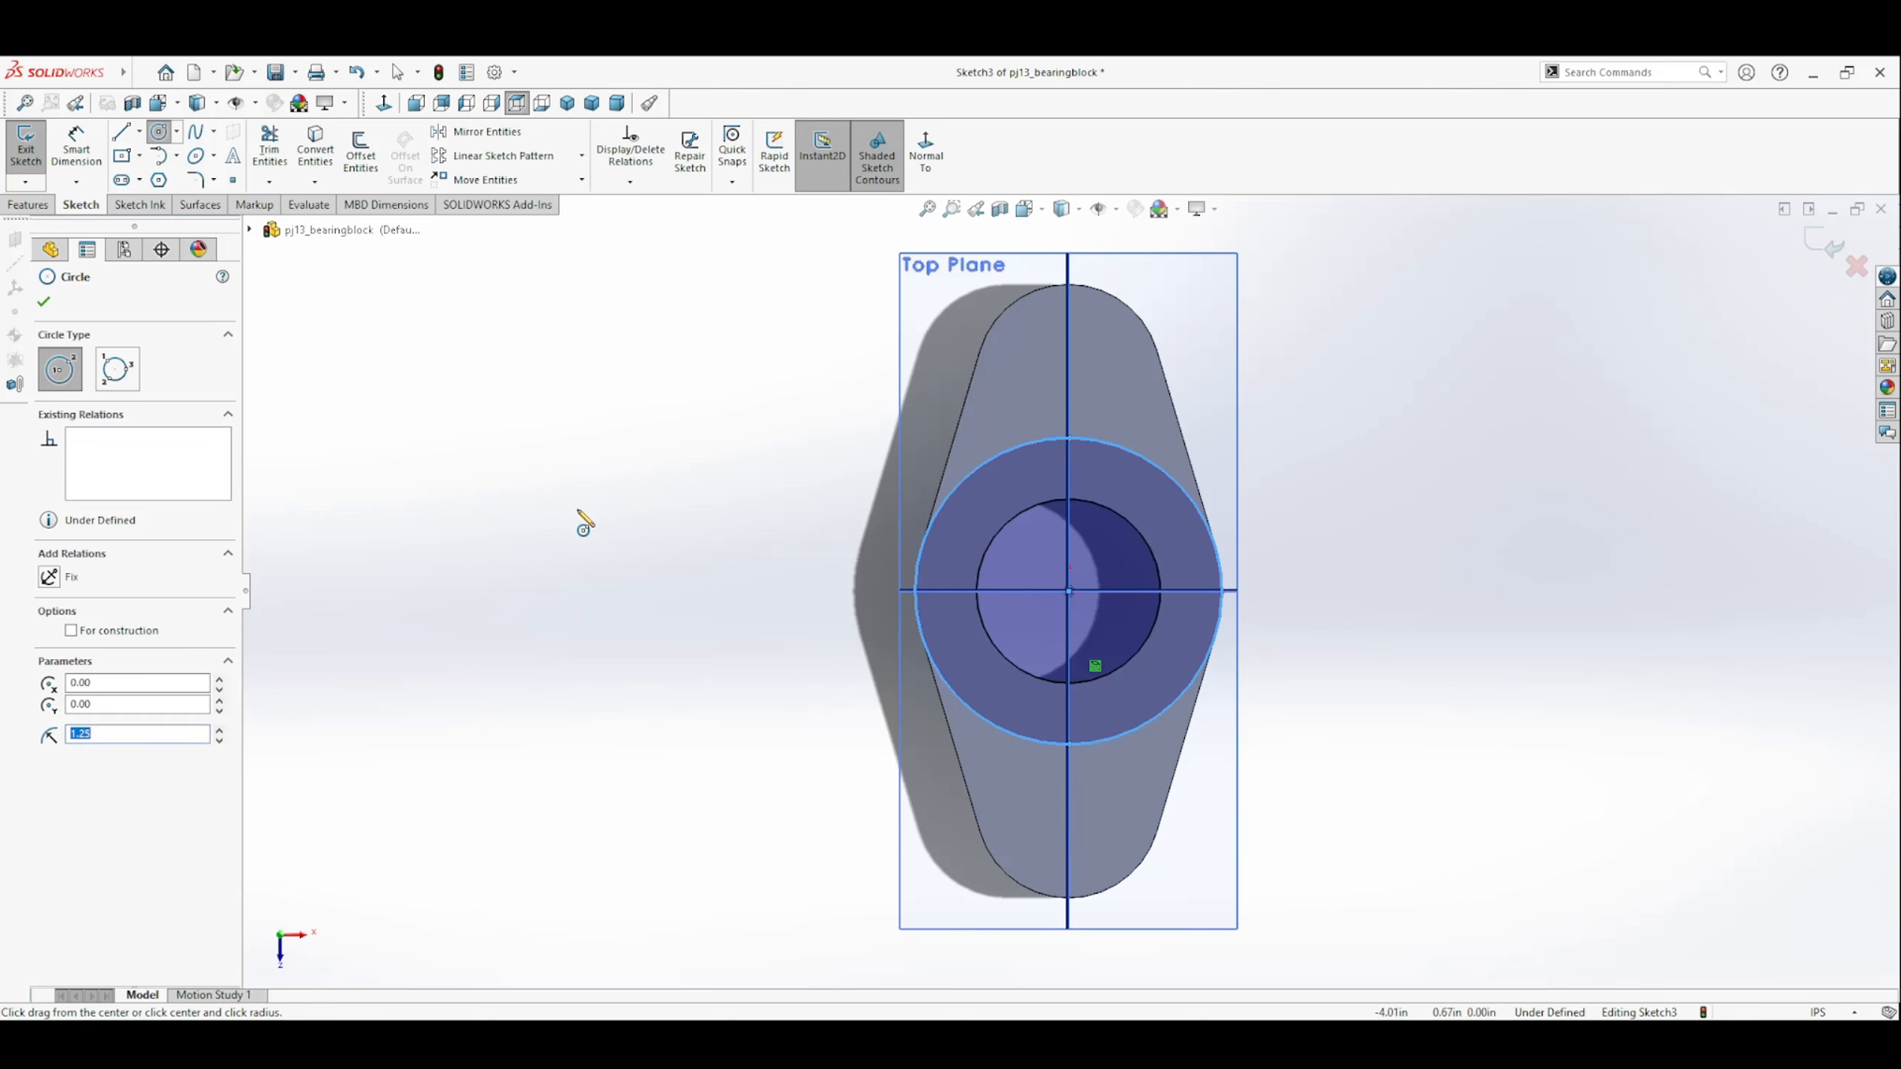
pyautogui.press('Escape')
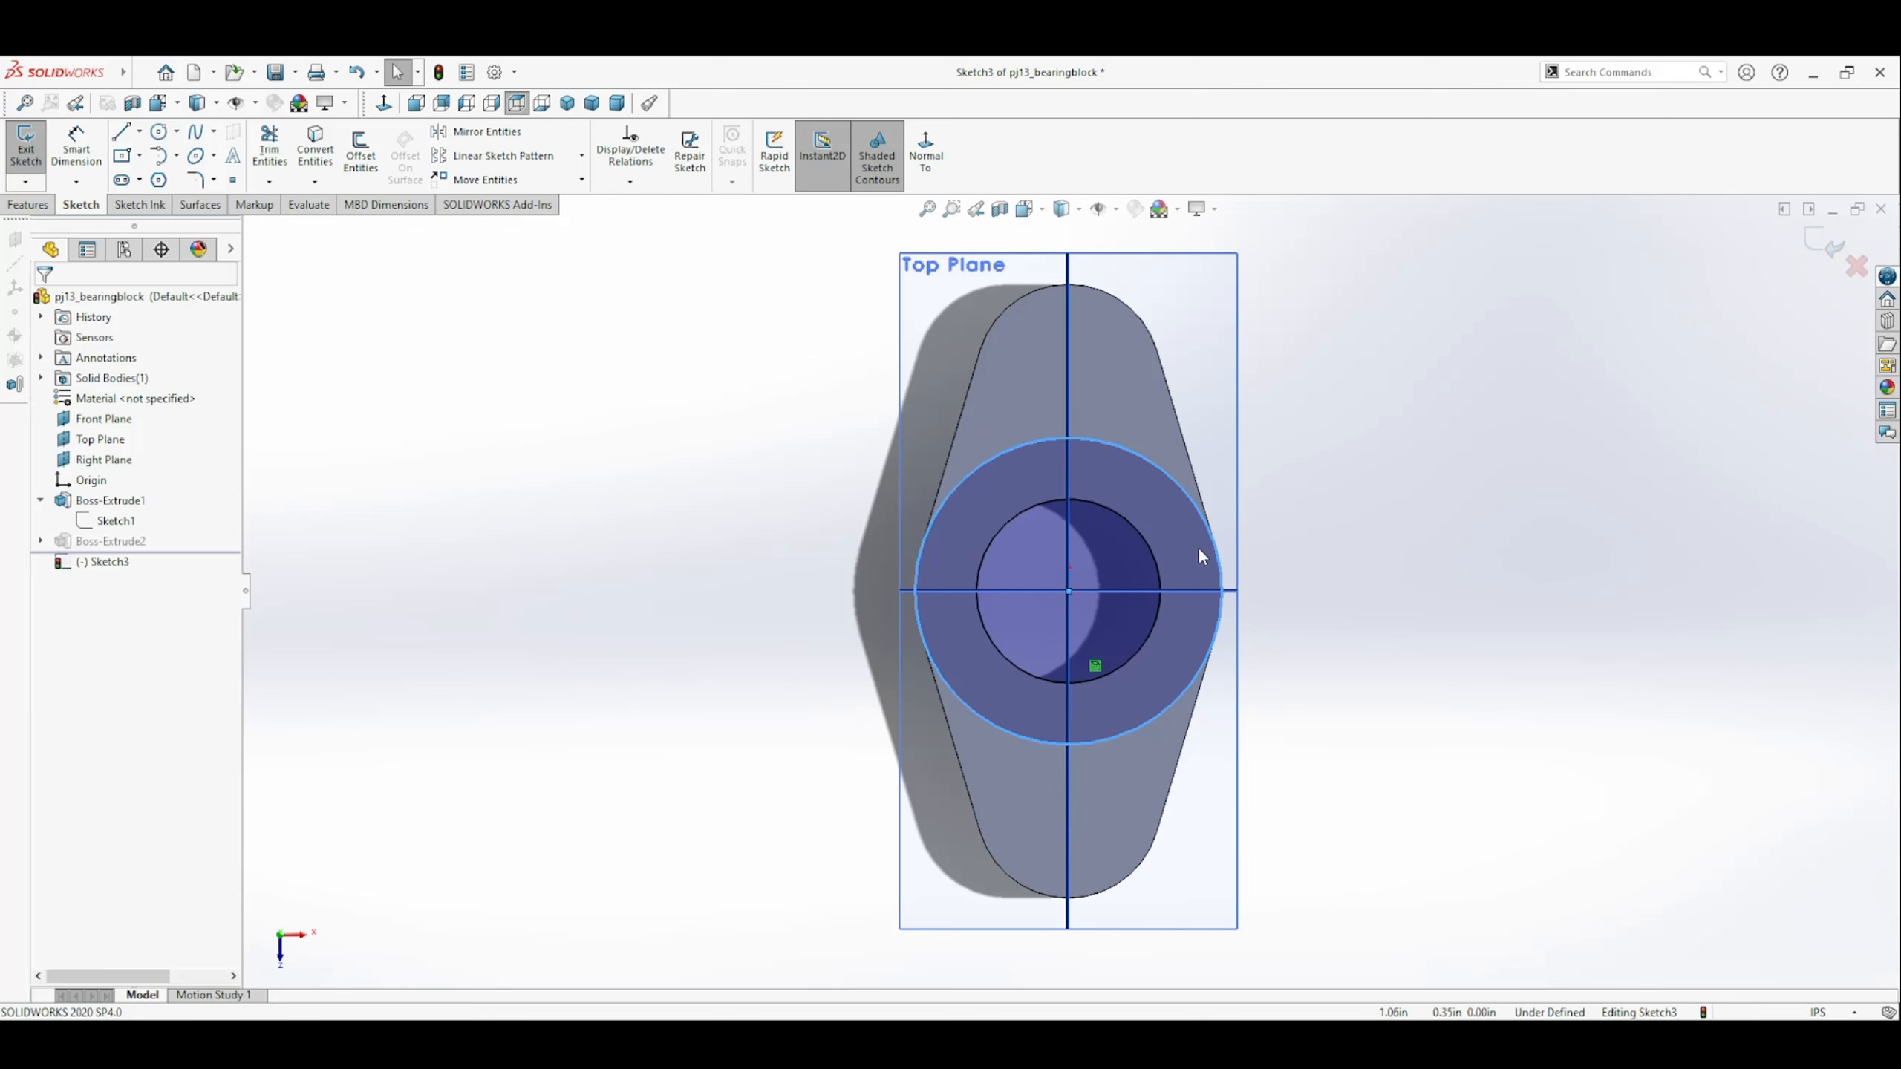
pyautogui.moveTo(1222, 563); pyautogui.dragTo(1213, 566)
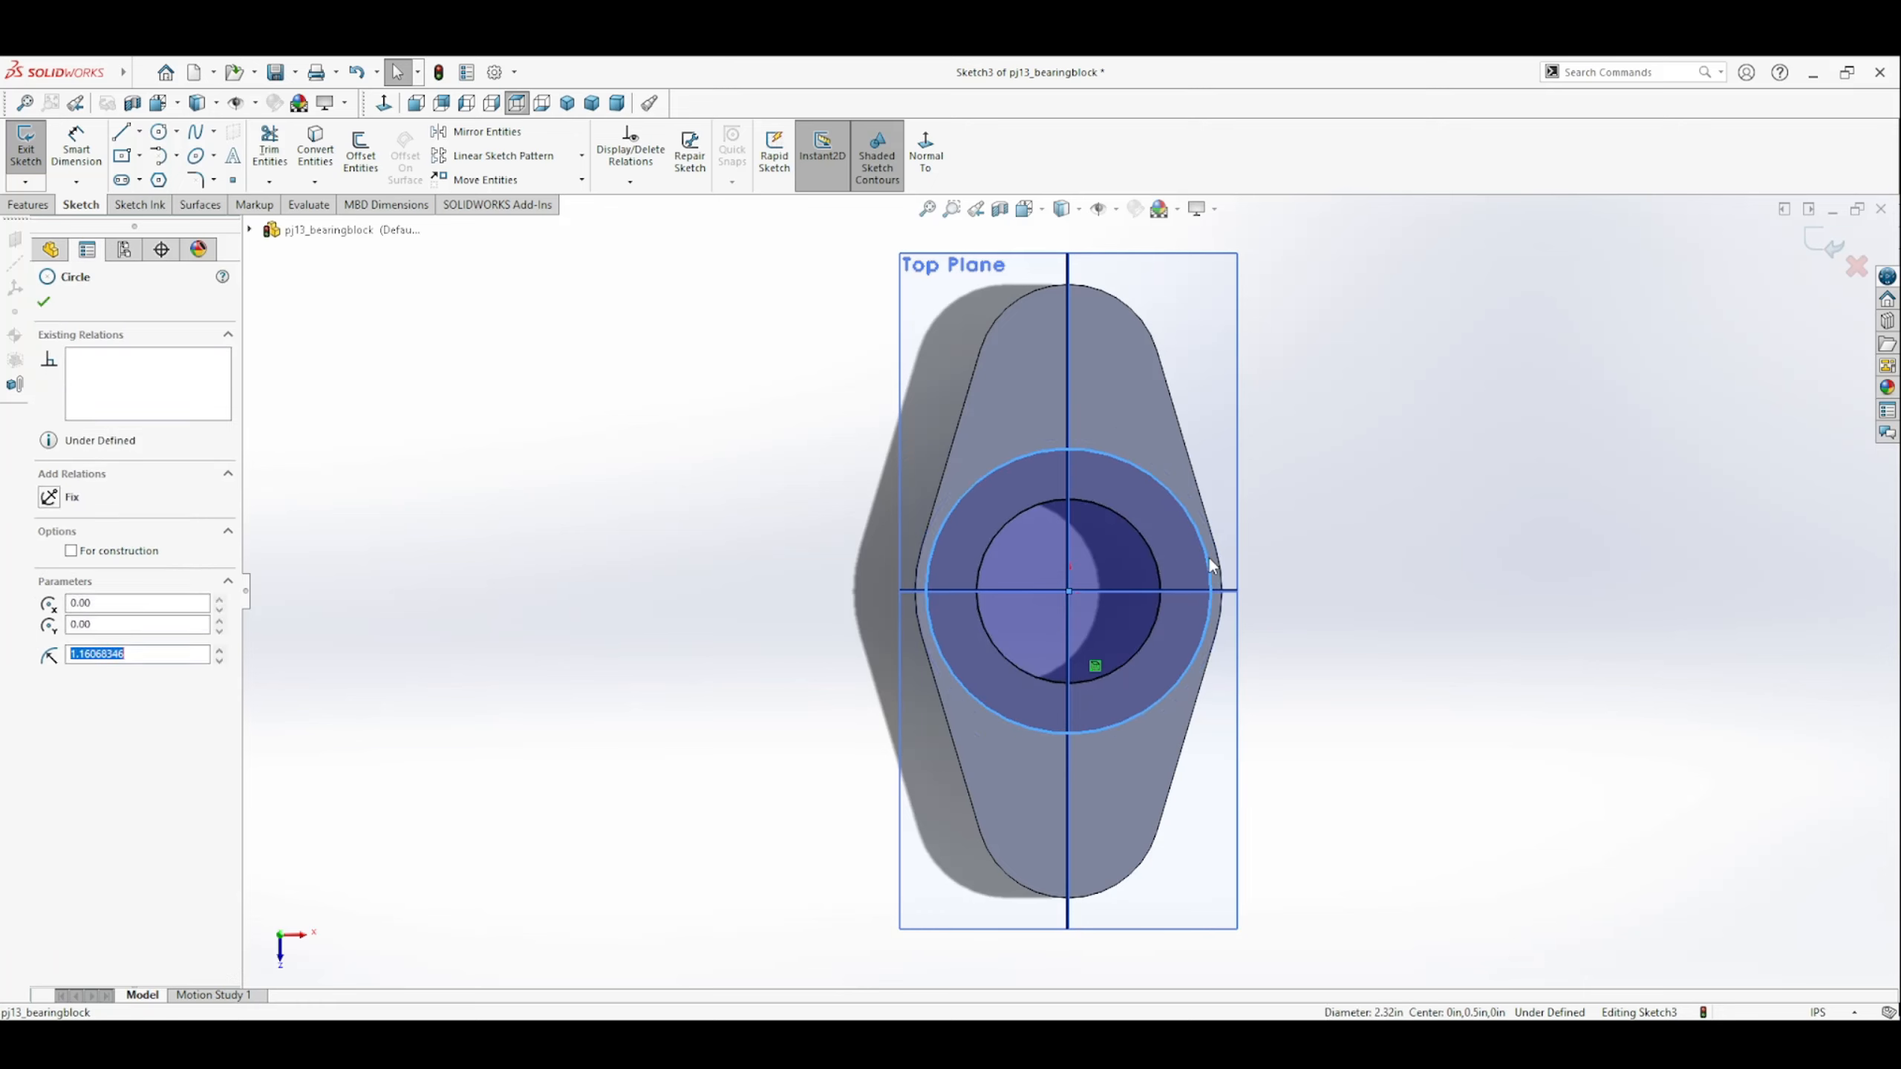
# Add a Coradial relation between the sketched circle and the rounded edge at the plate's wide middle.
pyautogui.click(632, 182)
pyautogui.click(631, 227)
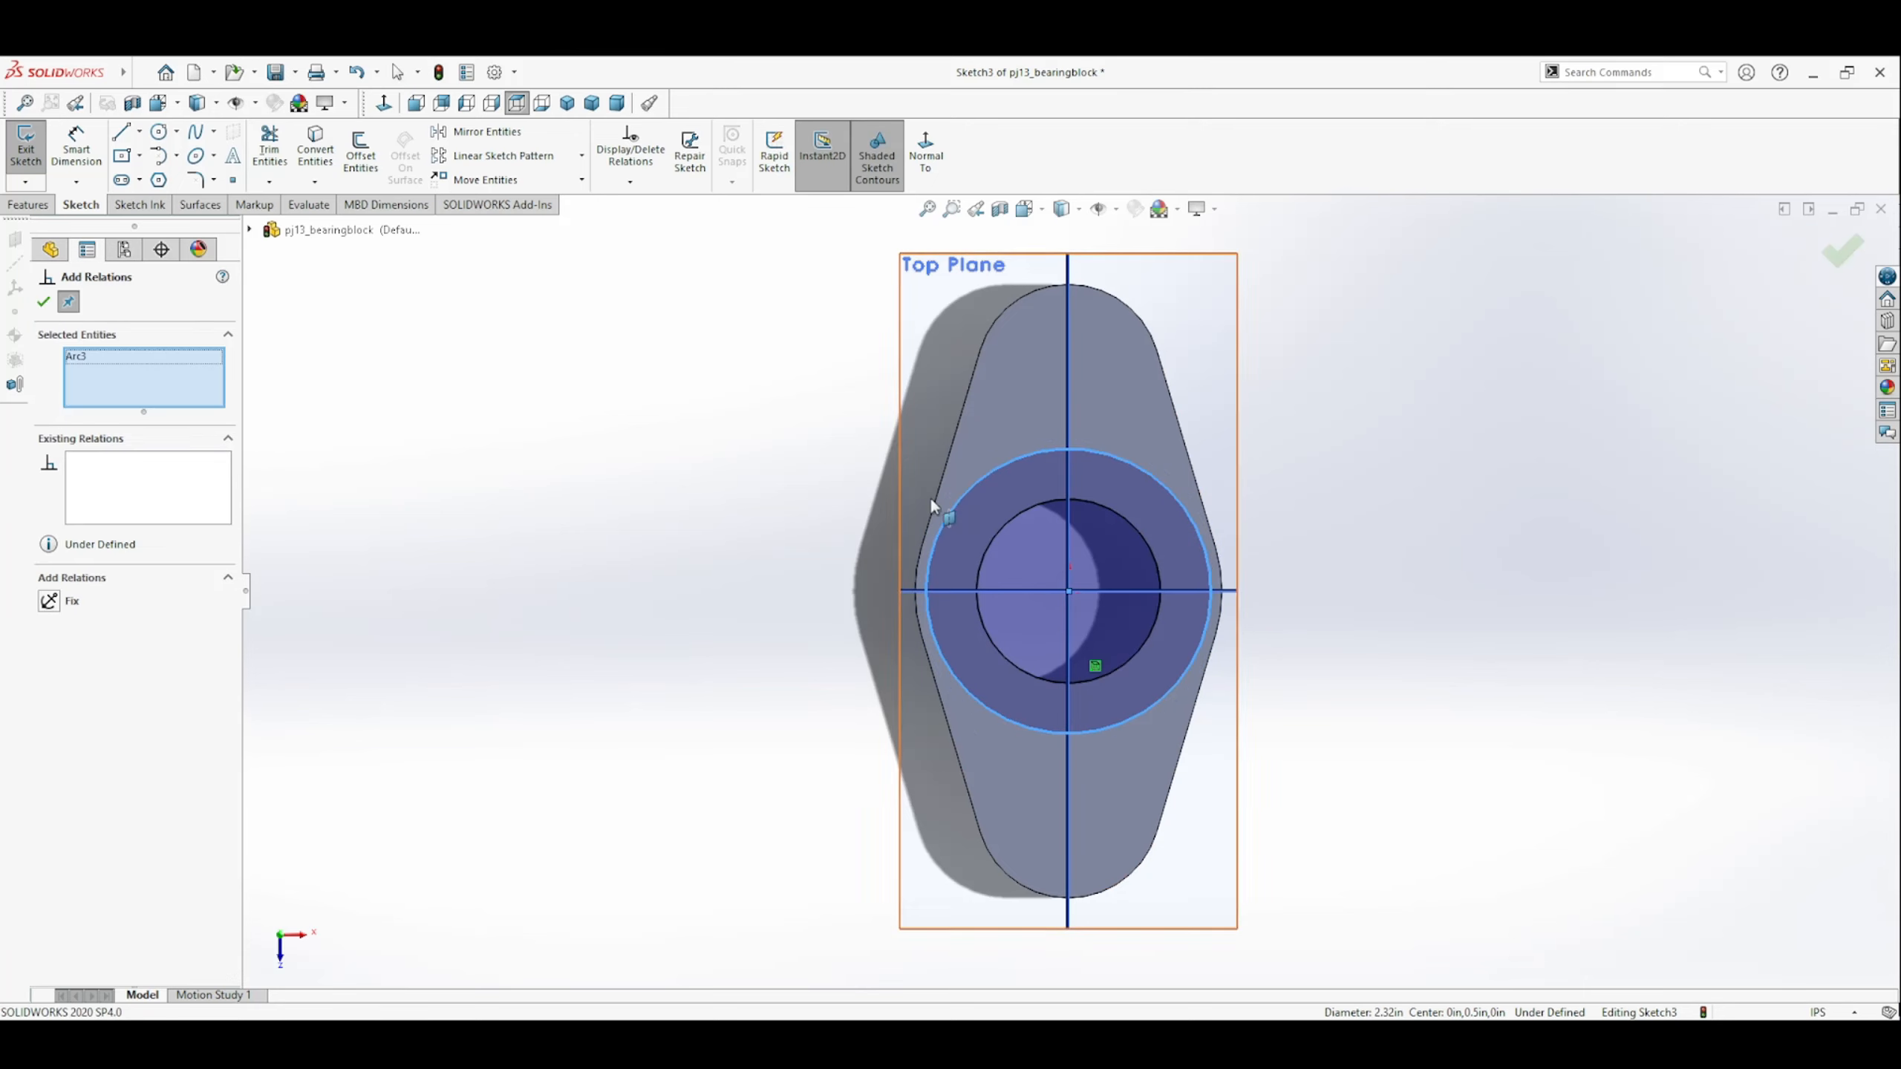
pyautogui.click(1231, 592)
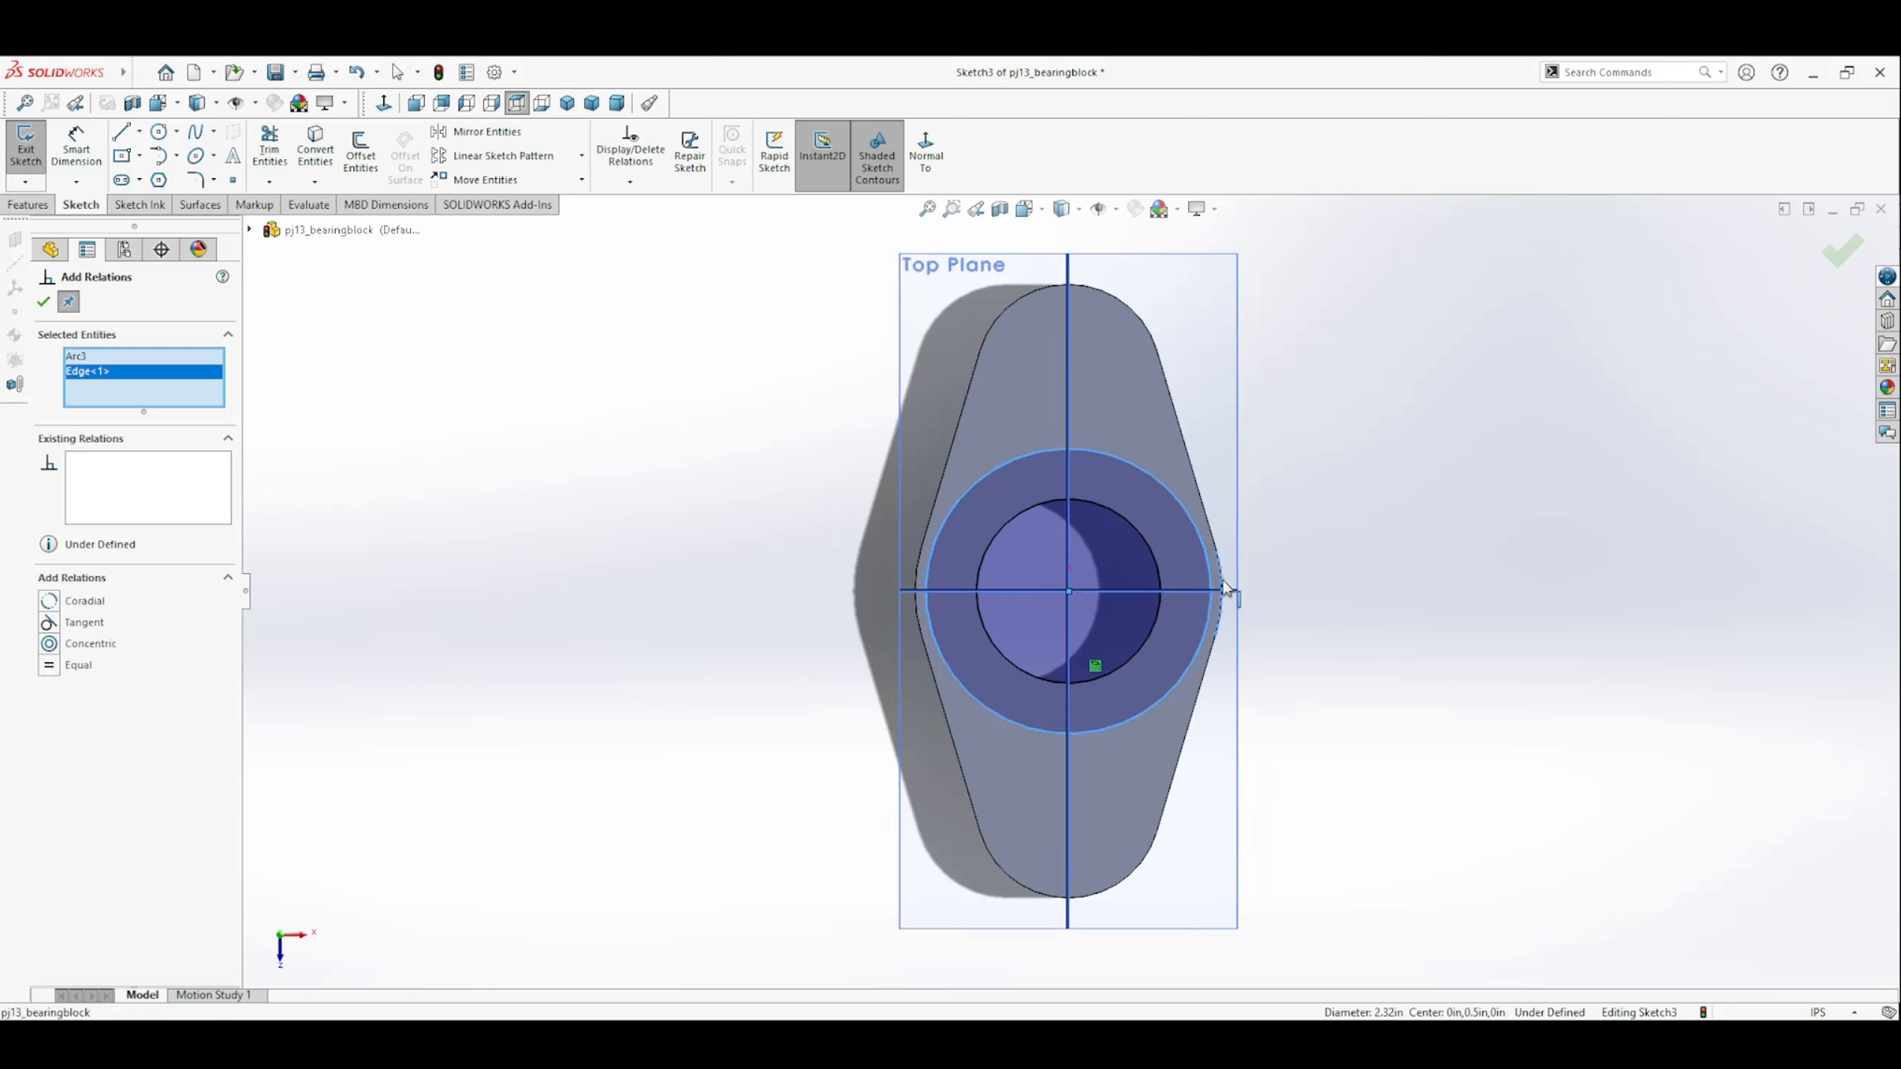
pyautogui.click(50, 601)
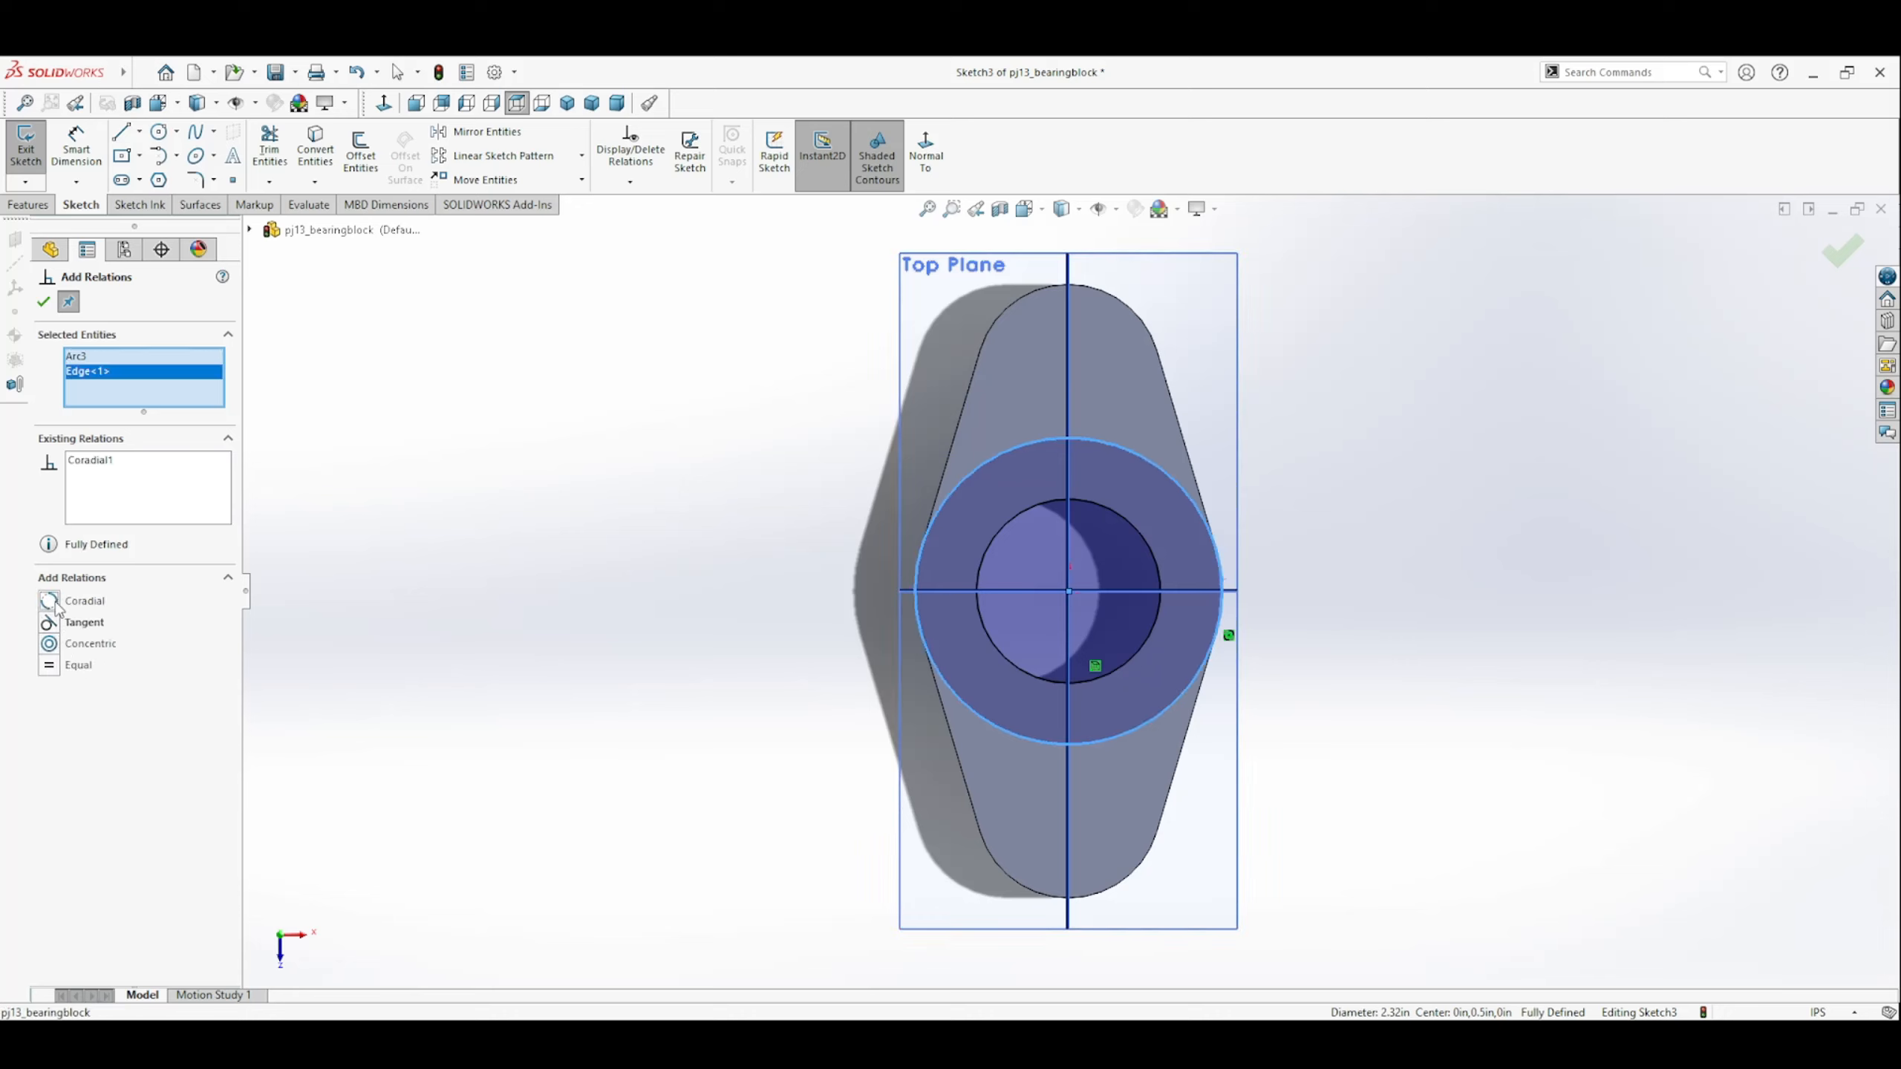
pyautogui.click(42, 301)
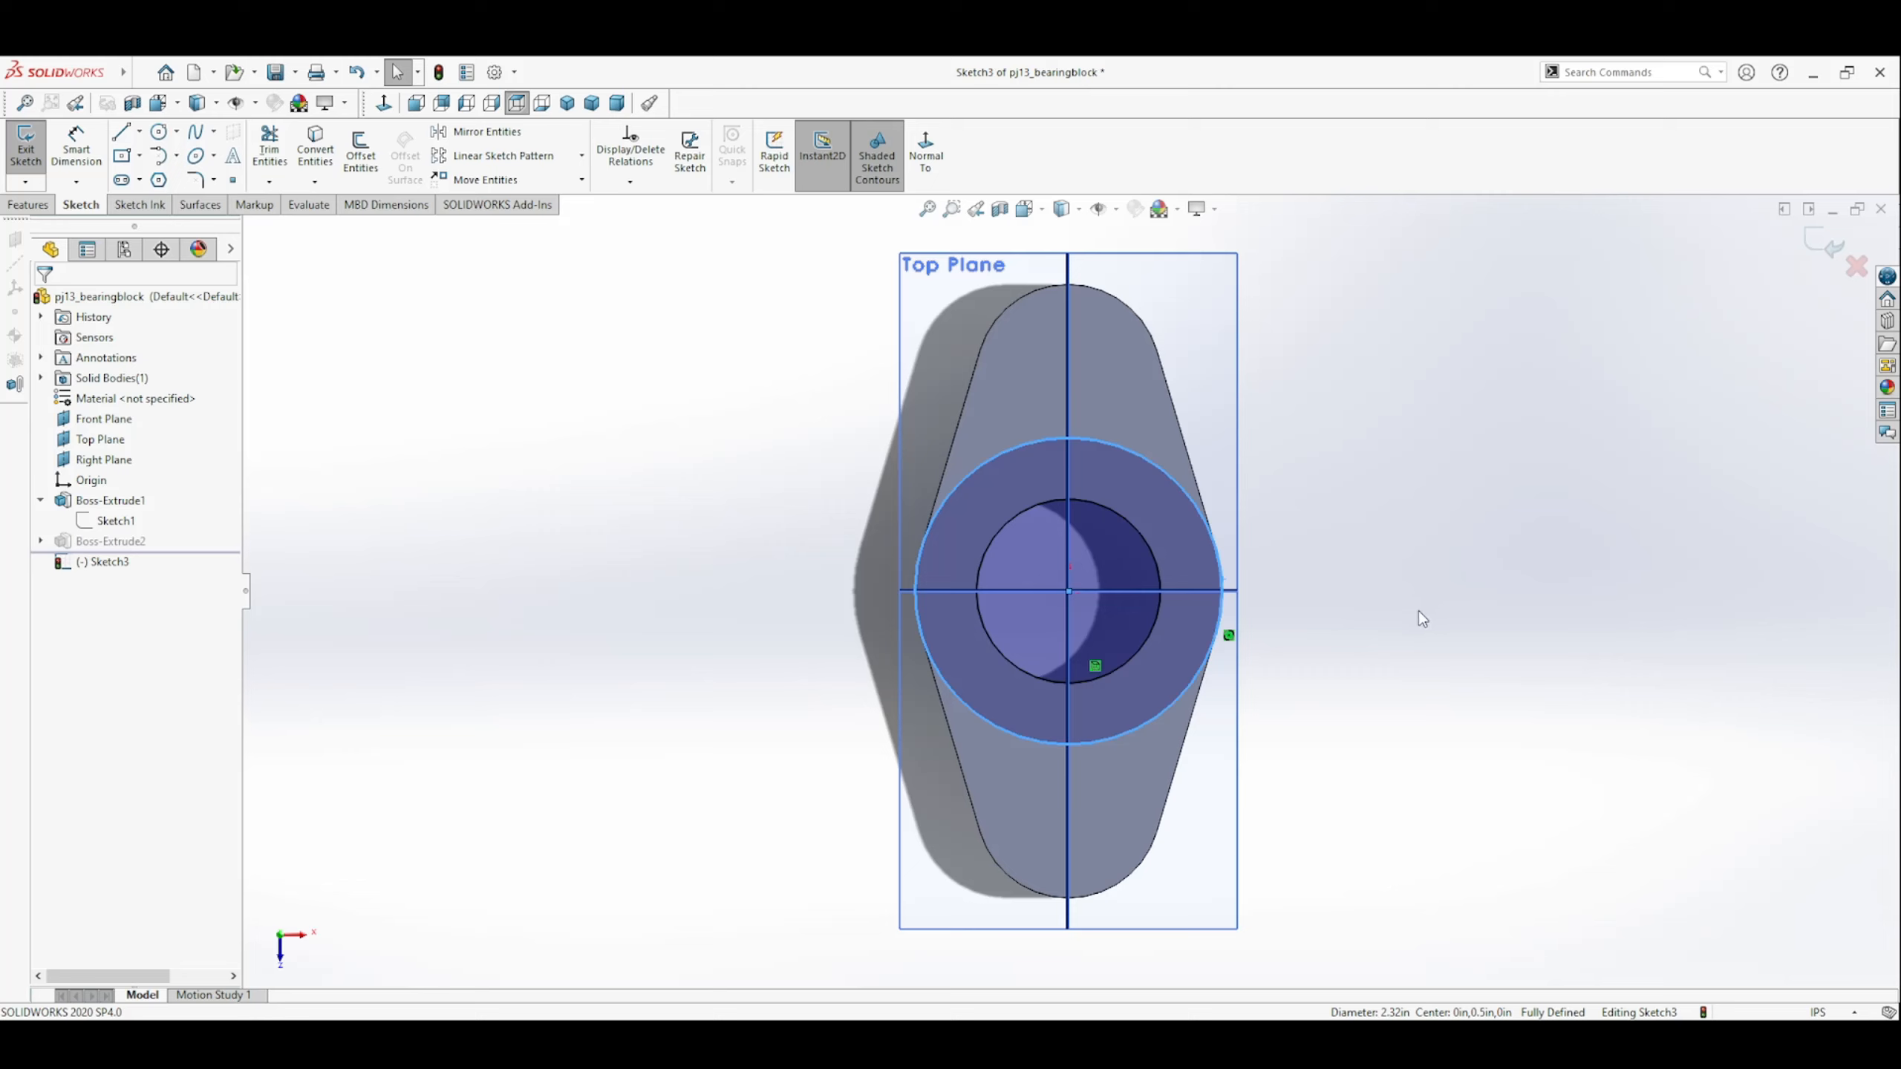
pyautogui.click(1151, 563)
pyautogui.click(1332, 618)
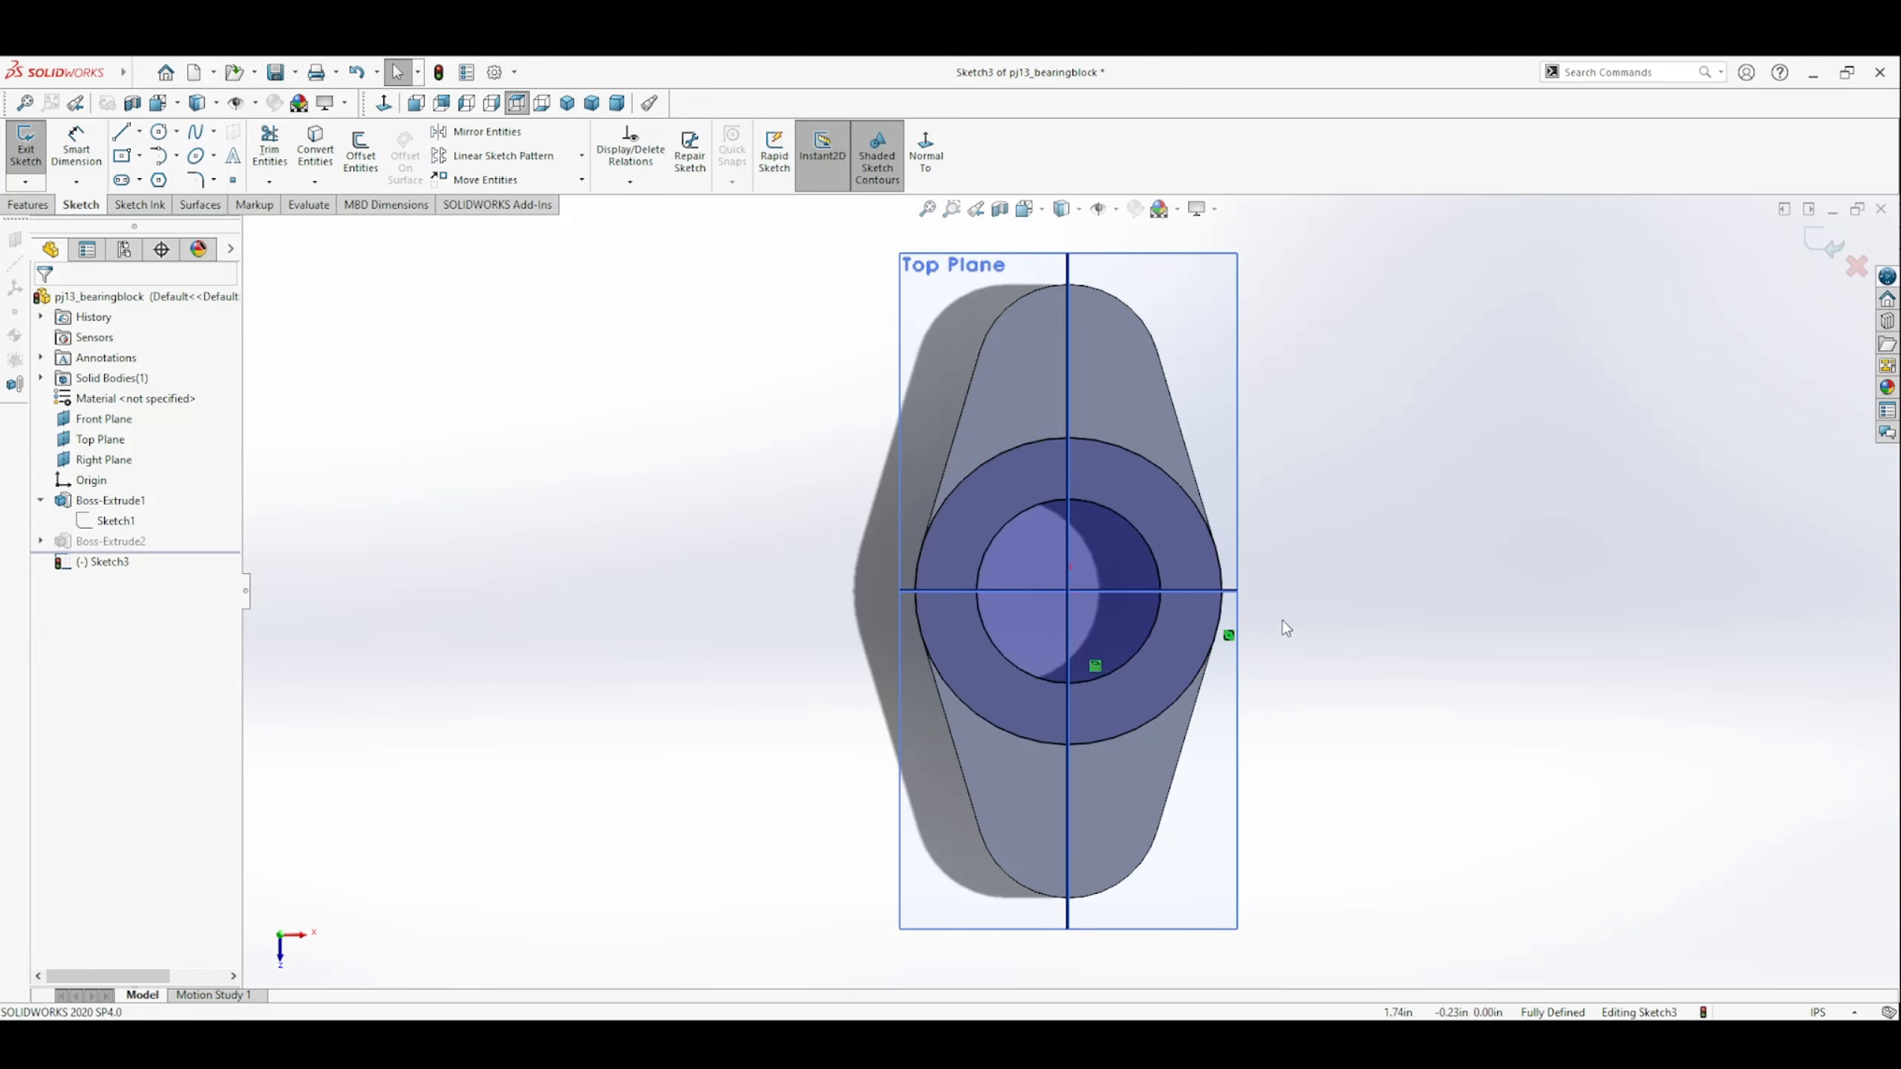
# Exit the ring sketch and accept the boss extrusion as Blind with a 2.00 in depth.
pyautogui.click(1825, 243)
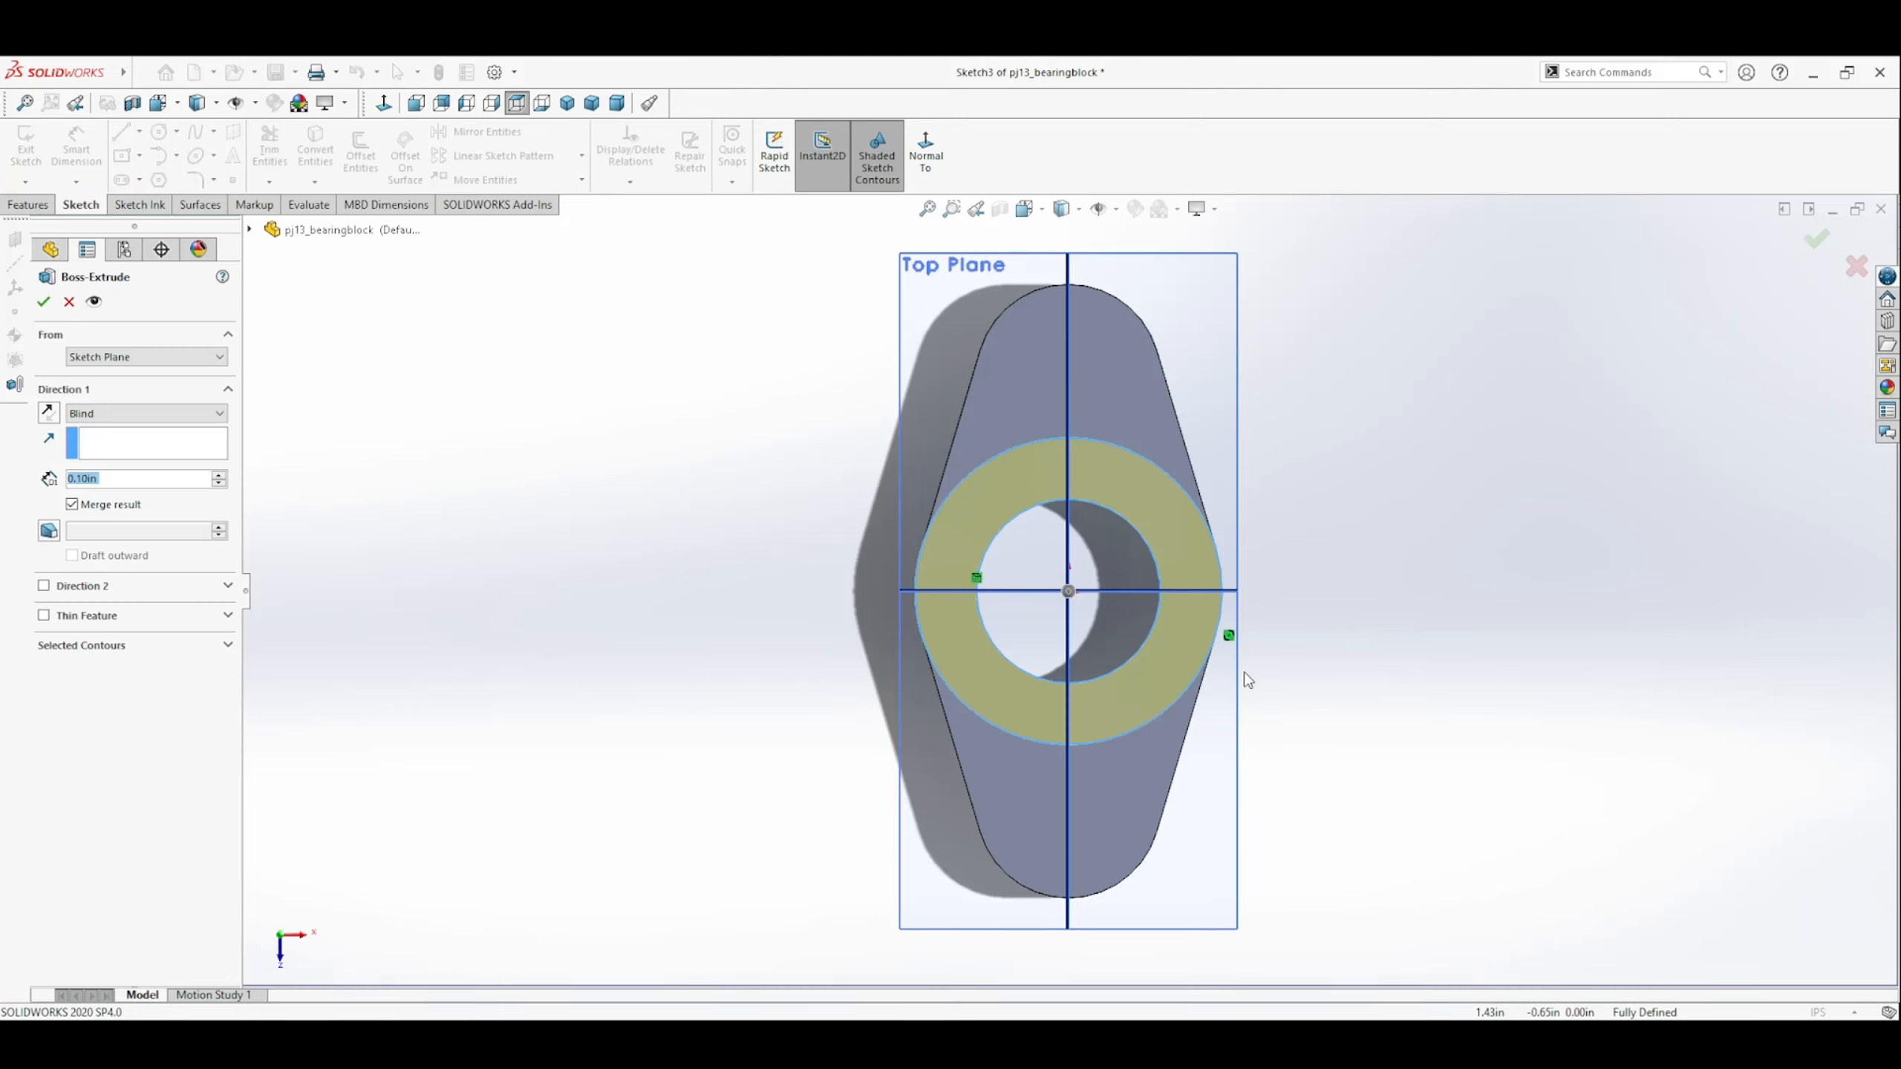
pyautogui.moveTo(1272, 657); pyautogui.dragTo(1149, 678, button='middle')
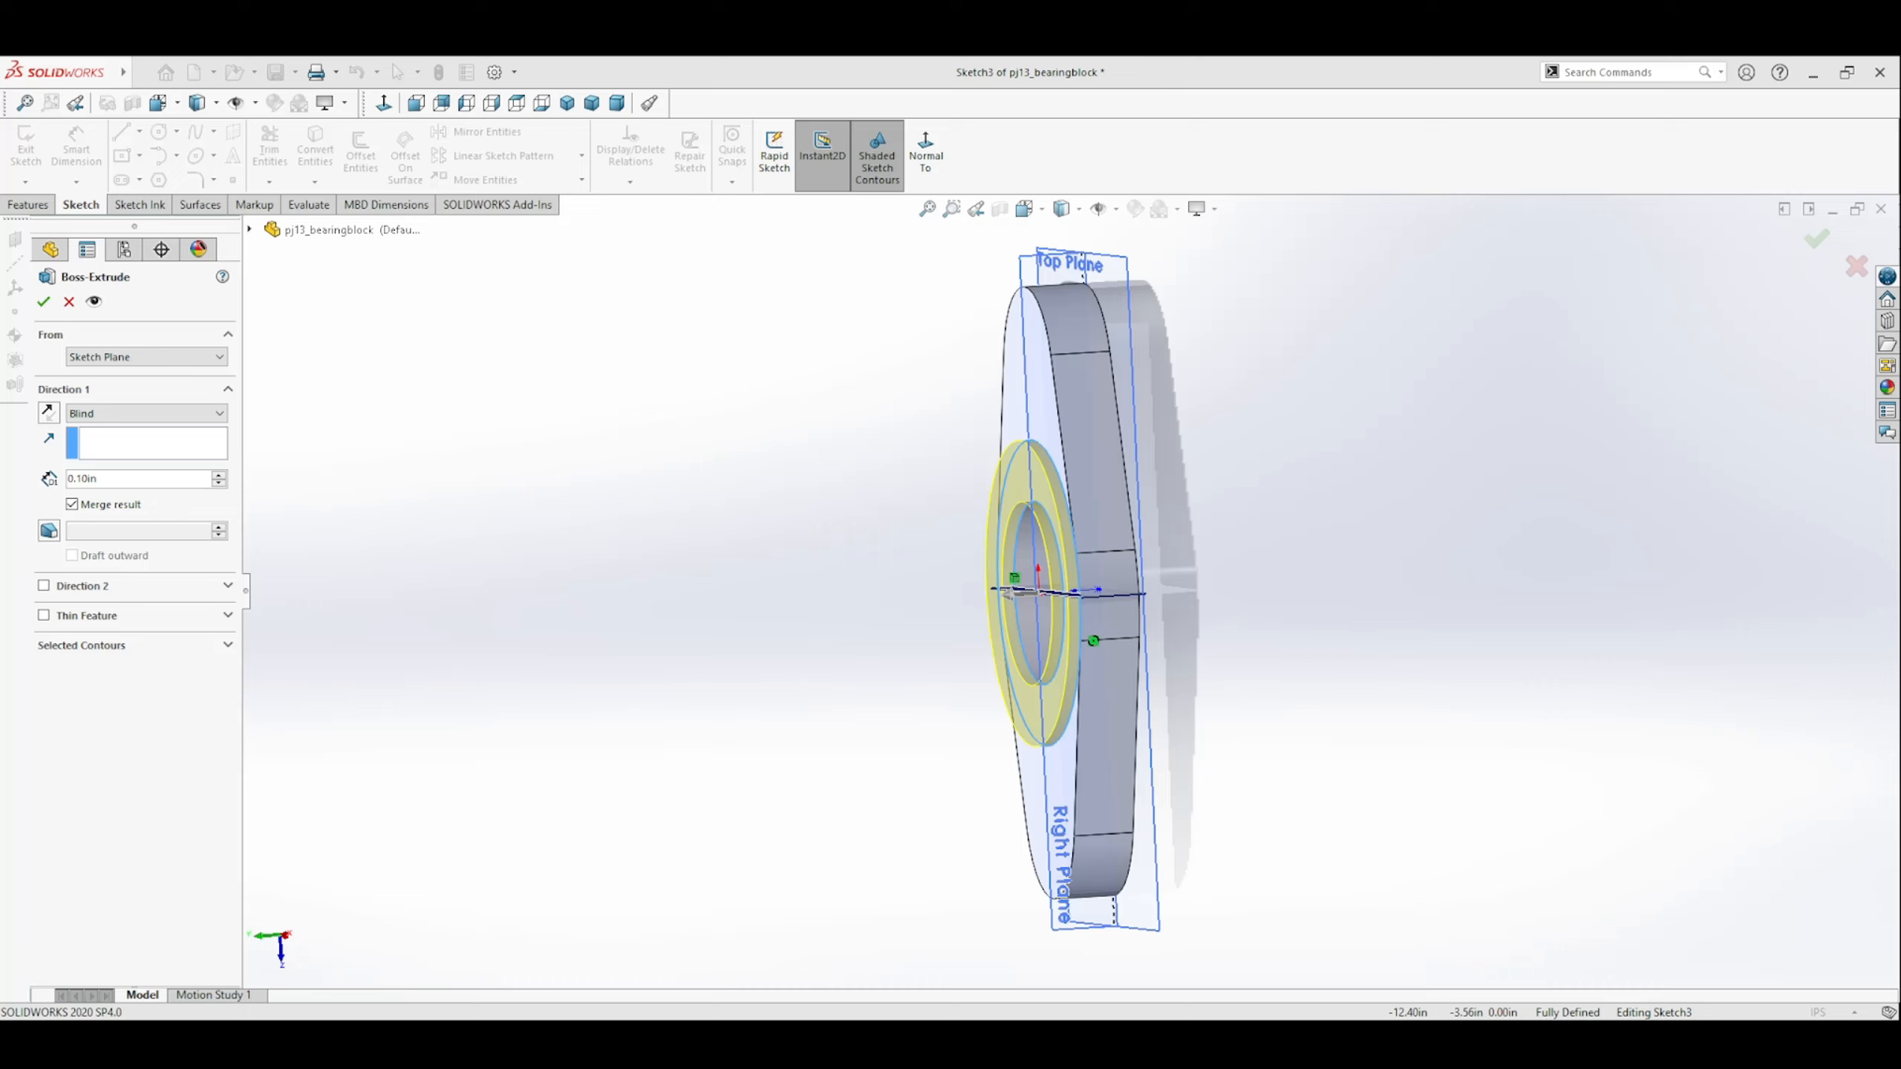
pyautogui.click(115, 479)
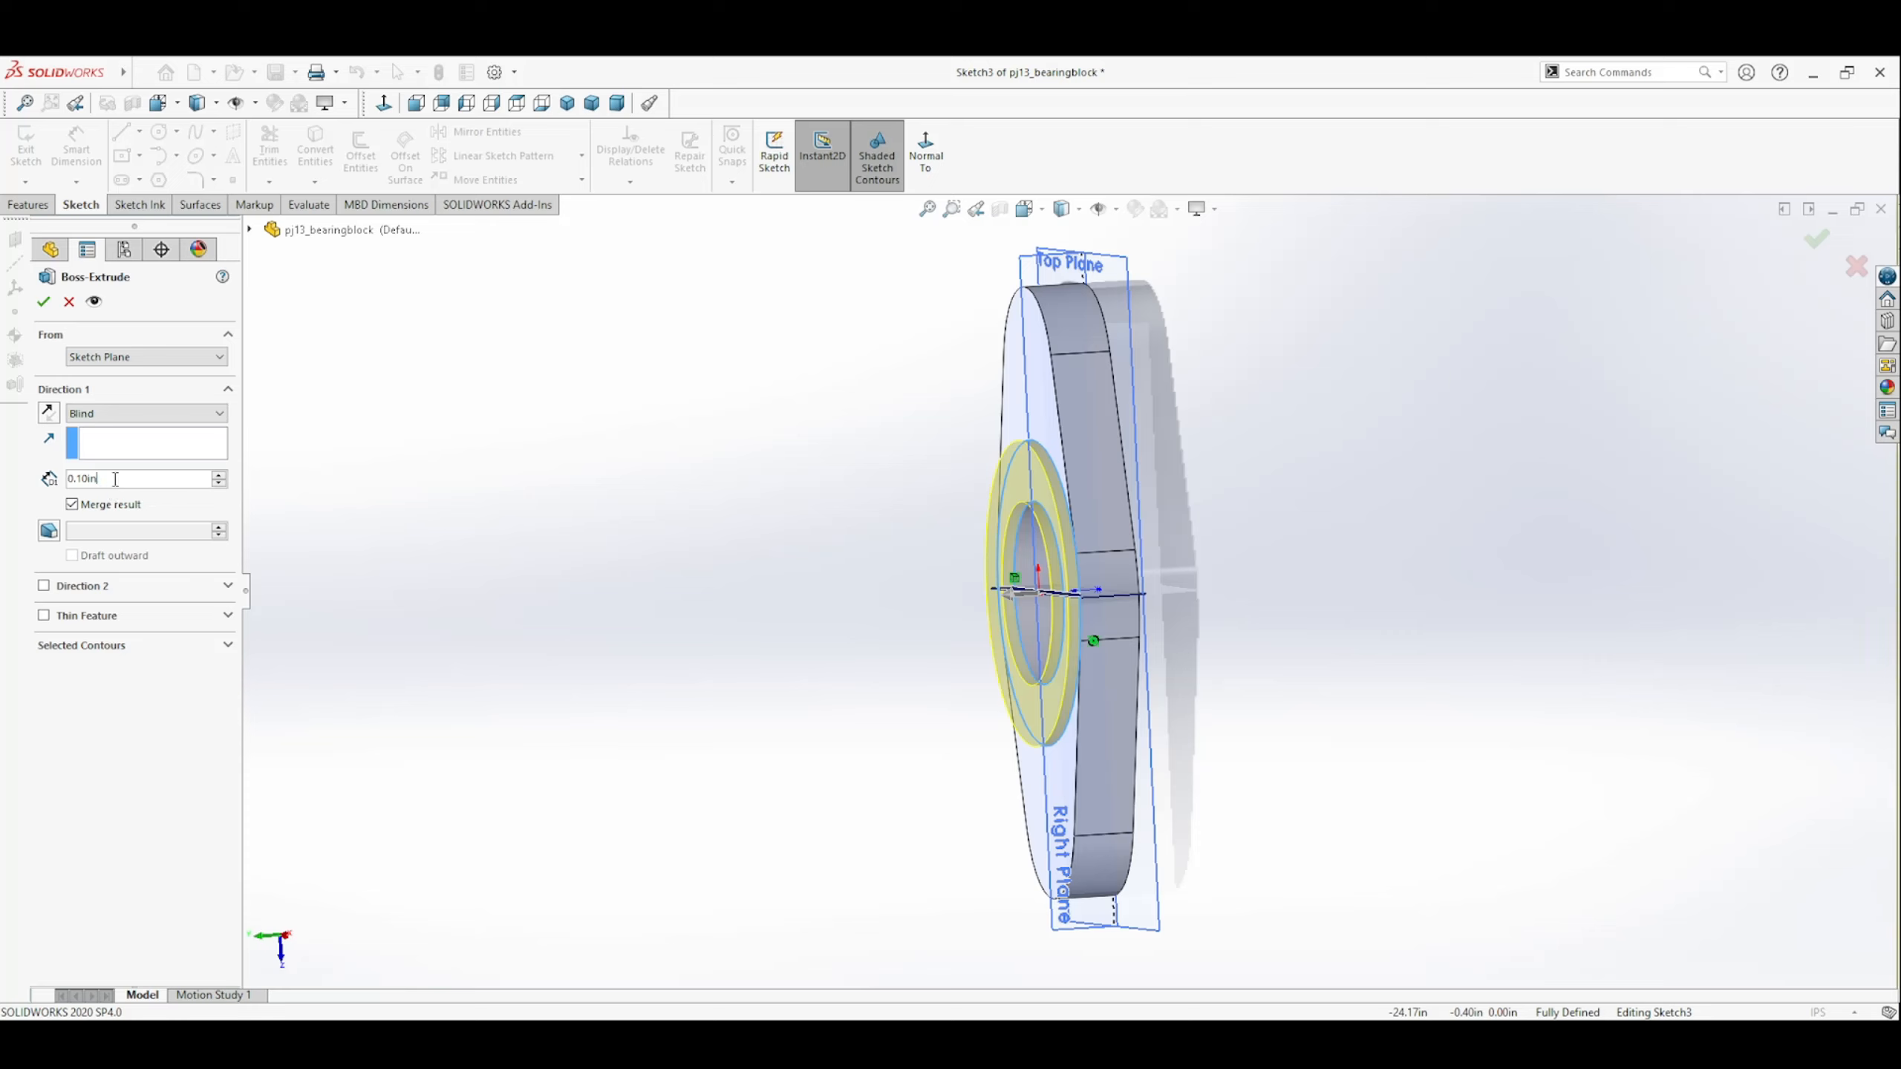
pyautogui.press('BackSpace')
pyautogui.press('BackSpace')
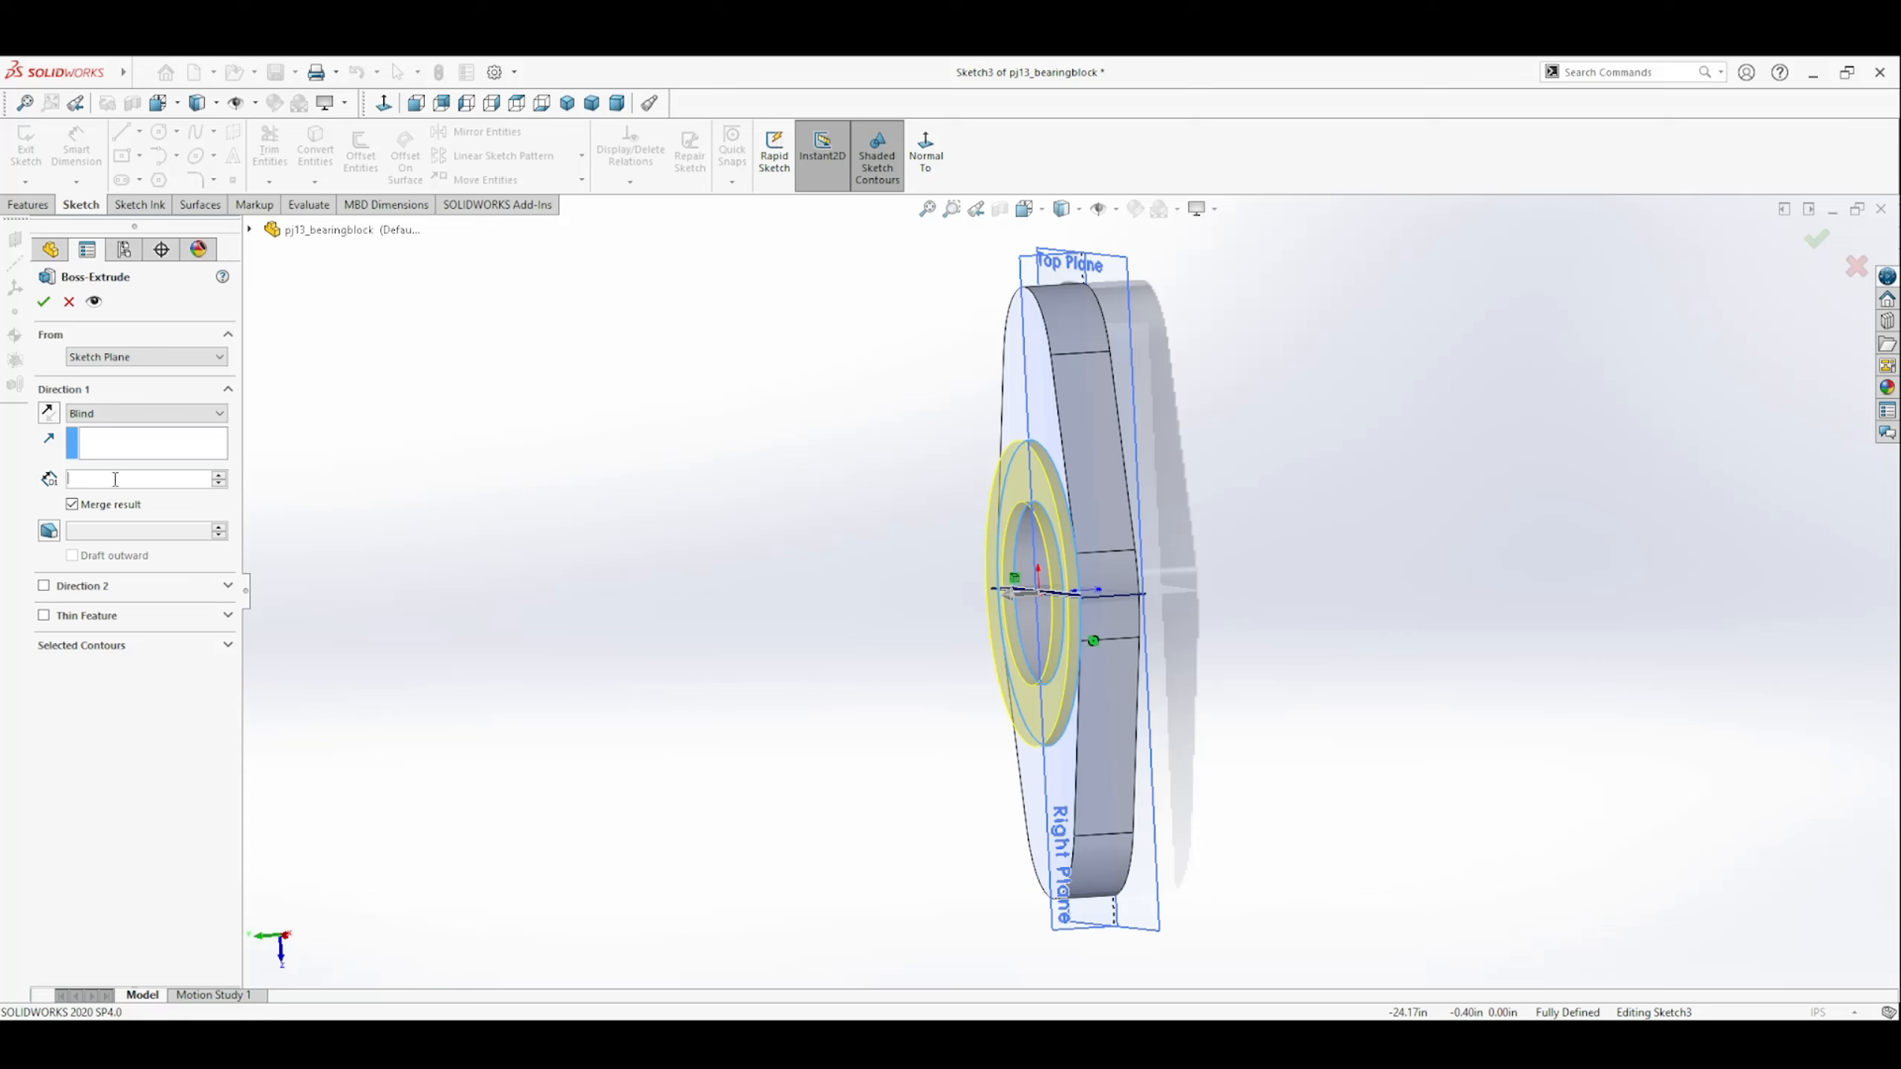
pyautogui.press('Return')
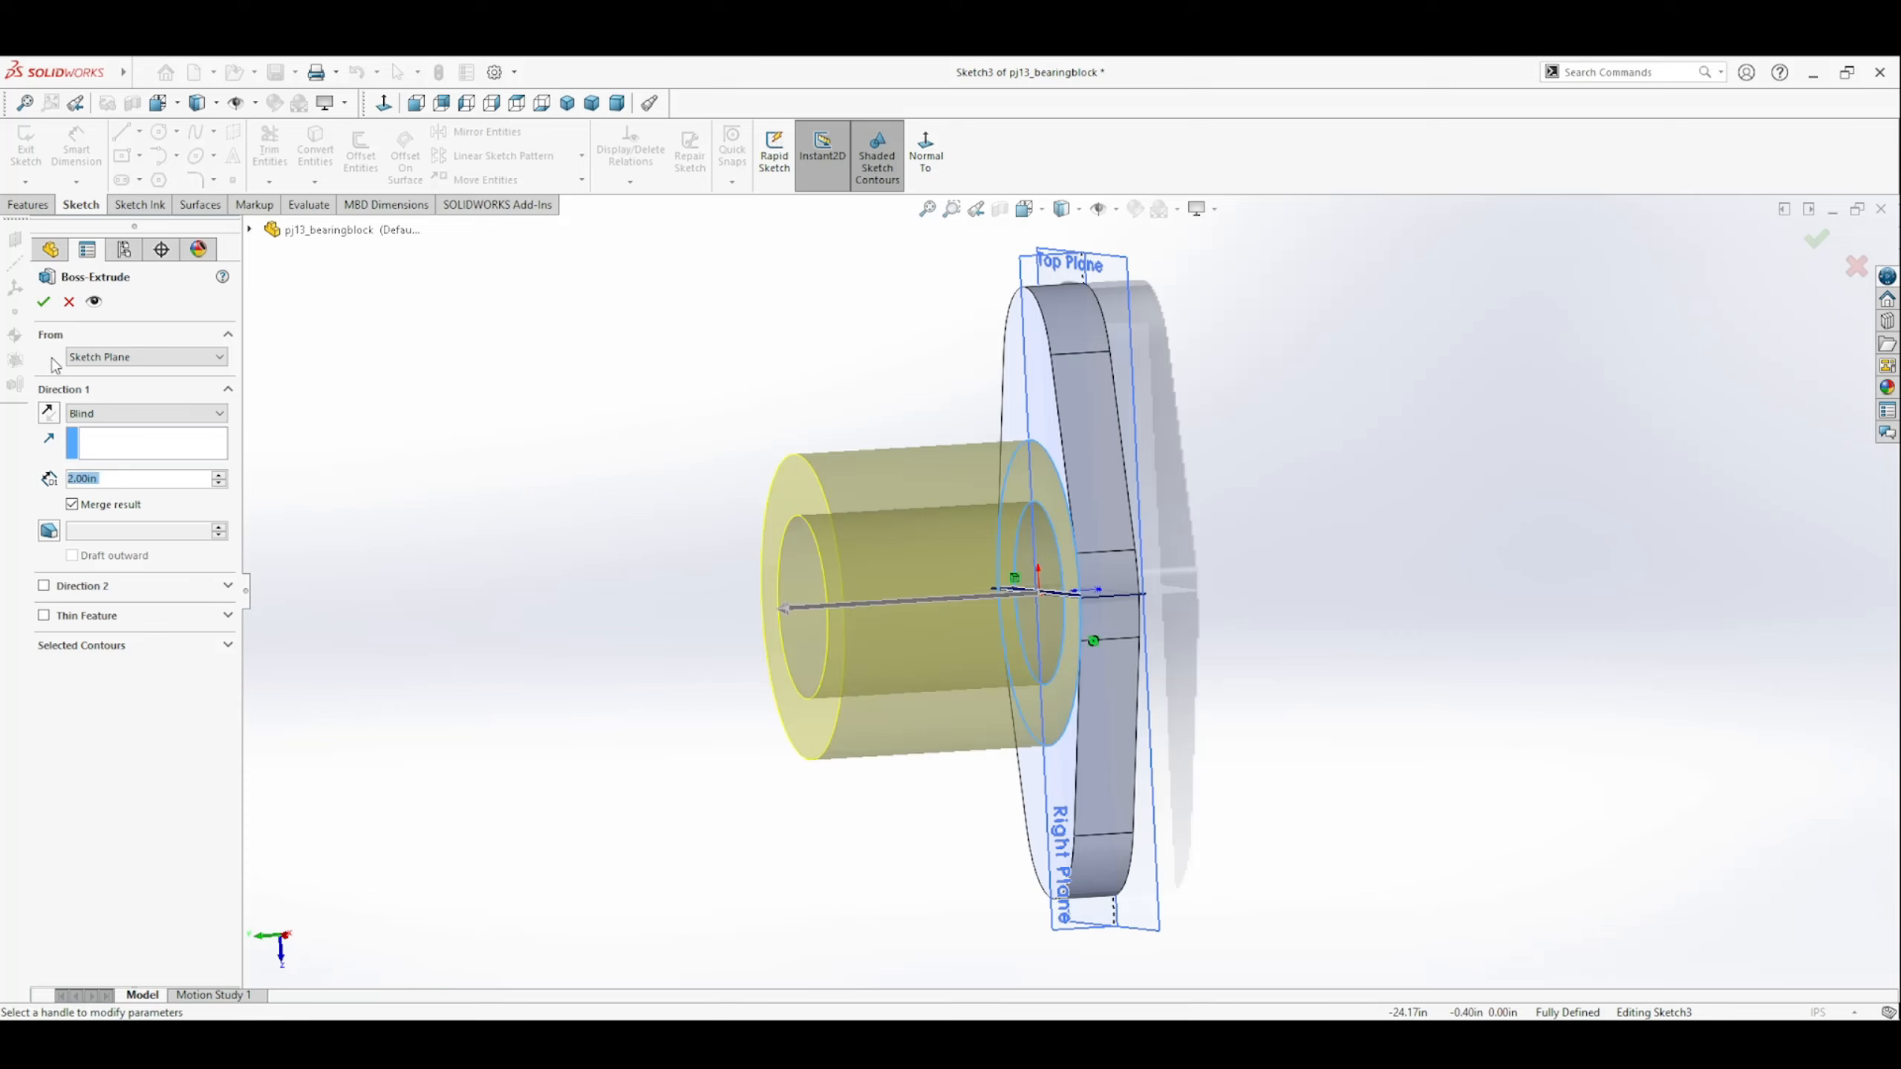
pyautogui.click(43, 301)
# View the round boss's top face straight on and start an extruded cut sketch on that face.
pyautogui.moveTo(531, 747); pyautogui.dragTo(873, 853, button='middle')
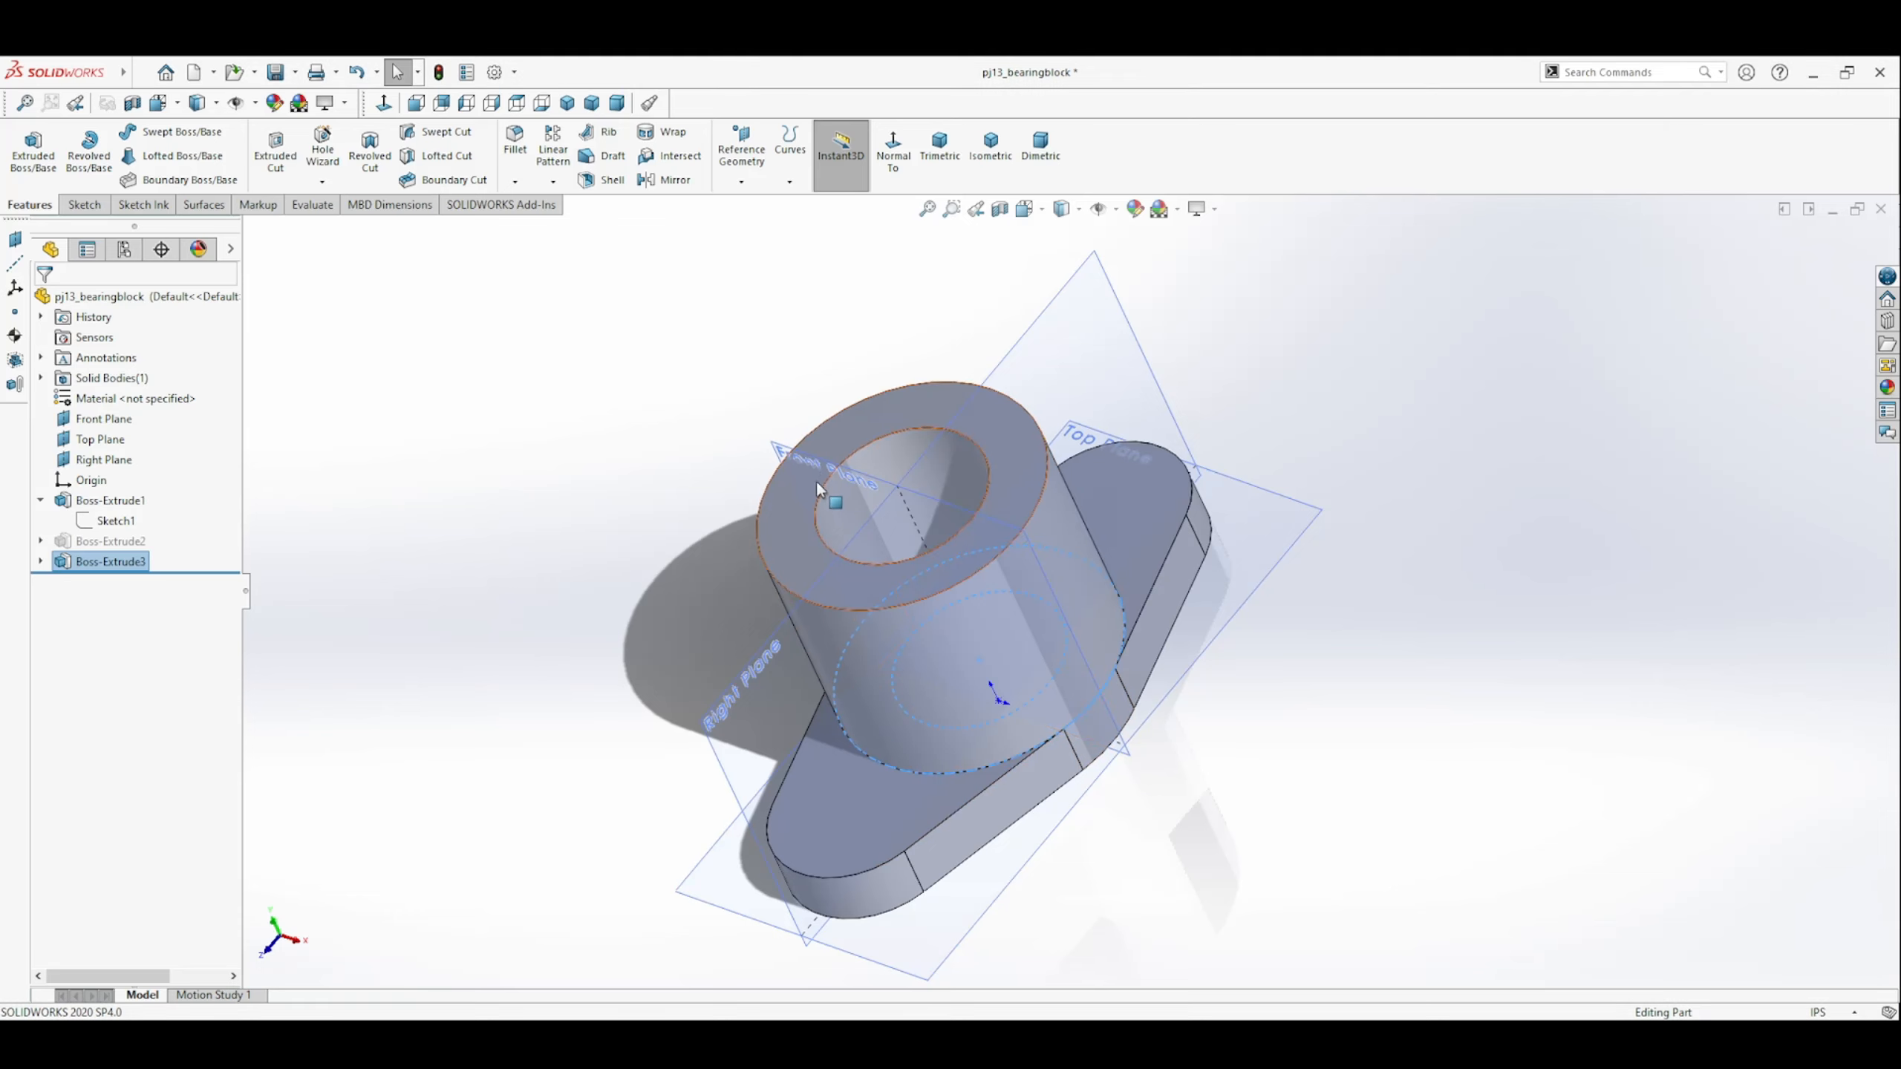
pyautogui.click(897, 410)
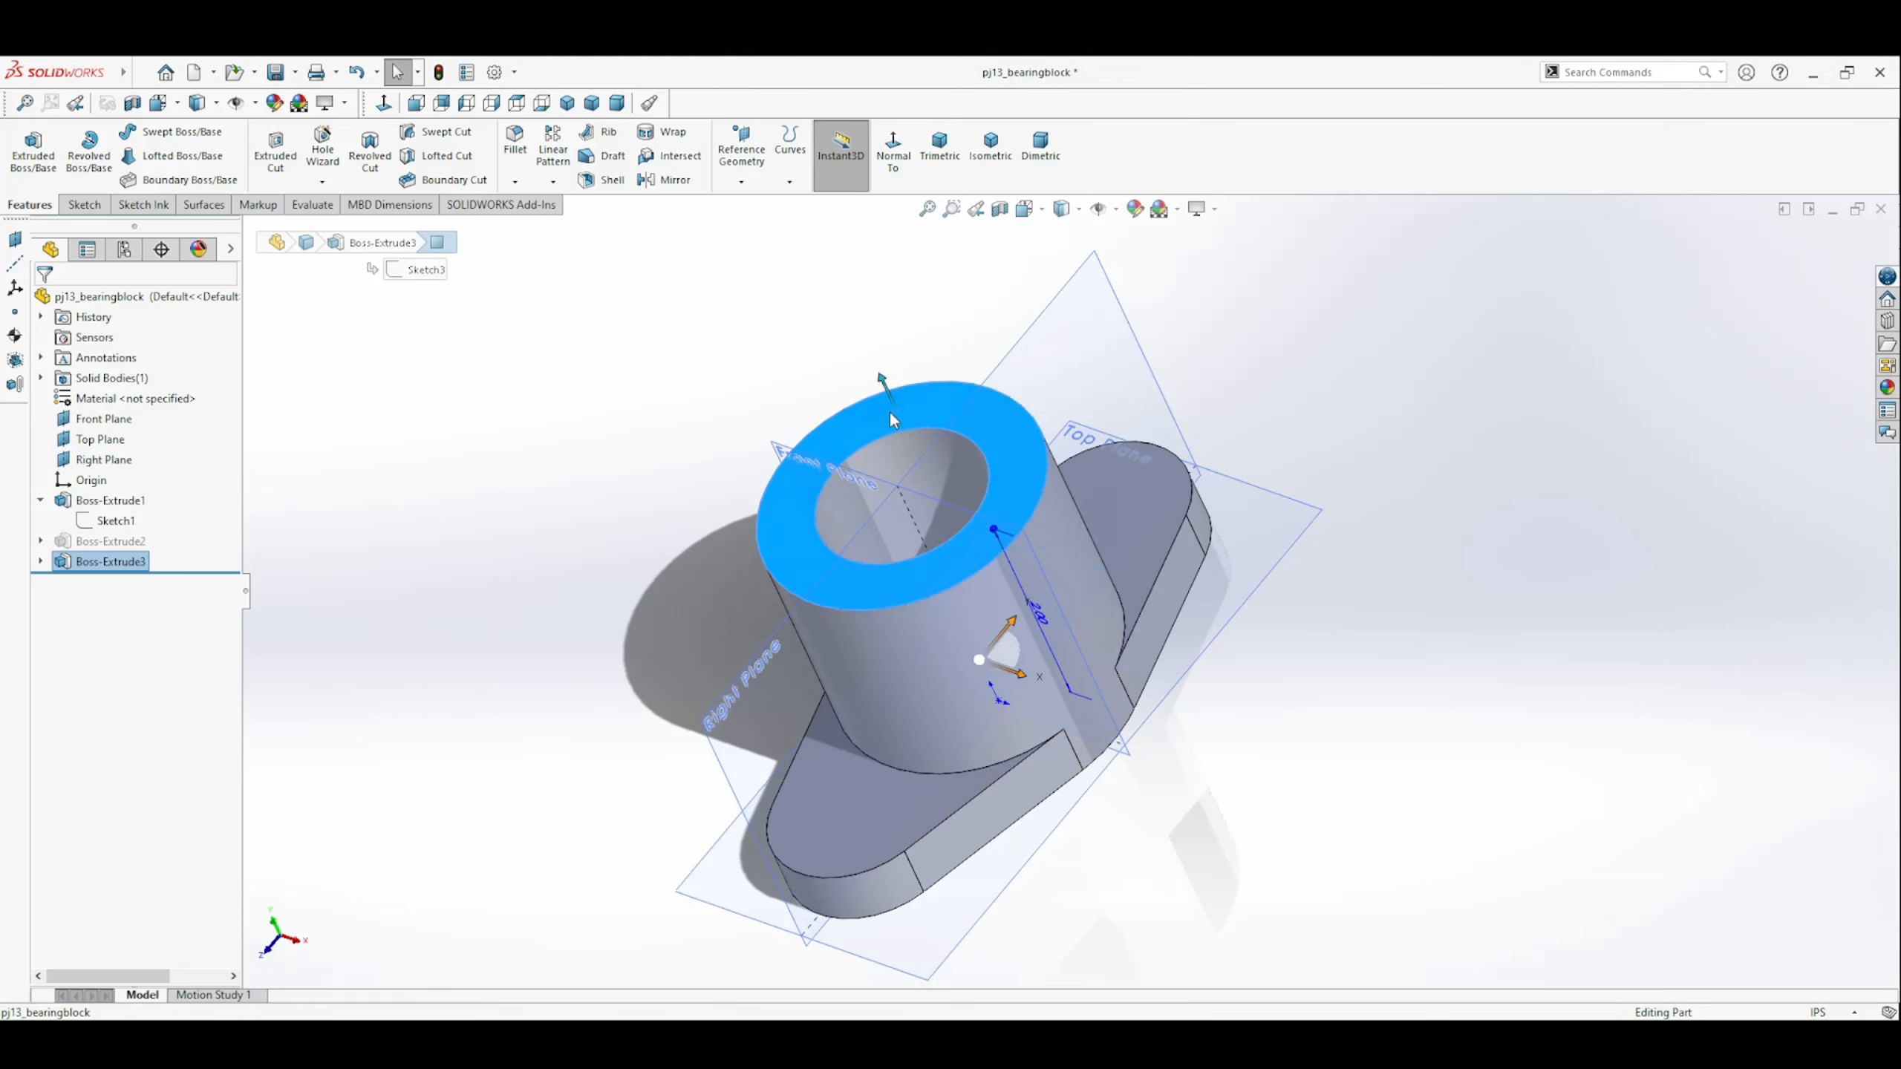
pyautogui.click(906, 154)
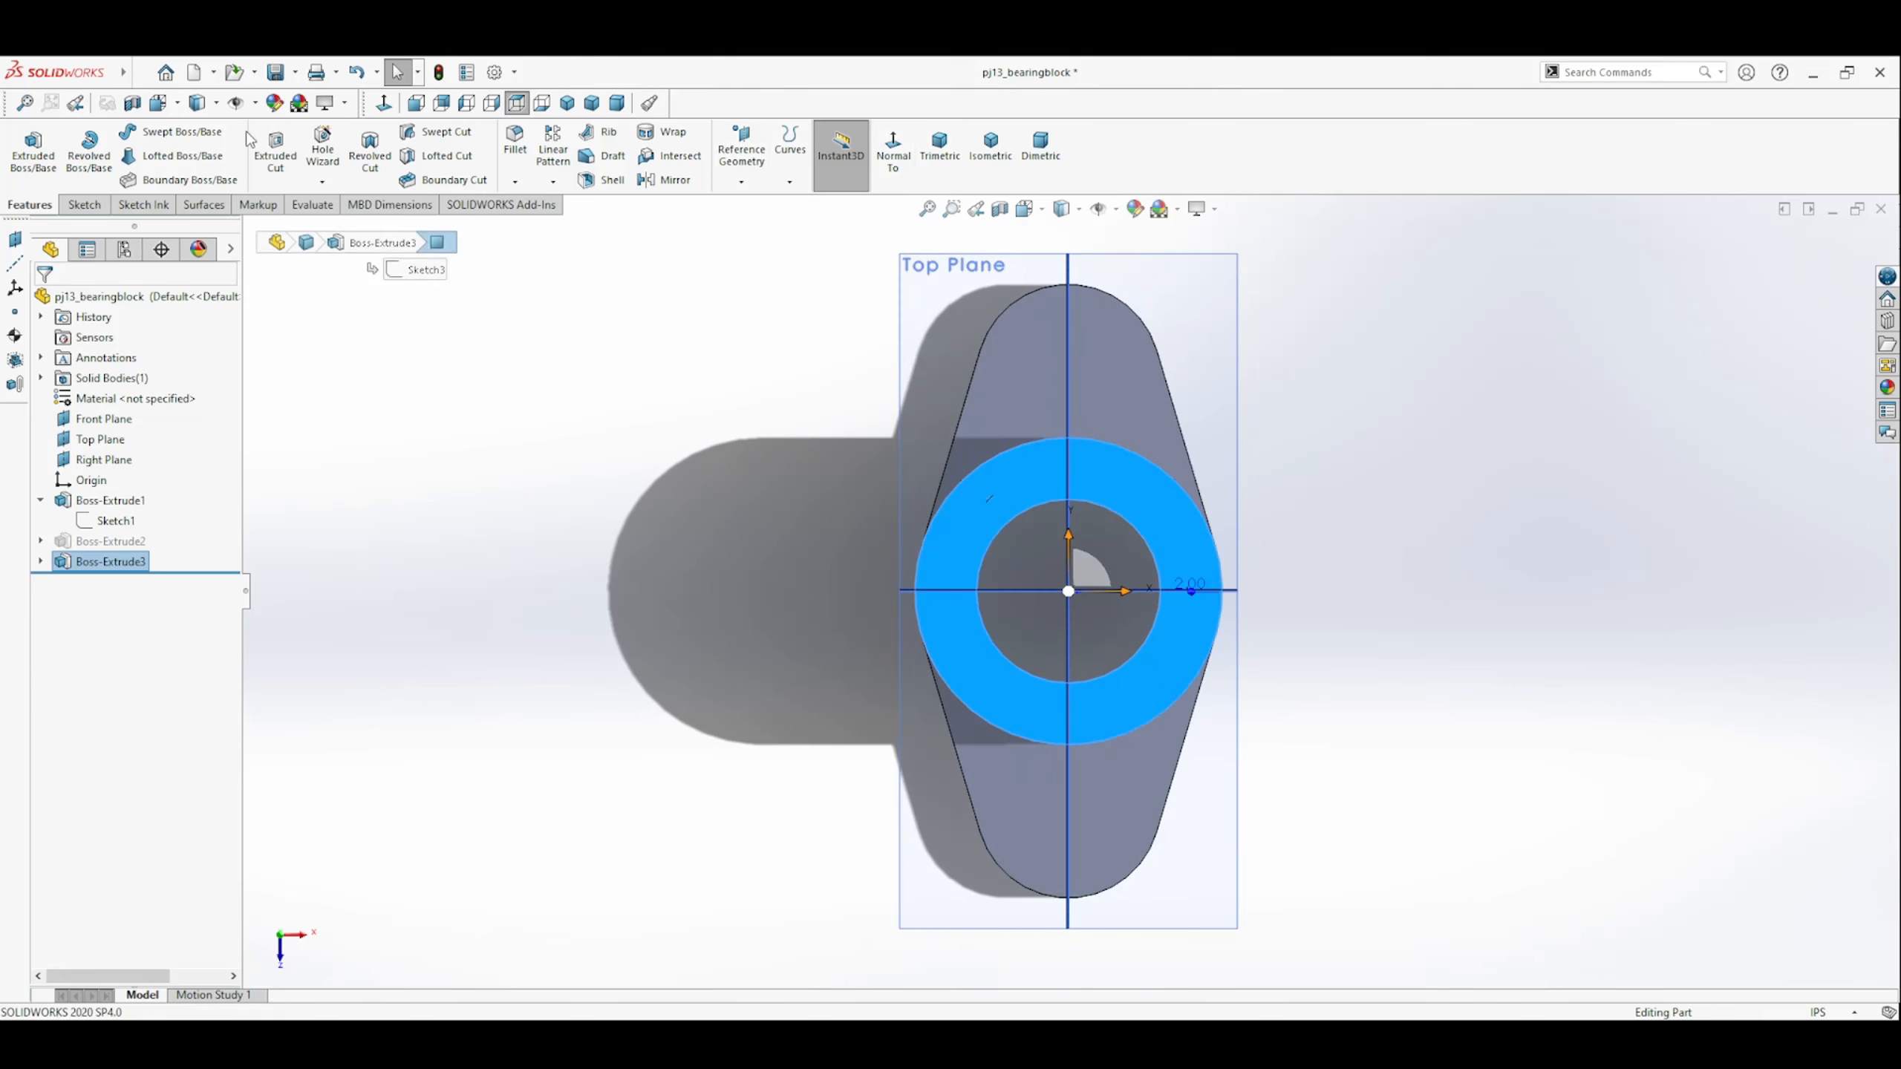
pyautogui.click(275, 153)
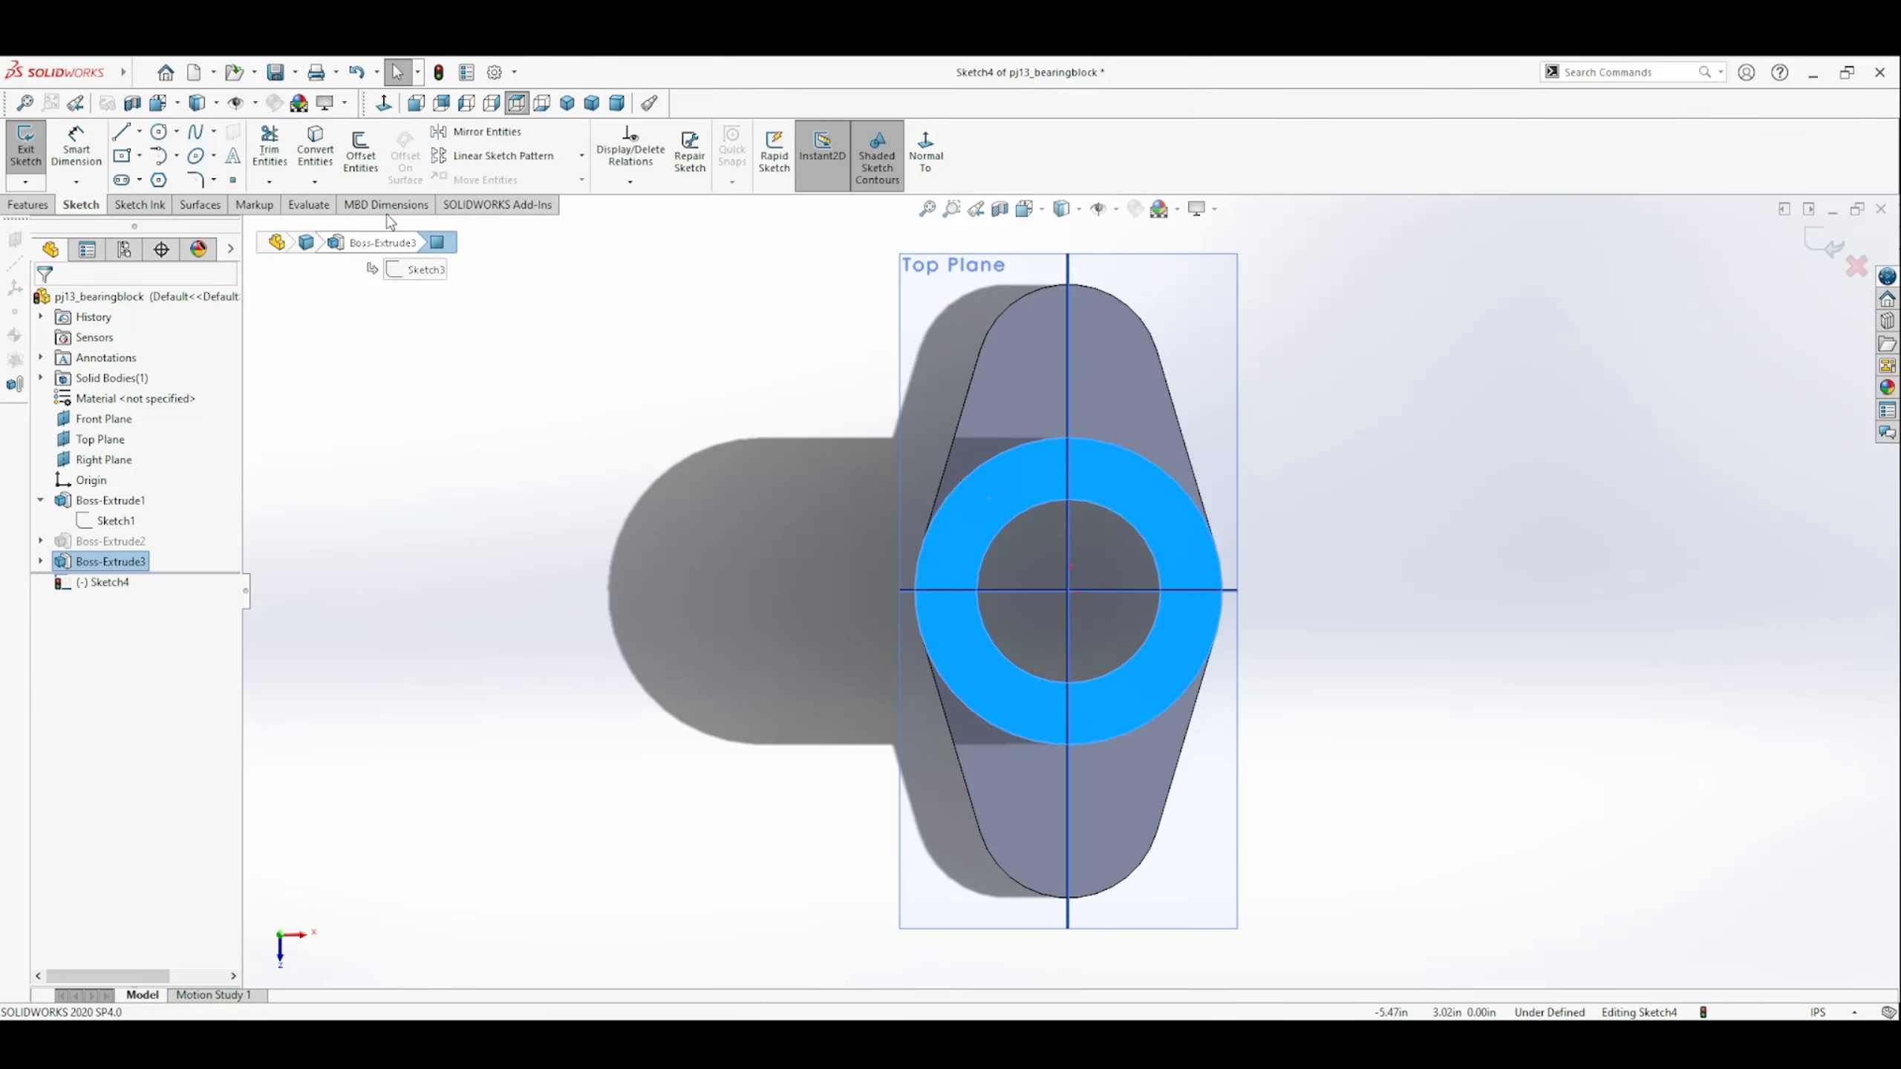
# Sketch a circle centred on the bore and dimension its diameter as 2.00 in.
pyautogui.click(159, 131)
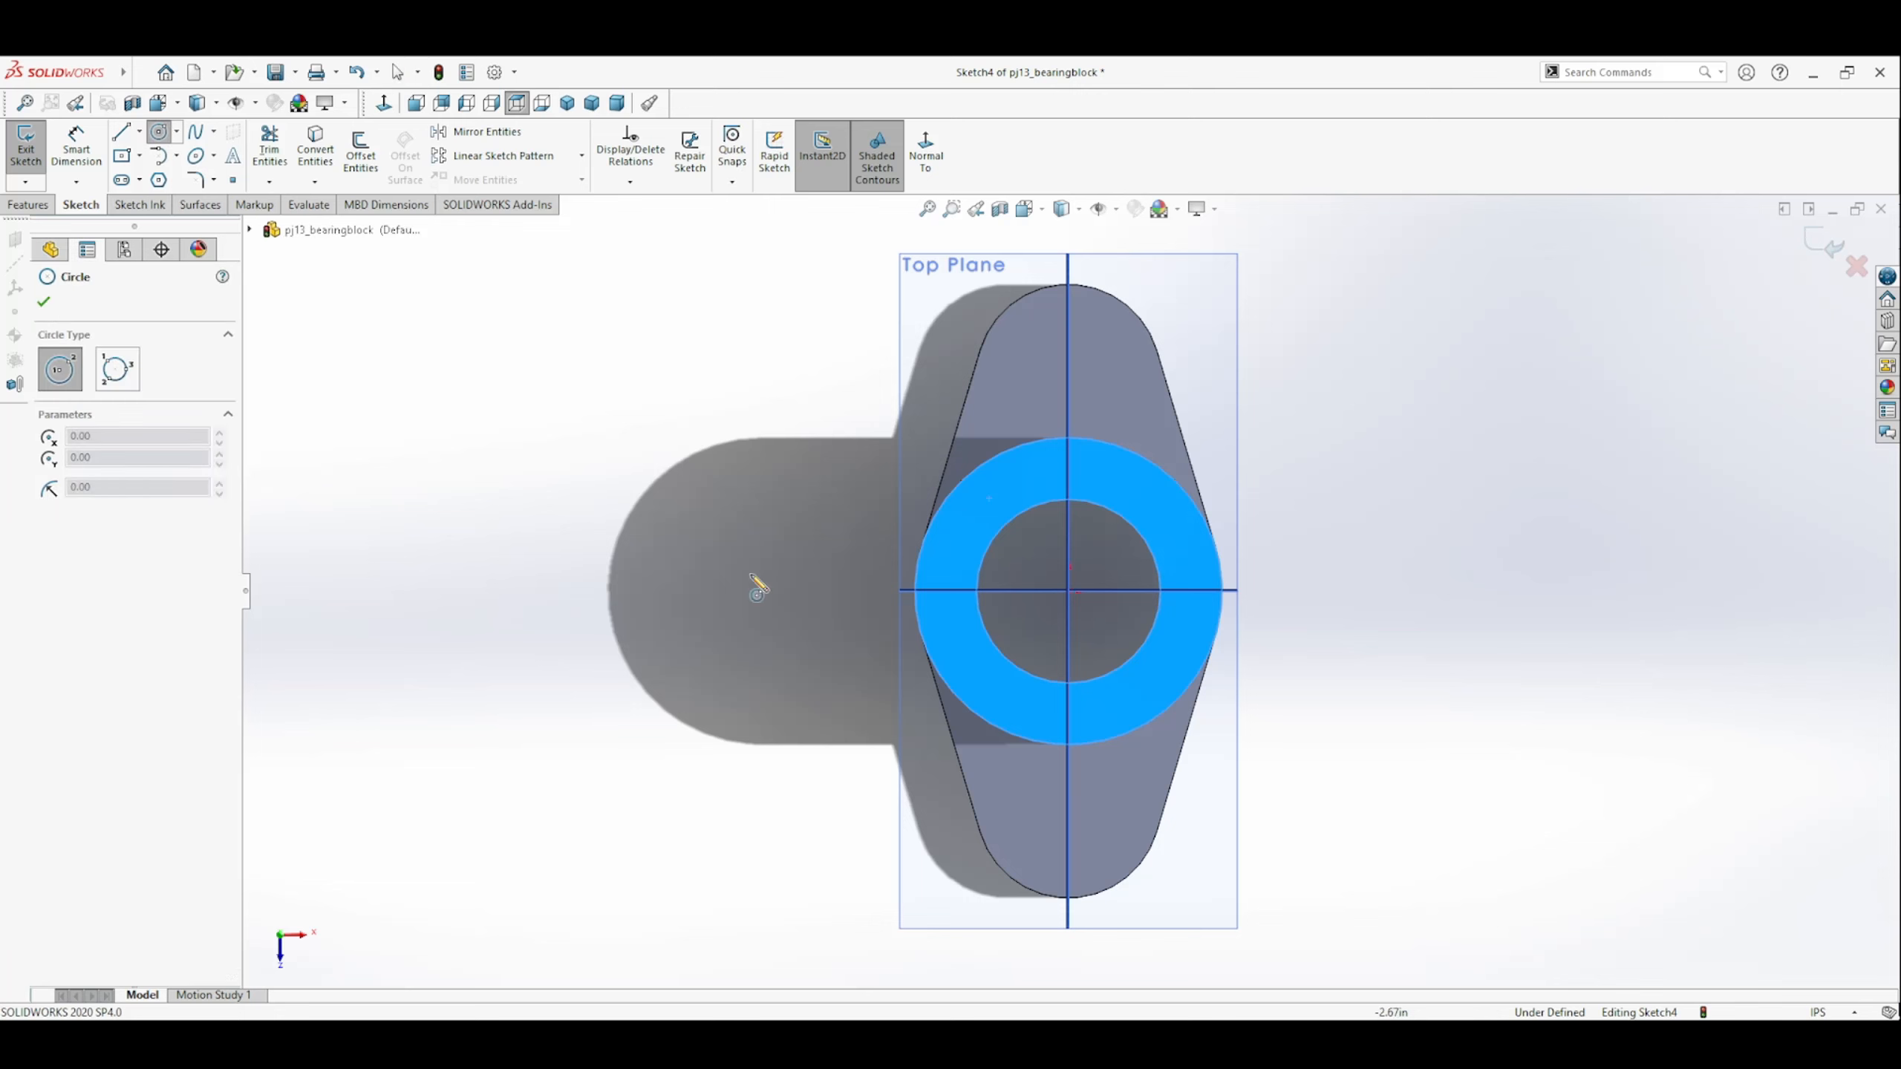
pyautogui.click(1069, 592)
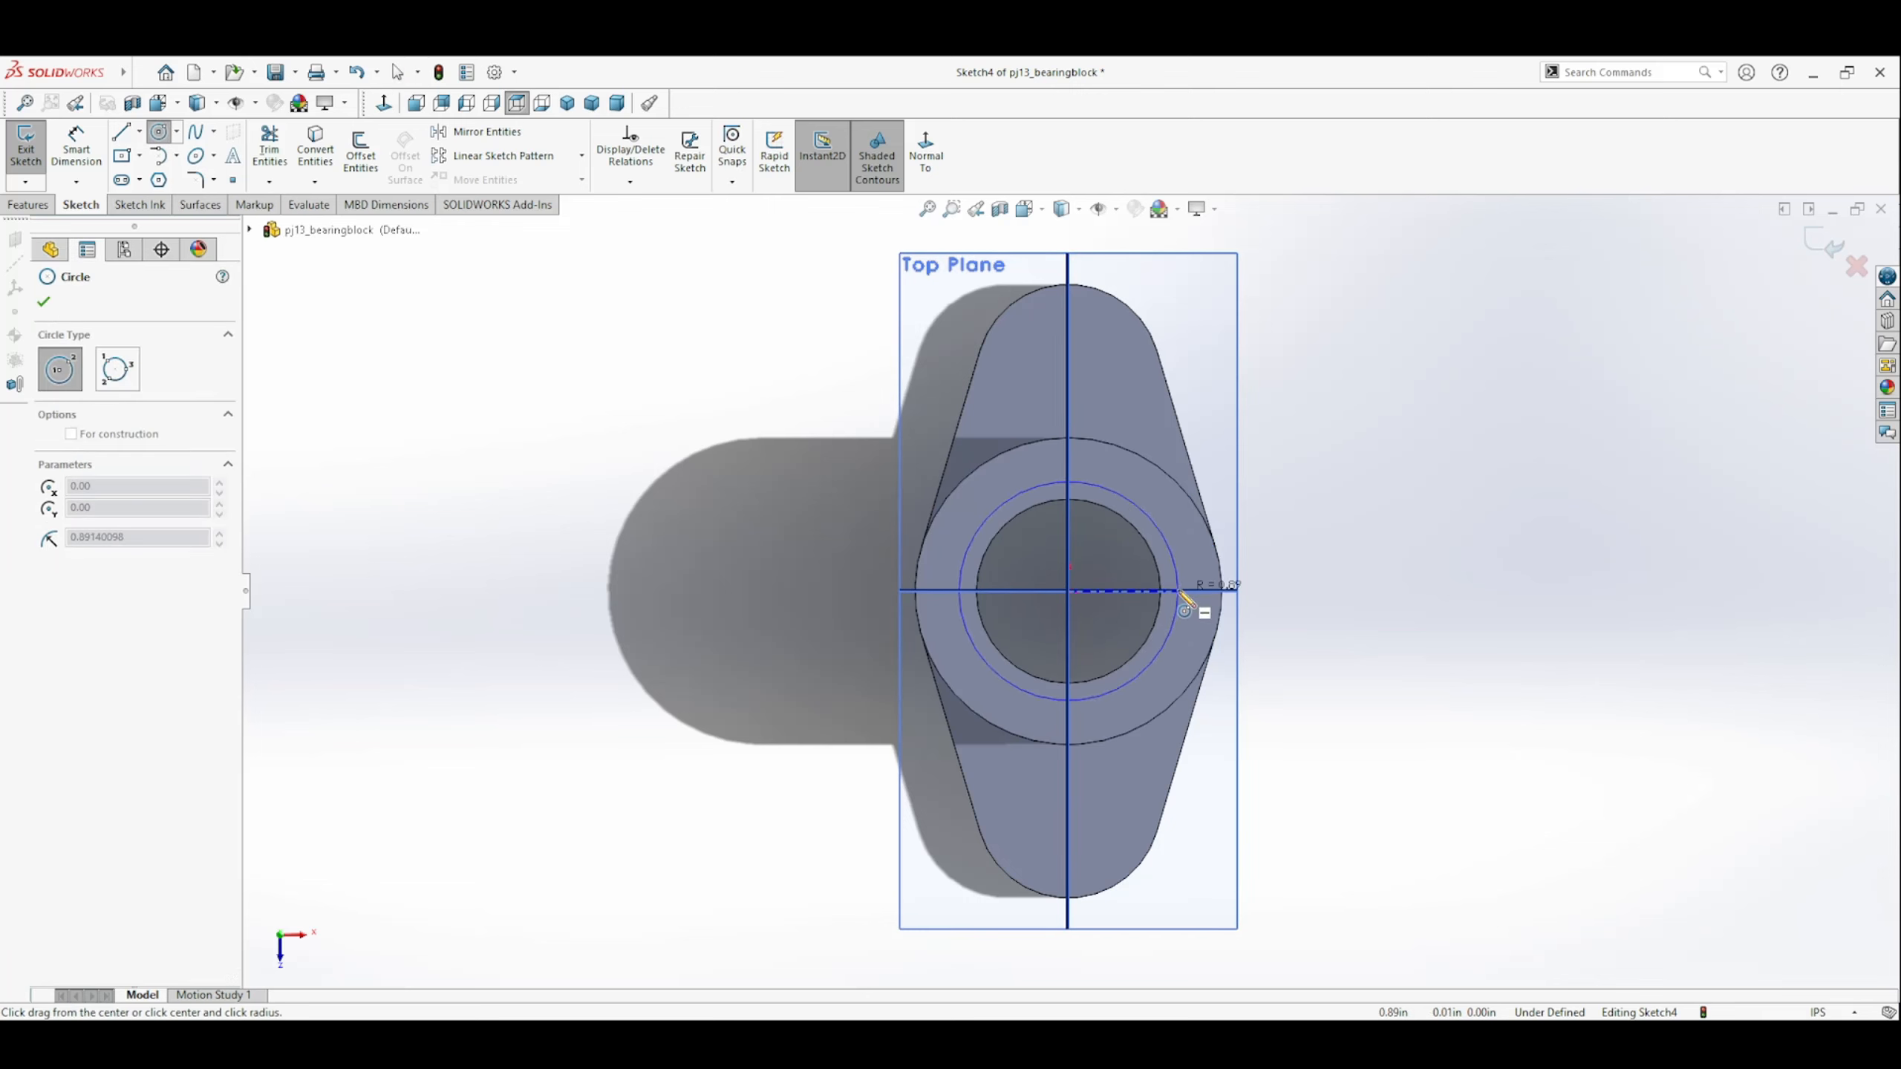
pyautogui.click(1180, 594)
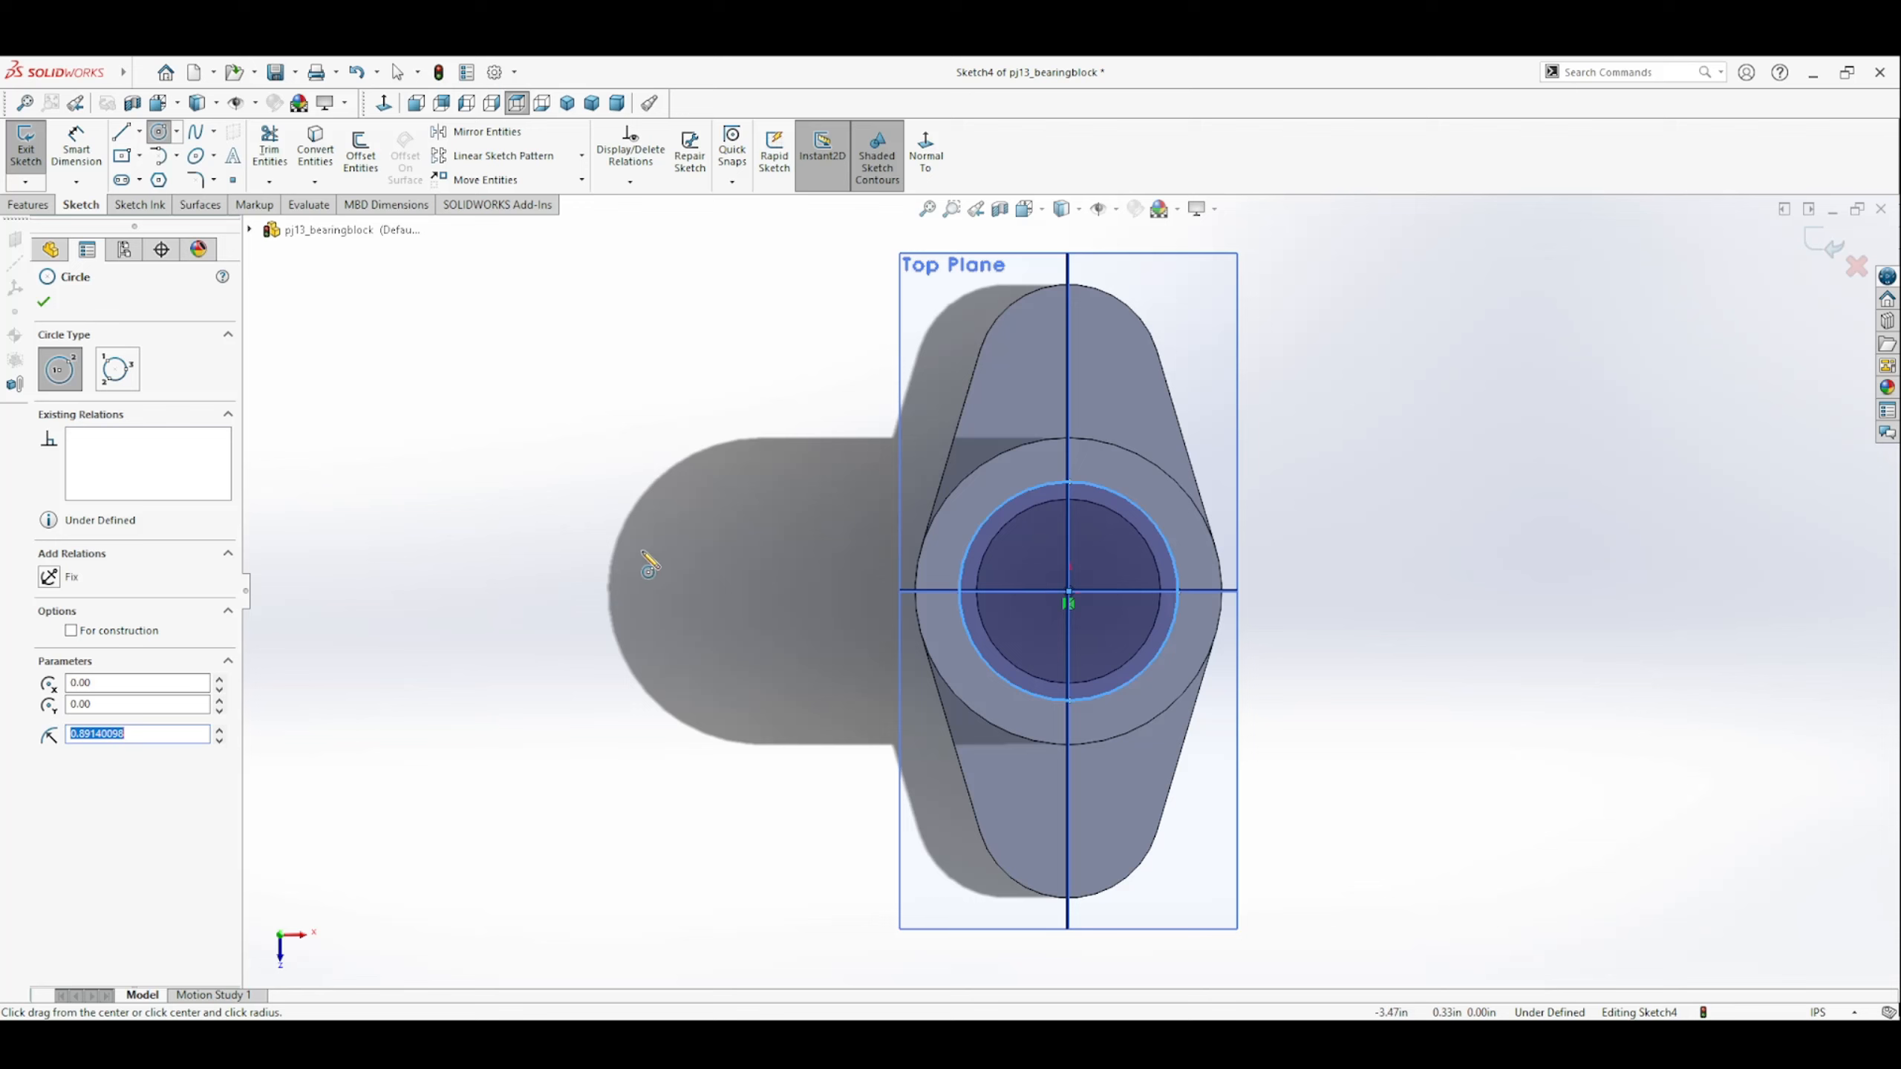
pyautogui.click(76, 146)
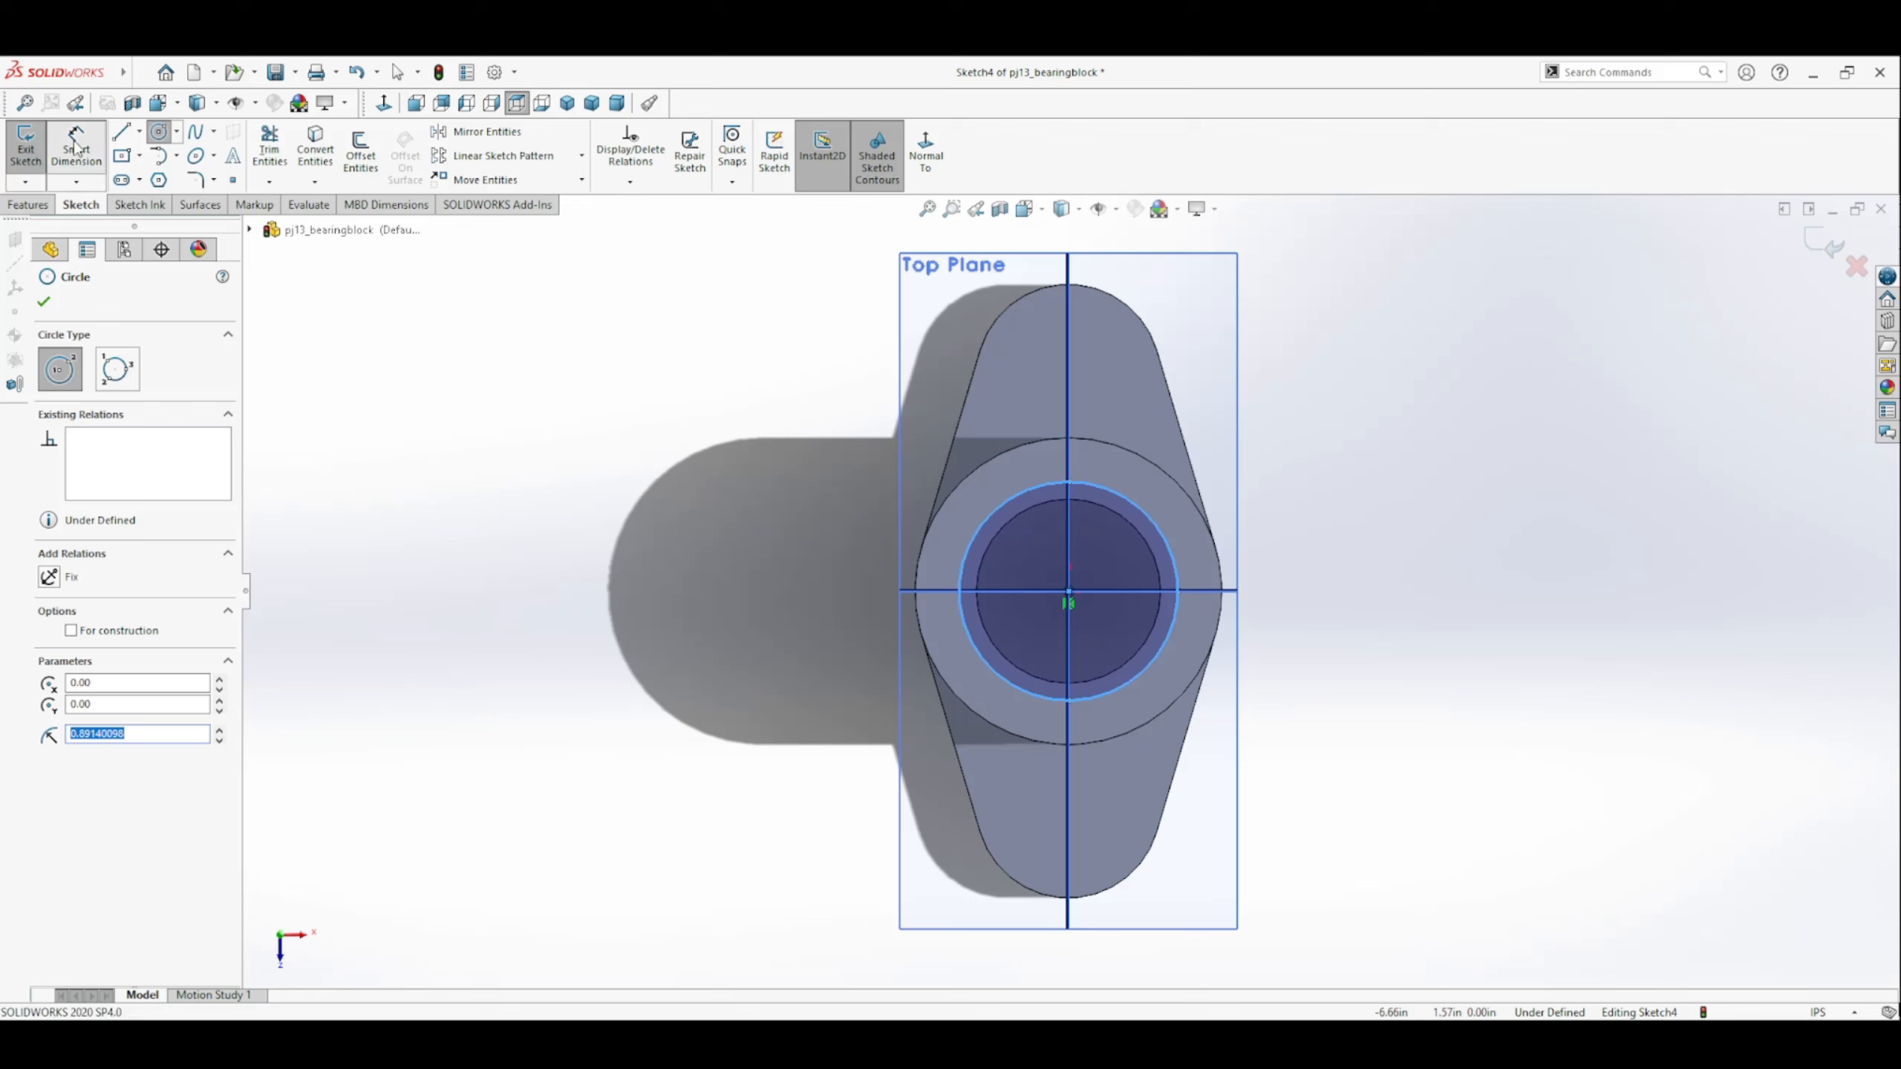
pyautogui.click(1180, 572)
pyautogui.click(1336, 588)
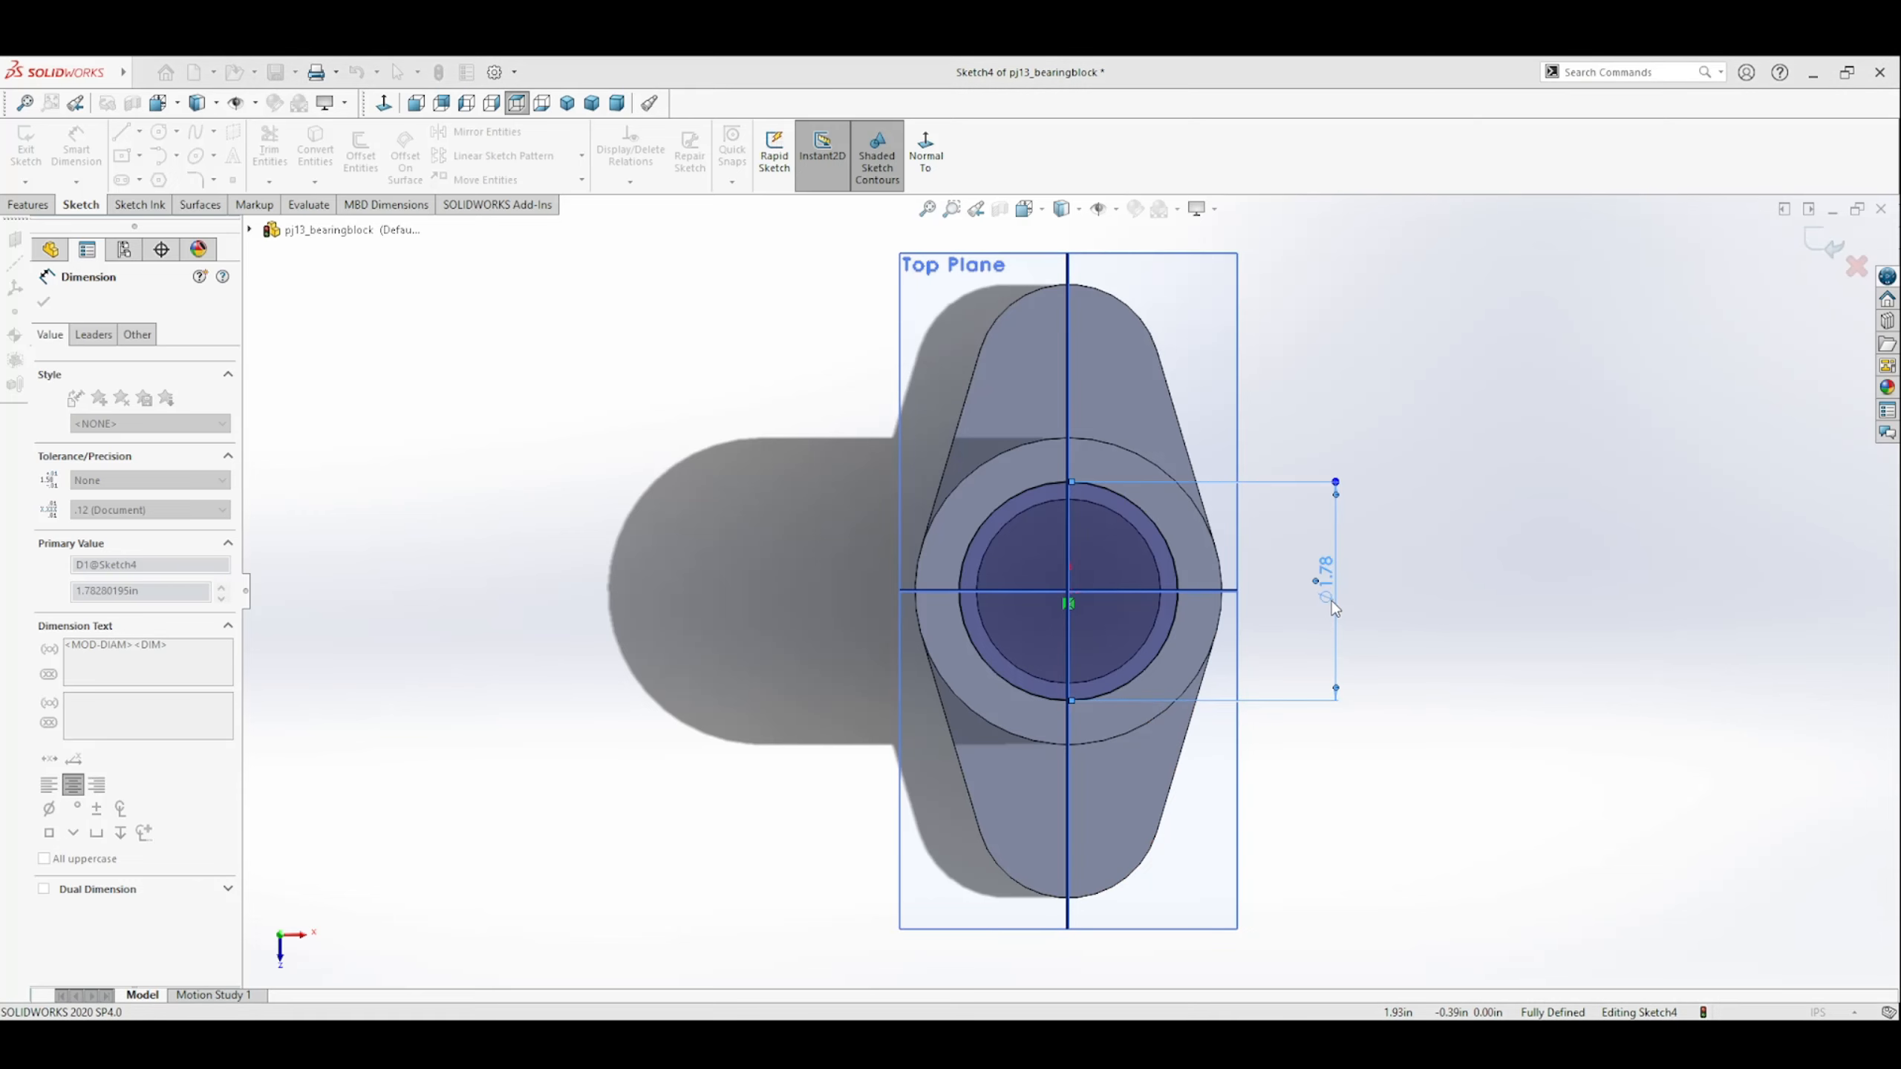
pyautogui.write('2')
pyautogui.press('Return')
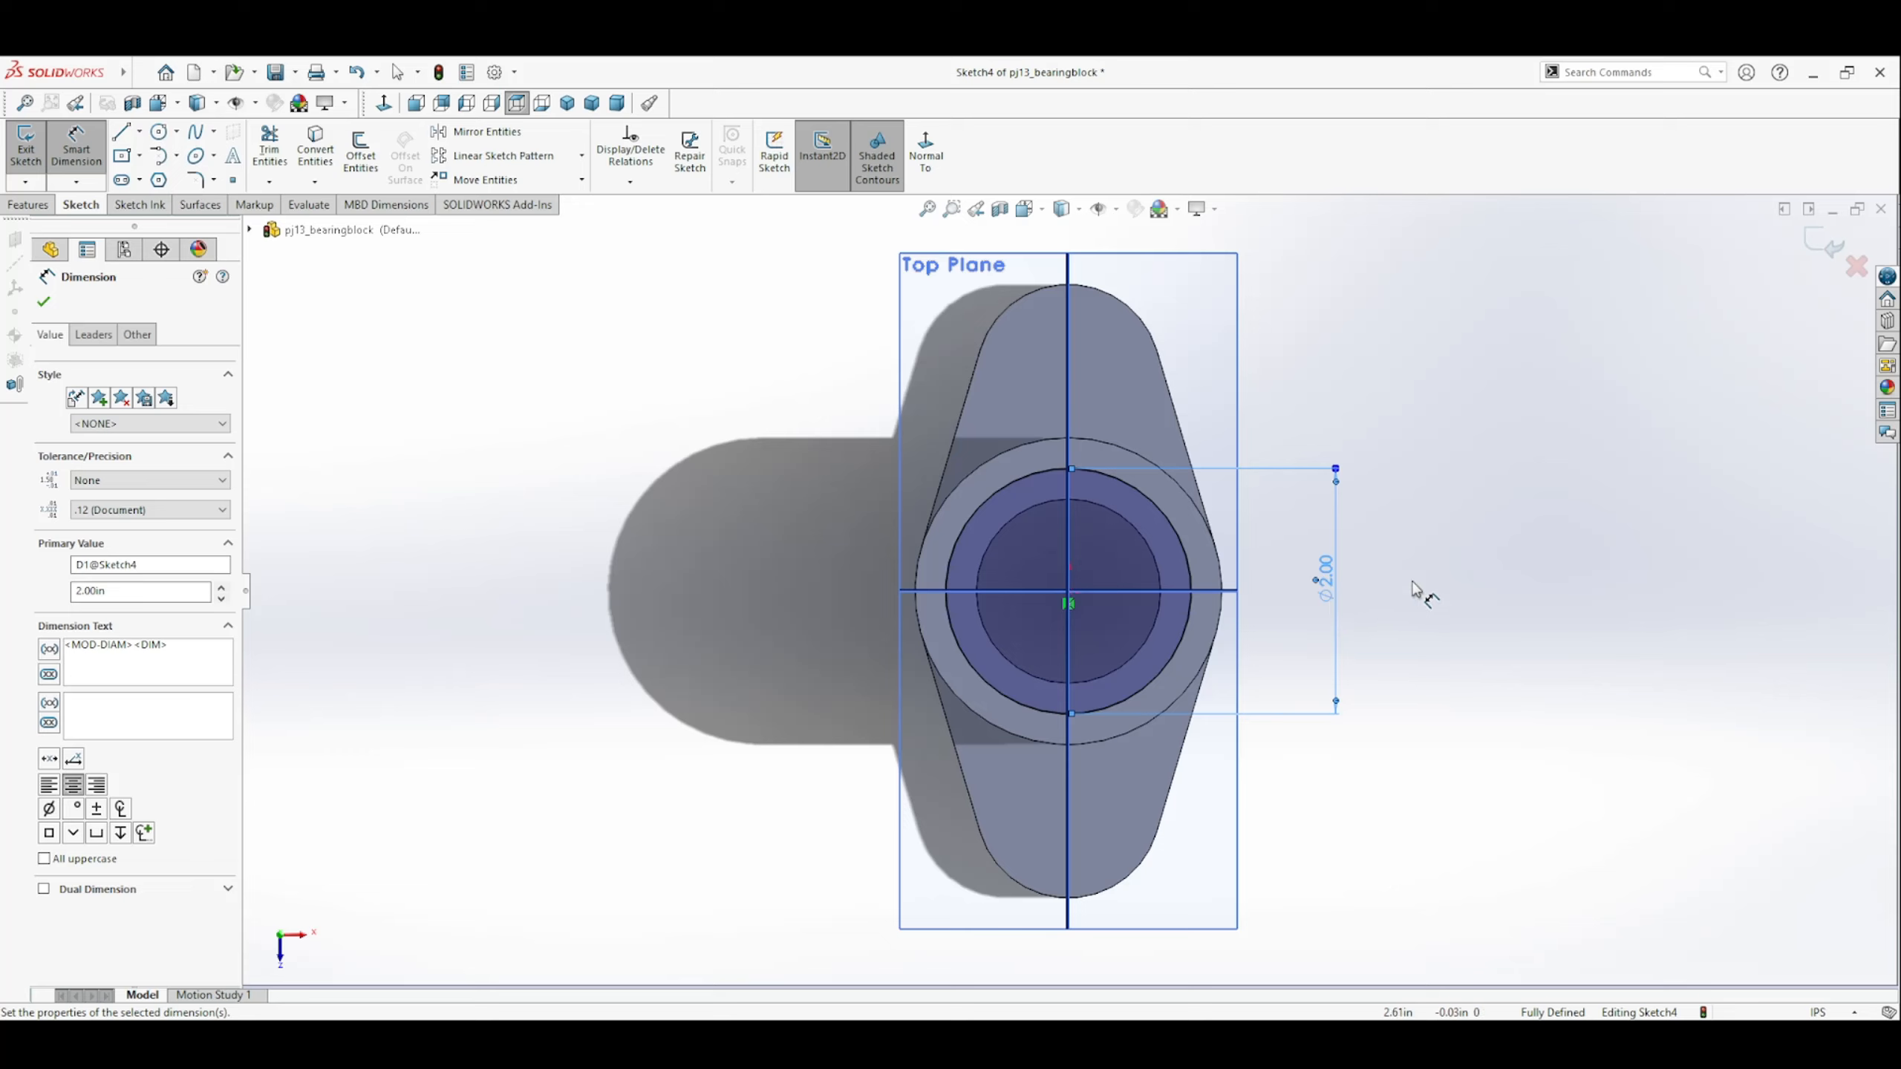
# Exit the counterbore sketch and accept the cut extrusion as Blind with a 0.25 in depth.
pyautogui.click(1824, 243)
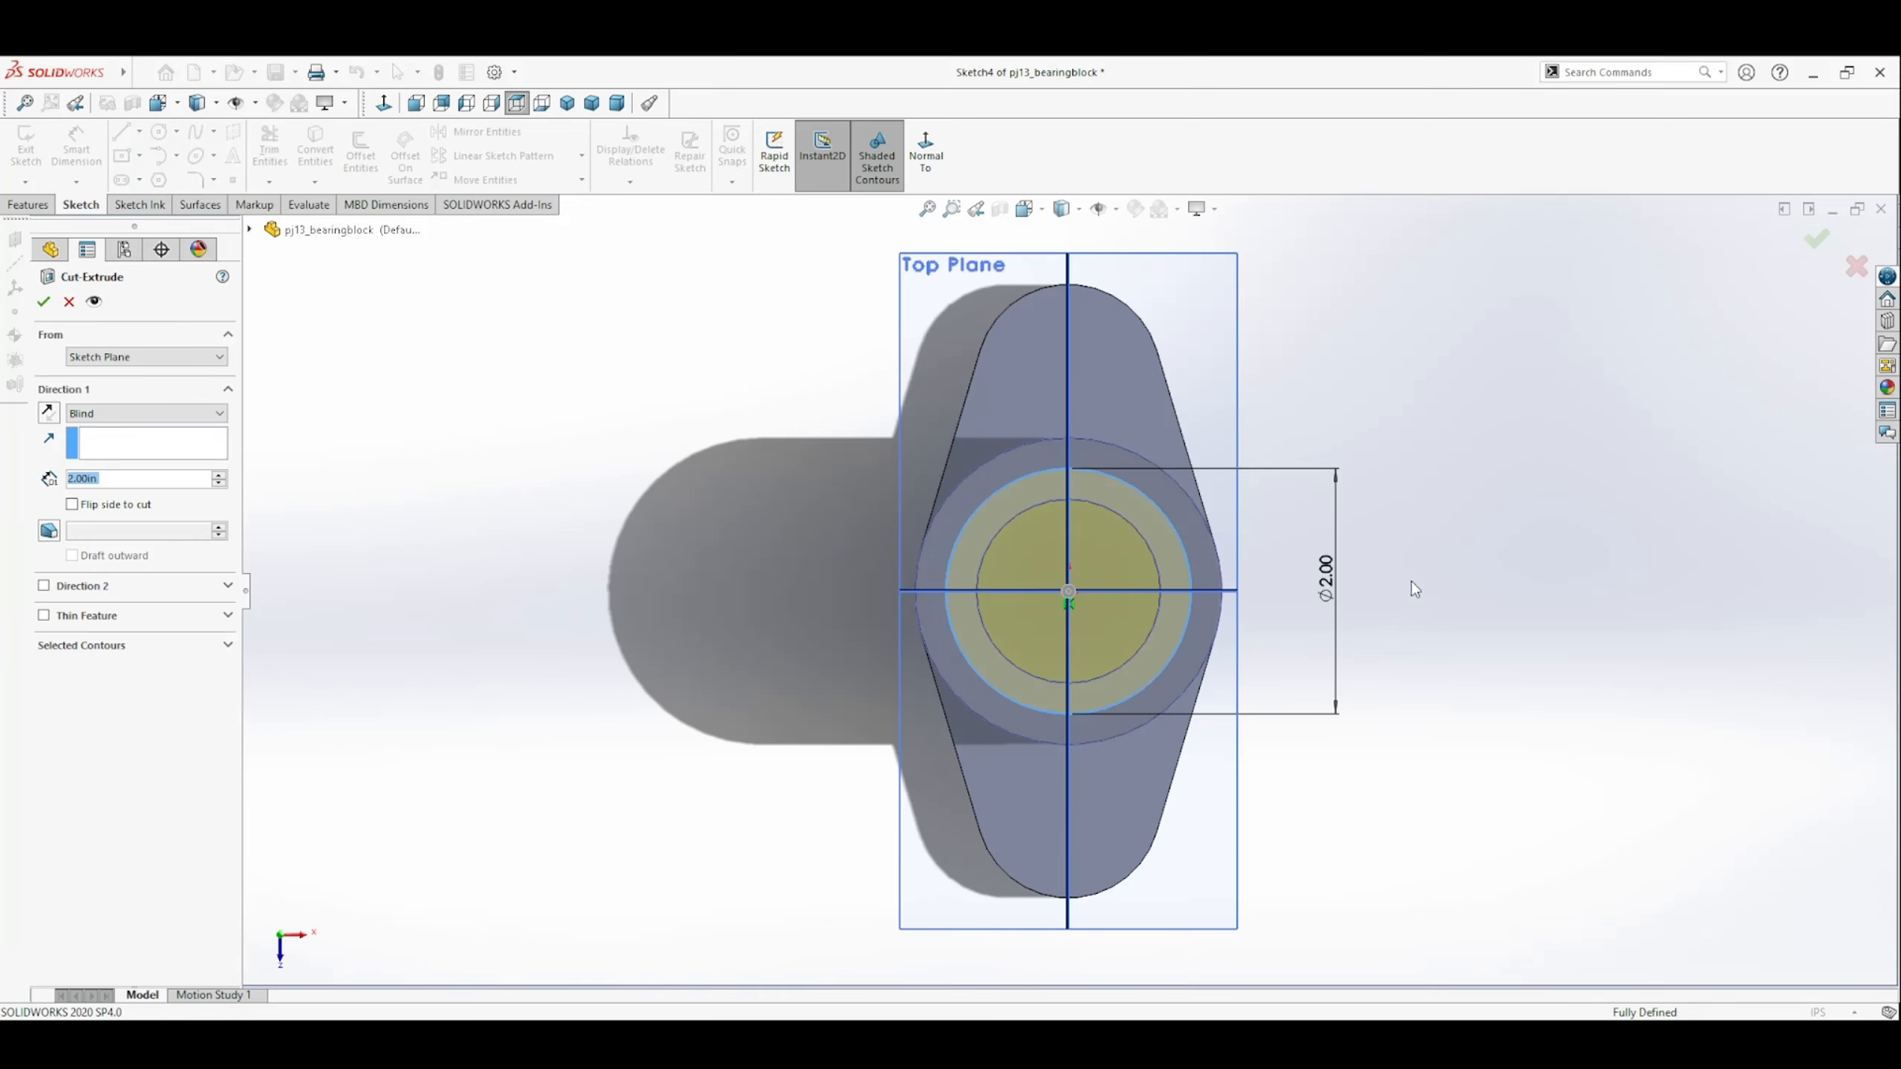
pyautogui.moveTo(1411, 581); pyautogui.dragTo(1246, 577, button='middle')
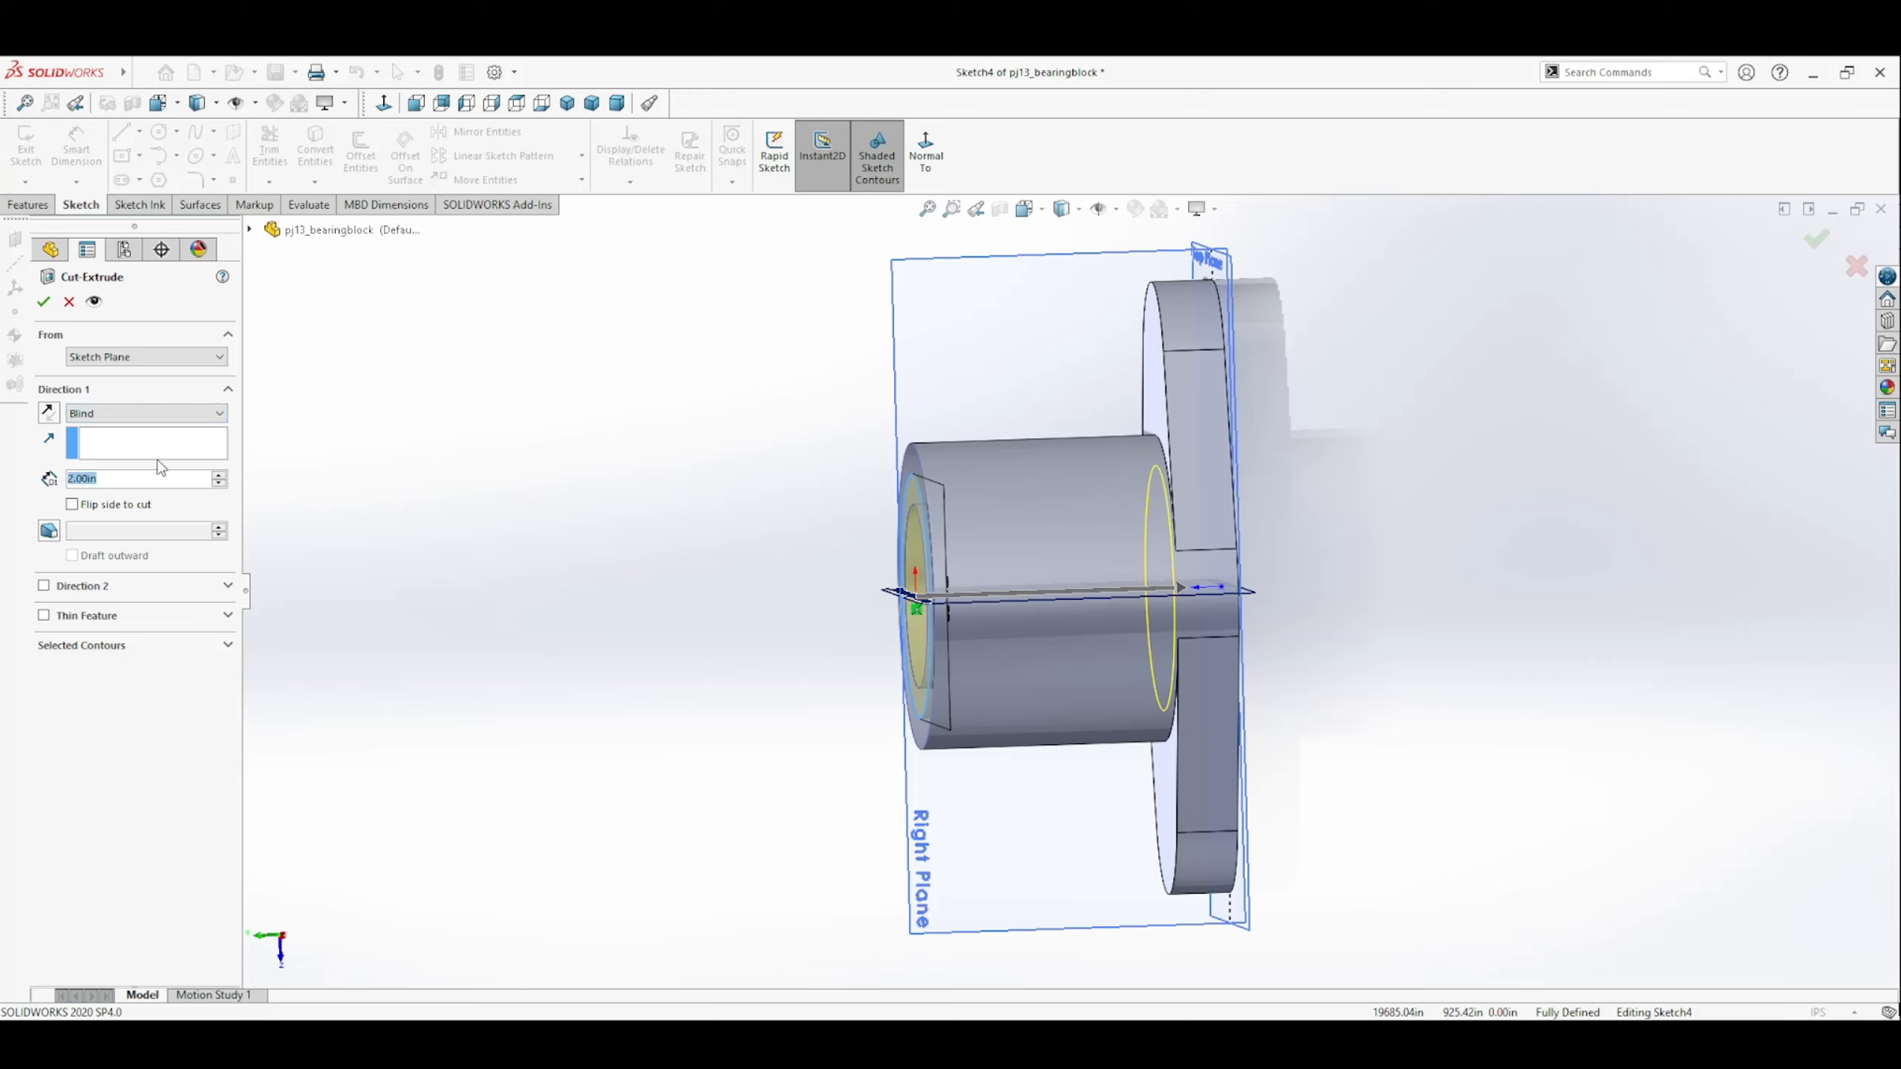
pyautogui.write('5')
pyautogui.press('Return')
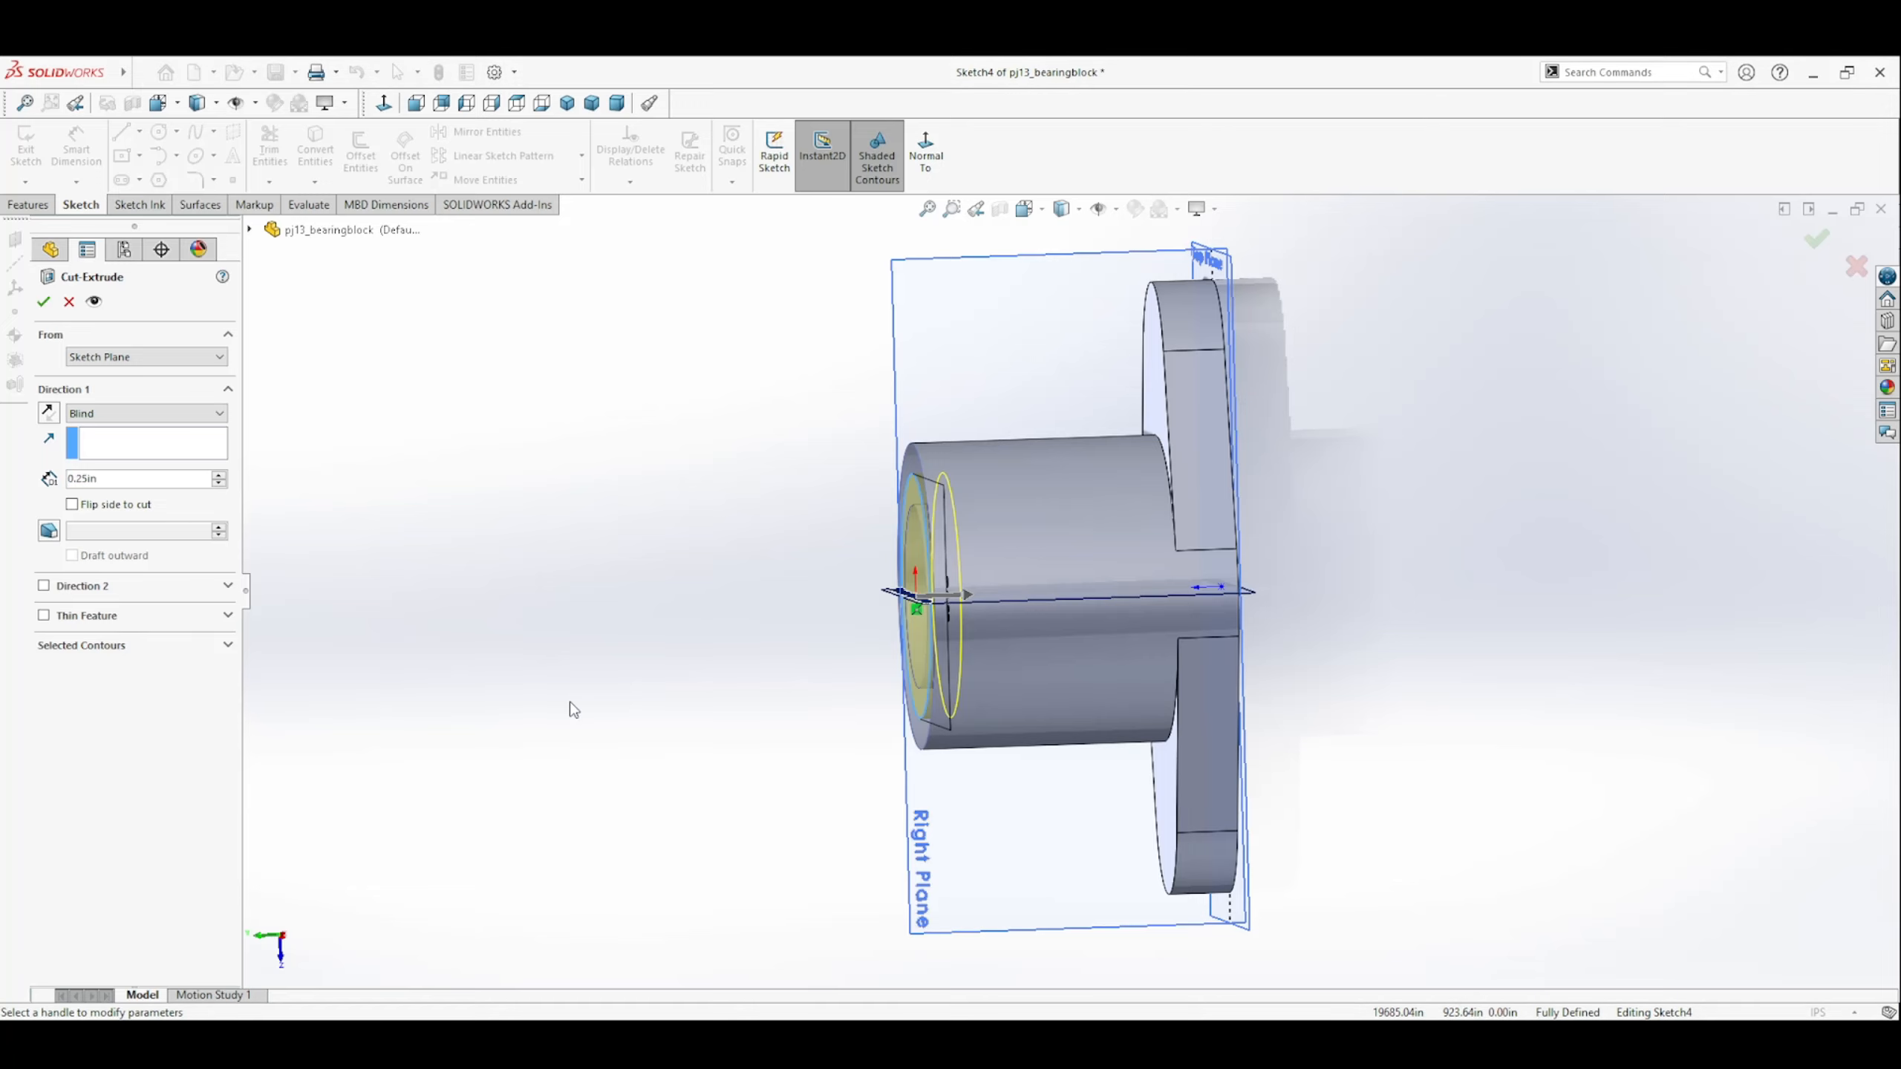
pyautogui.click(43, 301)
pyautogui.moveTo(488, 526); pyautogui.dragTo(1003, 563, button='middle')
pyautogui.click(1420, 502)
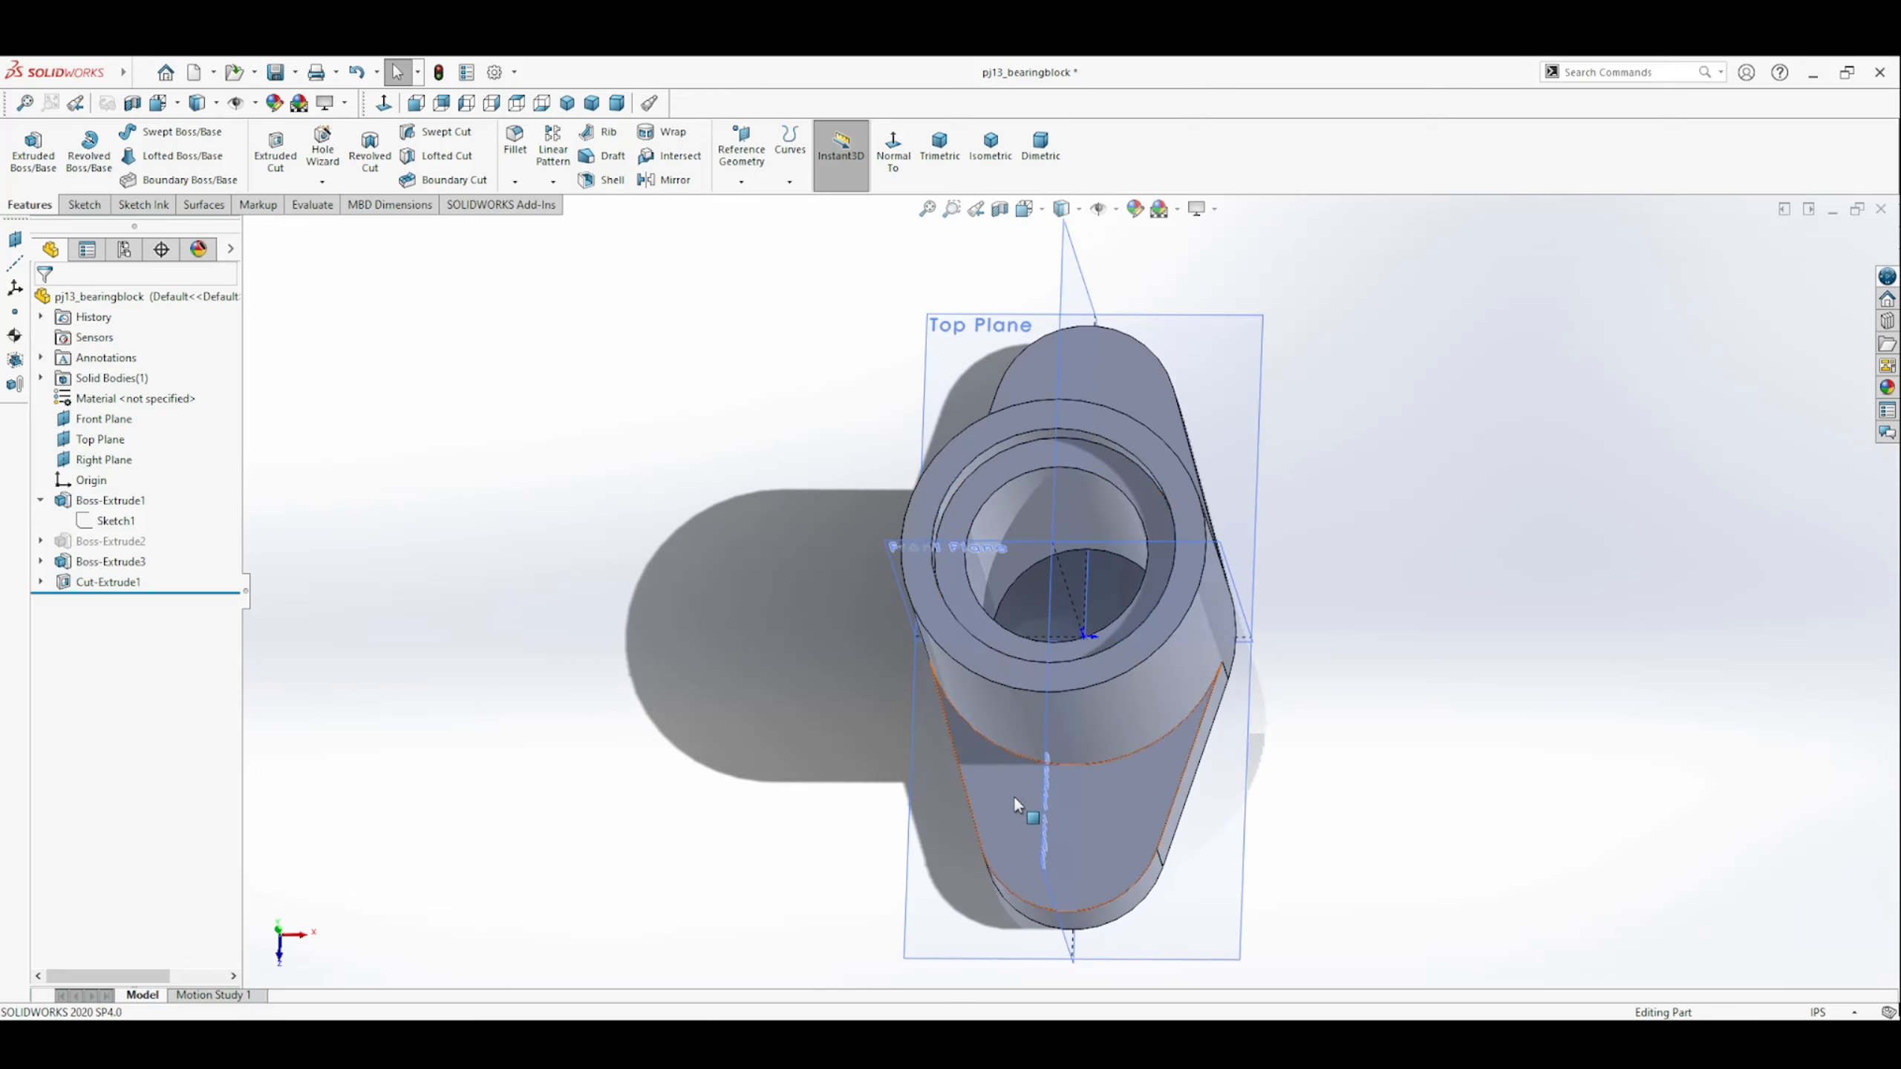
# Inspect the counterbored part from several angles and view it straight onto the Right Plane.
pyautogui.moveTo(1014, 797); pyautogui.dragTo(1228, 678, button='middle')
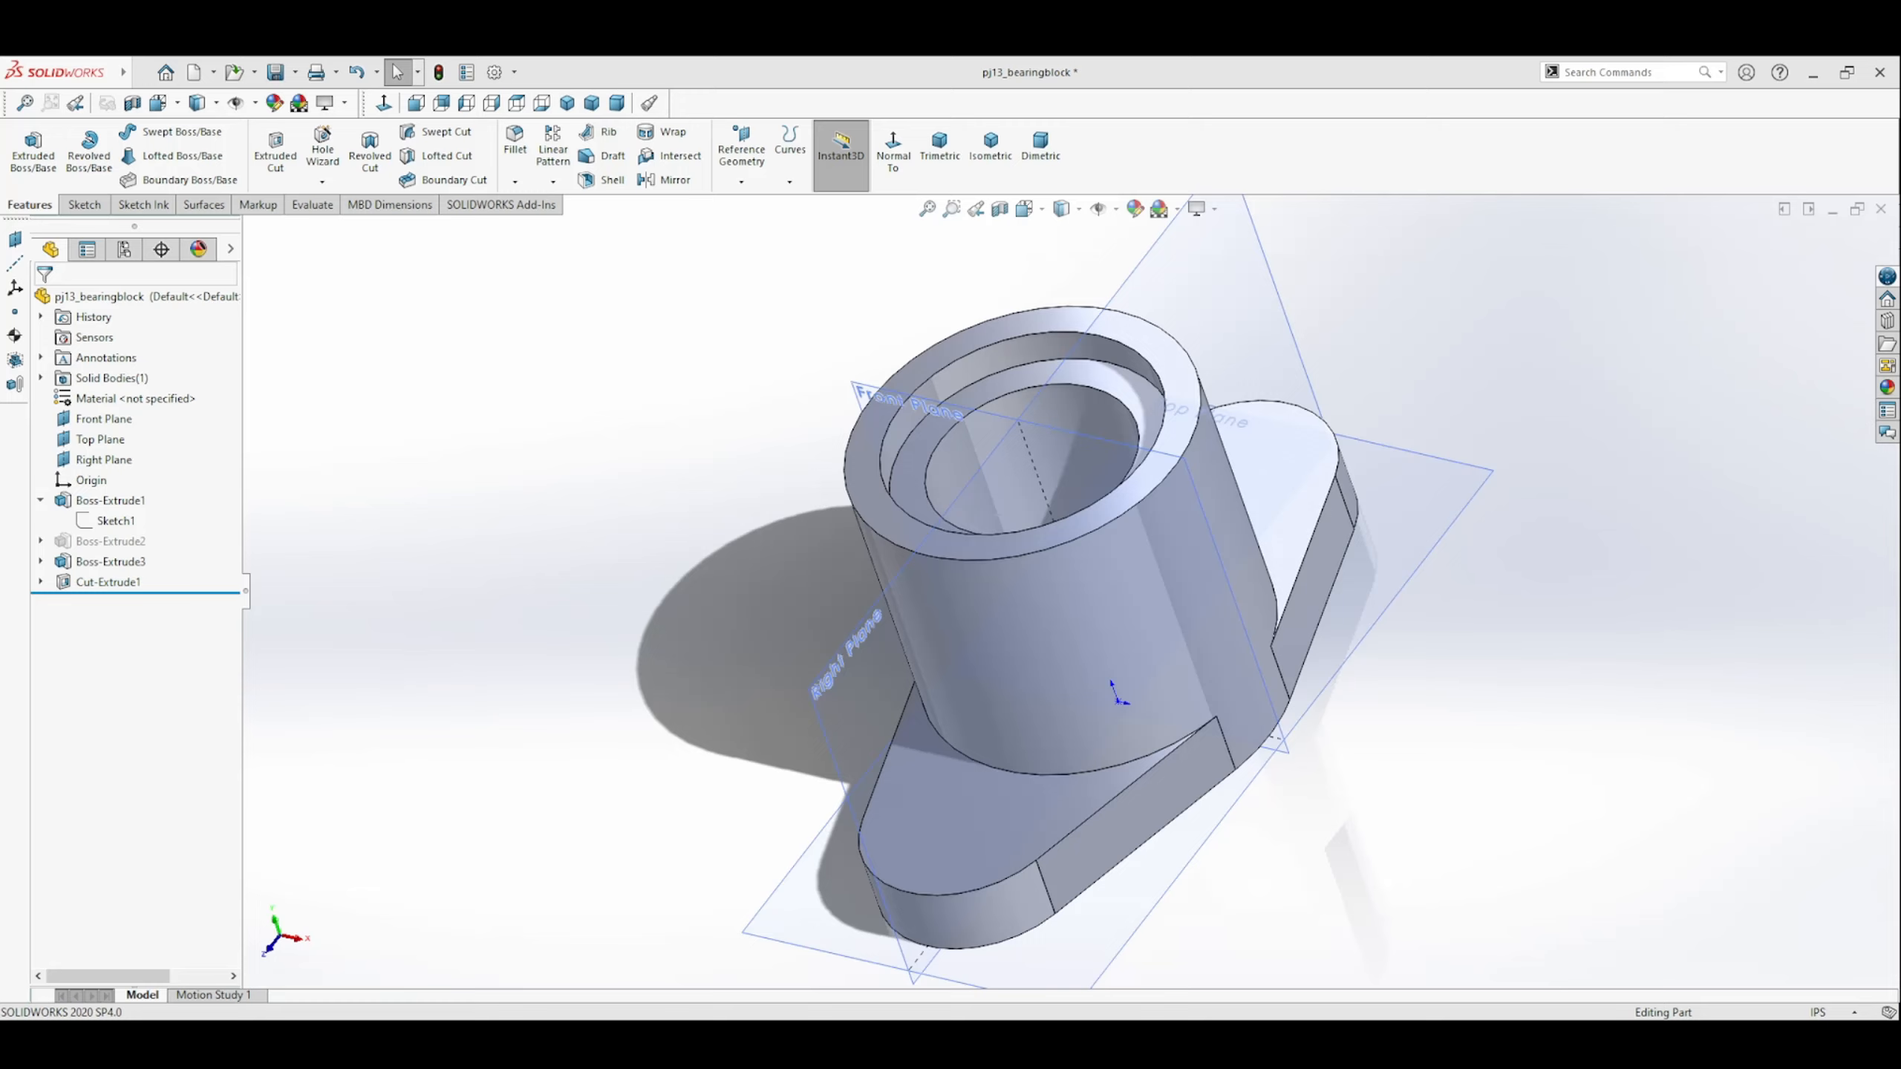
pyautogui.moveTo(1144, 806); pyautogui.dragTo(1162, 475, button='middle')
pyautogui.click(789, 586)
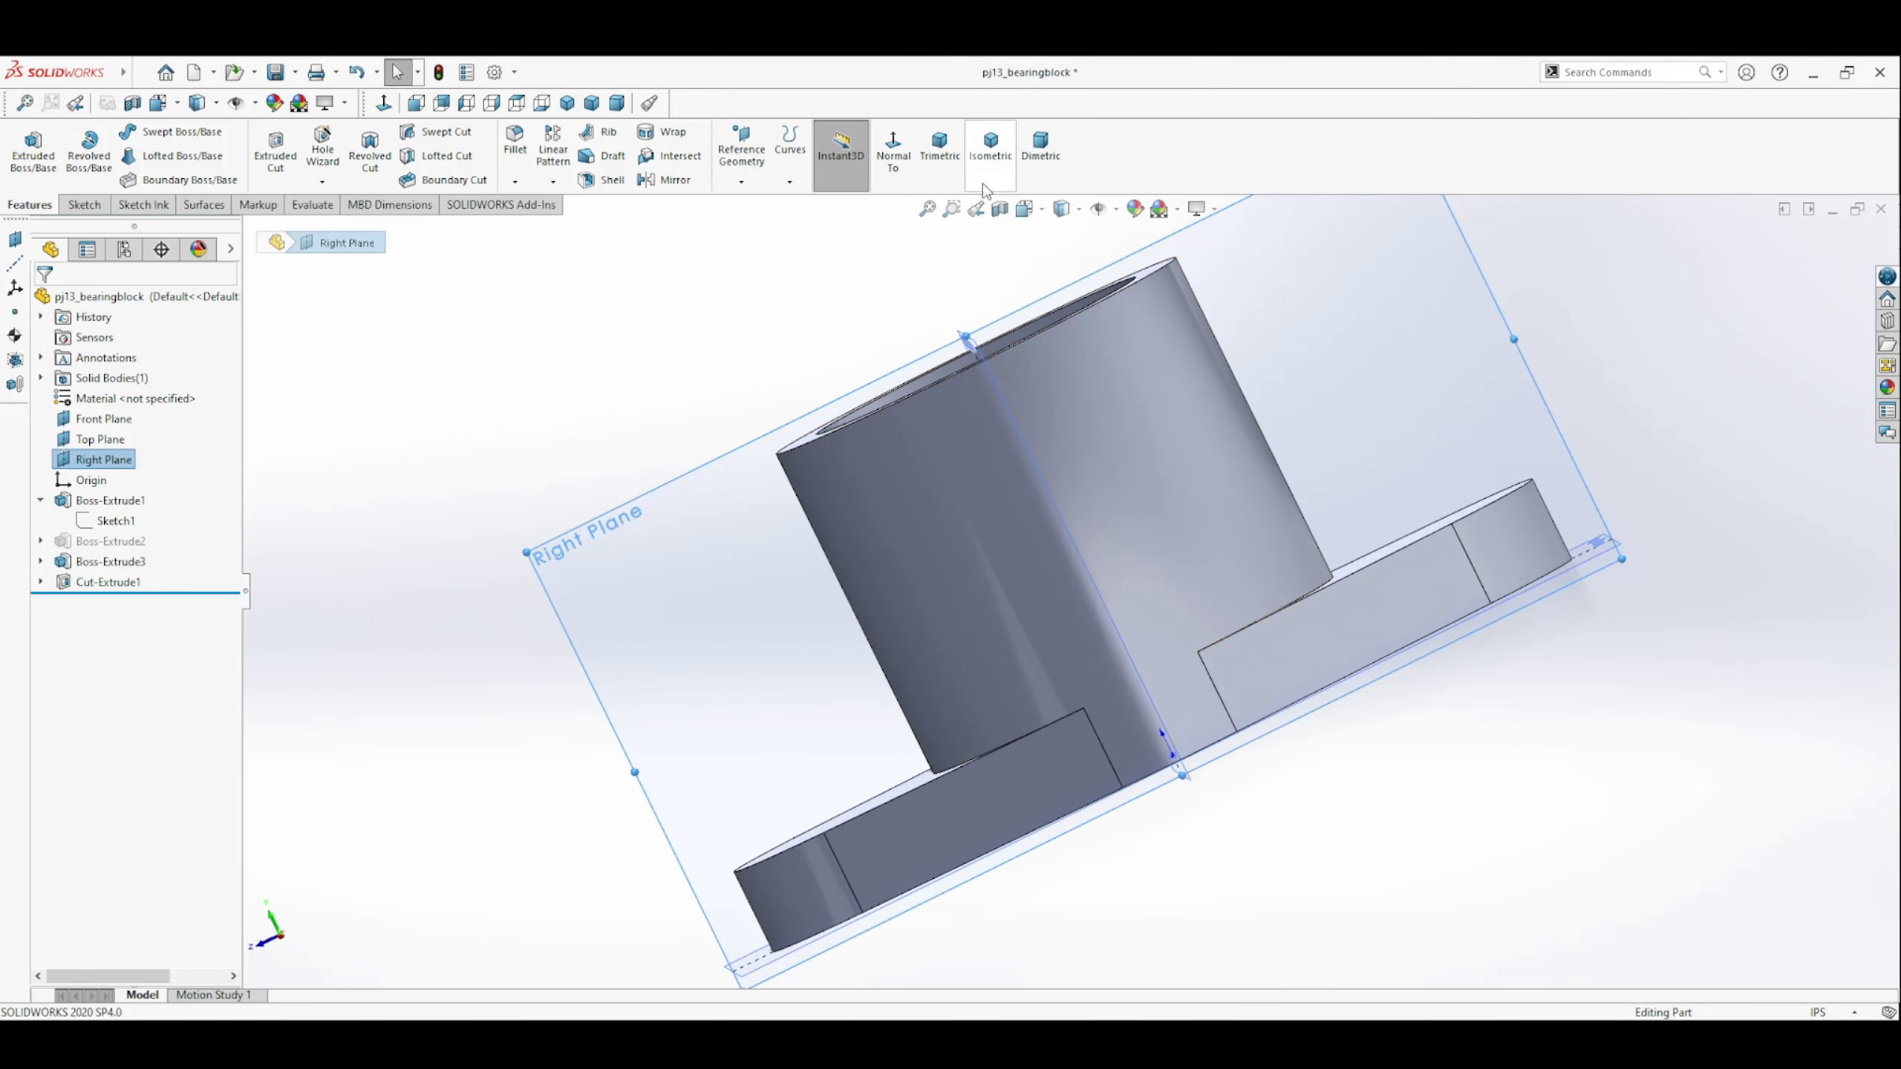
pyautogui.click(892, 150)
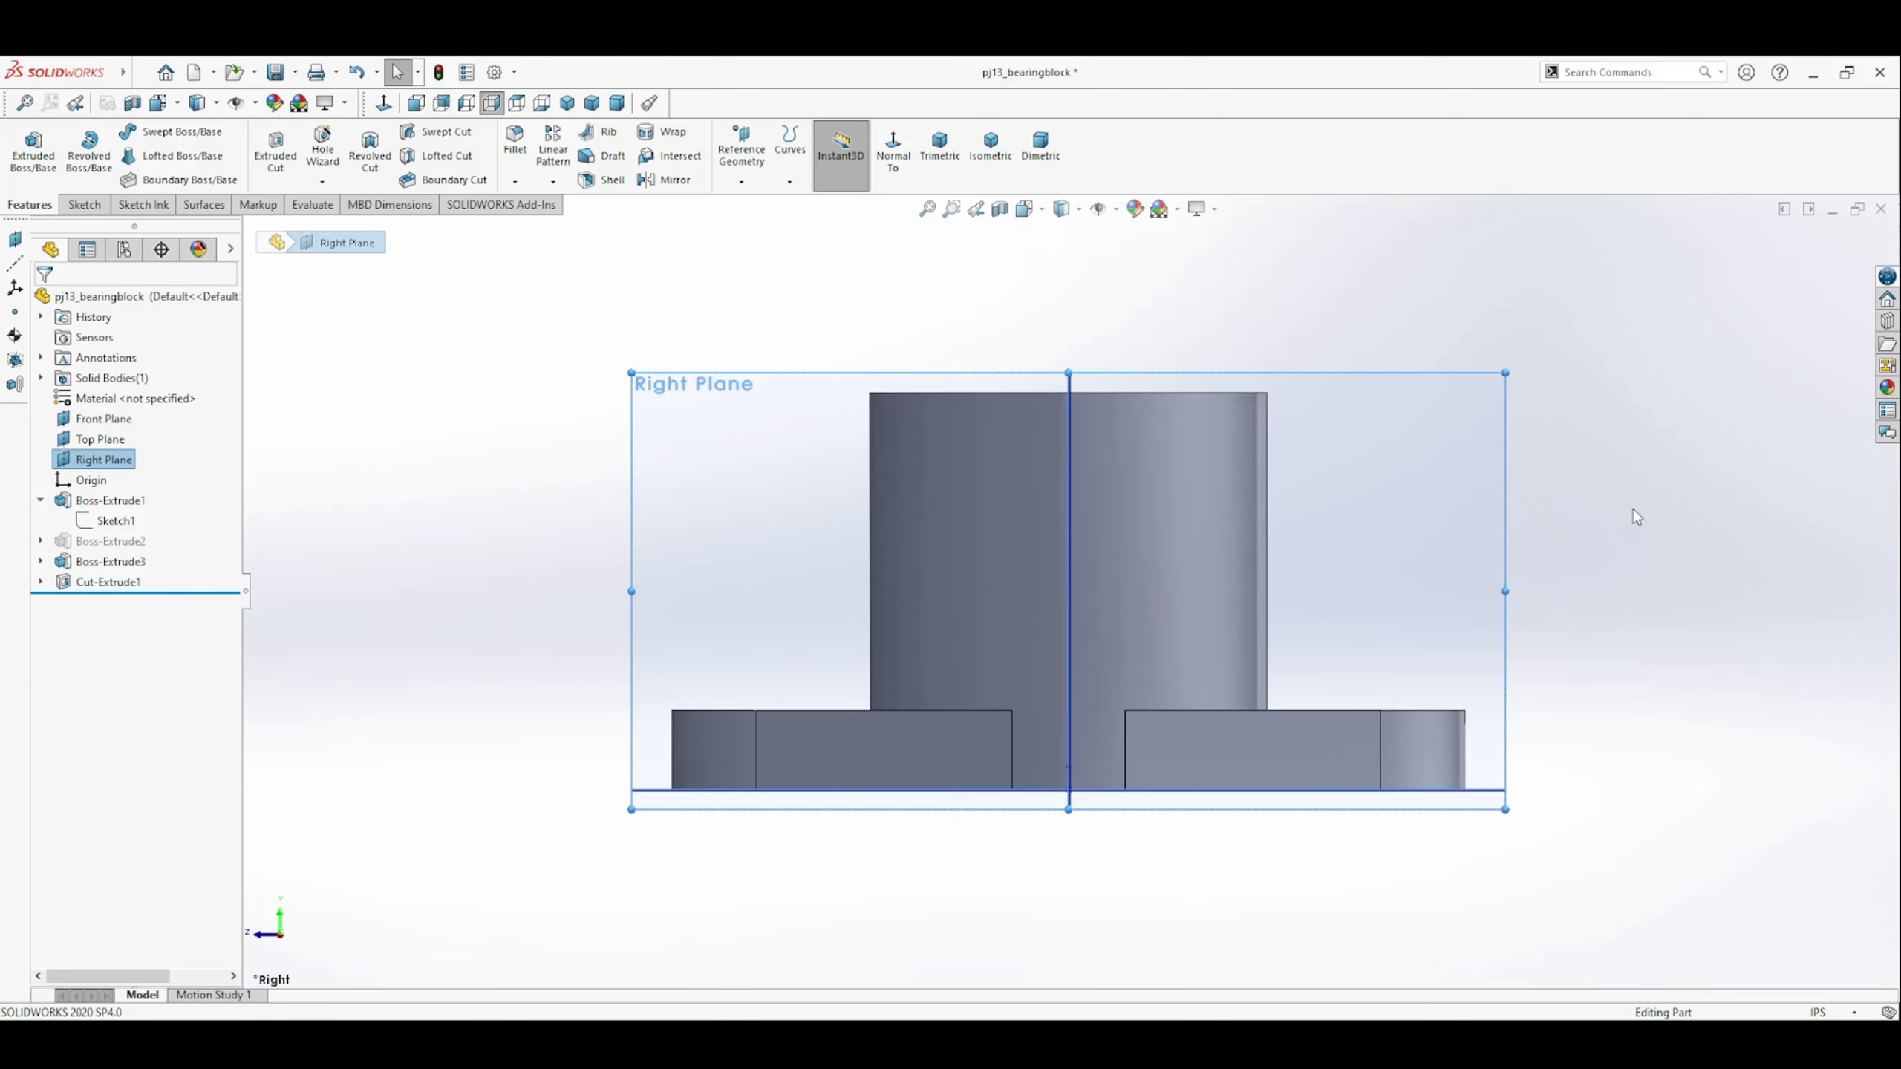
pyautogui.click(1636, 517)
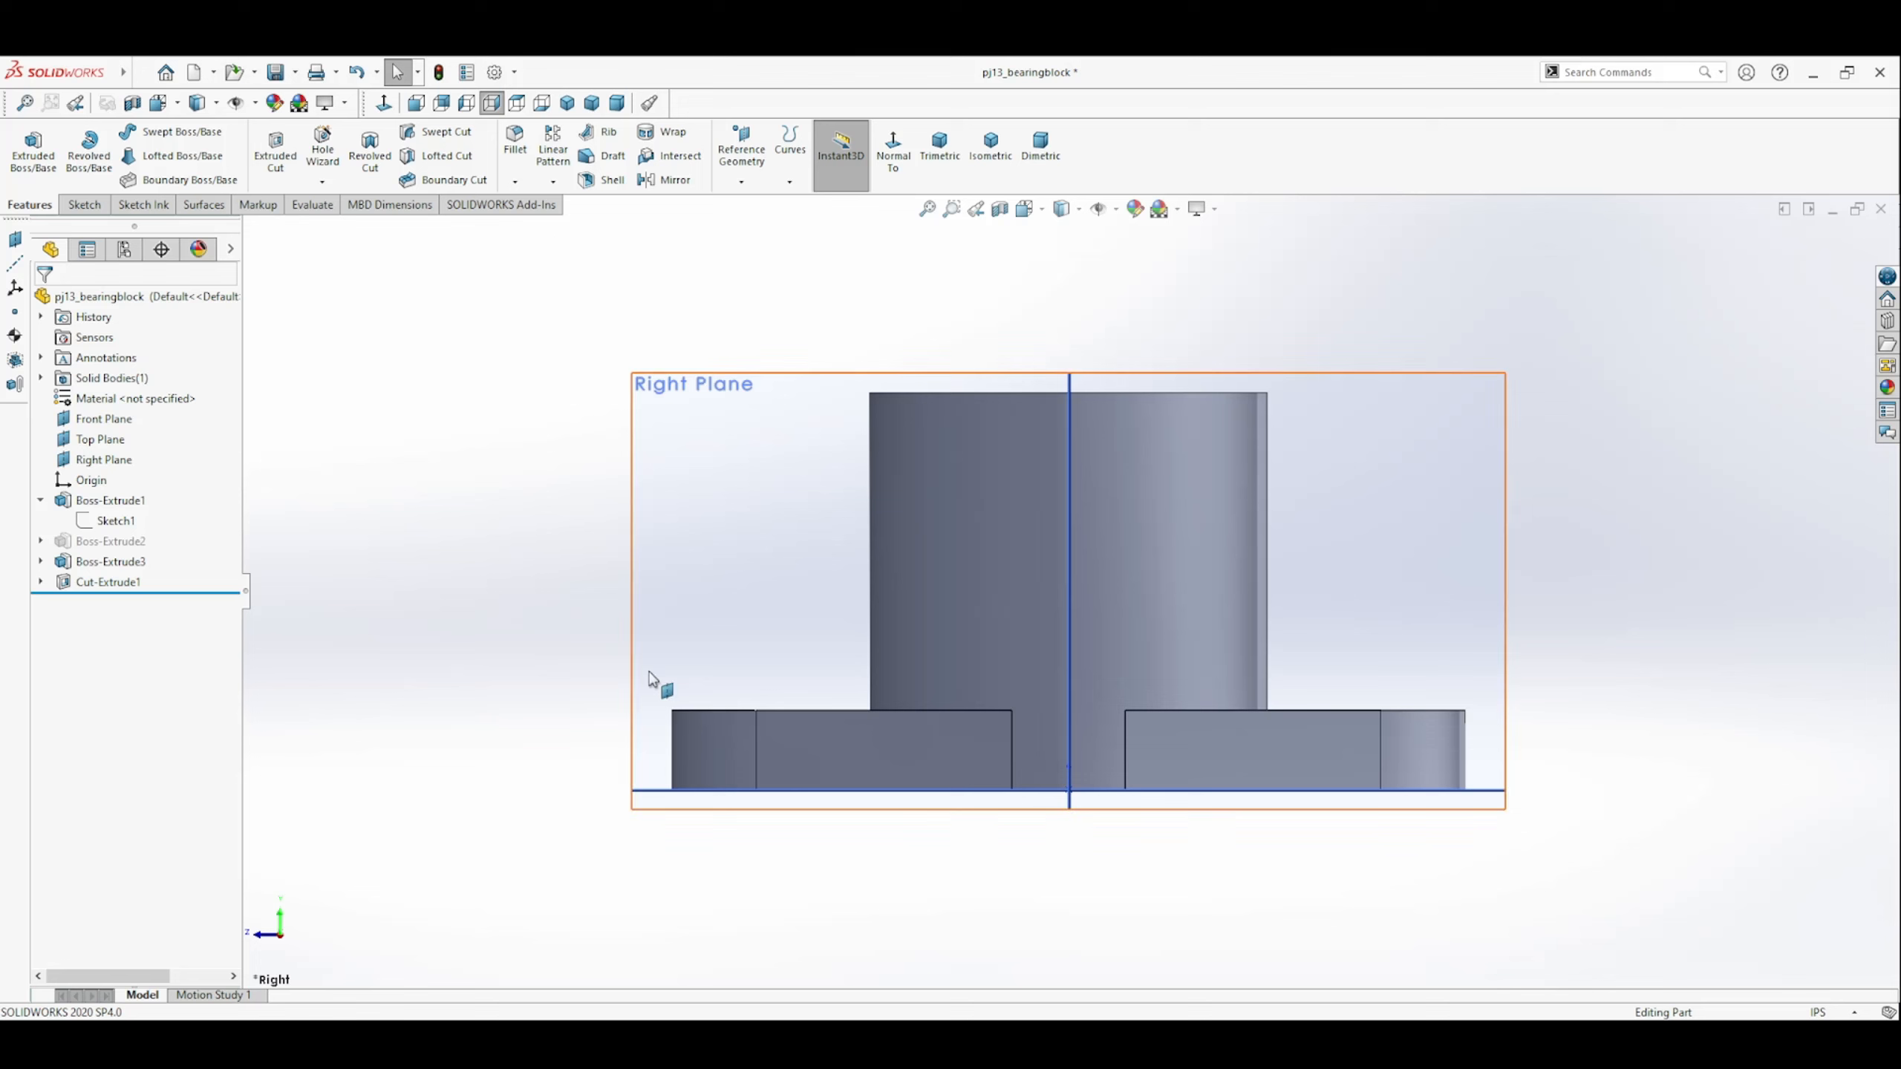
# Fillet the upper outer edges of both plate ends with a 0.125 in radius.
pyautogui.click(514, 144)
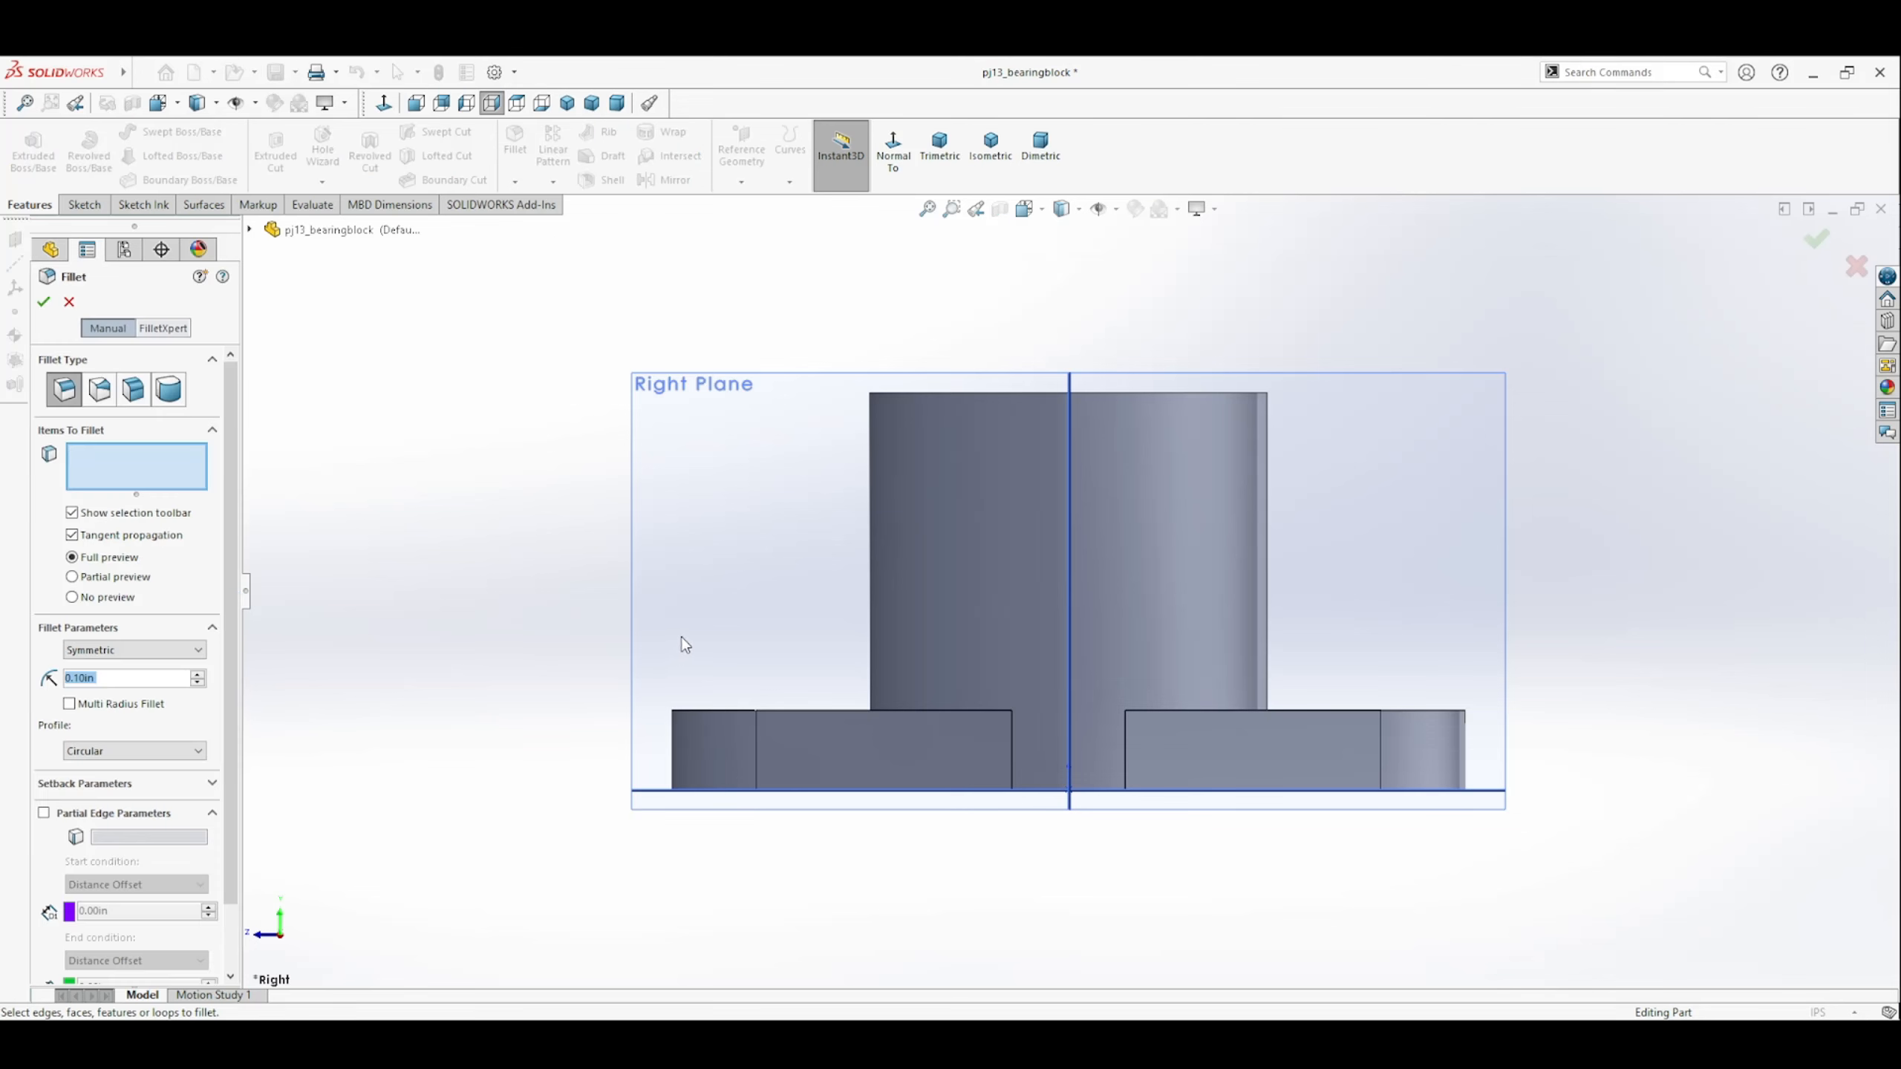
pyautogui.hotkey('ctrl', '7')
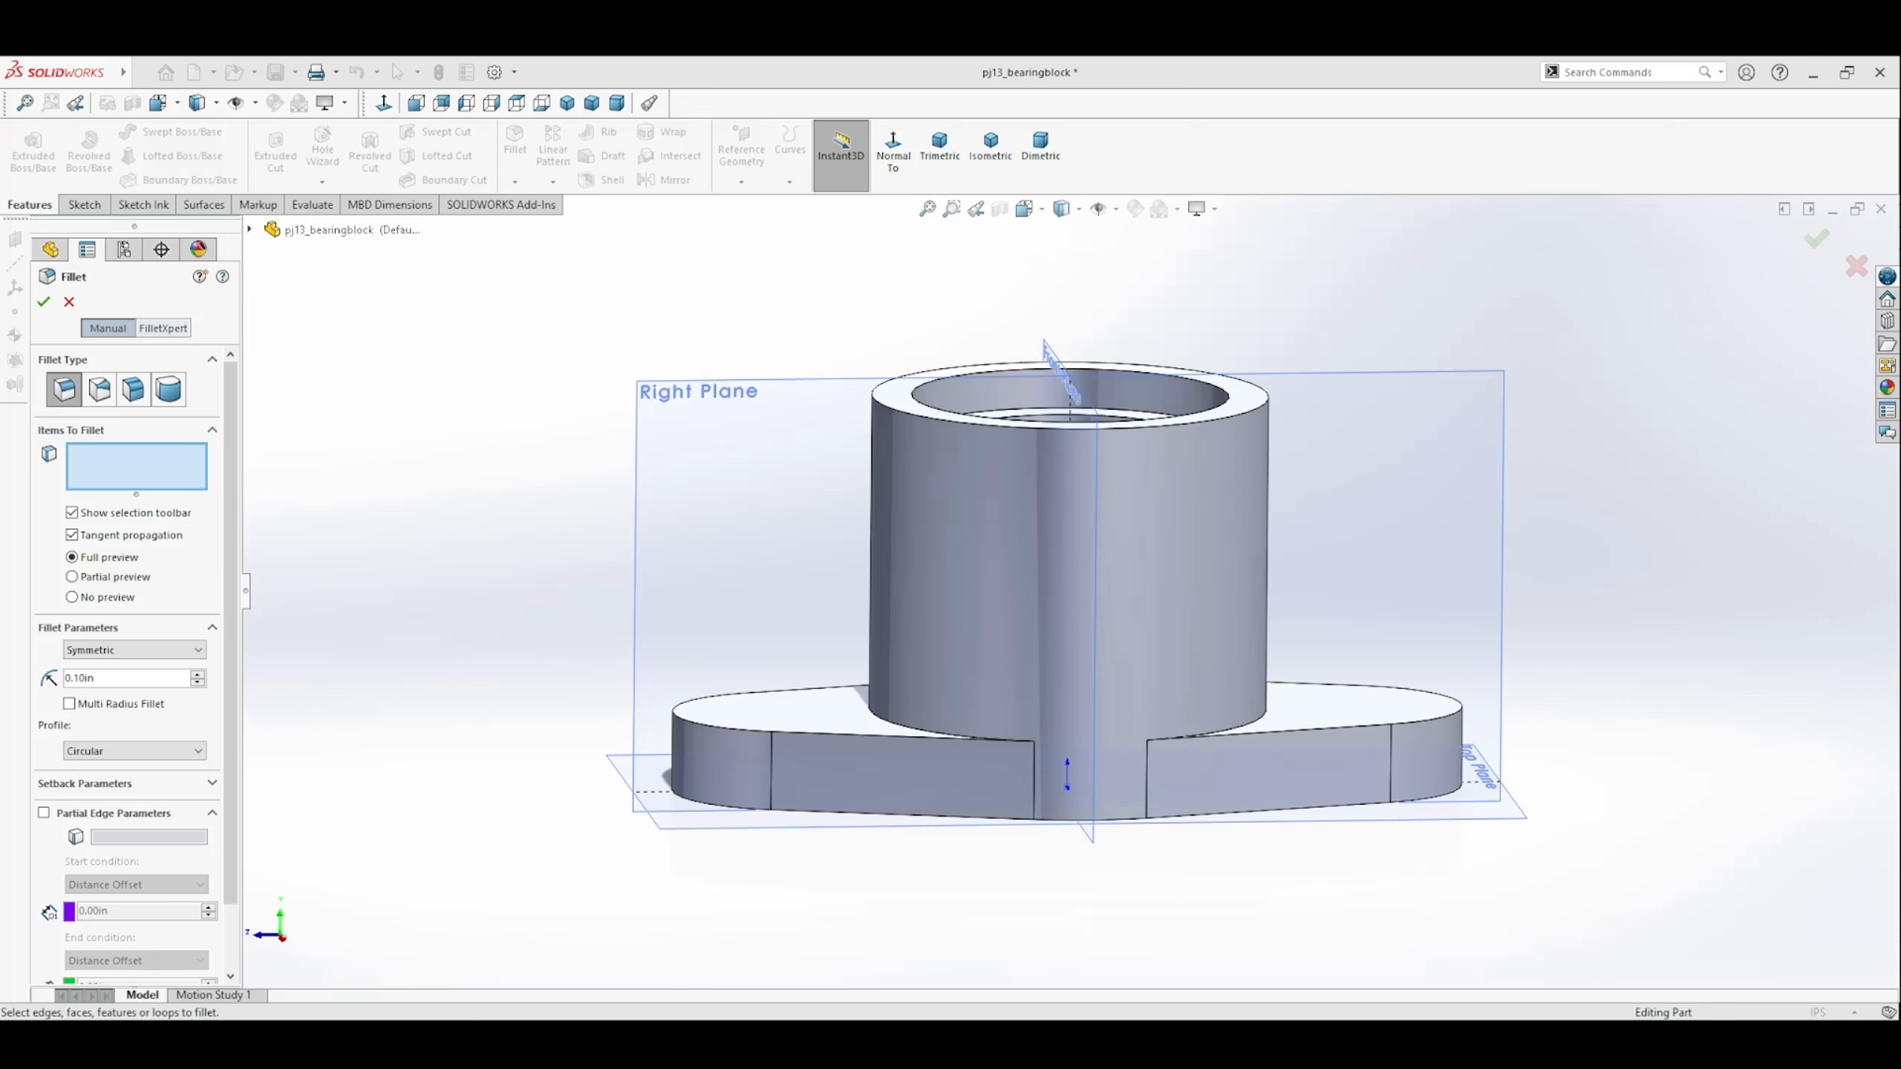
pyautogui.click(697, 727)
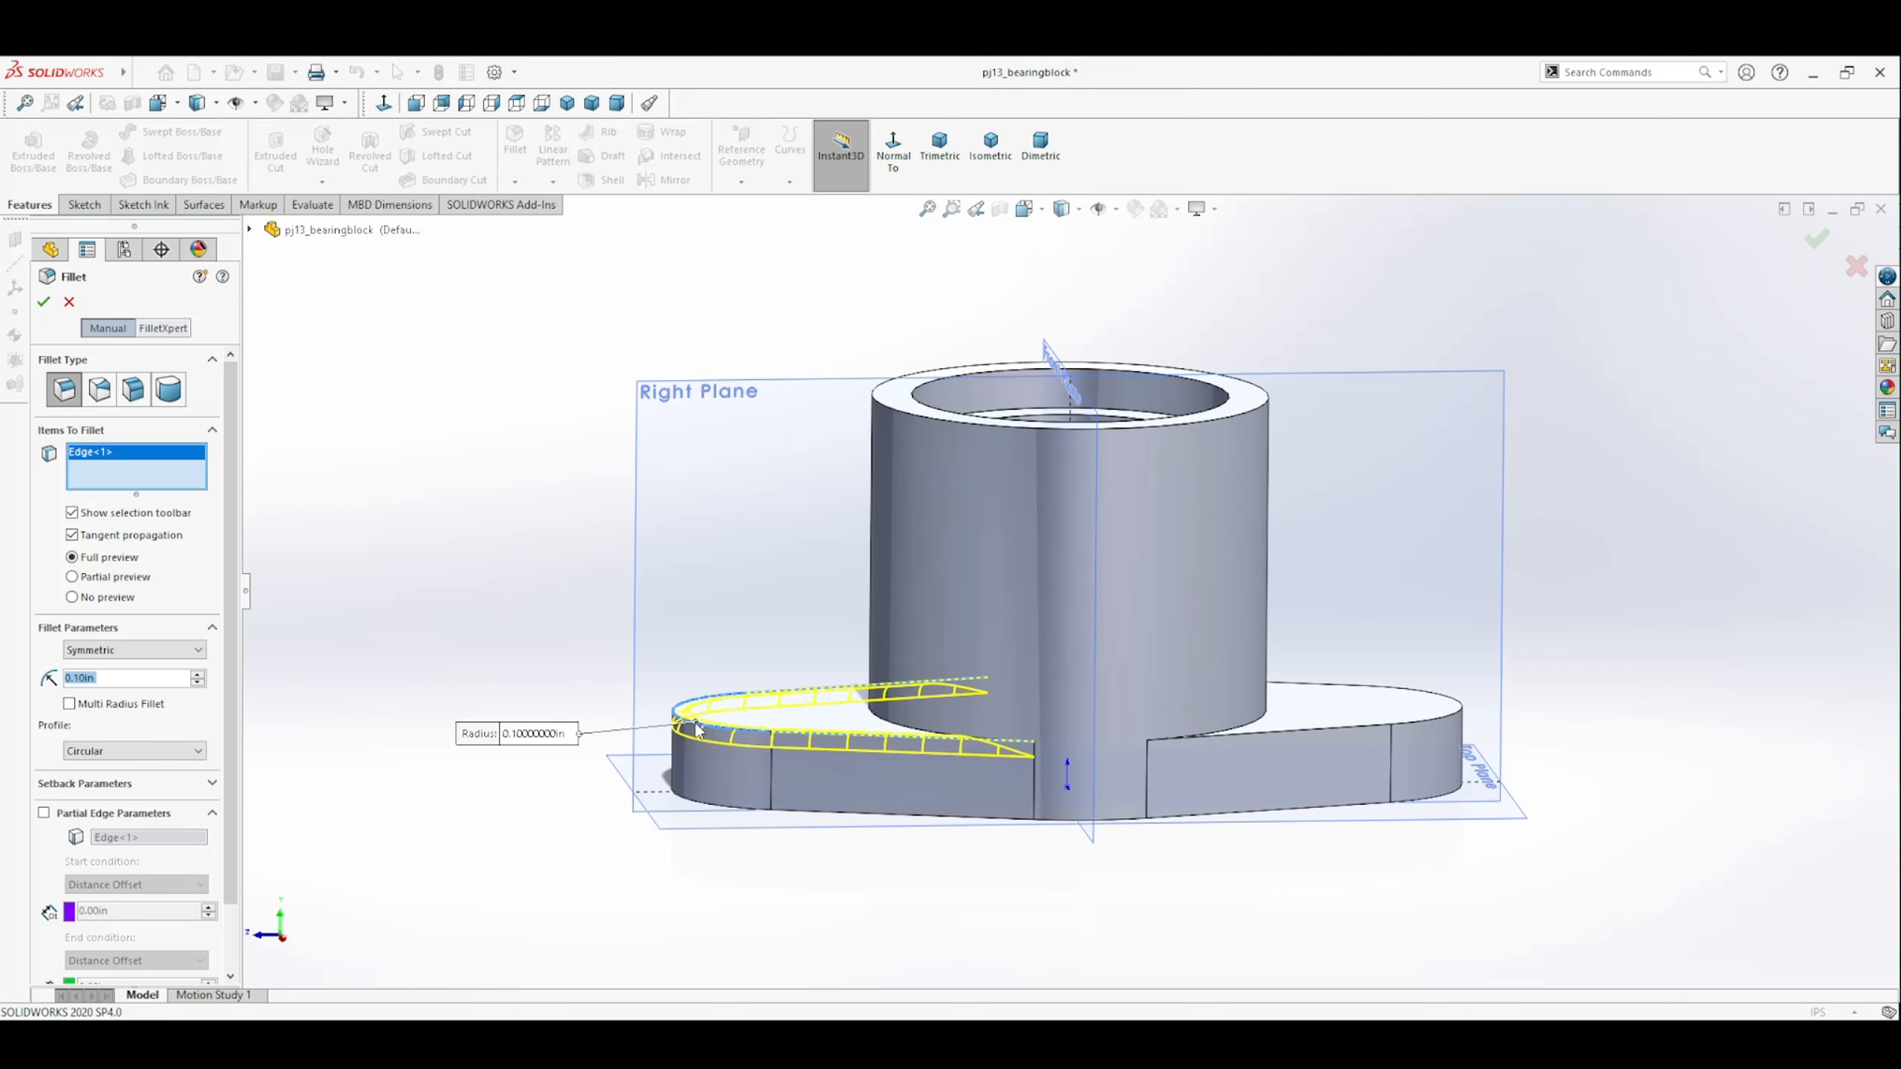
pyautogui.click(1453, 717)
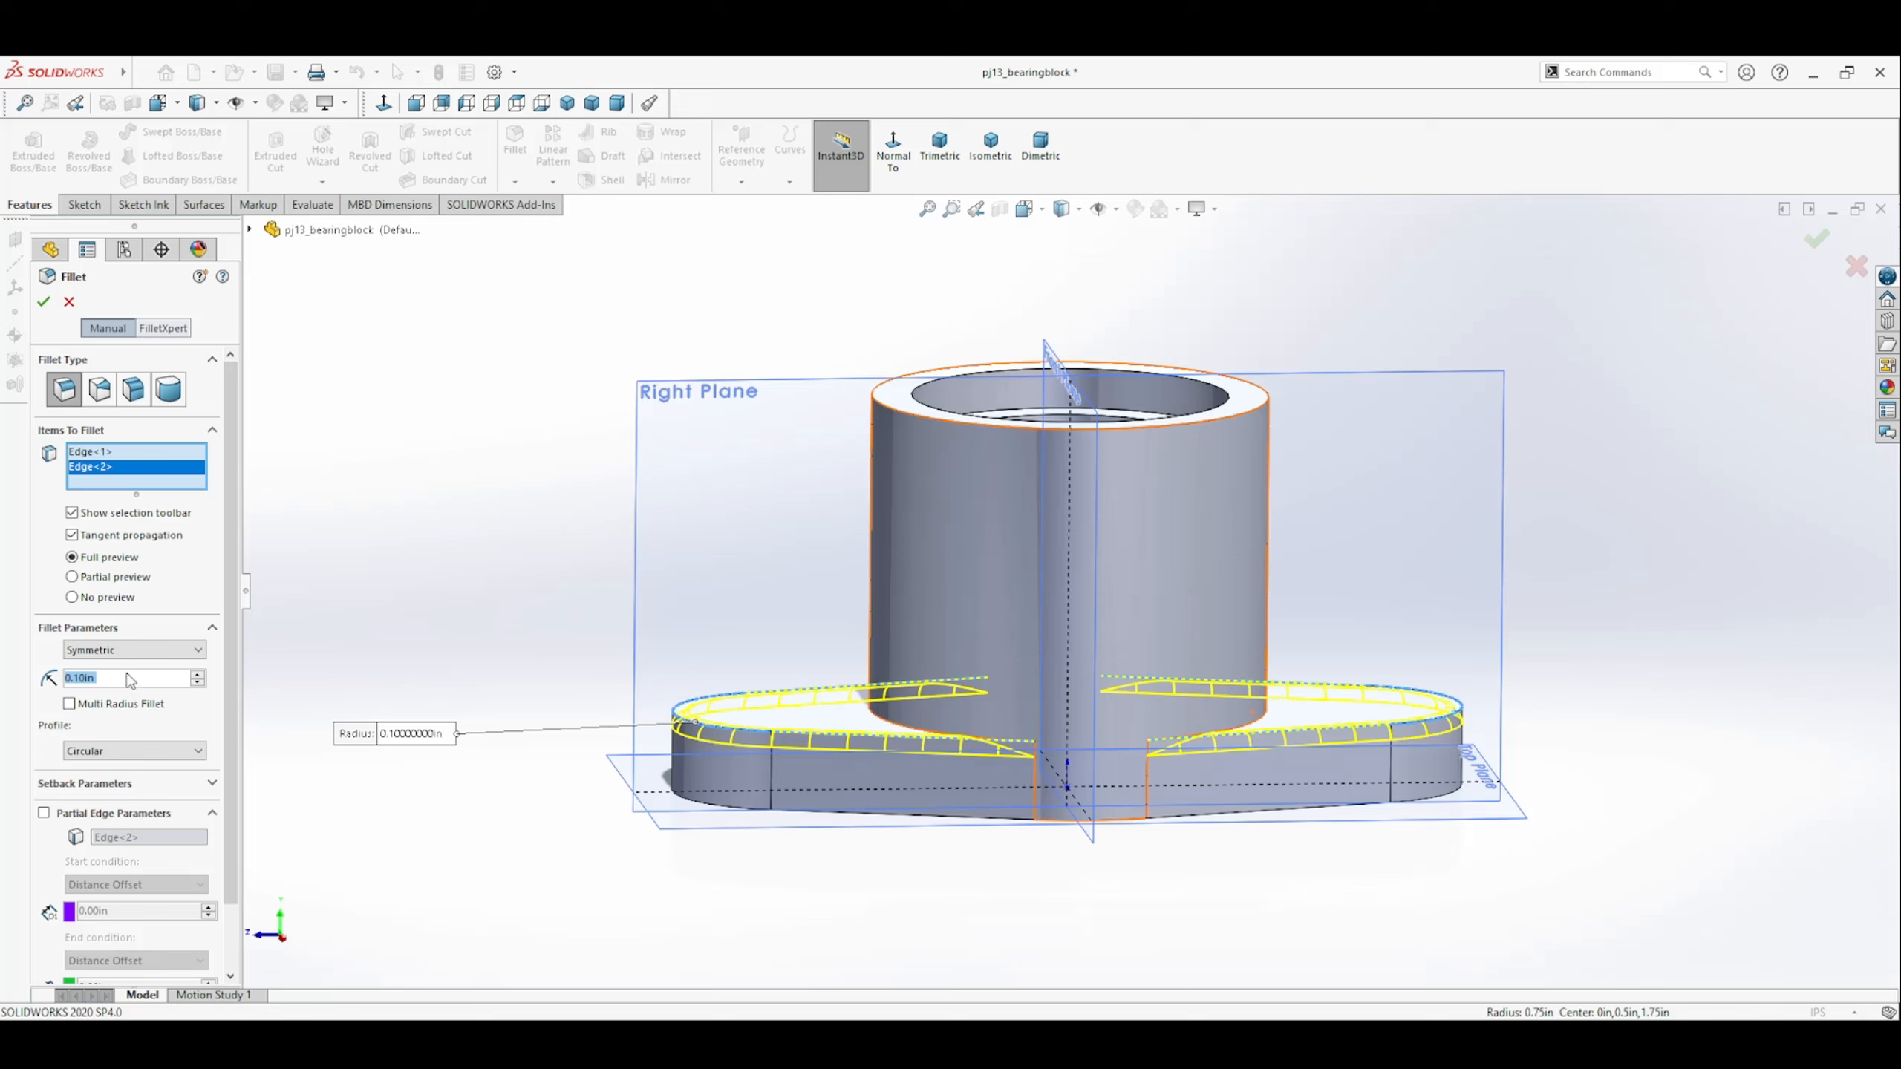
pyautogui.write('0.125')
pyautogui.press('Return')
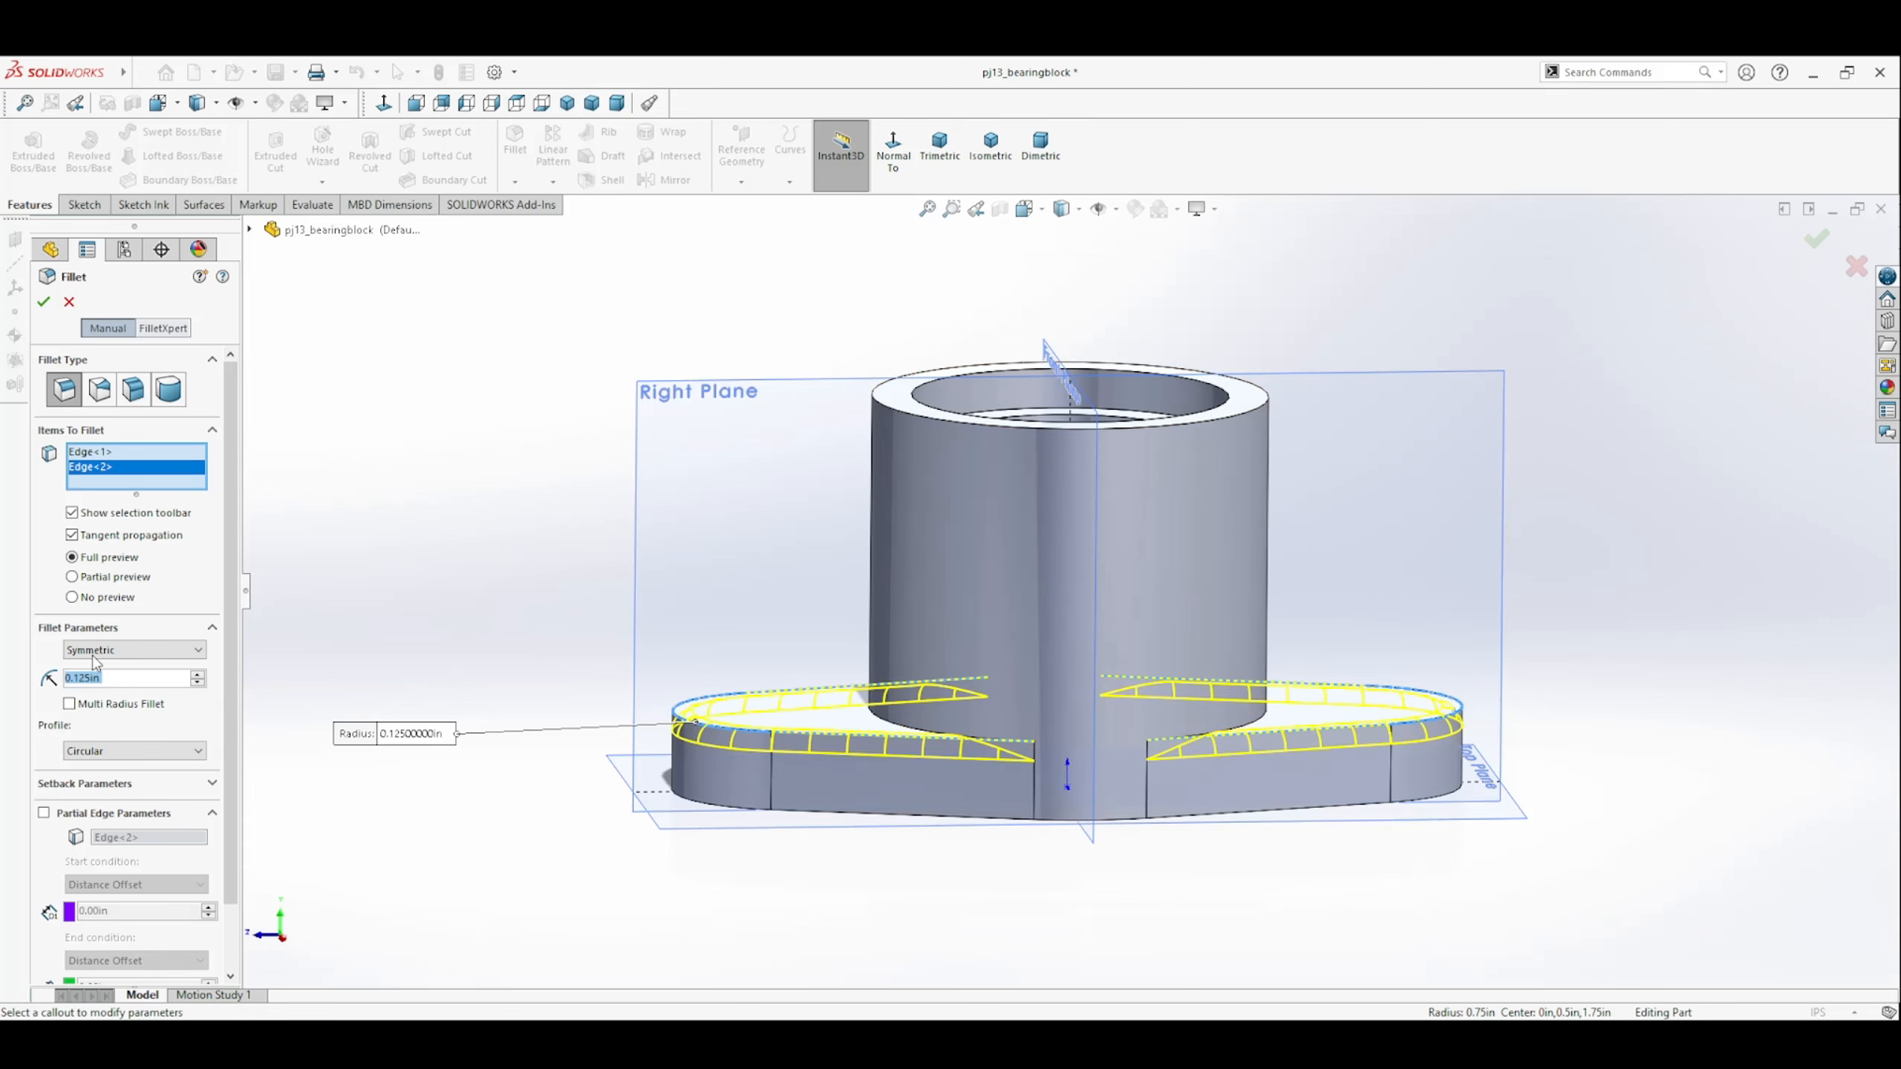
pyautogui.click(43, 302)
pyautogui.moveTo(494, 717); pyautogui.dragTo(692, 576, button='middle')
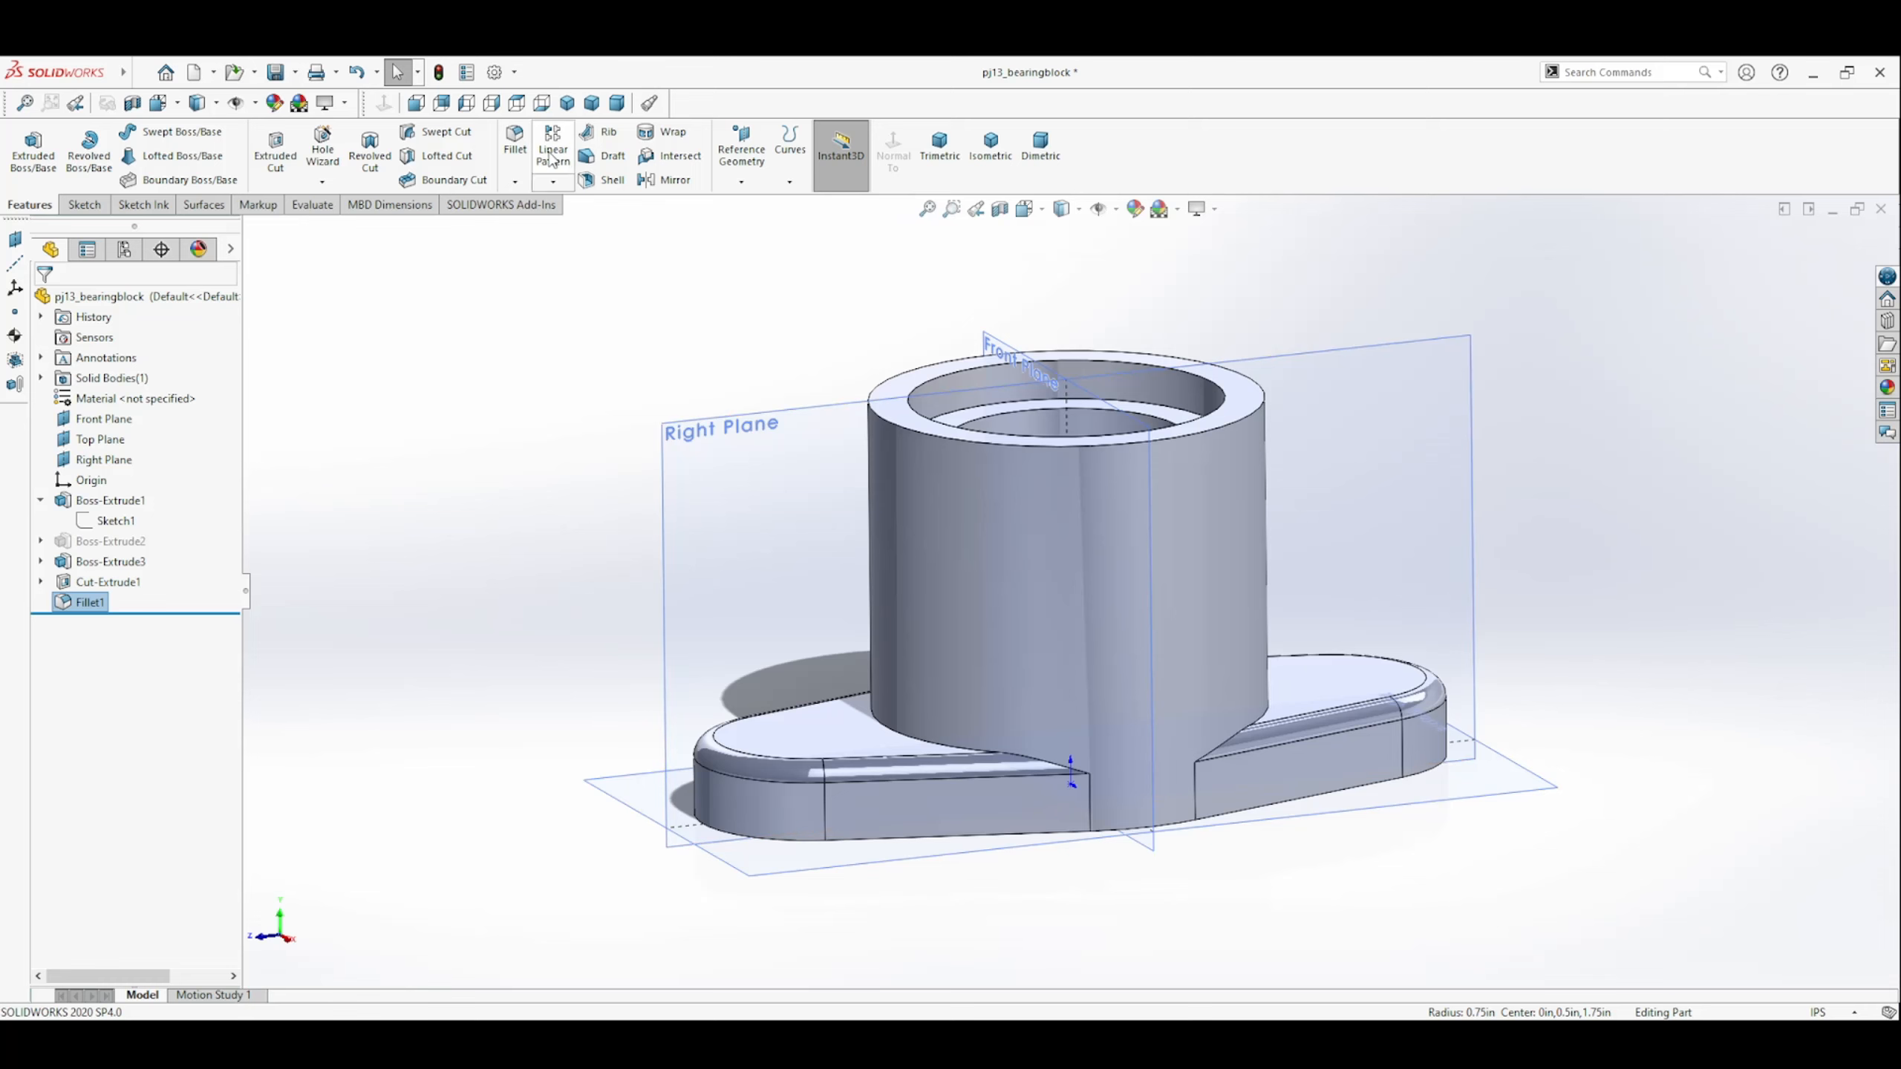
pyautogui.click(514, 143)
pyautogui.click(928, 747)
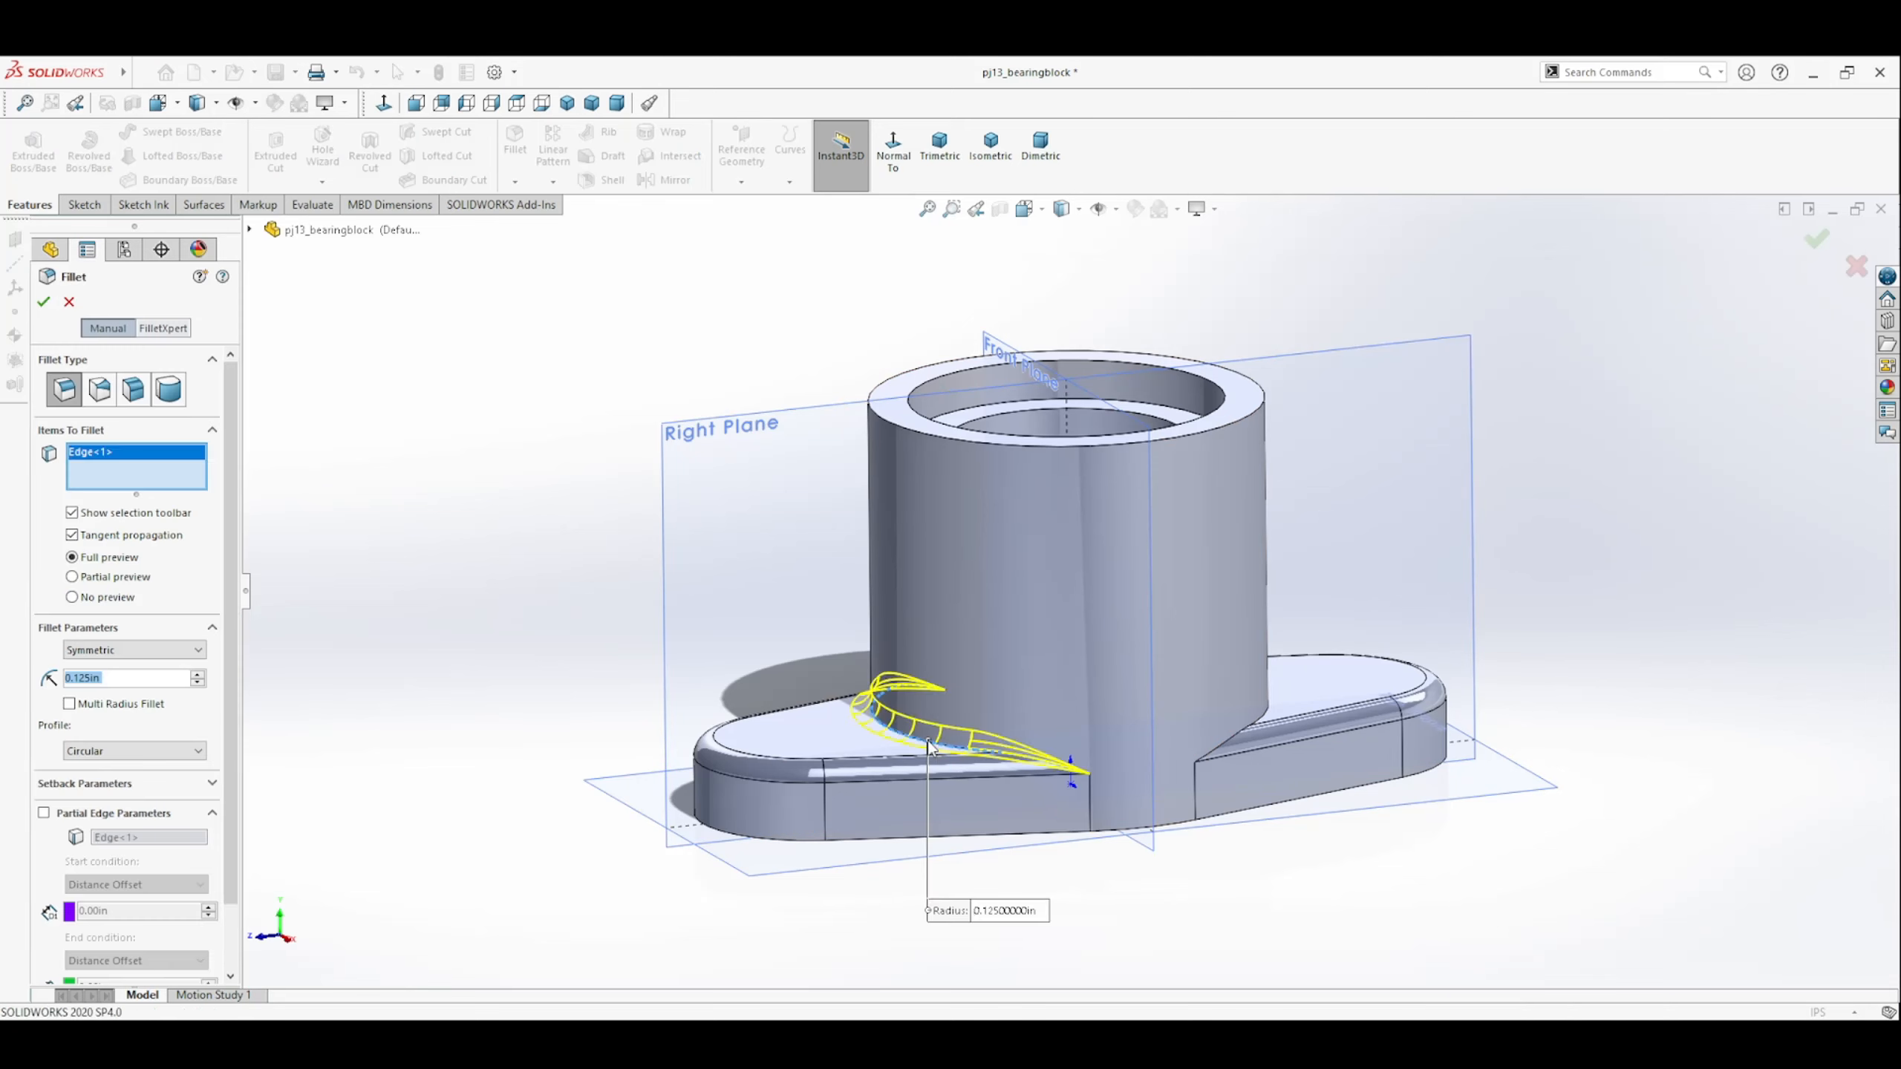
pyautogui.moveTo(1233, 647); pyautogui.dragTo(1248, 711, button='middle')
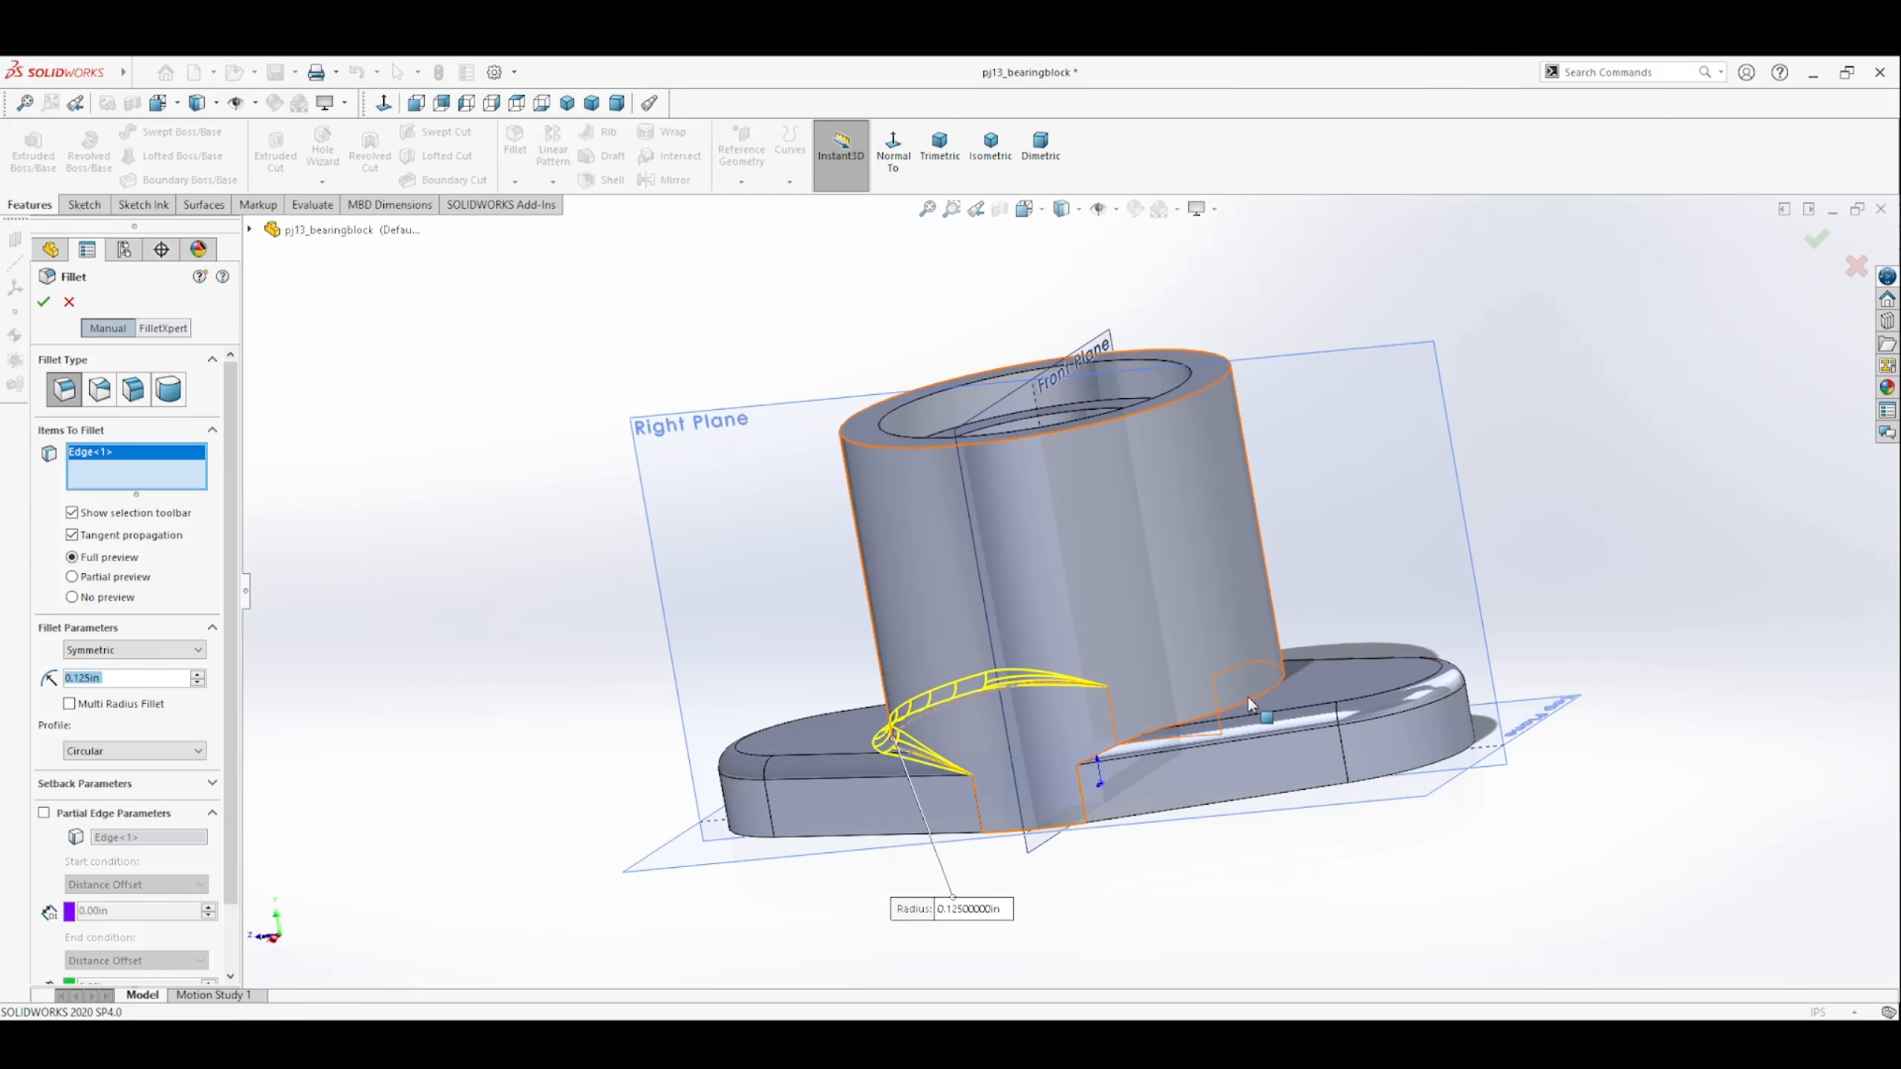
pyautogui.click(1248, 699)
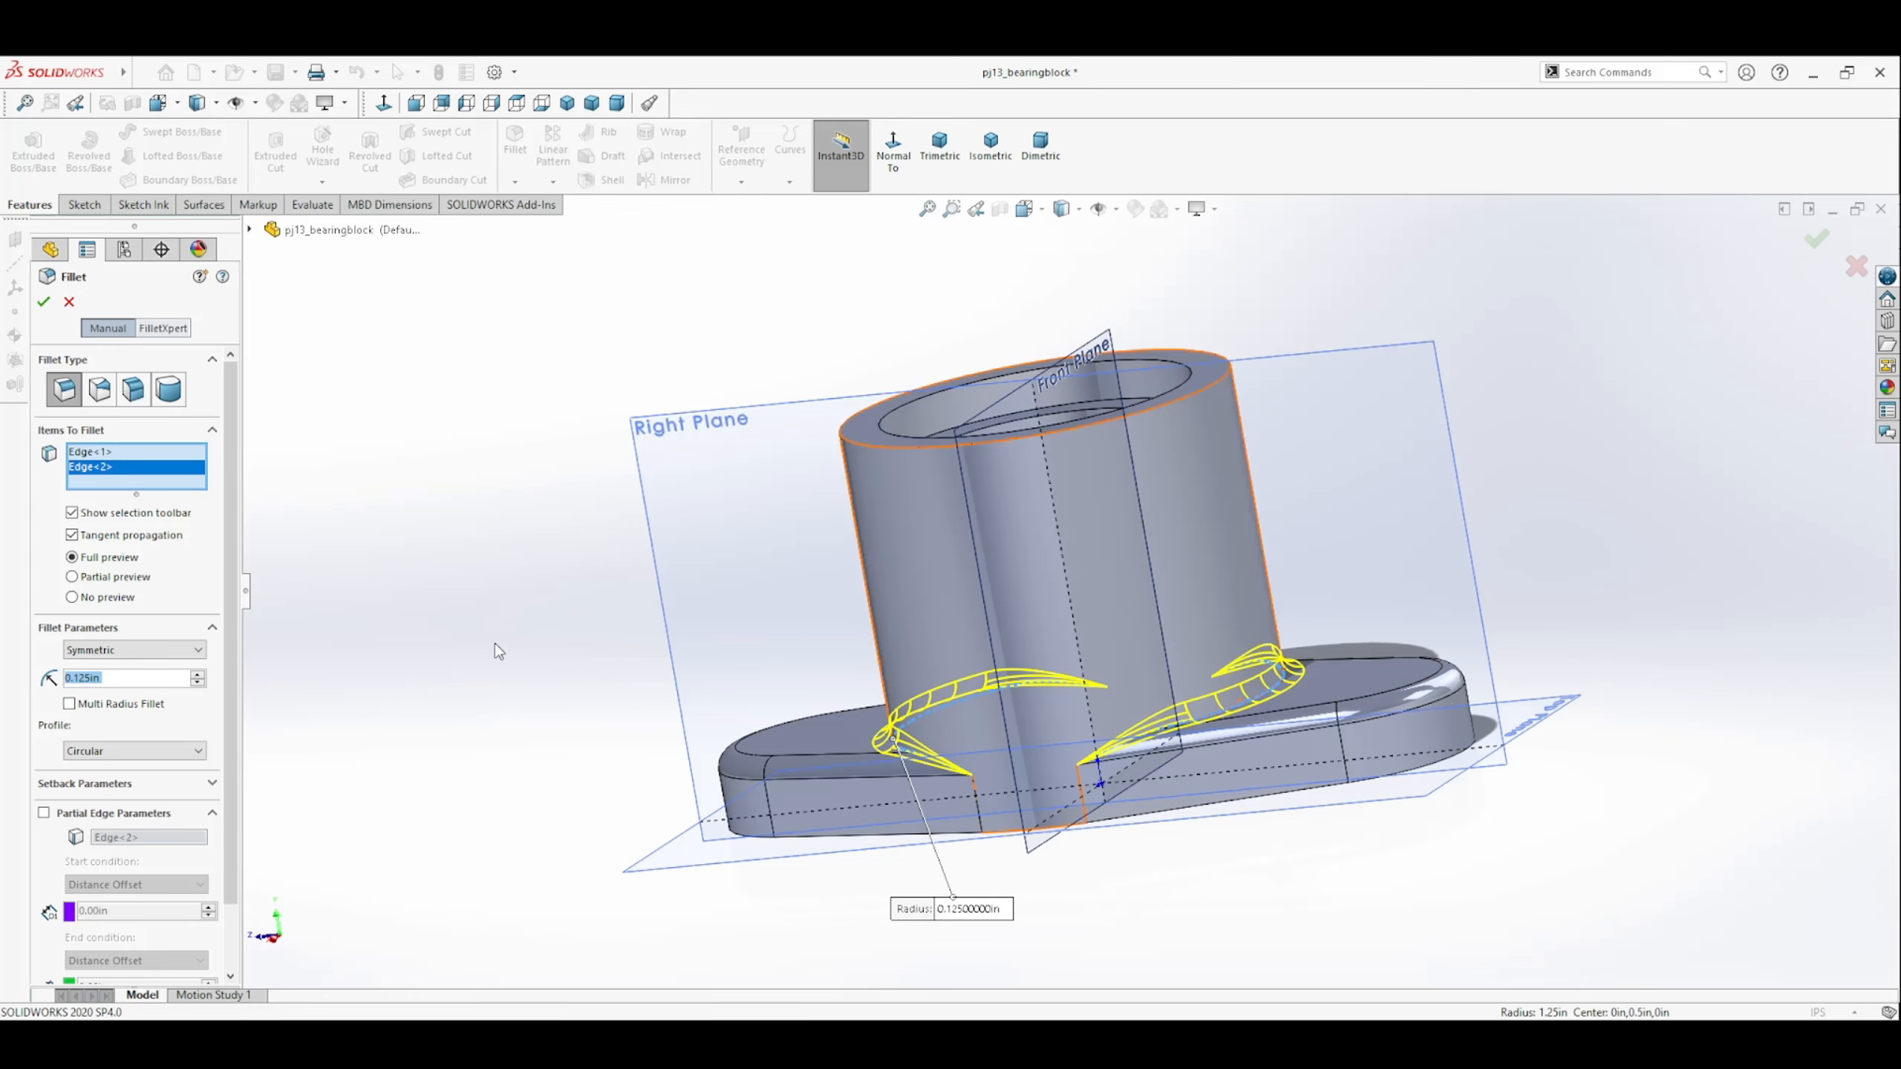
pyautogui.moveTo(485, 646); pyautogui.dragTo(558, 657, button='middle')
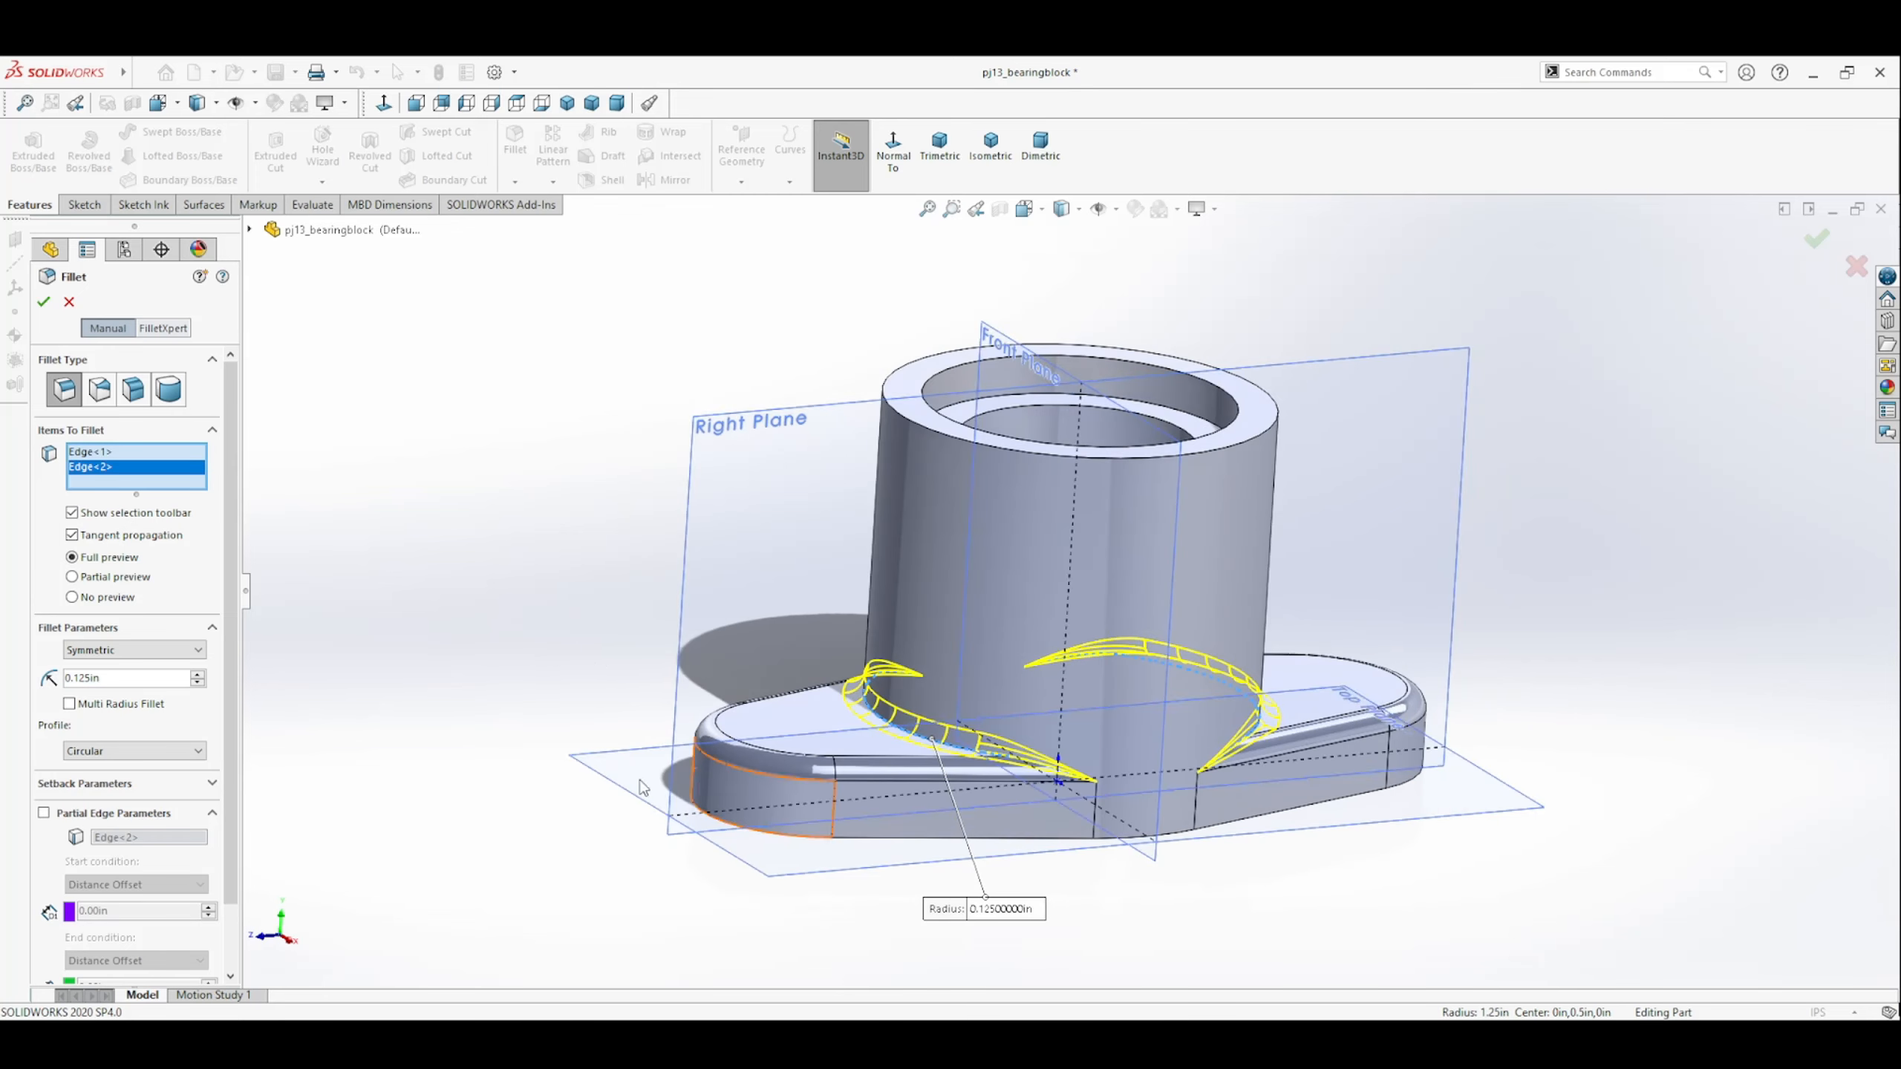
pyautogui.click(73, 307)
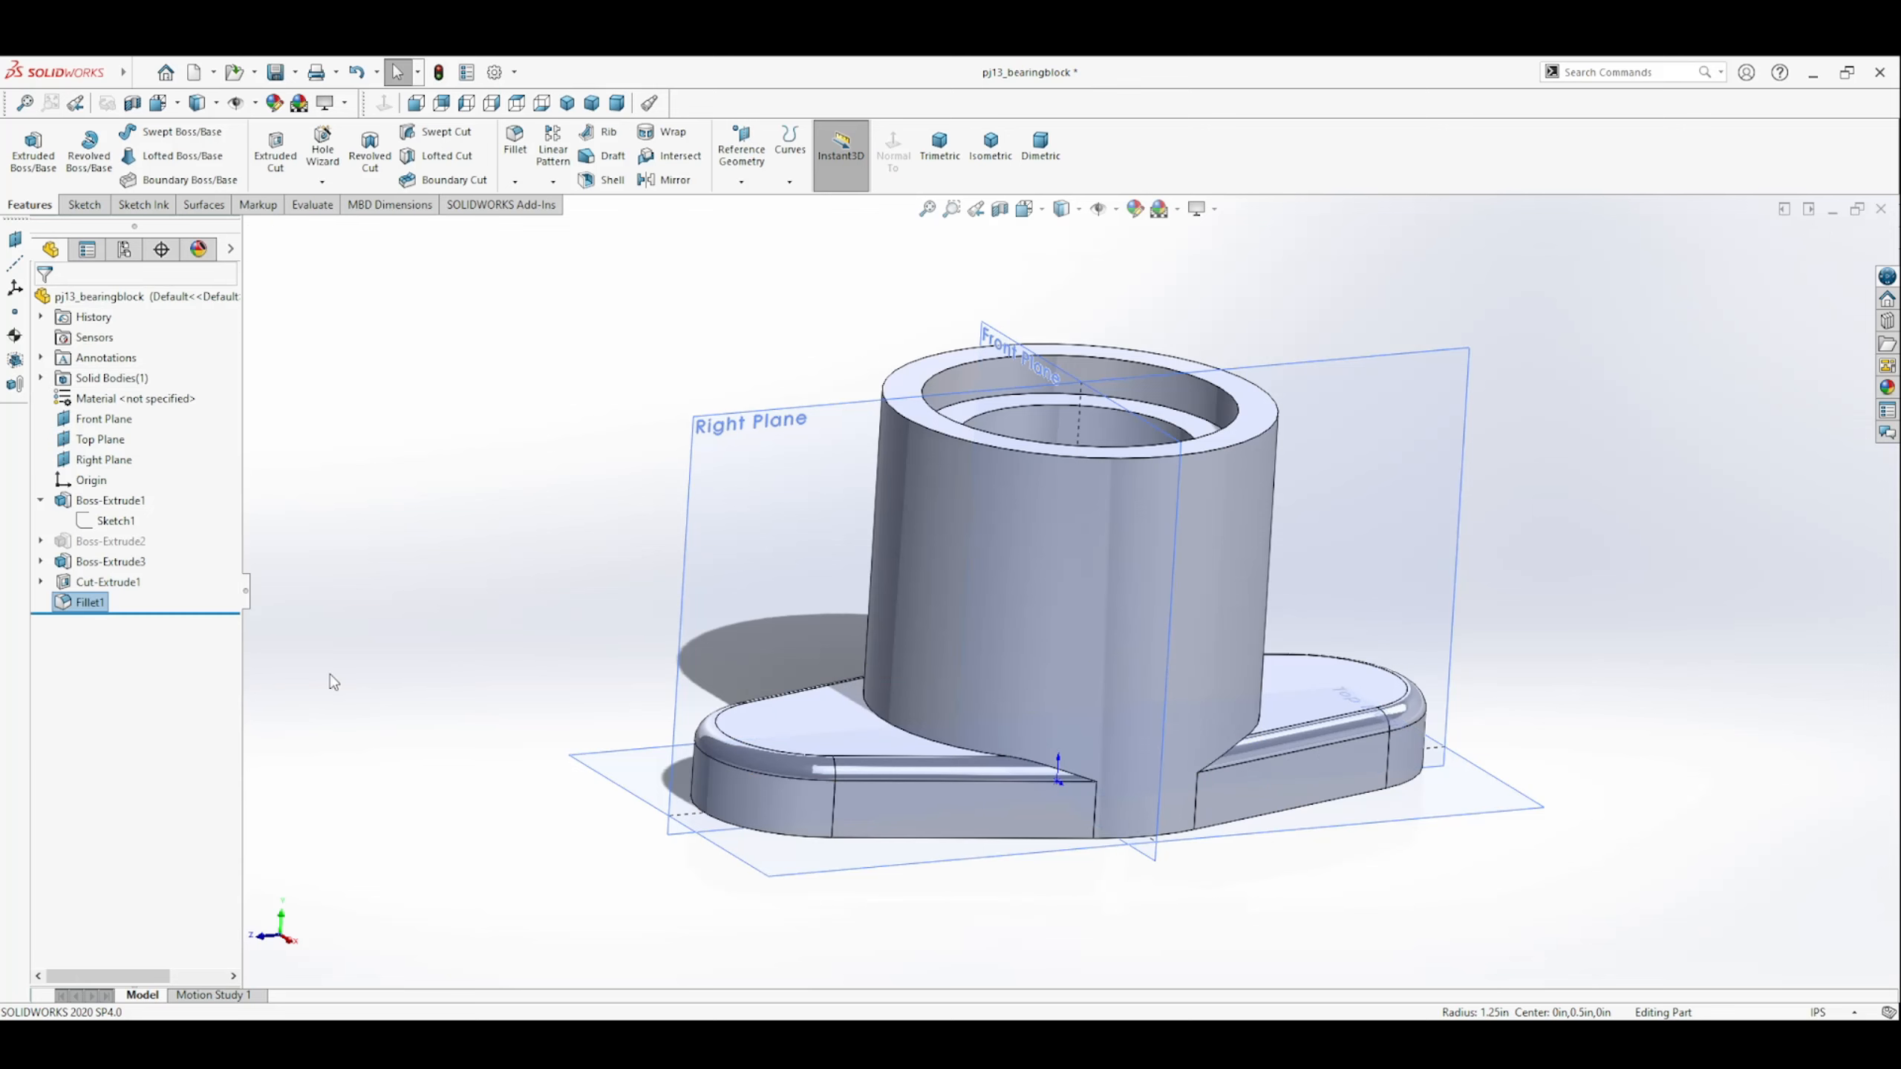
# Edit the existing plate fillet to also include both edges where the round boss meets the plate's upper faces.
pyautogui.click(63, 604)
pyautogui.click(81, 550)
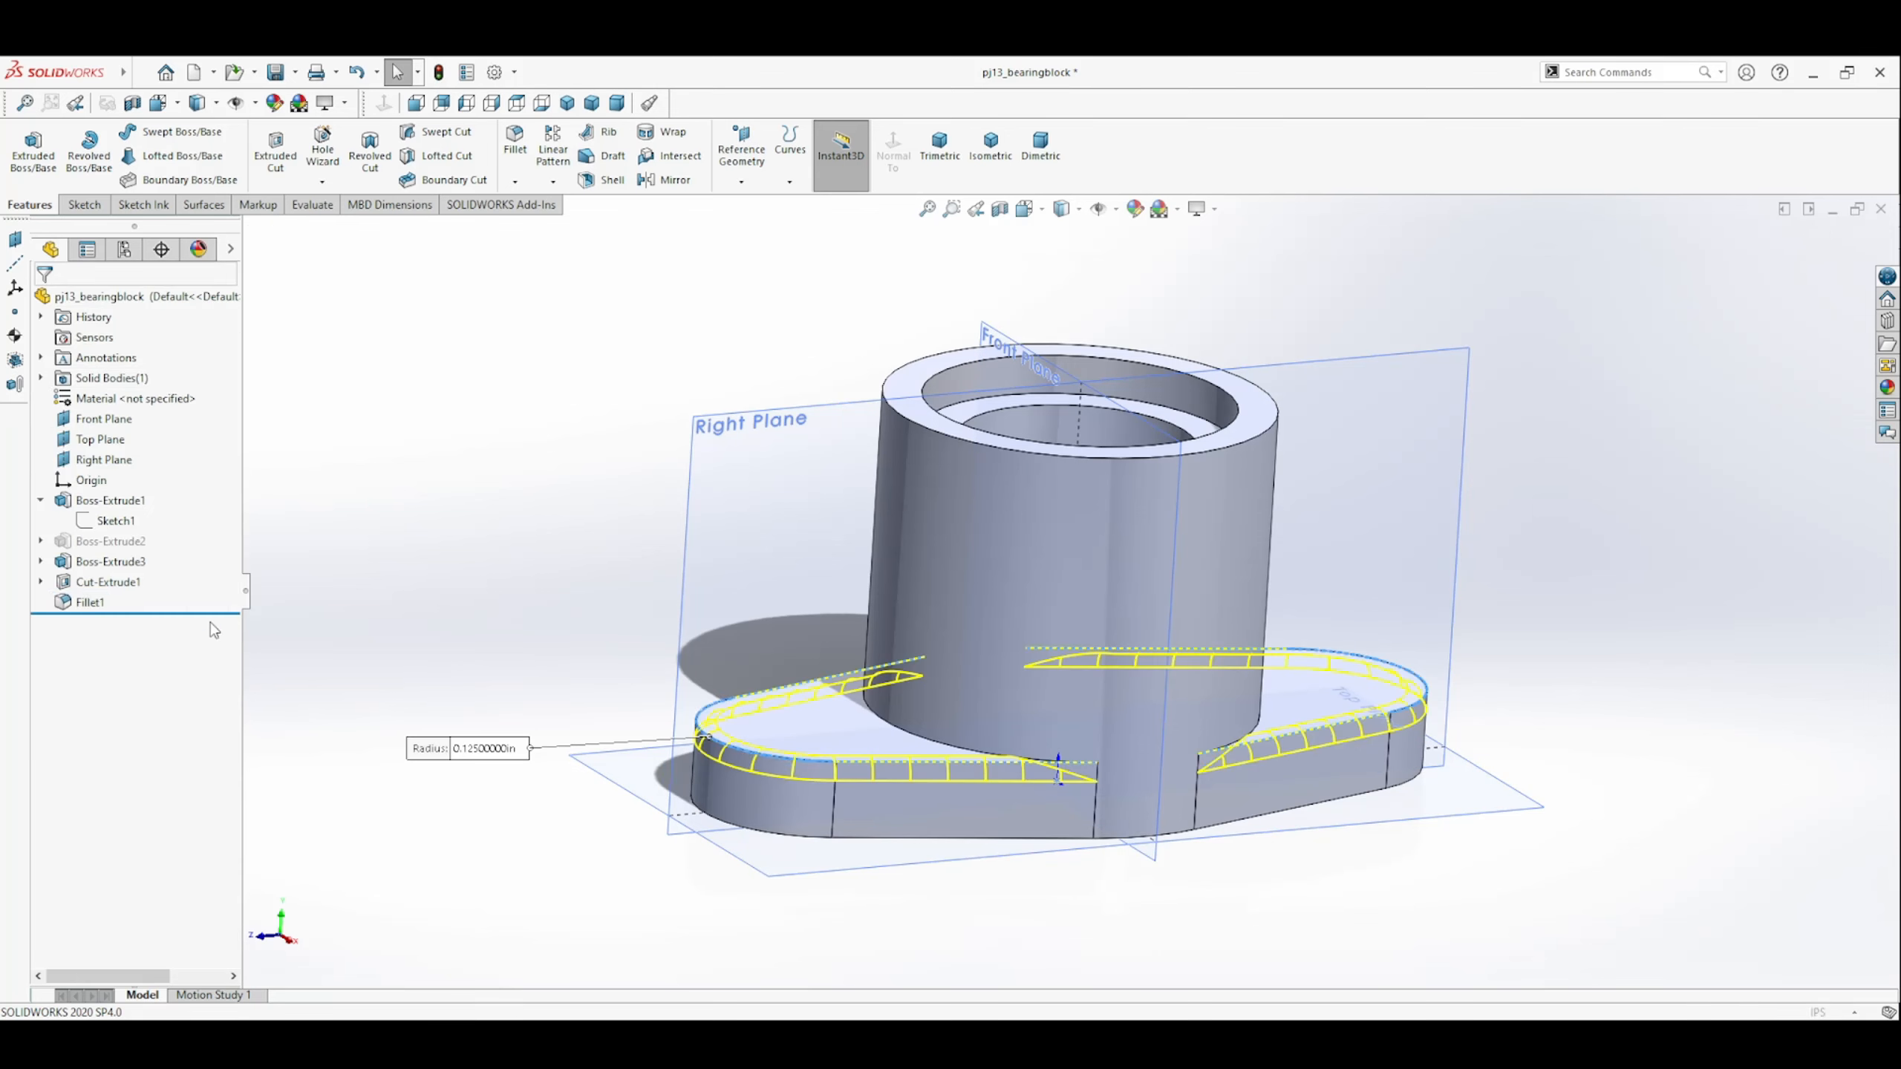
pyautogui.click(907, 723)
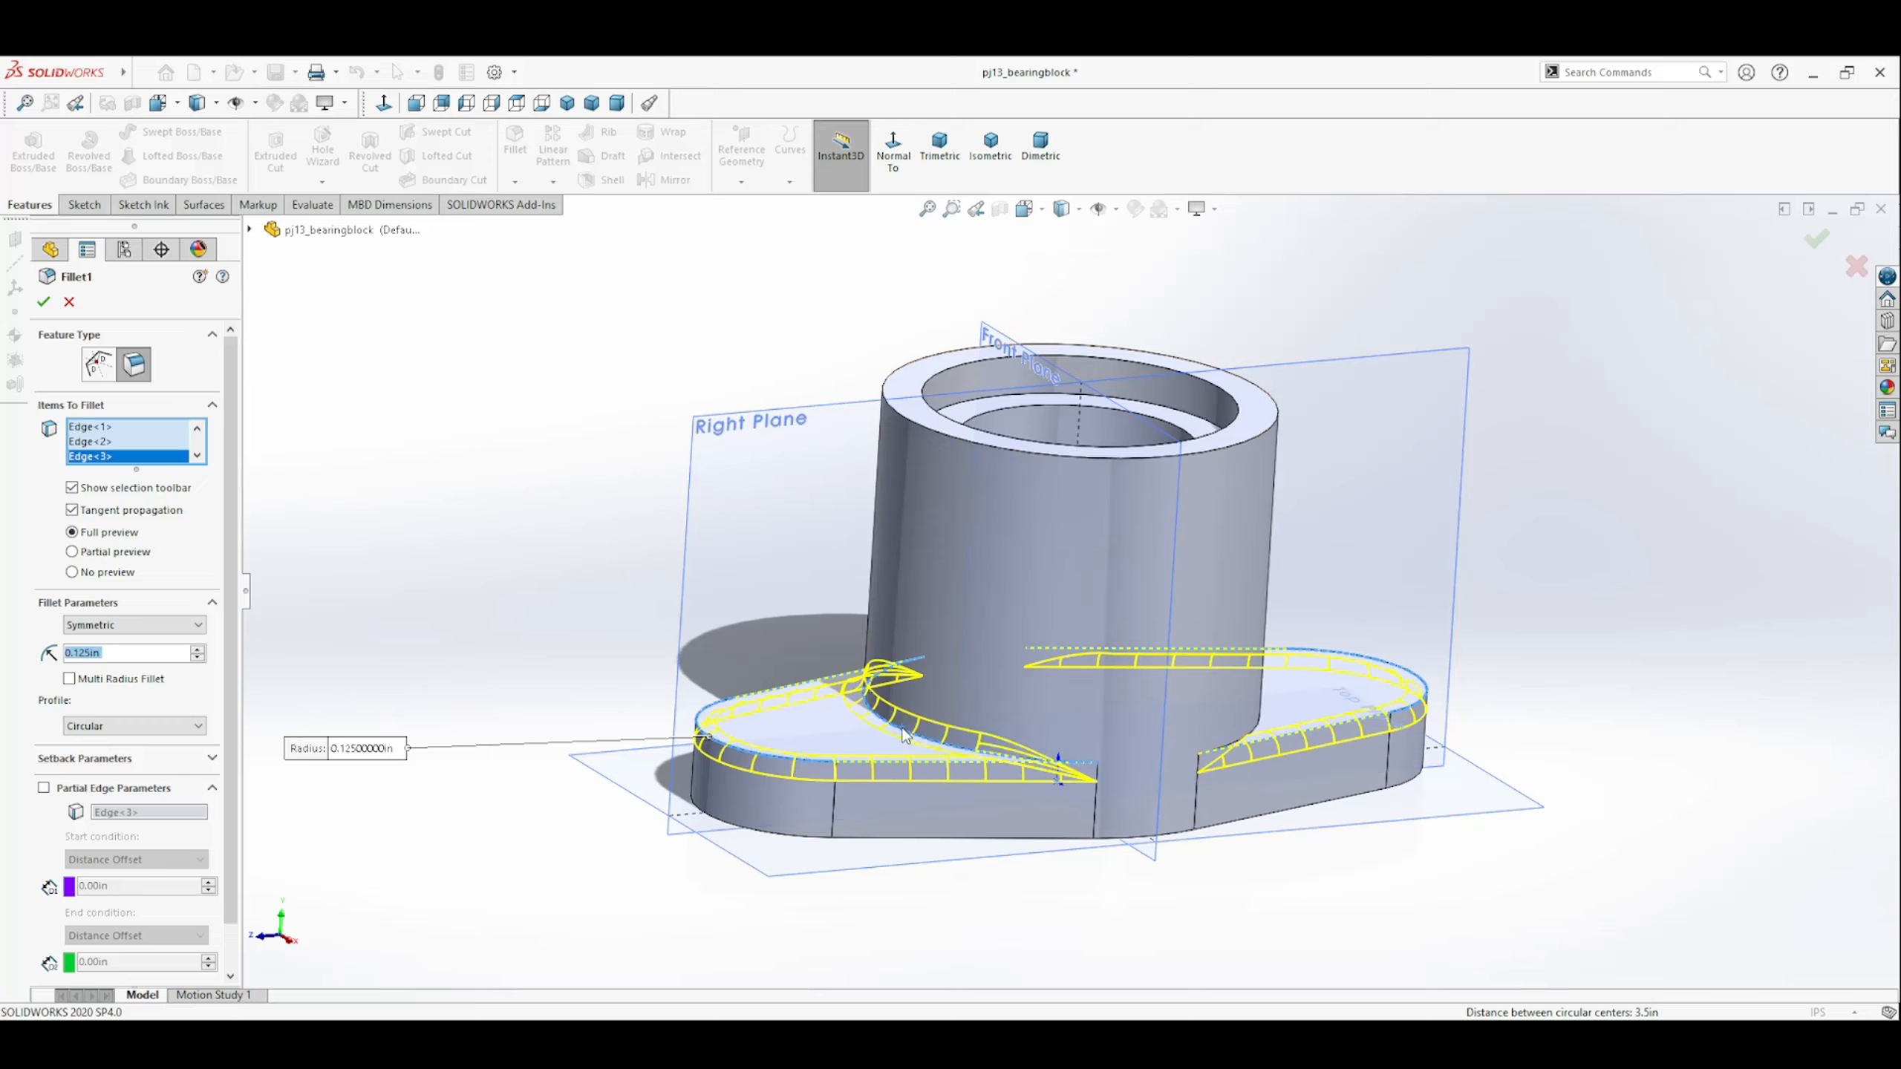
pyautogui.moveTo(1085, 730); pyautogui.dragTo(1123, 764, button='middle')
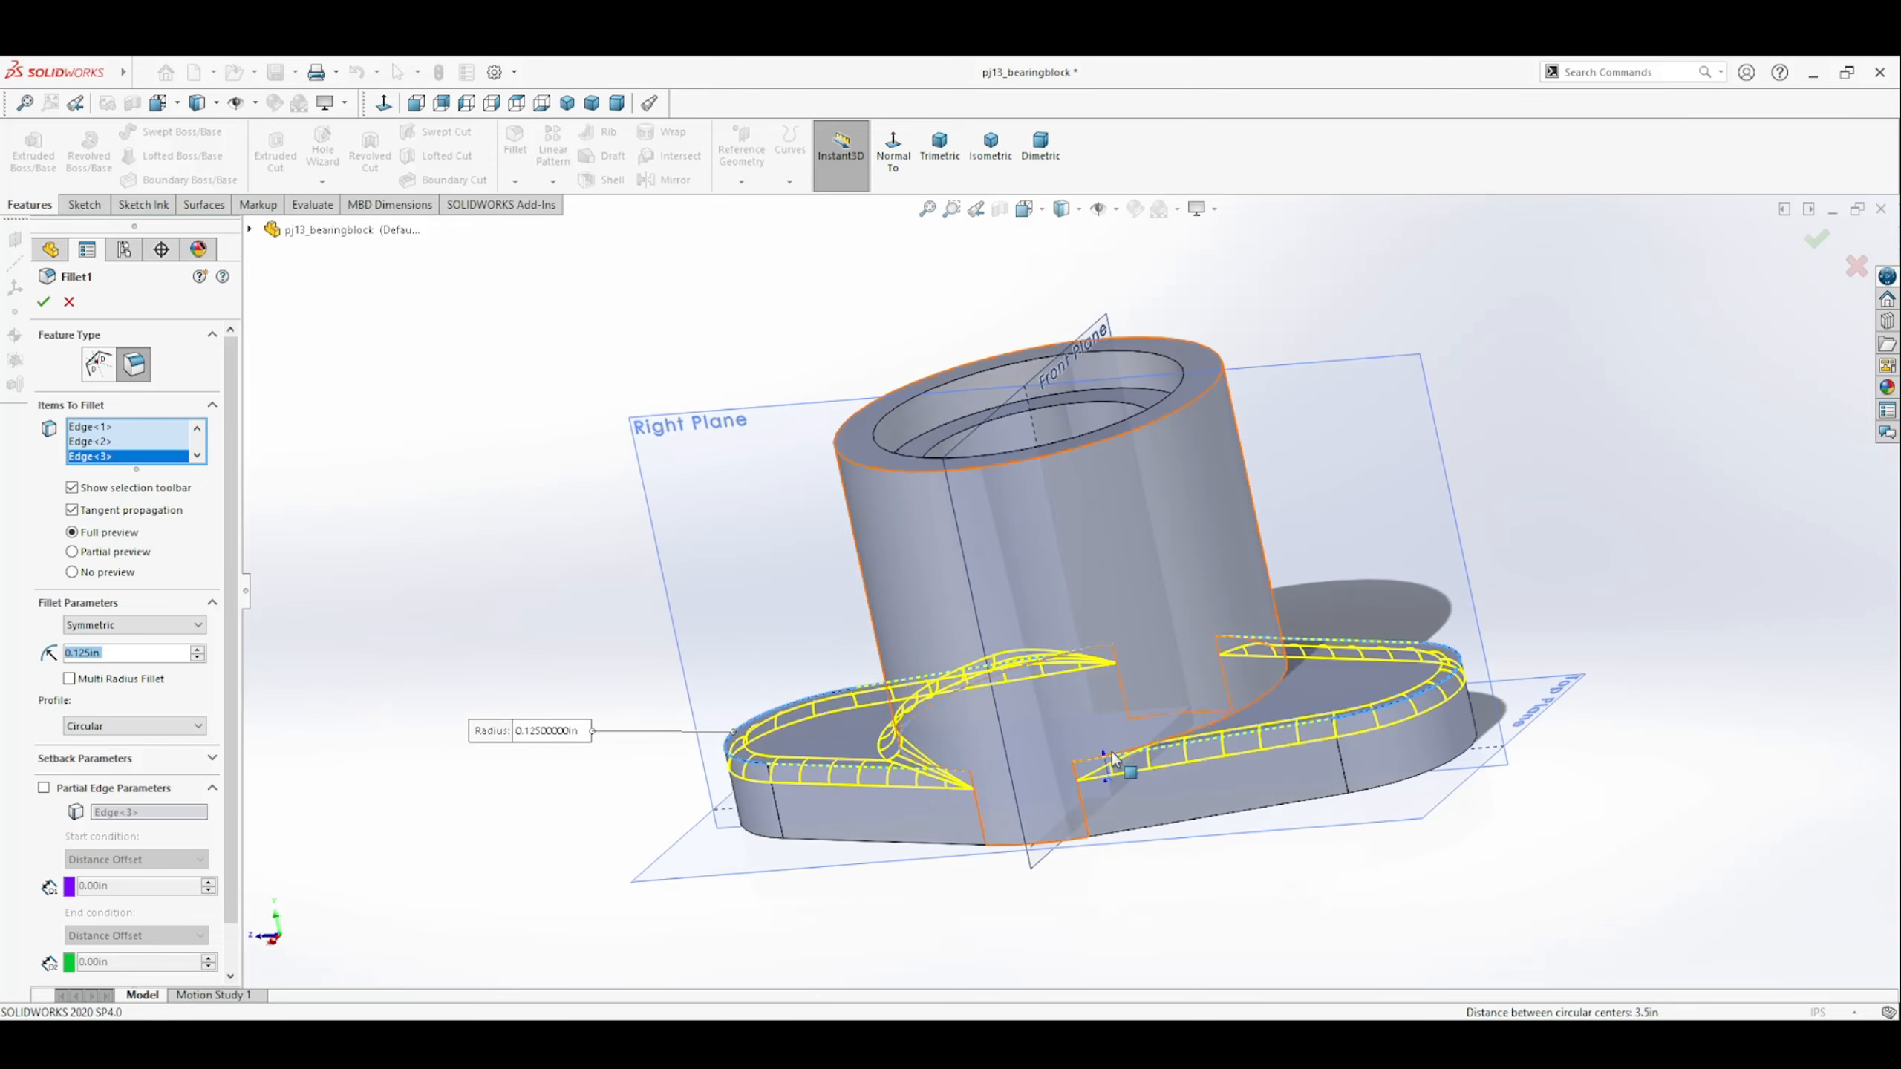
pyautogui.click(1251, 712)
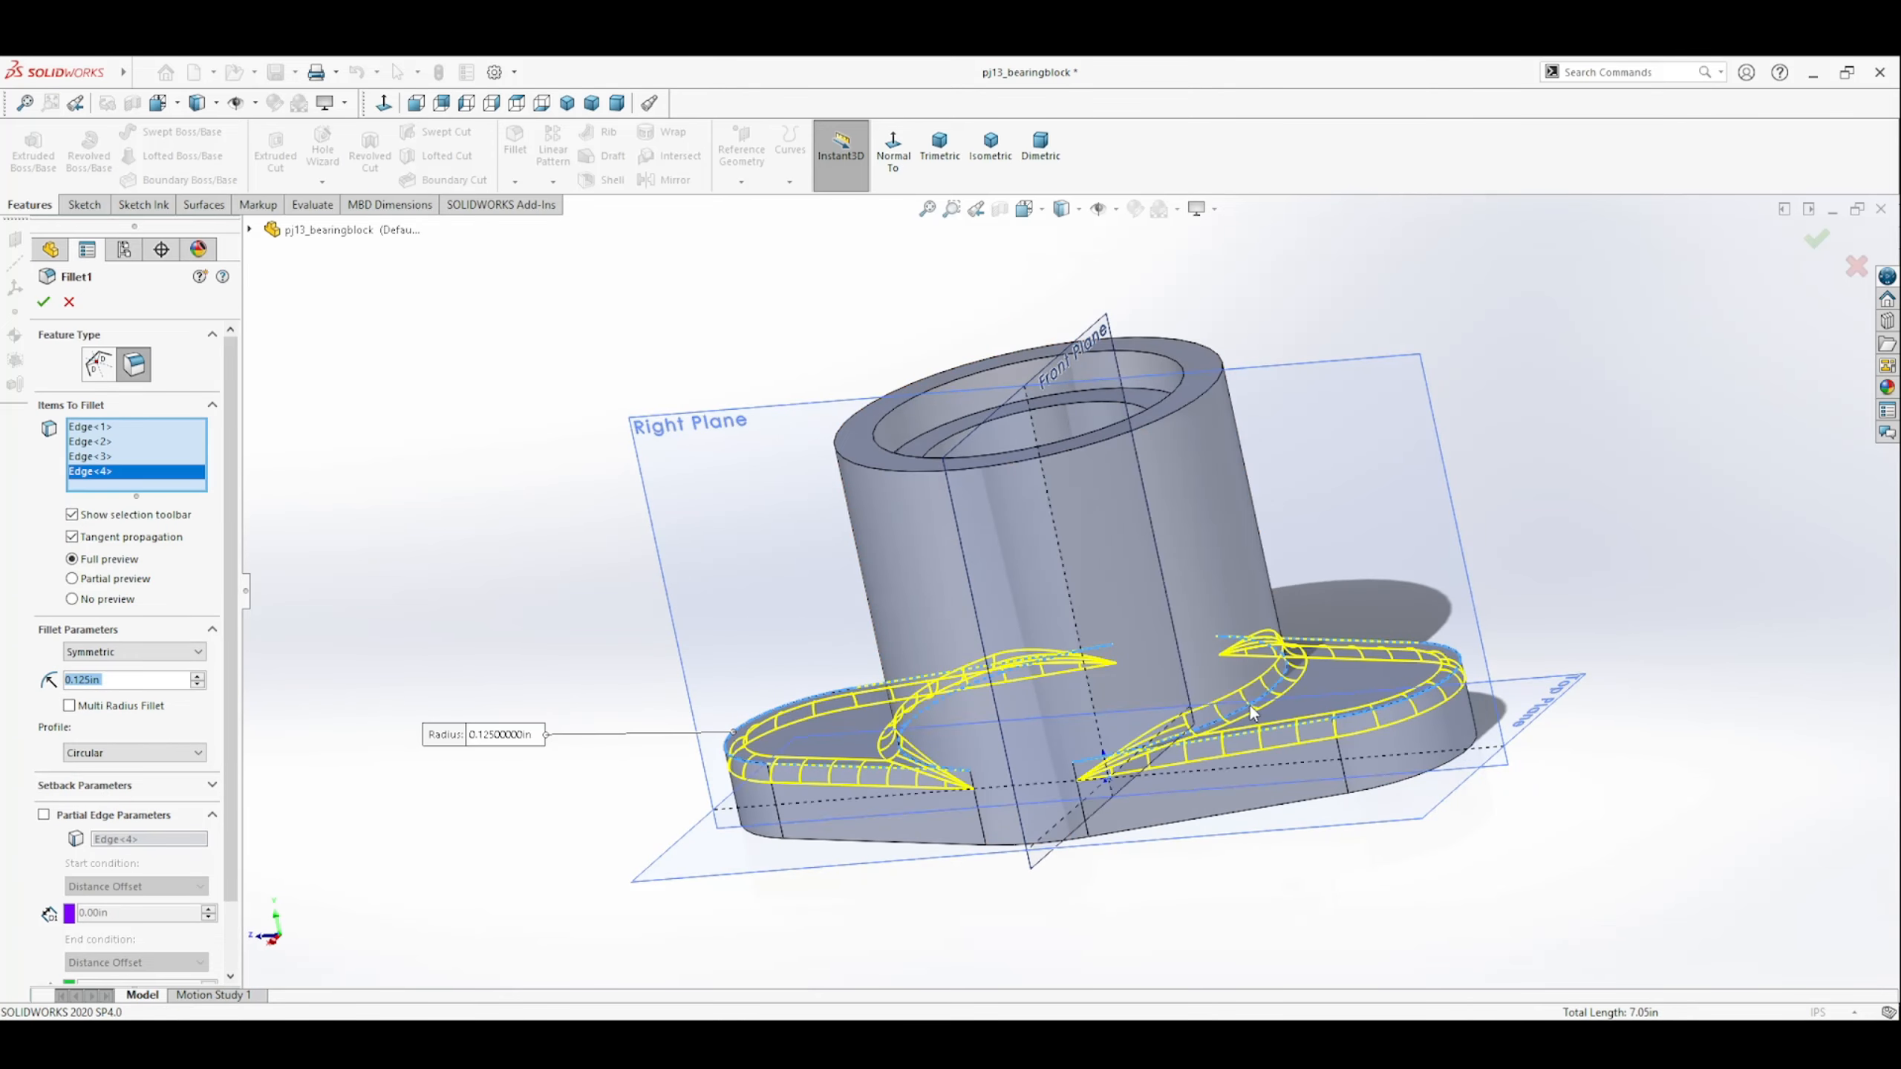
pyautogui.click(45, 301)
# Section the part along the Right Plane and view the cut straight on.
pyautogui.moveTo(600, 752); pyautogui.dragTo(667, 635, button='middle')
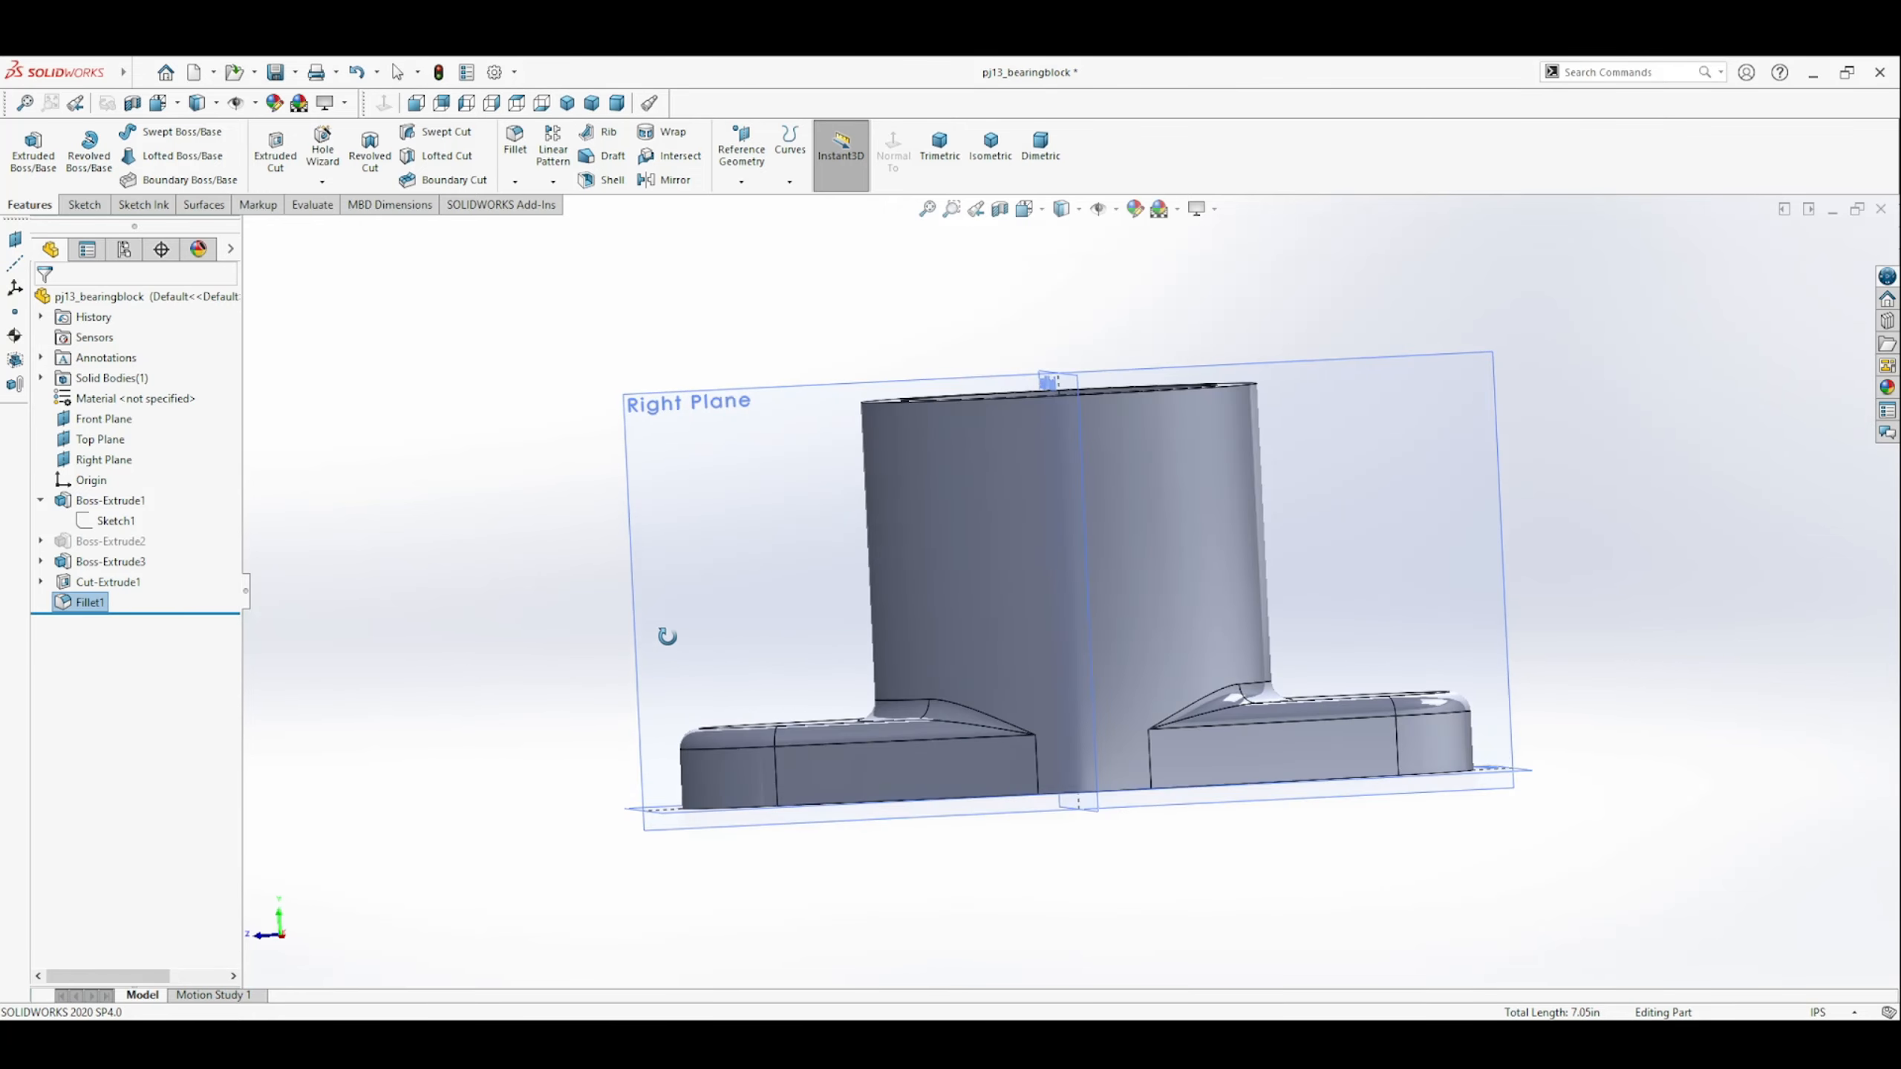
pyautogui.click(761, 535)
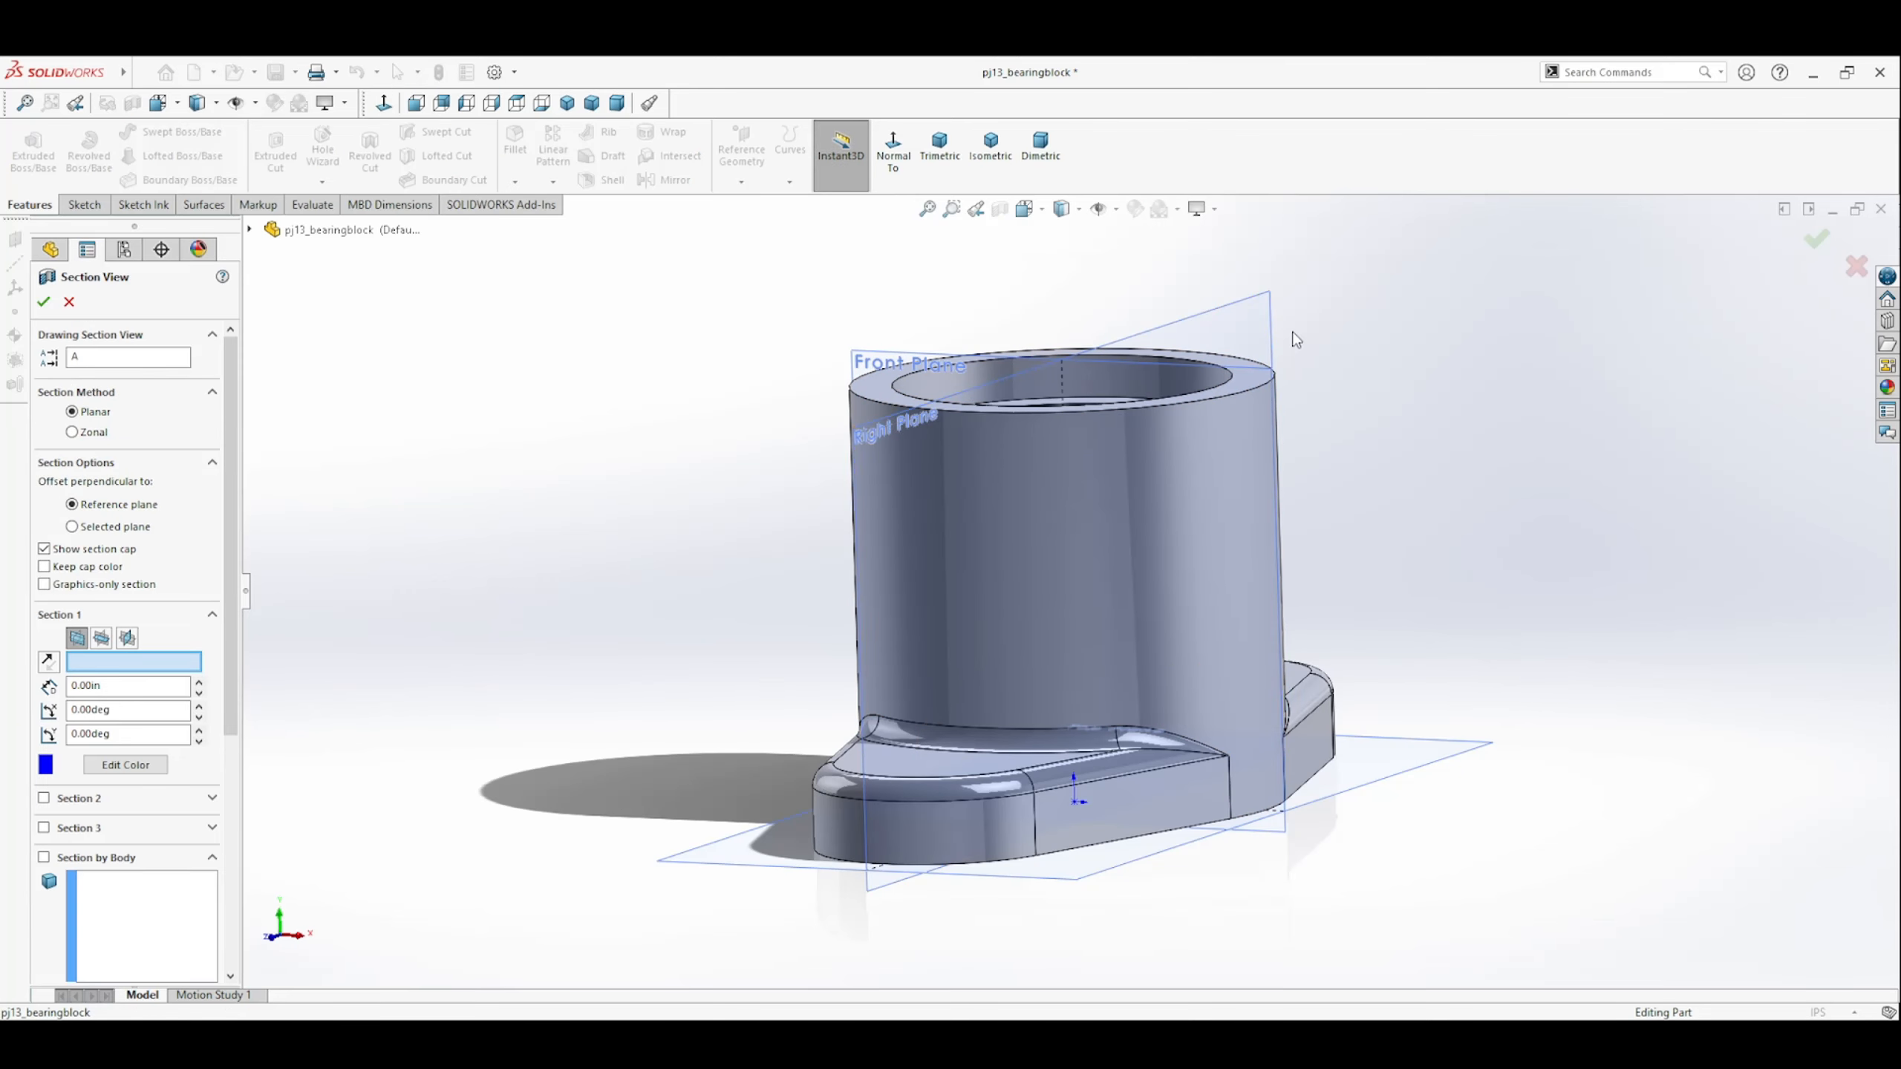
pyautogui.click(1256, 306)
pyautogui.click(43, 302)
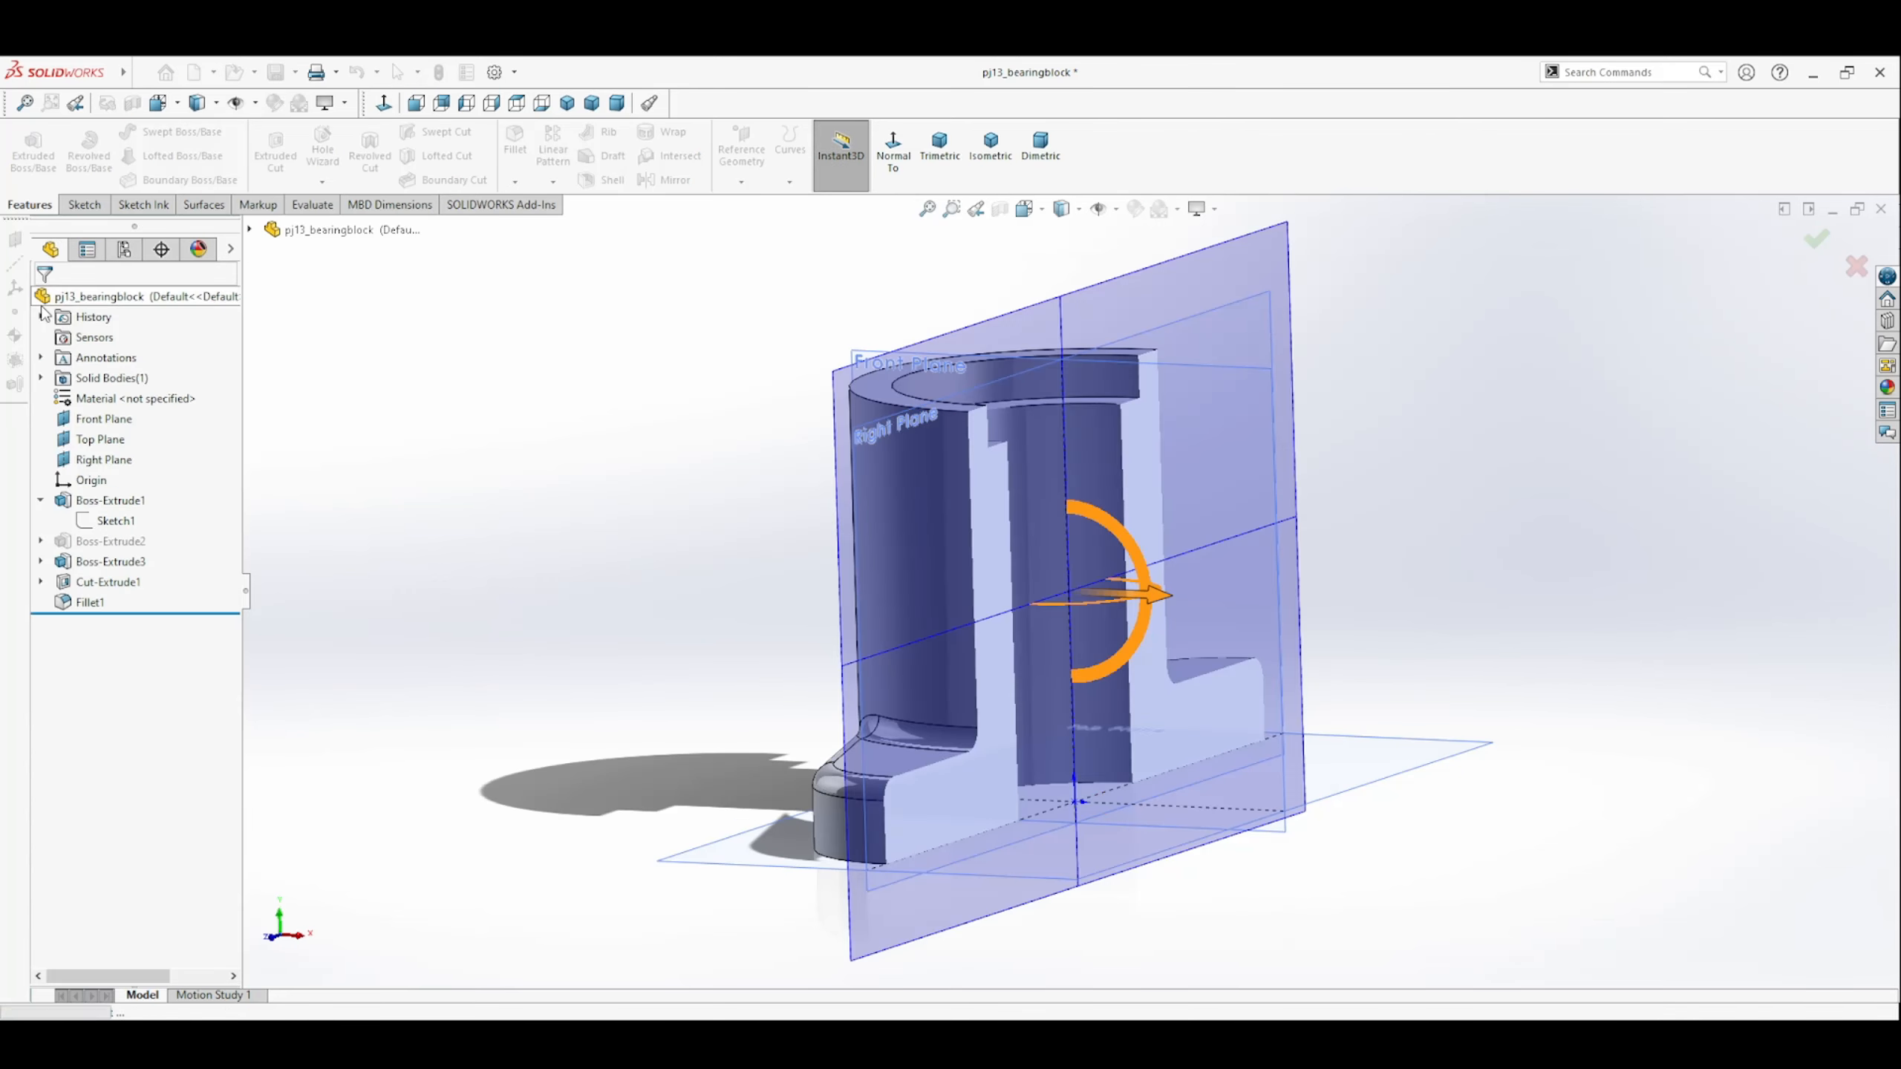
pyautogui.click(1233, 330)
pyautogui.click(893, 148)
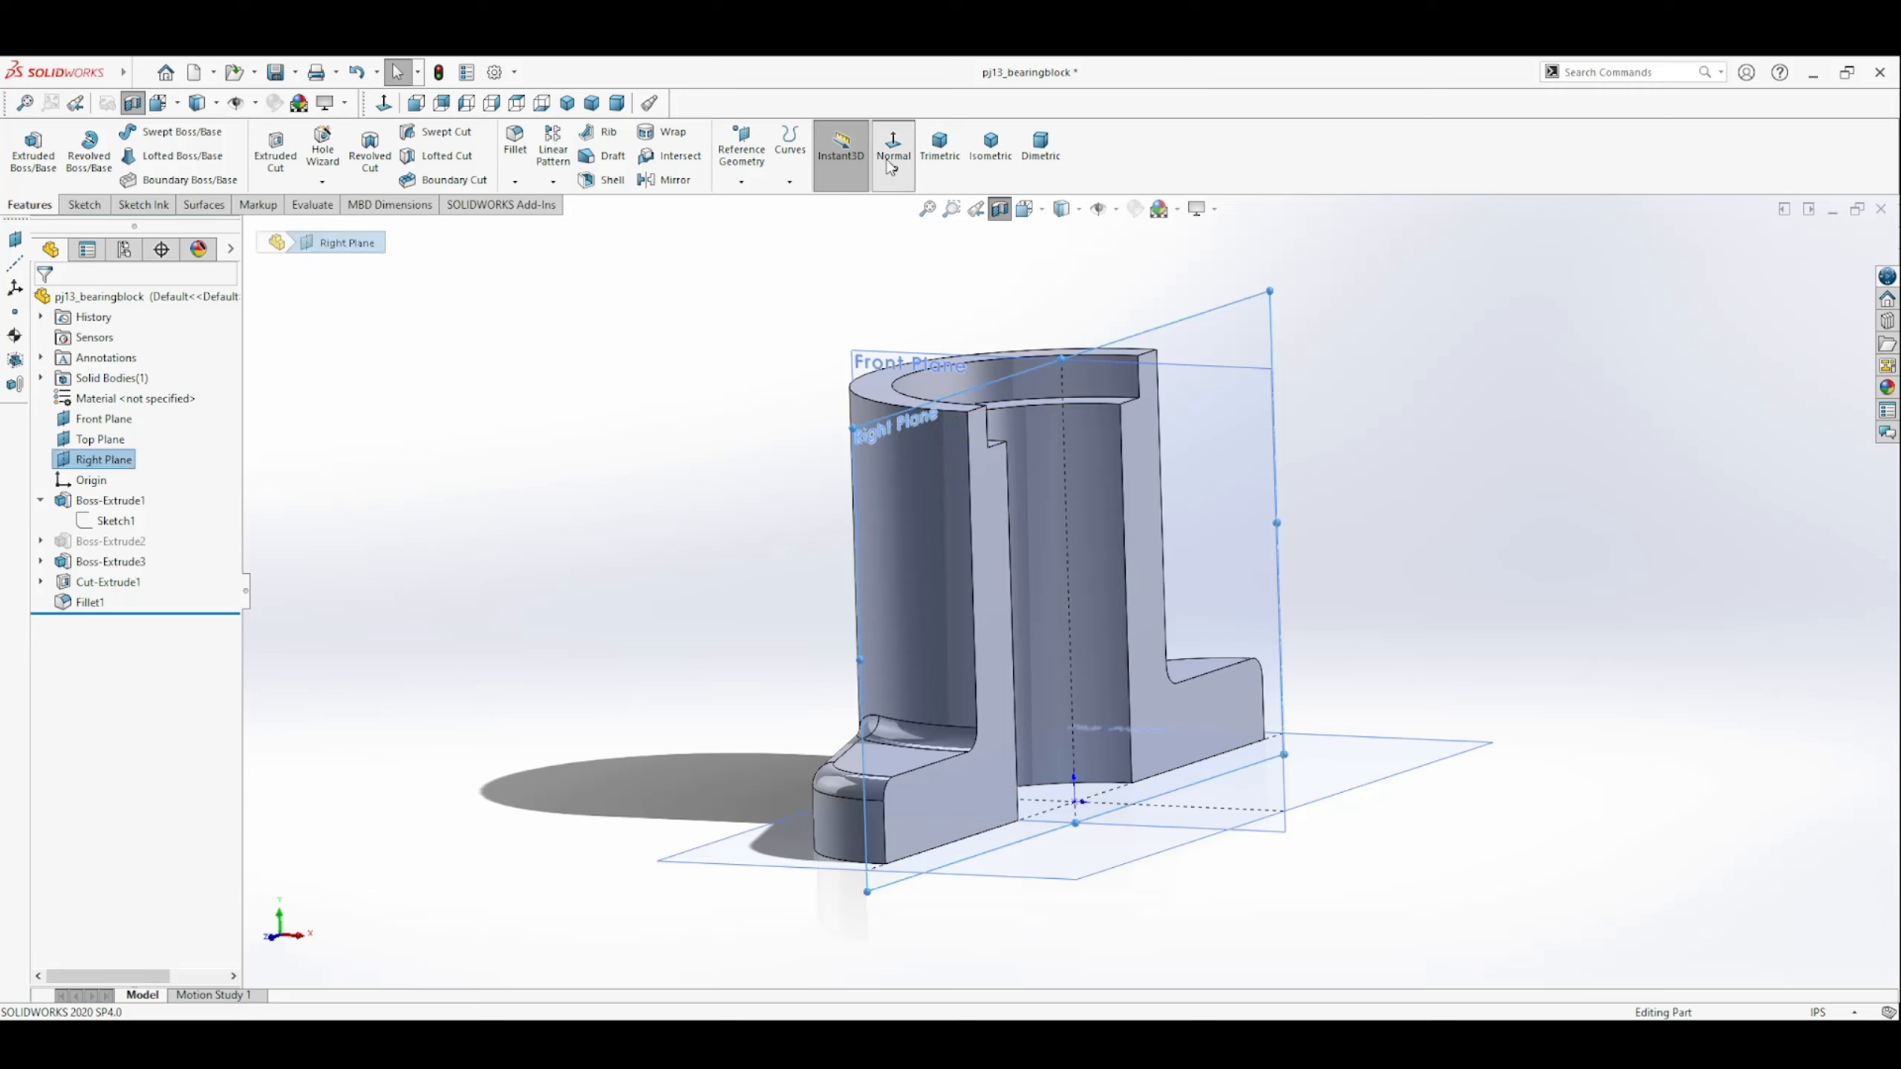
pyautogui.click(1574, 589)
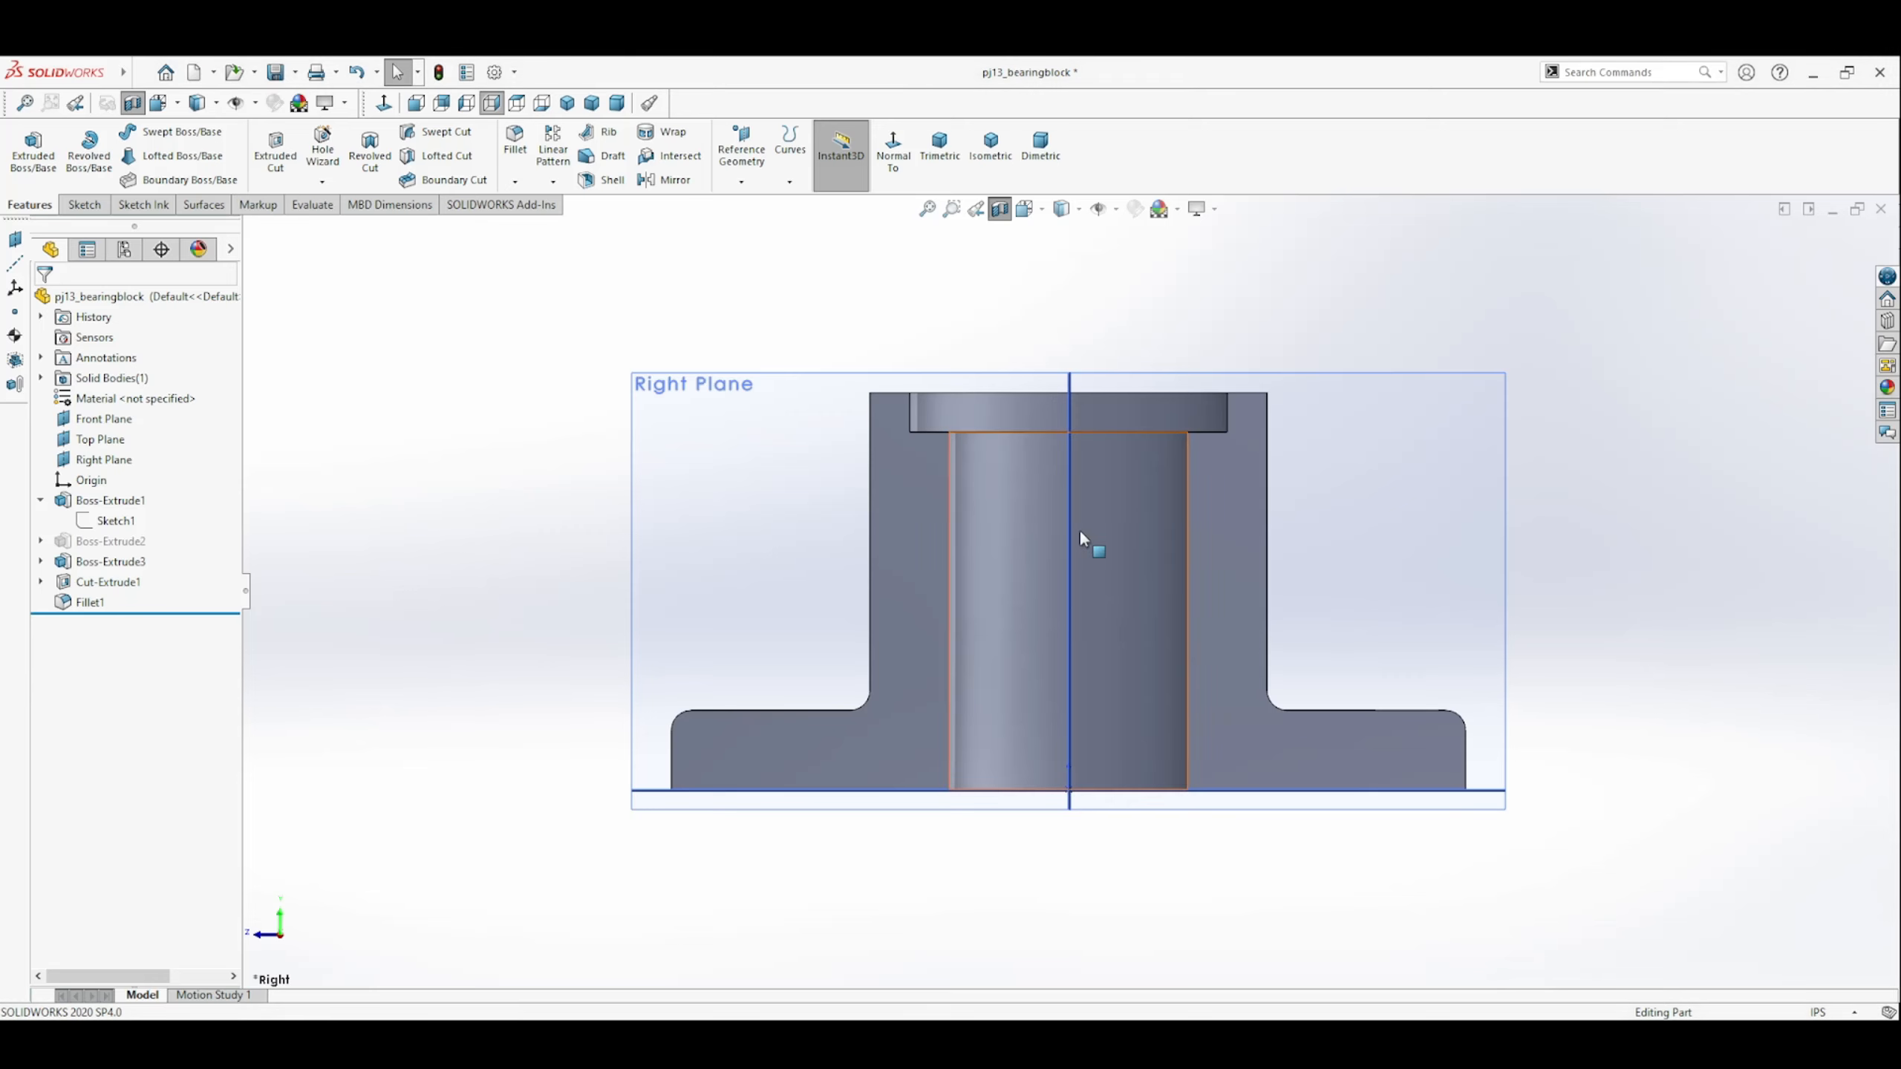
# Check the section with hidden lines shown, and return to the shaded, unsectioned part in trimetric view.
pyautogui.click(1078, 212)
pyautogui.click(1062, 313)
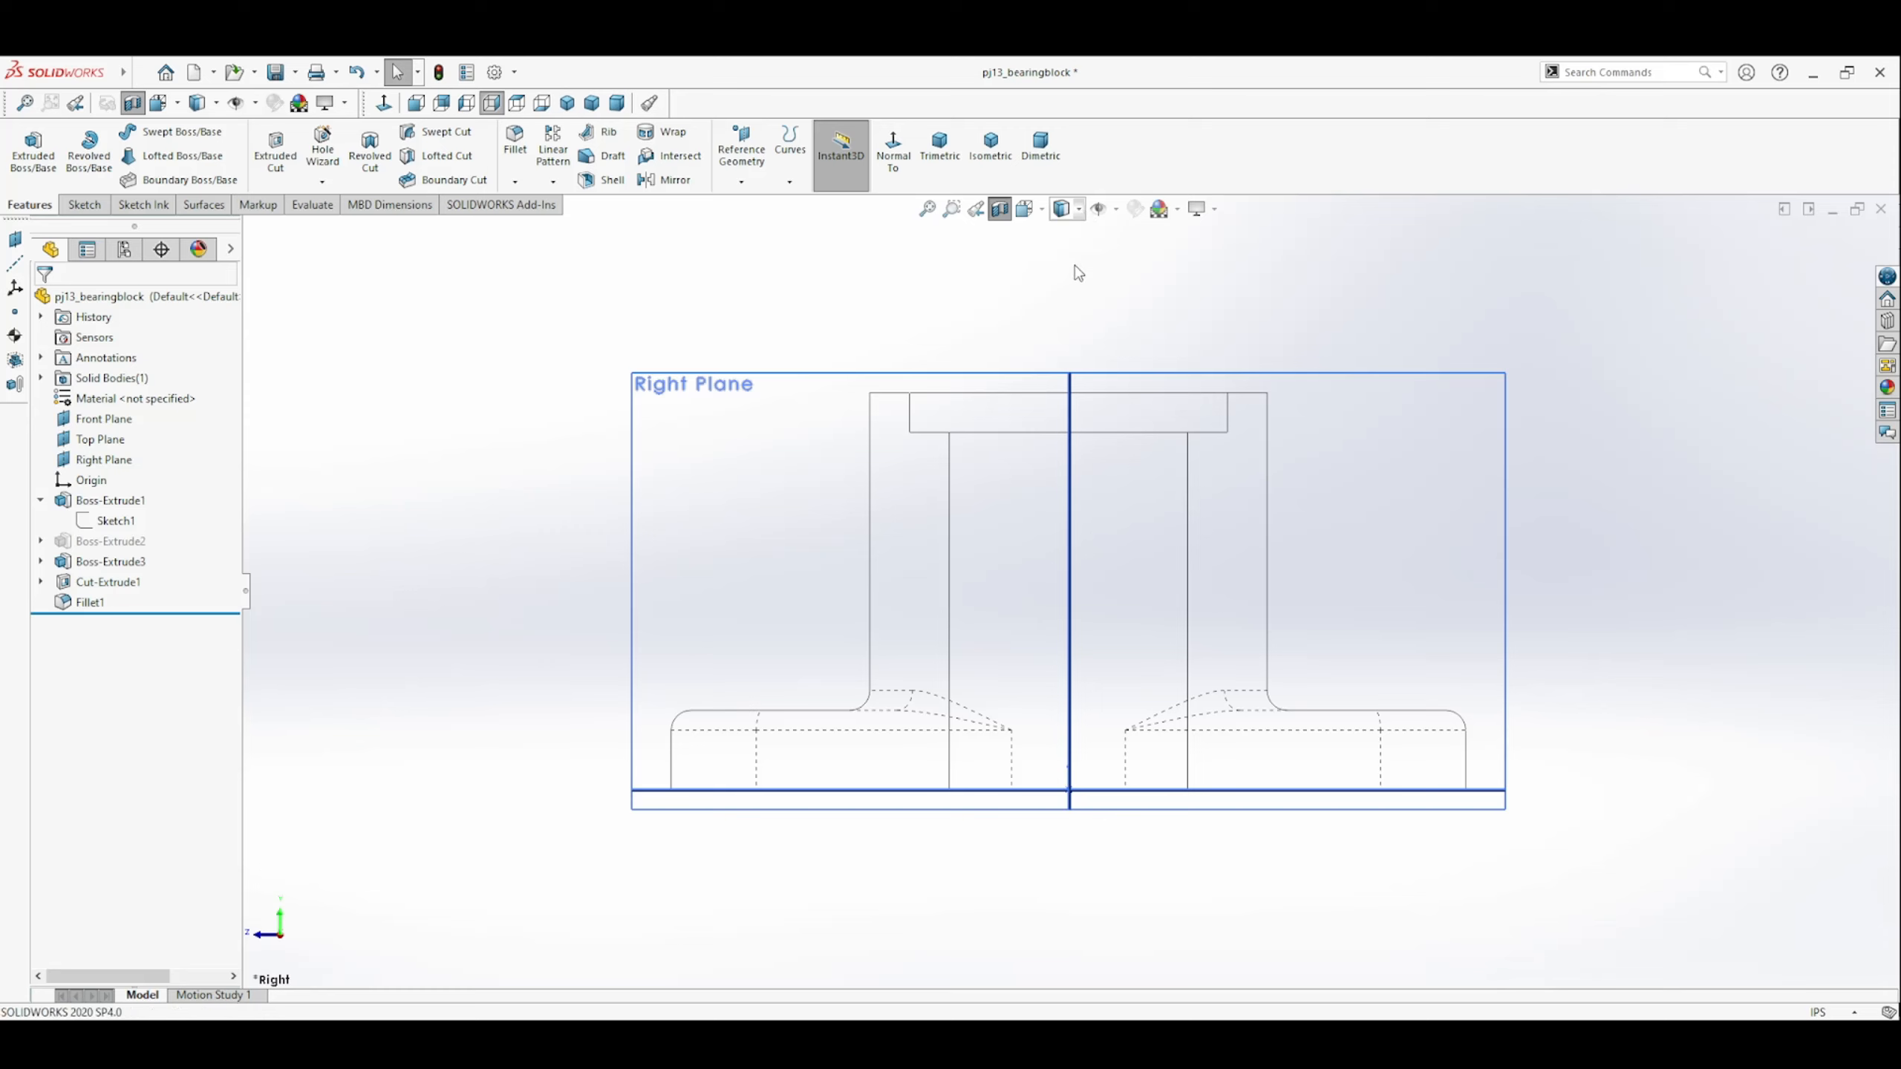
pyautogui.click(1068, 235)
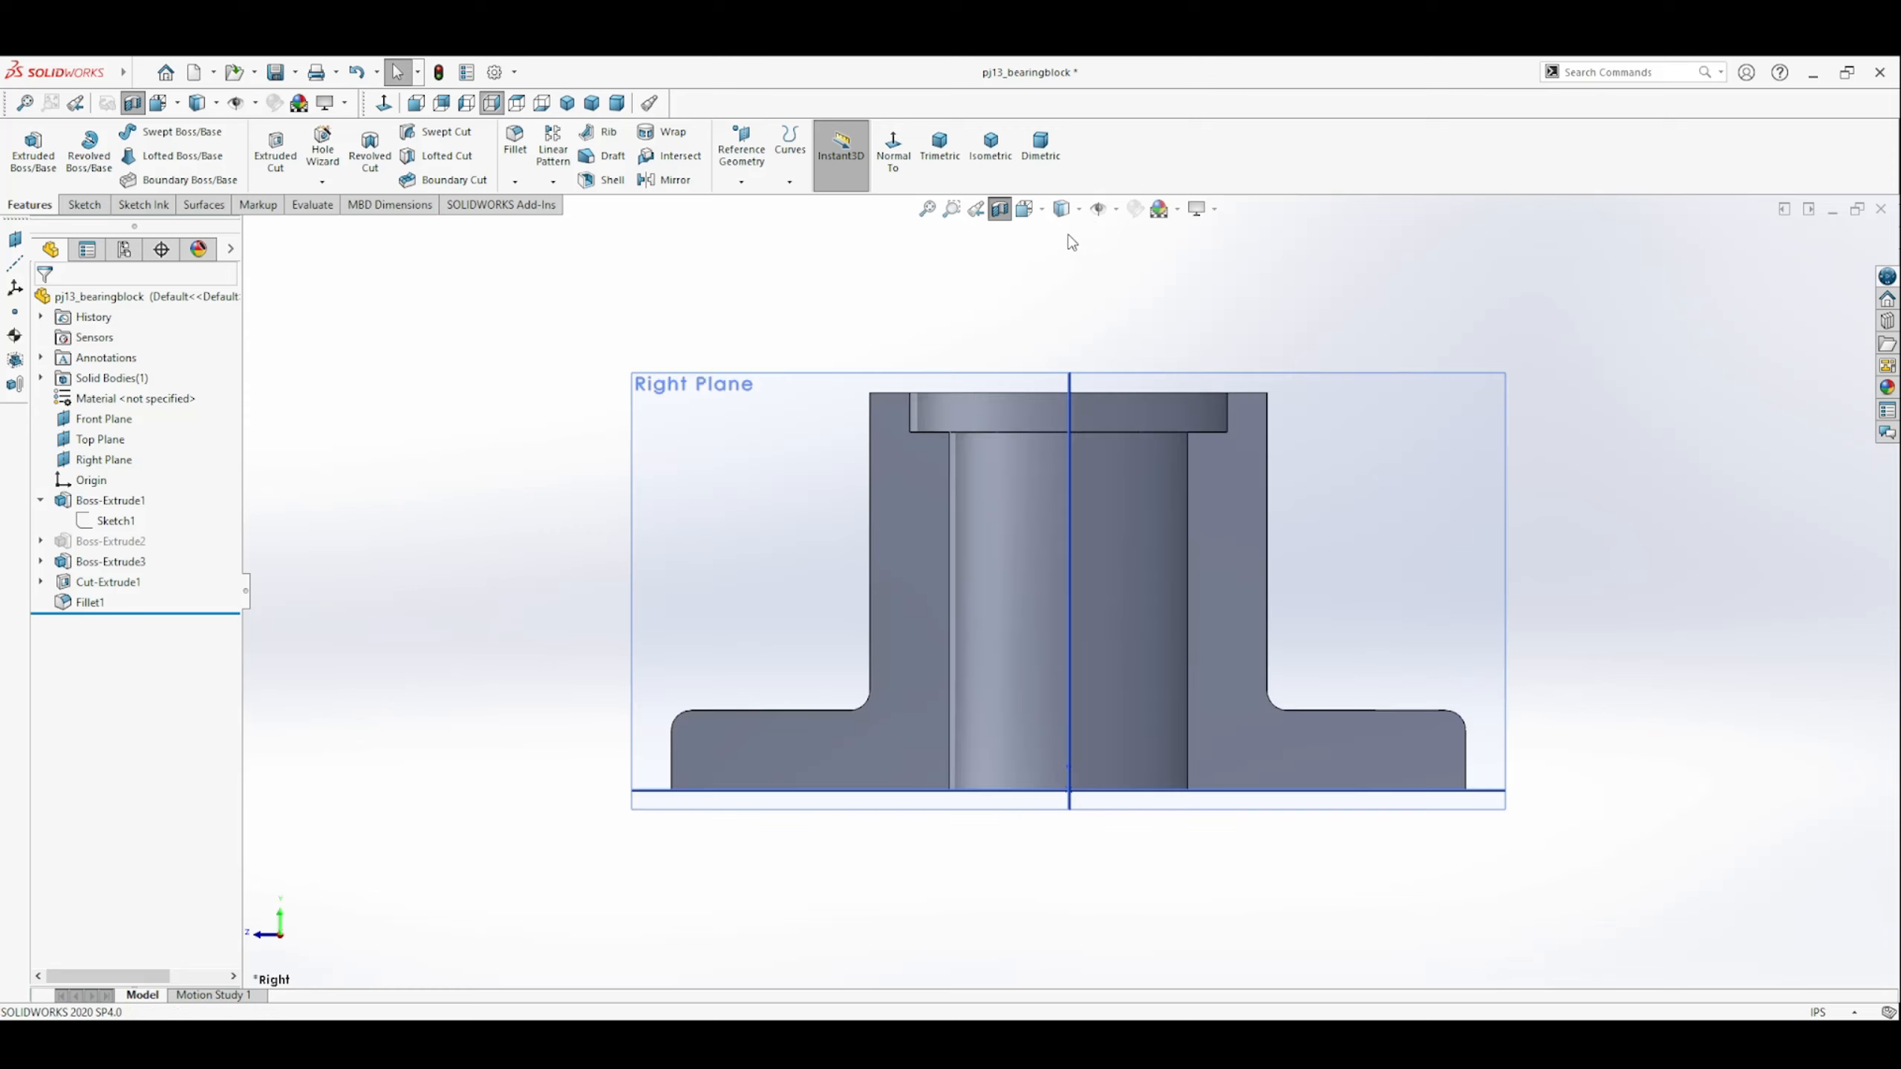
pyautogui.click(1002, 212)
pyautogui.click(940, 150)
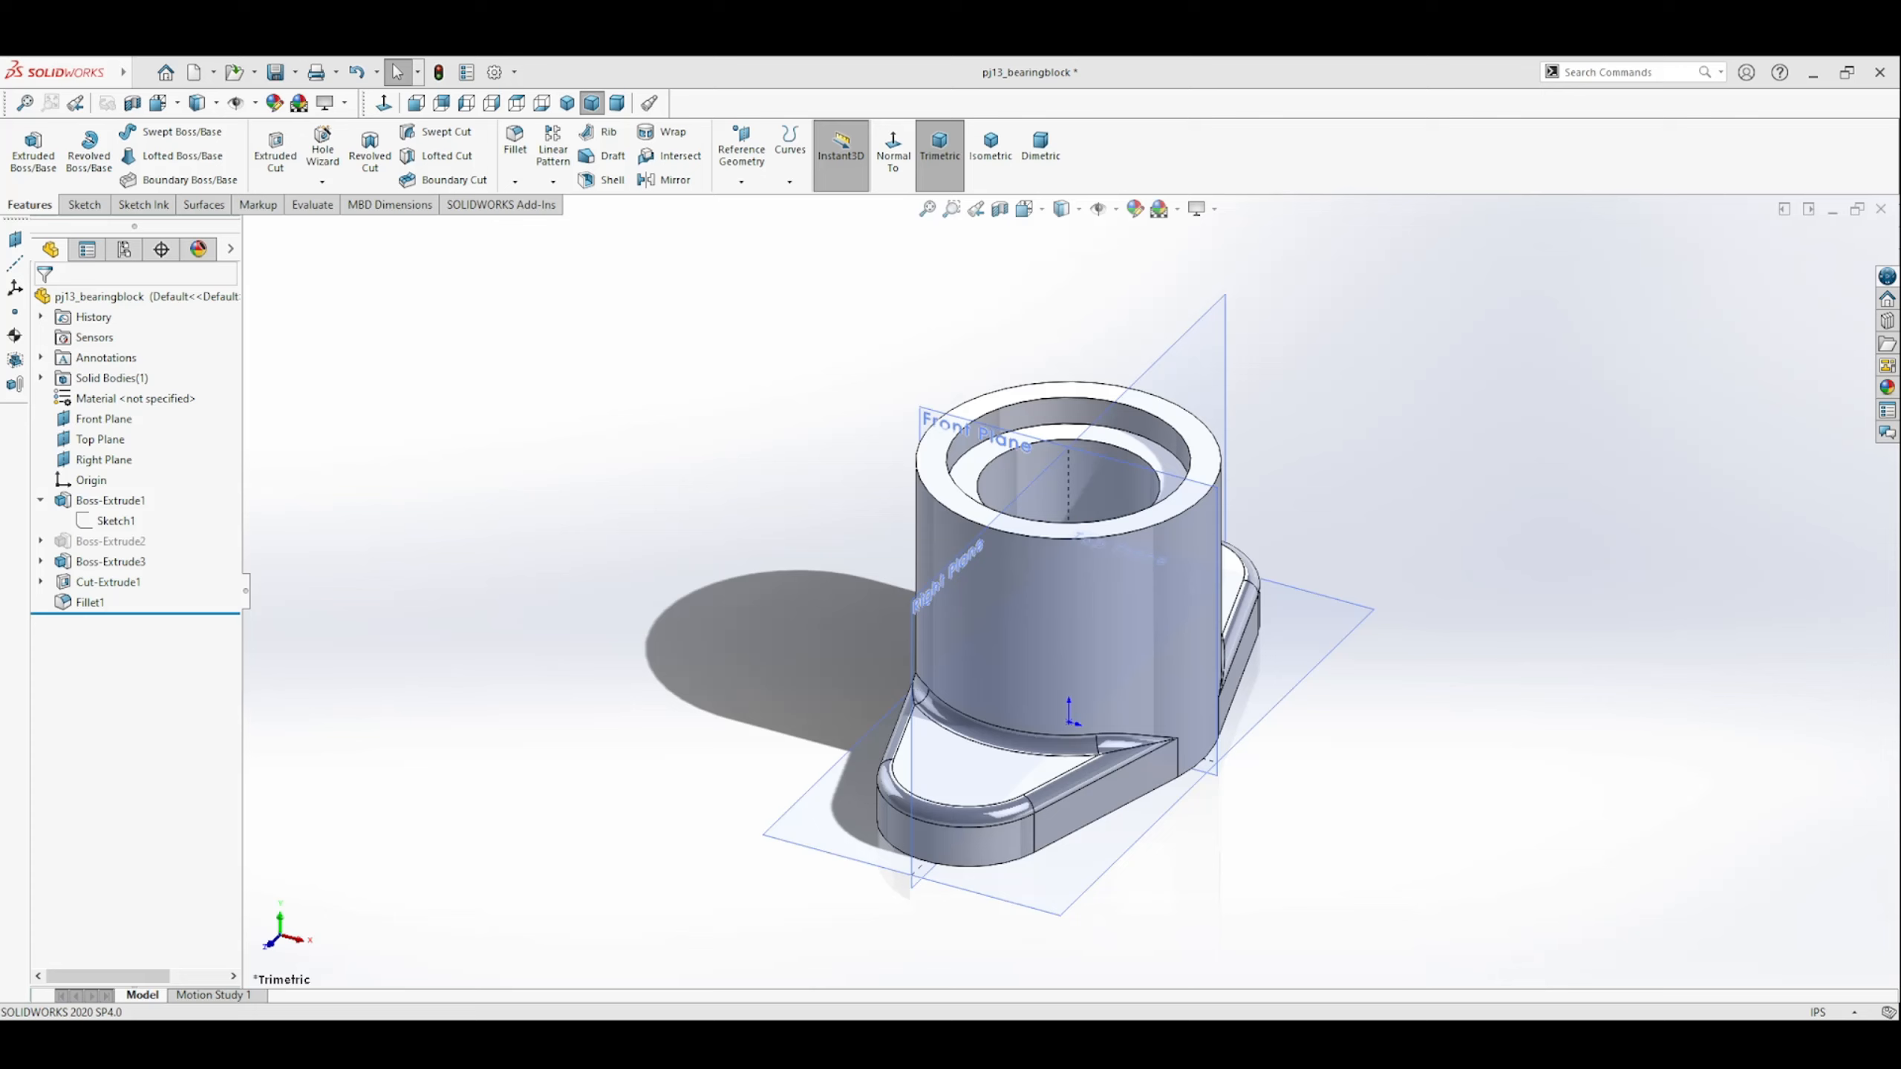
# Set up a Hole Wizard counterbore on the plate's upper face for an ANSI Inch Pan Slot Head screw, size 3/8, Through All.
pyautogui.moveTo(915, 787); pyautogui.dragTo(980, 827, button='middle')
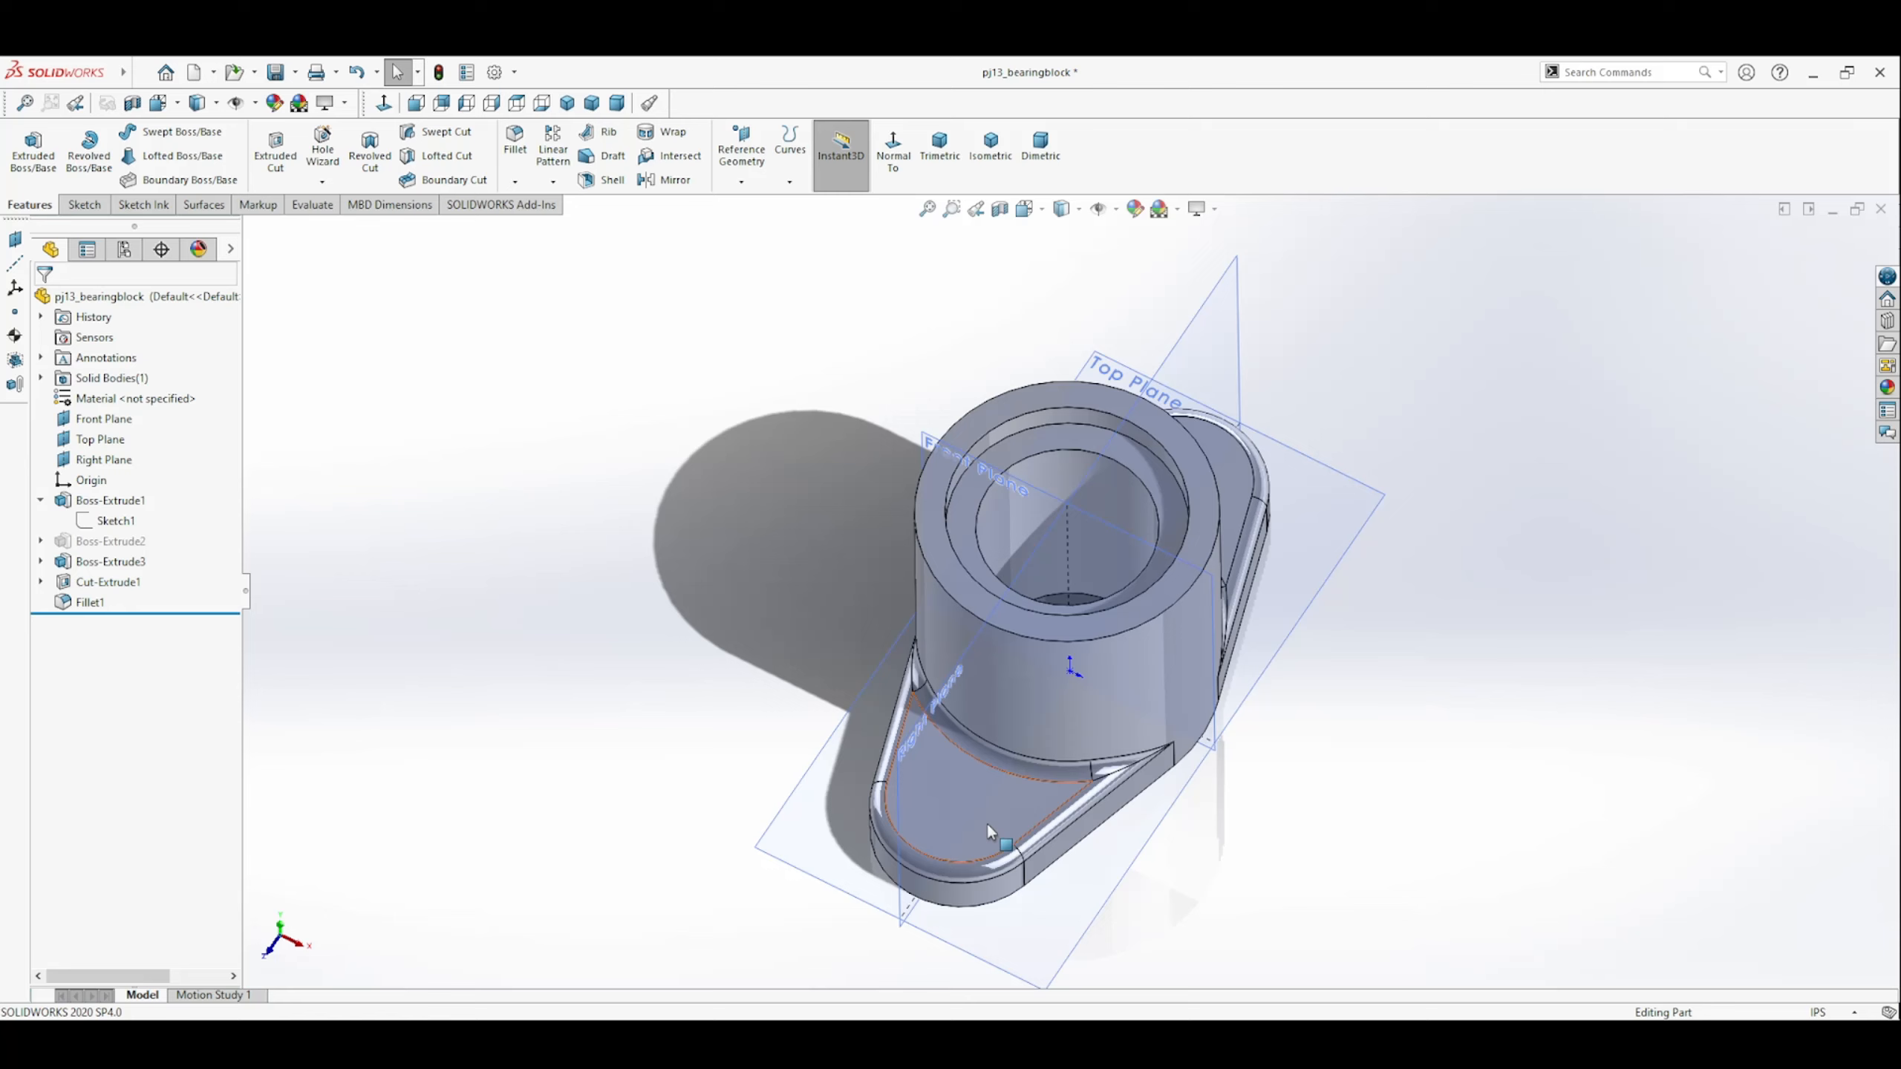
pyautogui.click(986, 821)
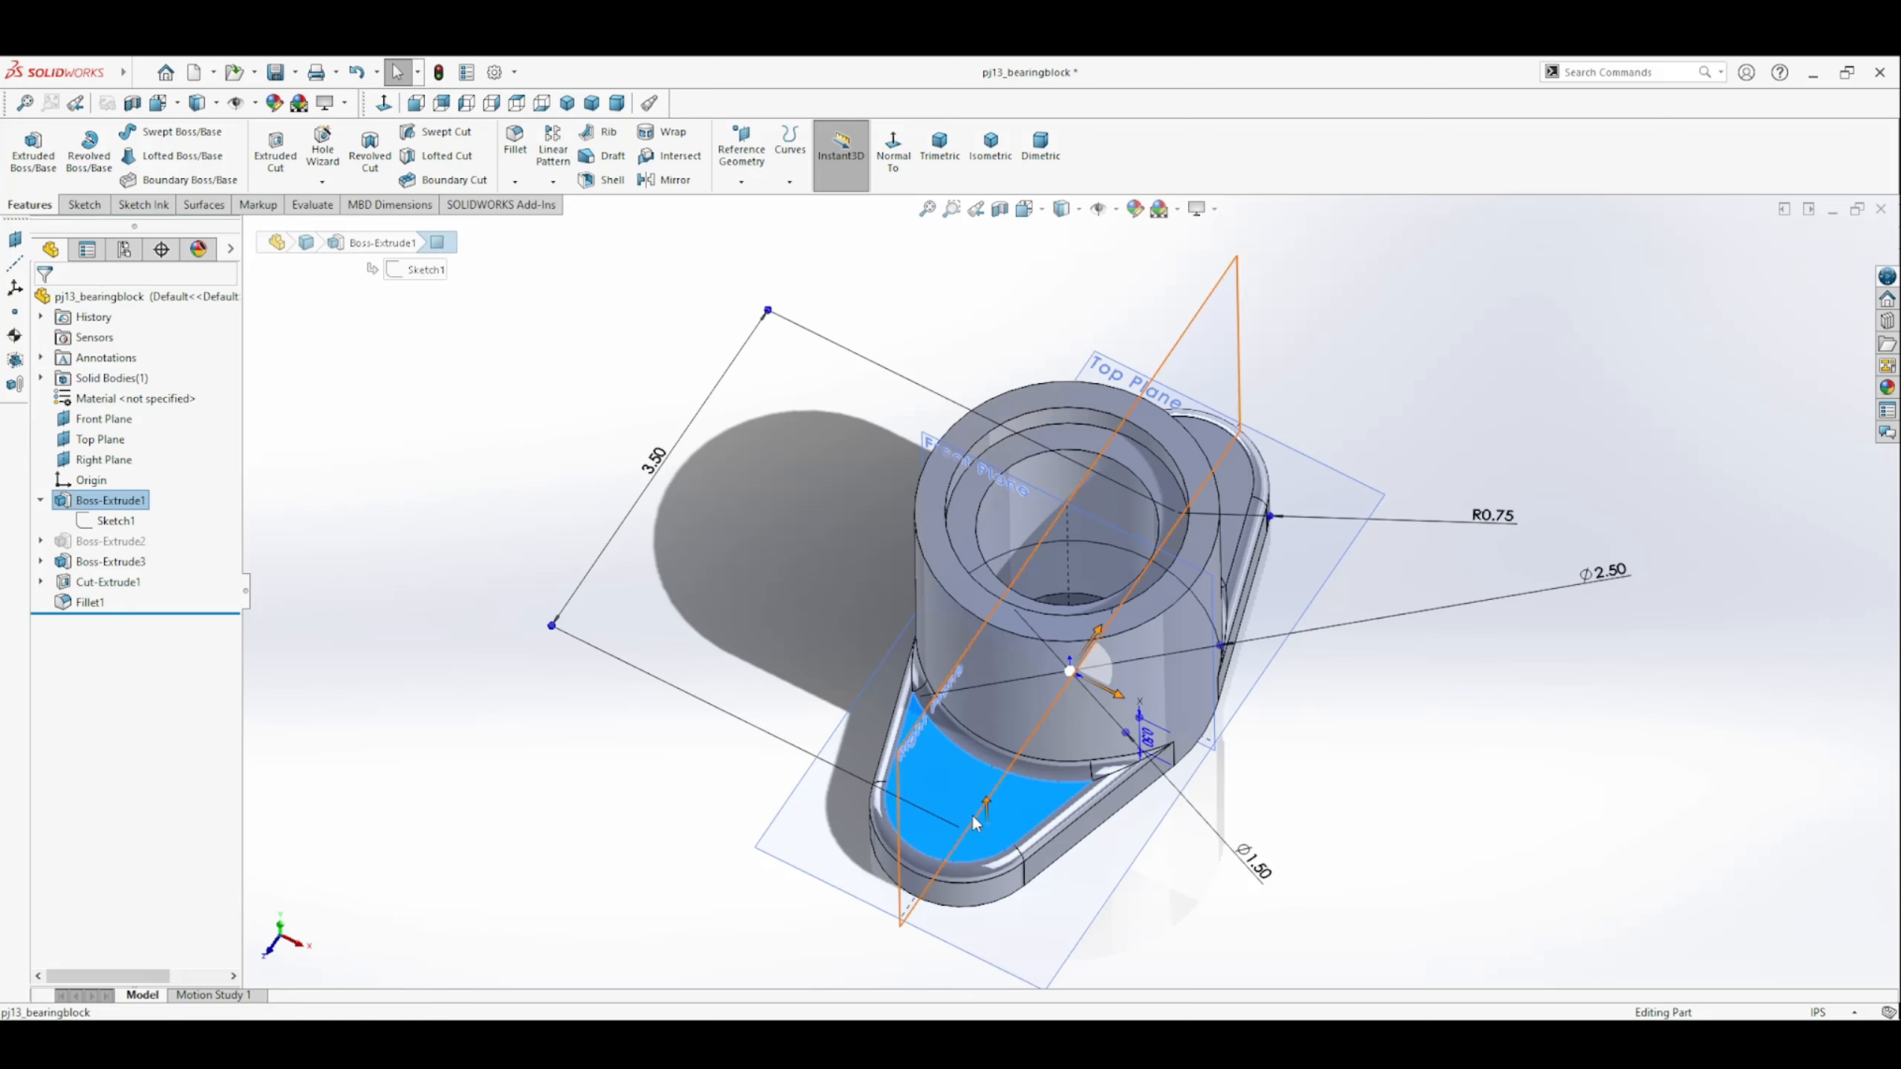
pyautogui.click(897, 155)
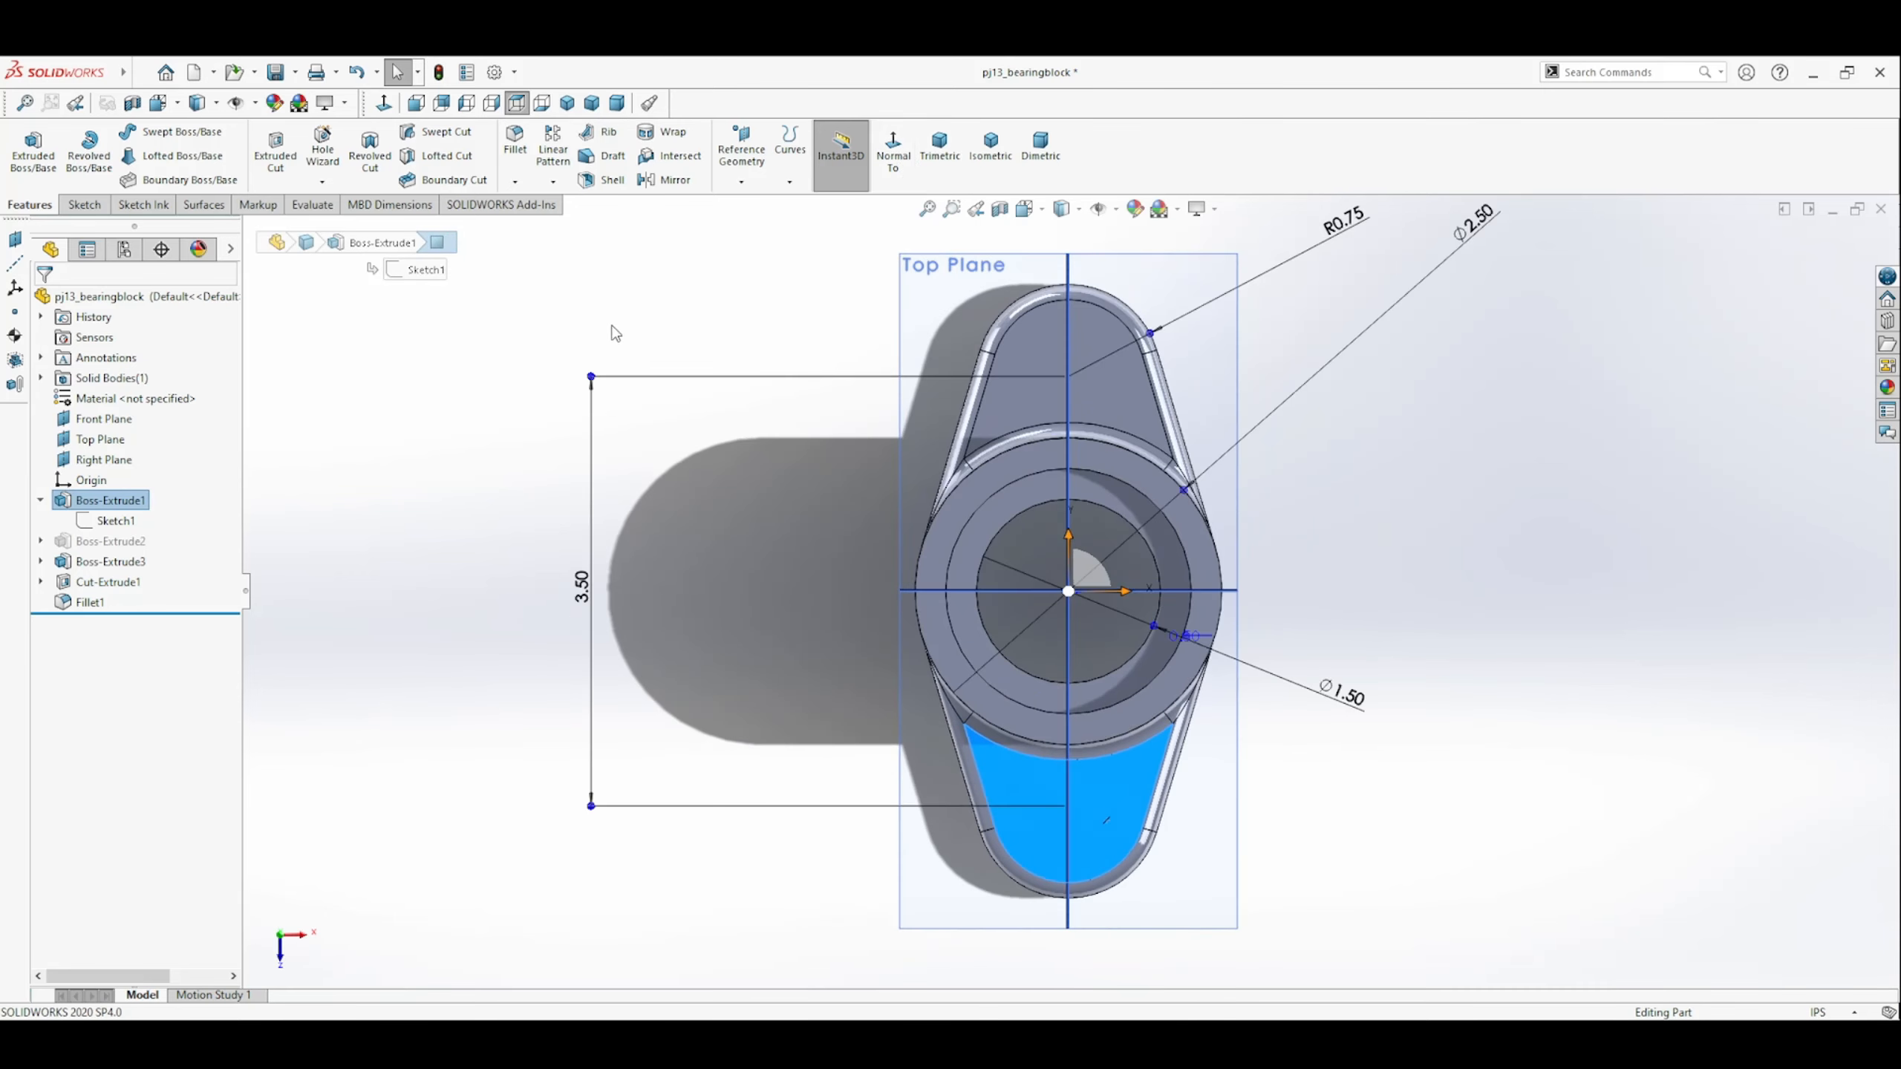
pyautogui.click(323, 153)
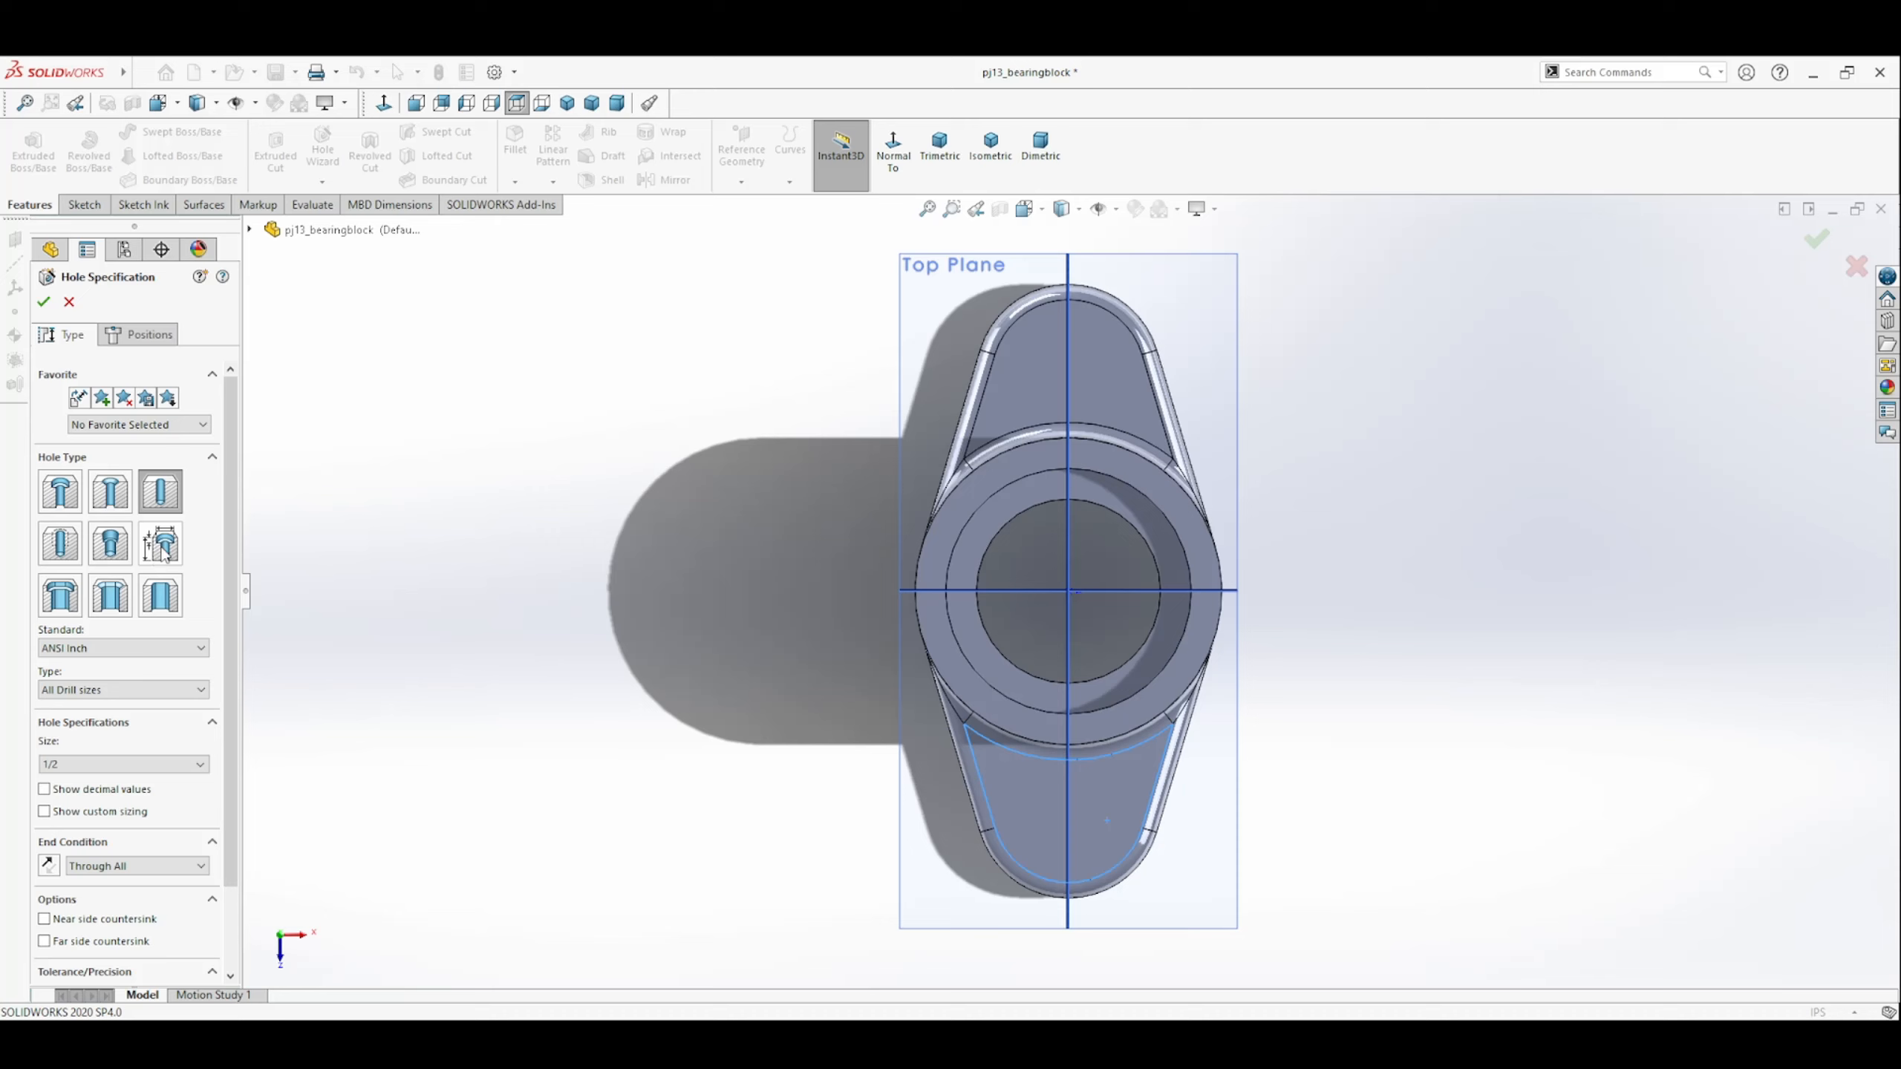
pyautogui.click(60, 494)
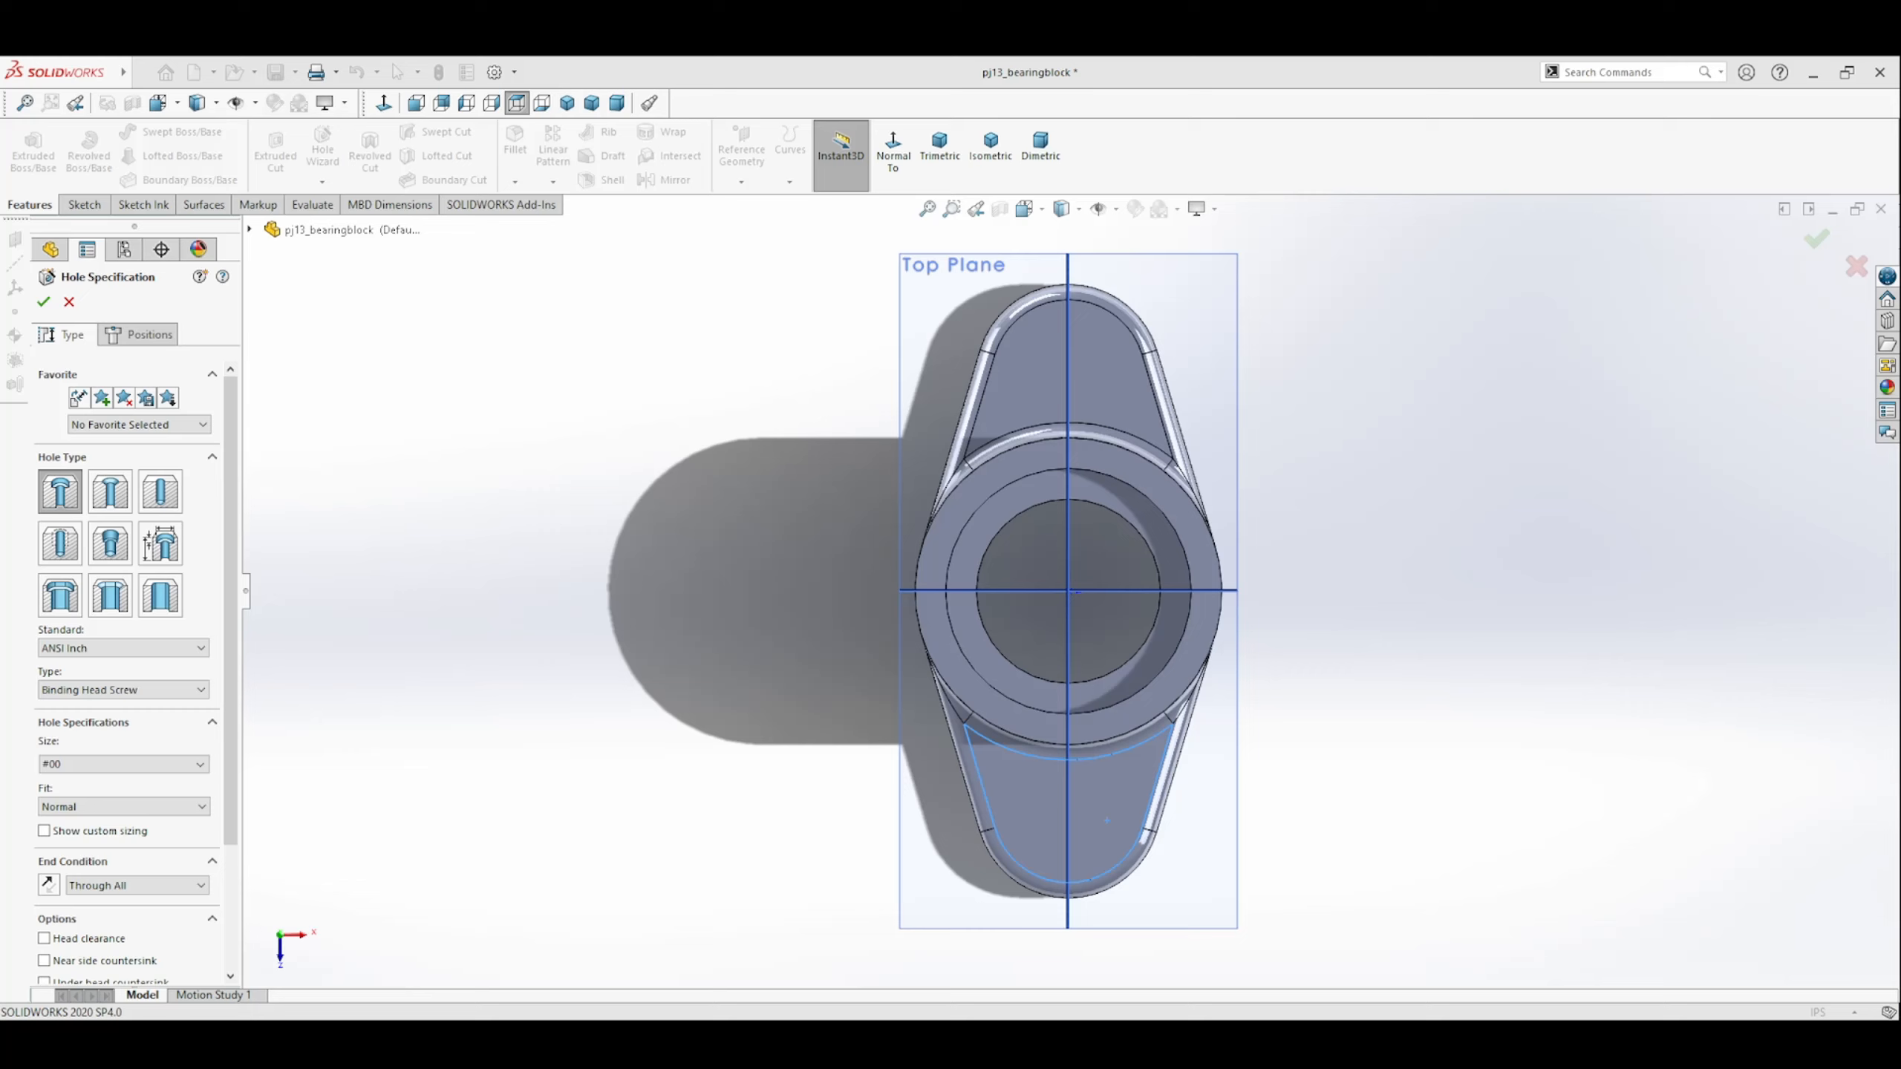
pyautogui.click(1106, 821)
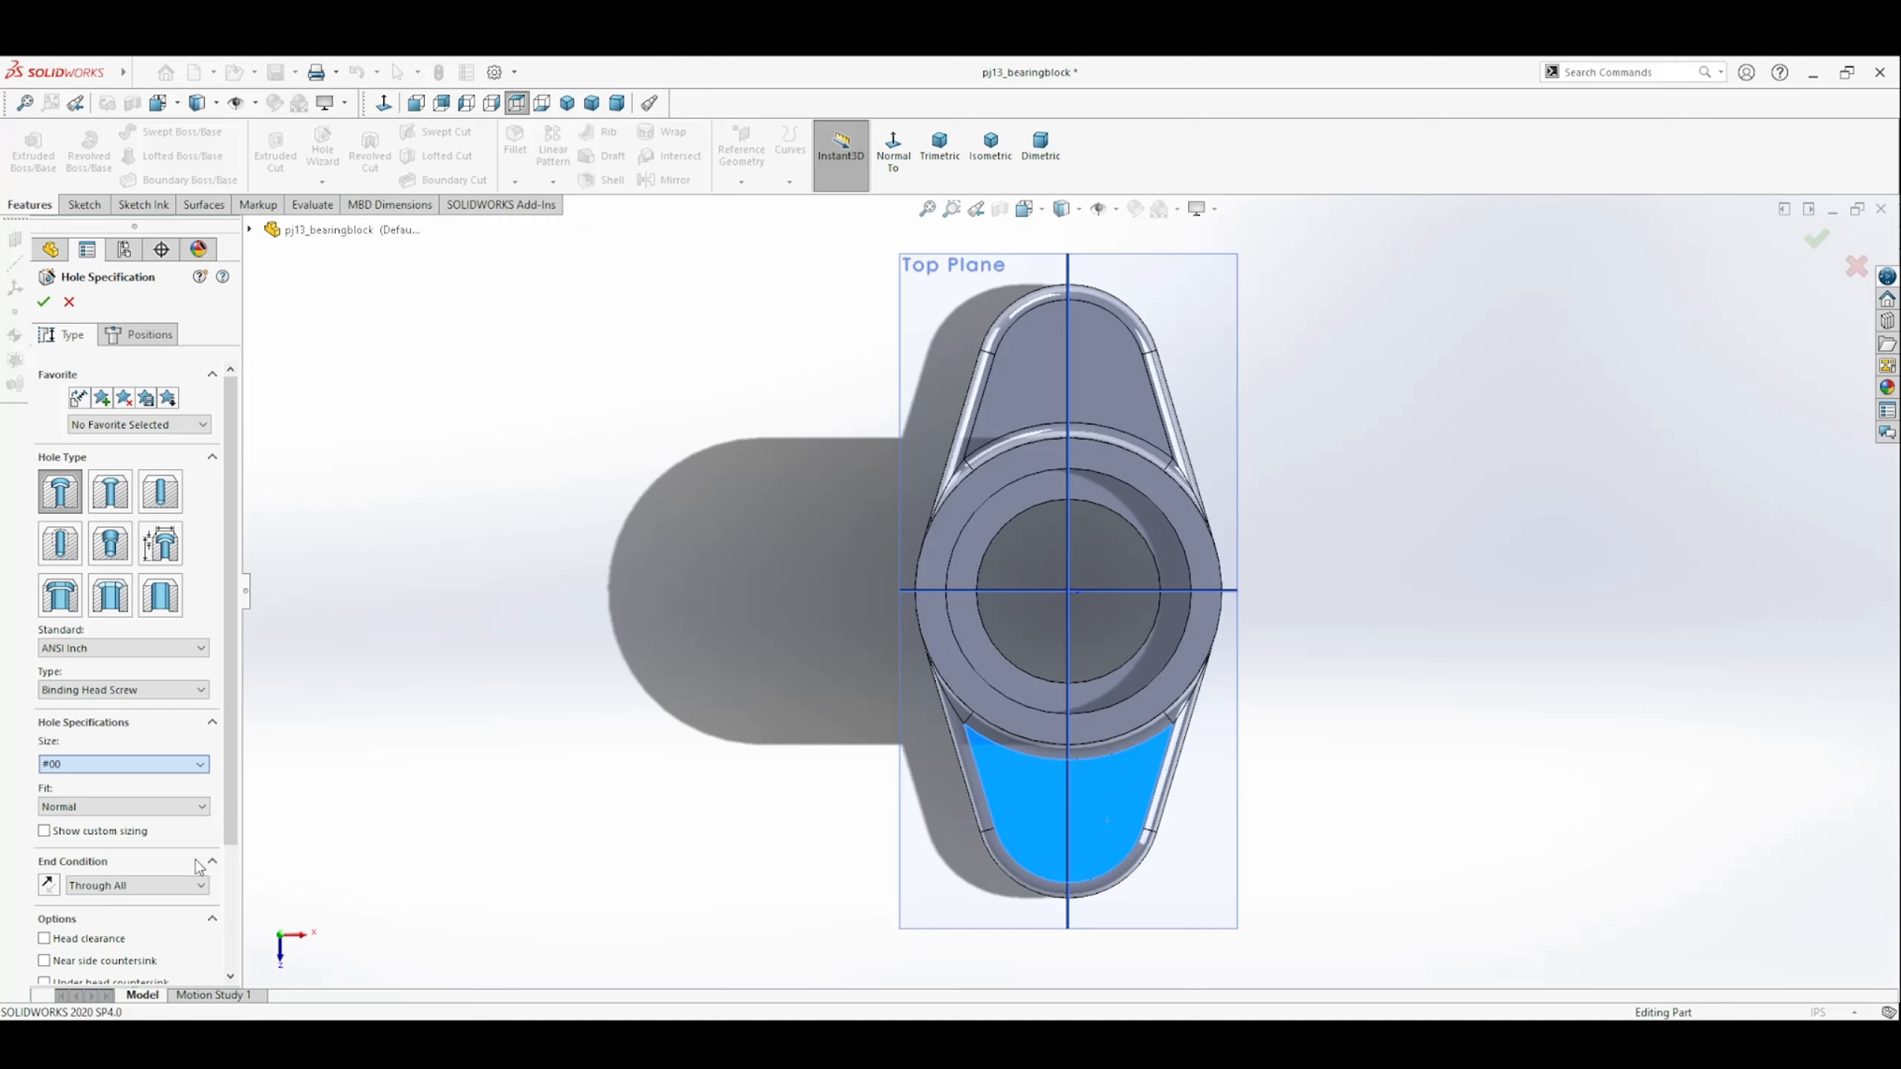
pyautogui.scroll(-1, 207, 717)
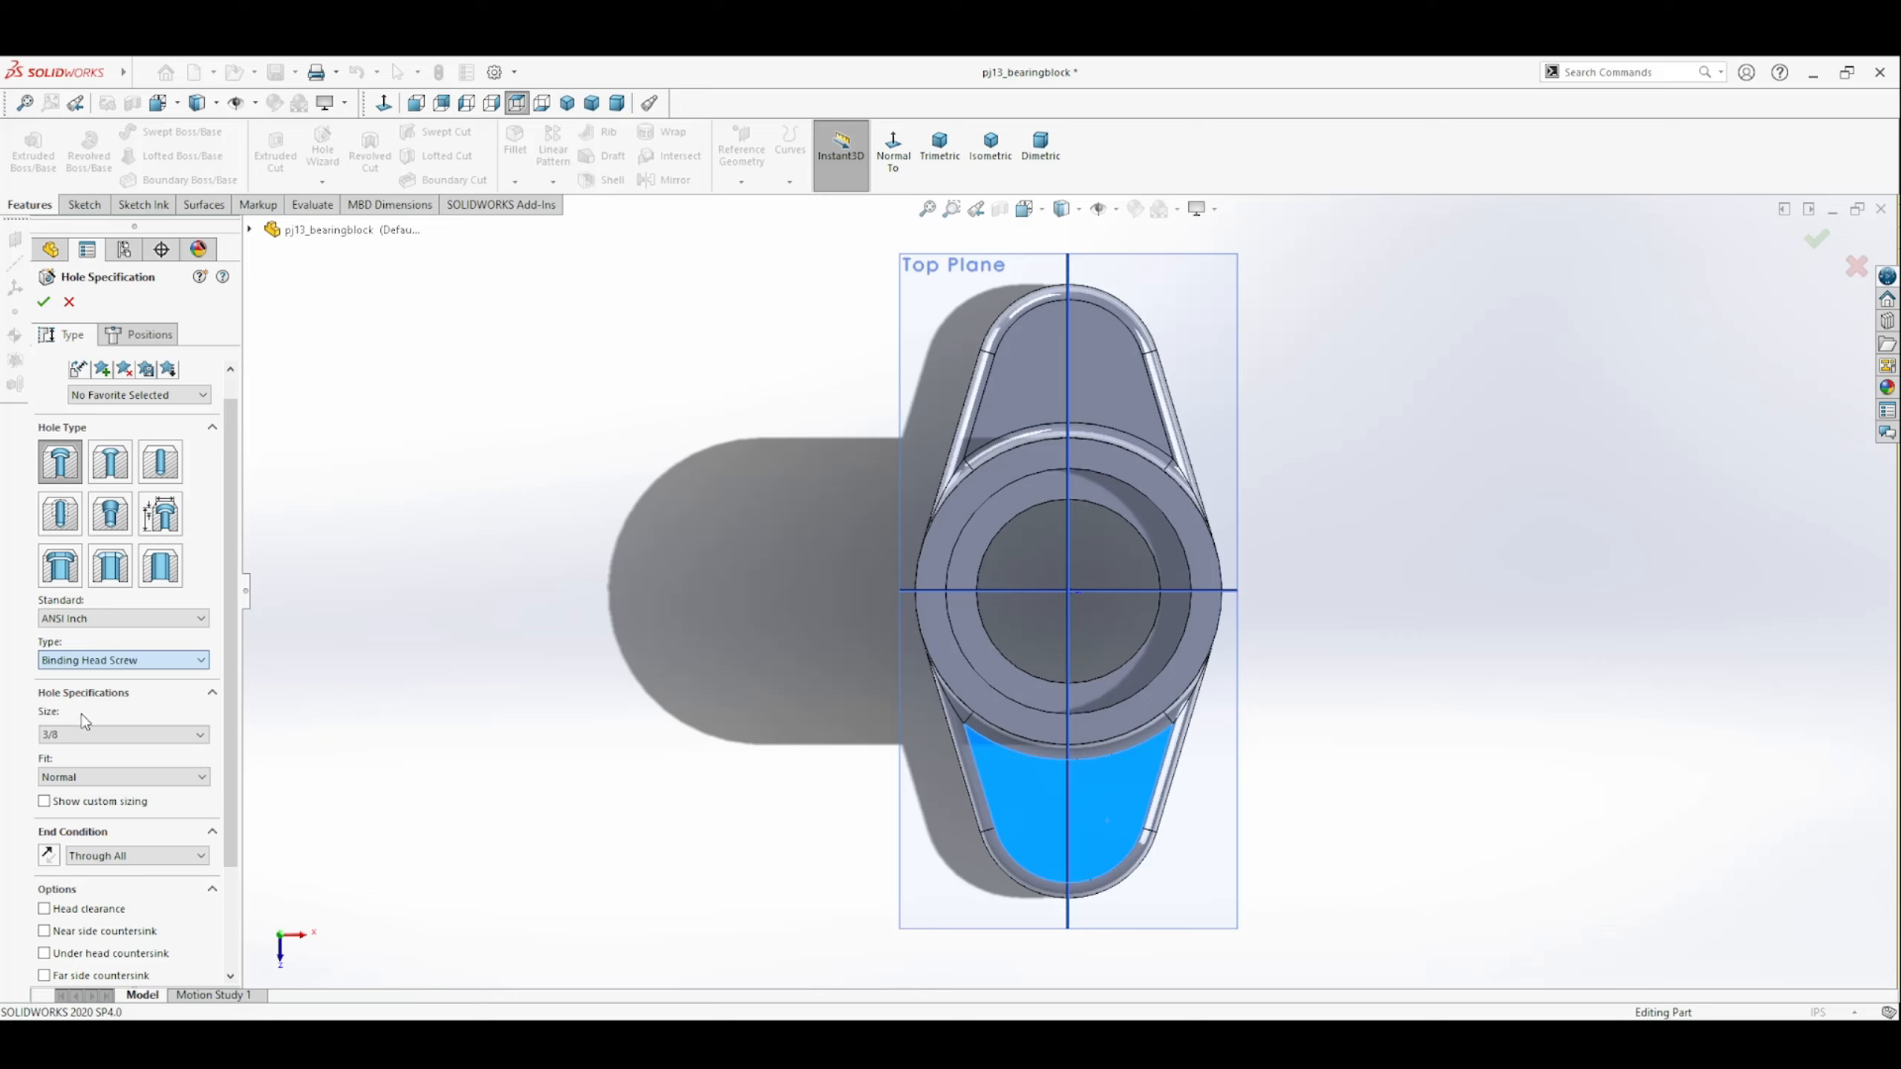
pyautogui.click(105, 713)
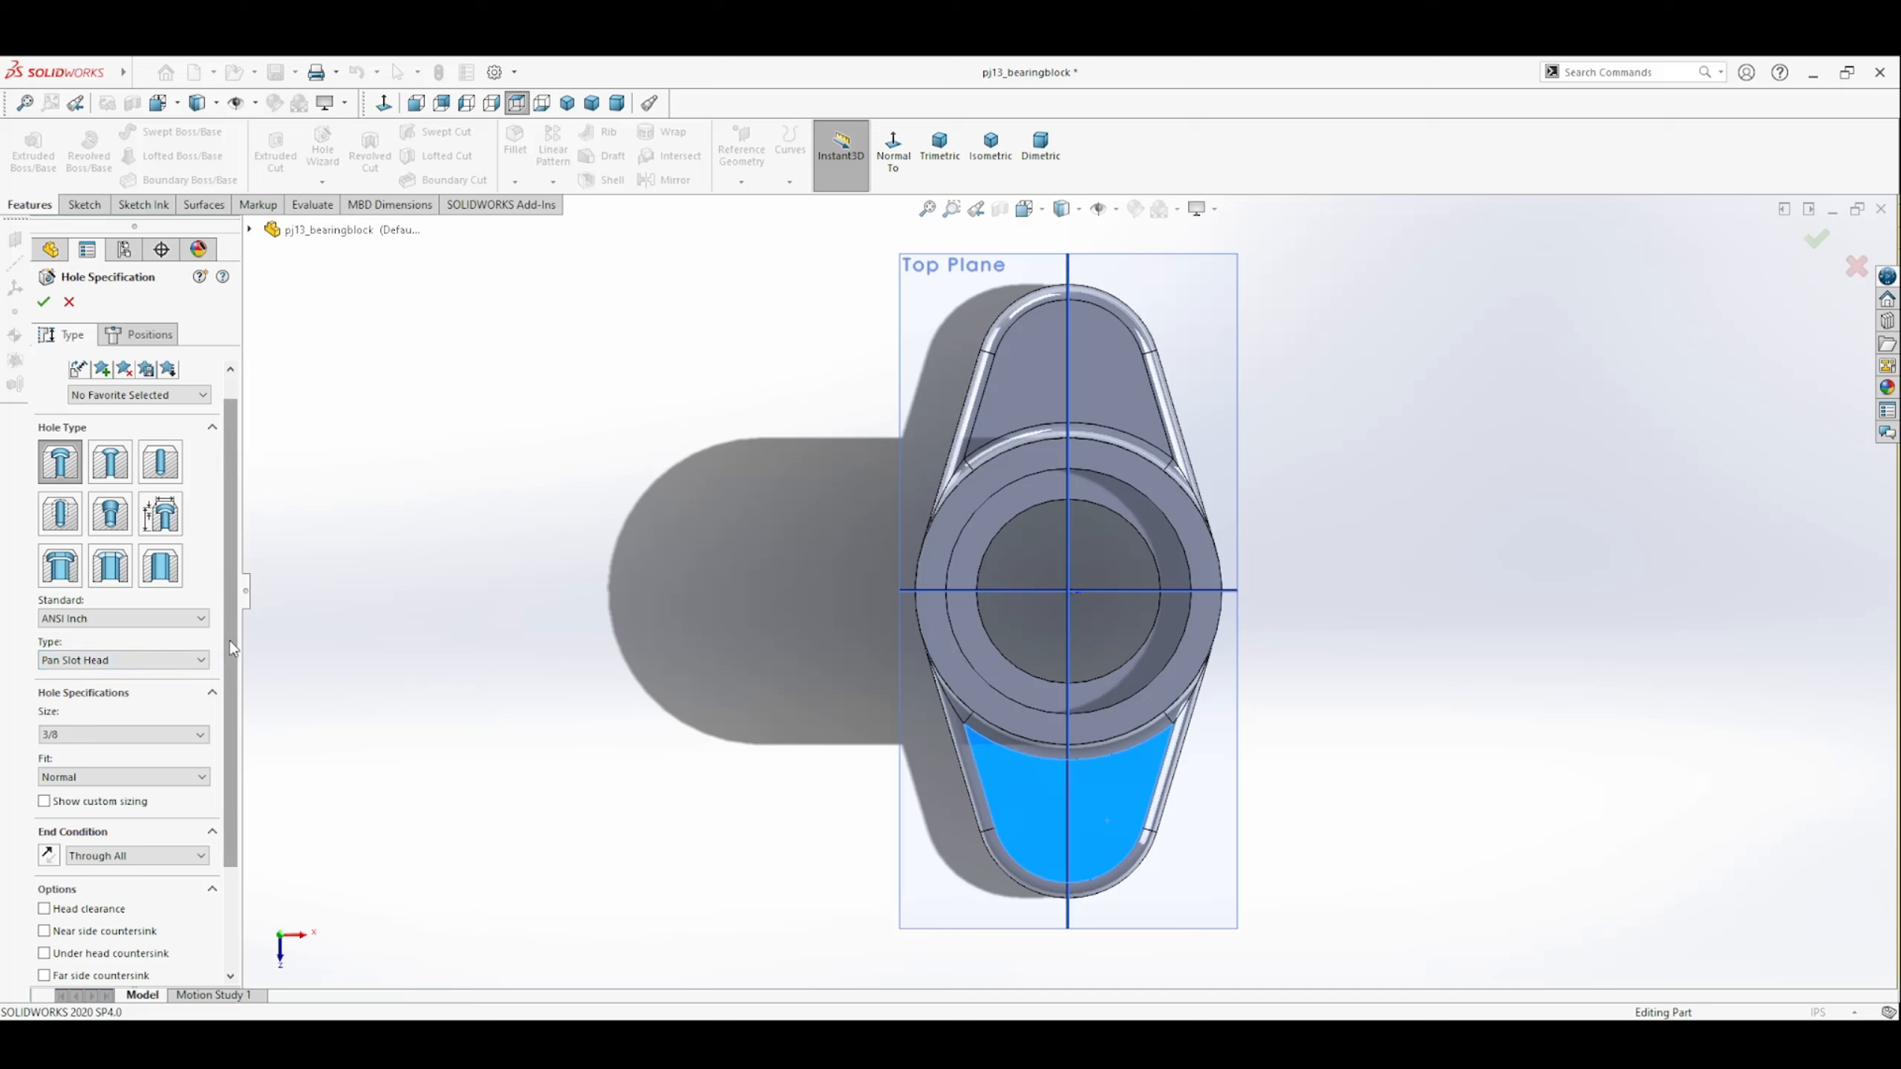
# Place the hole center on the Right Plane line at the plate's lower end, about 1.84 in from the origin.
pyautogui.click(138, 334)
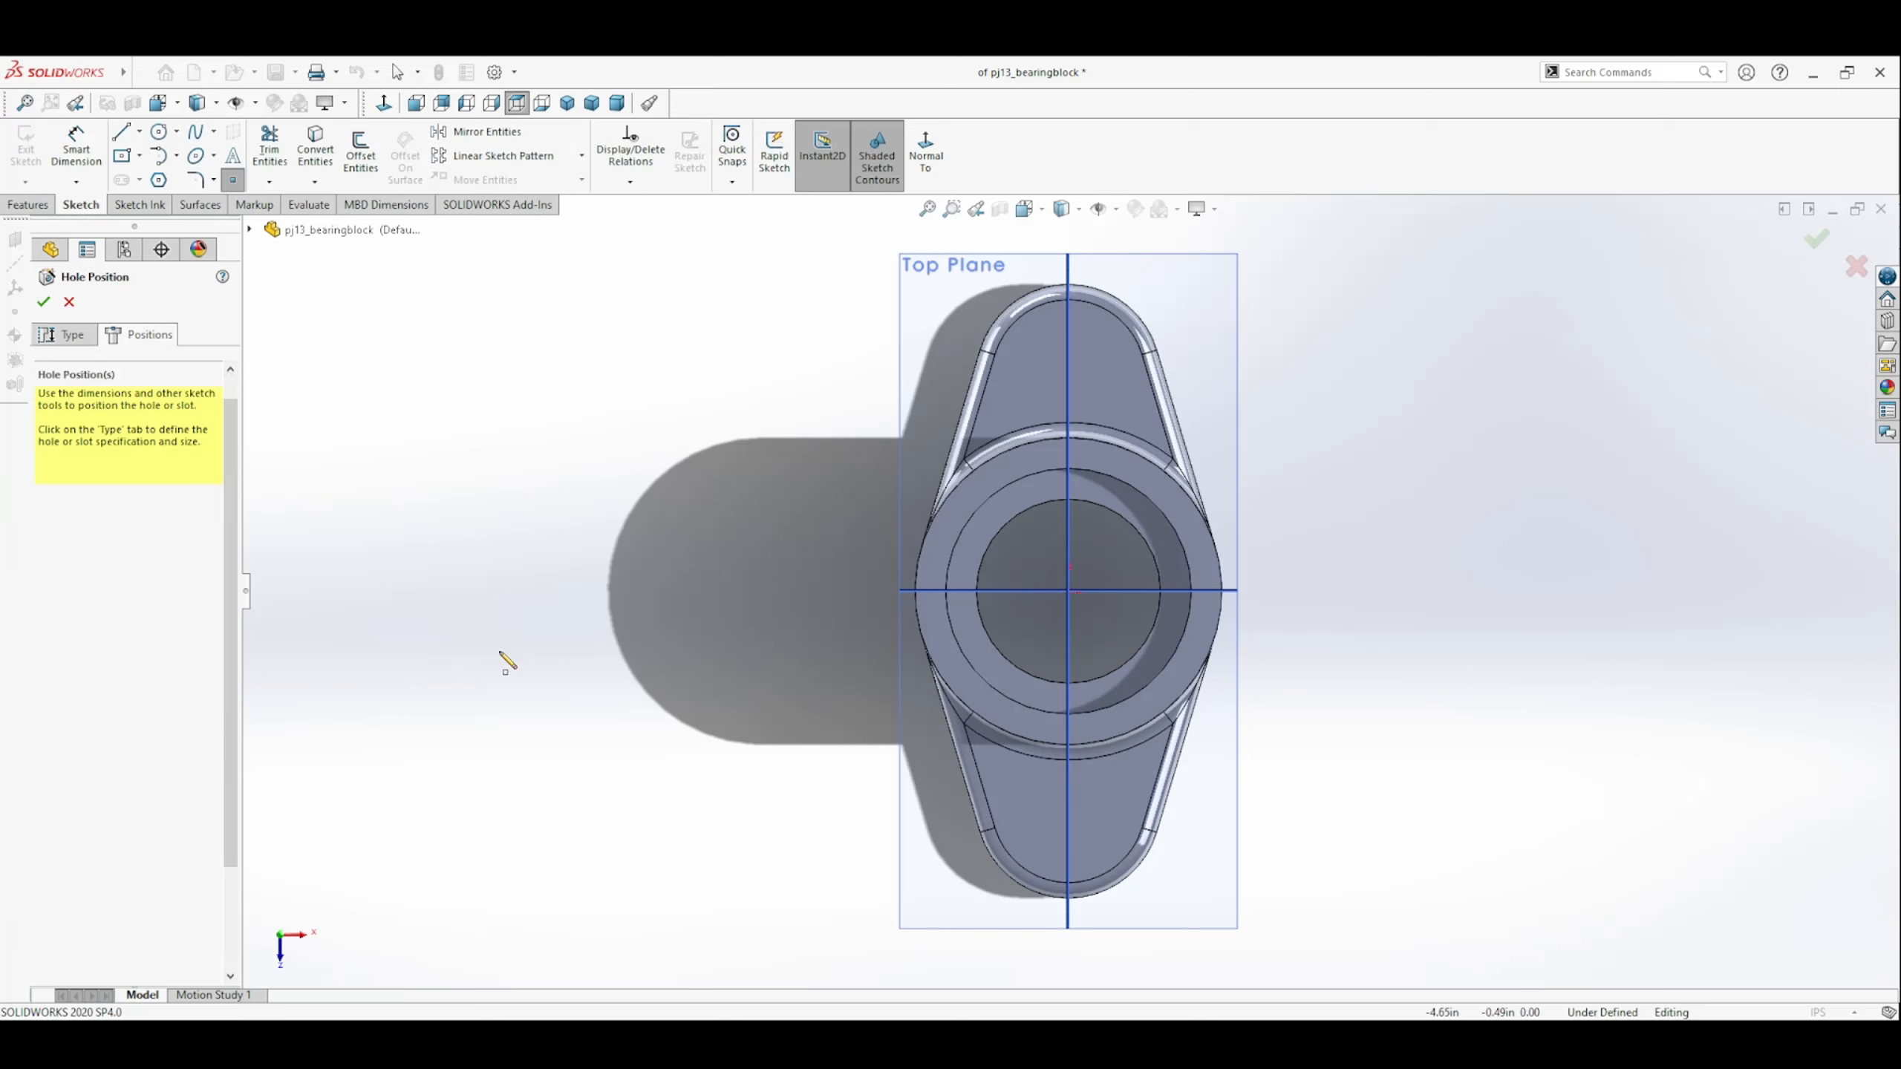
pyautogui.click(1069, 817)
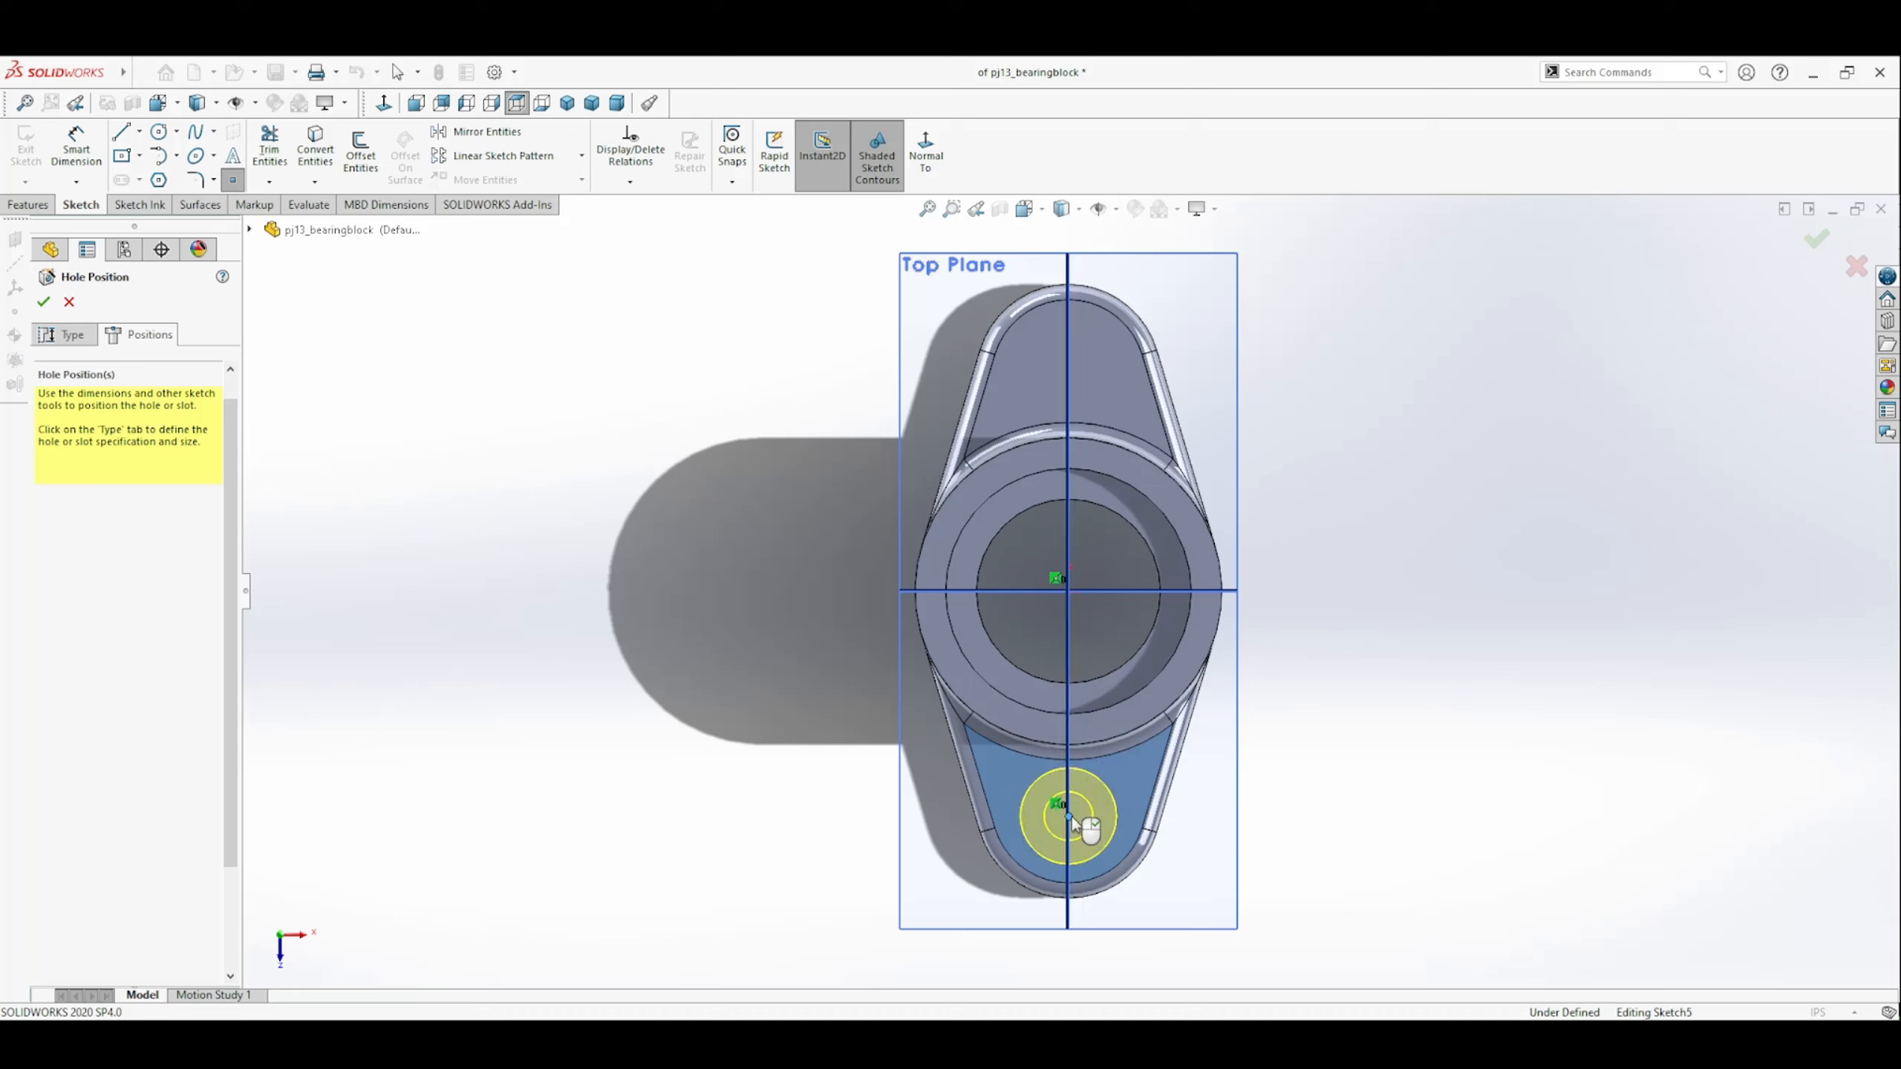
pyautogui.click(66, 334)
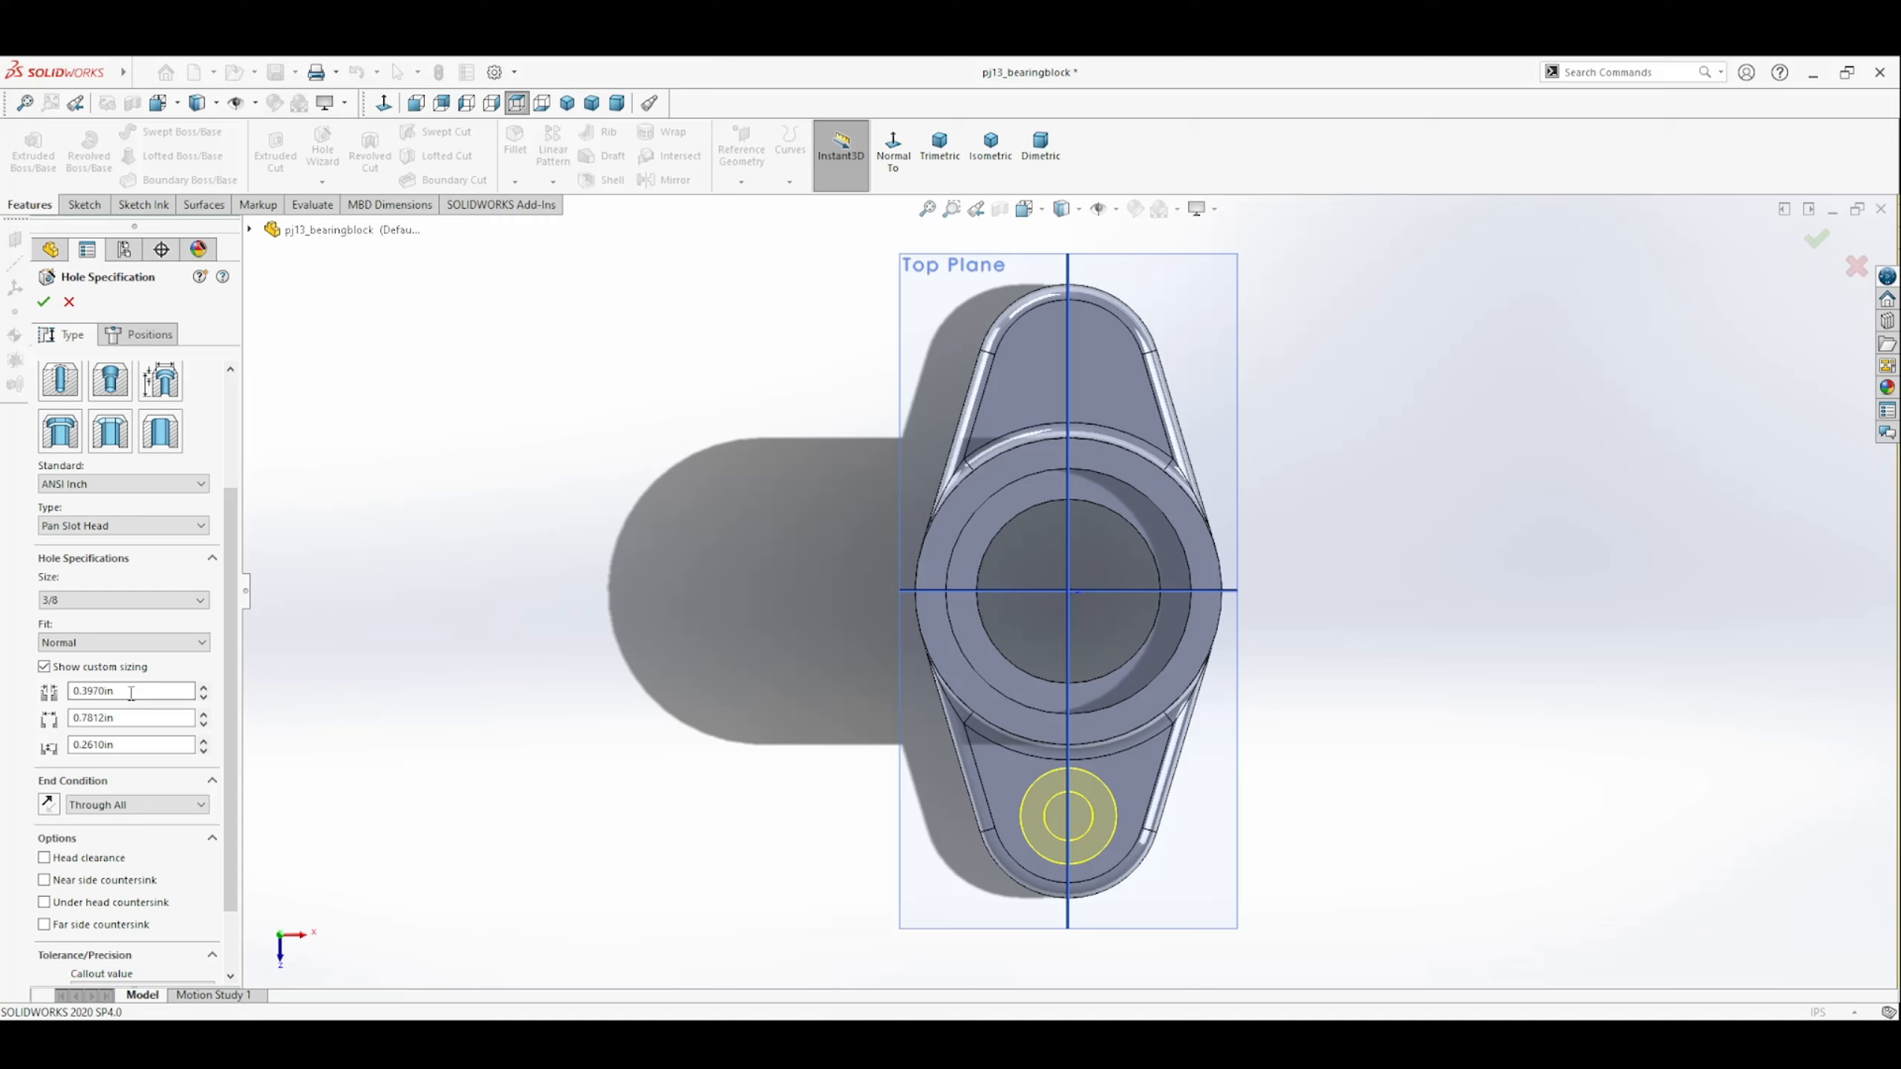
# Customize the hole sizing with a 0.375 in through-hole diameter and a 0.625 in counterbore diameter.
pyautogui.moveTo(122, 692); pyautogui.dragTo(64, 687)
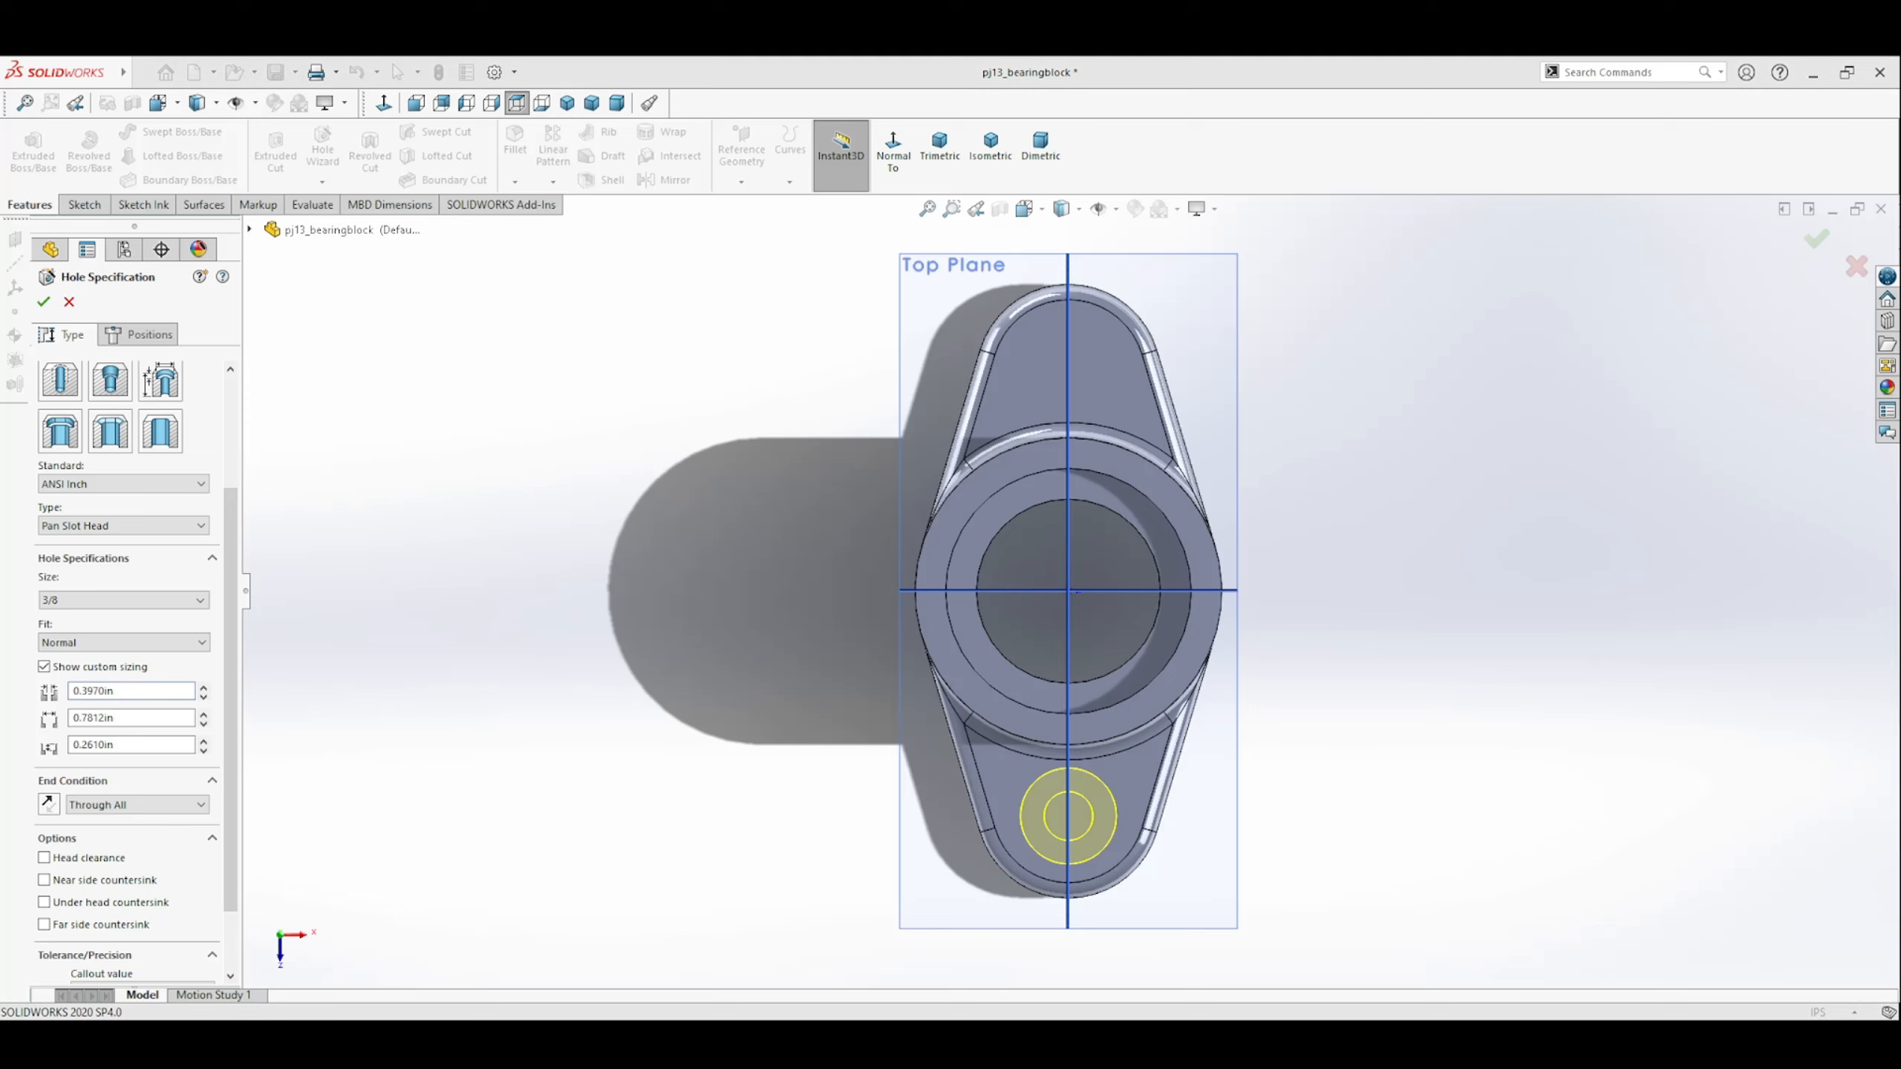
pyautogui.click(456, 859)
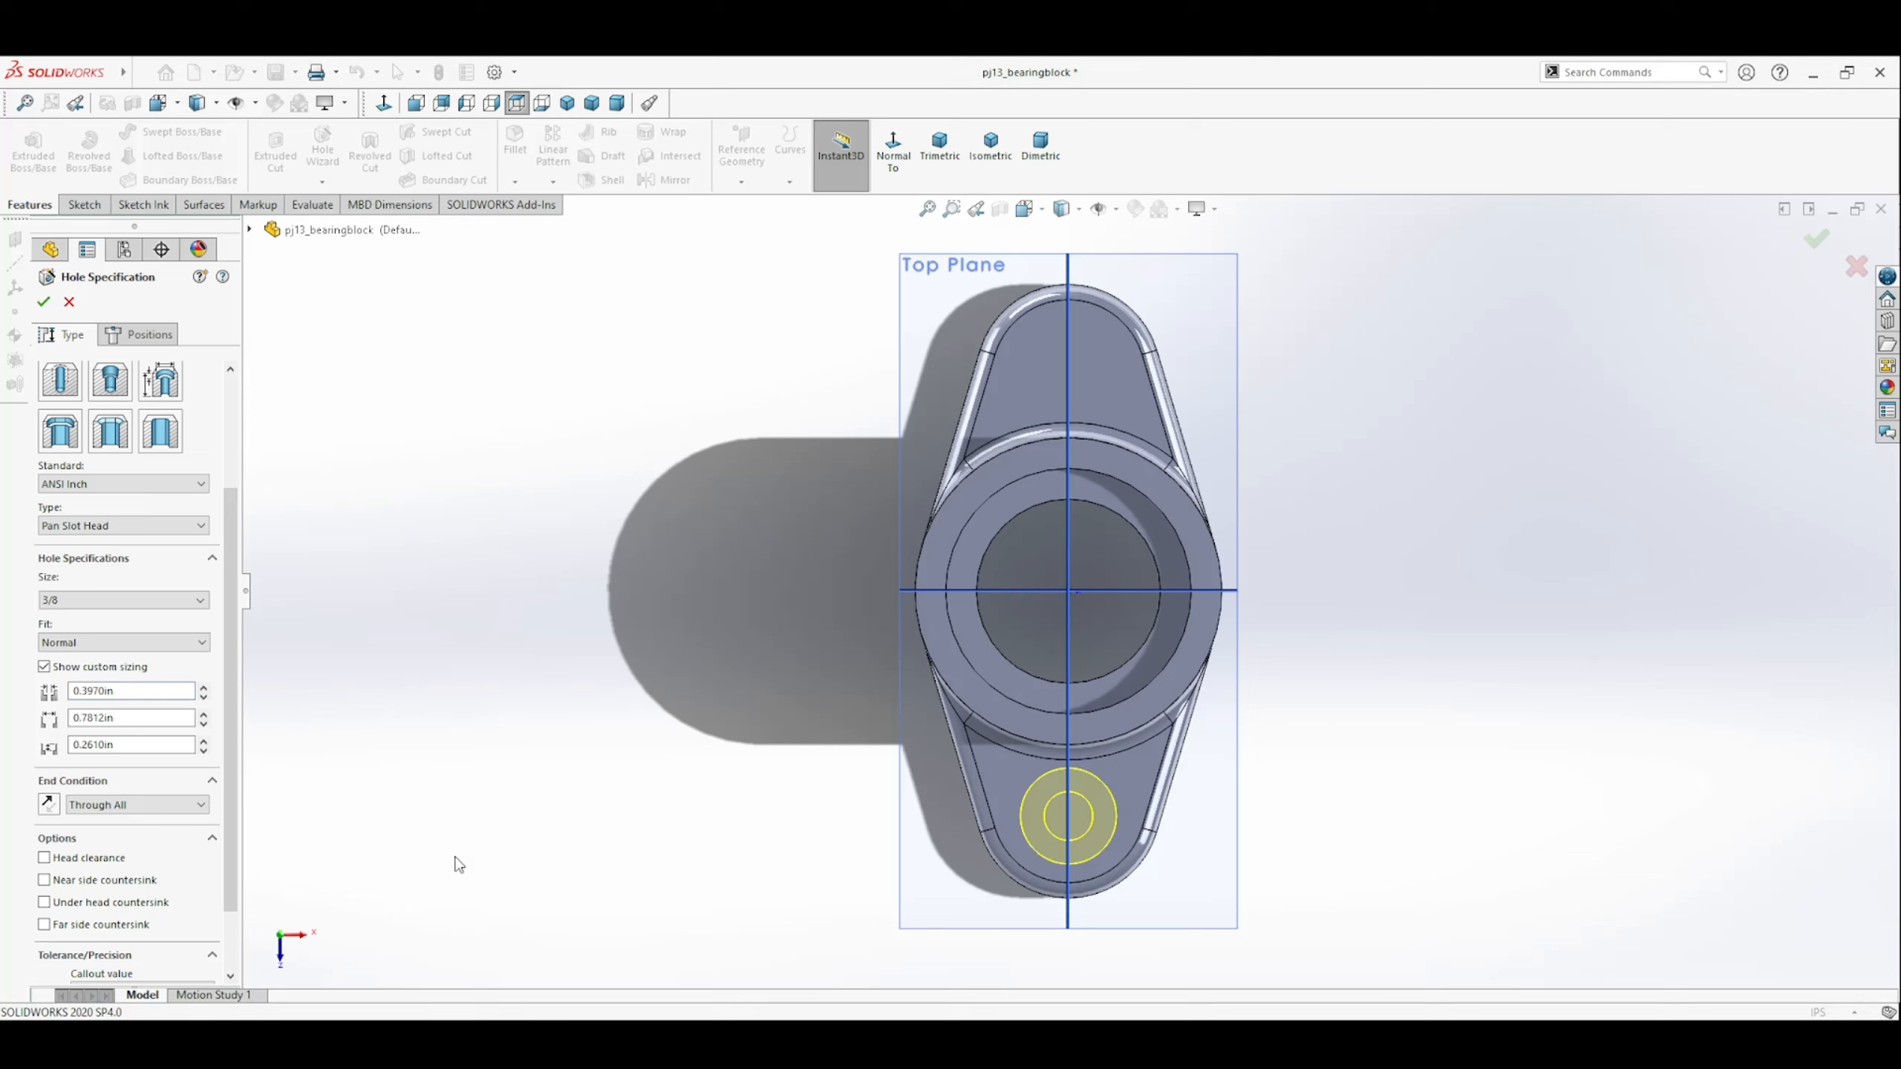
pyautogui.doubleClick(149, 695)
pyautogui.write('.375')
pyautogui.press('Return')
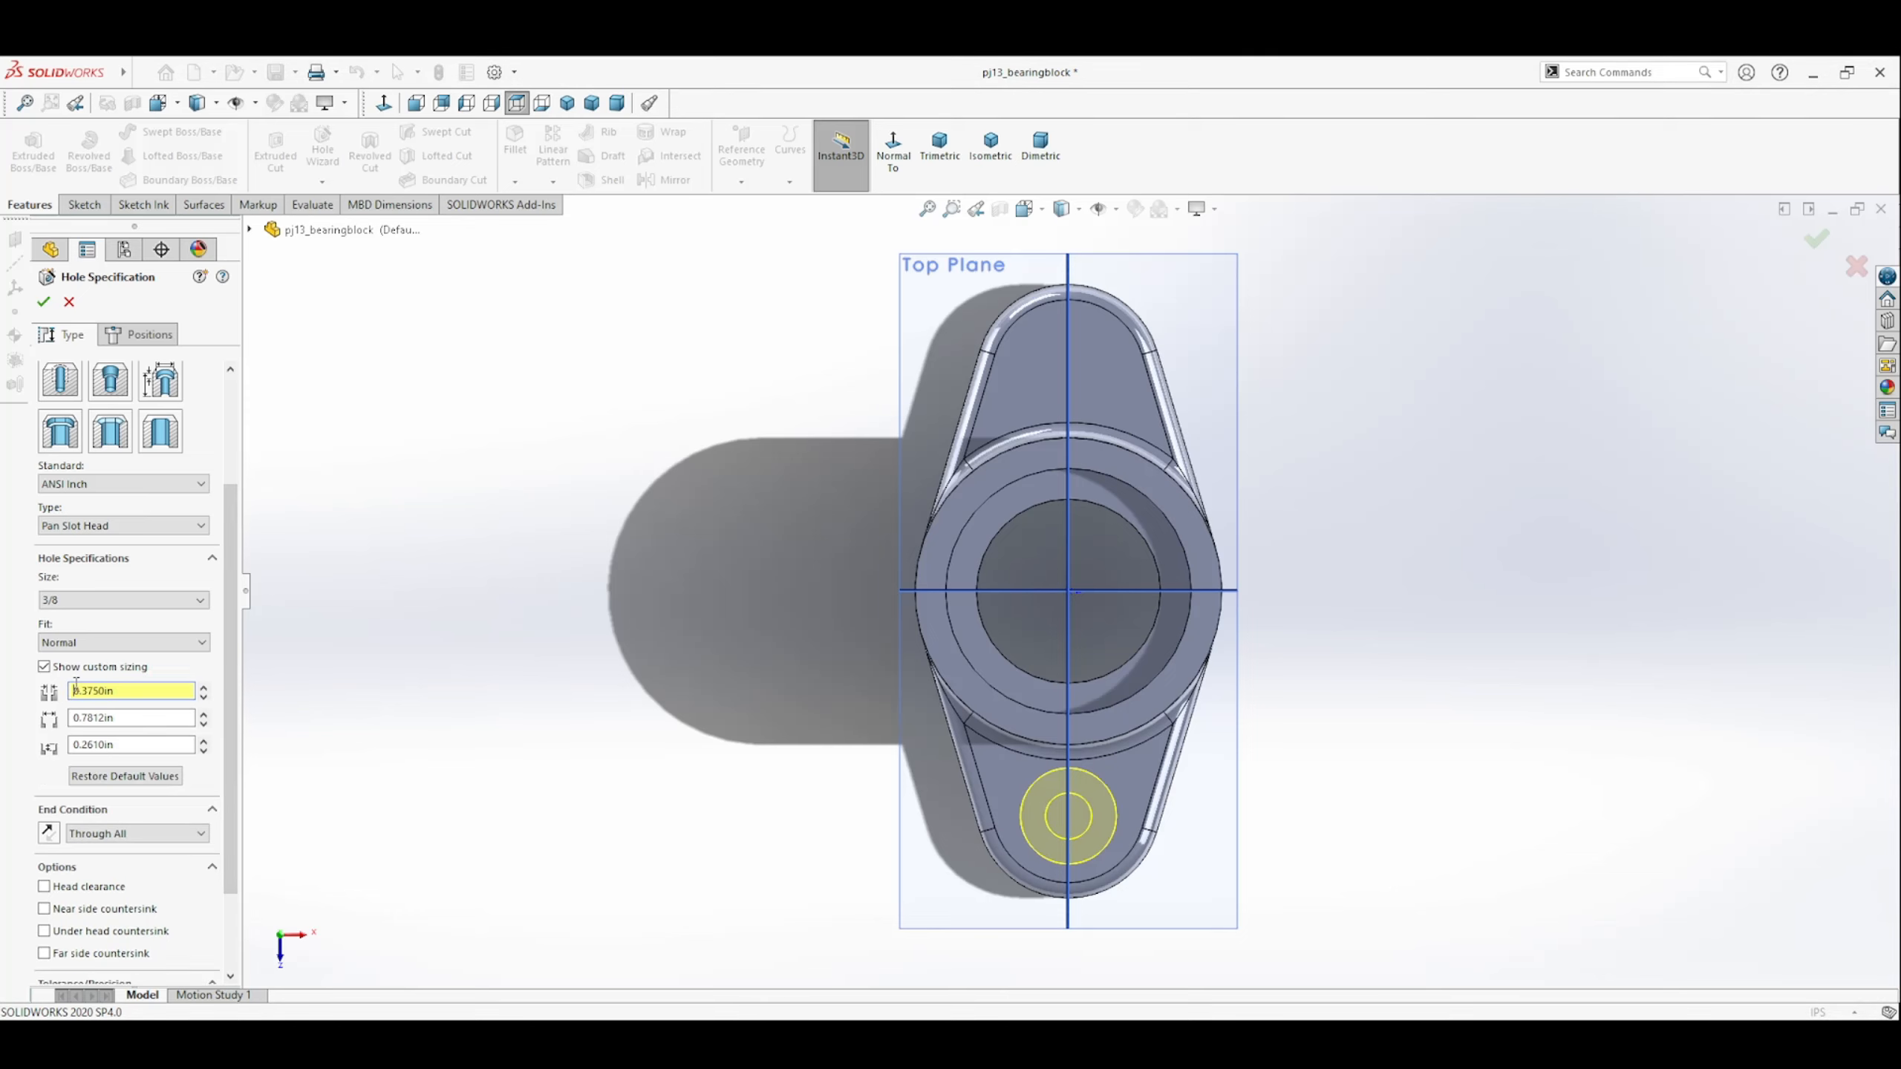
pyautogui.doubleClick(133, 716)
pyautogui.write('.625')
pyautogui.press('Return')
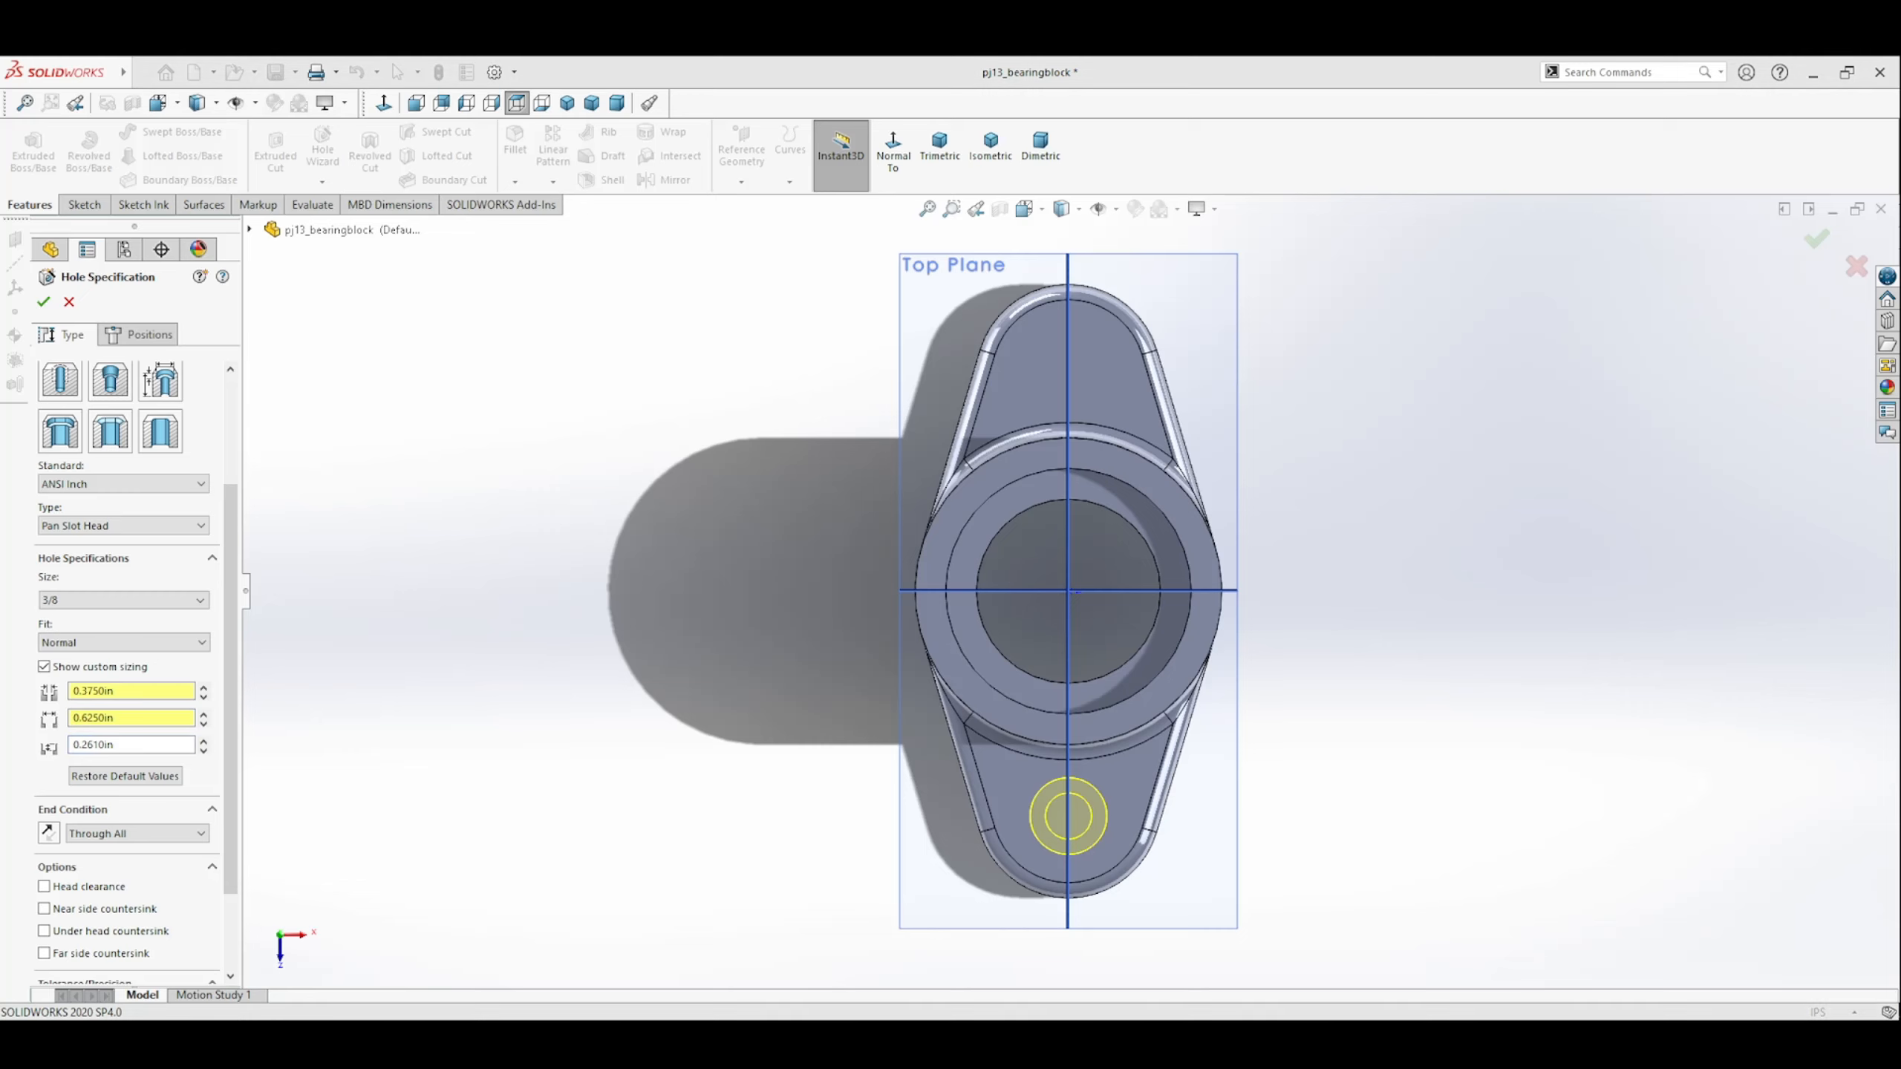
# Set the counterbore depth and create the hole.
pyautogui.doubleClick(121, 746)
pyautogui.write('0.125')
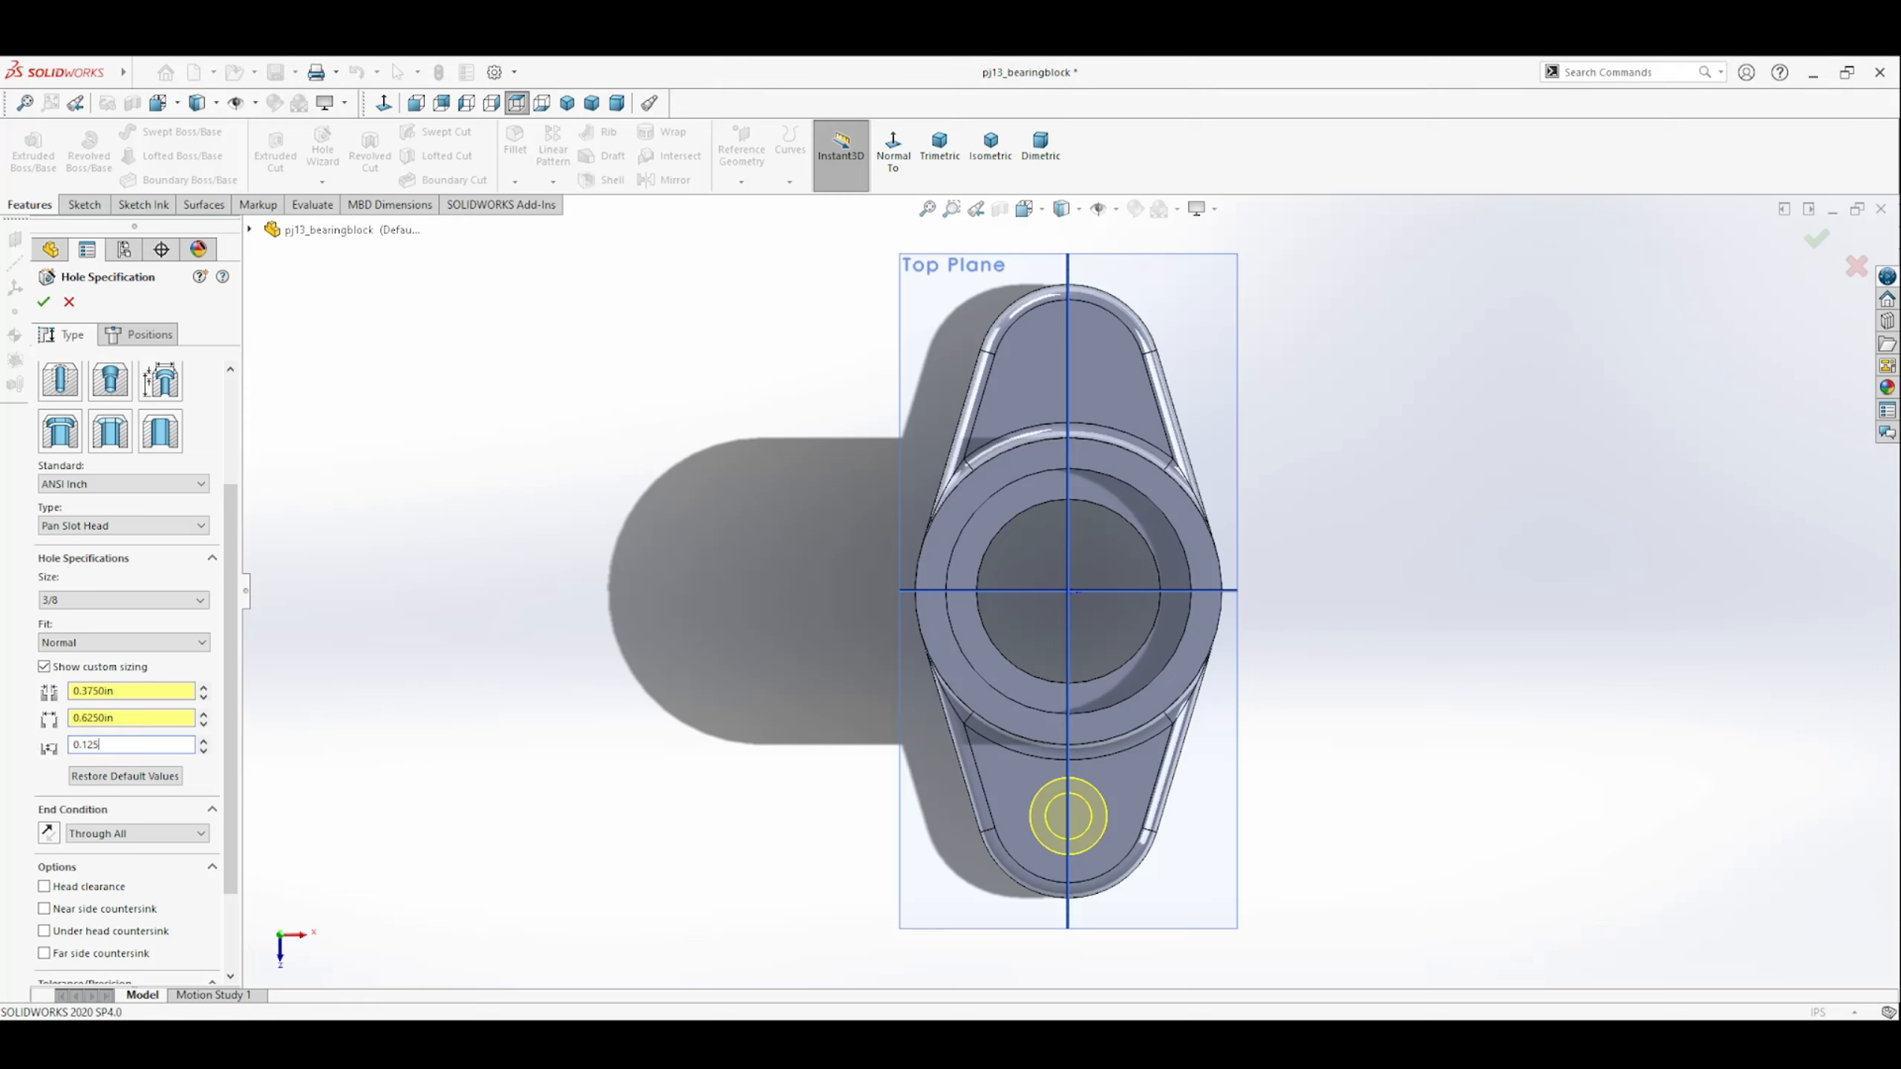
pyautogui.press('Return')
pyautogui.click(44, 301)
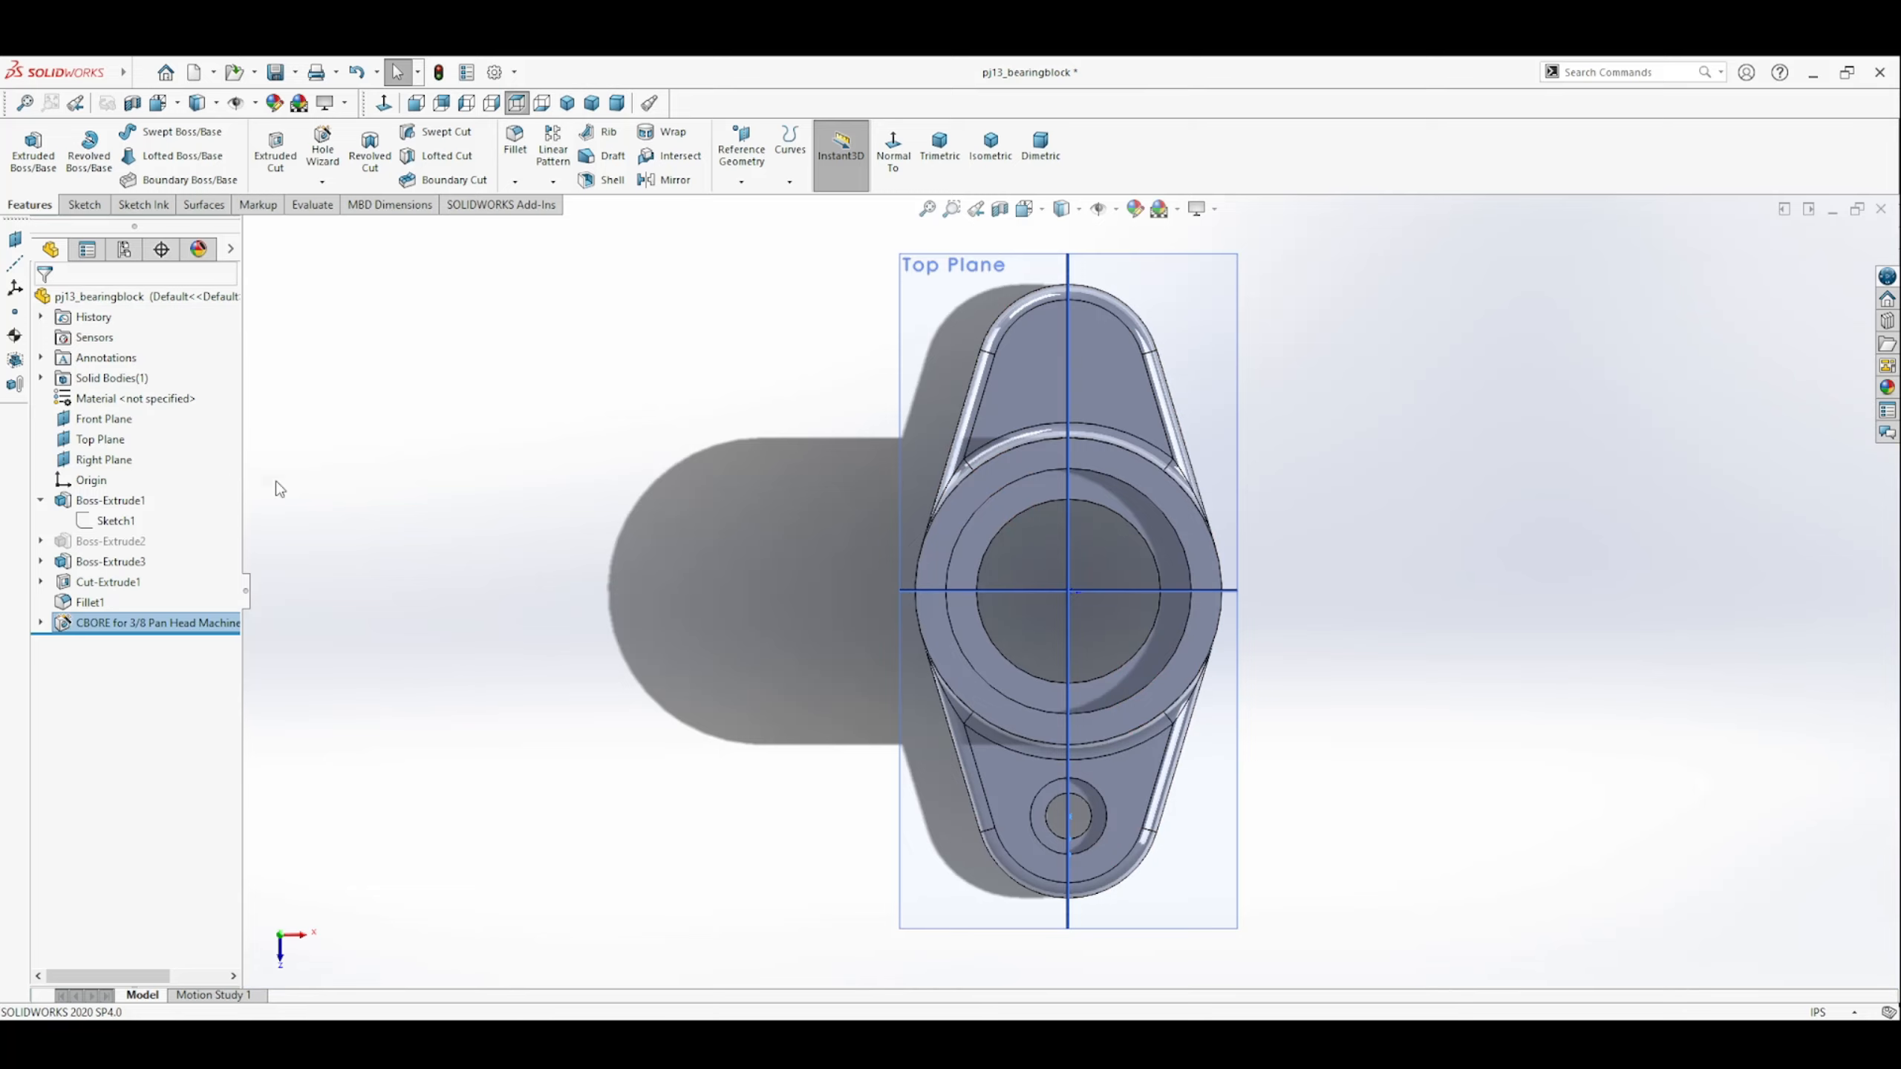
# Mirror the counterbored hole about the Front Plane to the opposite end of the plate.
pyautogui.moveTo(843, 758); pyautogui.dragTo(1266, 893, button='middle')
pyautogui.scroll(-4, 1270, 894)
pyautogui.middleClick(854, 515)
pyautogui.moveTo(853, 514); pyautogui.dragTo(947, 562, button='middle')
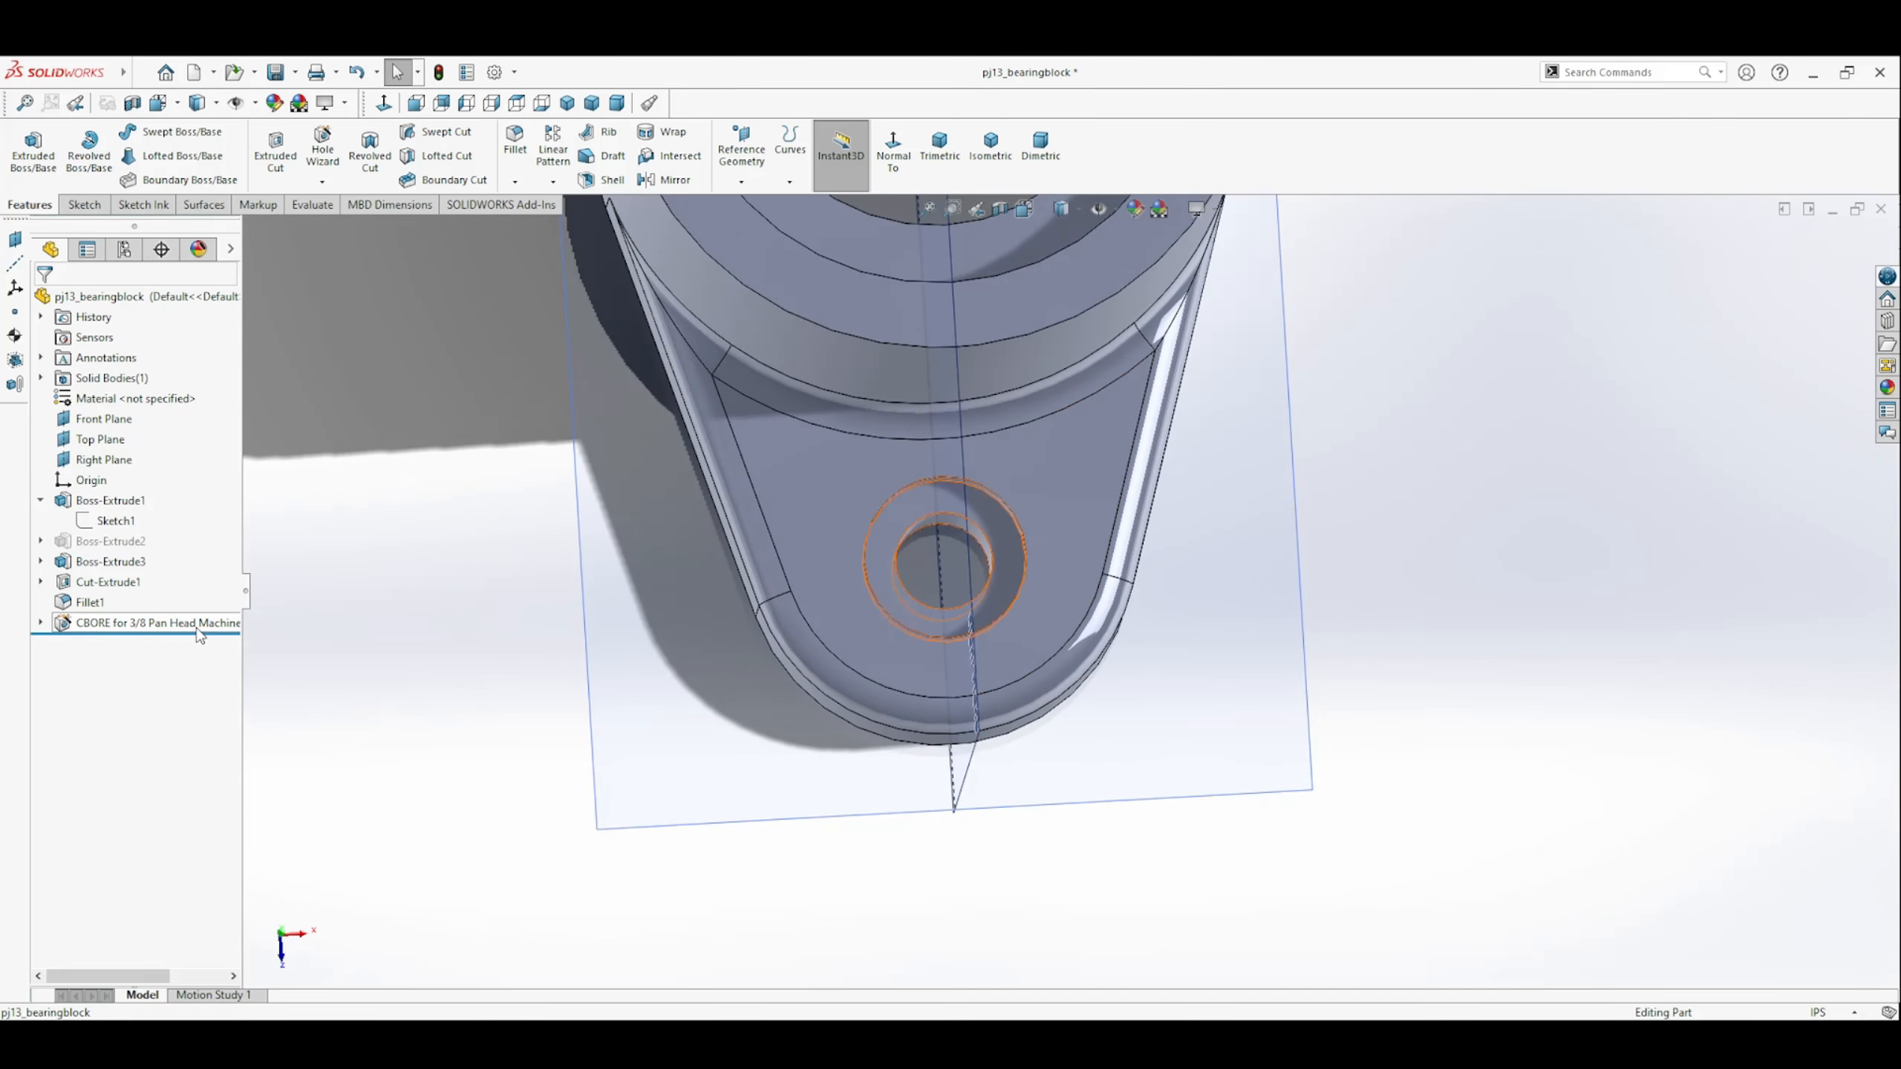
pyautogui.click(890, 569)
pyautogui.press('f')
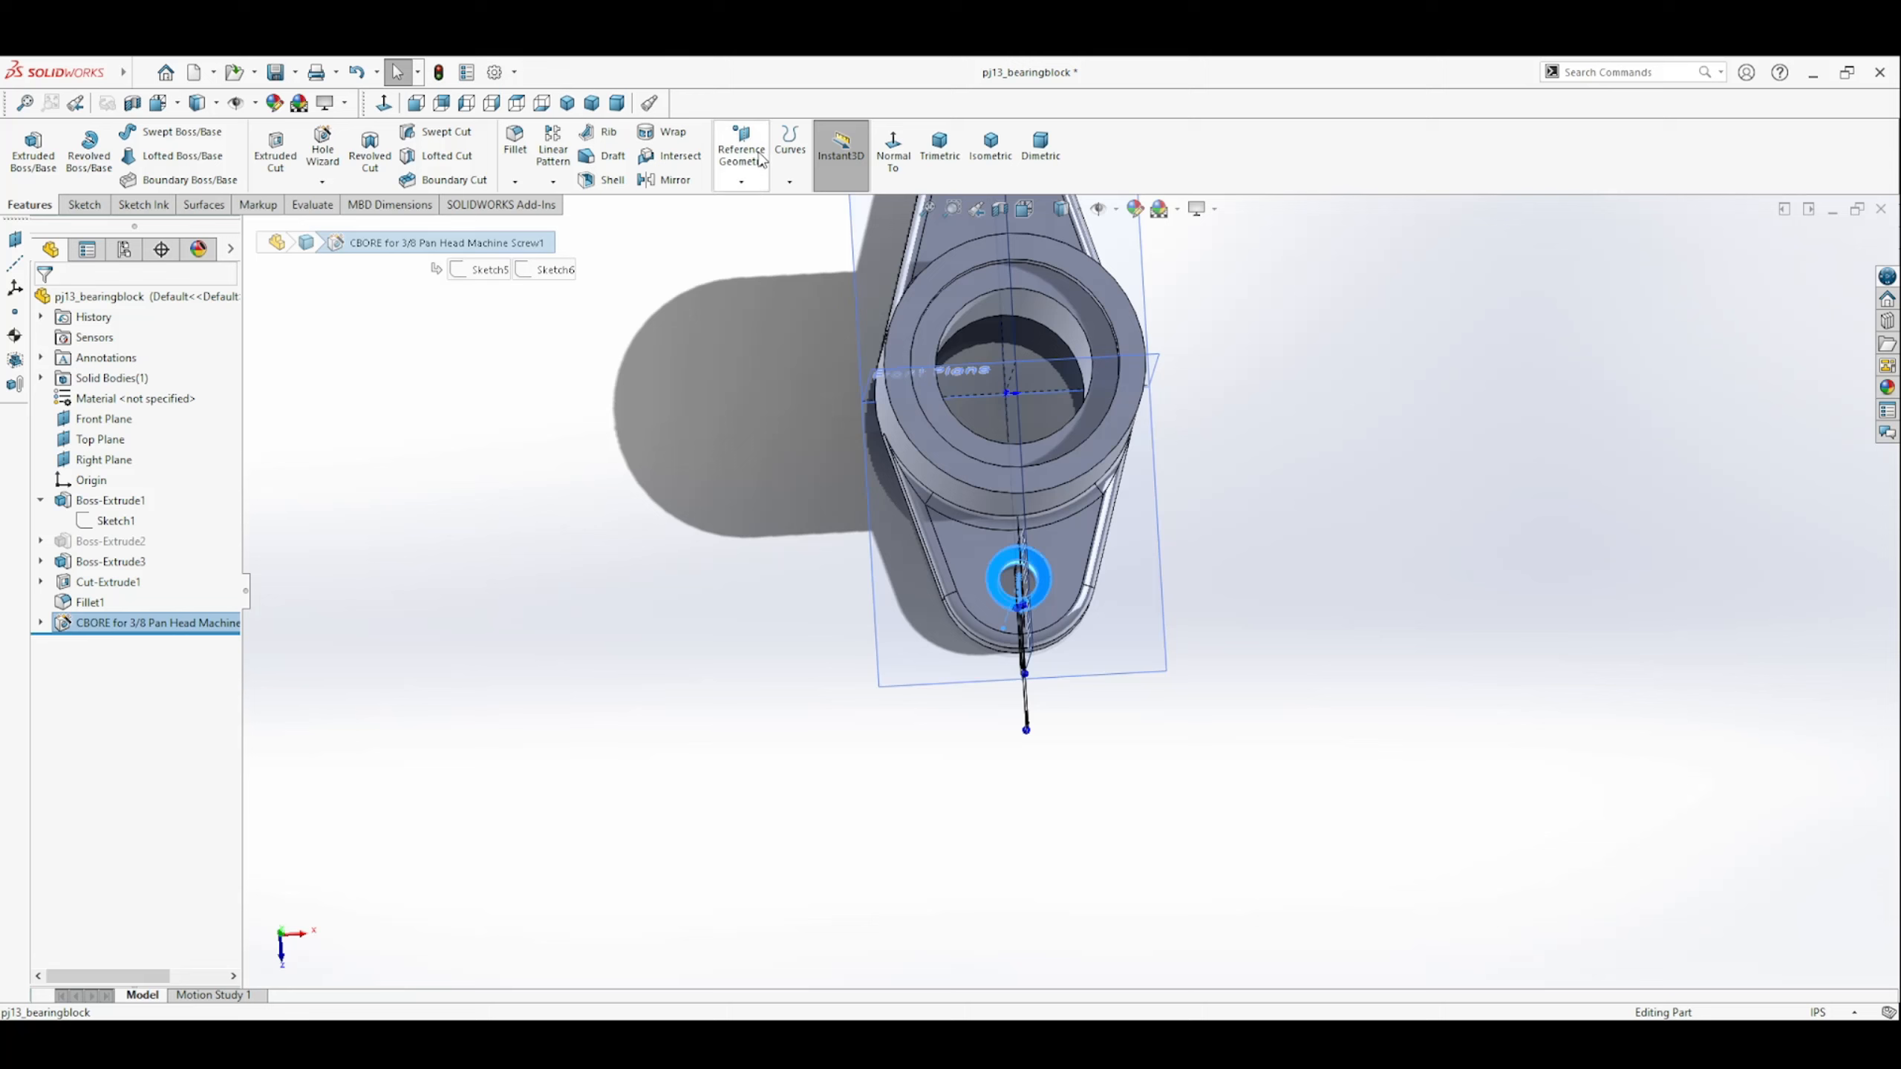
pyautogui.click(666, 180)
pyautogui.click(969, 375)
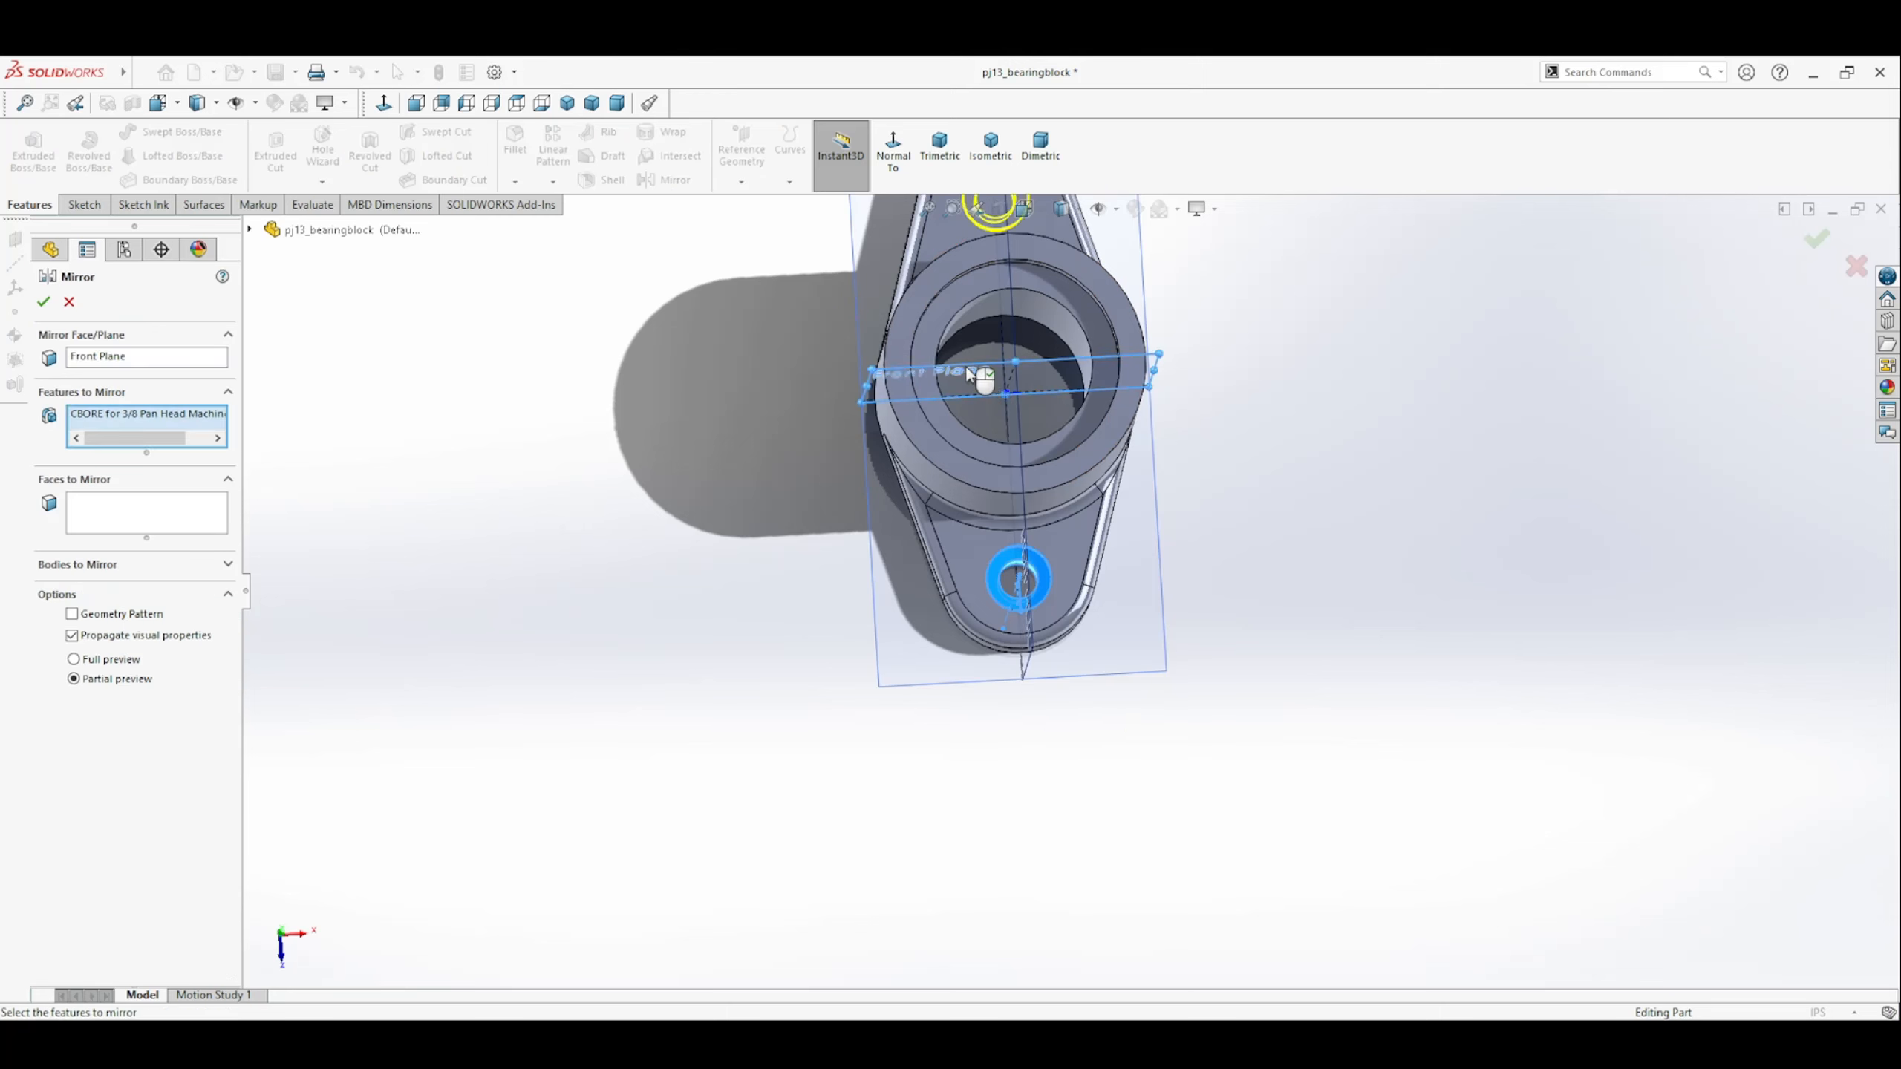
pyautogui.click(42, 300)
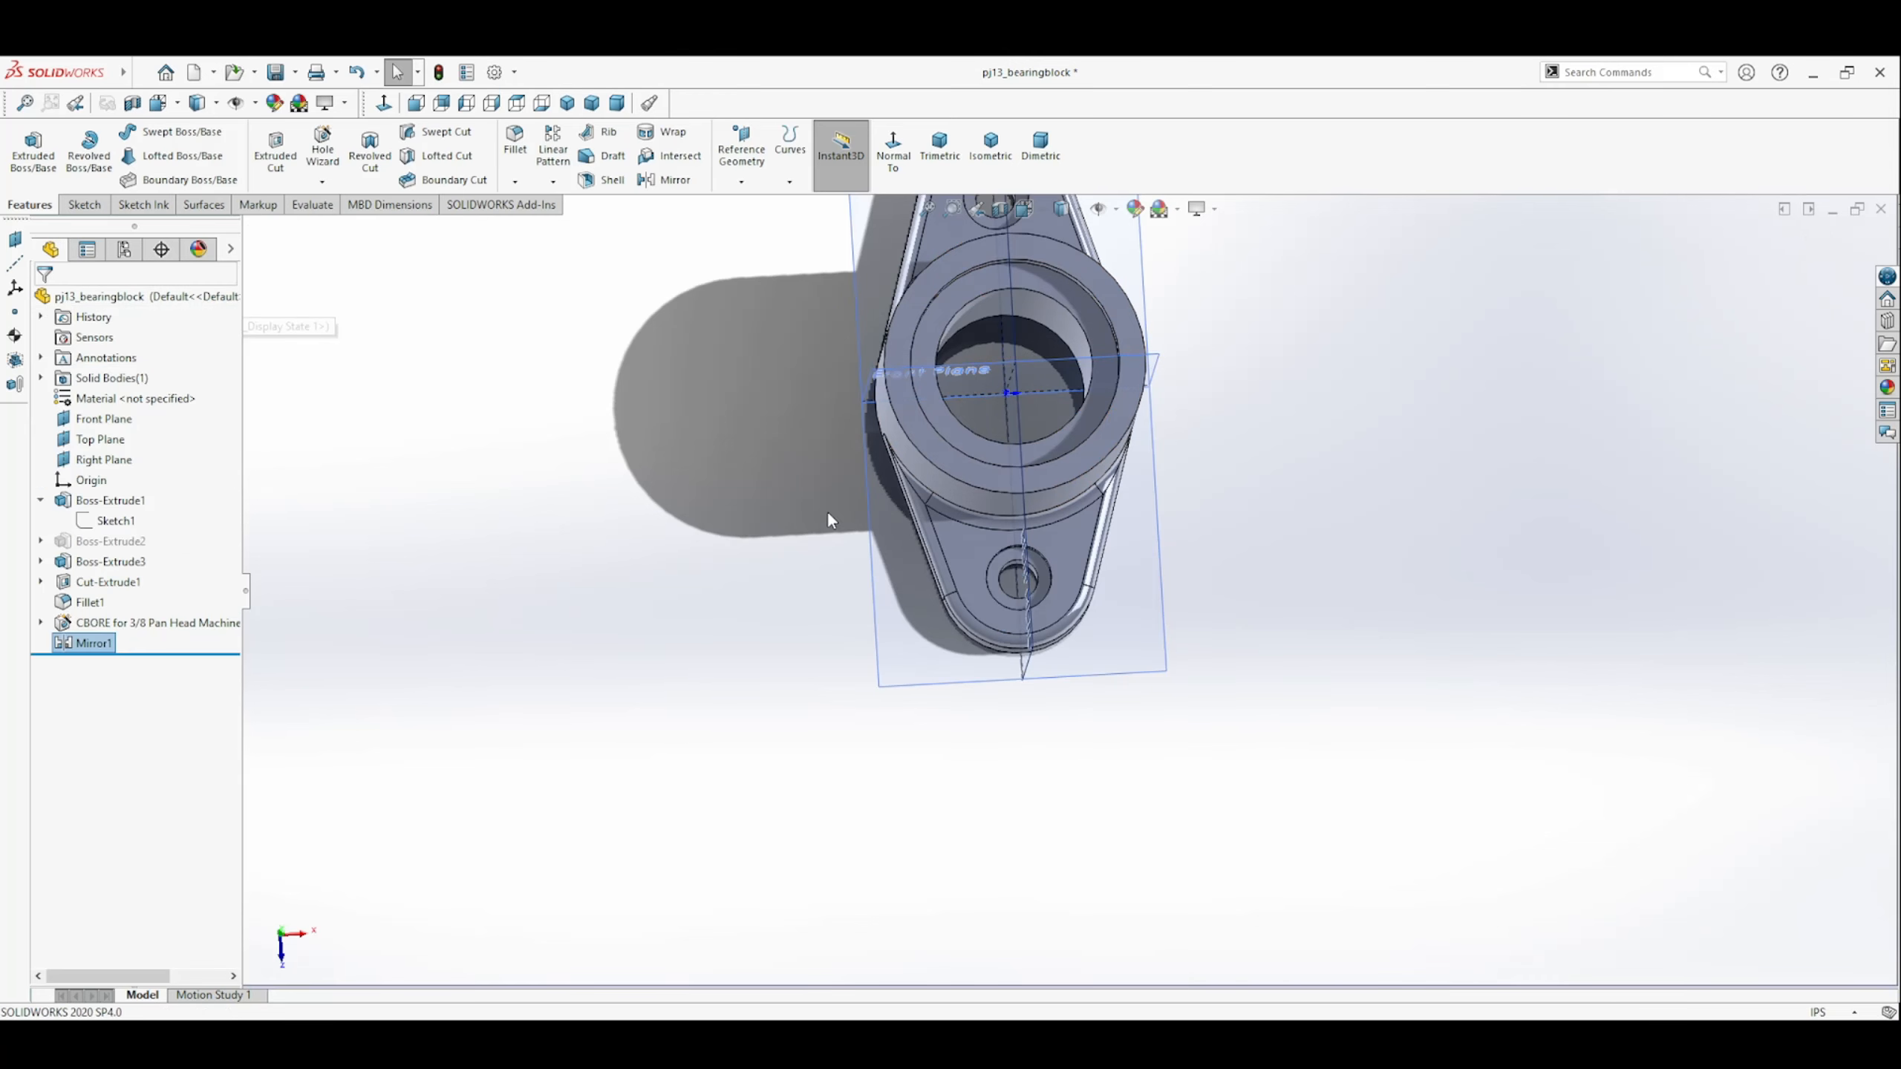
# Edit the plate's base sketch and draw a horizontal centerline about 4.02 in long through the lower end arc's center.
pyautogui.moveTo(828, 513); pyautogui.dragTo(823, 556, button='middle')
pyautogui.scroll(3, 823, 556)
pyautogui.scroll(-2, 1146, 344)
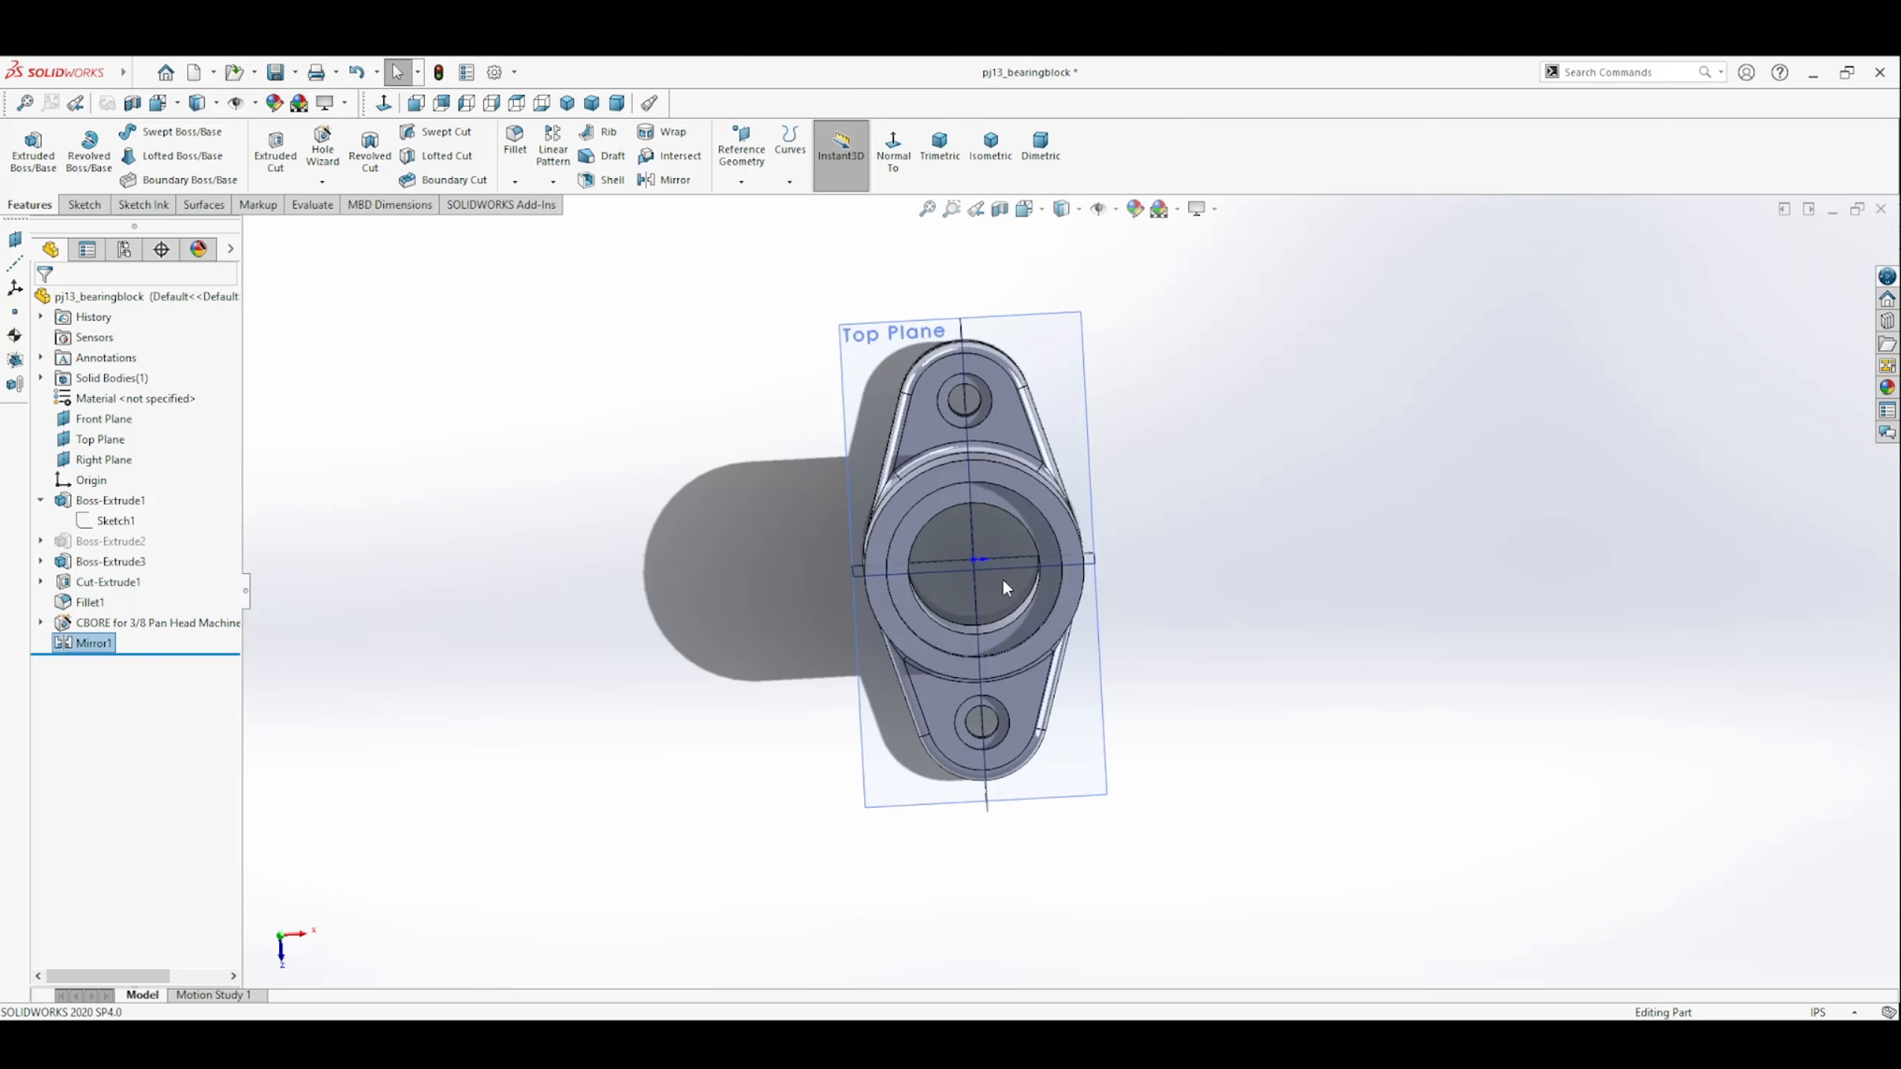
pyautogui.click(906, 165)
pyautogui.click(1062, 363)
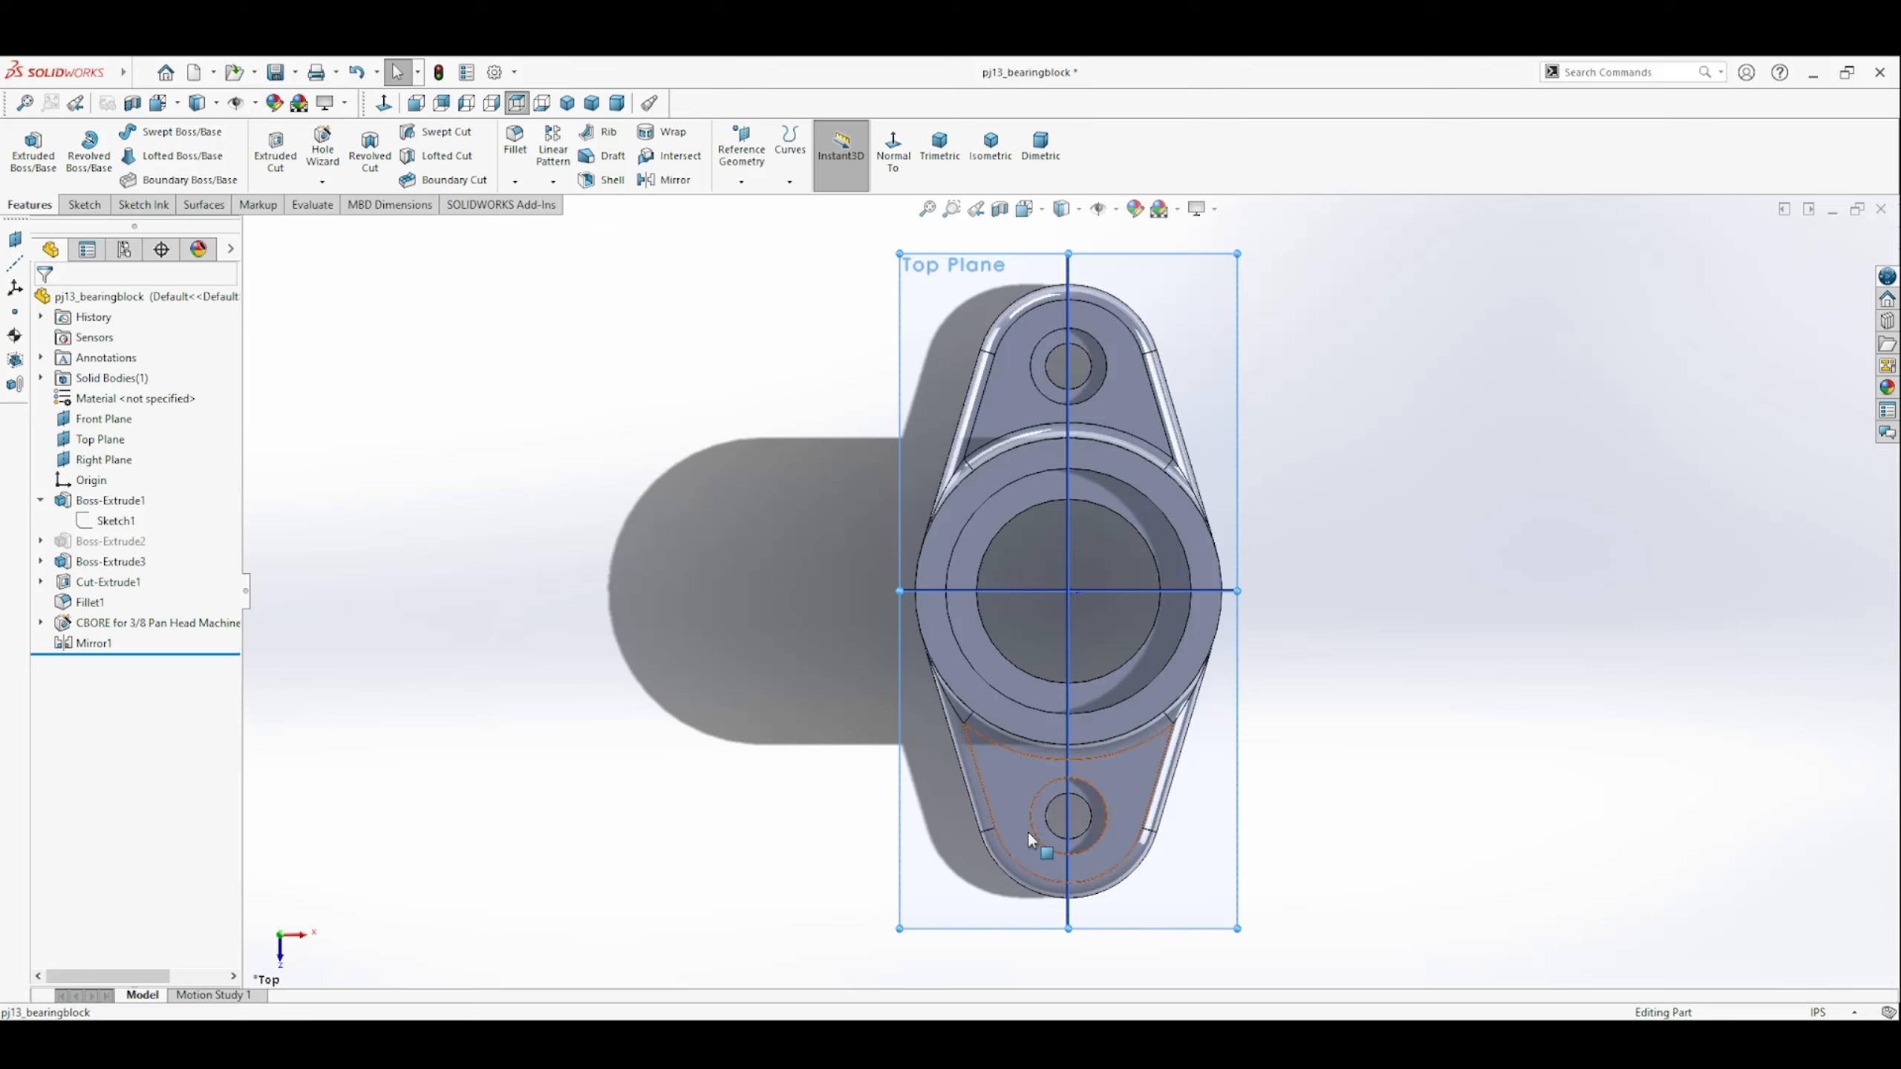
pyautogui.click(112, 522)
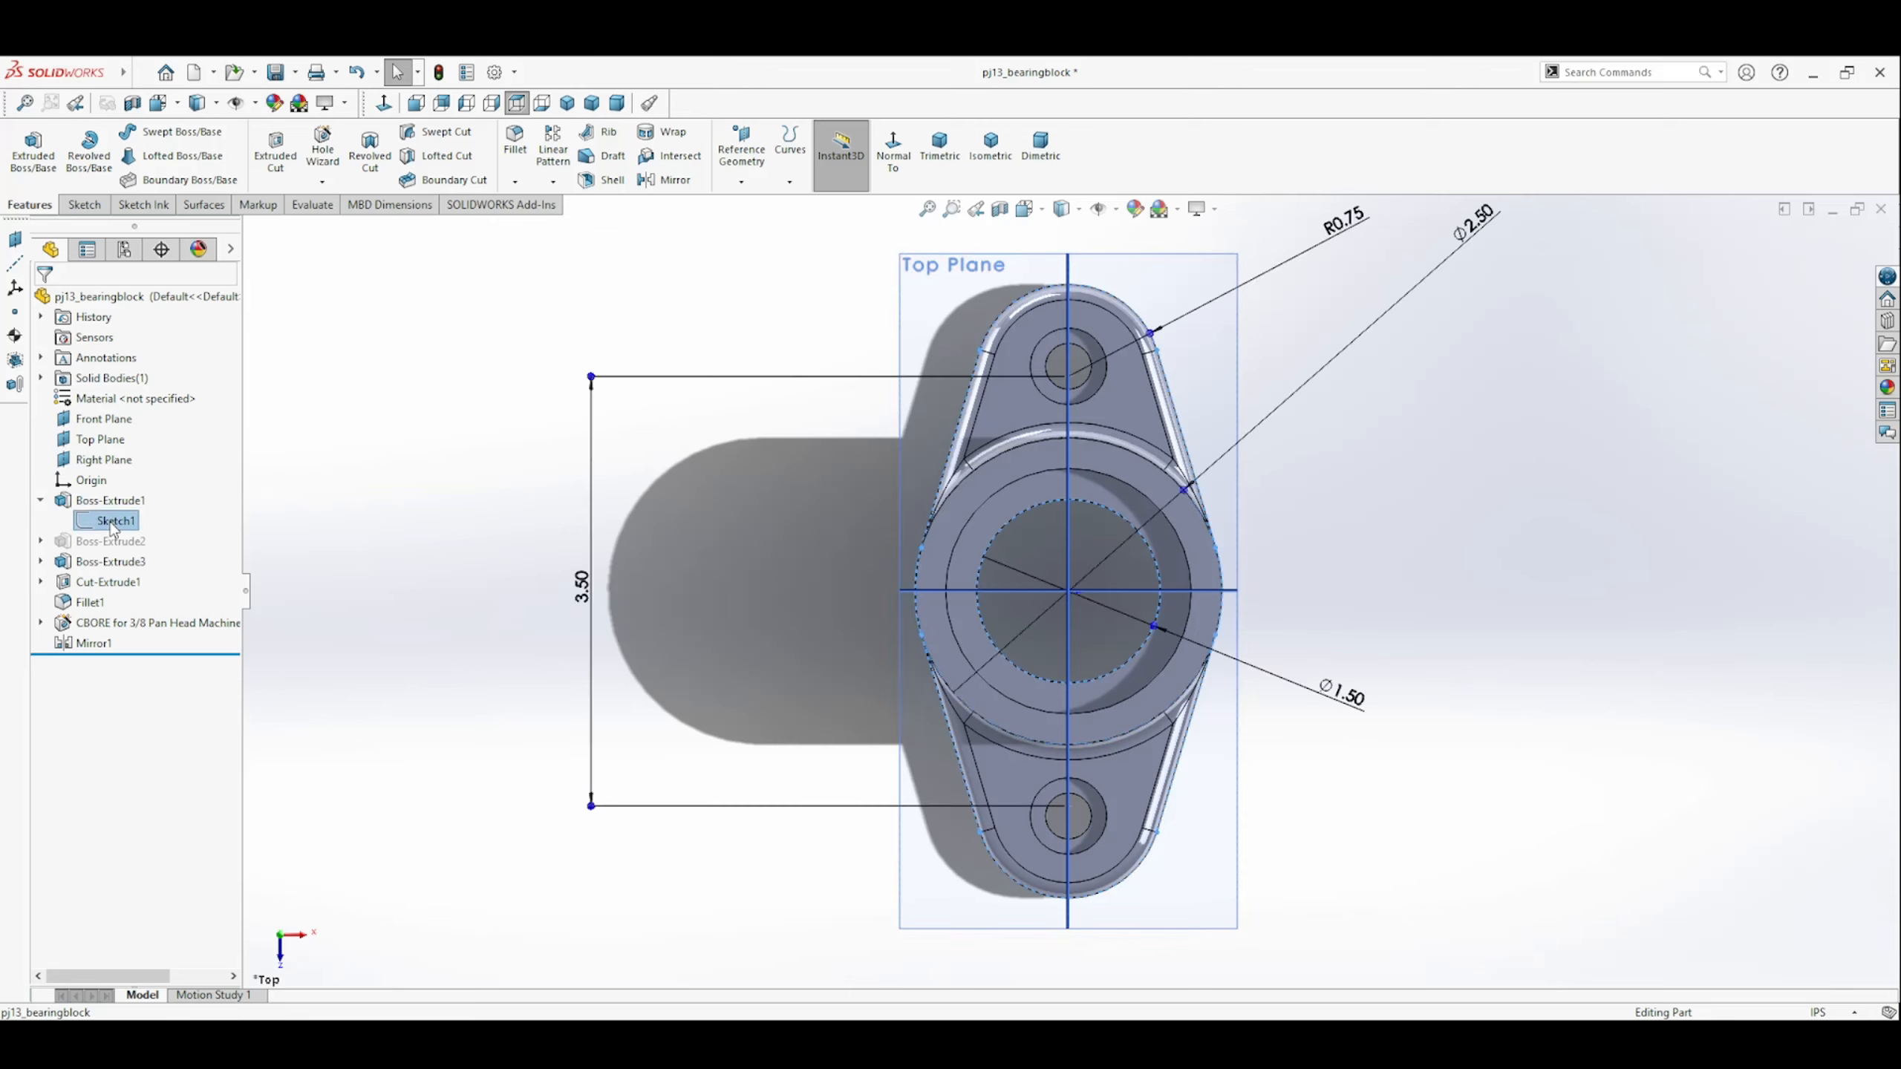
pyautogui.click(135, 469)
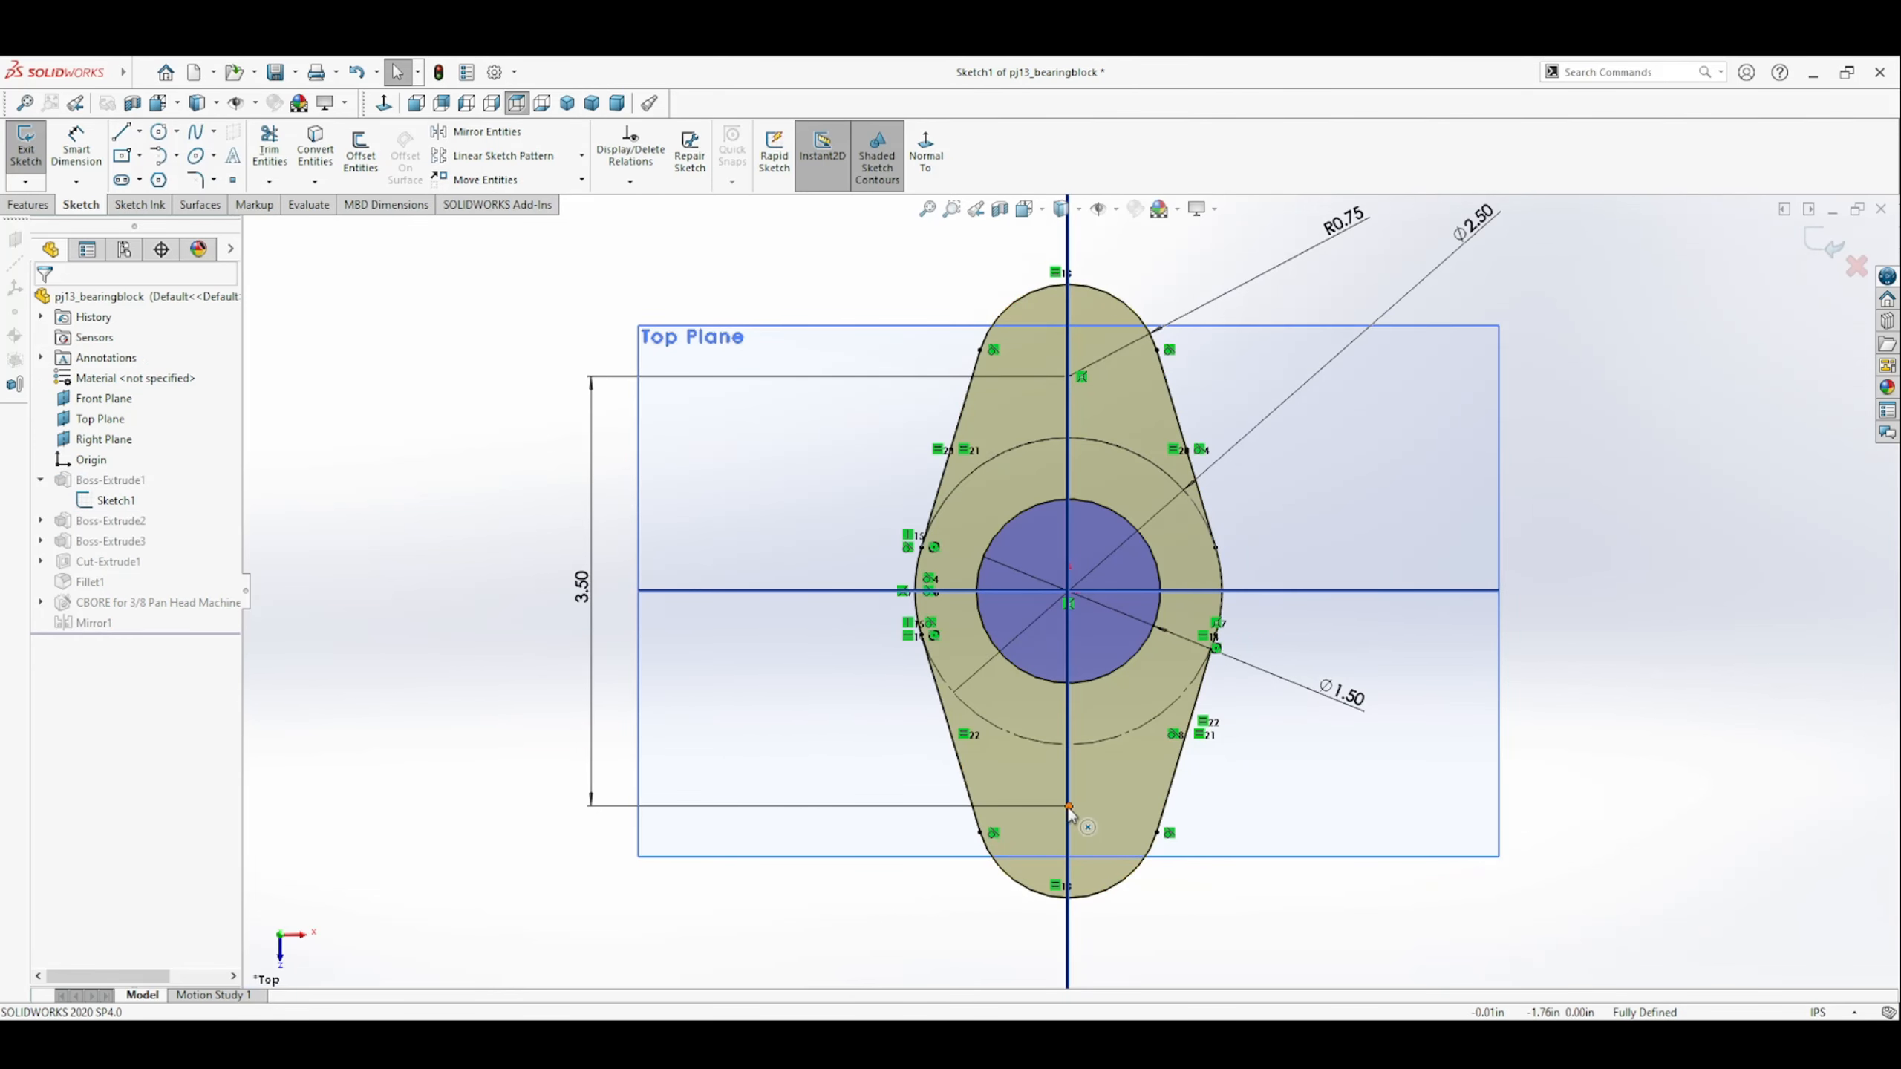
pyautogui.press('l')
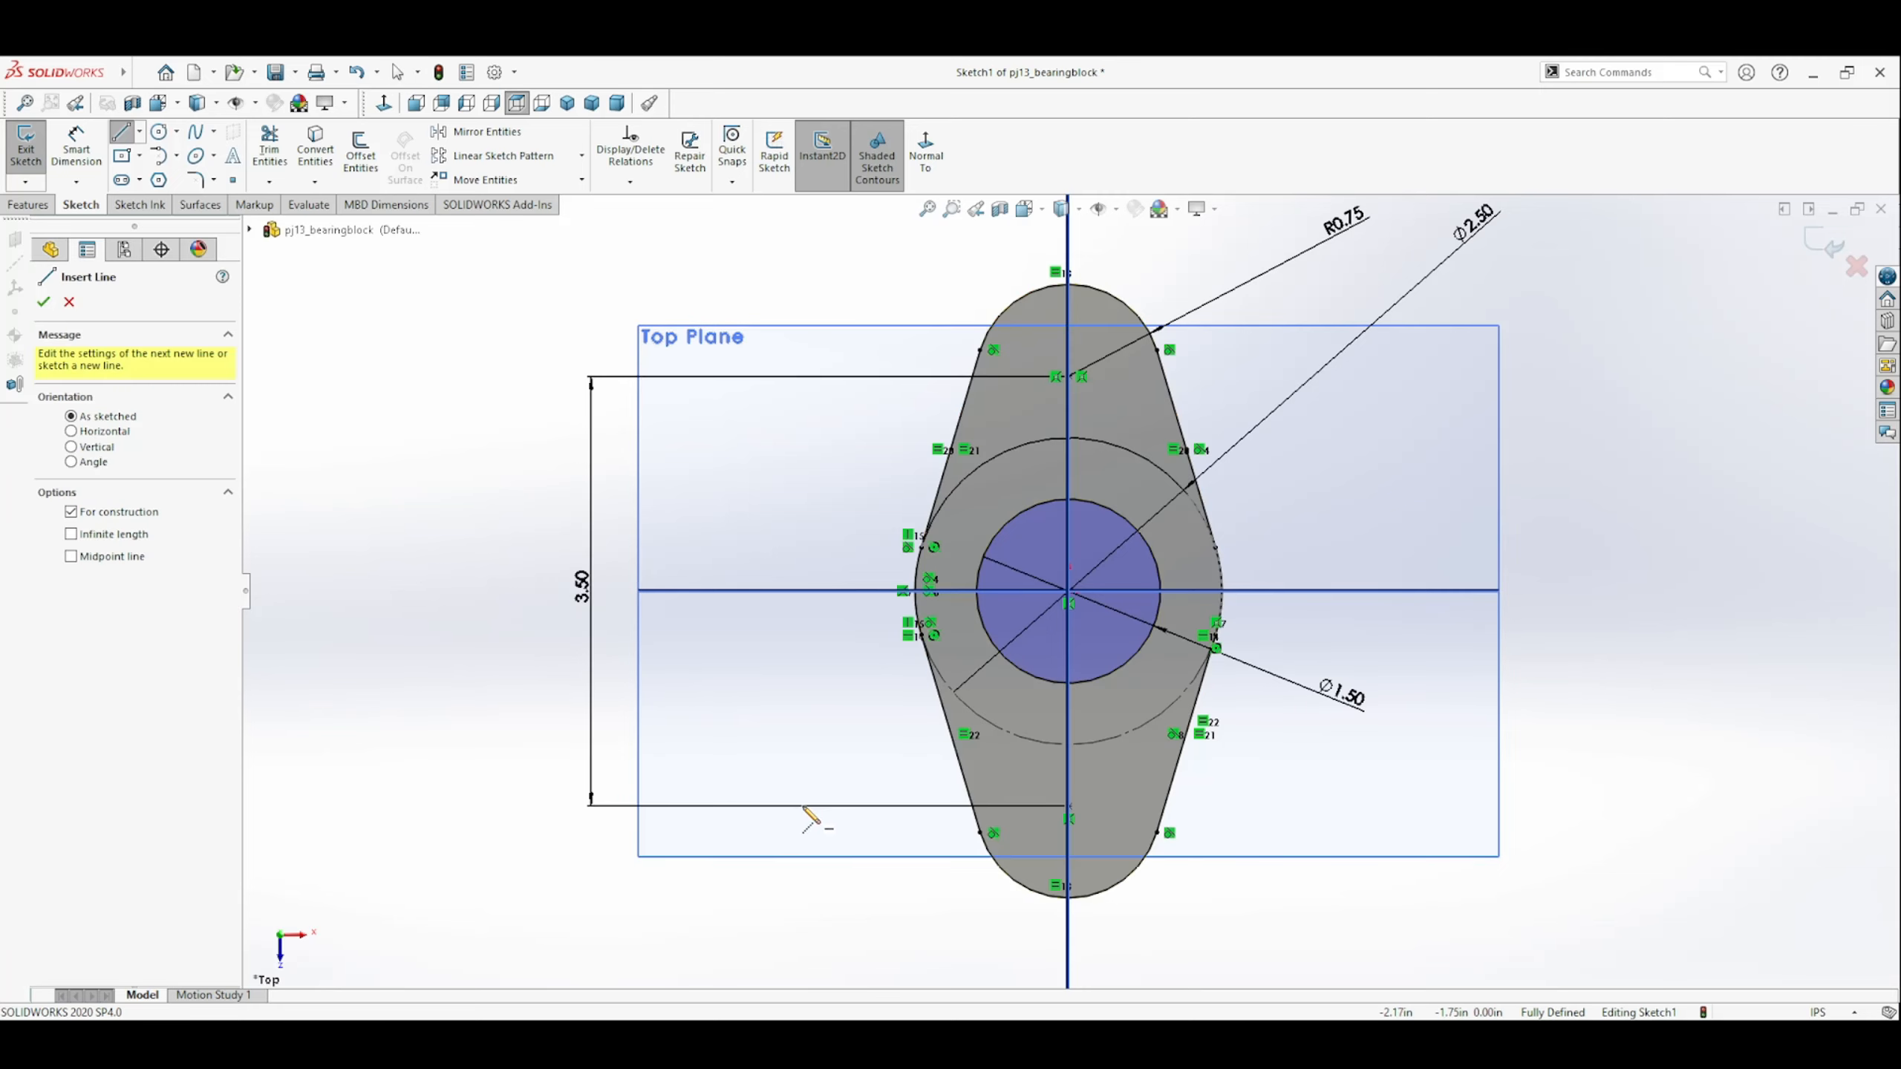
pyautogui.click(800, 807)
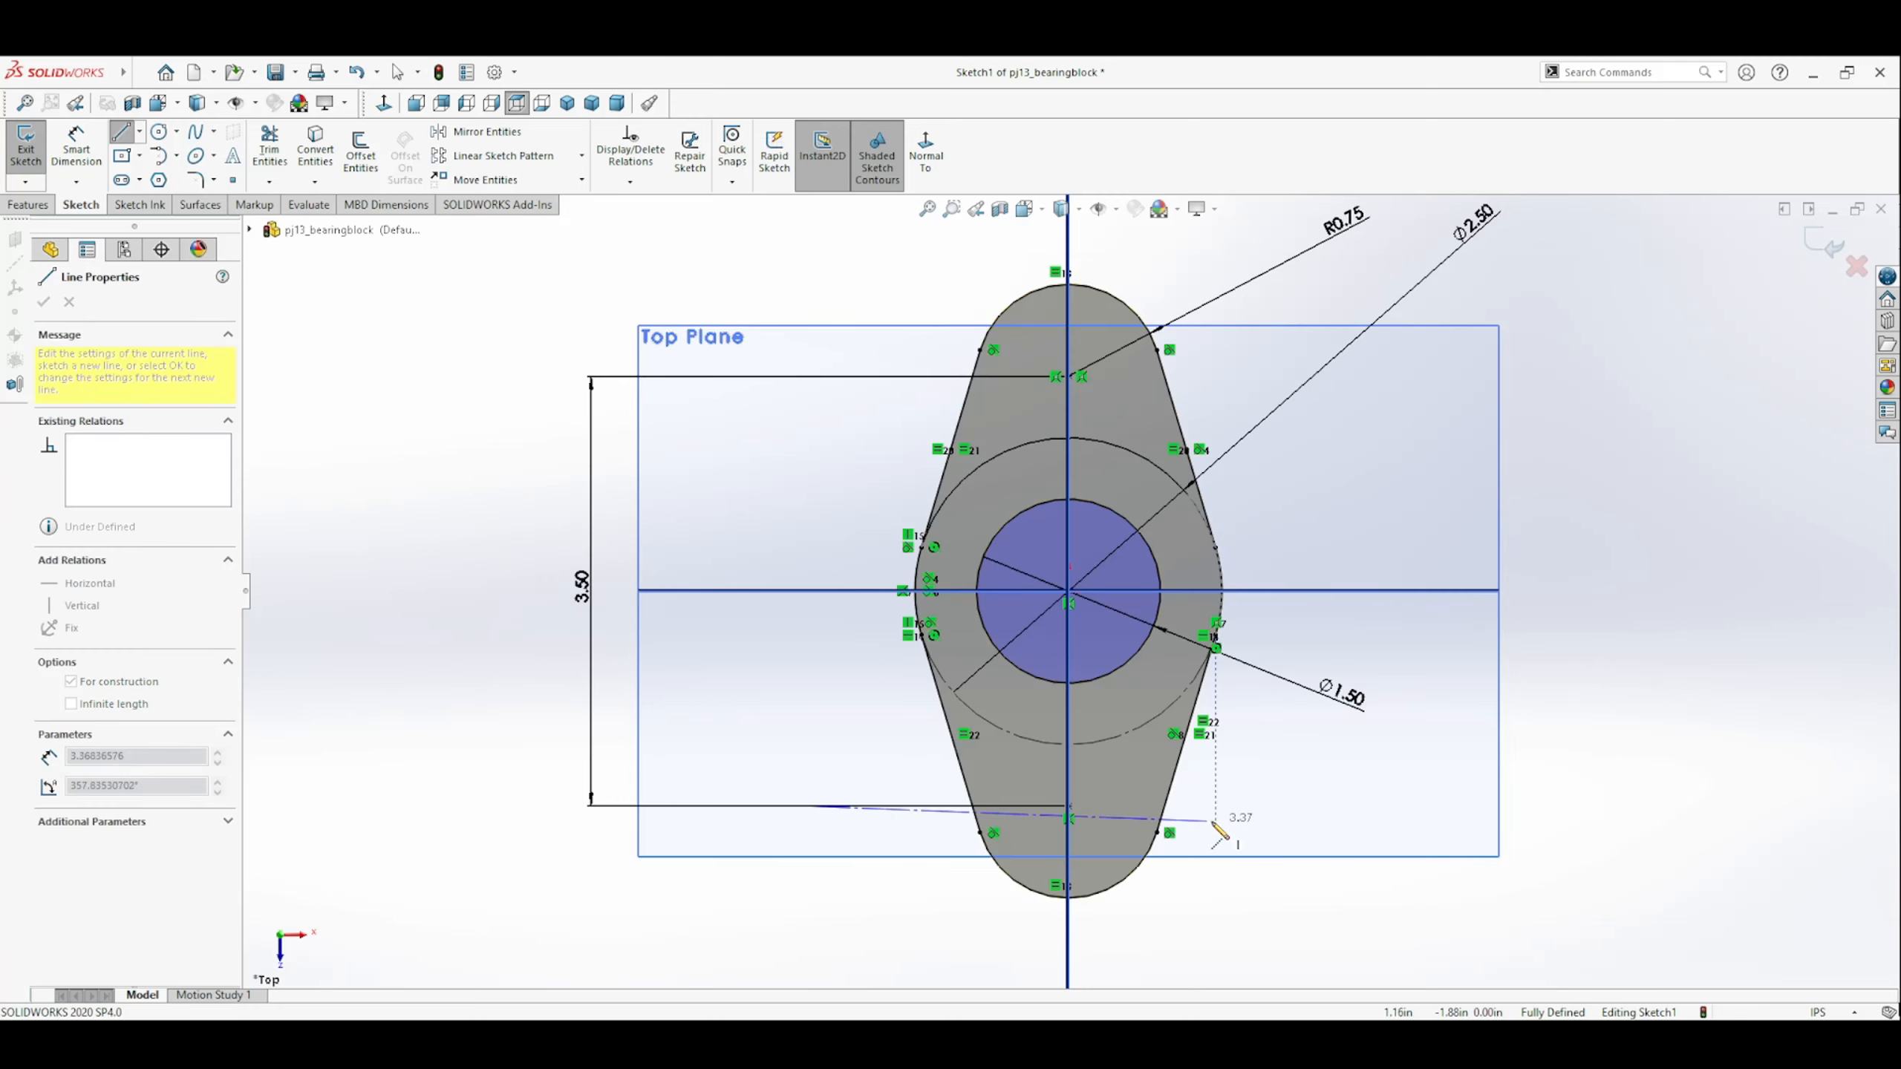
pyautogui.click(1295, 807)
pyautogui.press('Escape')
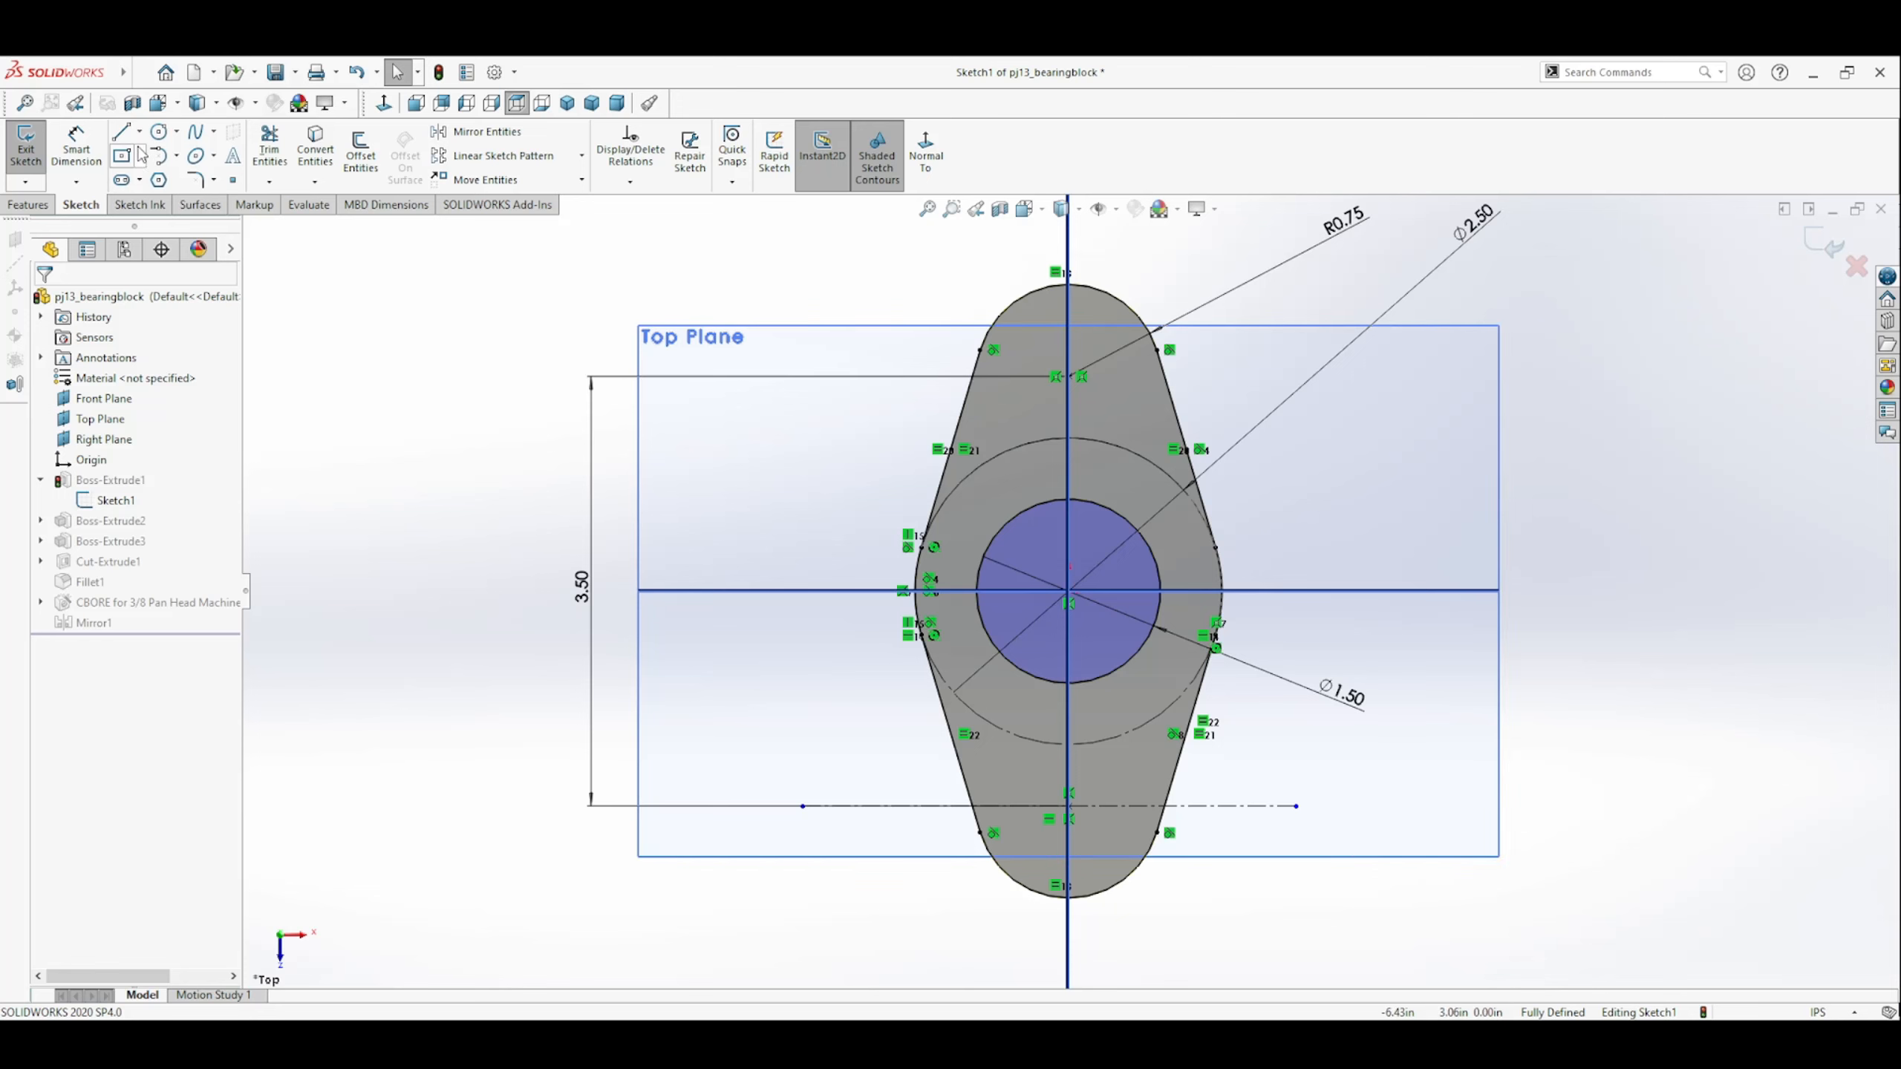
# Draw a horizontal centerline about 2.62 in long through the upper end arc's center.
pyautogui.click(121, 132)
pyautogui.click(138, 515)
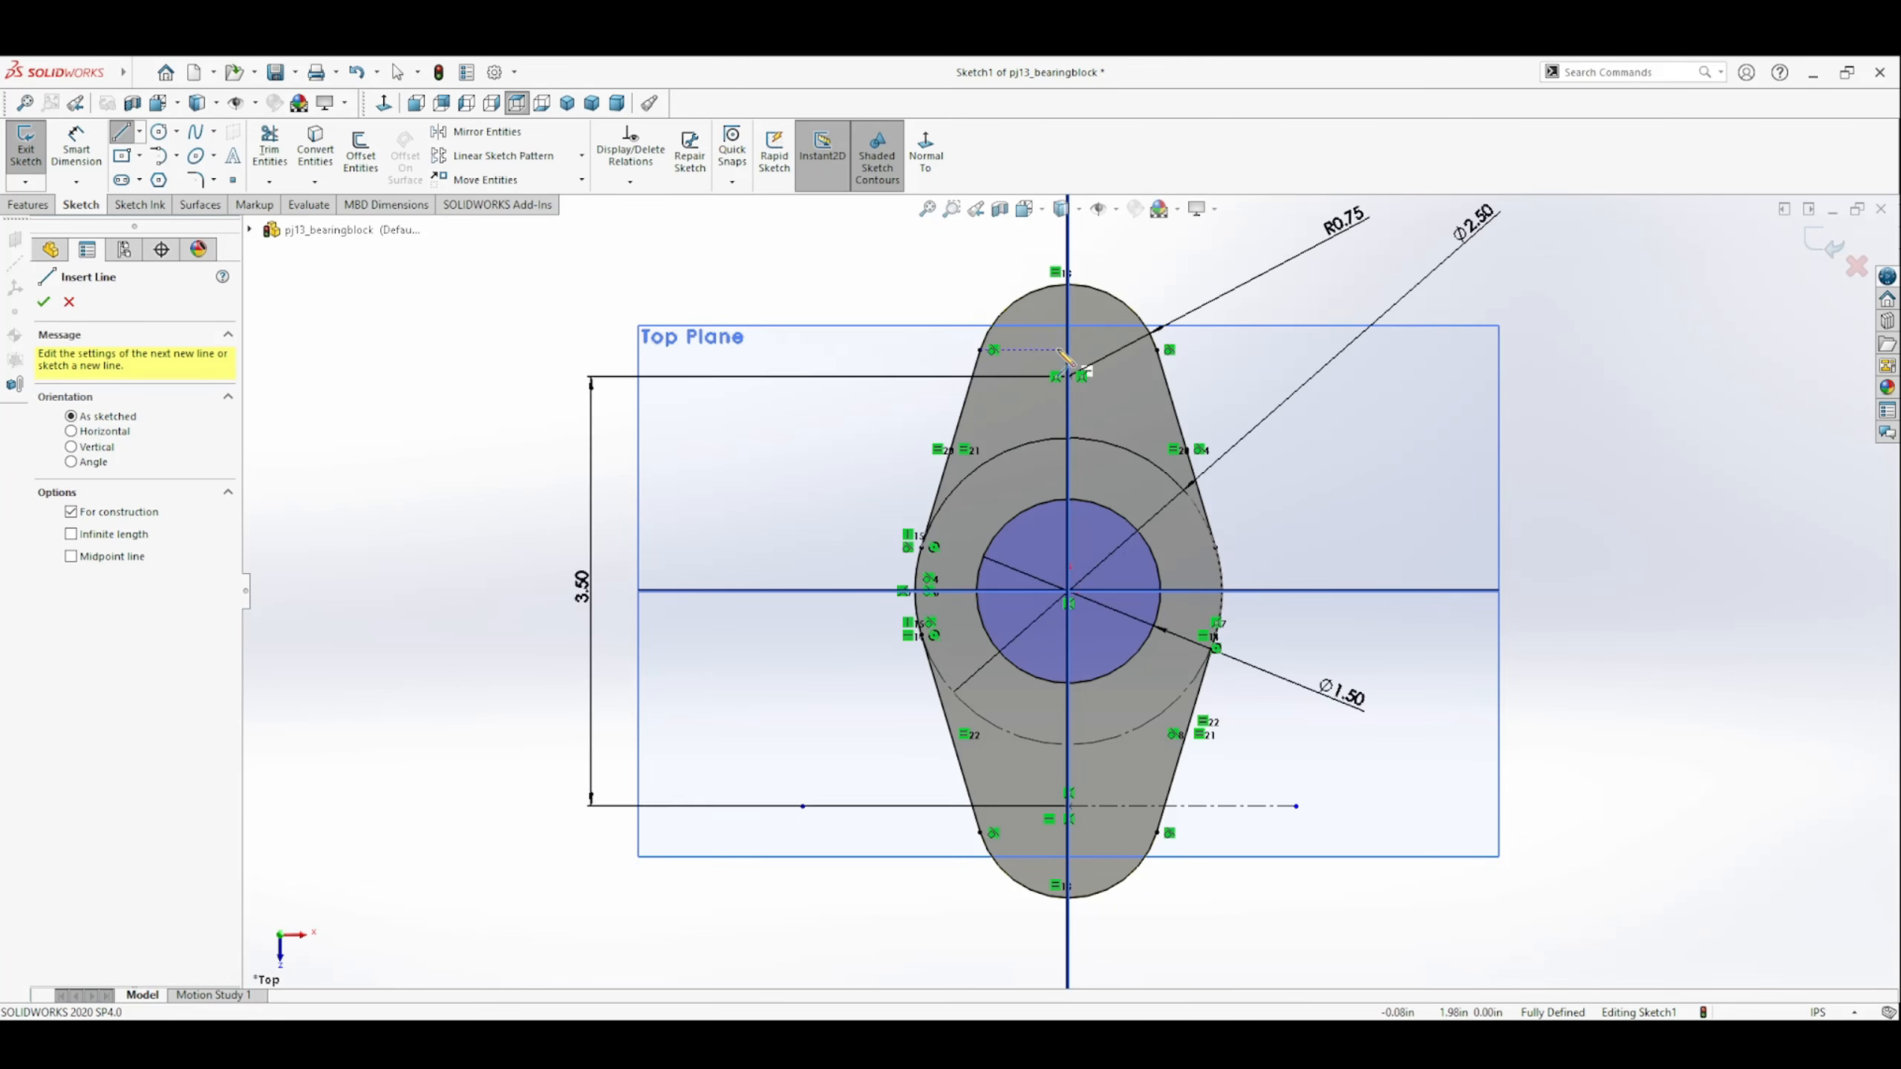
pyautogui.click(922, 375)
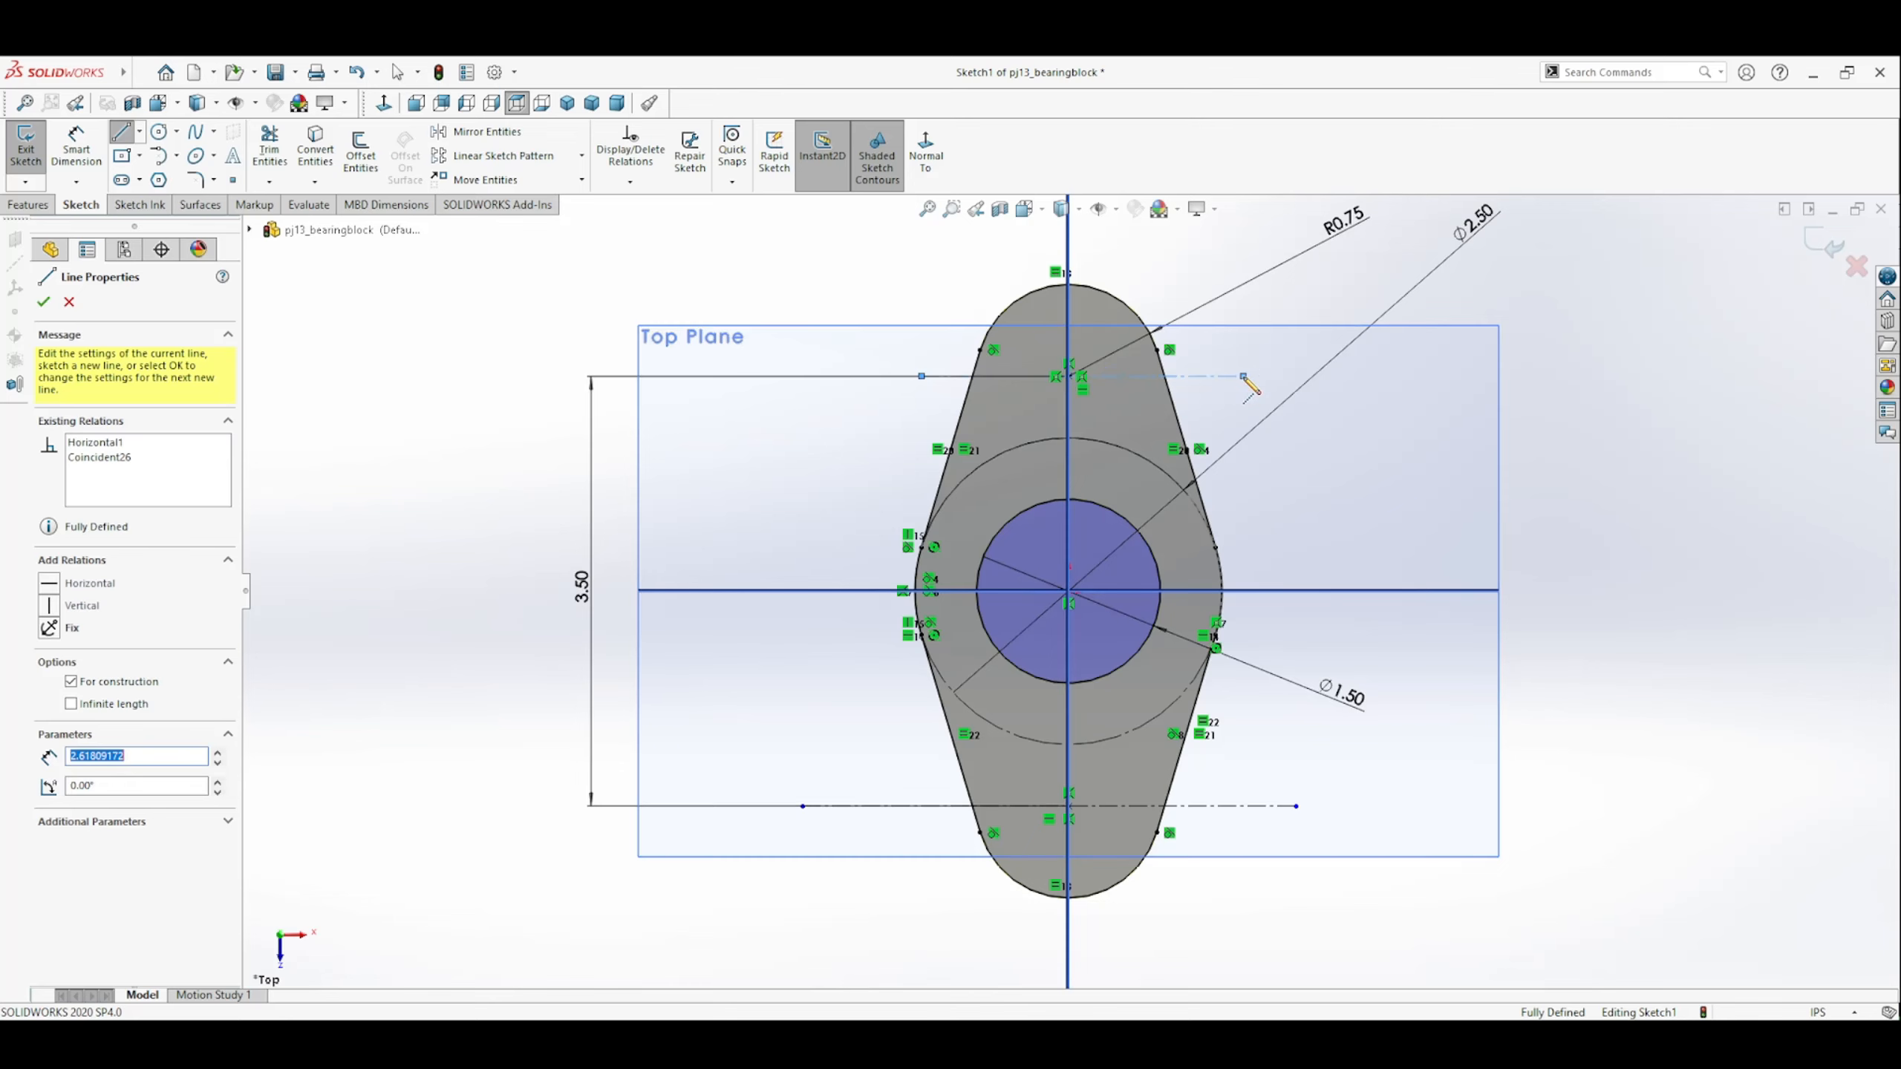
pyautogui.click(1244, 376)
pyautogui.press('Escape')
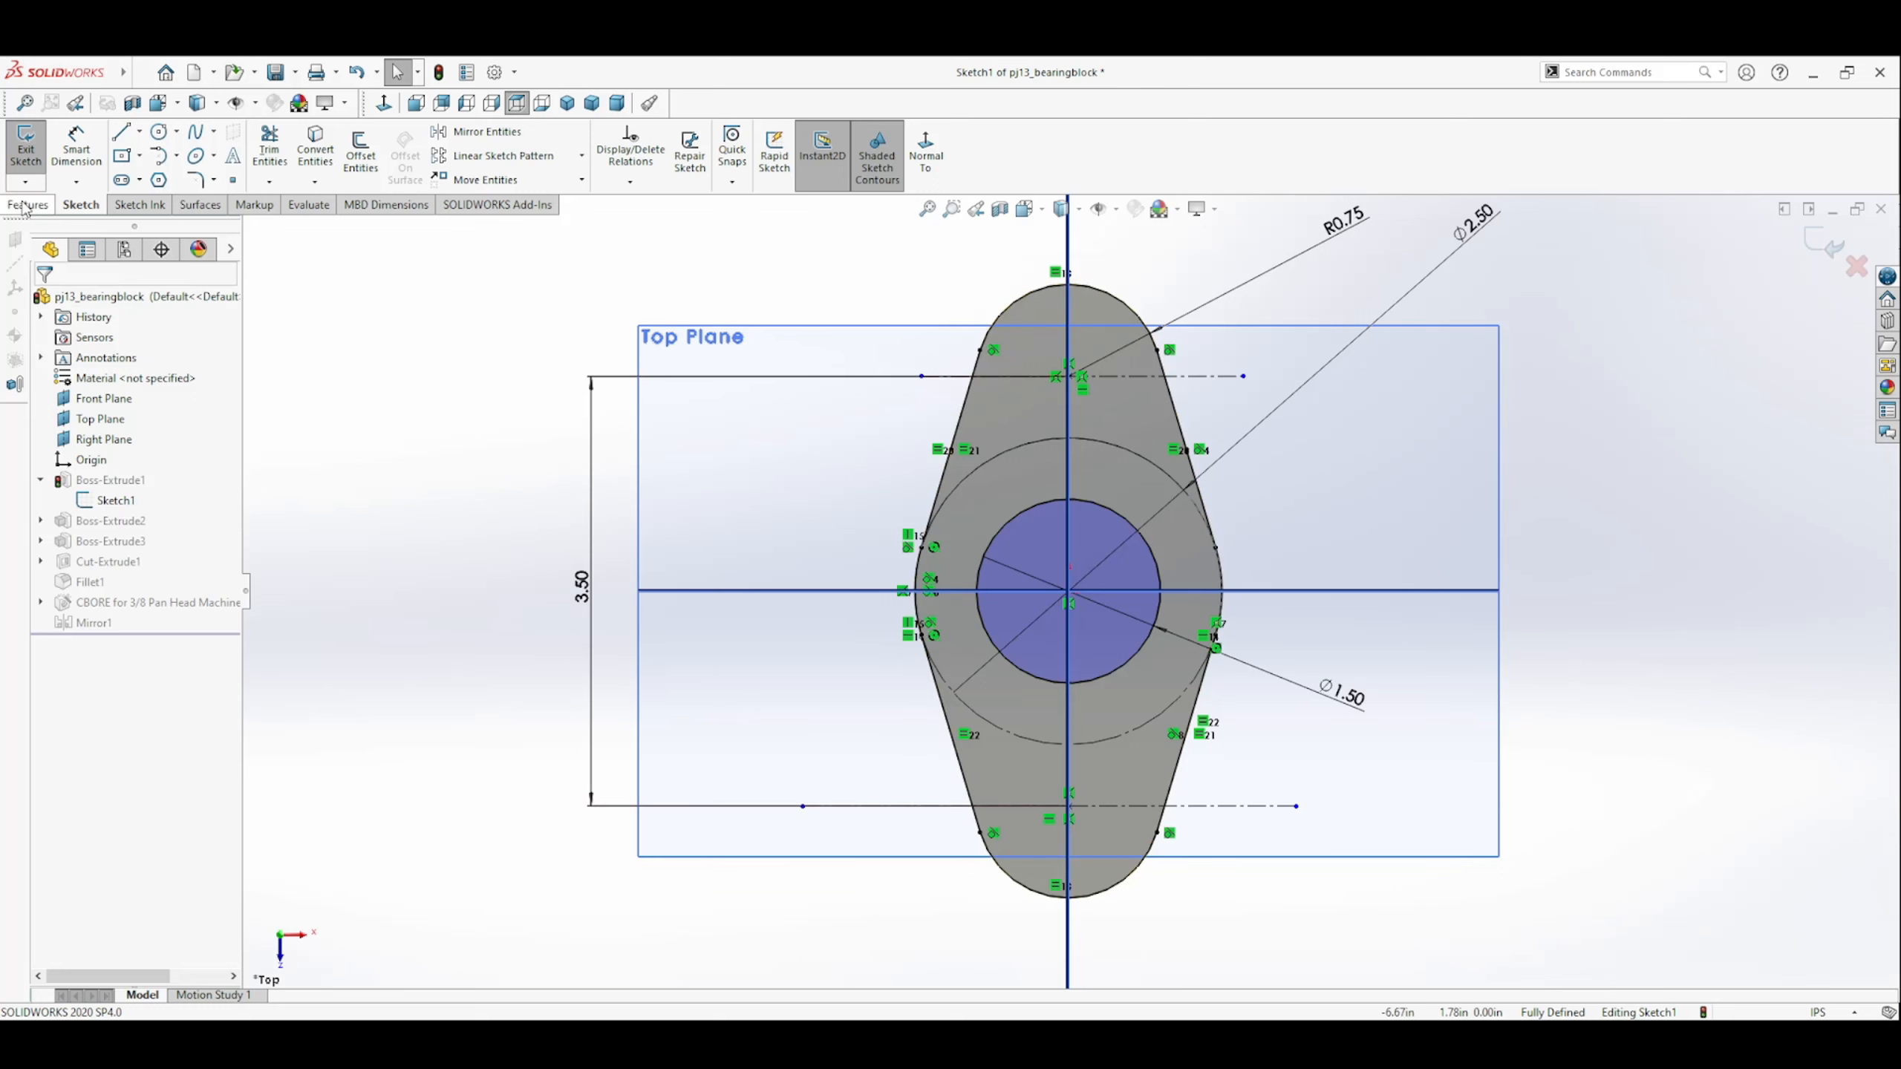
# Add a short vertical centerline across the lower end arc's center and exit the plate sketch.
pyautogui.click(122, 137)
pyautogui.click(105, 517)
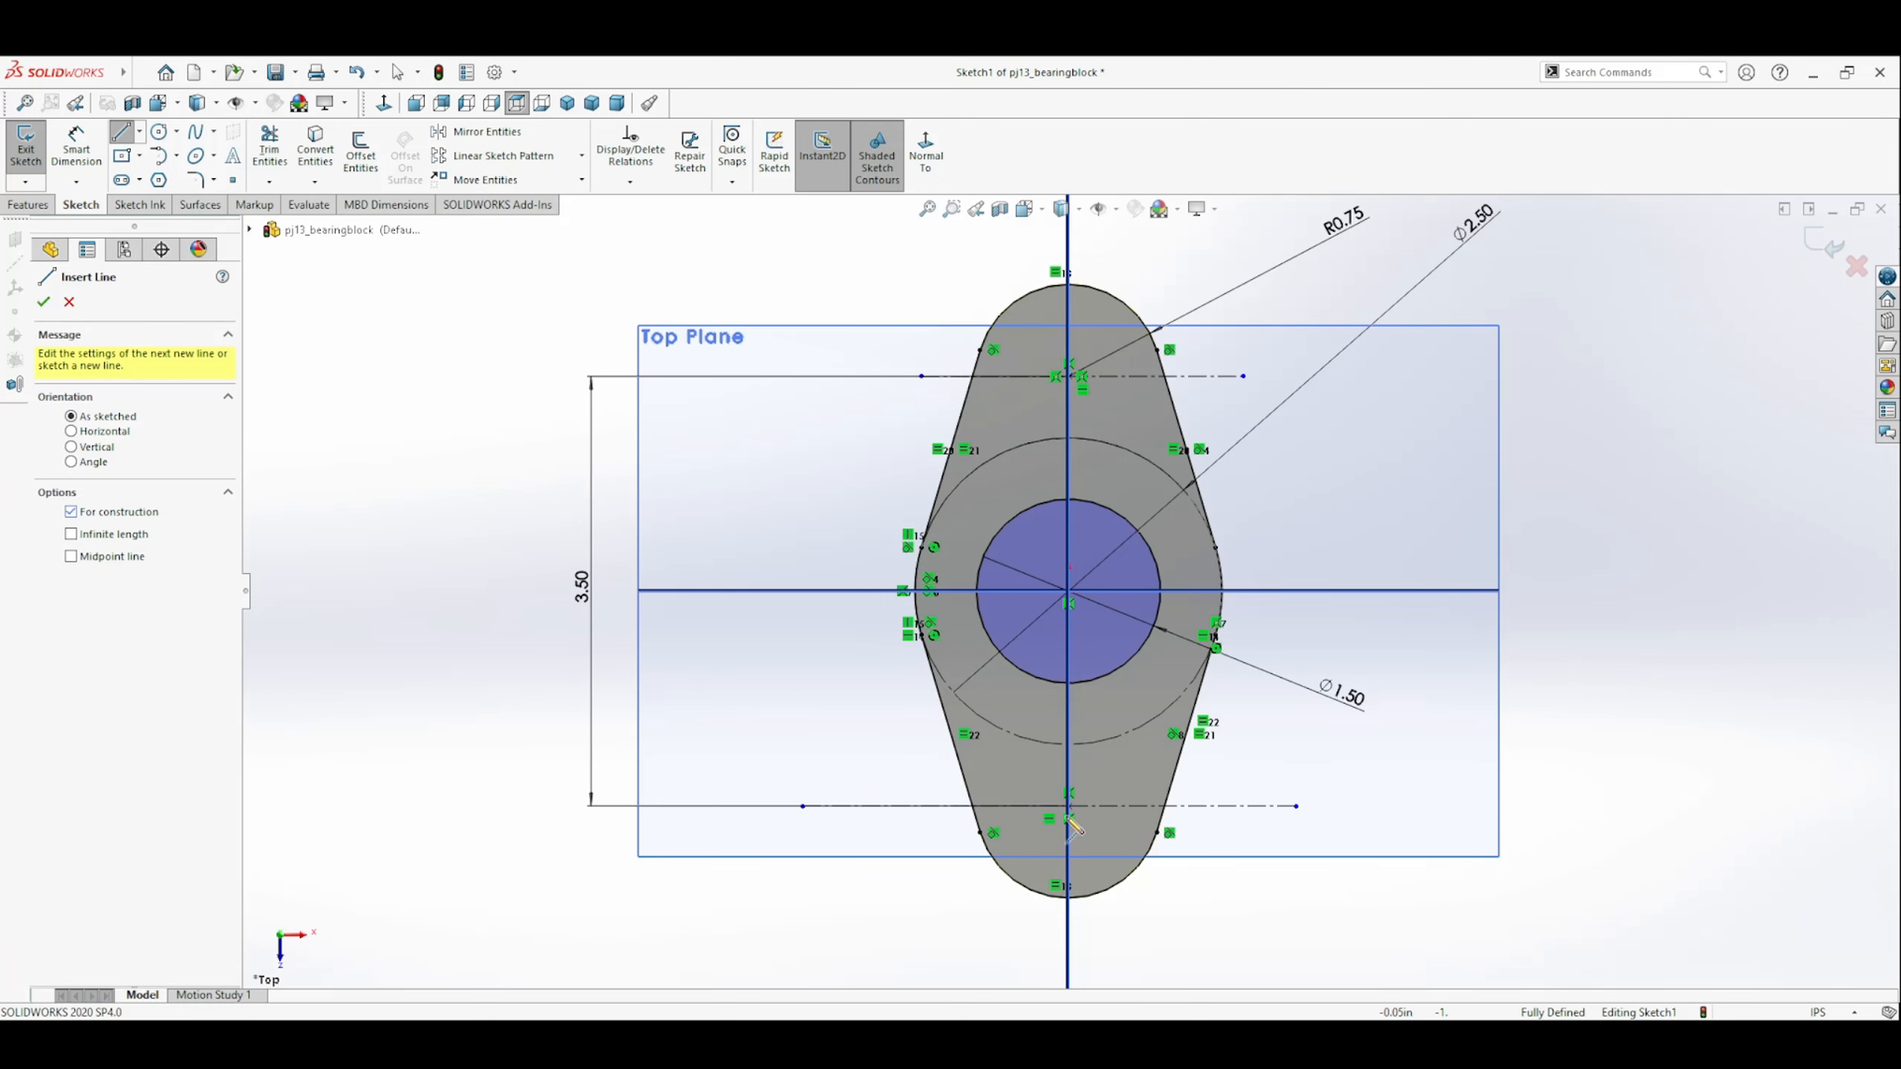
pyautogui.click(1069, 759)
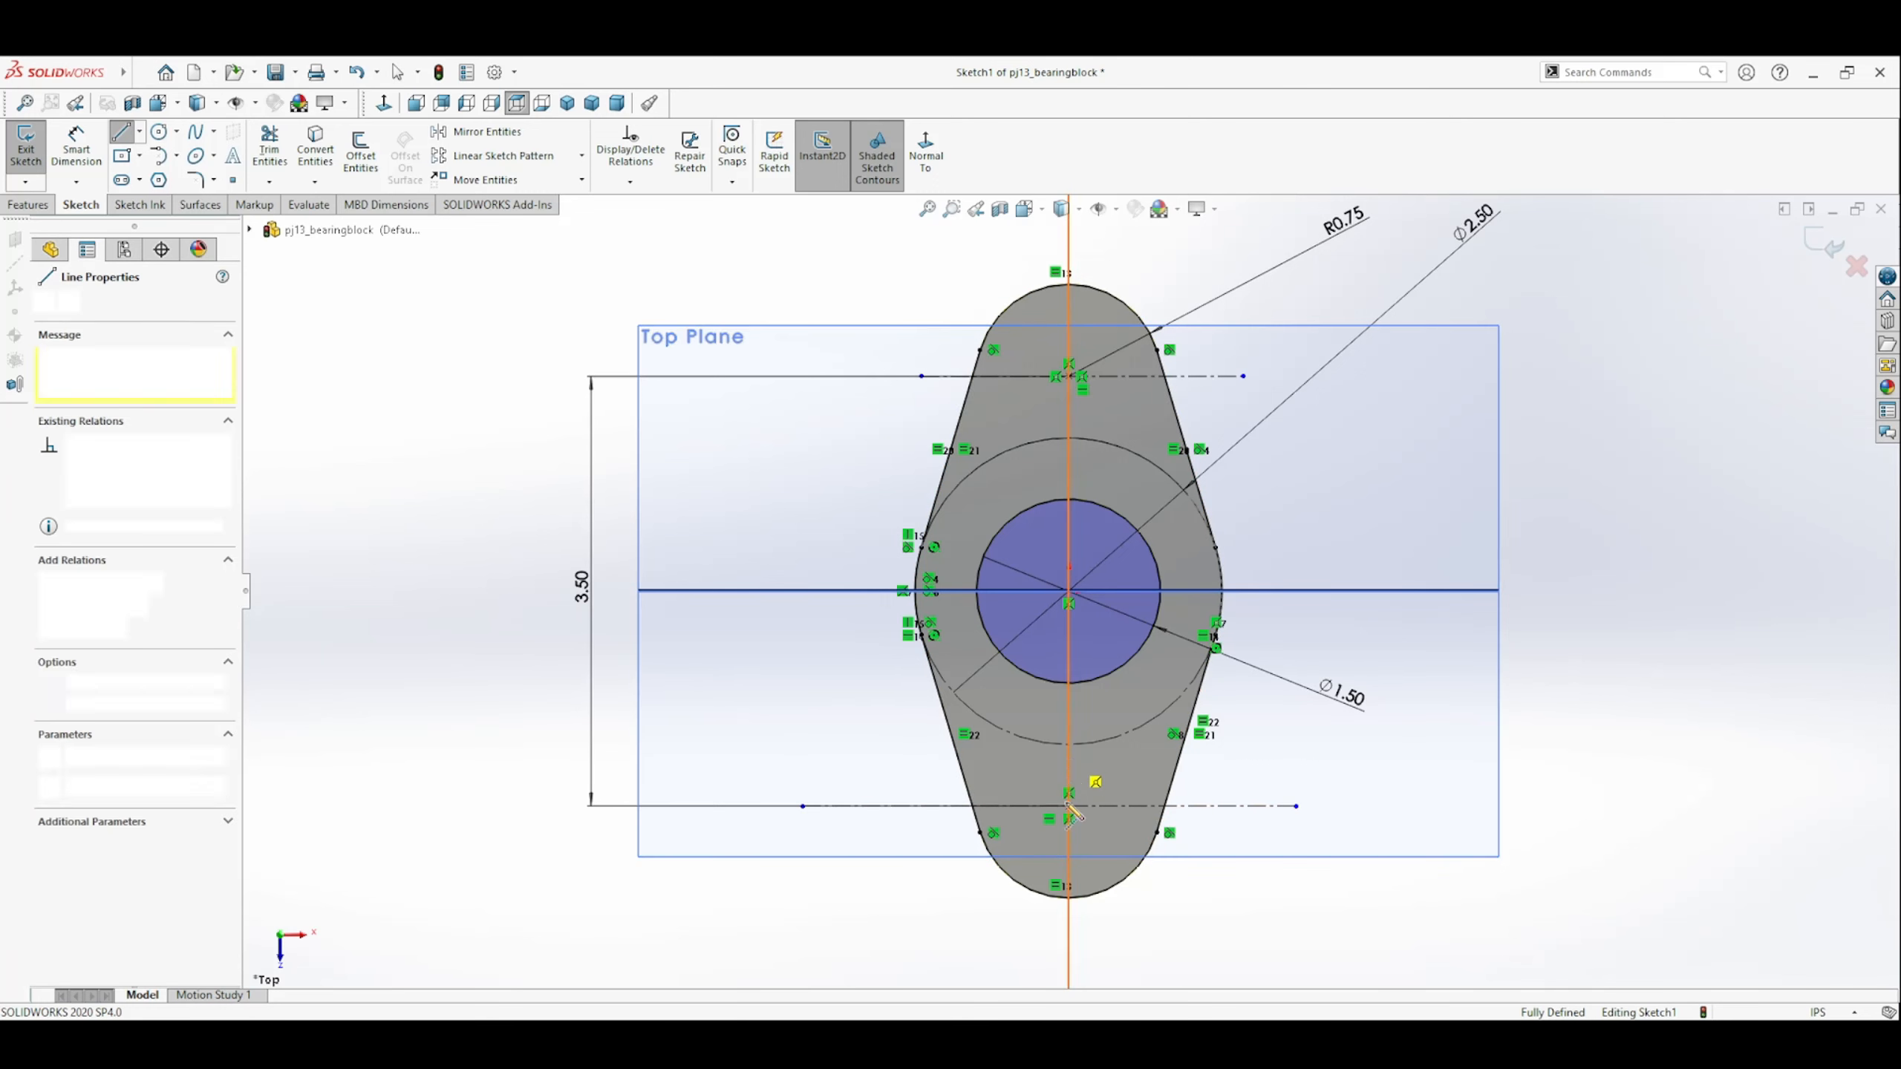
pyautogui.click(1068, 844)
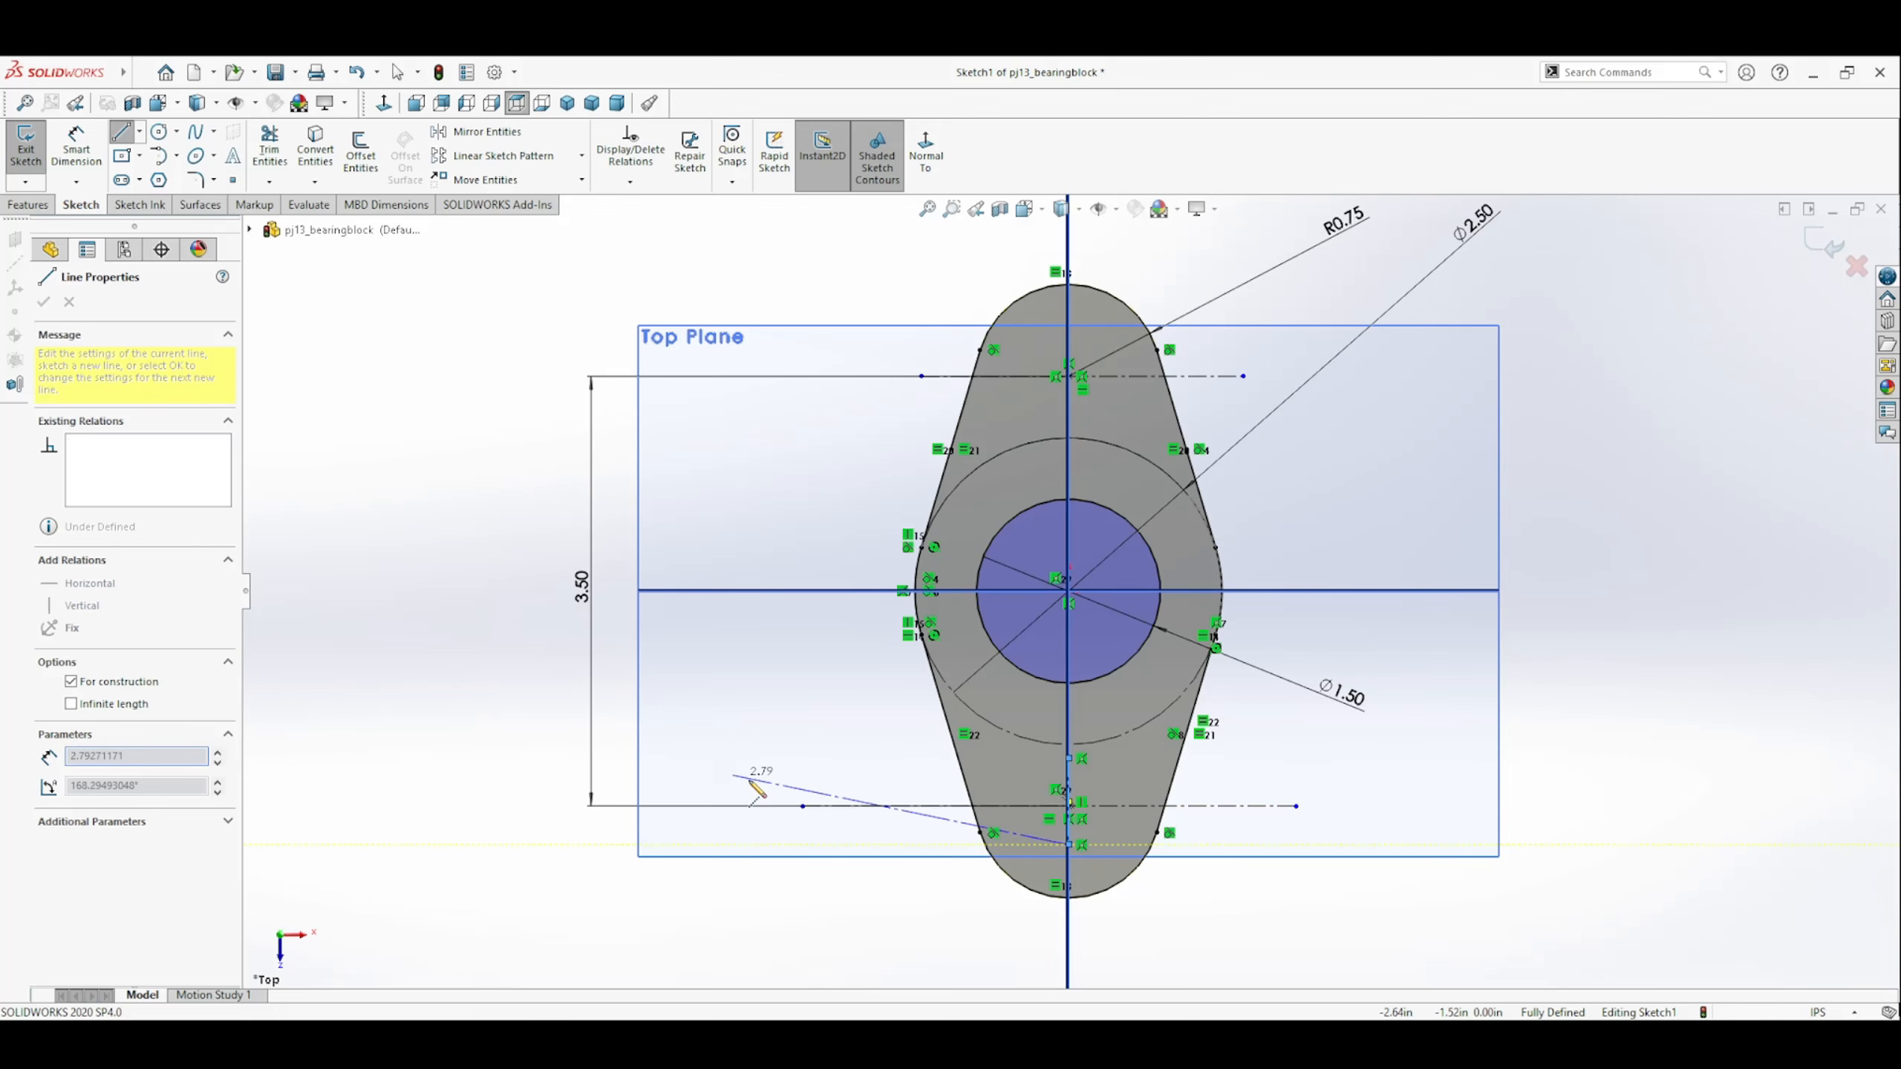
pyautogui.press('Escape')
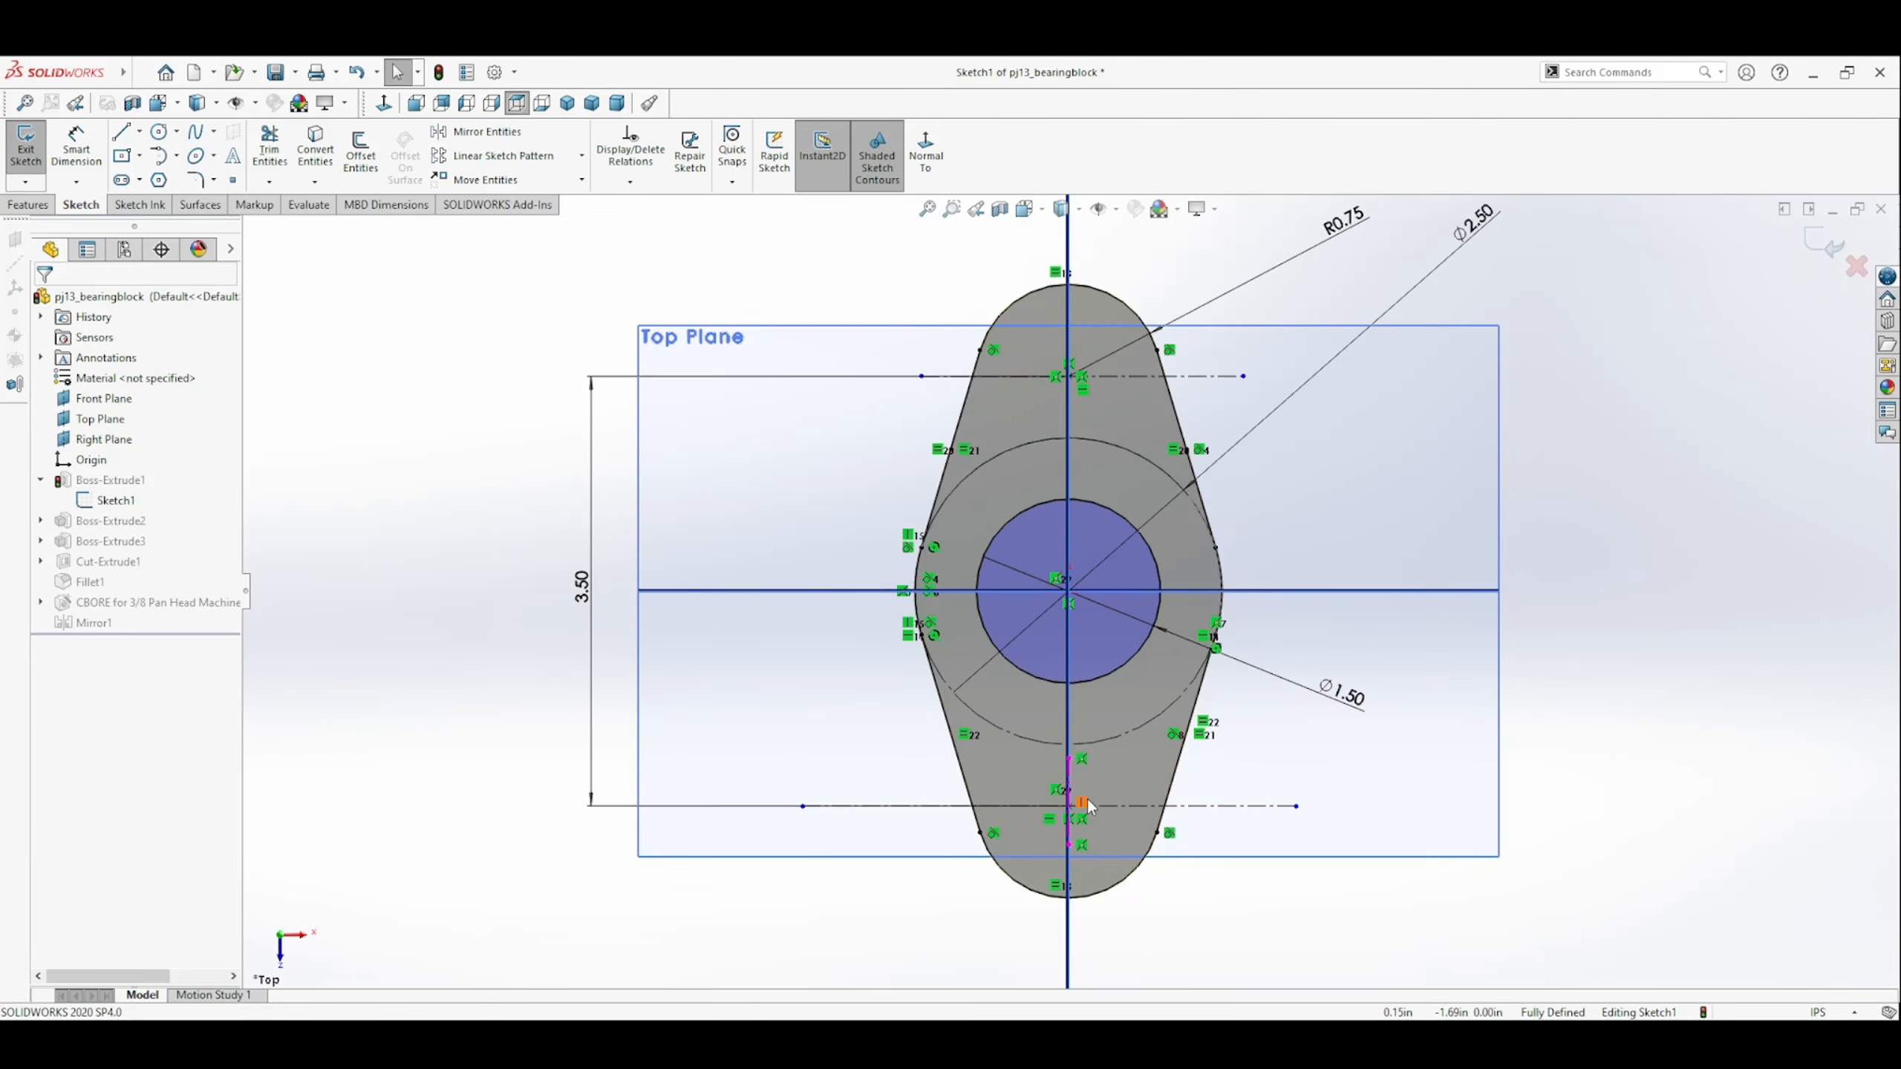
pyautogui.click(1812, 240)
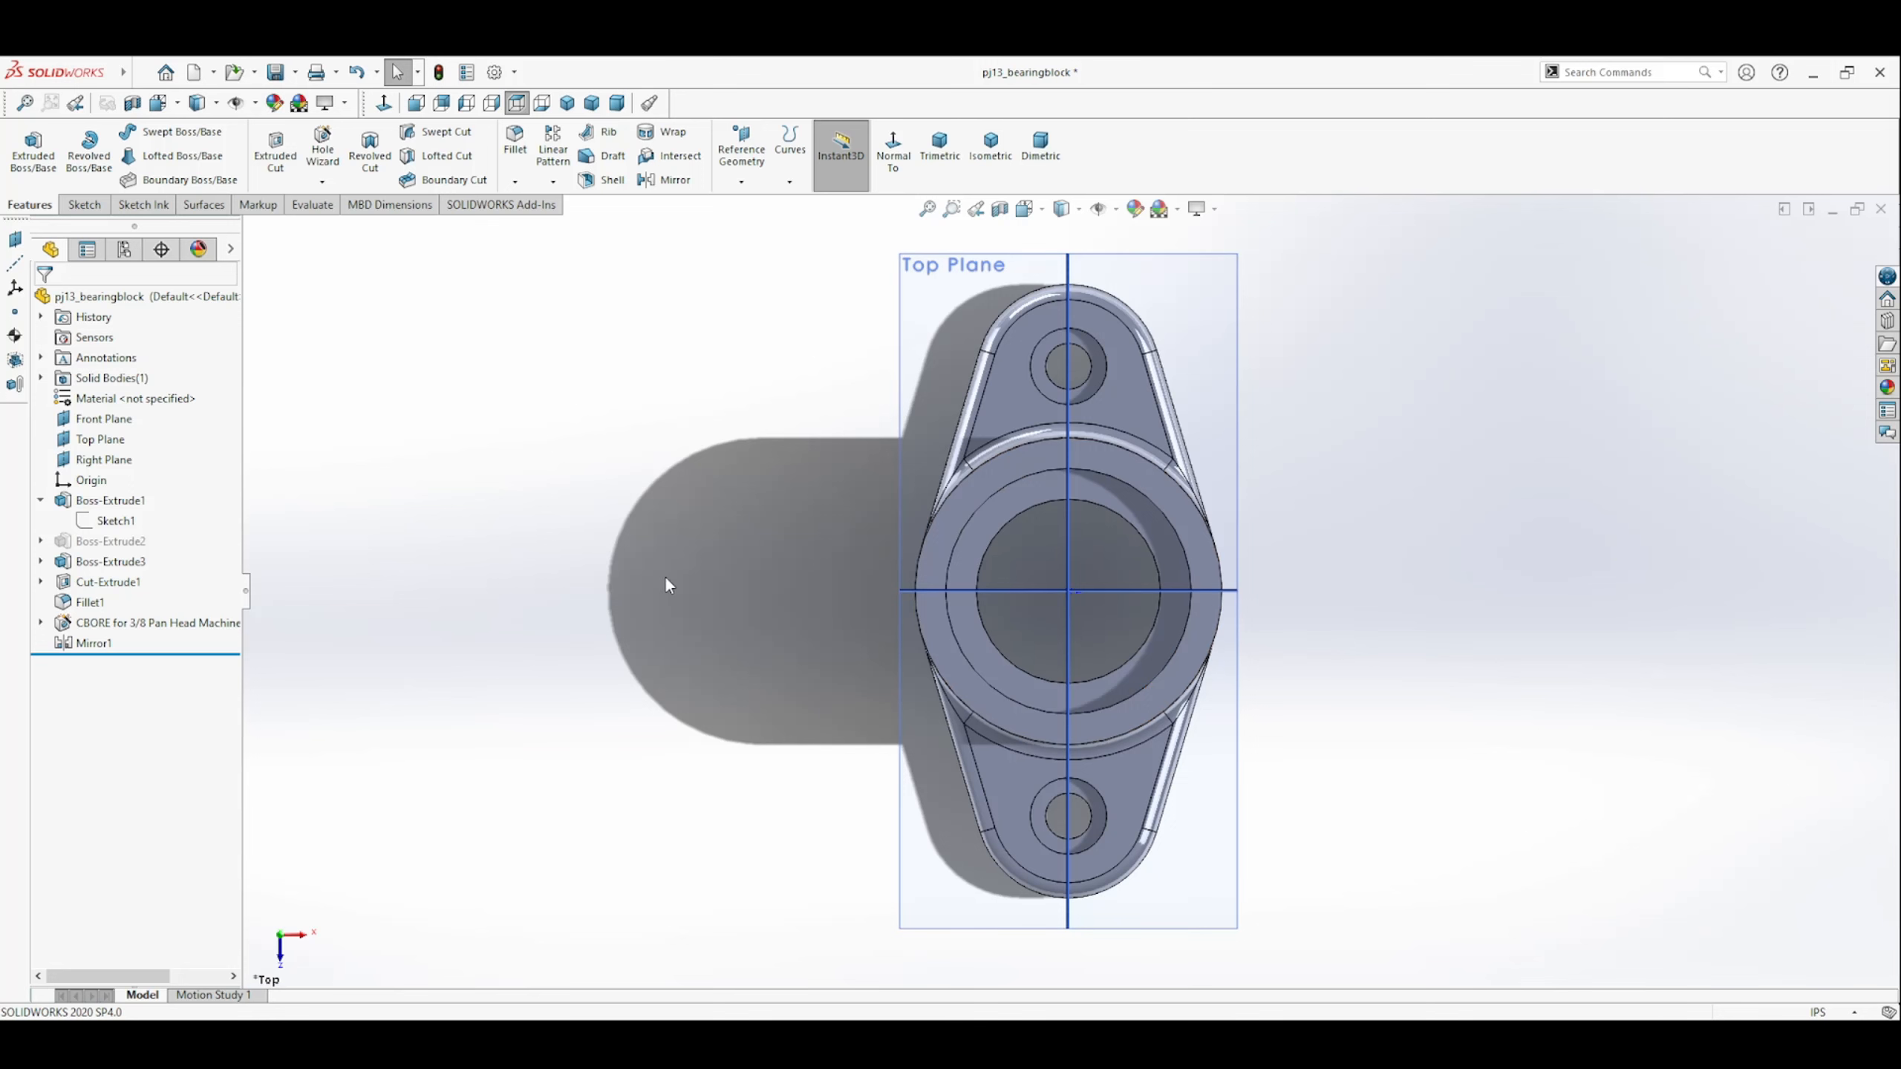
# Reopen the counterbored hole feature and edit its hole position.
pyautogui.click(108, 521)
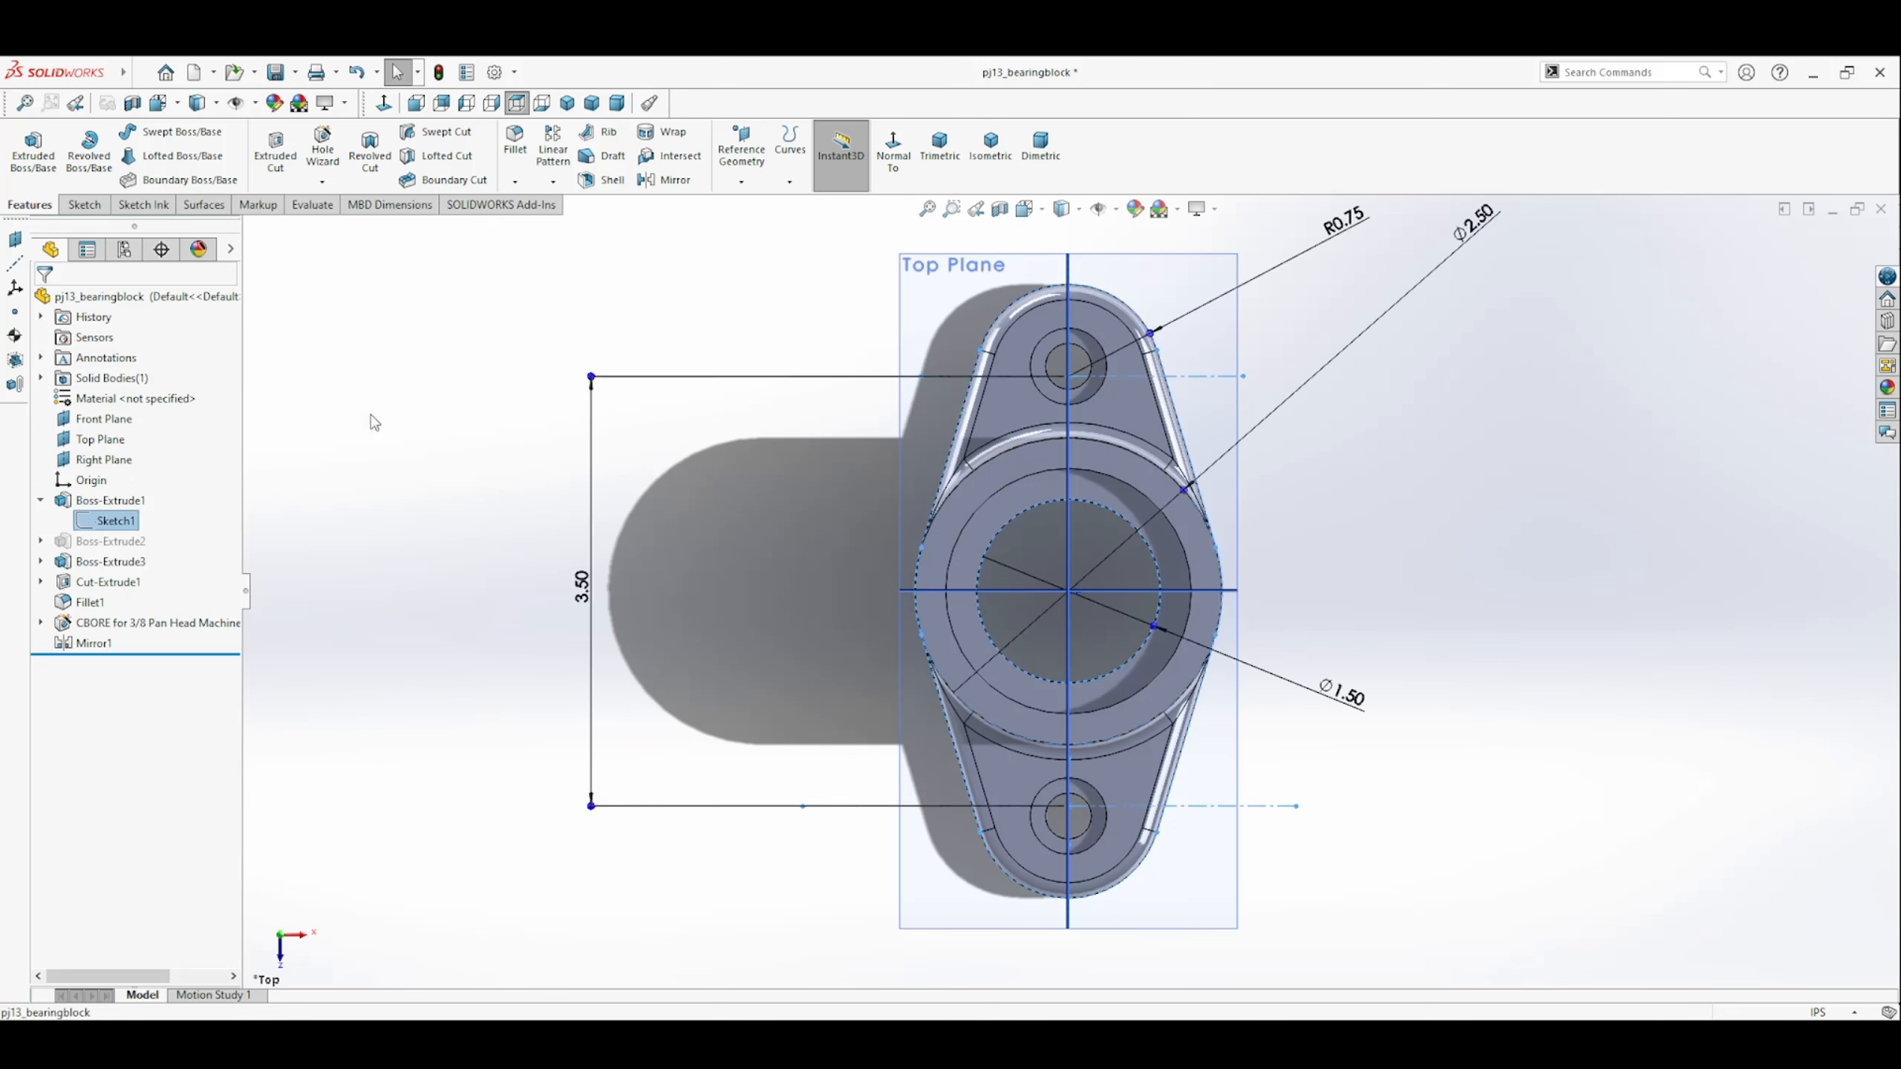
pyautogui.click(85, 625)
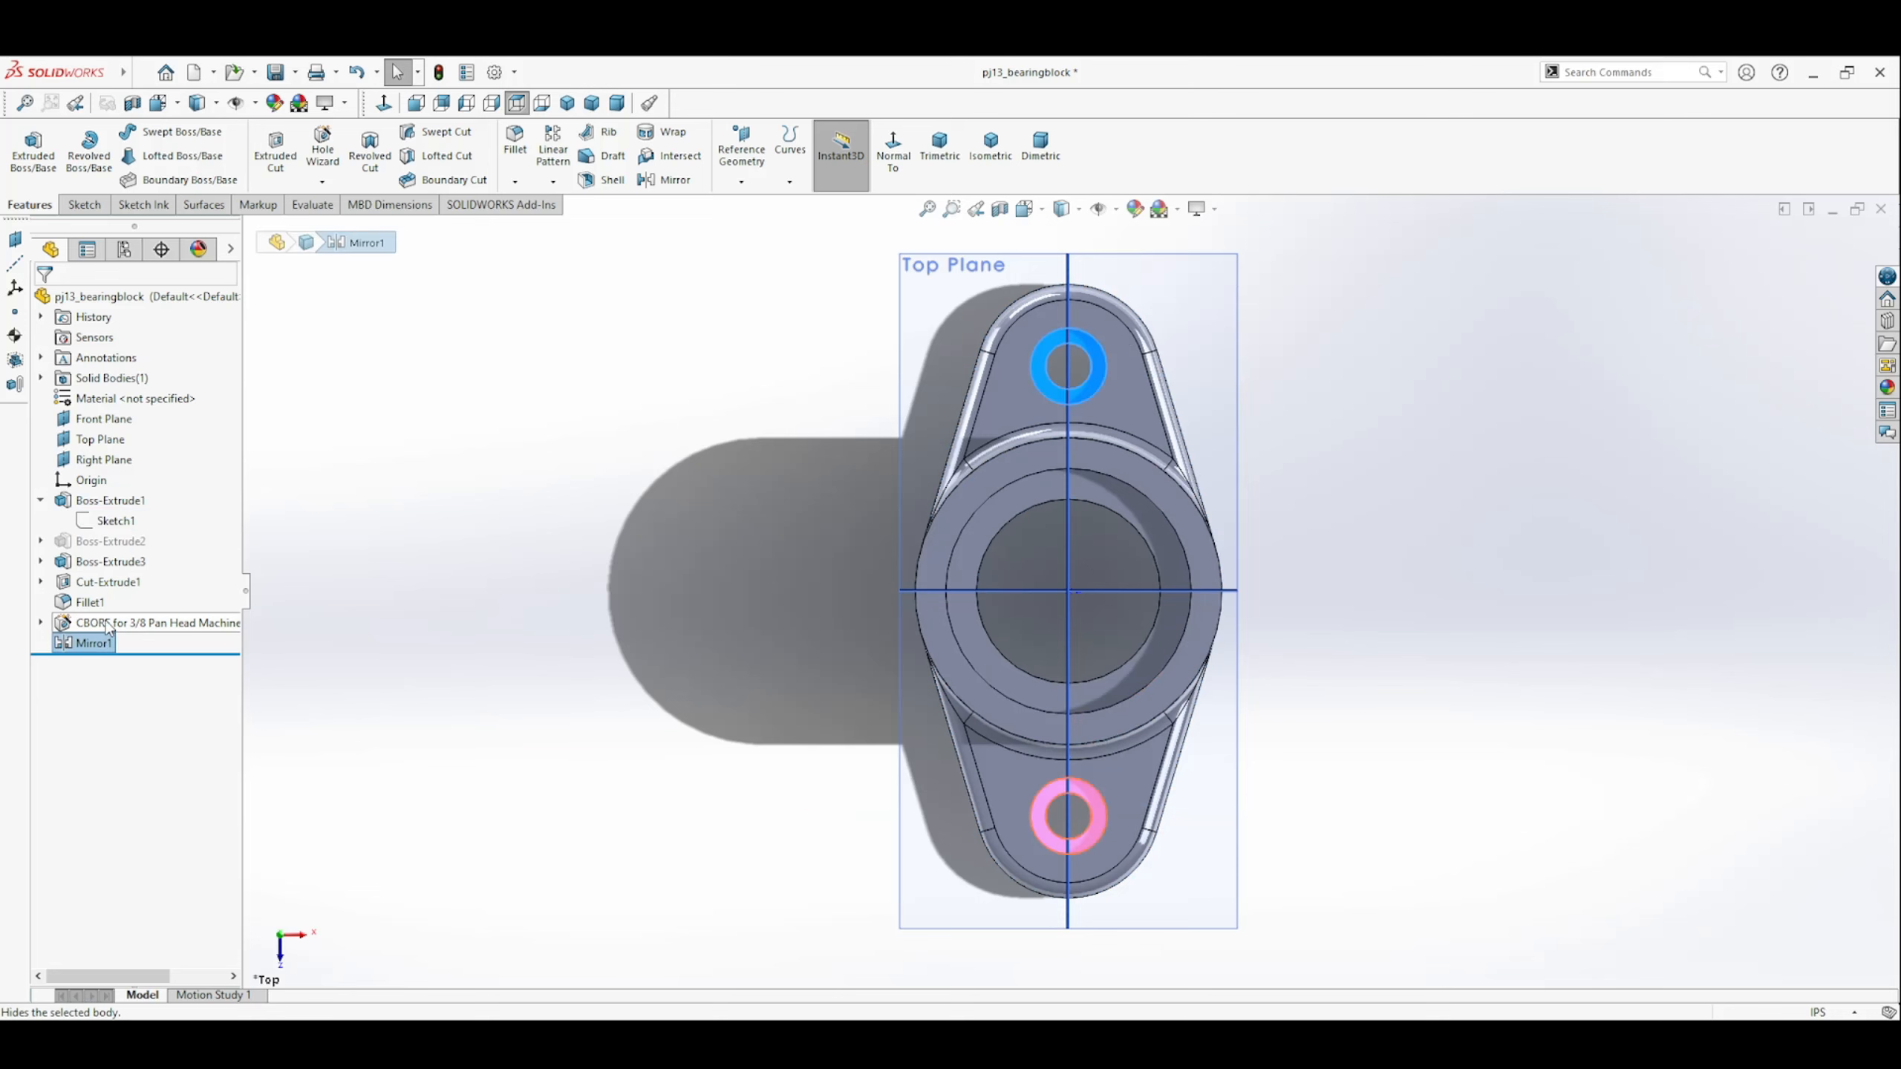
pyautogui.click(99, 567)
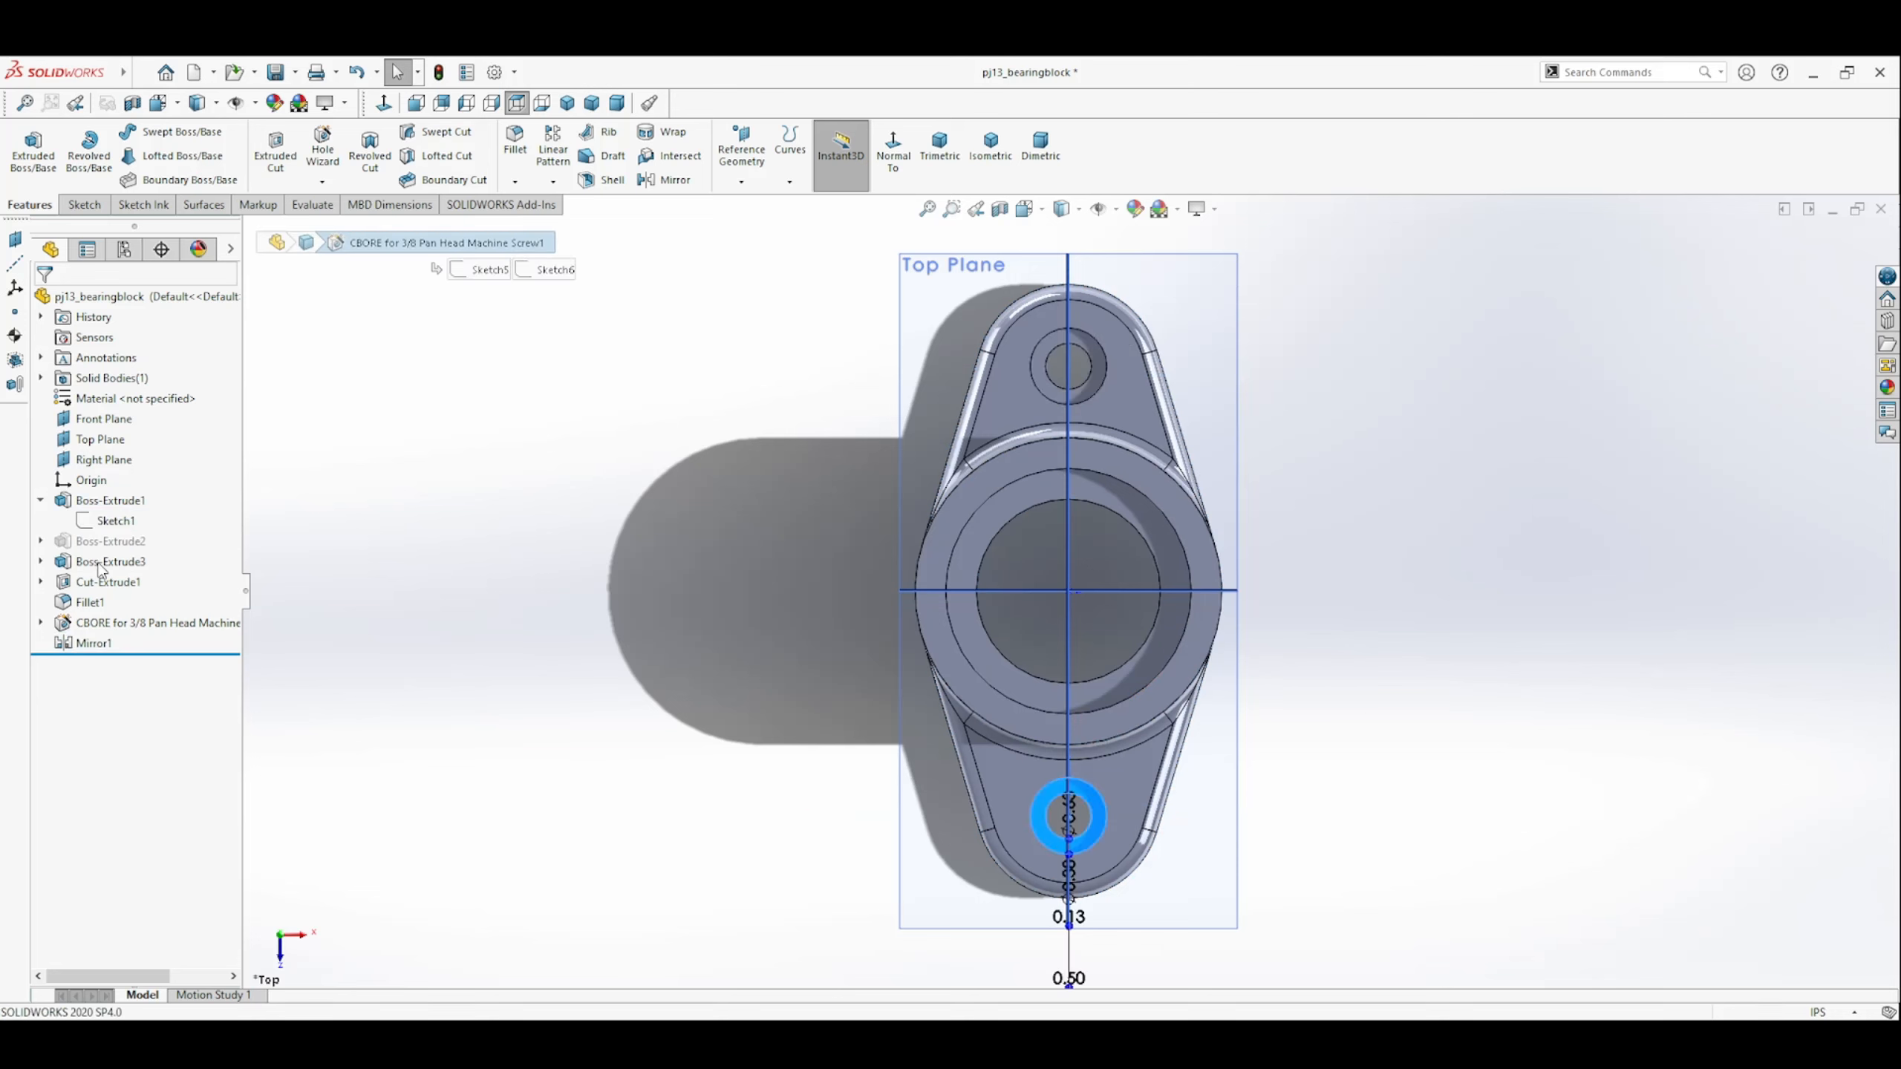
pyautogui.click(138, 335)
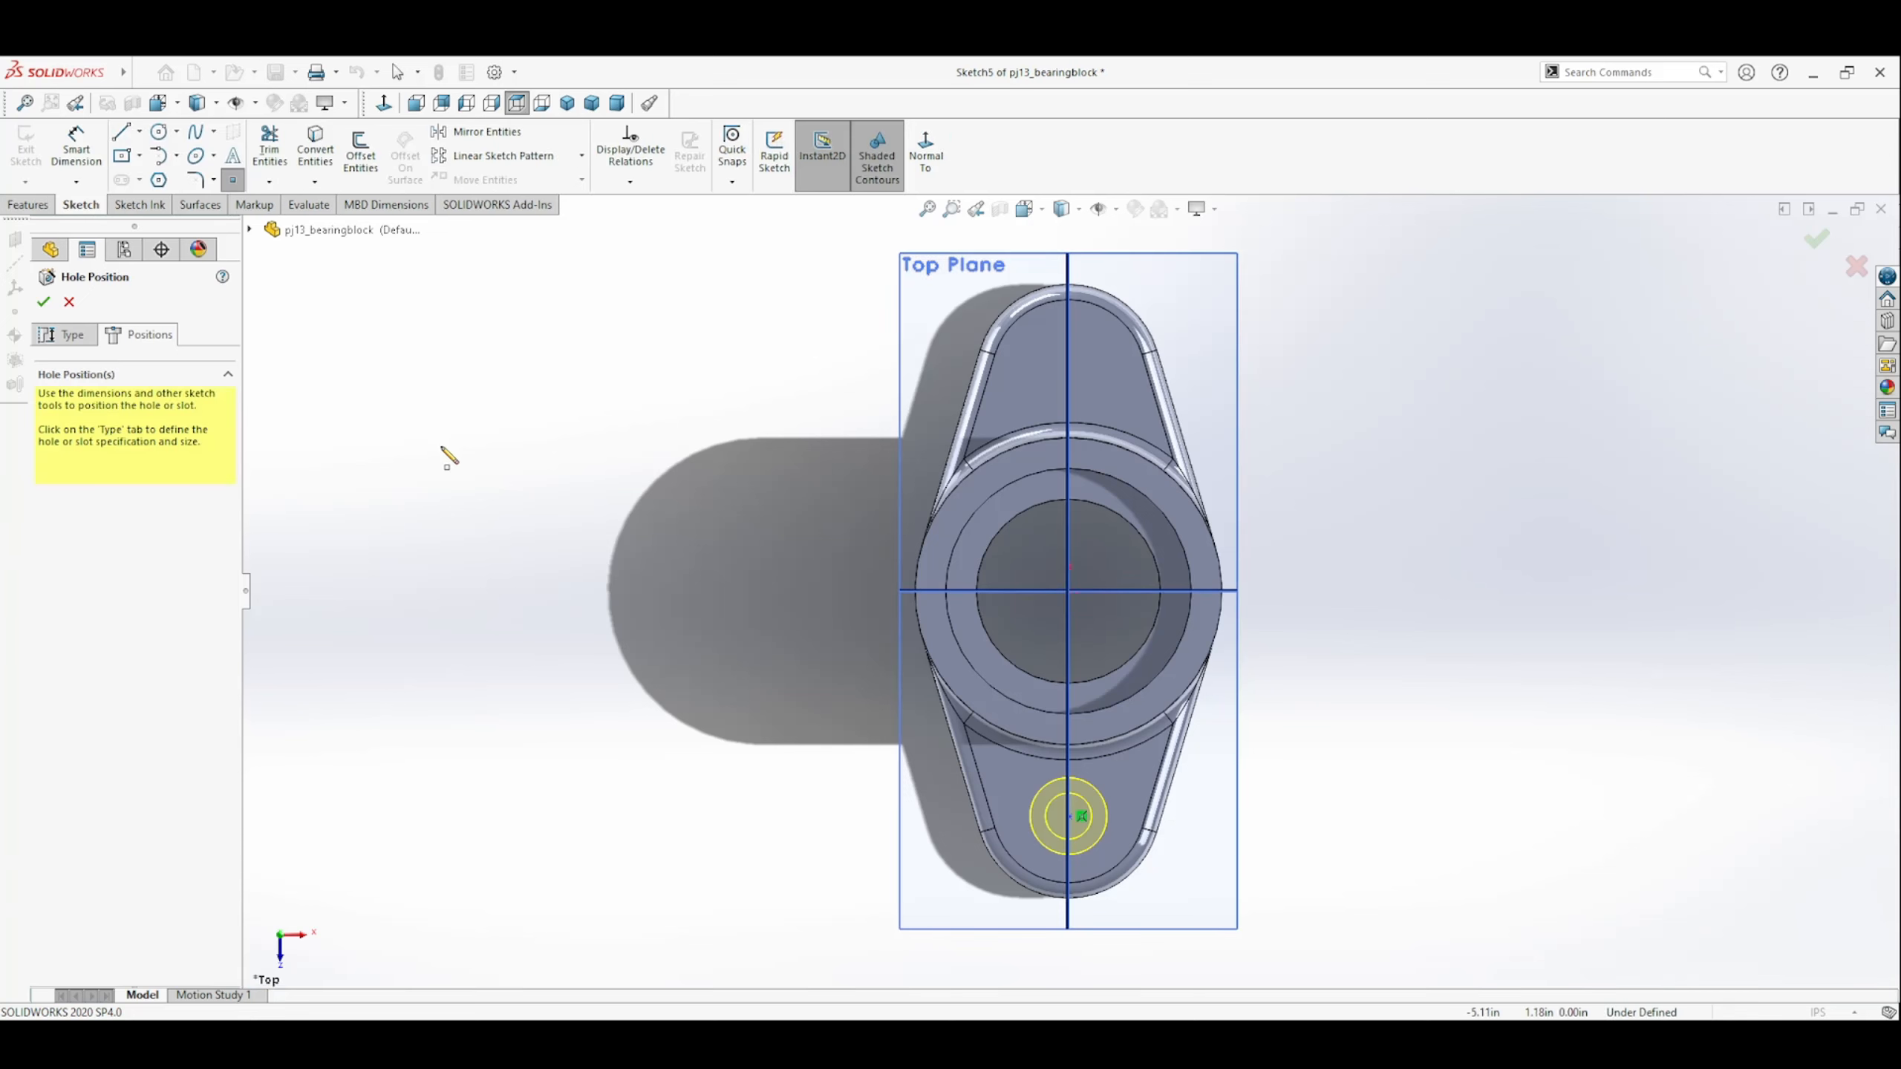
pyautogui.press('Escape')
# Show the plate's base sketch and move the hole point onto the lower end arc's center, 1.75 in from the origin.
pyautogui.click(250, 230)
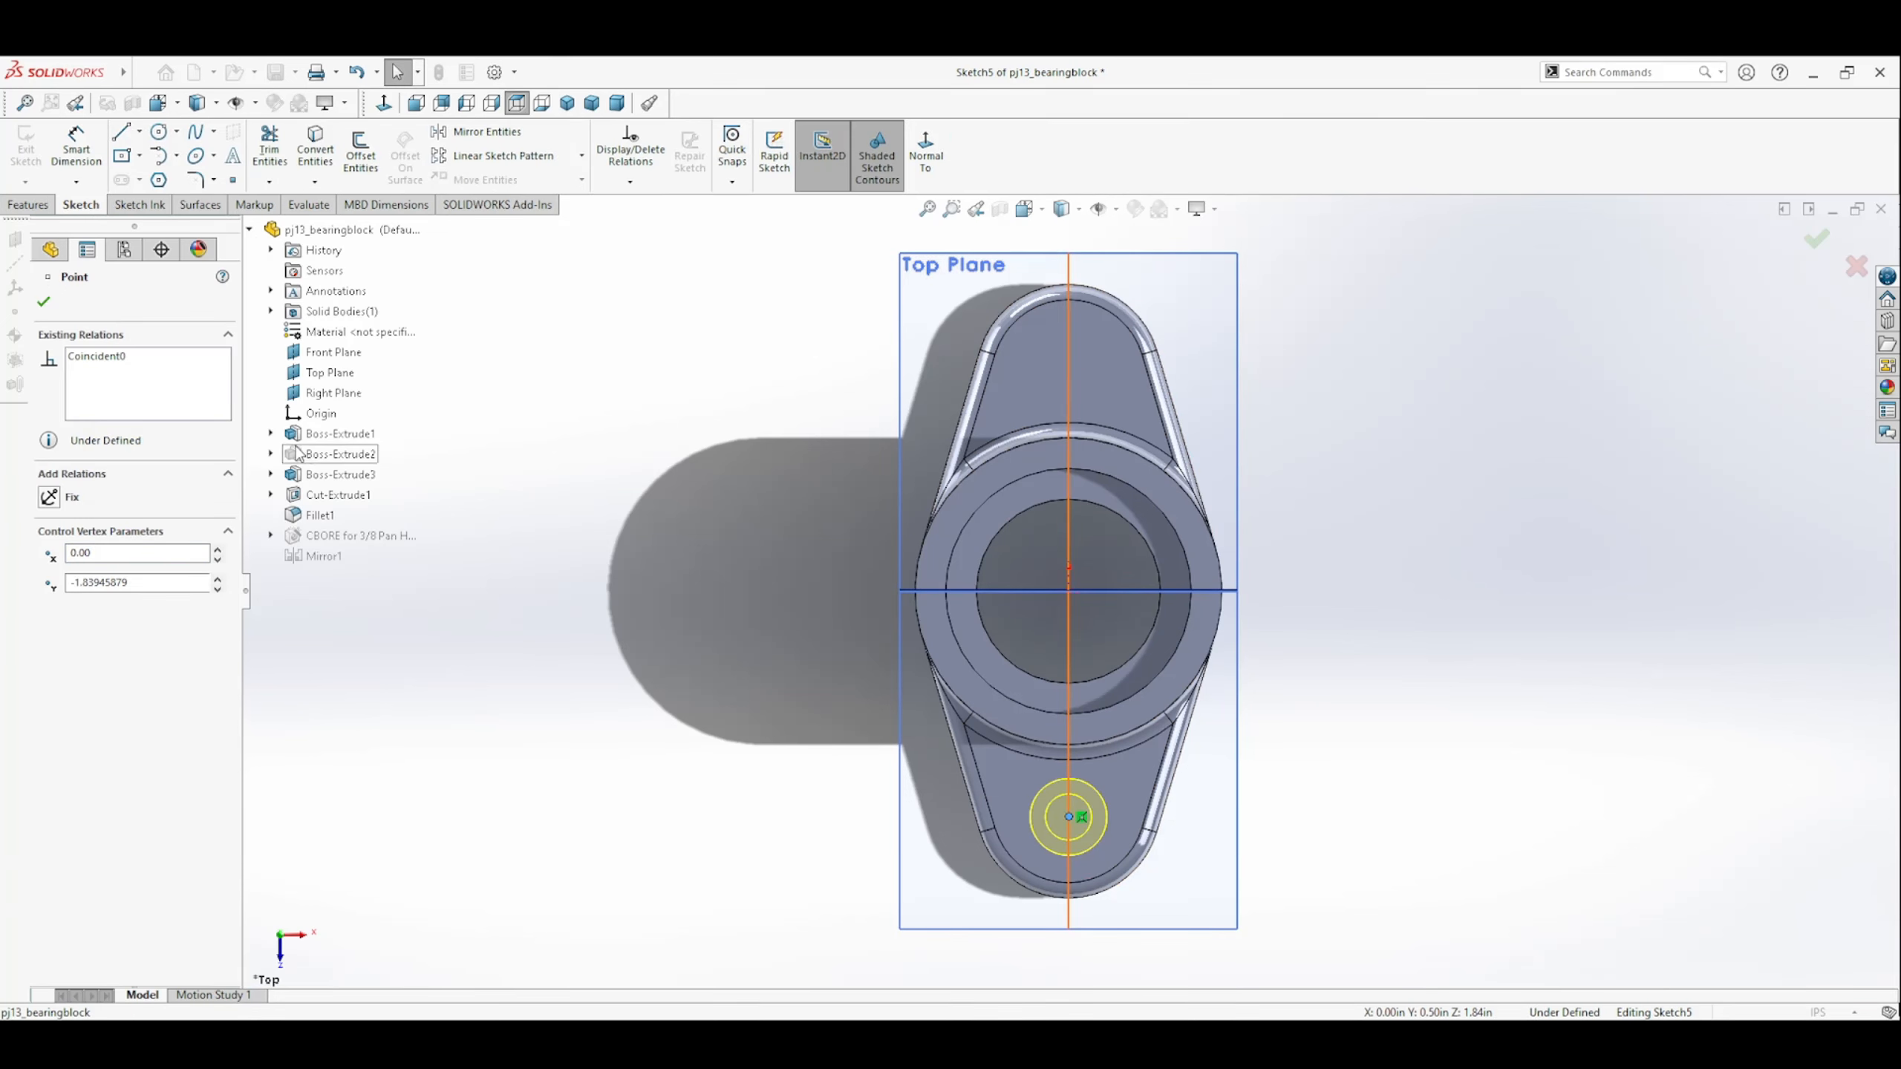
pyautogui.click(271, 434)
pyautogui.click(341, 457)
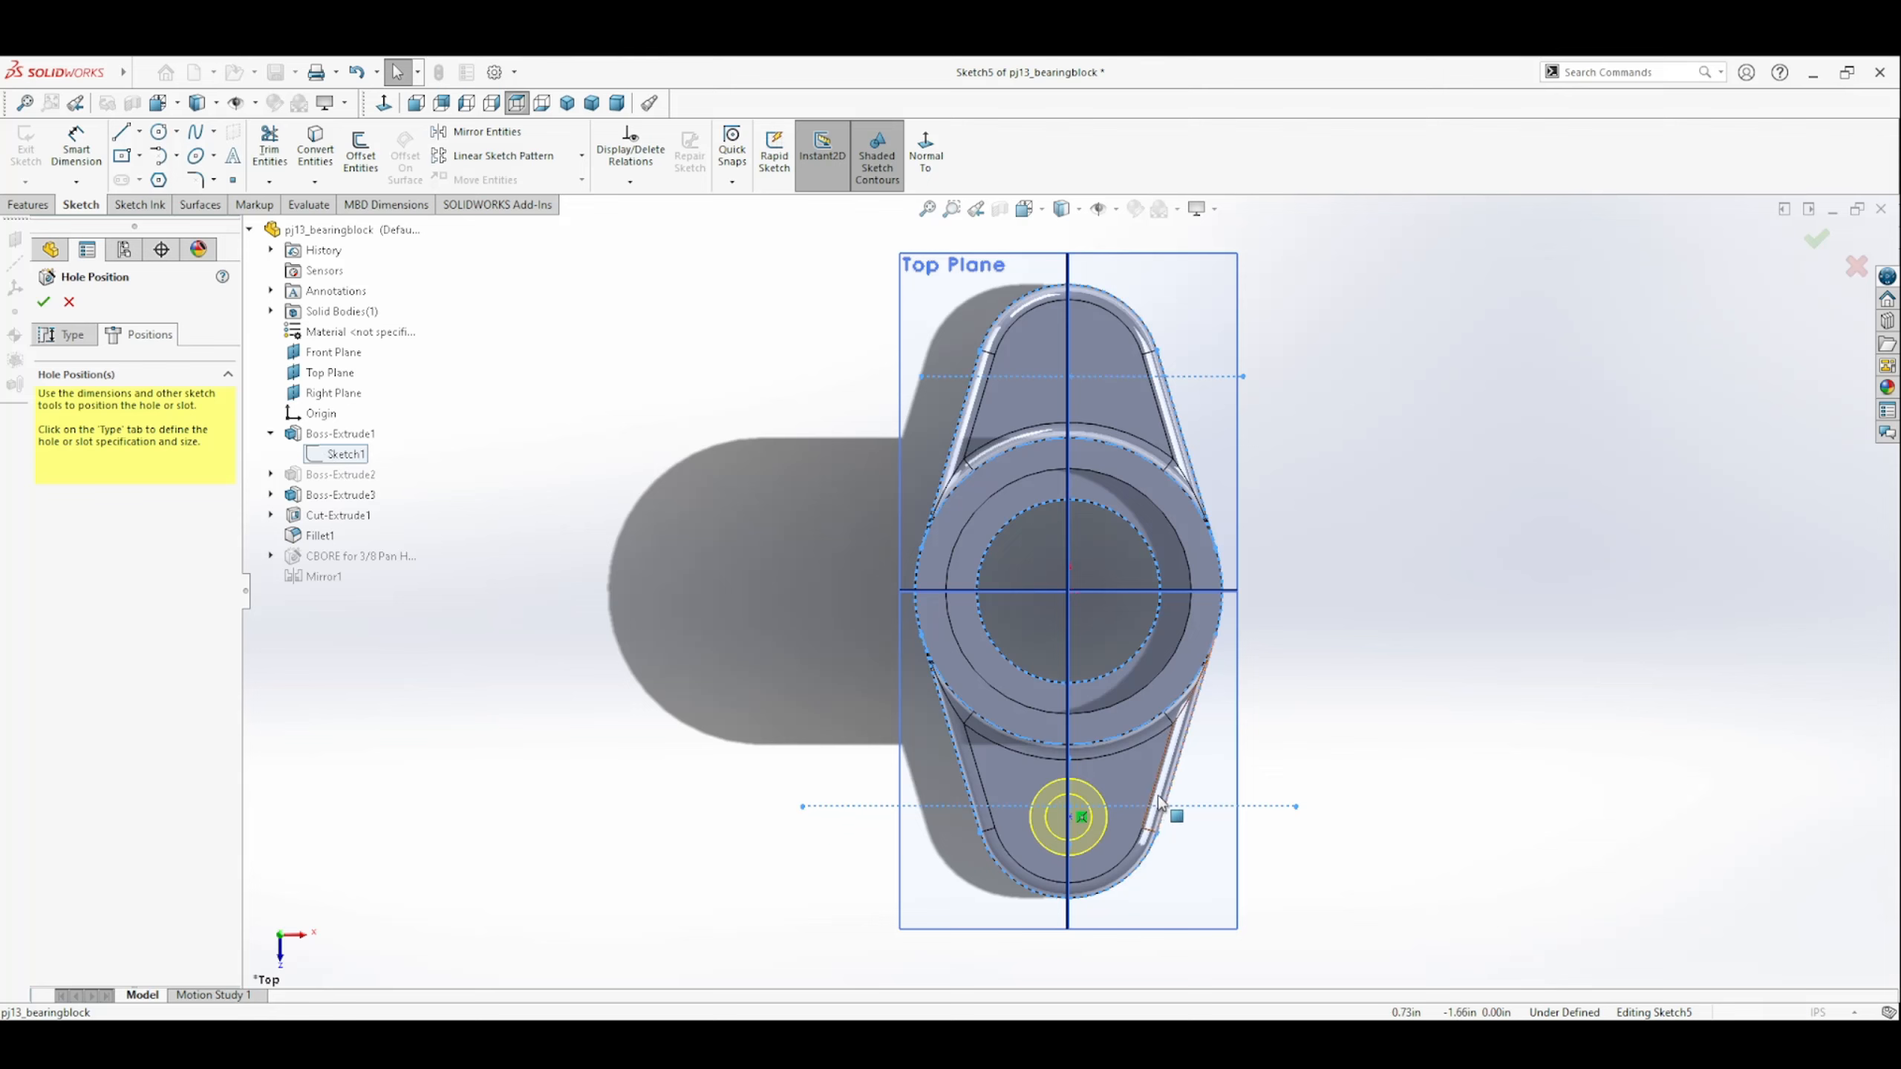
pyautogui.moveTo(1068, 820); pyautogui.dragTo(1068, 811)
pyautogui.click(332, 456)
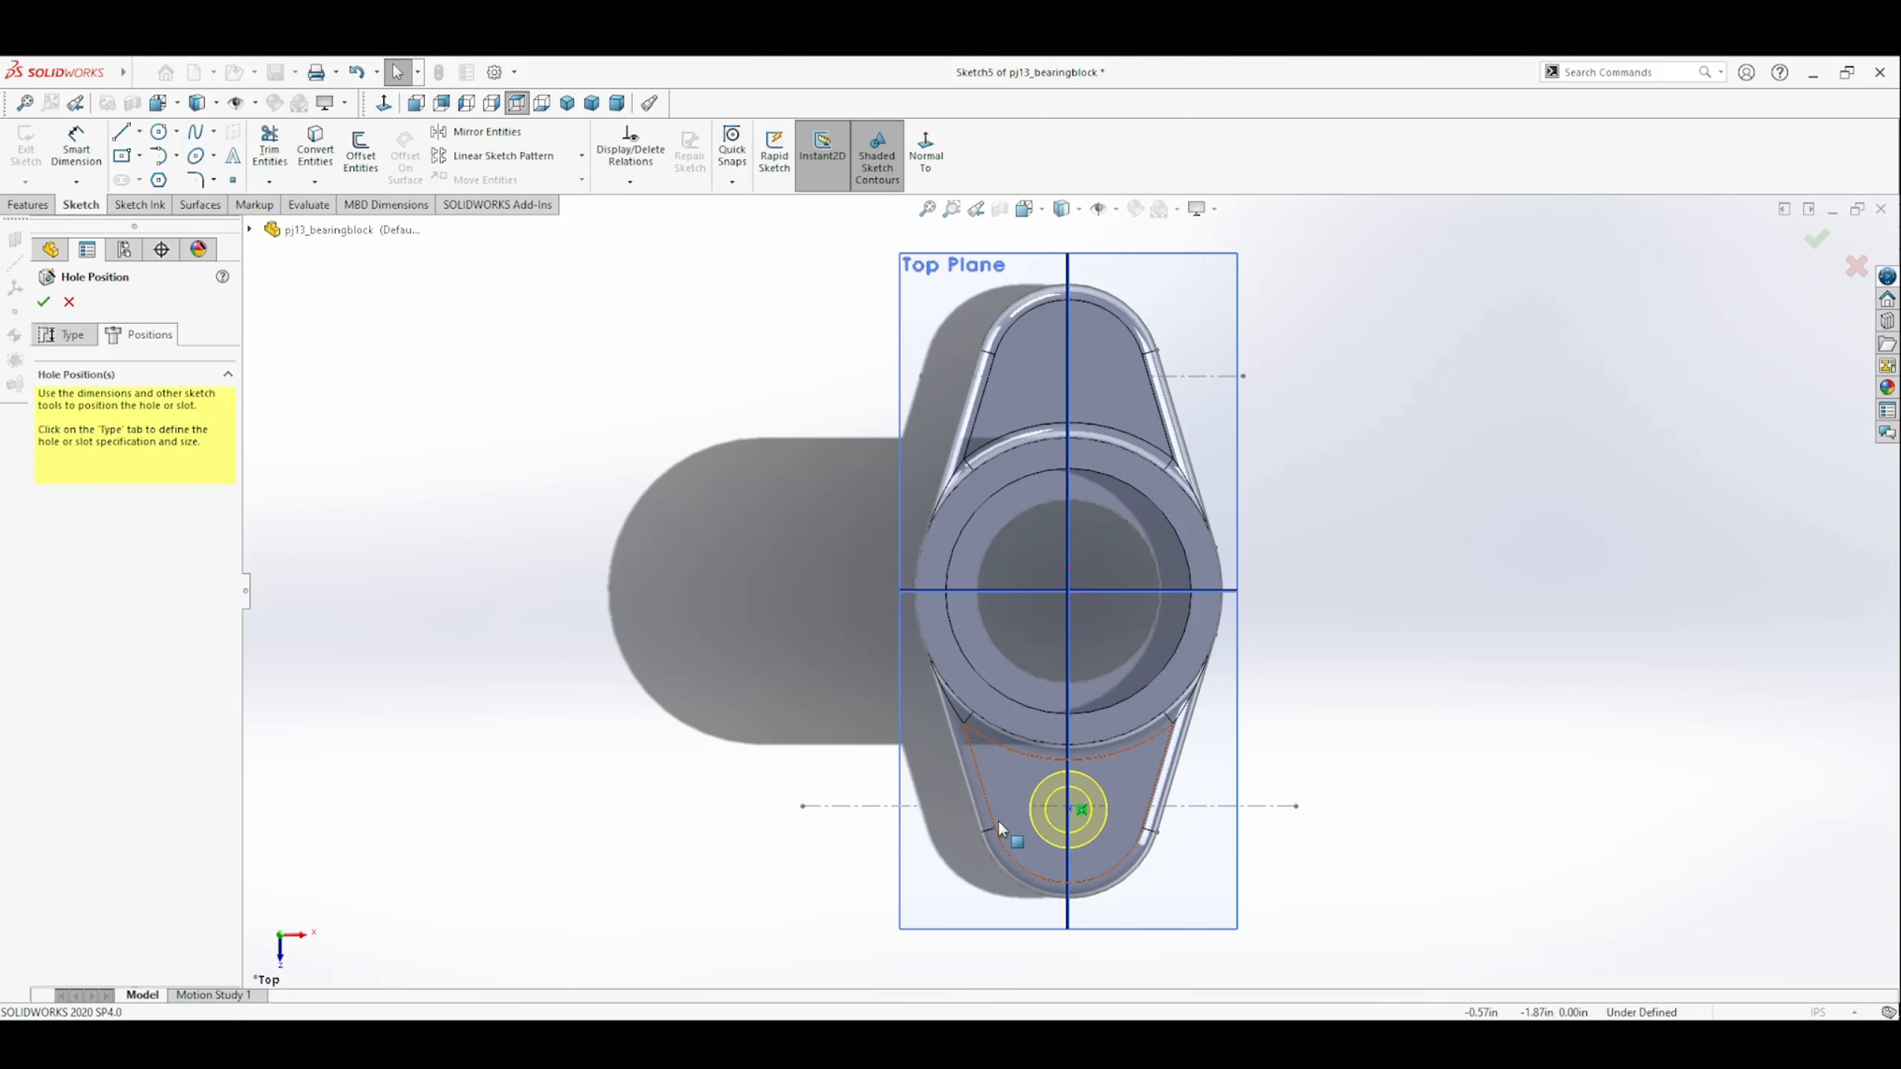
pyautogui.moveTo(1085, 813); pyautogui.dragTo(1069, 807)
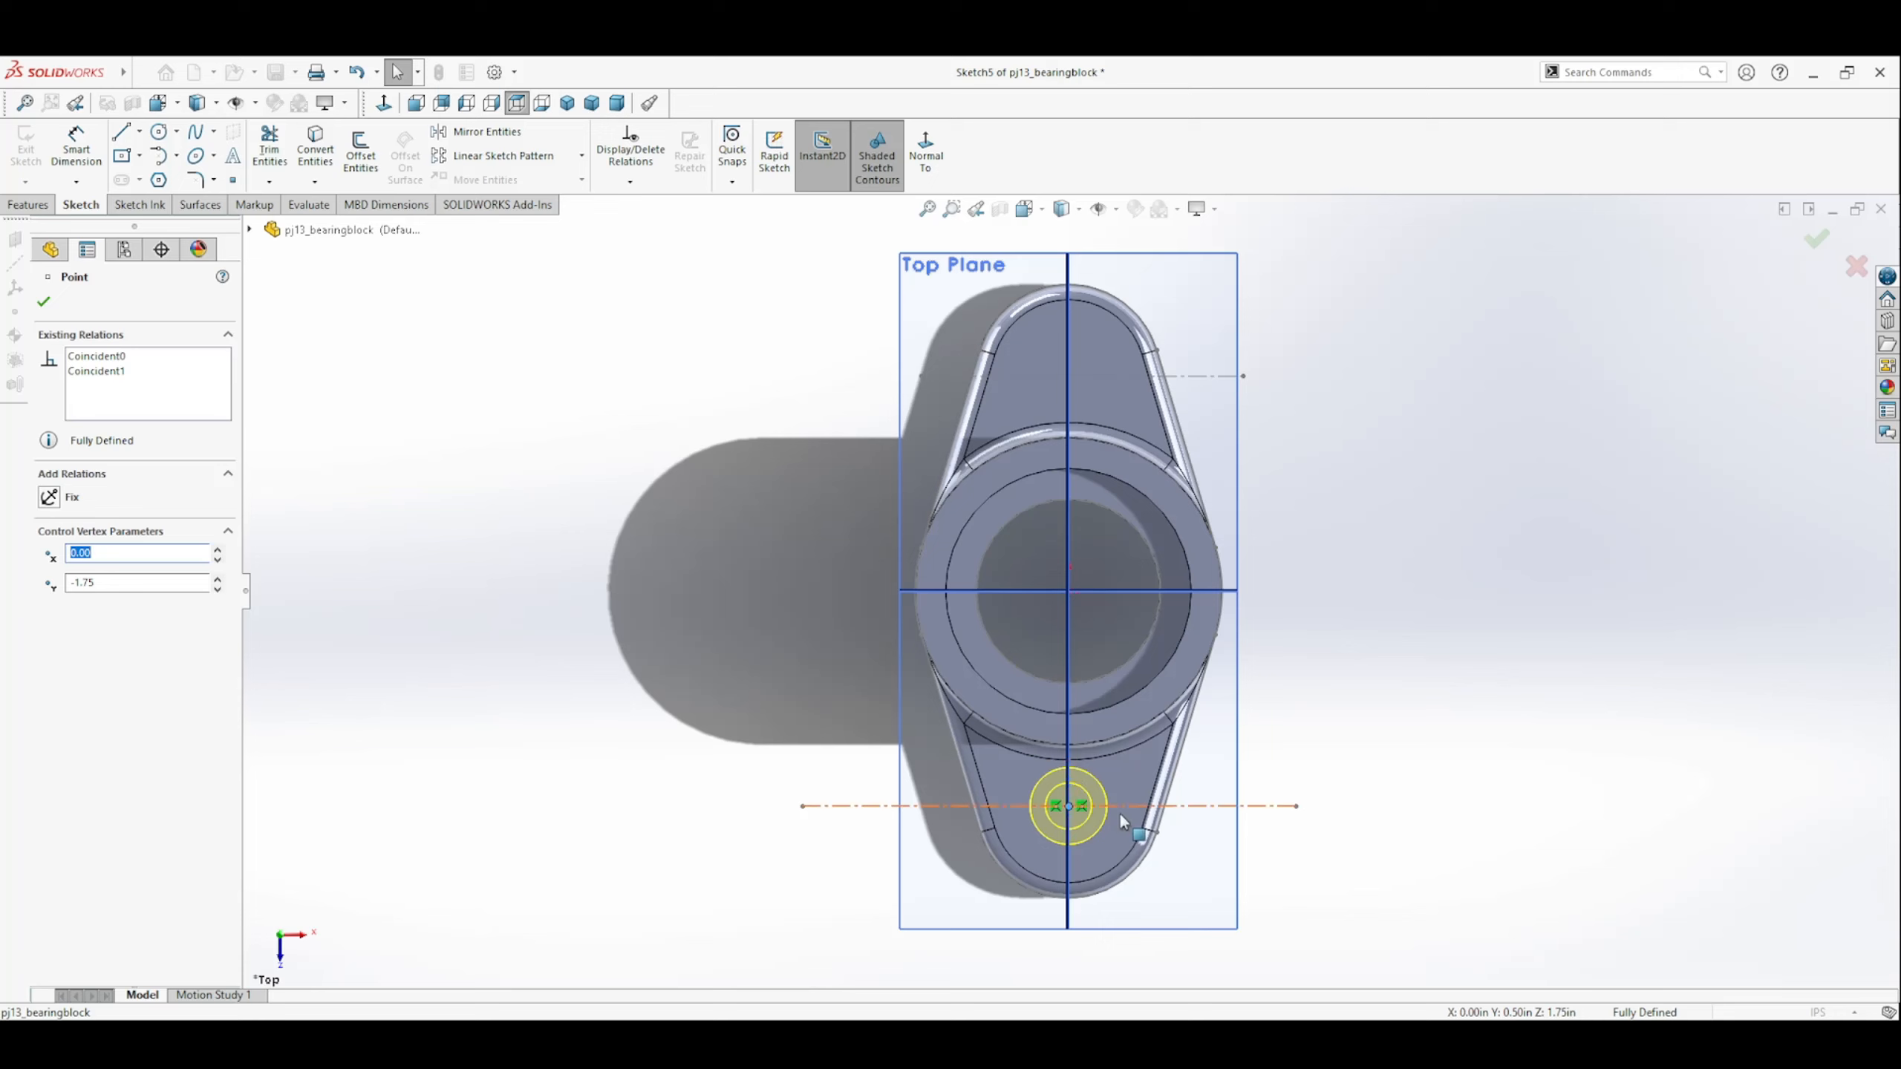
# Hide the plate's base sketch and accept the edited hole position.
pyautogui.click(730, 796)
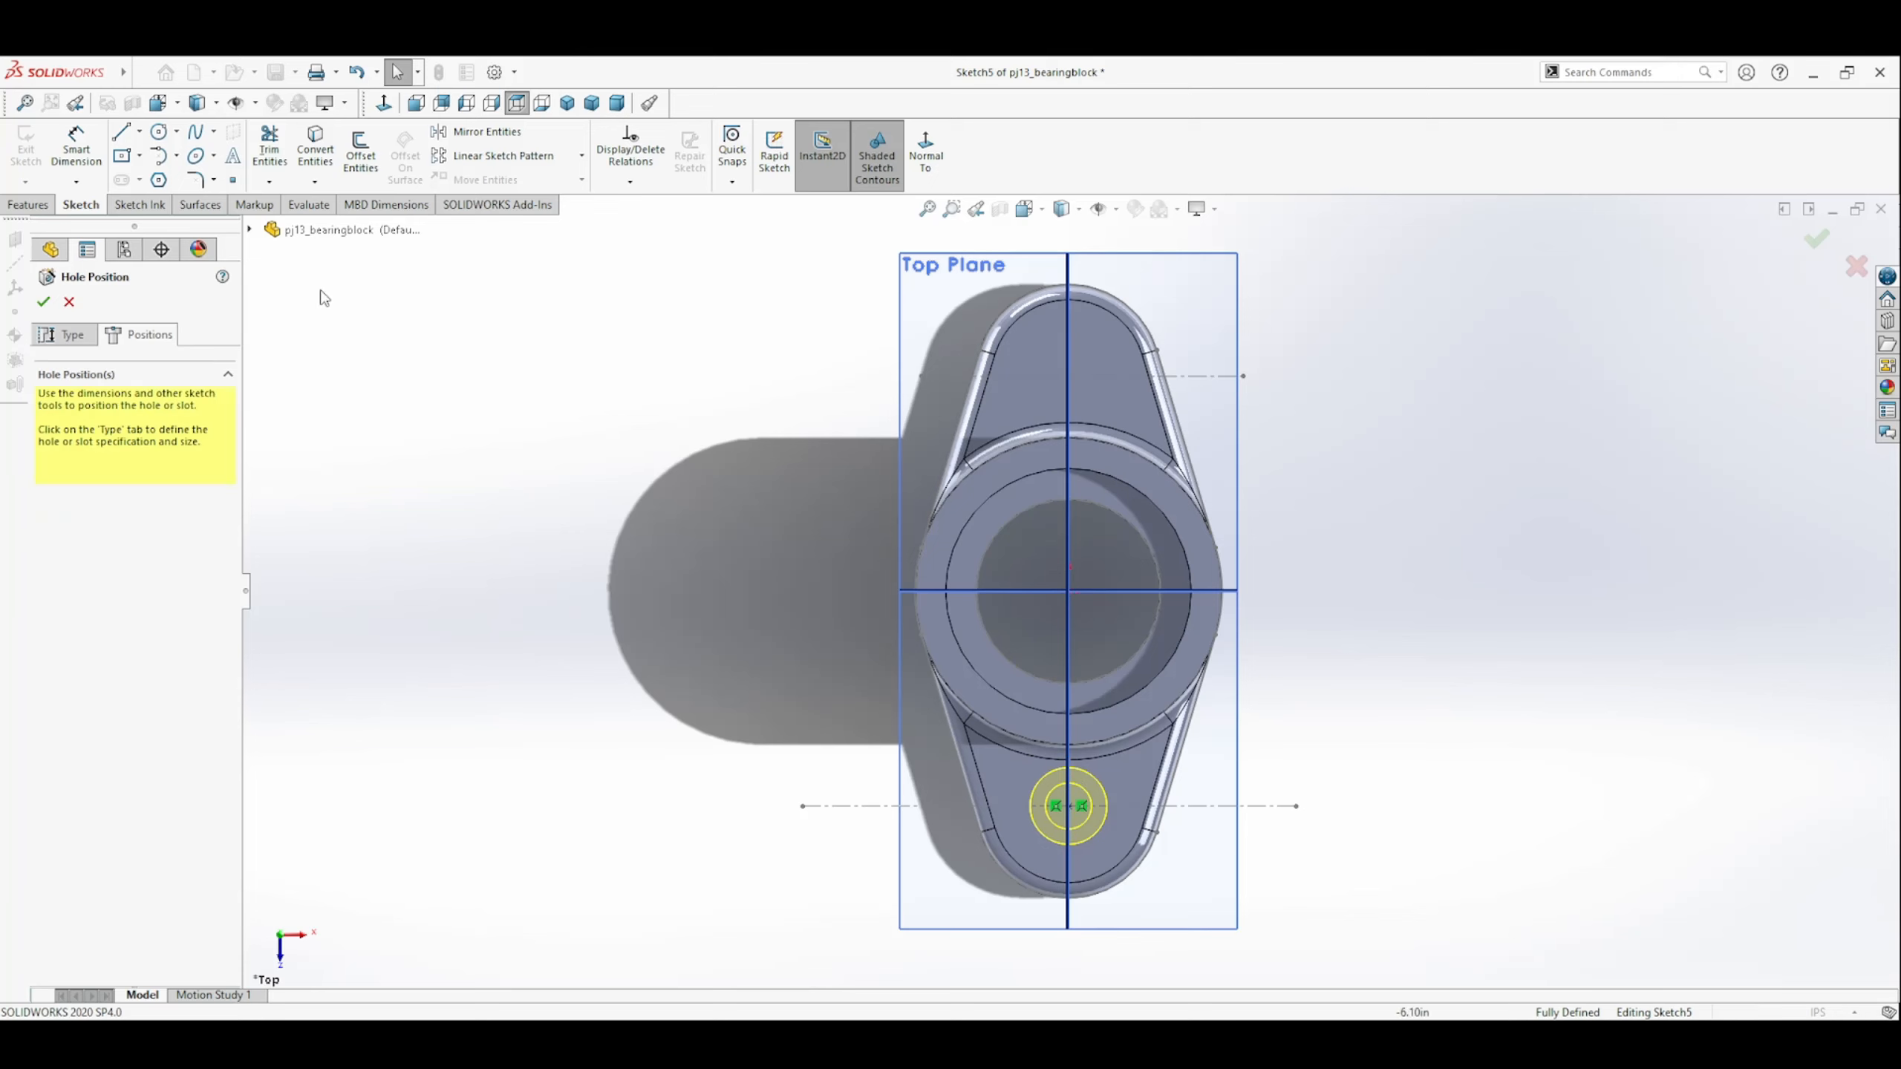
pyautogui.click(250, 229)
pyautogui.click(317, 456)
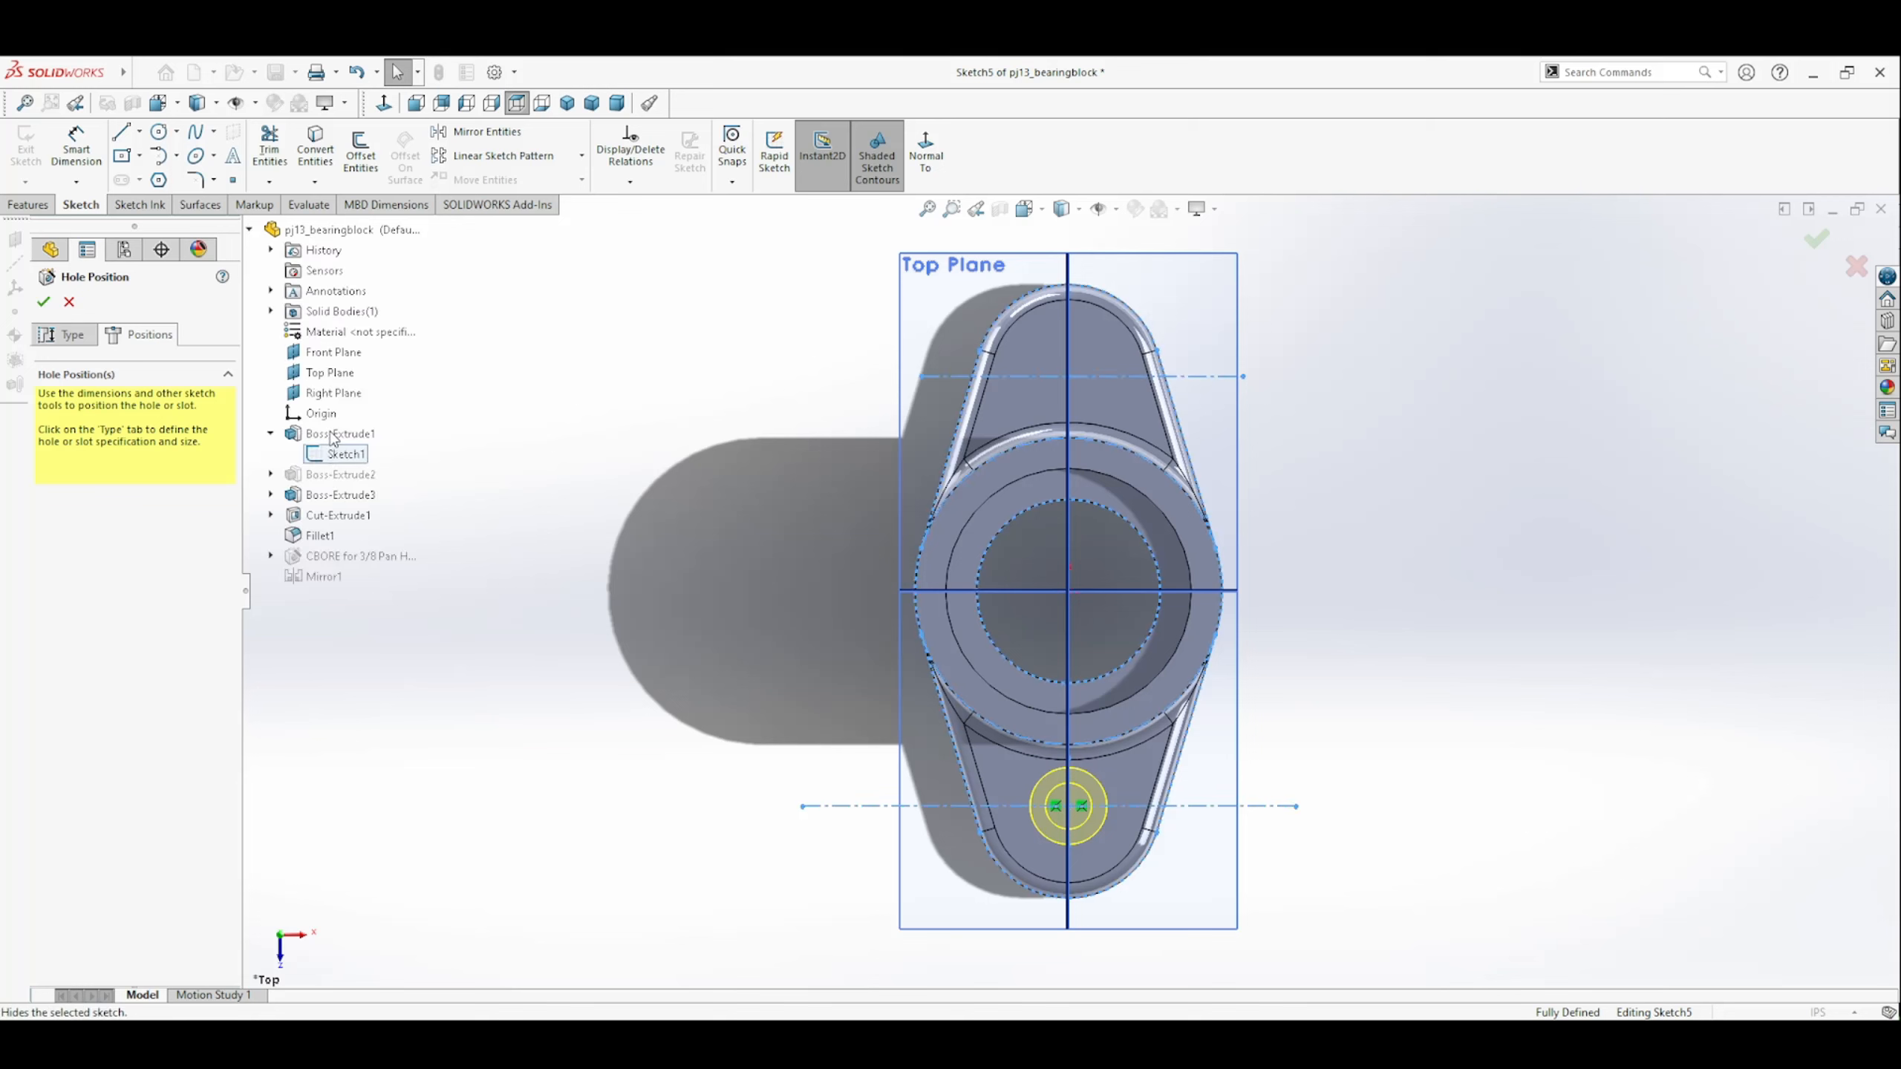
pyautogui.click(327, 436)
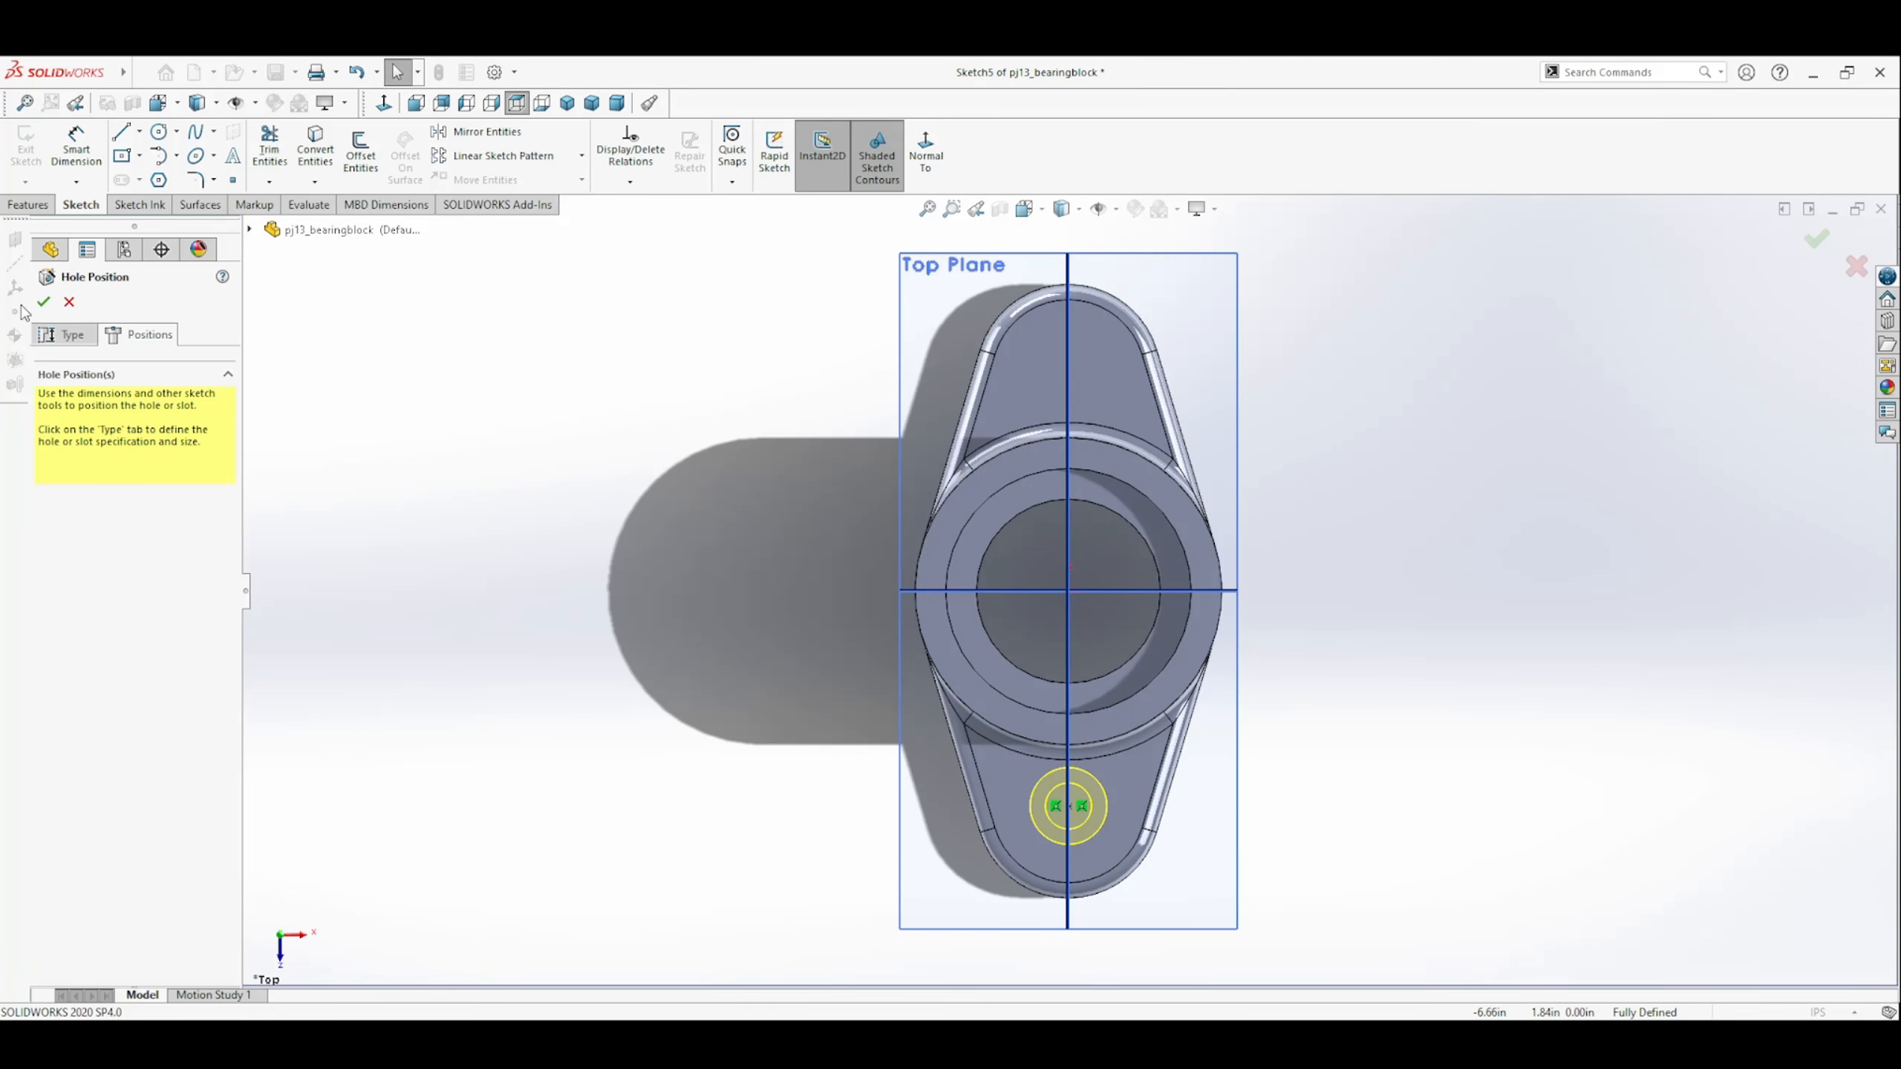
pyautogui.click(43, 301)
pyautogui.click(518, 578)
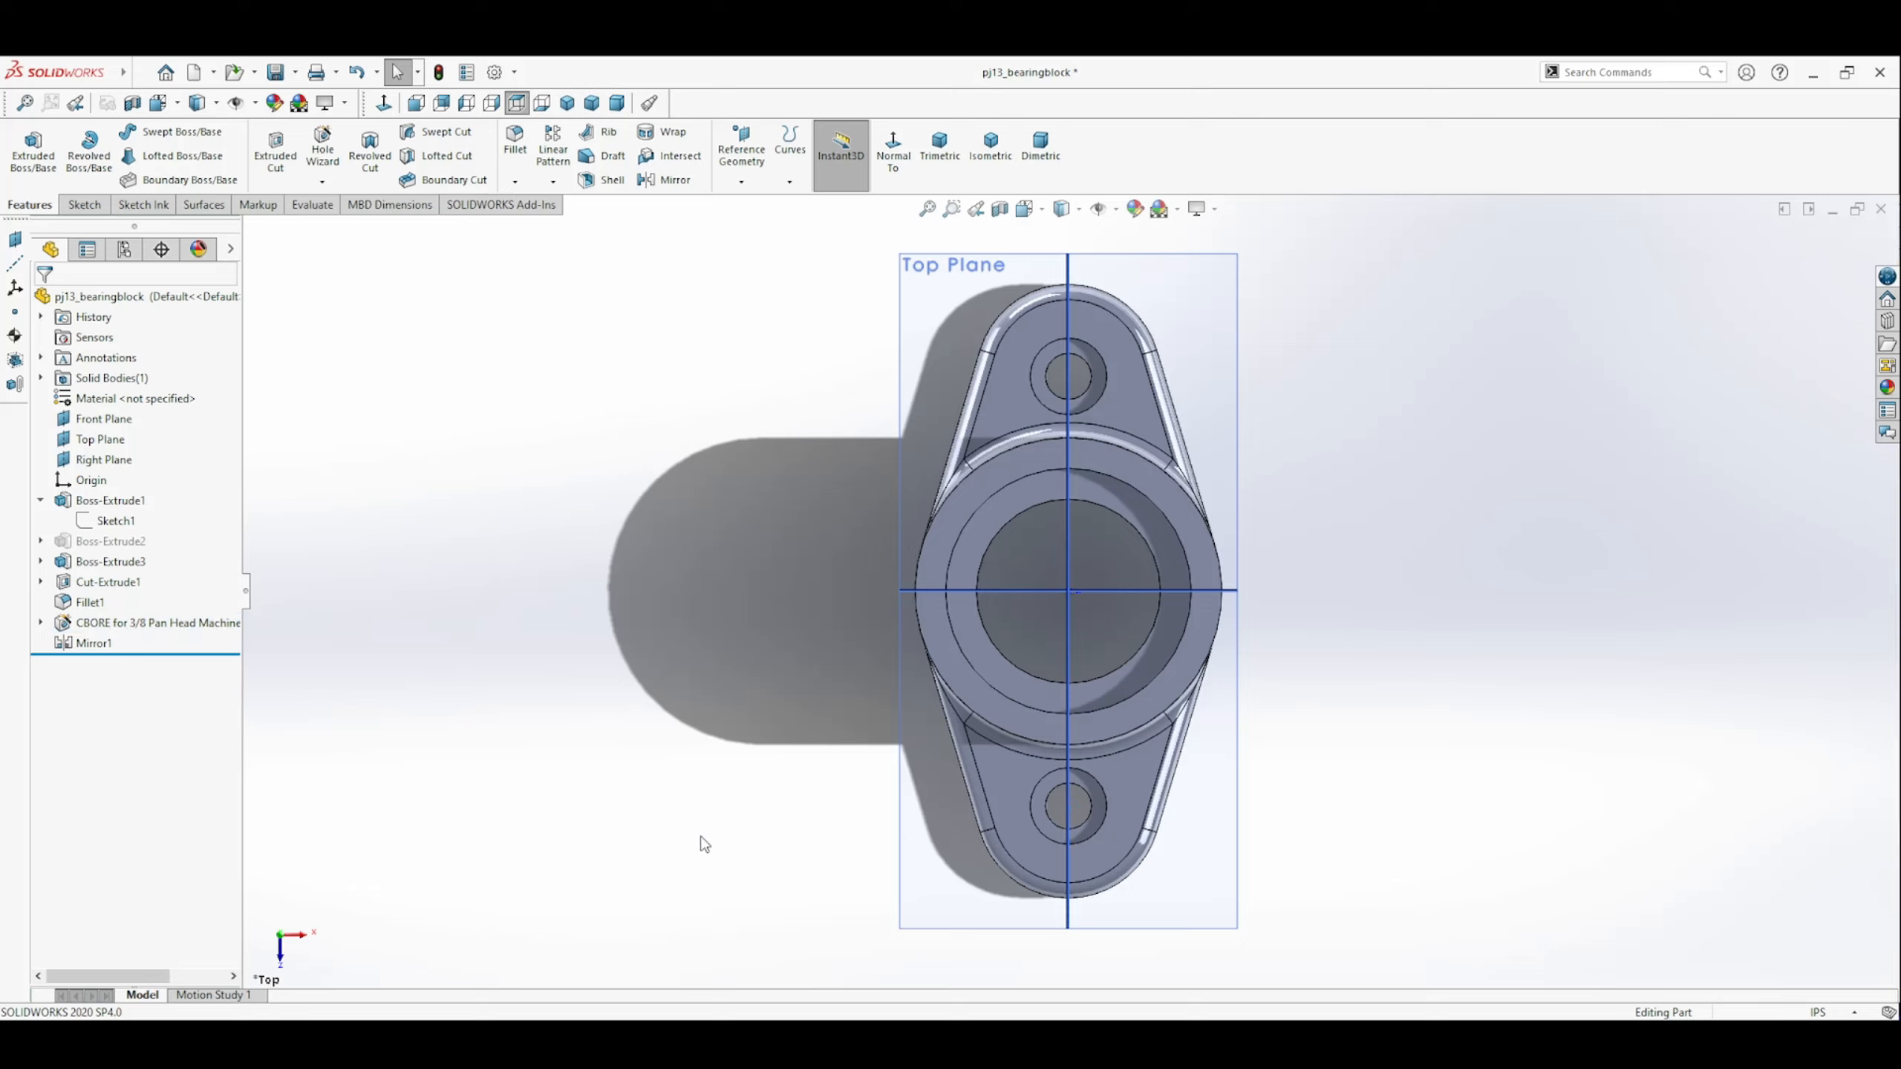
# Set the distance between the plate's two end arc centers in the base sketch to 3.75 in.
pyautogui.moveTo(700, 841); pyautogui.dragTo(658, 666, button='middle')
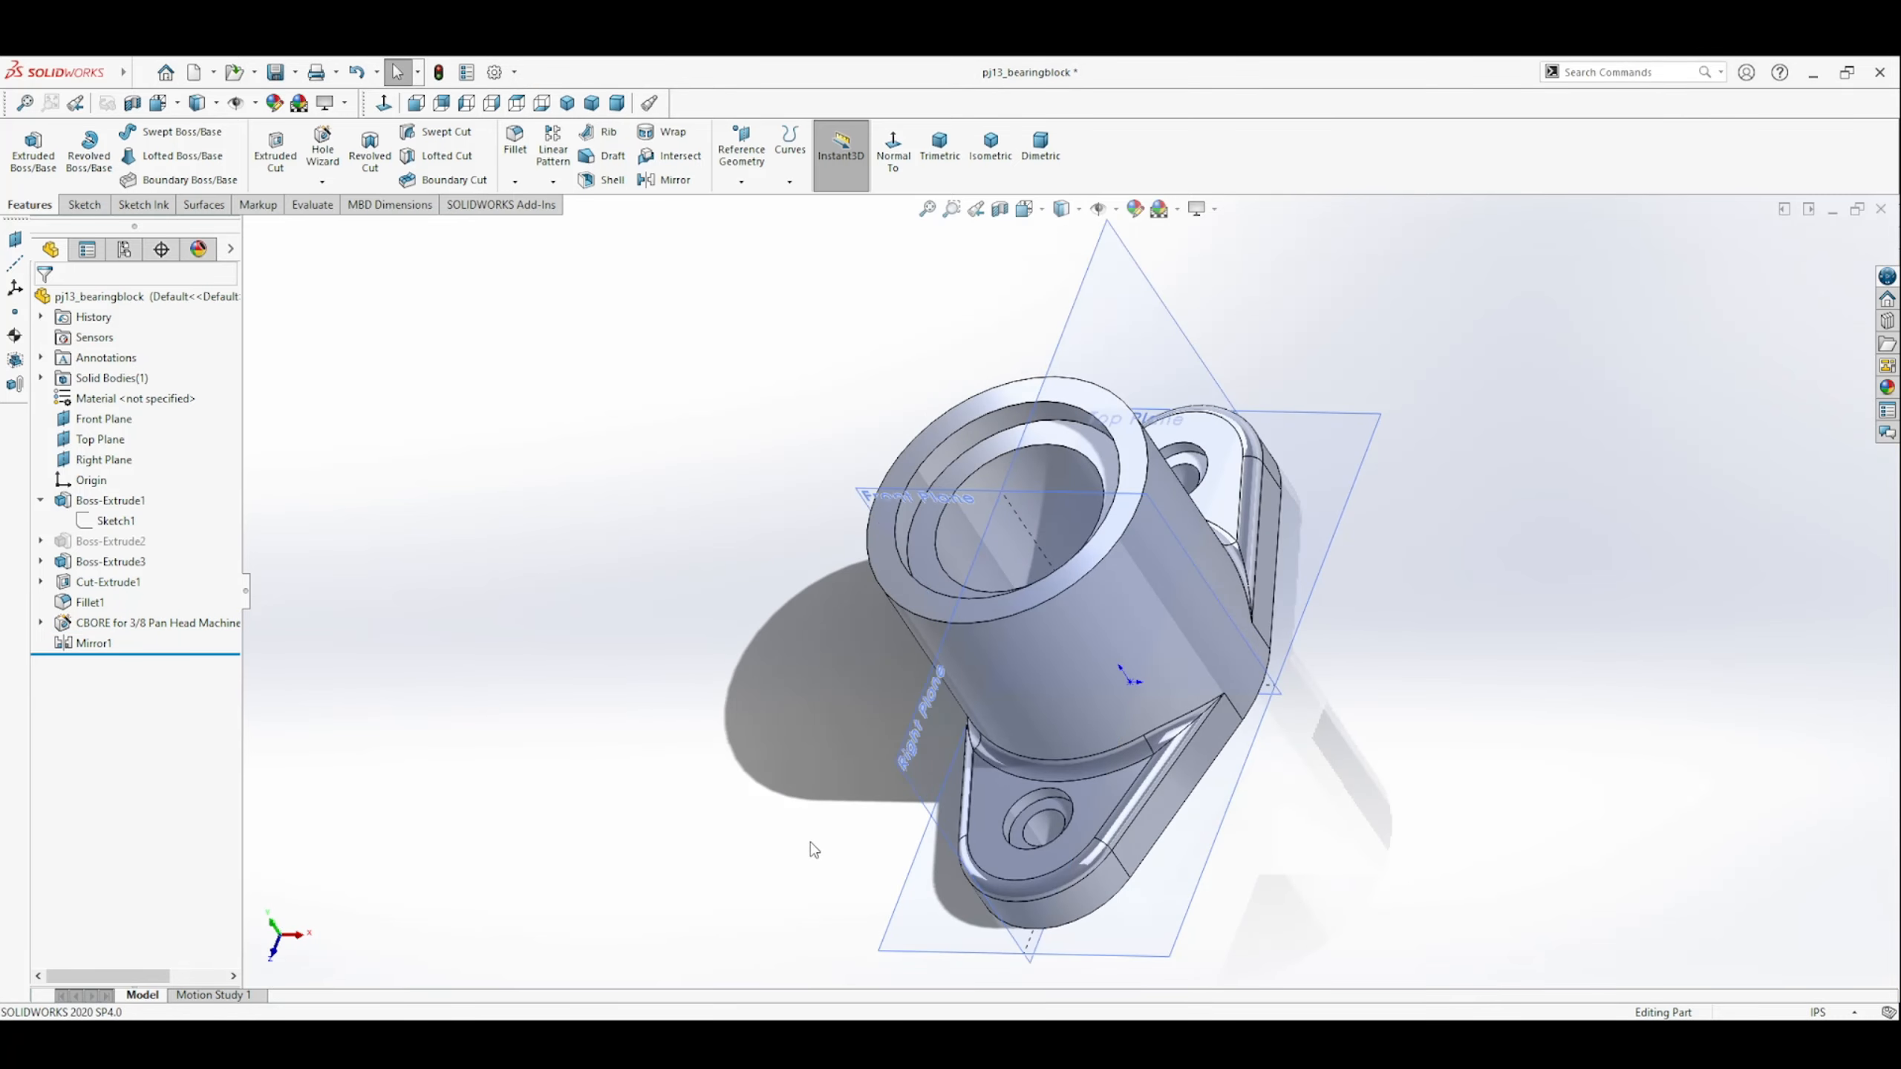
pyautogui.moveTo(813, 846)
pyautogui.mouseDown(button='middle')
pyautogui.moveTo(807, 786)
pyautogui.moveTo(847, 941)
pyautogui.mouseUp(button='middle')
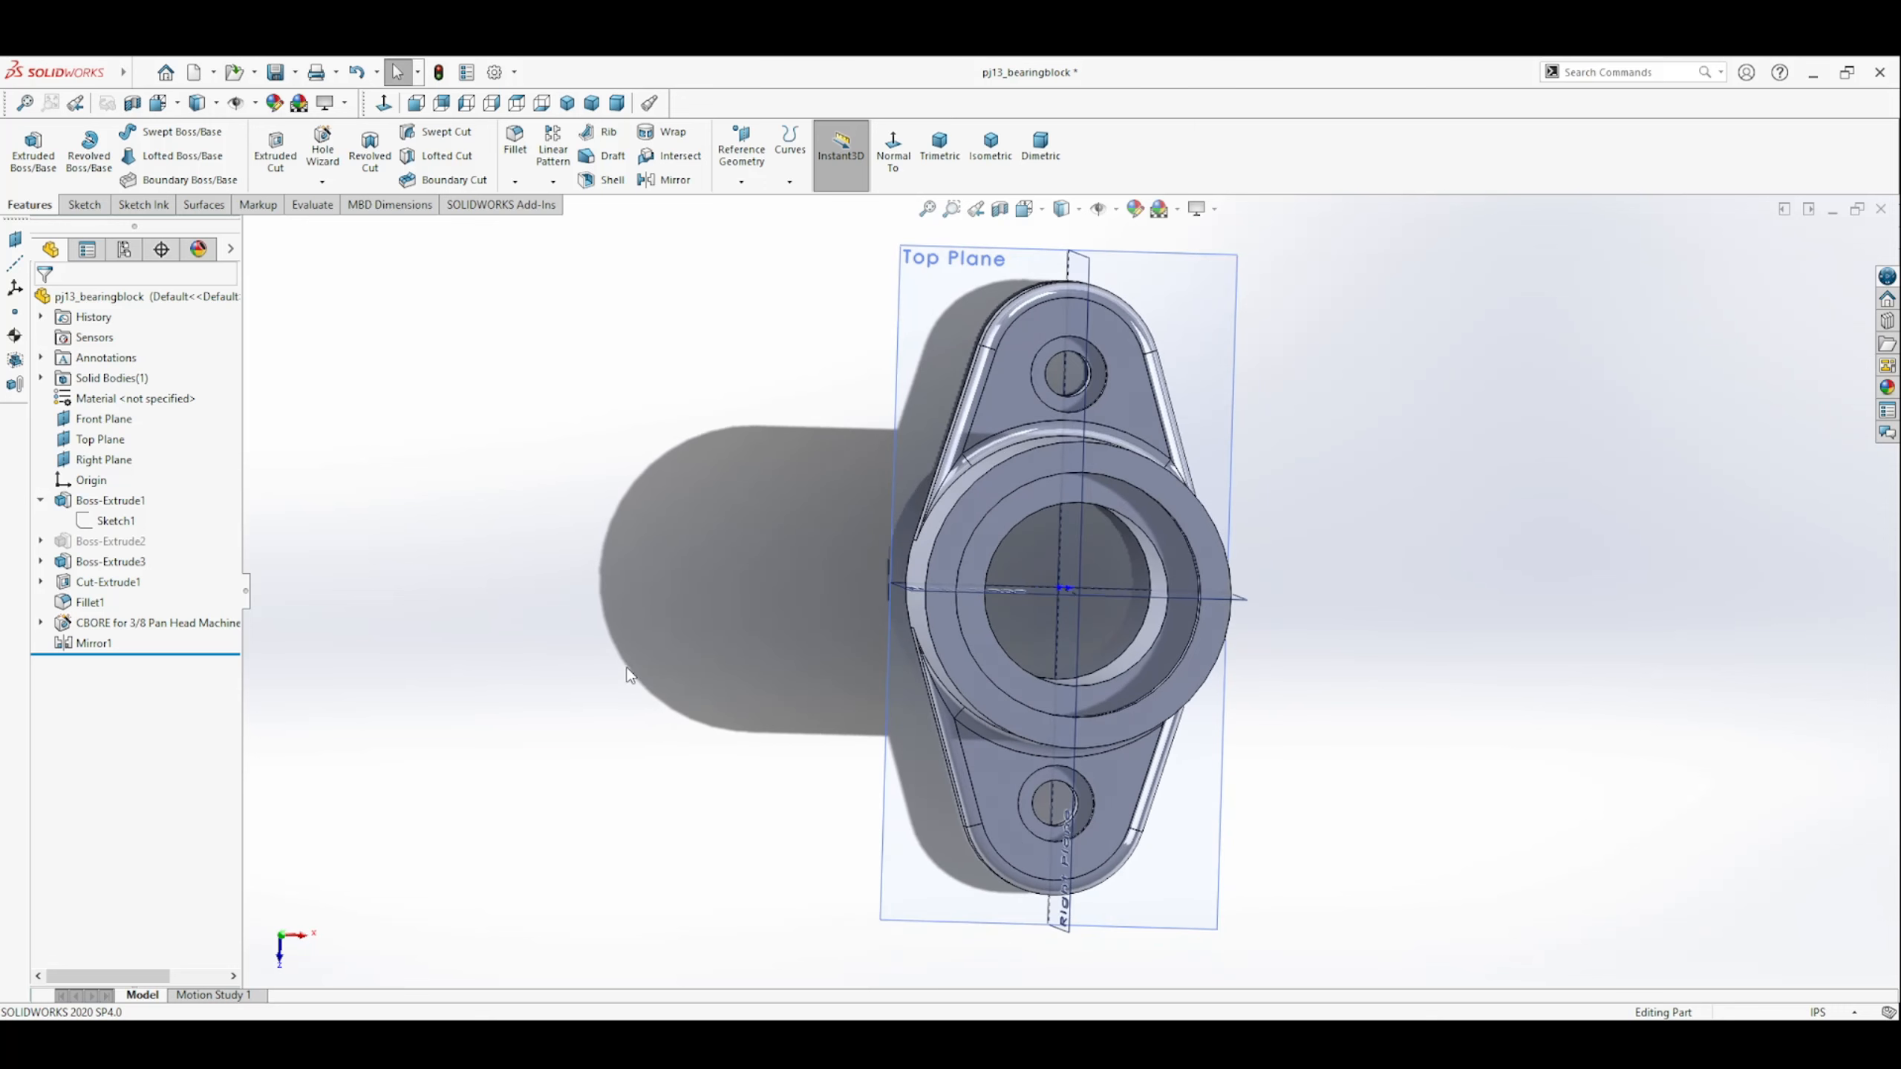
pyautogui.doubleClick(111, 519)
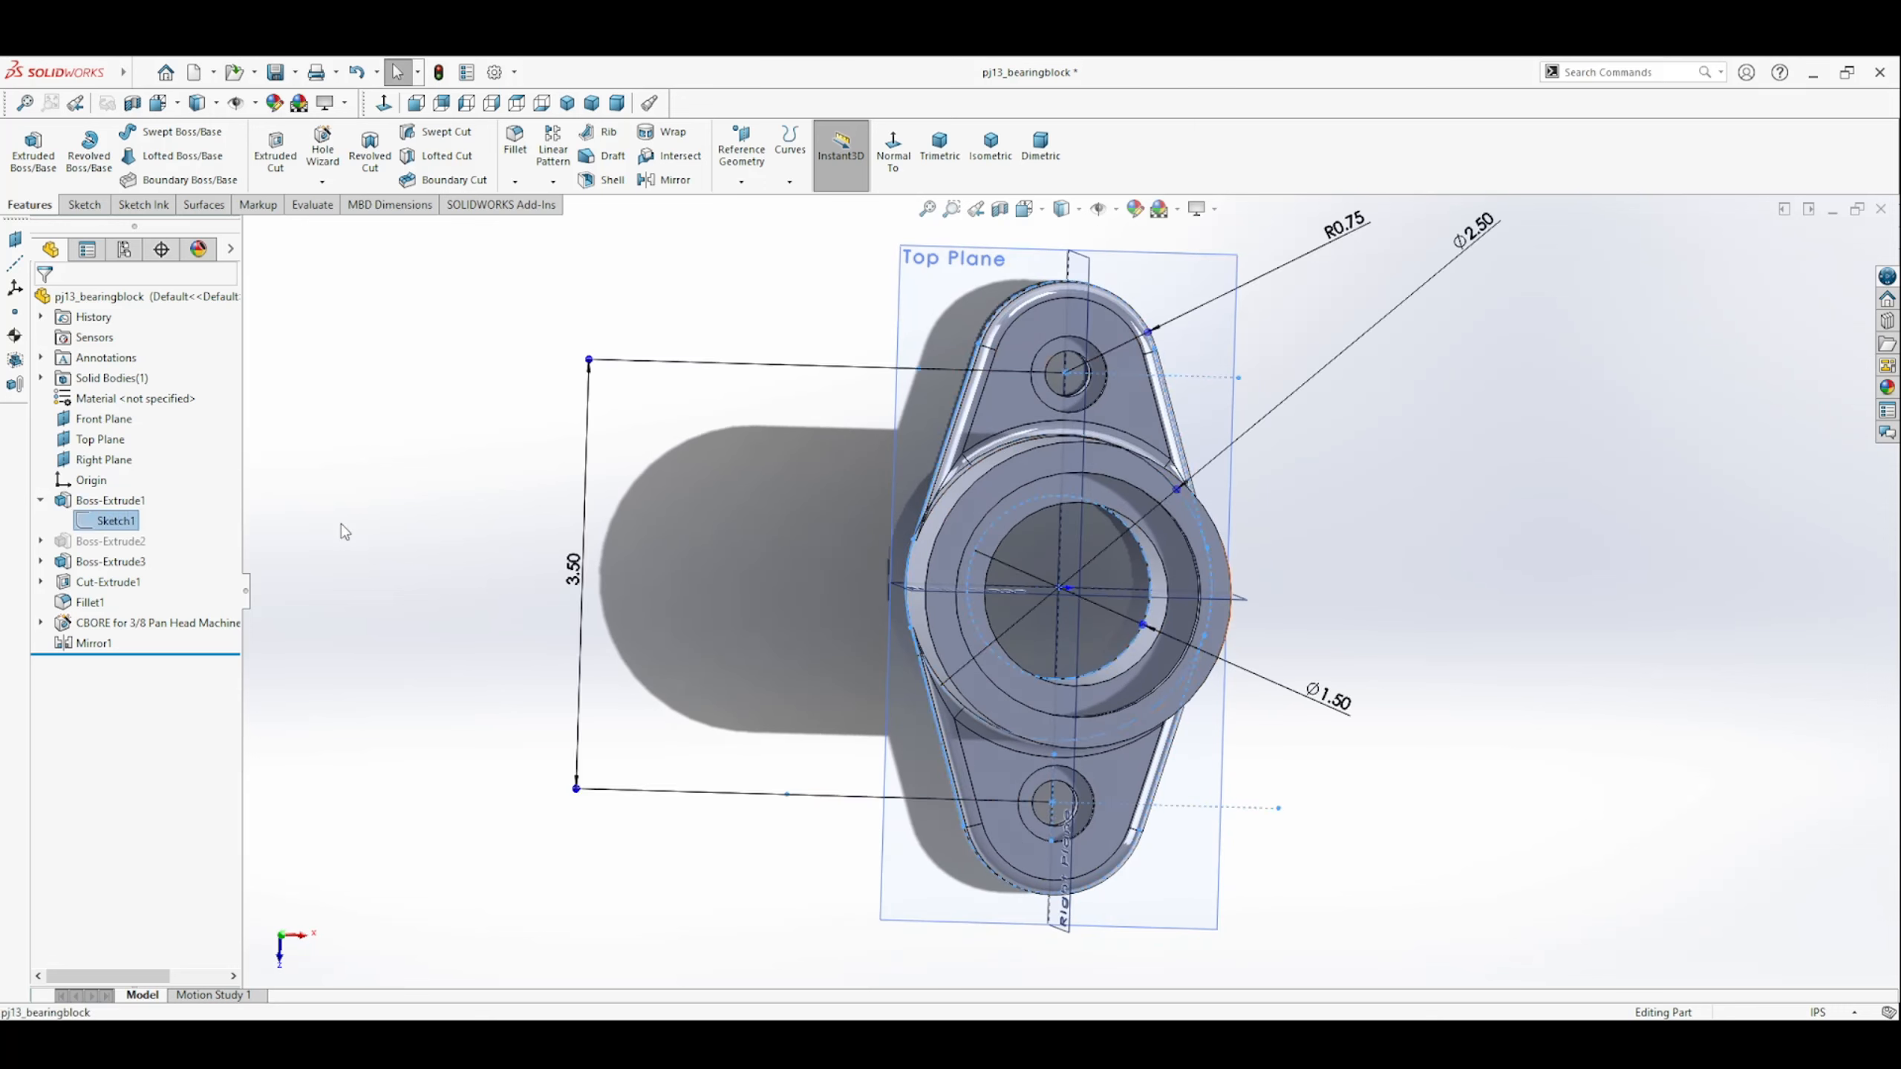
pyautogui.doubleClick(569, 568)
pyautogui.write('3.7')
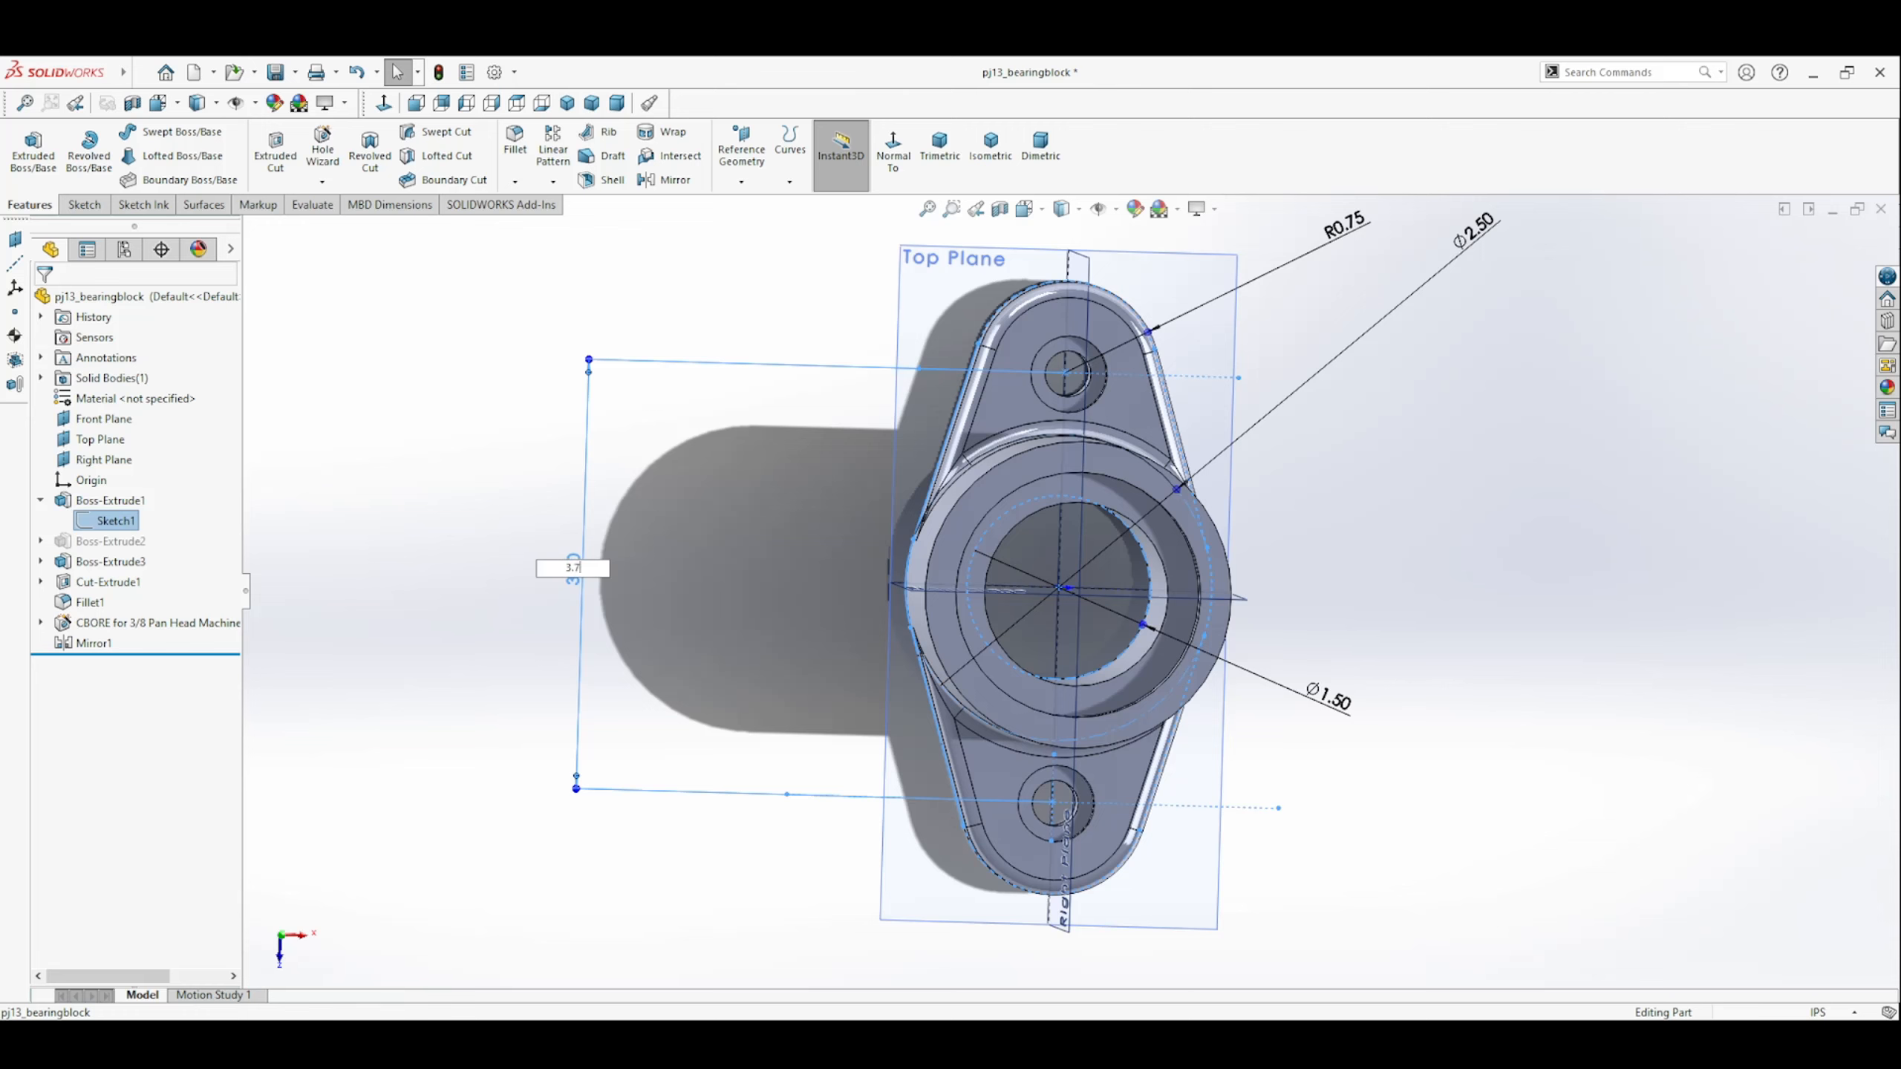
pyautogui.write('5')
pyautogui.press('Return')
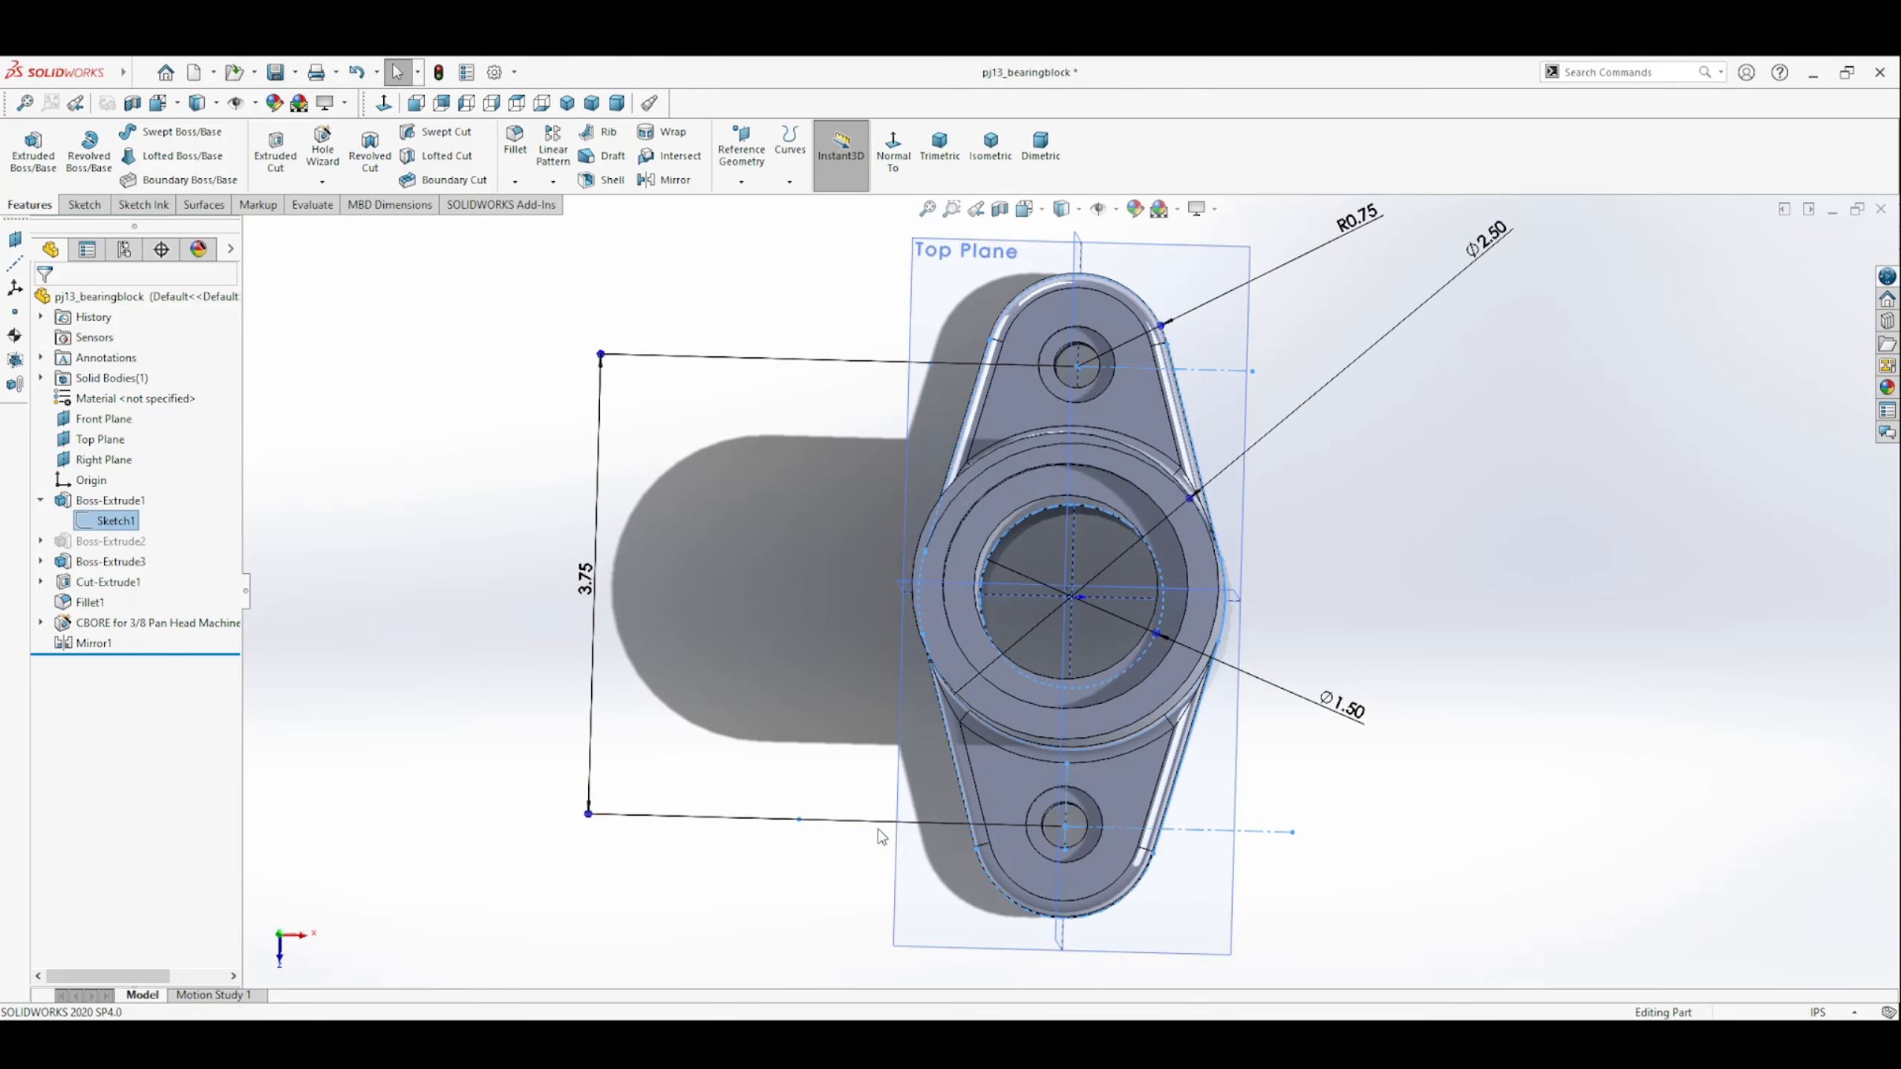
pyautogui.click(518, 533)
pyautogui.scroll(2, 586, 666)
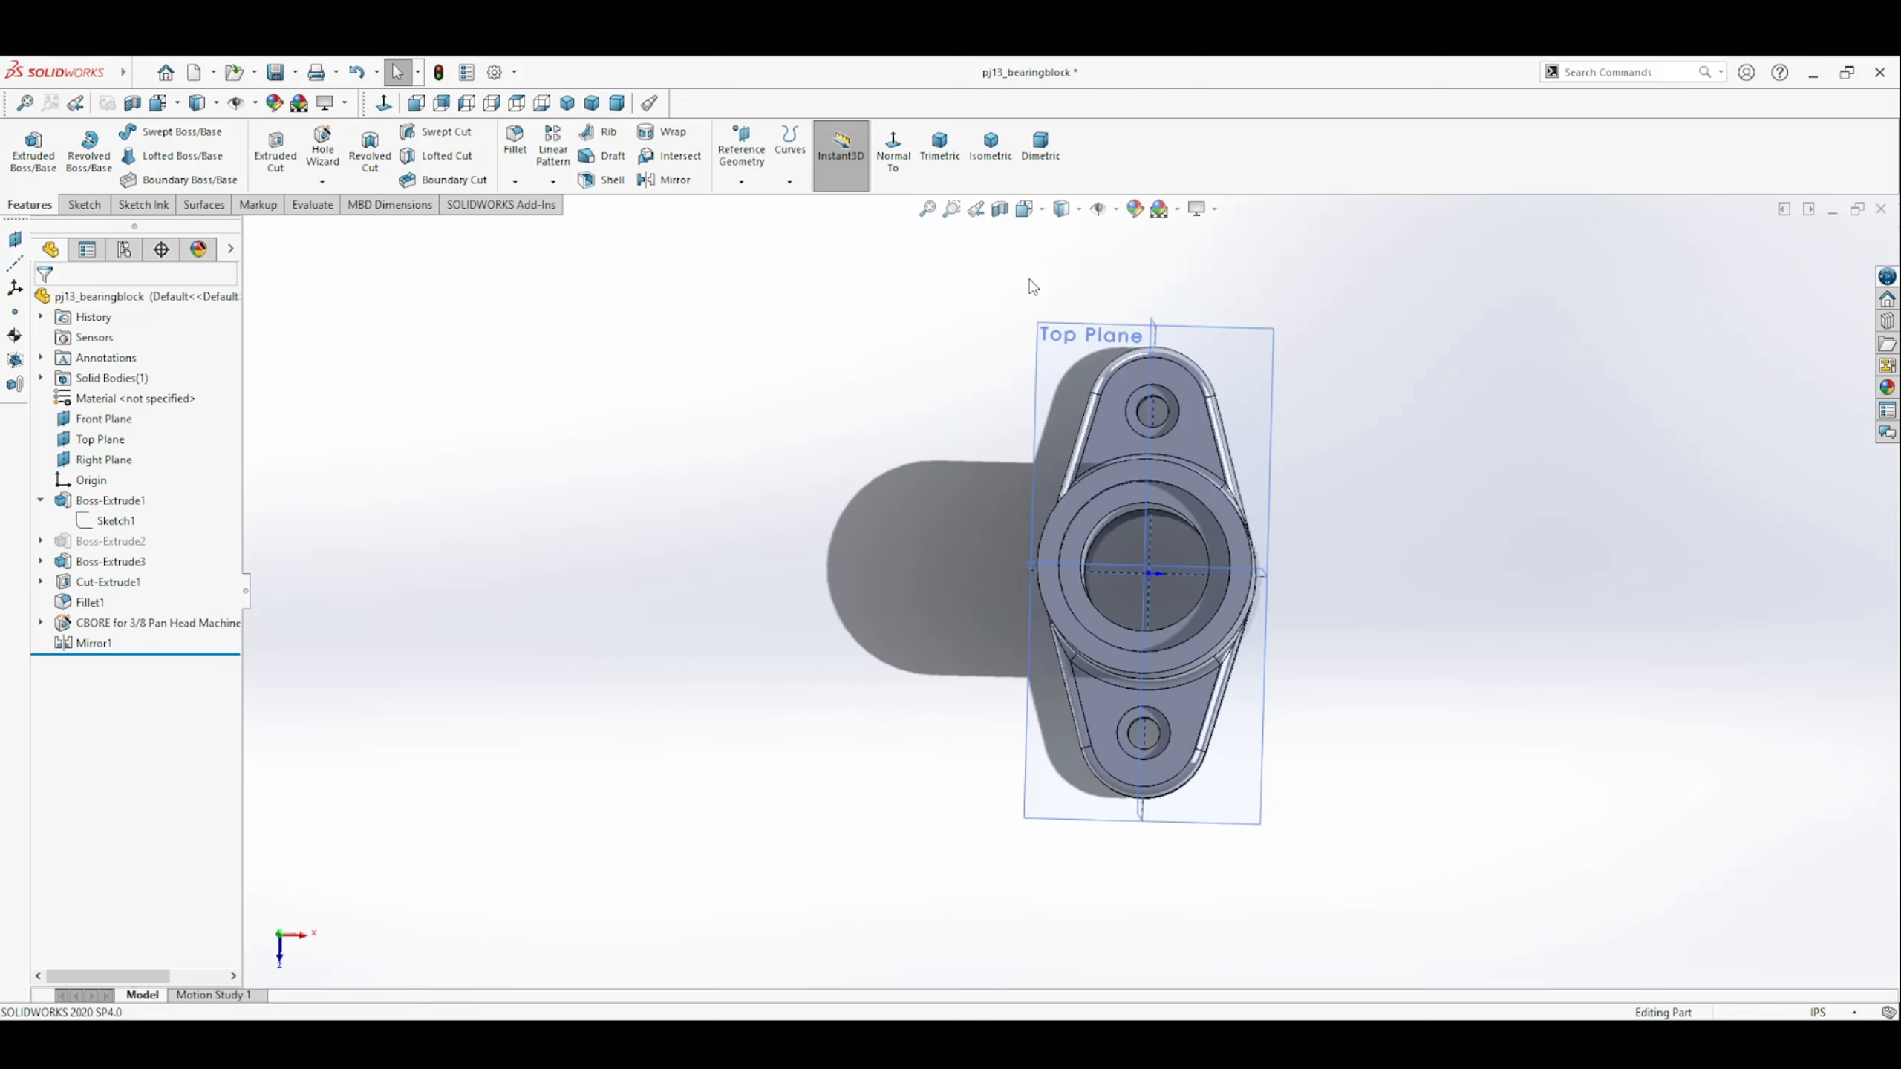
# Edit the round boss's extrusion and set its blind depth to the expression =2-0.5.
pyautogui.click(940, 152)
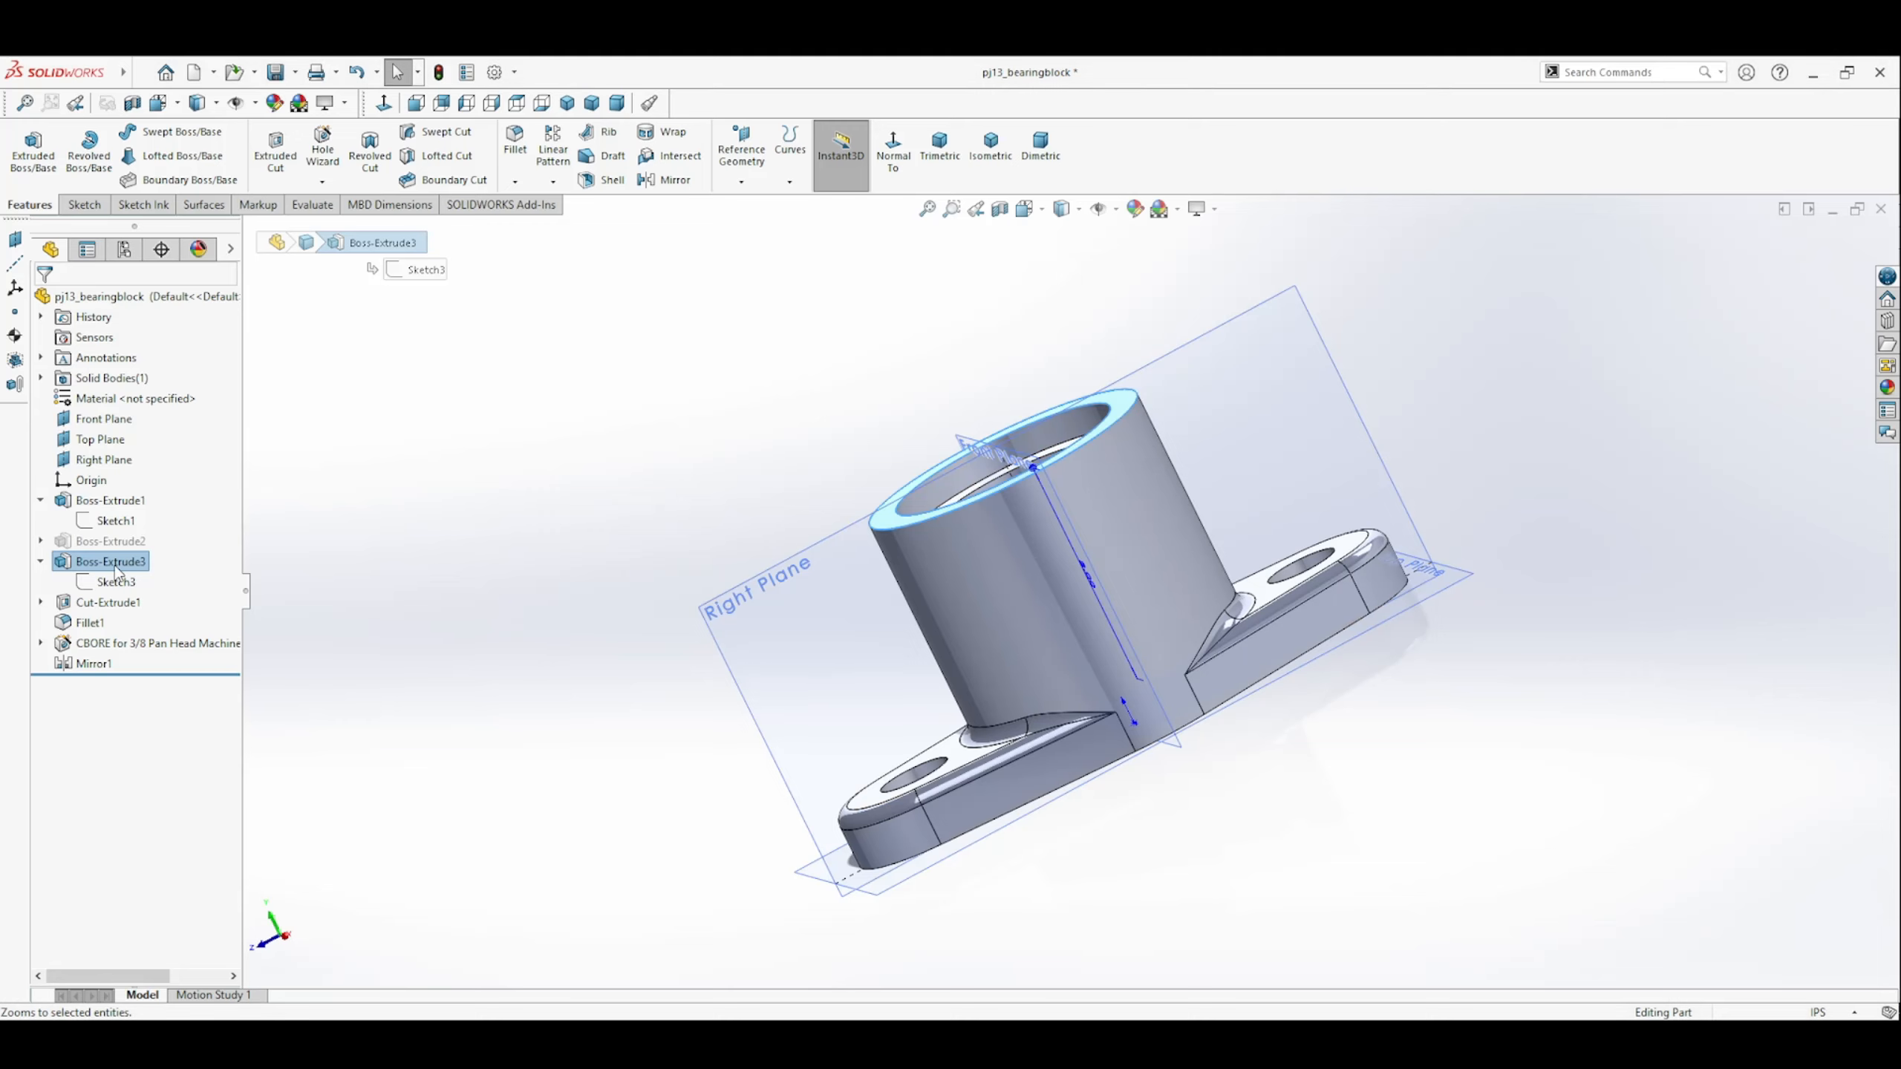
pyautogui.click(135, 505)
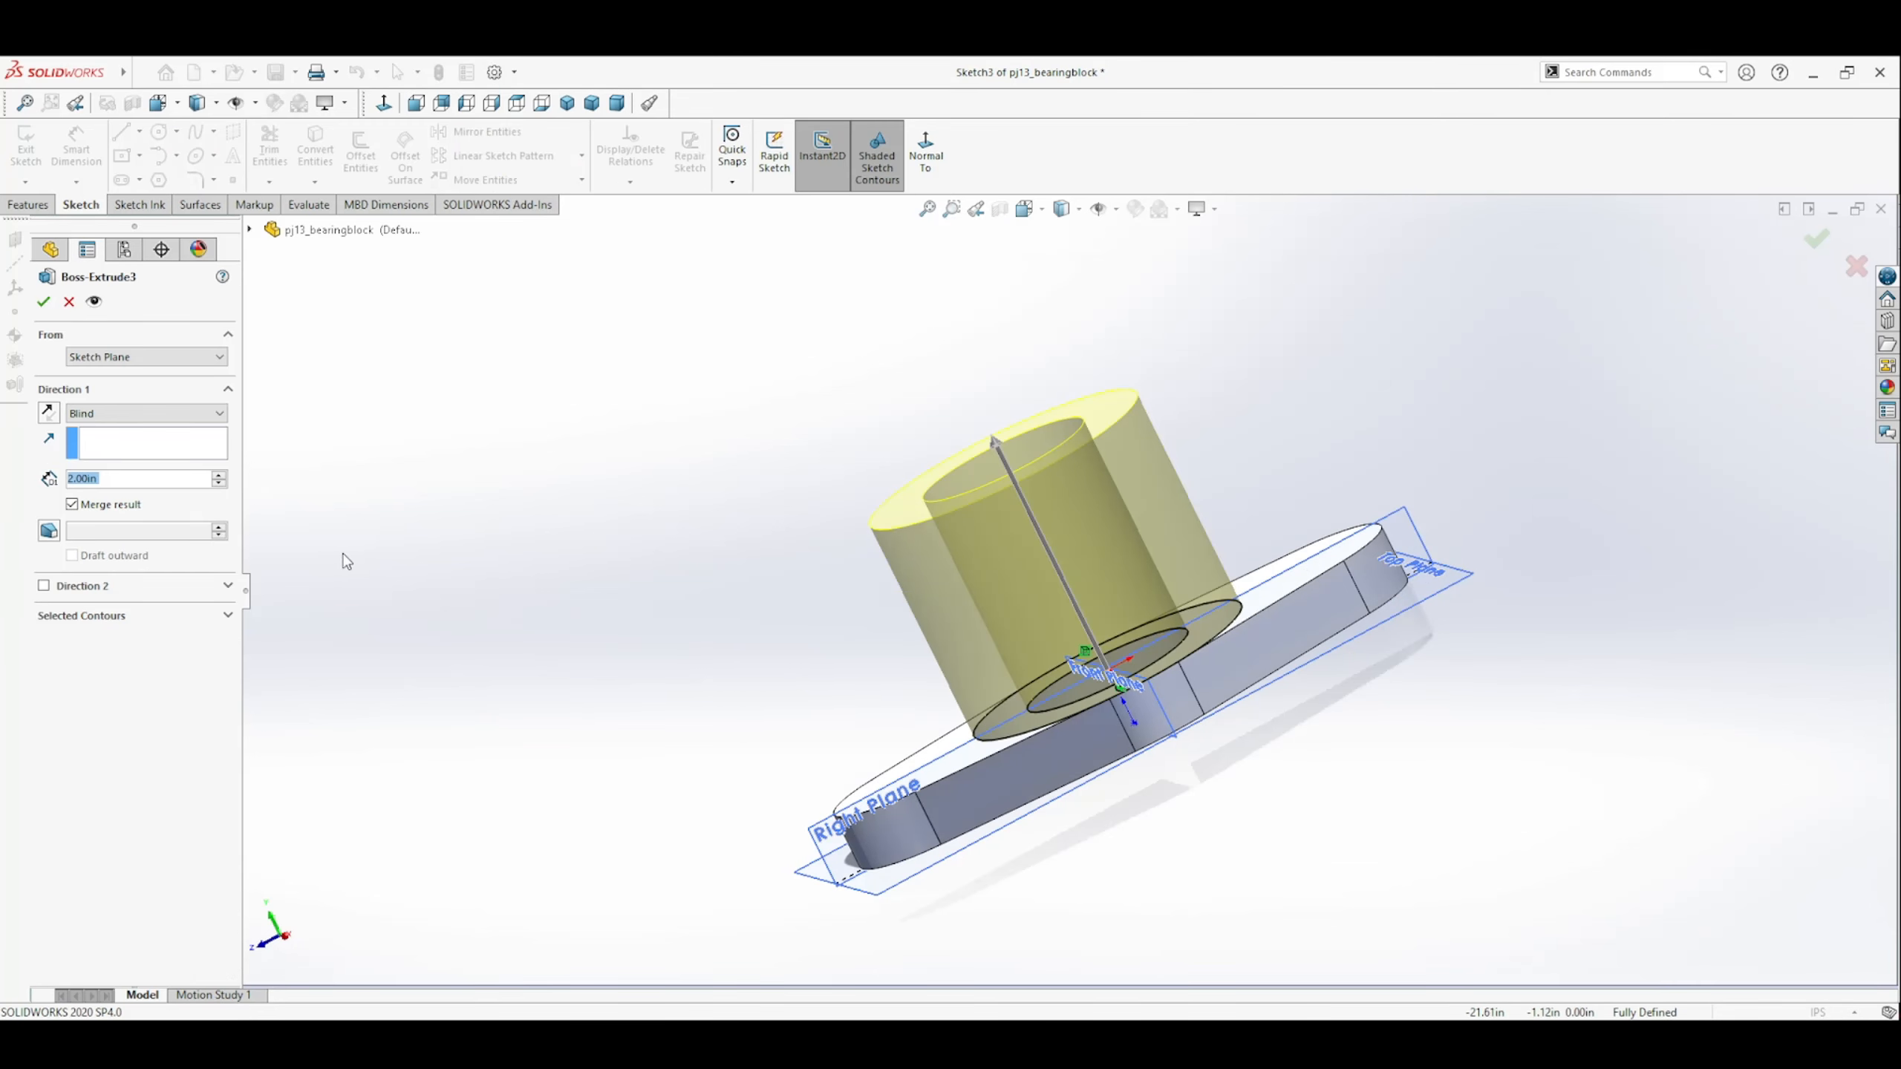
pyautogui.moveTo(592, 657); pyautogui.dragTo(573, 636, button='middle')
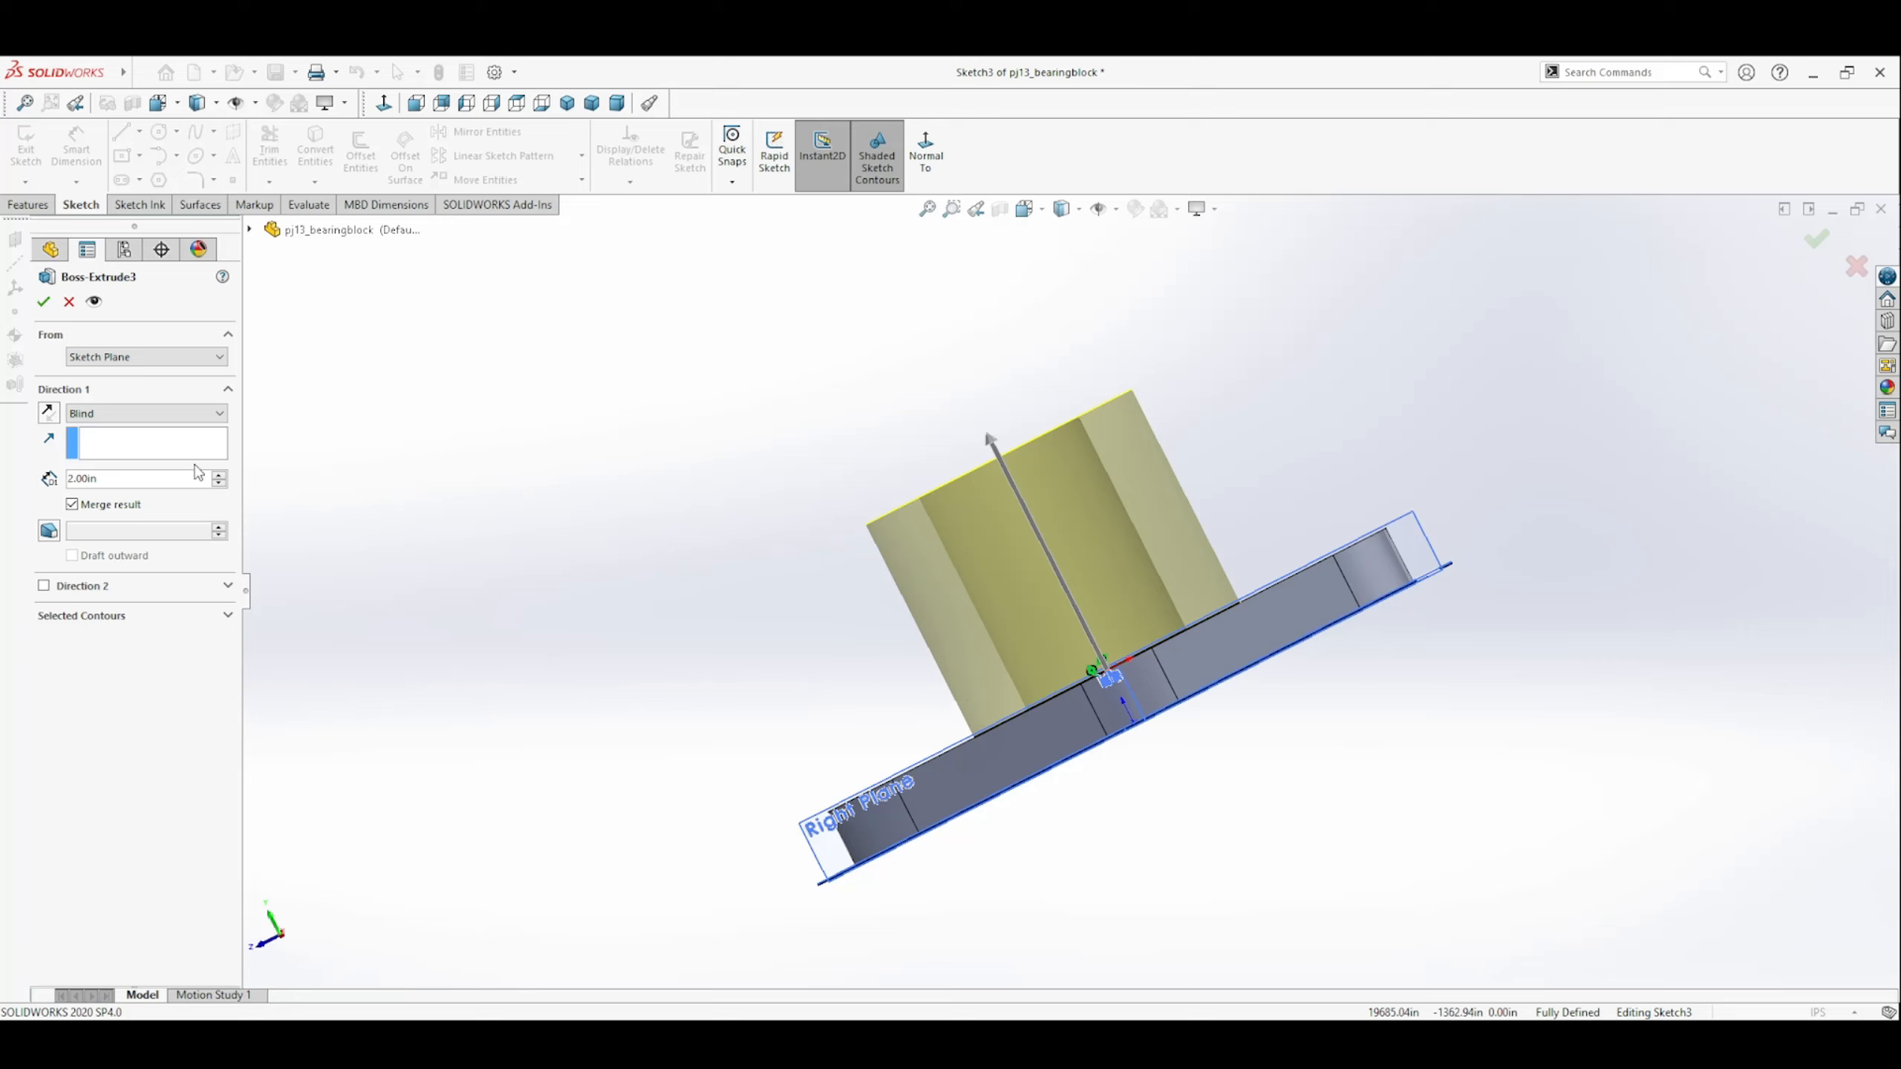
pyautogui.moveTo(103, 480); pyautogui.dragTo(63, 486)
pyautogui.write('=2-0.5')
pyautogui.press('Return')
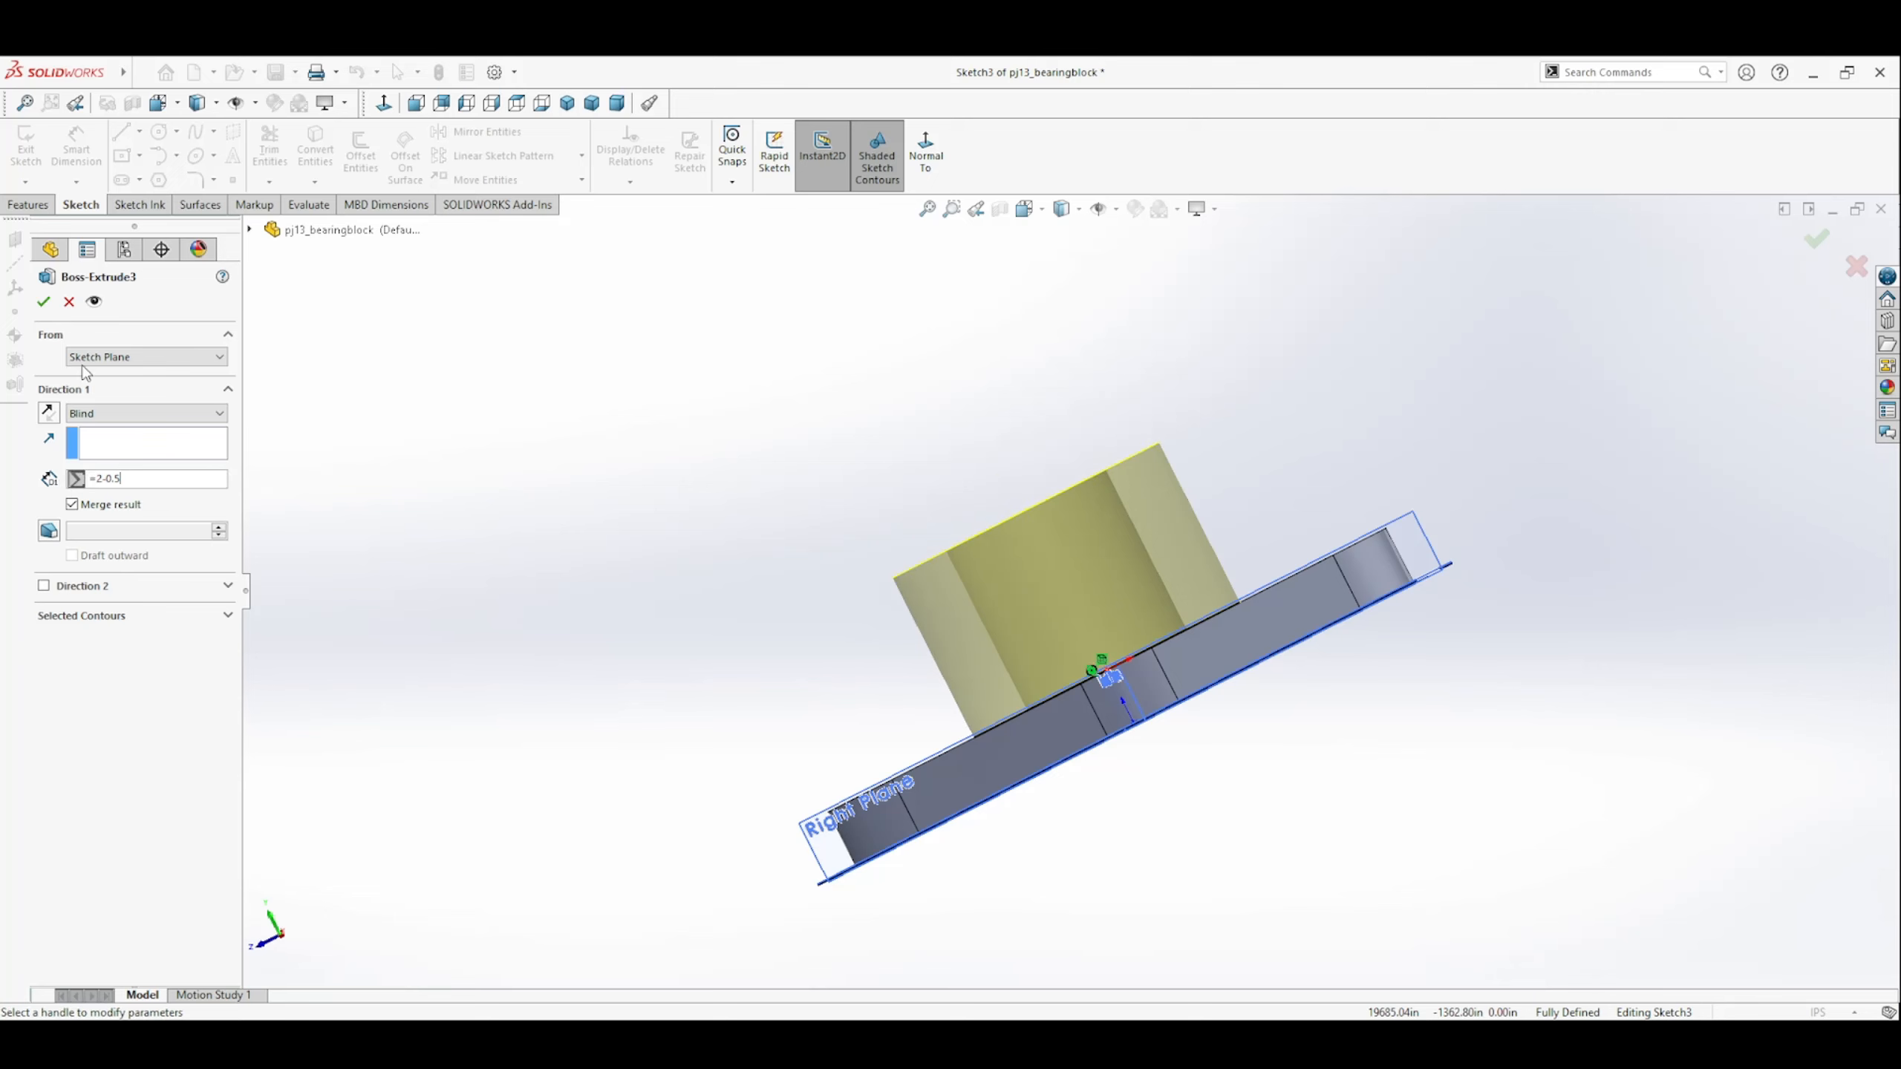
pyautogui.click(42, 300)
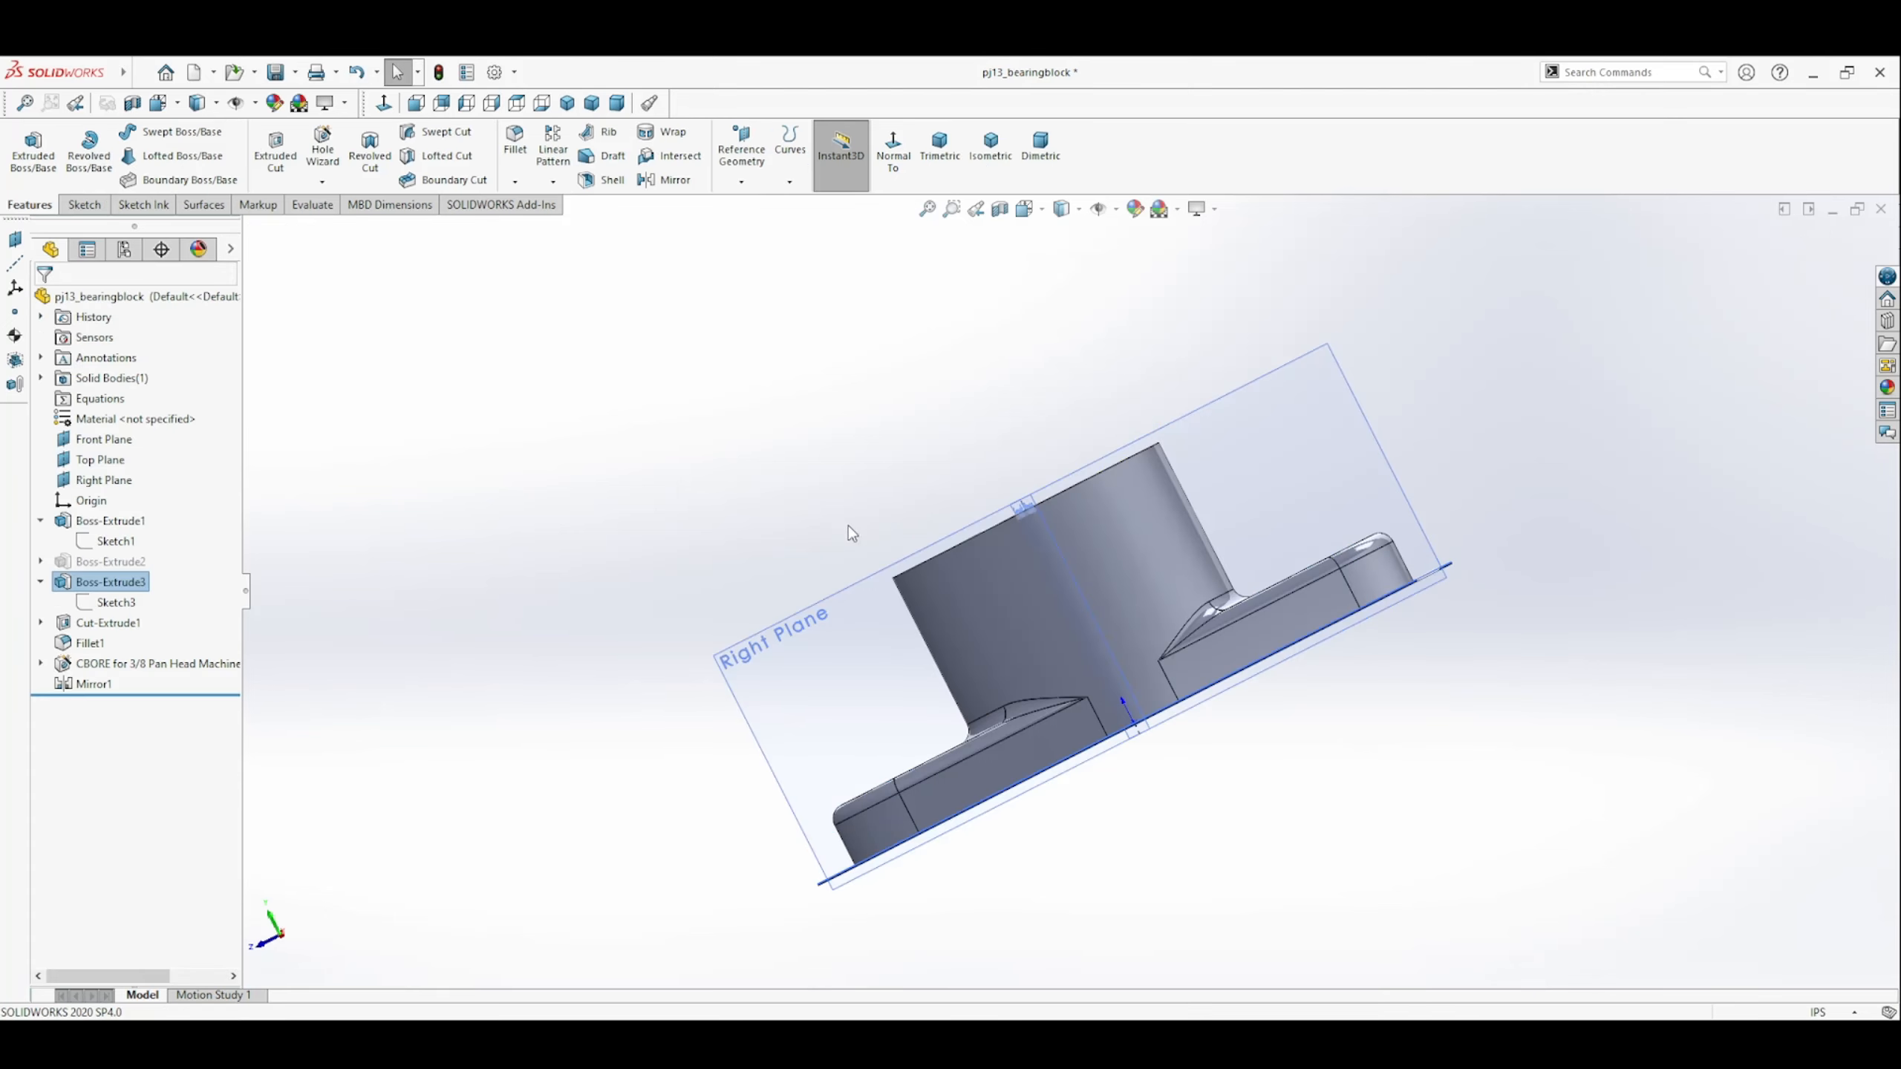
# Switch the bearing block to the trimetric view and save the part.
pyautogui.moveTo(848, 525); pyautogui.dragTo(828, 603, button='middle')
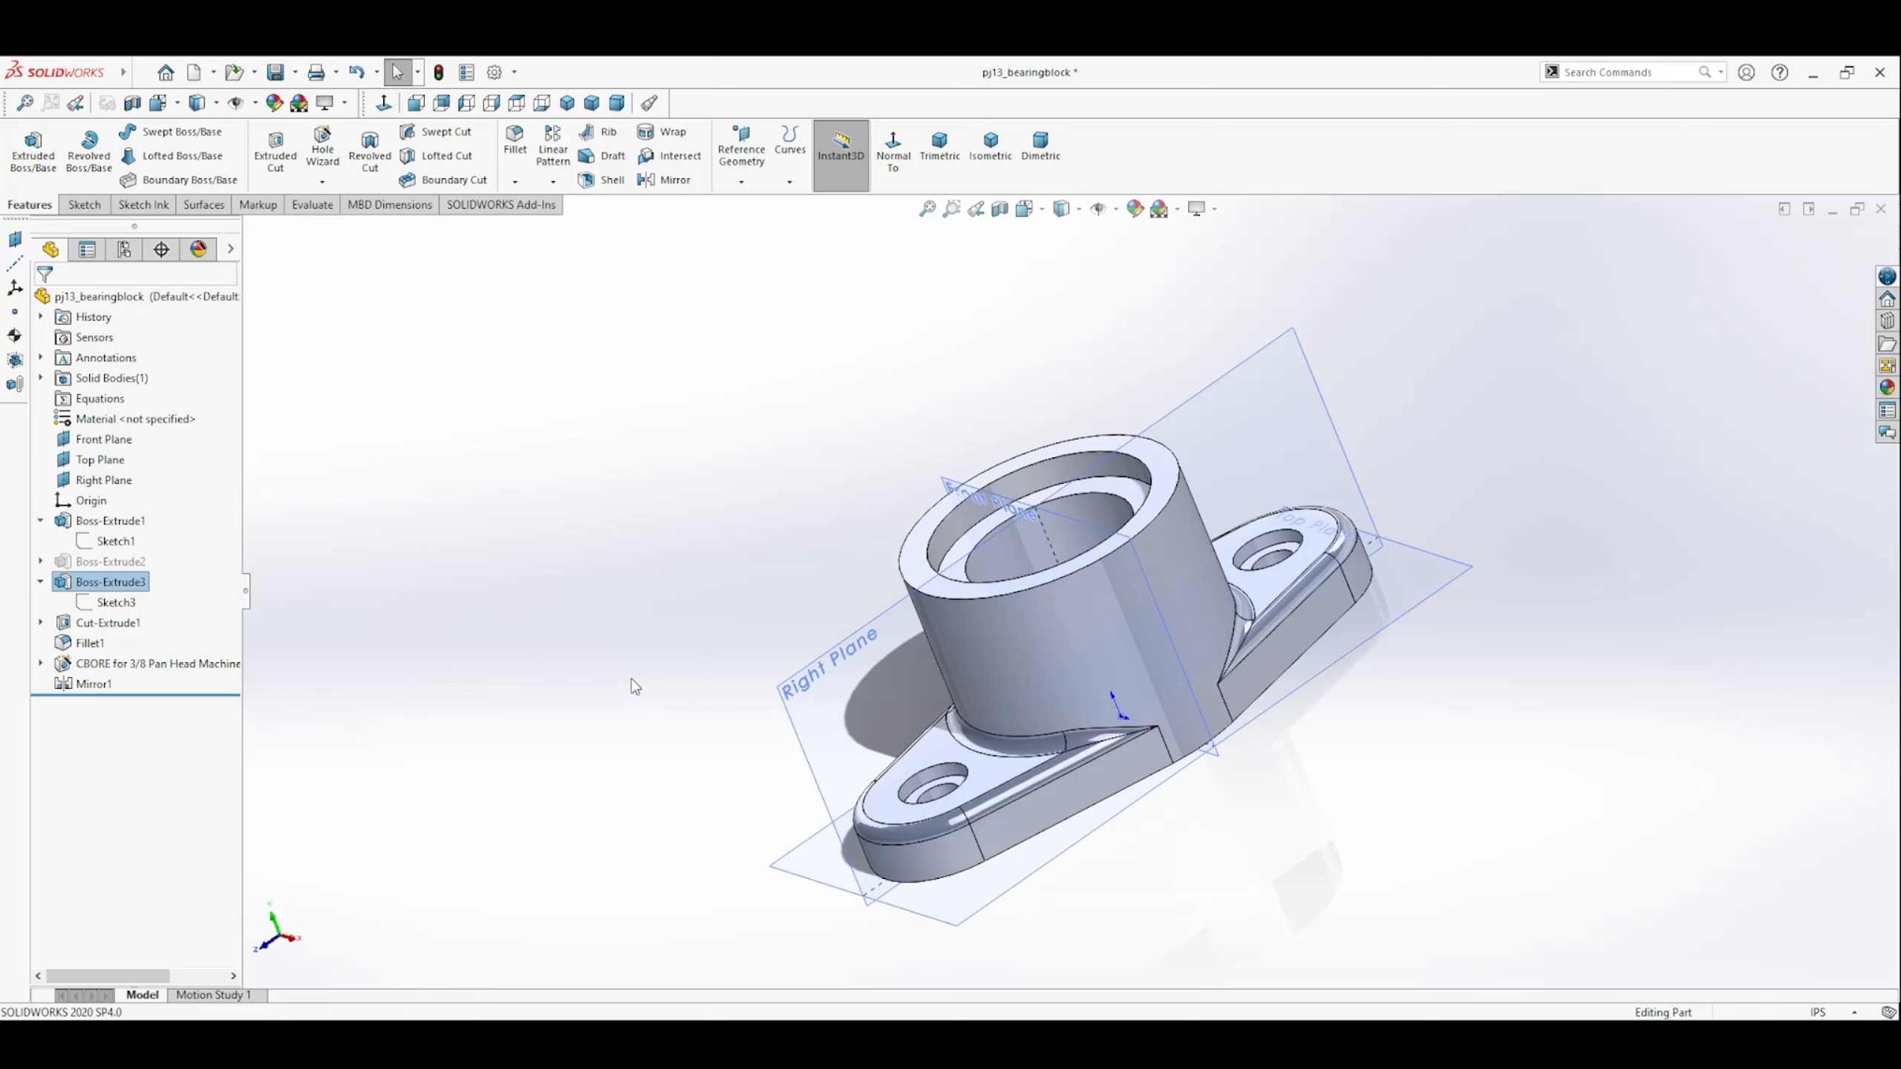
pyautogui.moveTo(1105, 696); pyautogui.dragTo(1024, 604, button='middle')
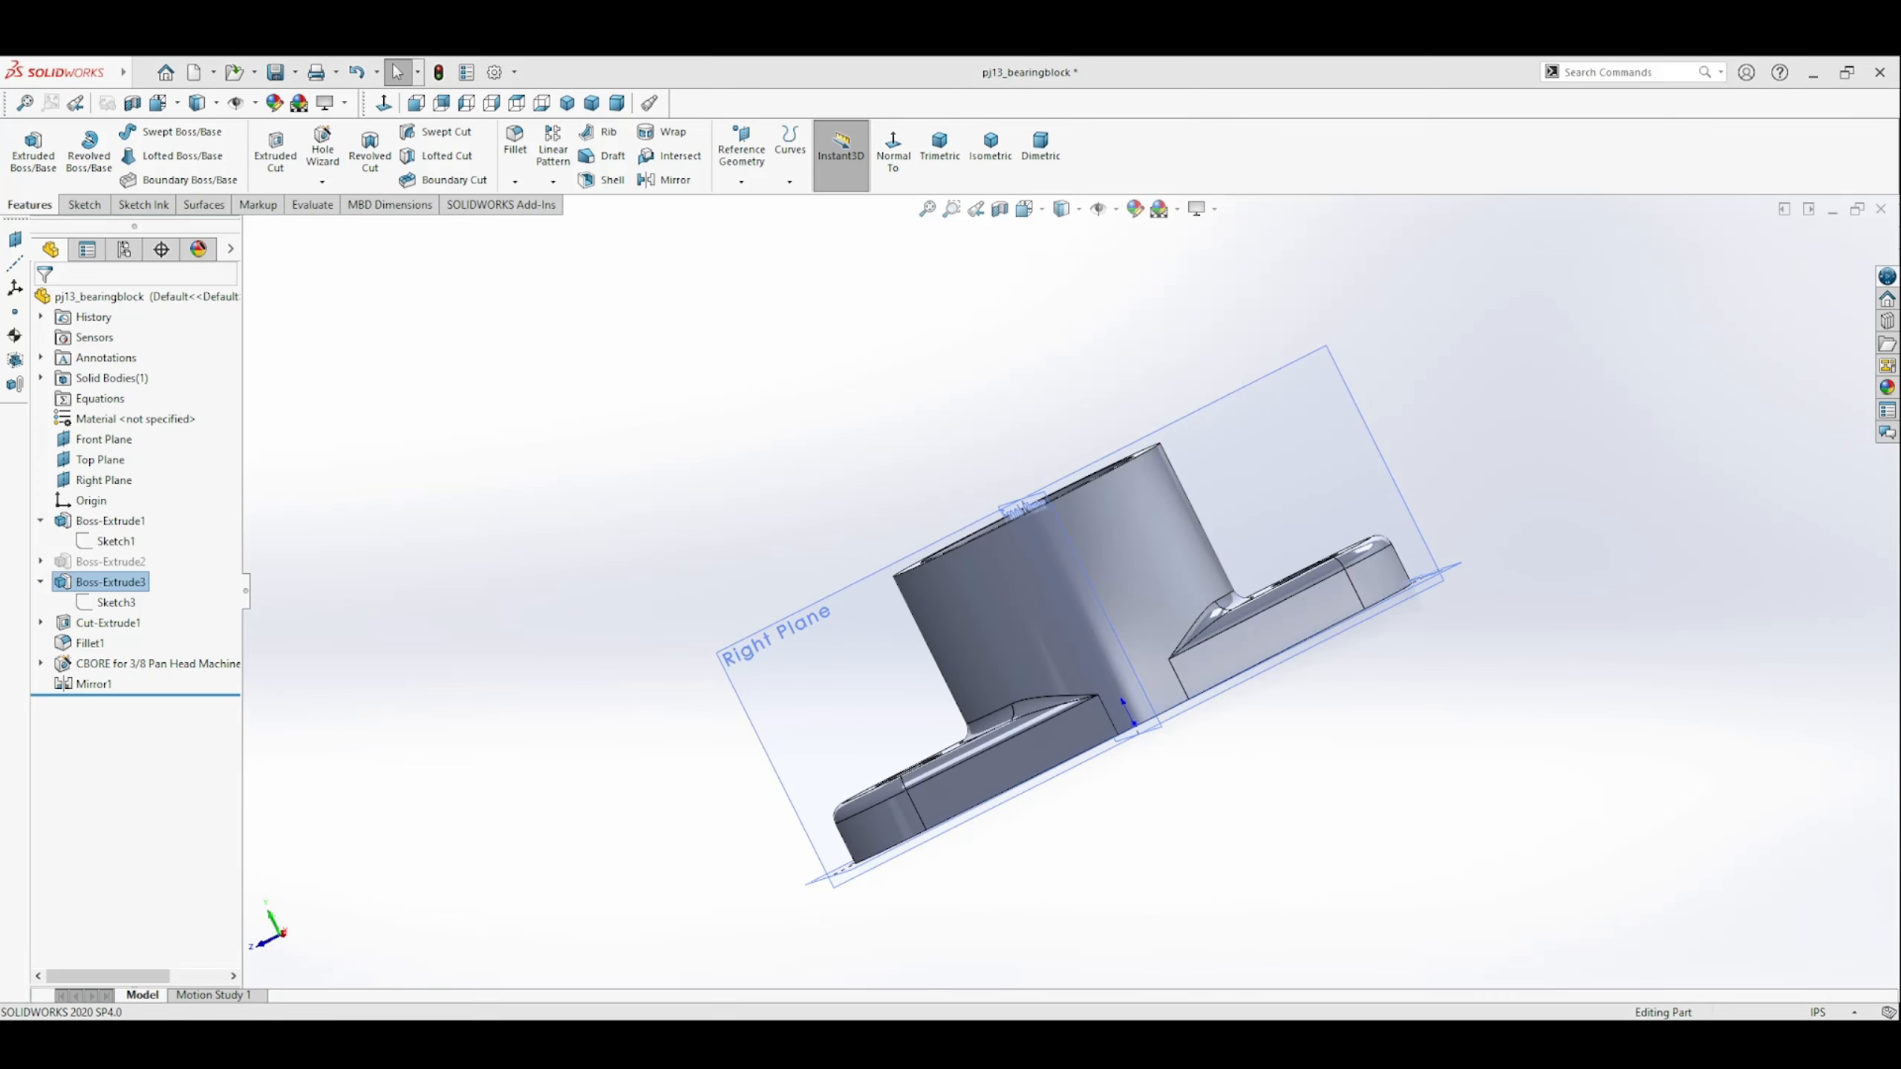
pyautogui.click(941, 147)
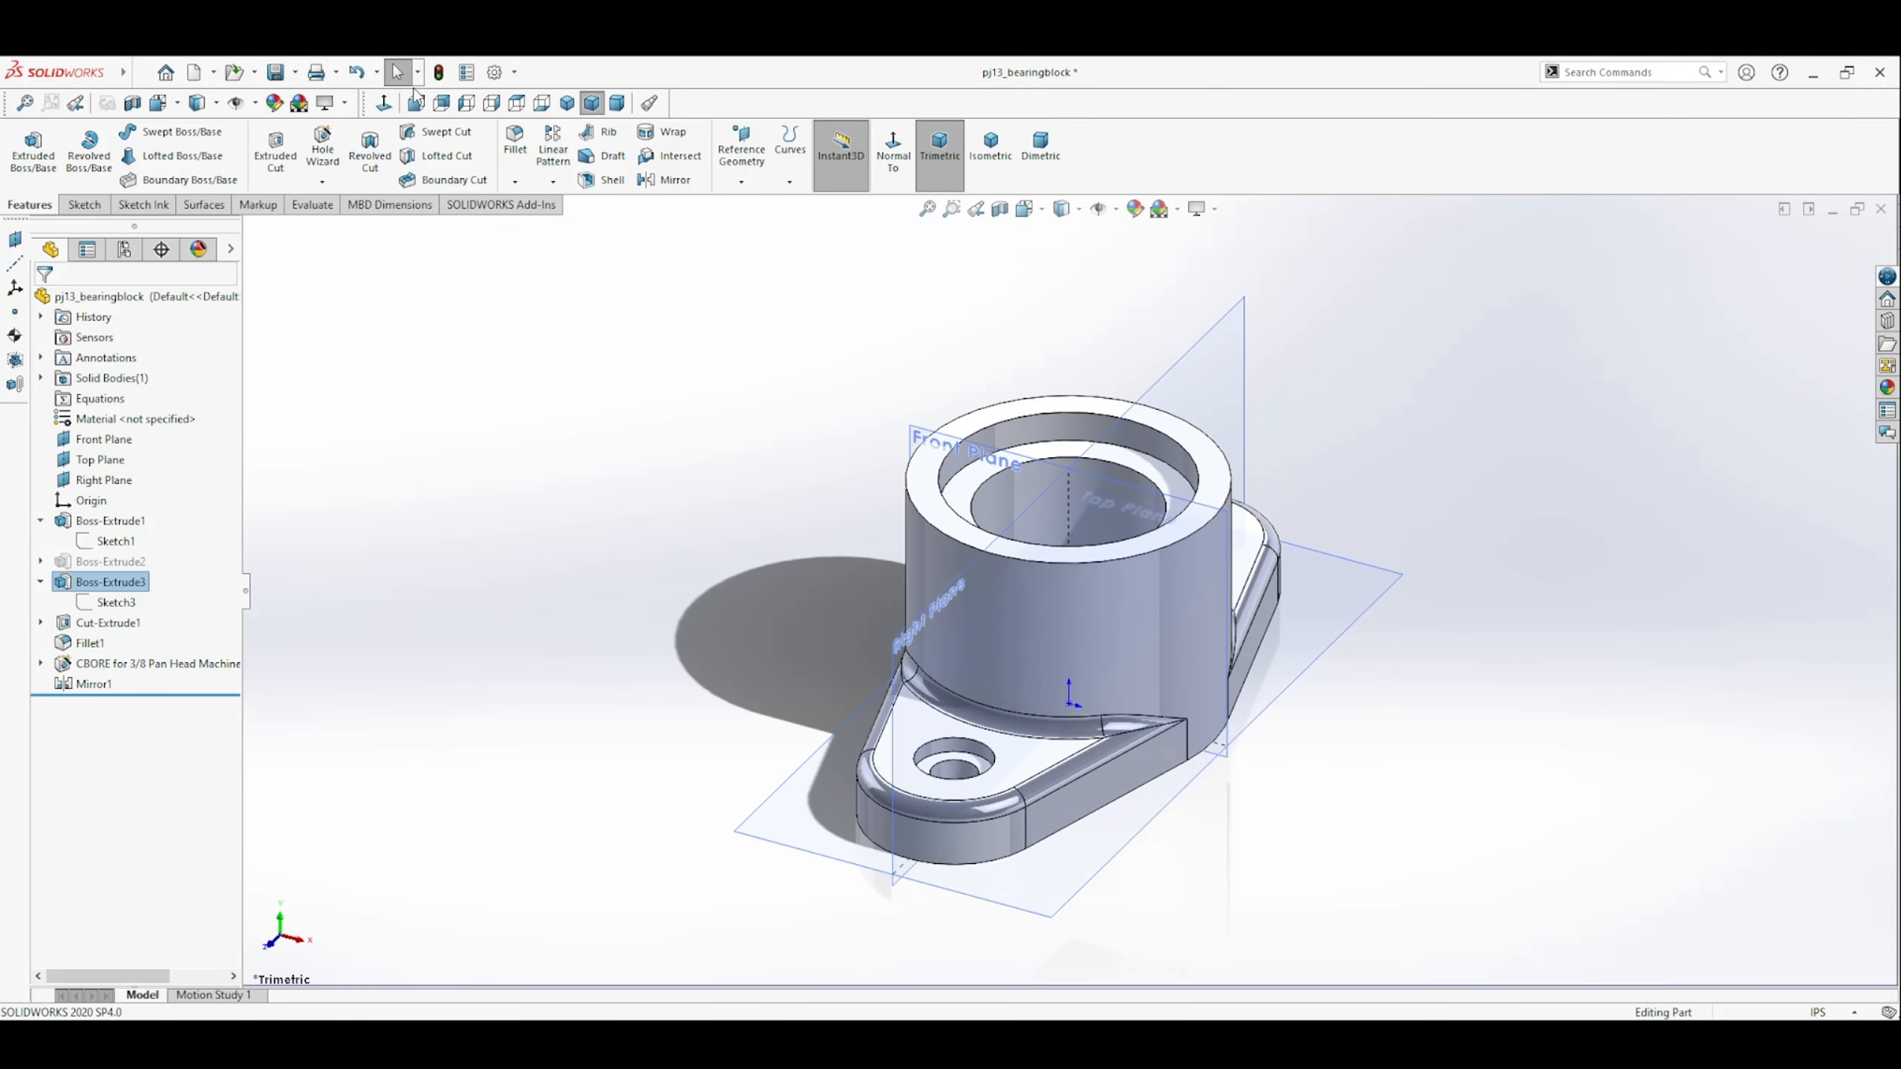
pyautogui.click(274, 72)
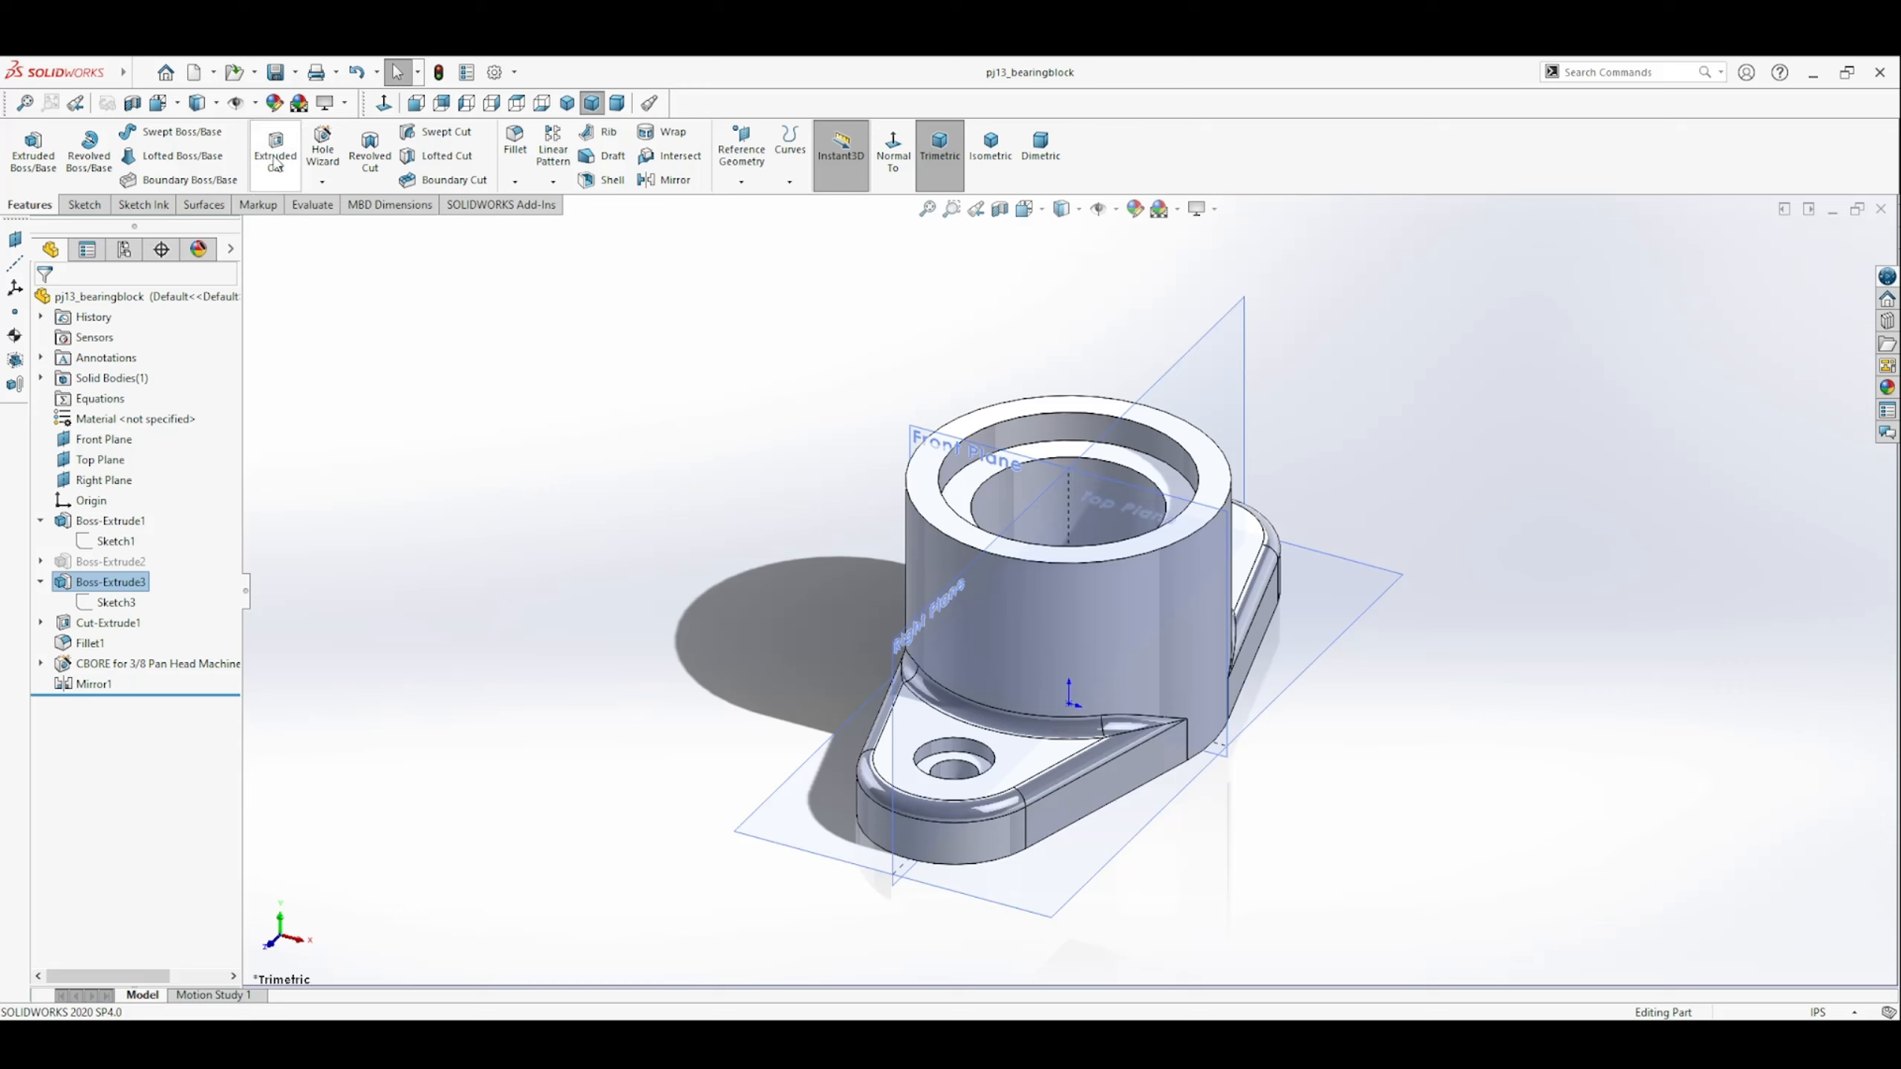
# Create a drawing from the part and place only its top view at the lower part of the sheet.
pyautogui.click(213, 74)
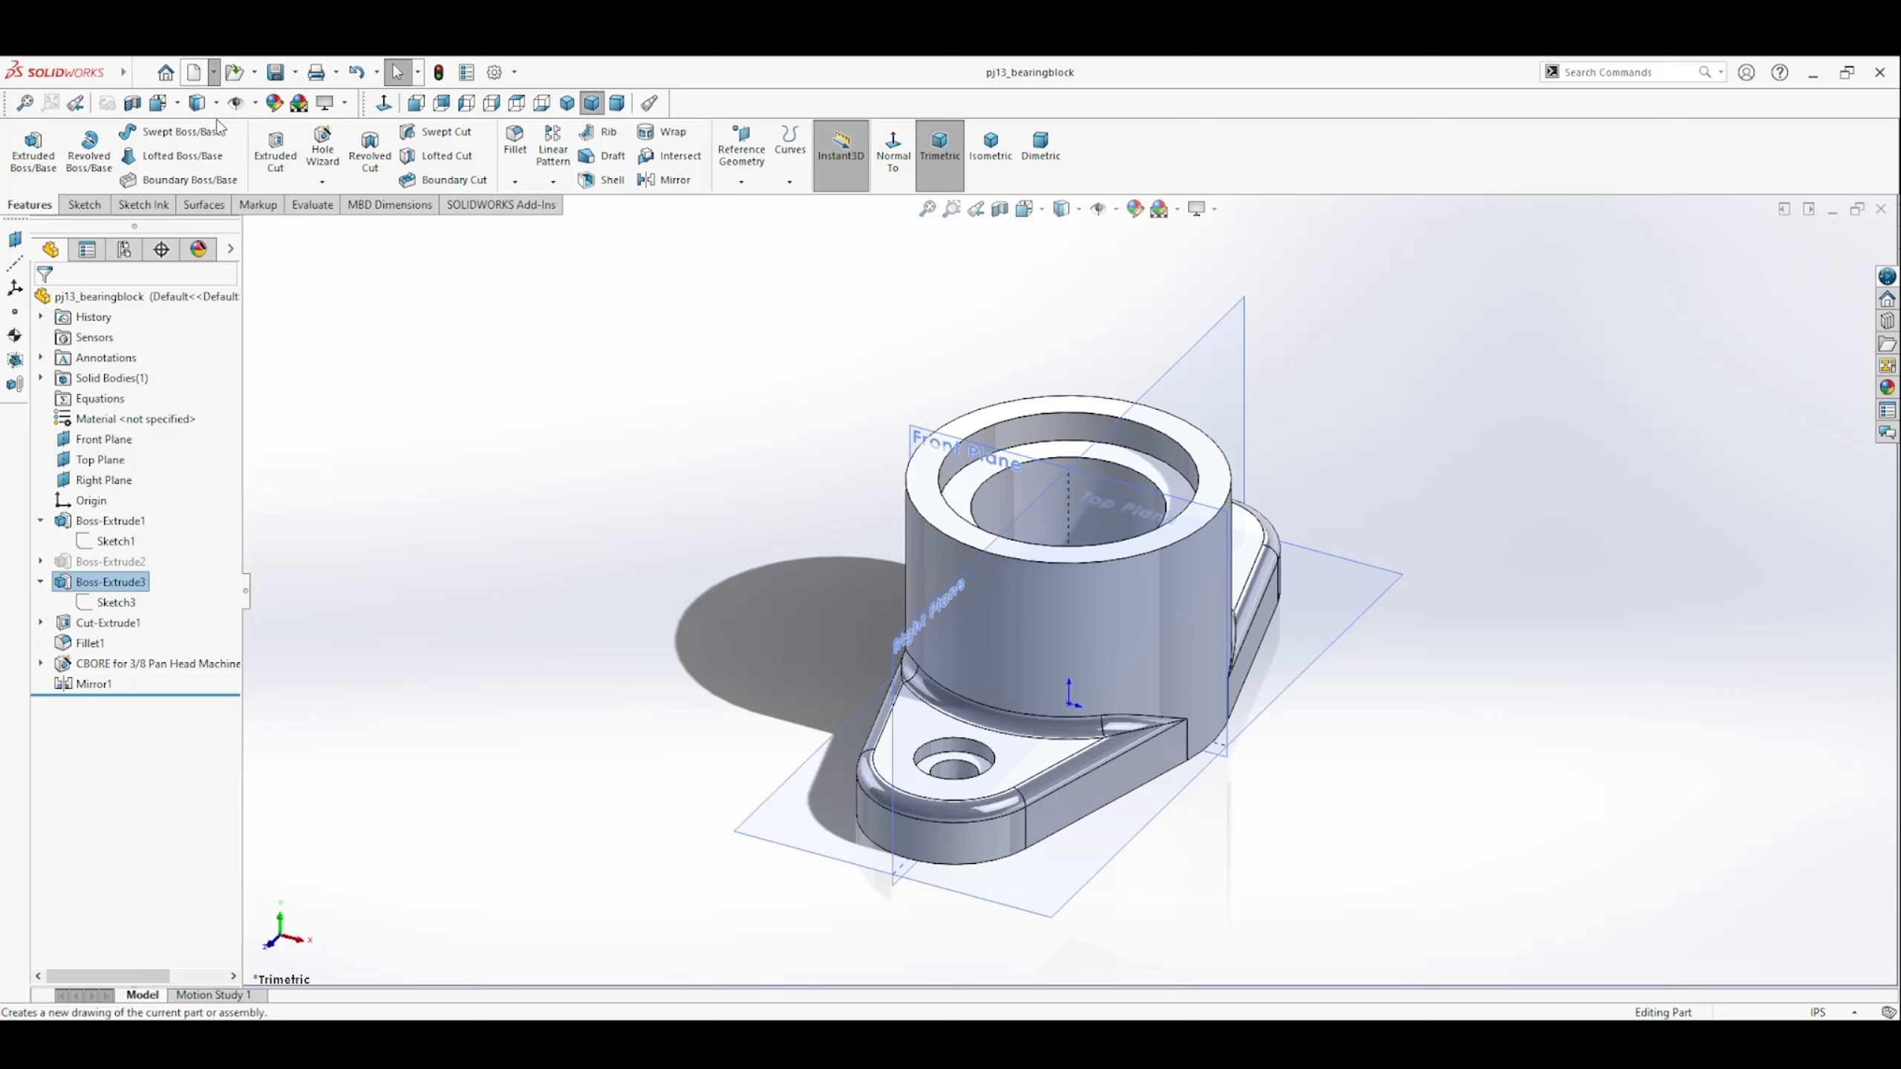
pyautogui.click(218, 127)
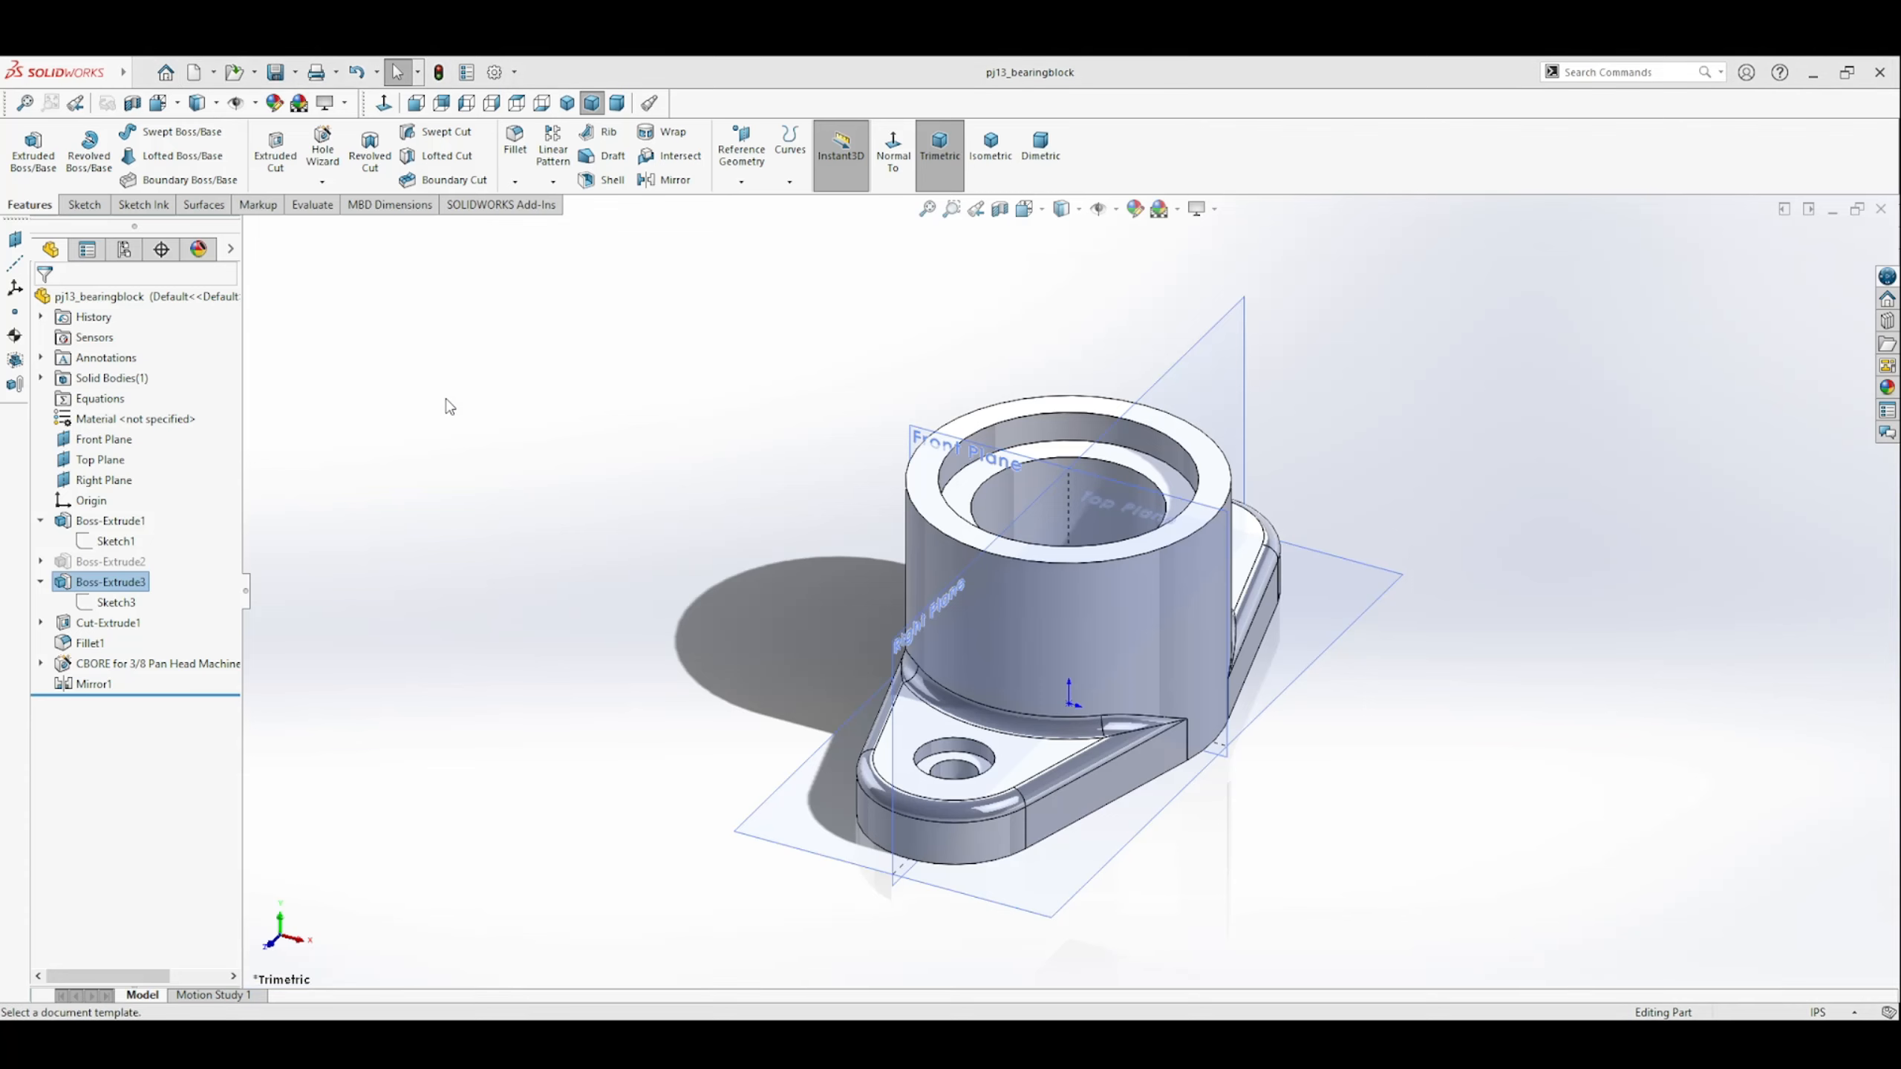
pyautogui.click(753, 774)
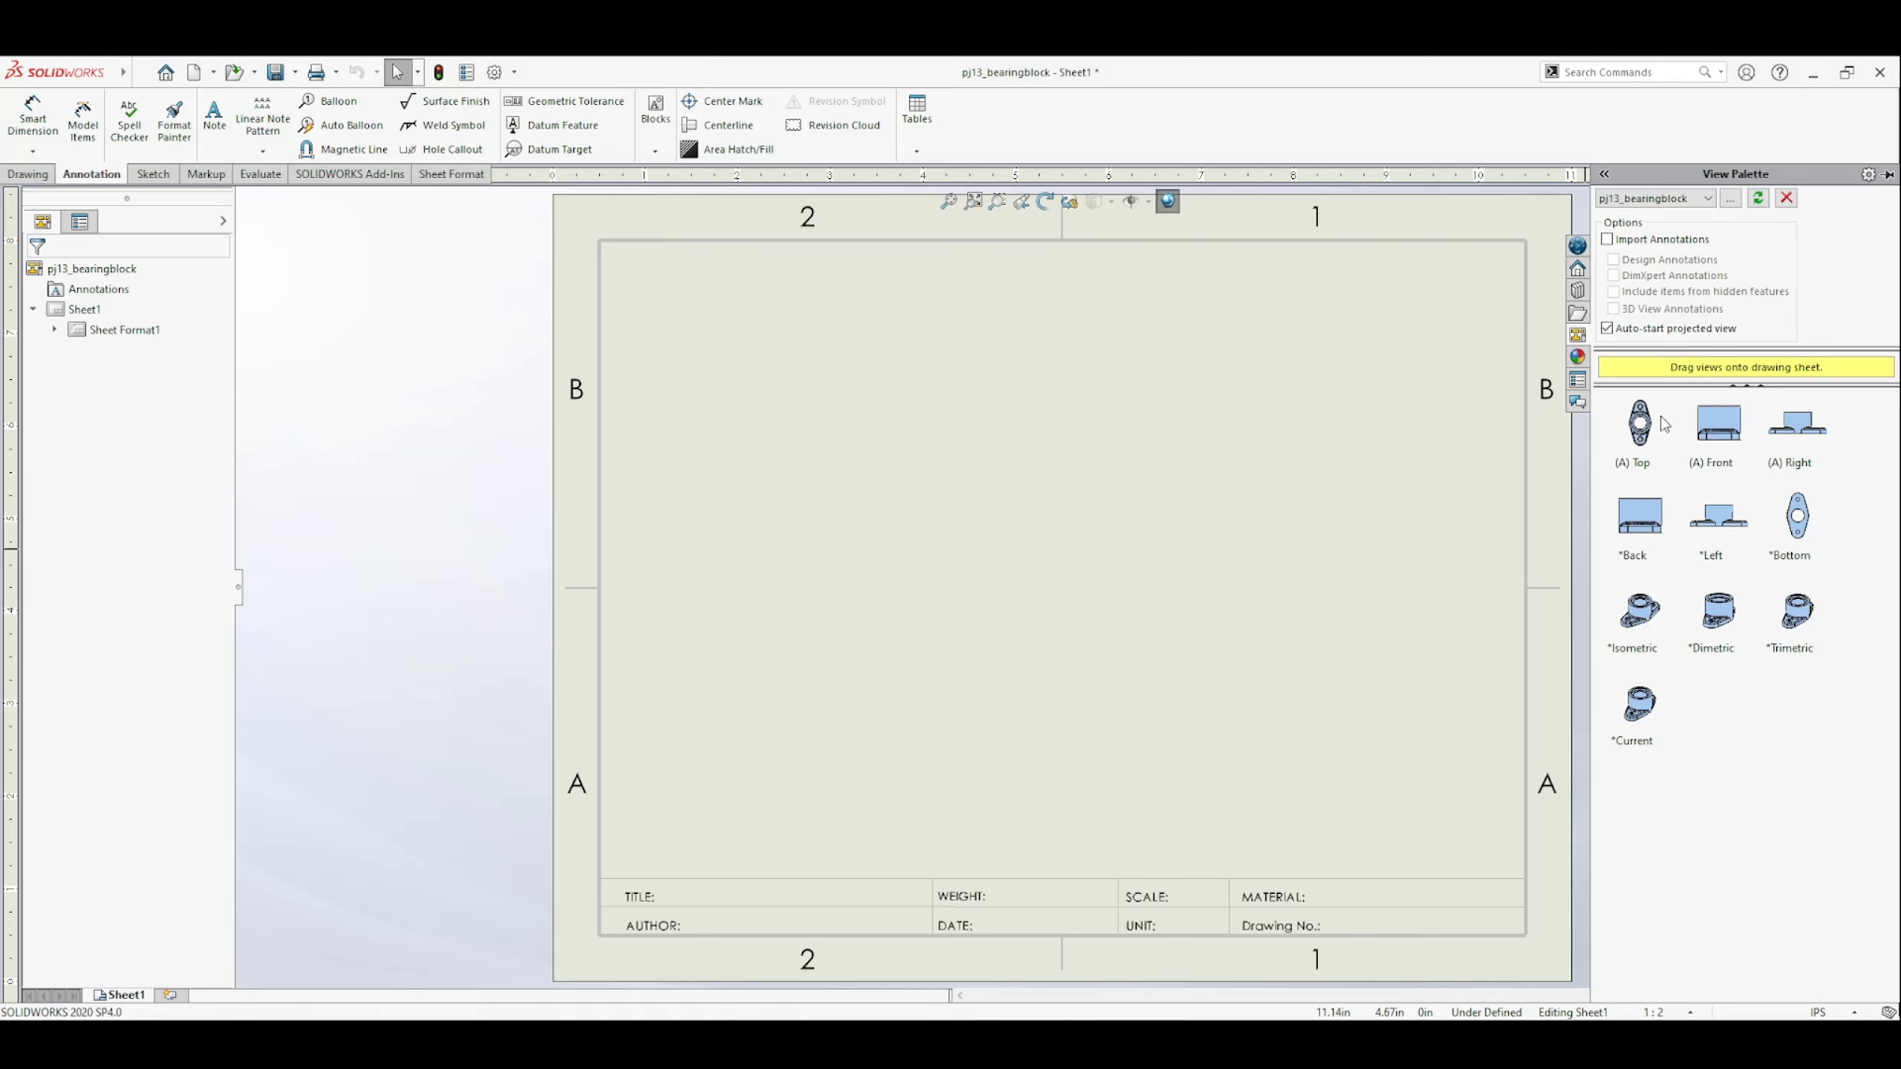
pyautogui.click(1635, 441)
pyautogui.moveTo(1635, 442); pyautogui.dragTo(799, 700)
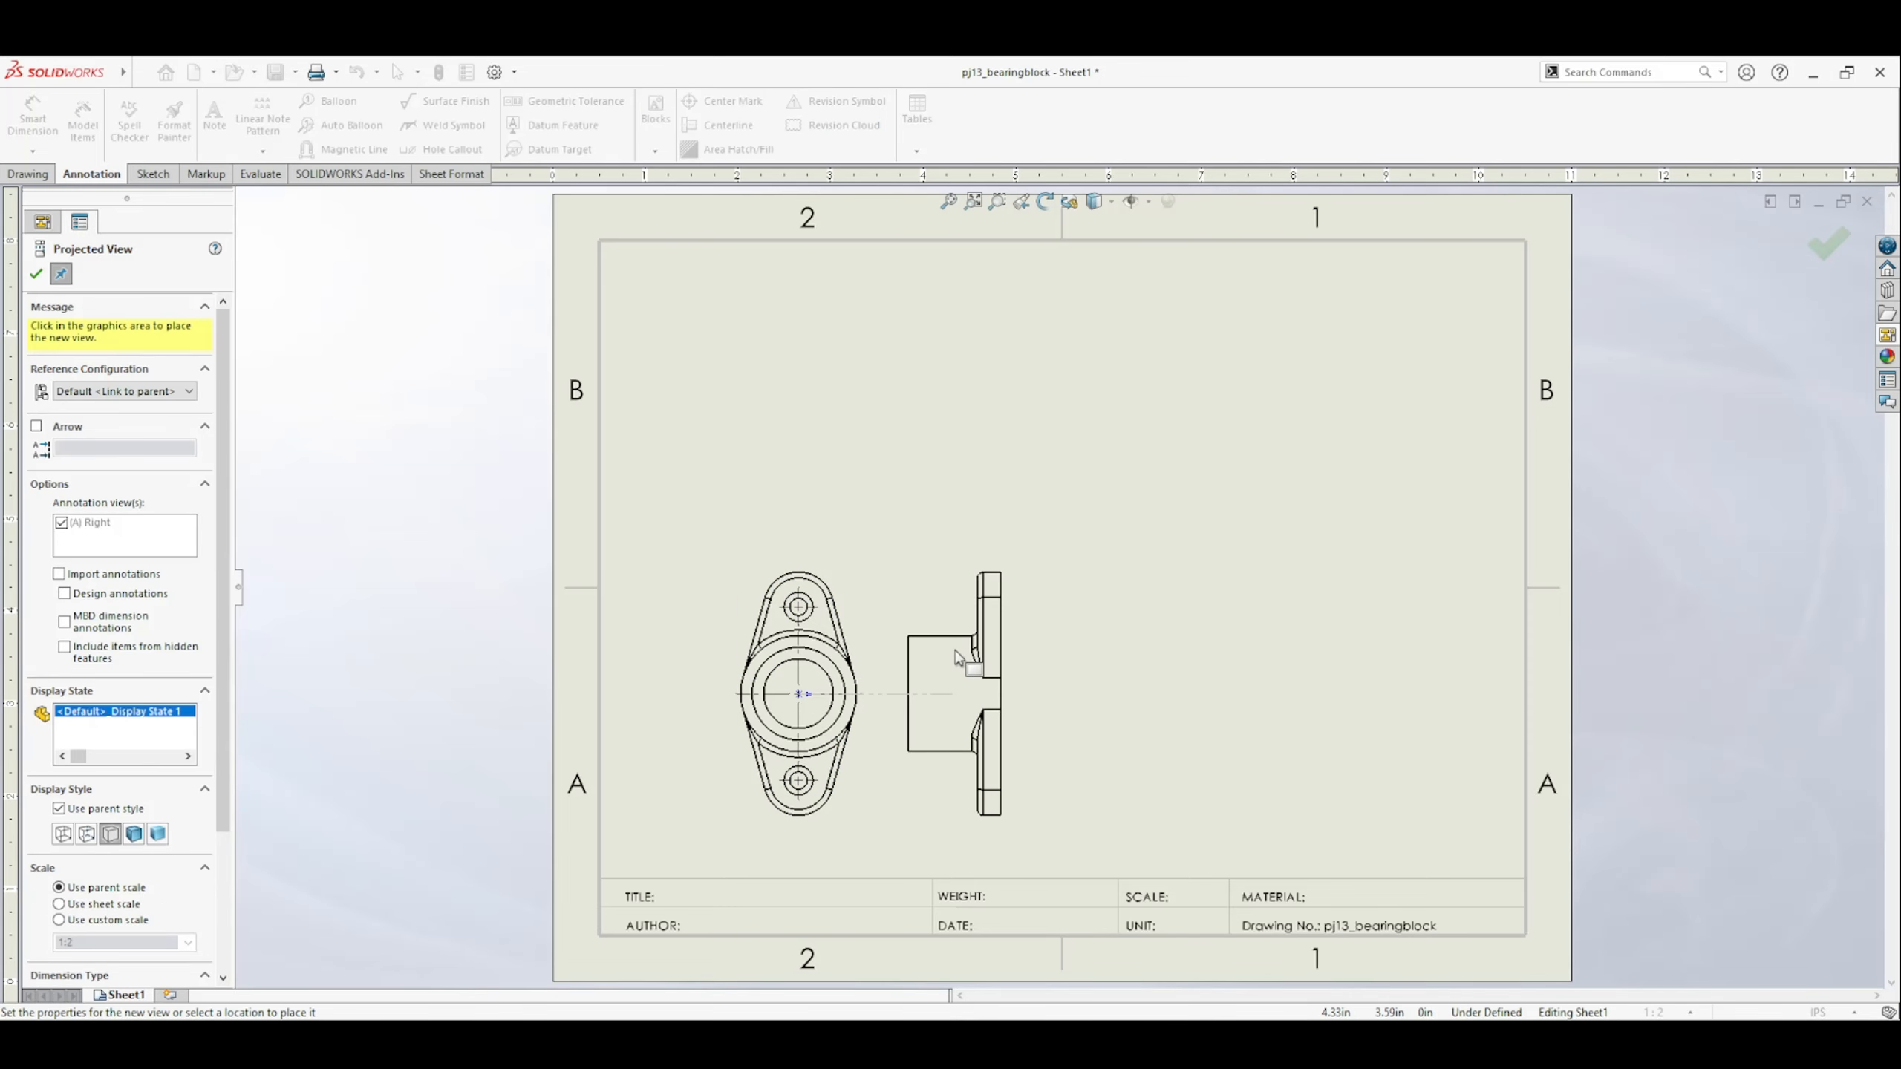
pyautogui.press('Escape')
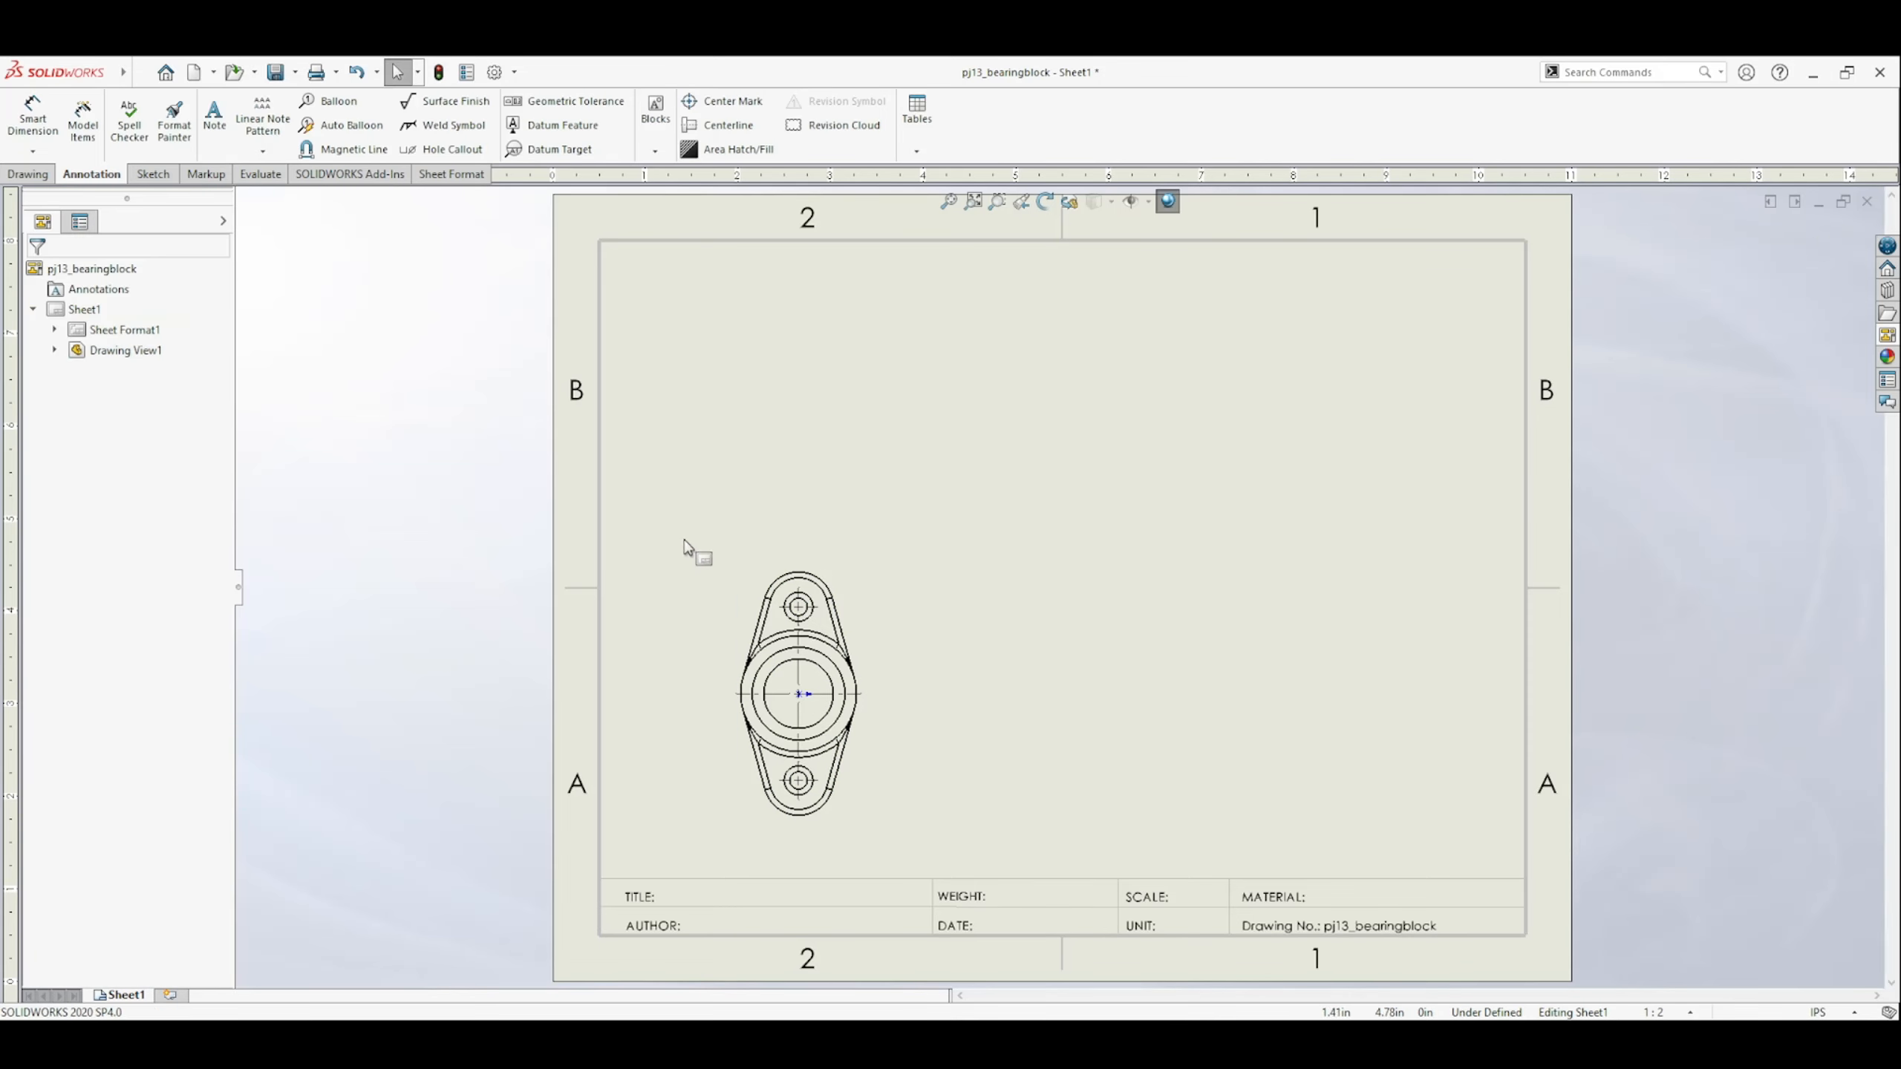
# Create section view A-A with a vertical cutting line through the top view's center and place it beside that view.
pyautogui.click(29, 174)
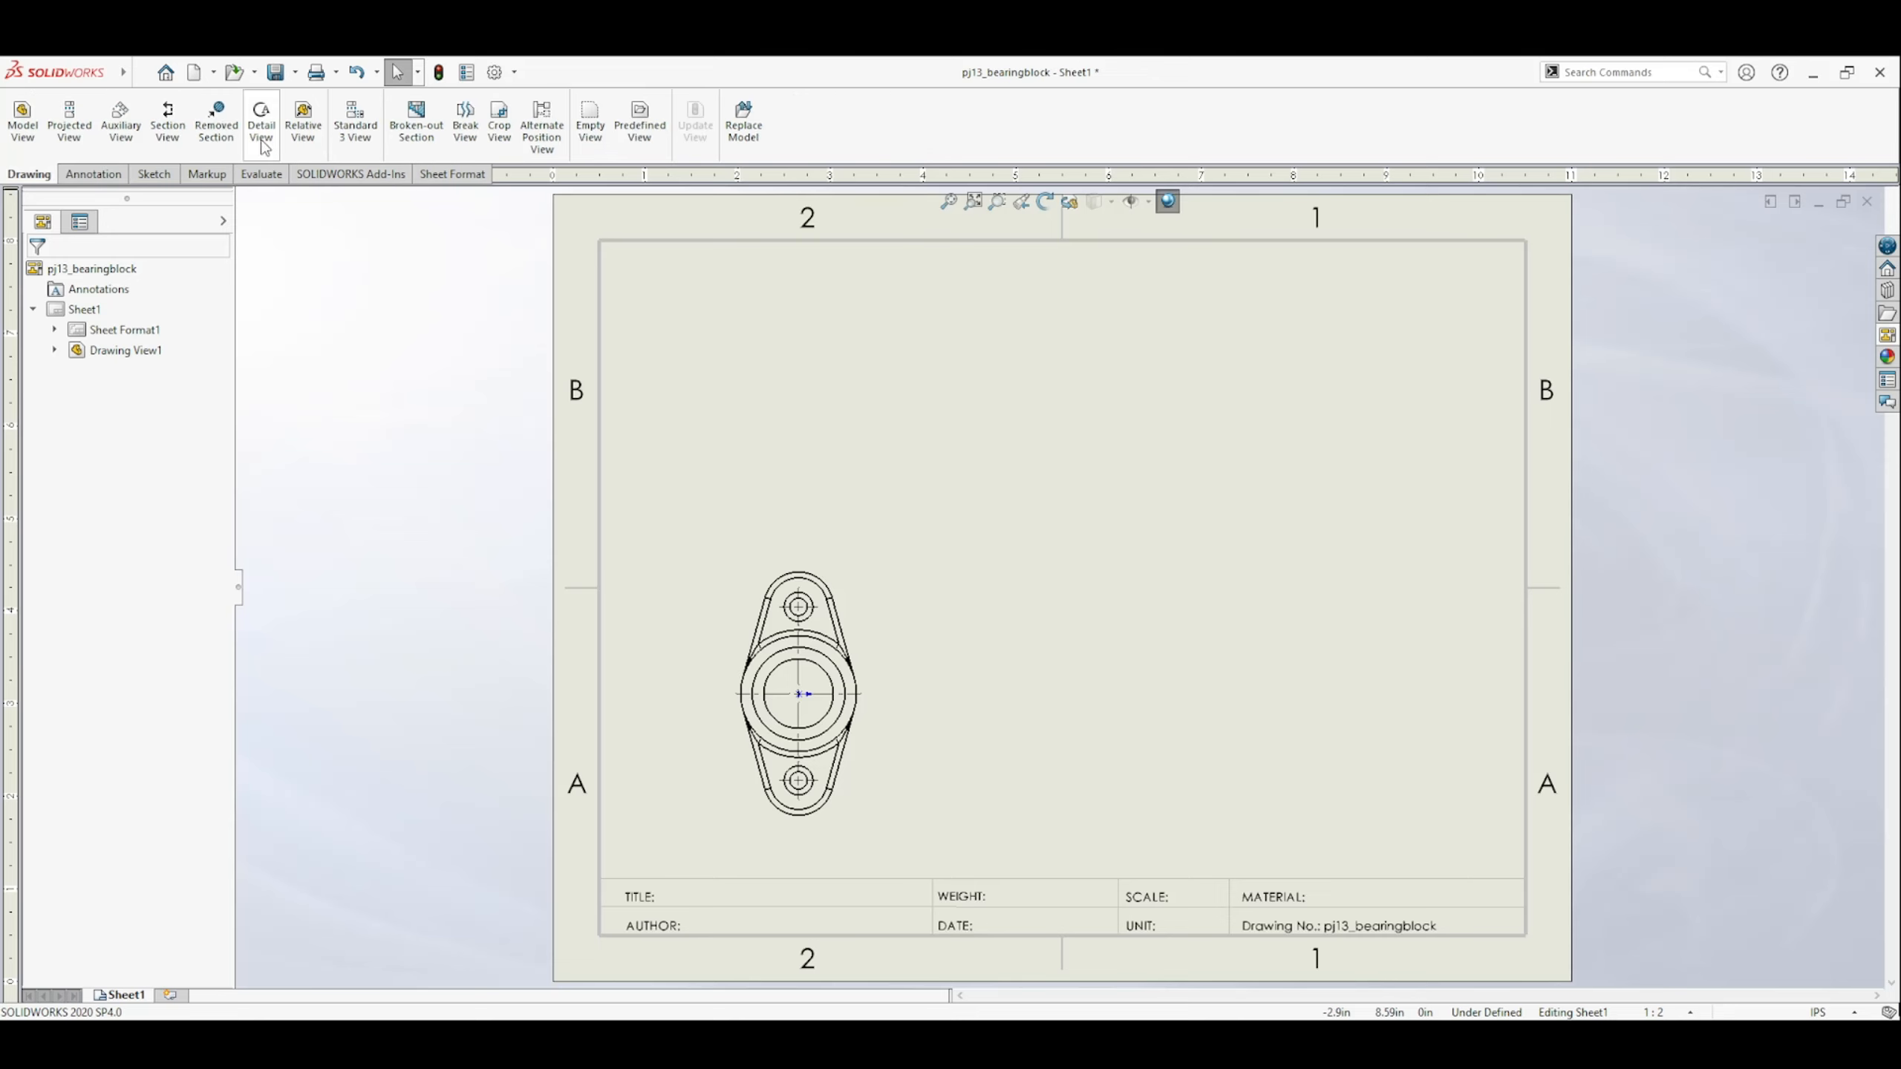
pyautogui.click(168, 127)
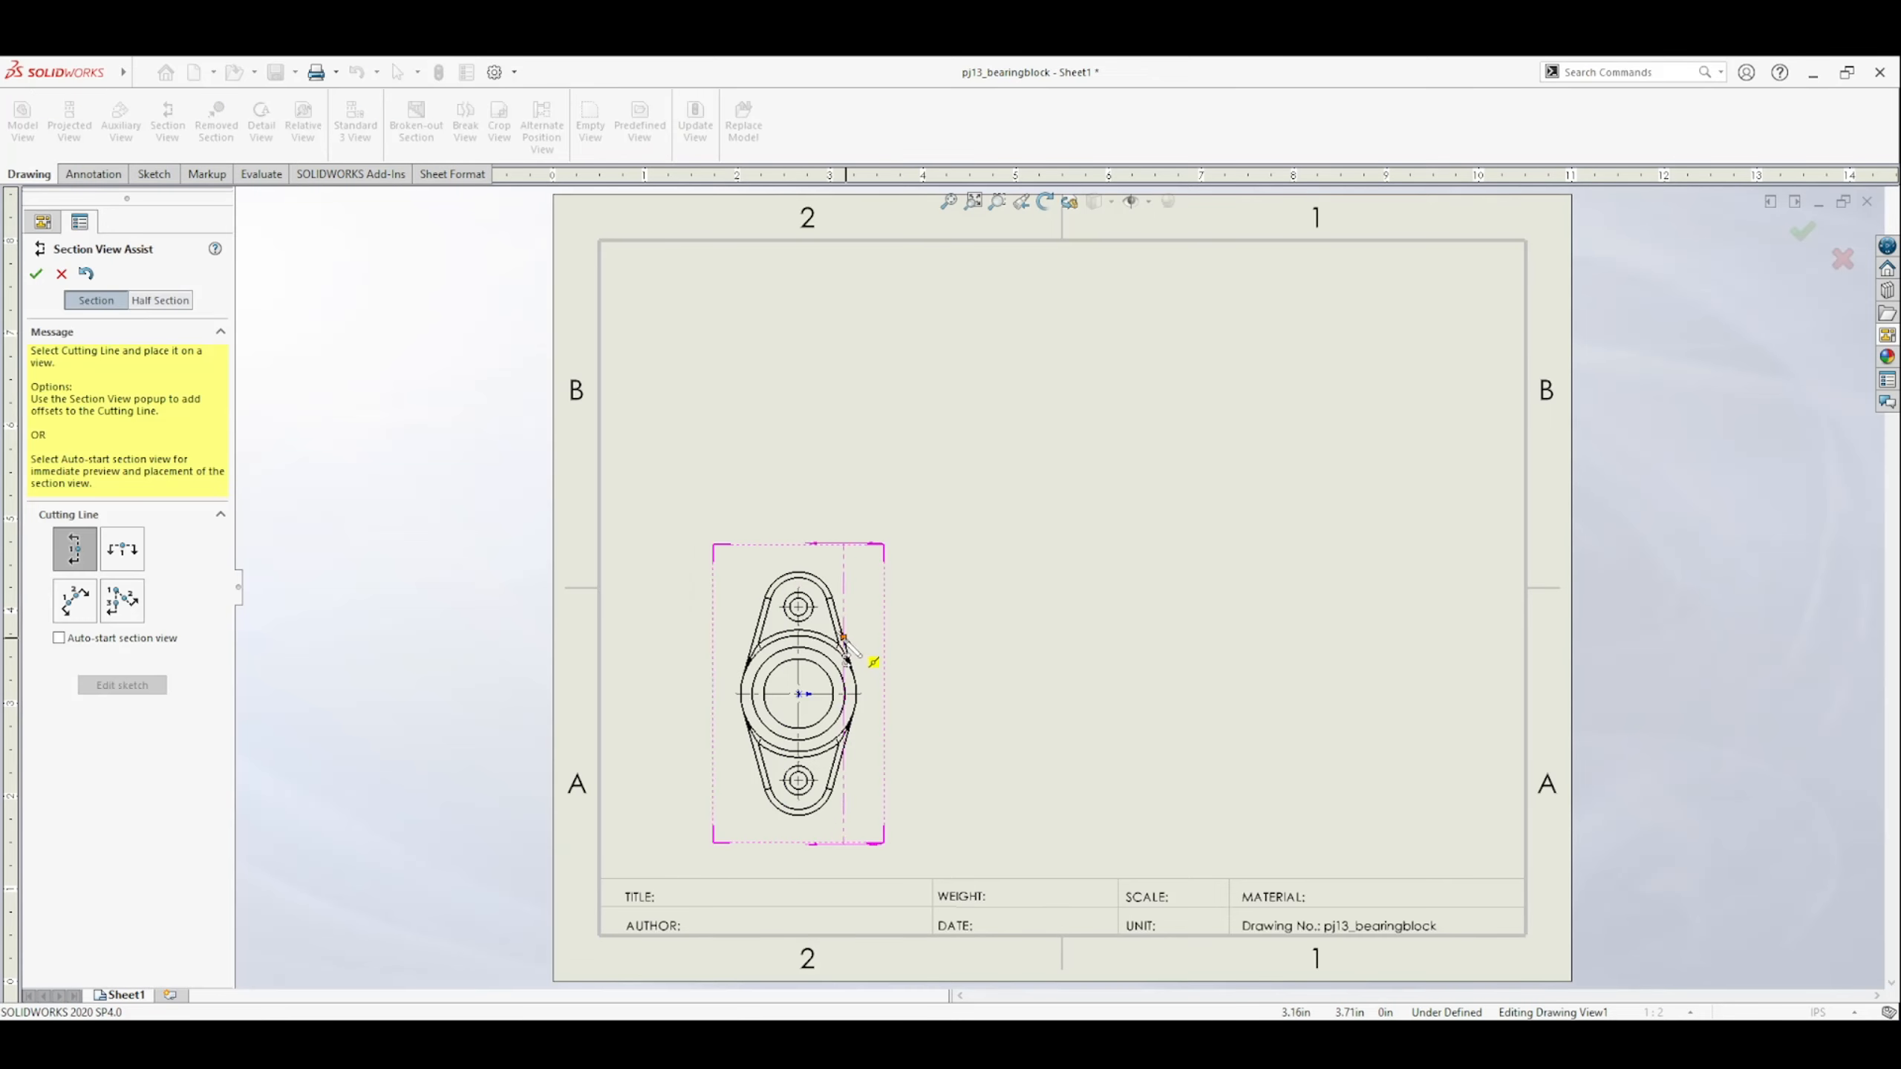
pyautogui.click(799, 695)
pyautogui.click(842, 700)
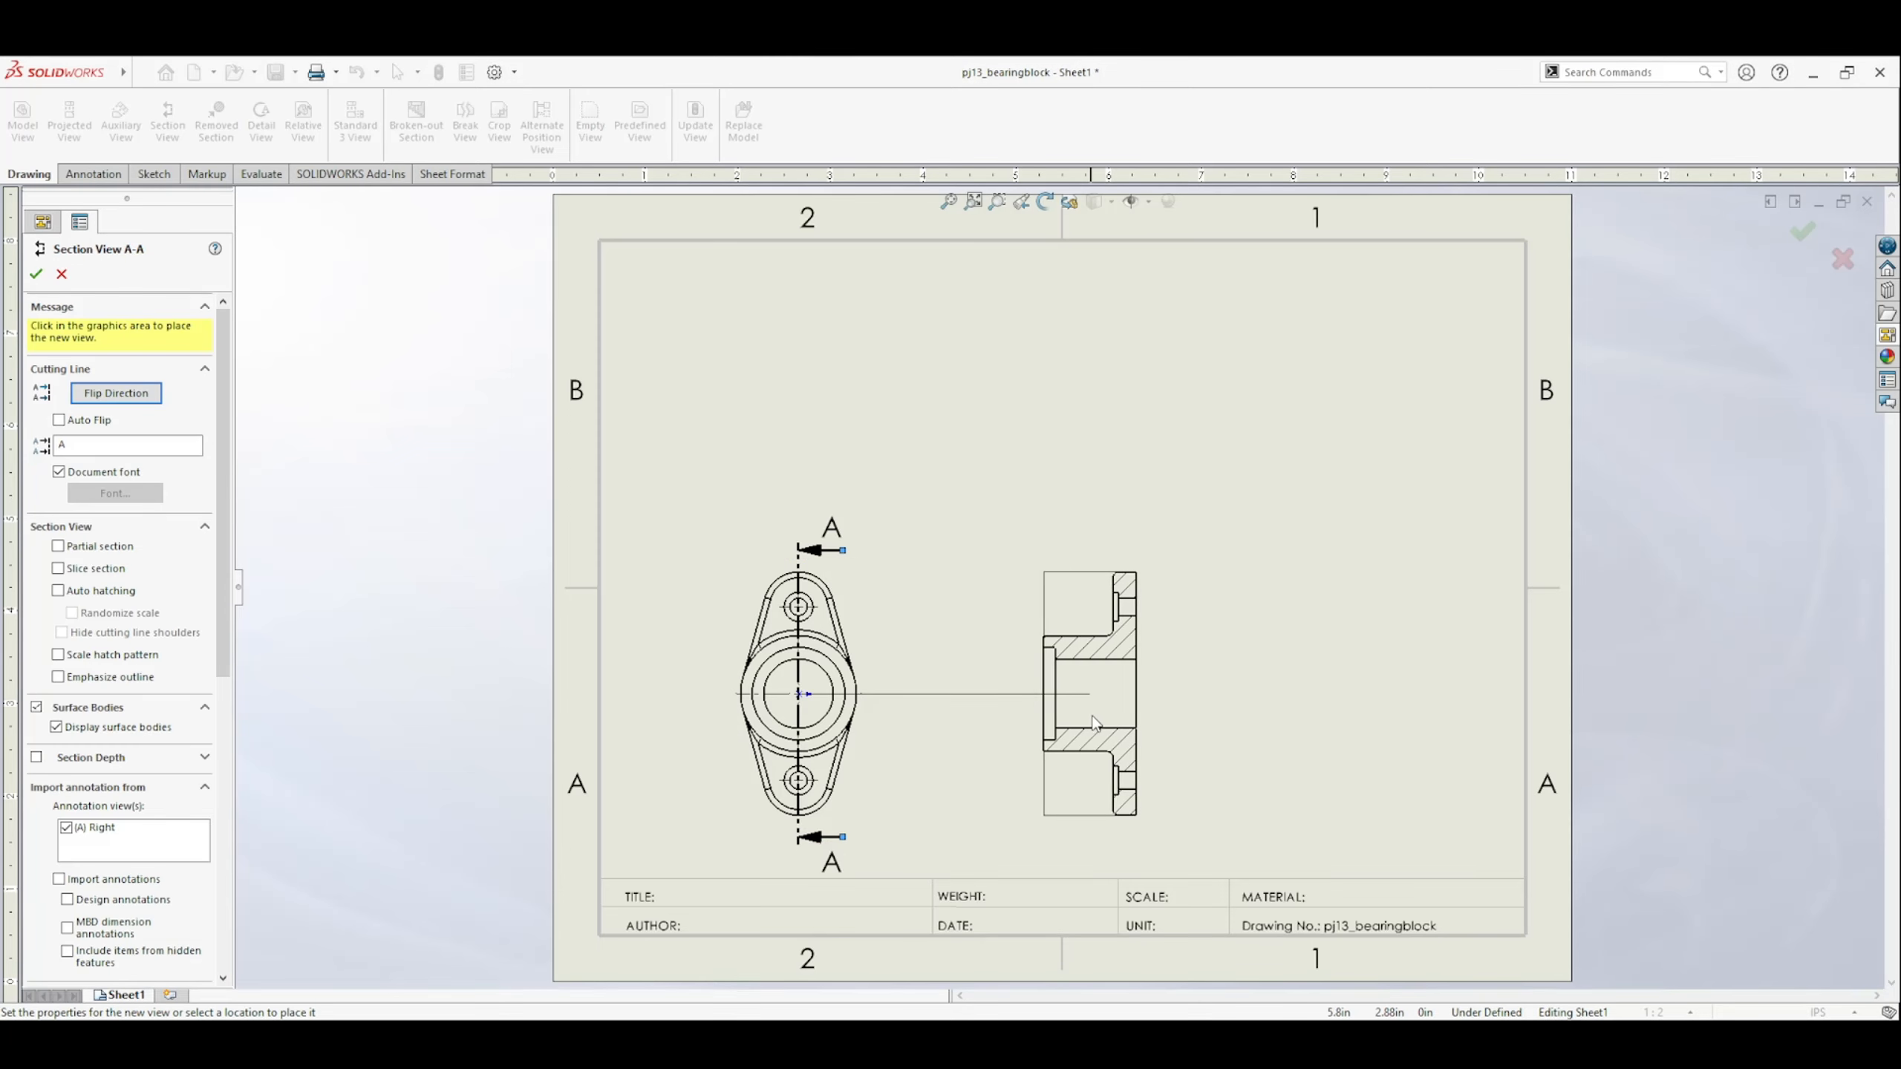
pyautogui.click(1149, 725)
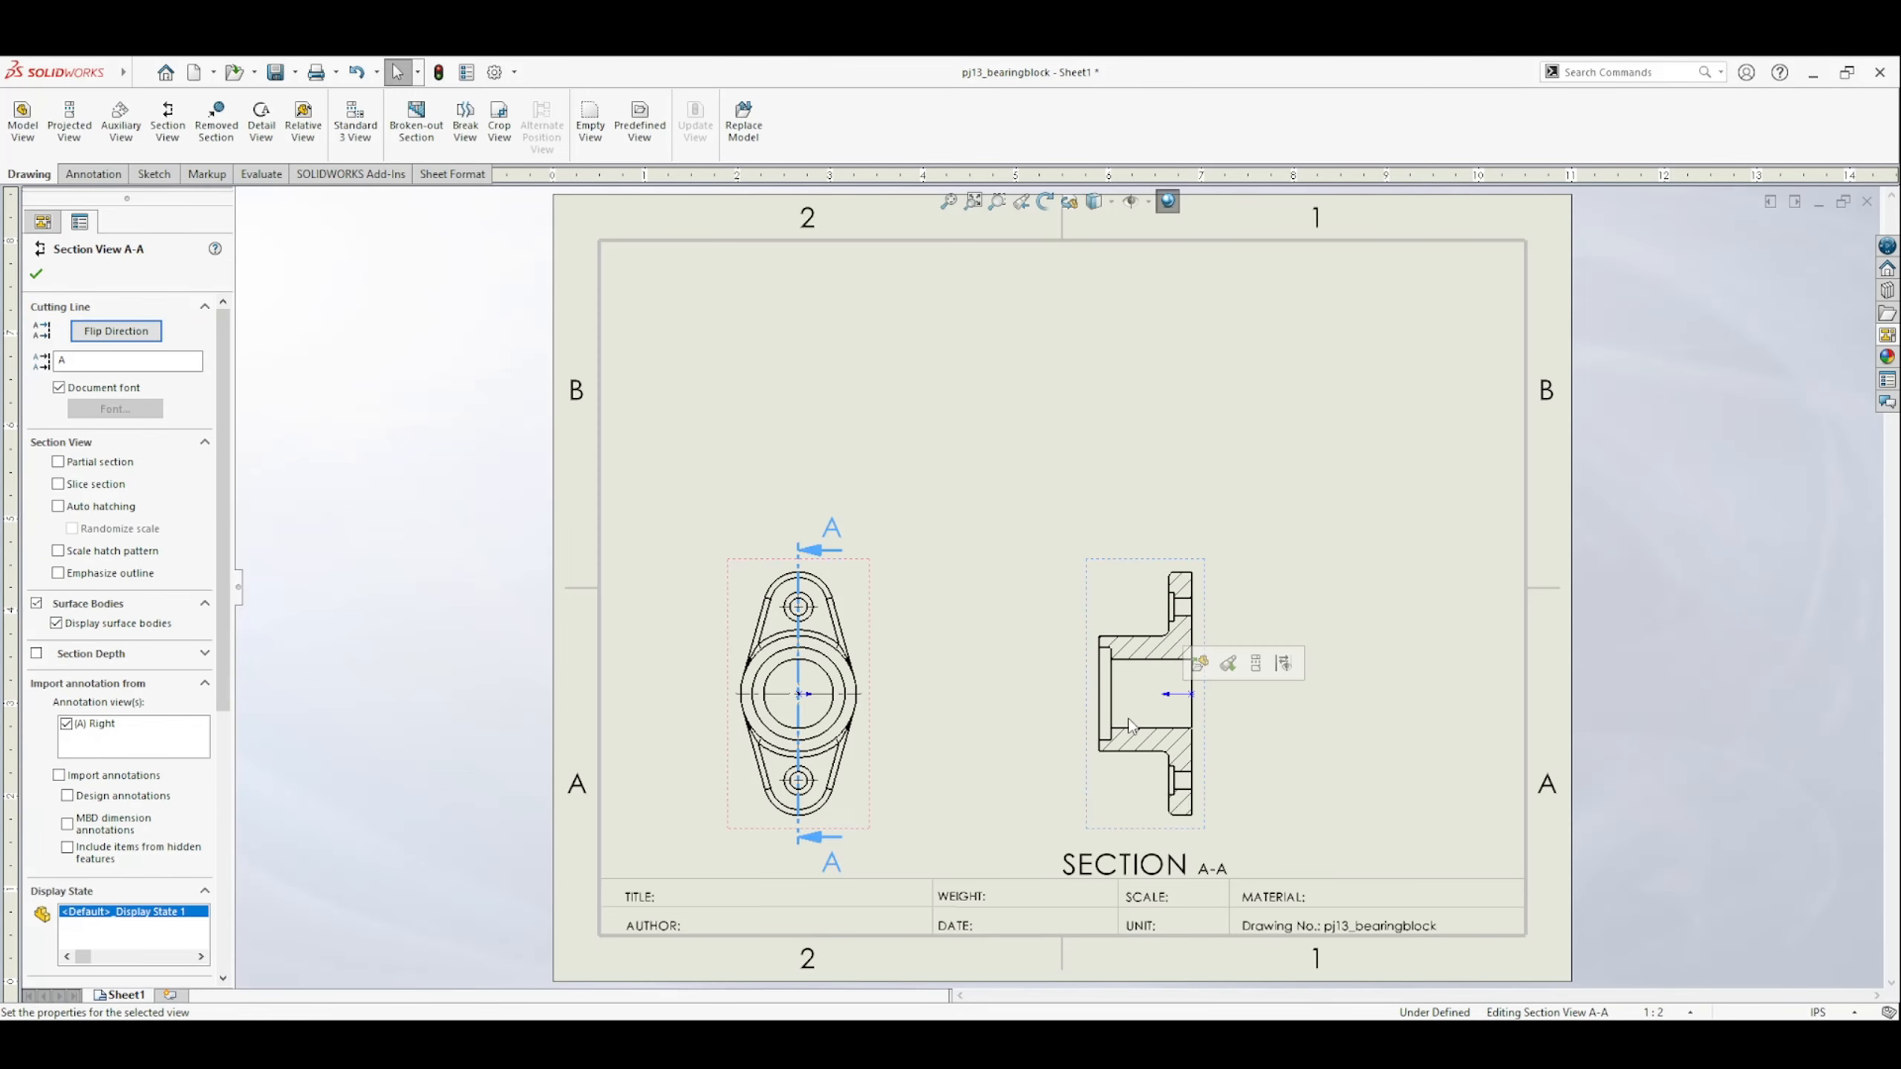
pyautogui.click(1007, 807)
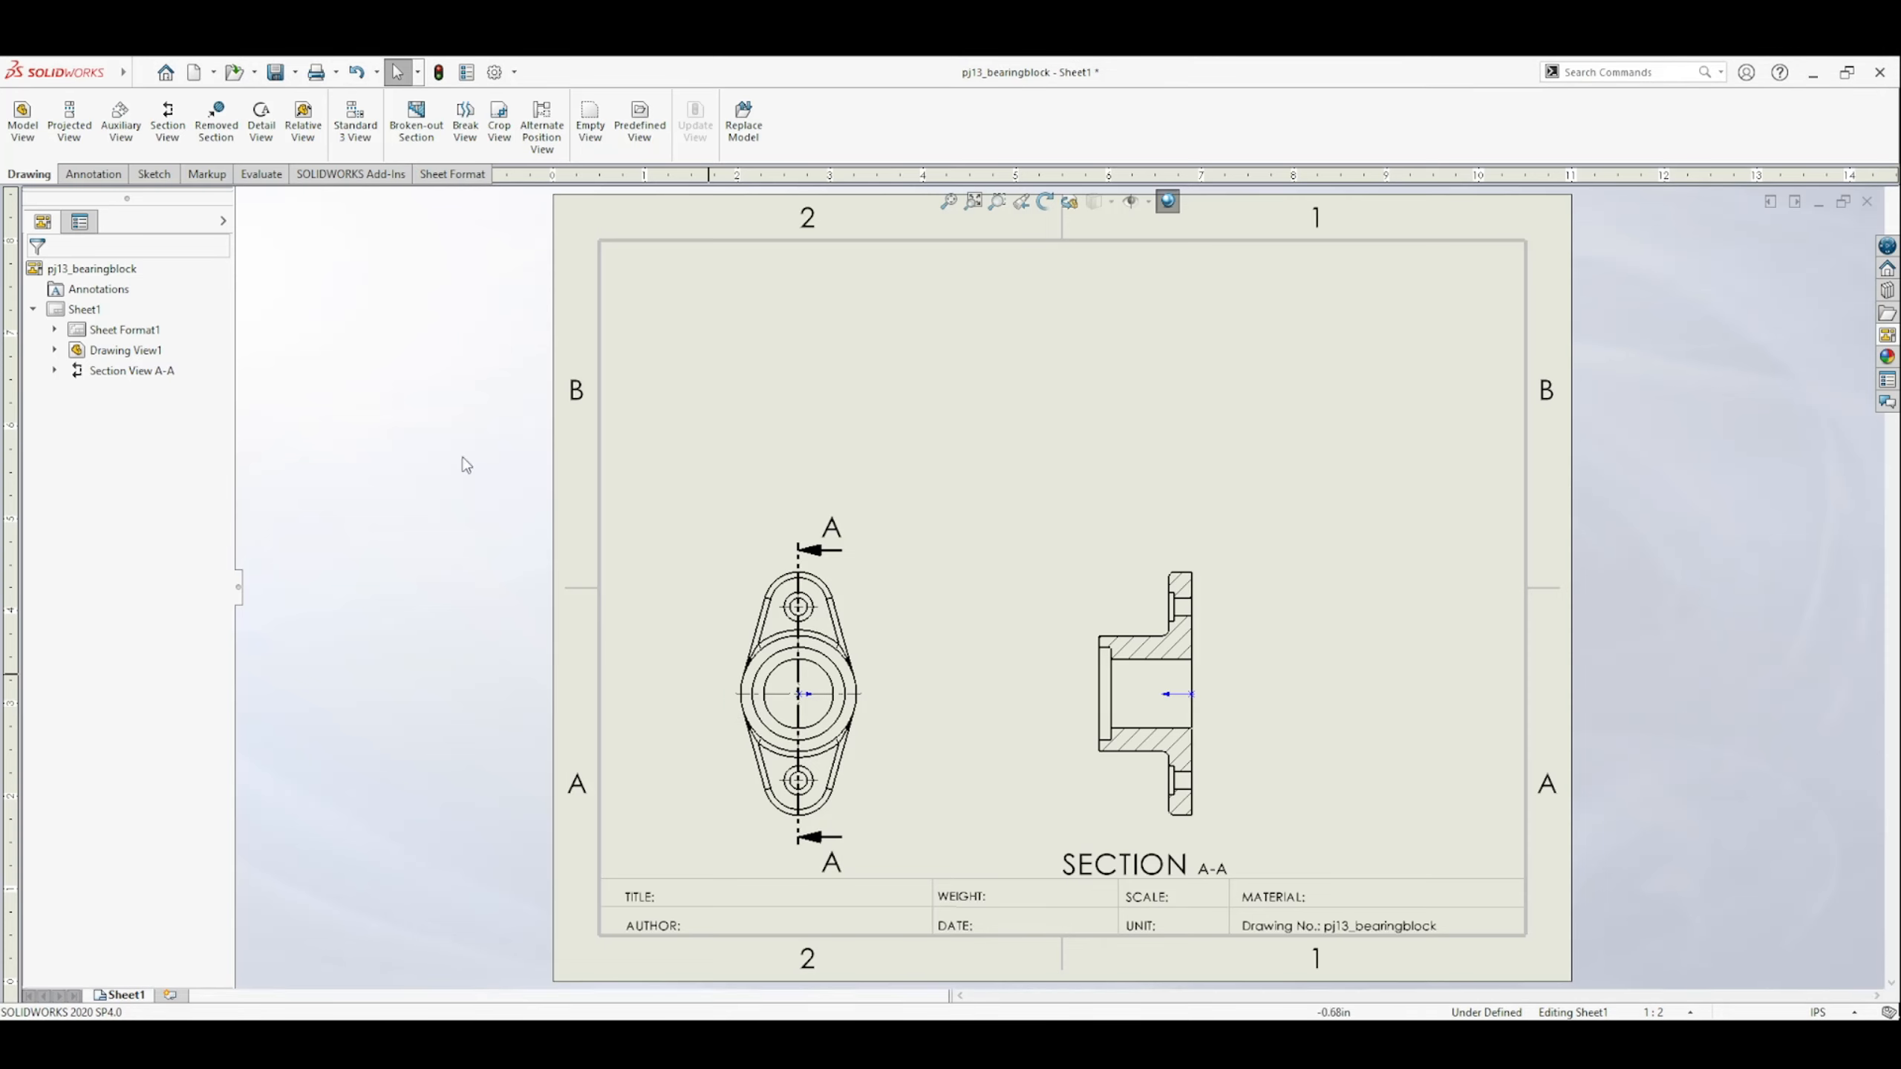
# Dimension the radius of the upper end arc in the top view.
pyautogui.click(114, 178)
pyautogui.click(32, 118)
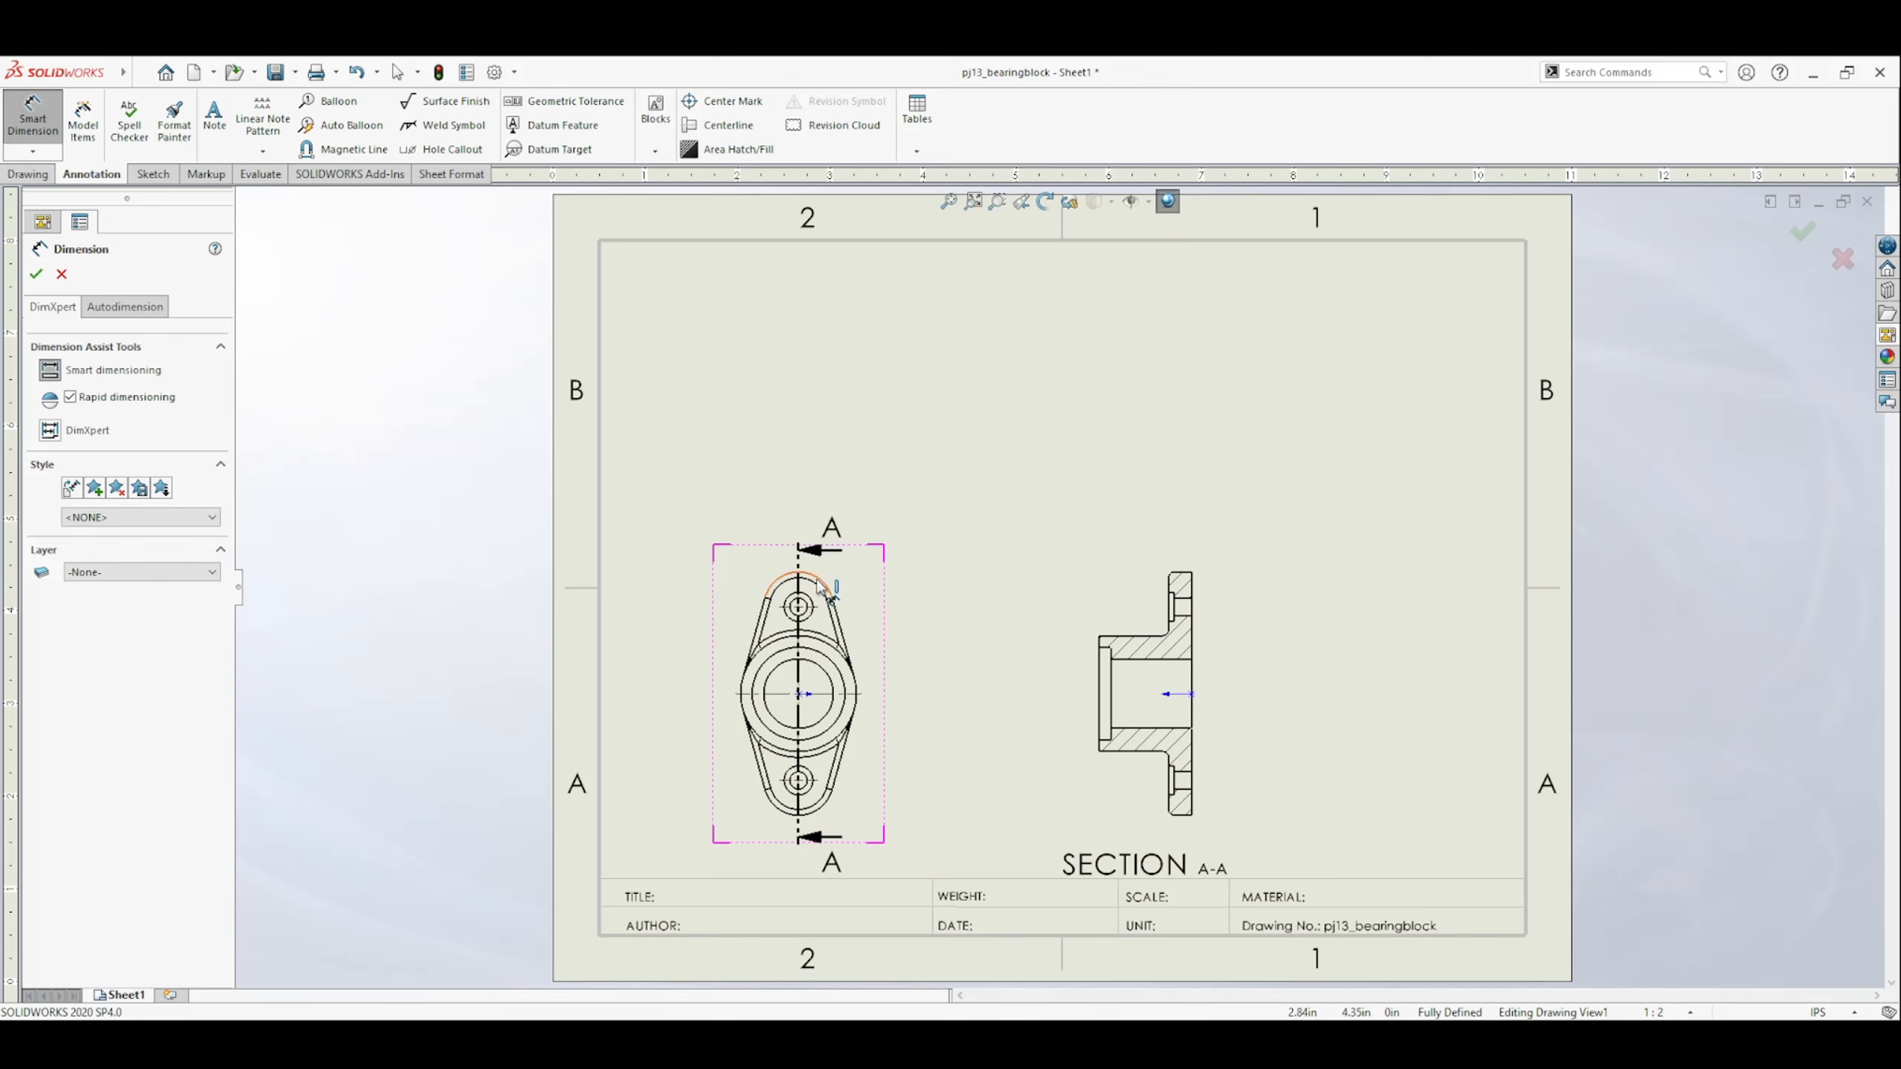
pyautogui.press('Escape')
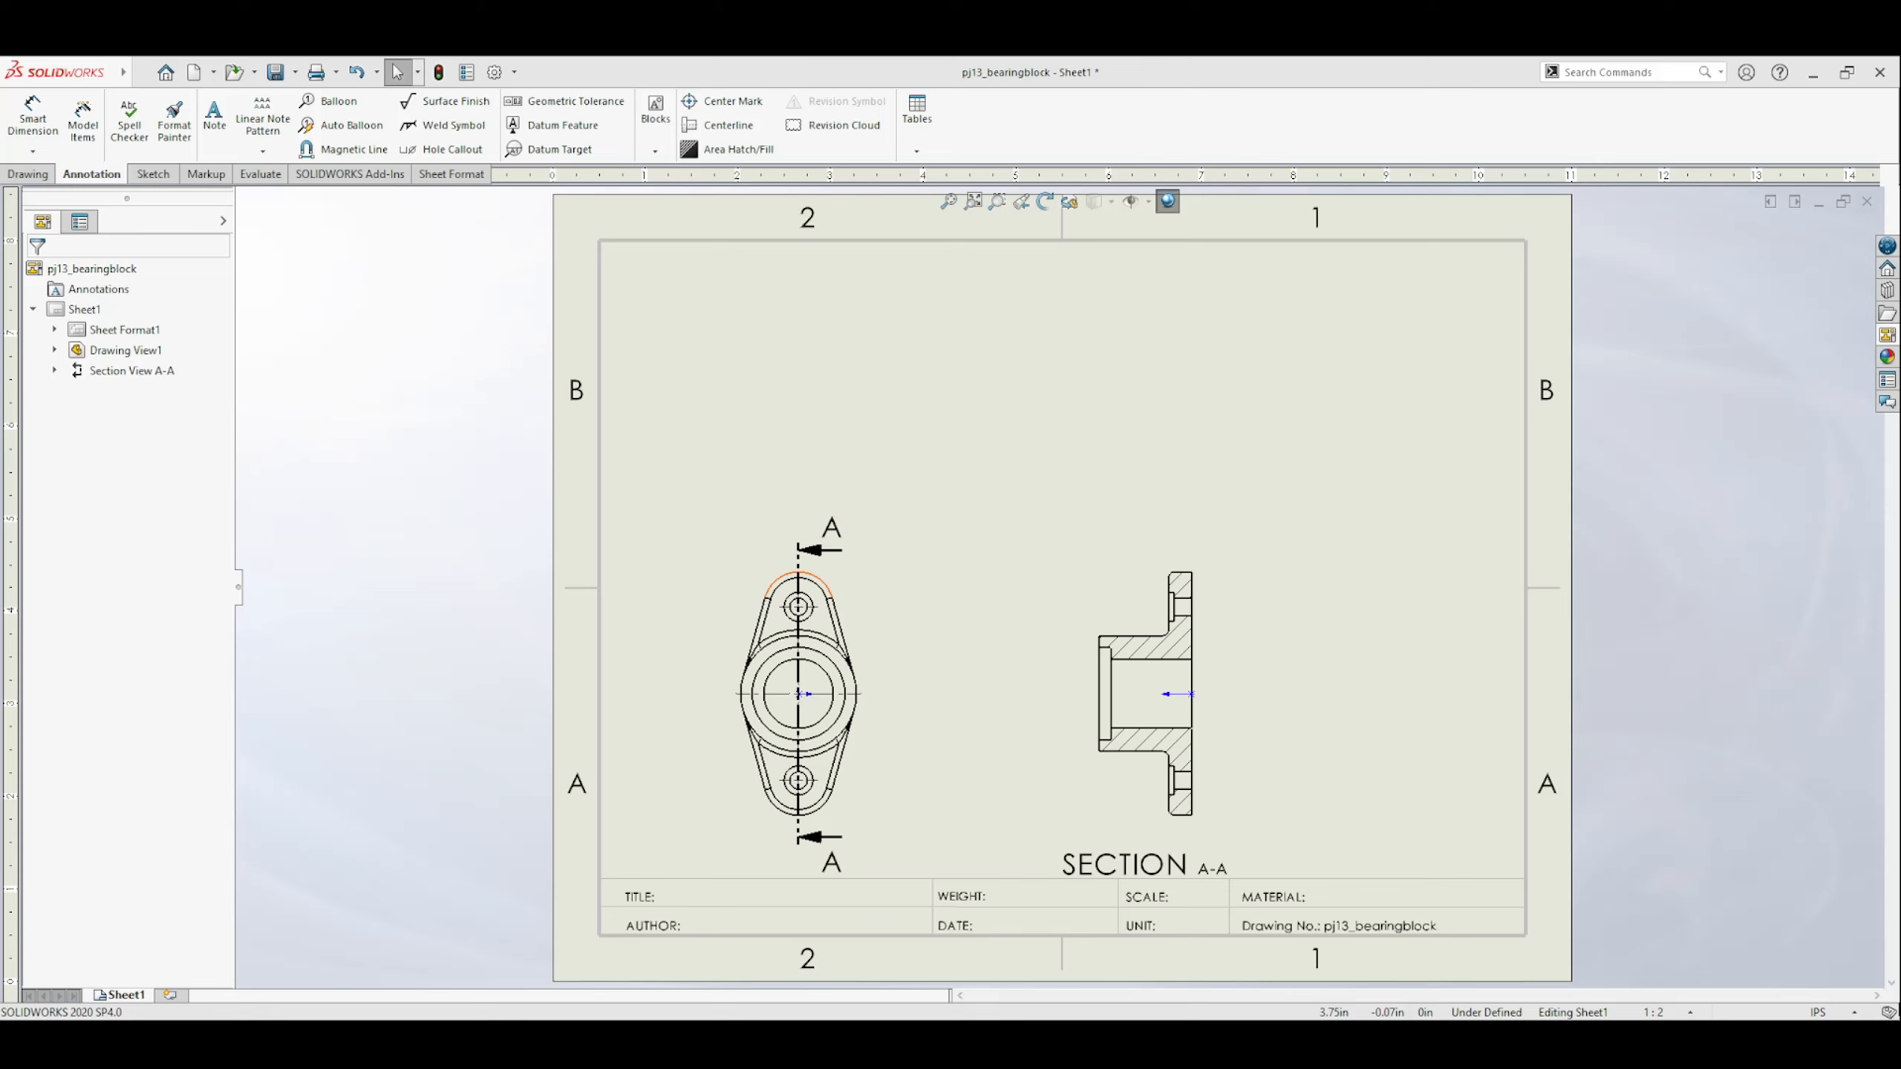
pyautogui.click(32, 118)
pyautogui.click(823, 582)
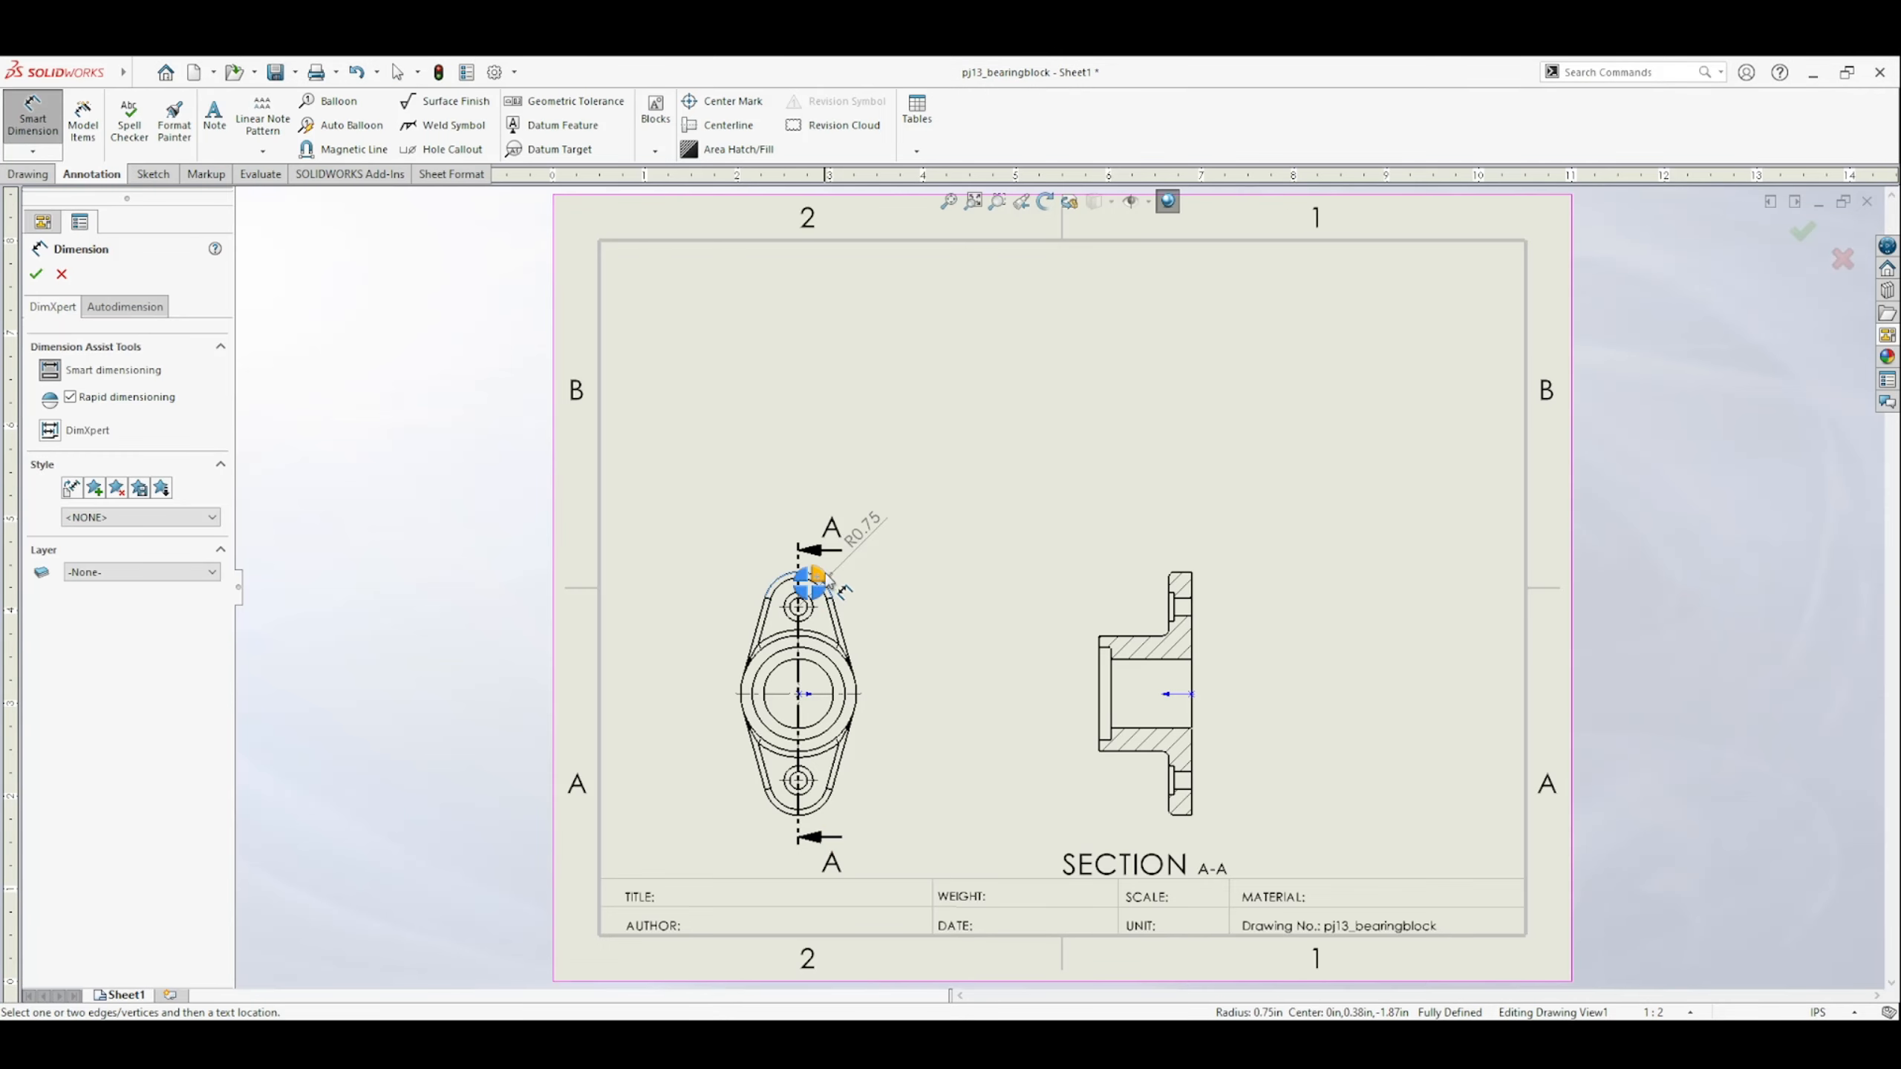
pyautogui.click(889, 504)
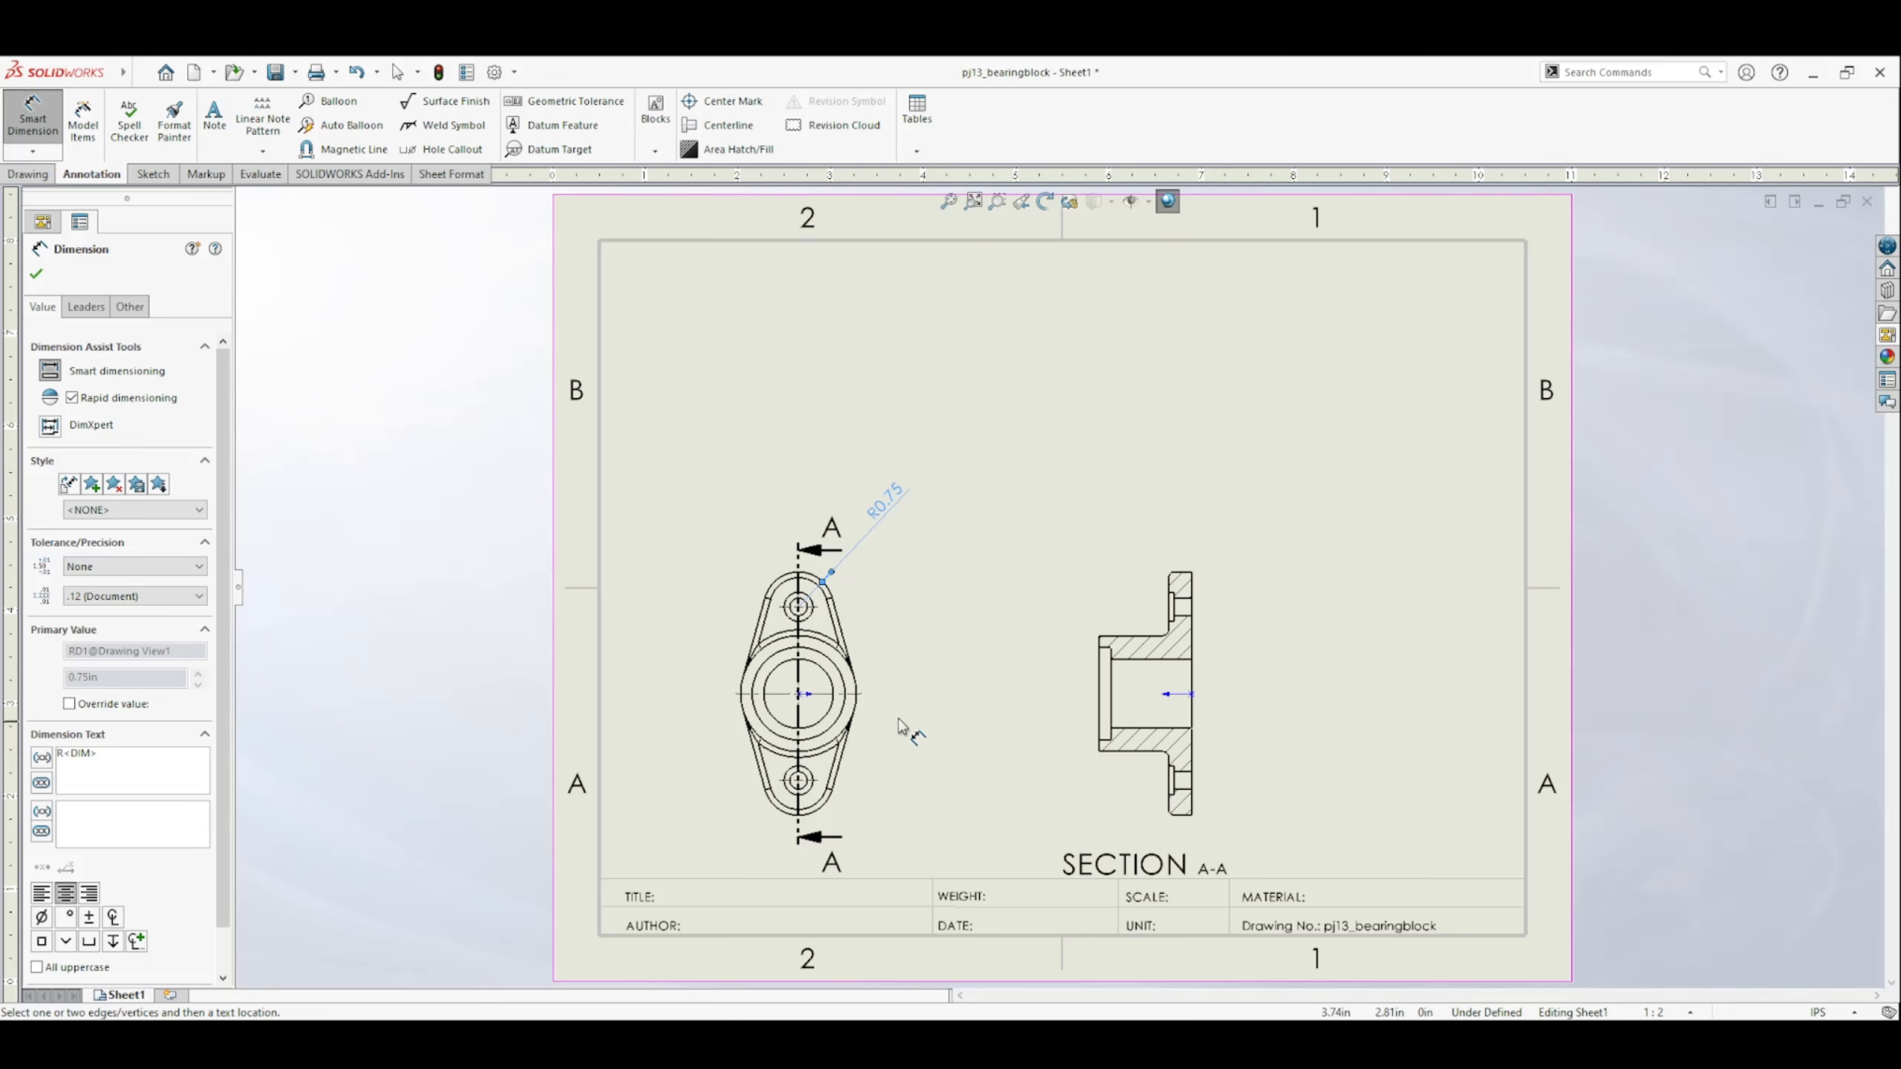
# Dimension the diameters of the three largest concentric circles at the centre of the top view.
pyautogui.click(838, 650)
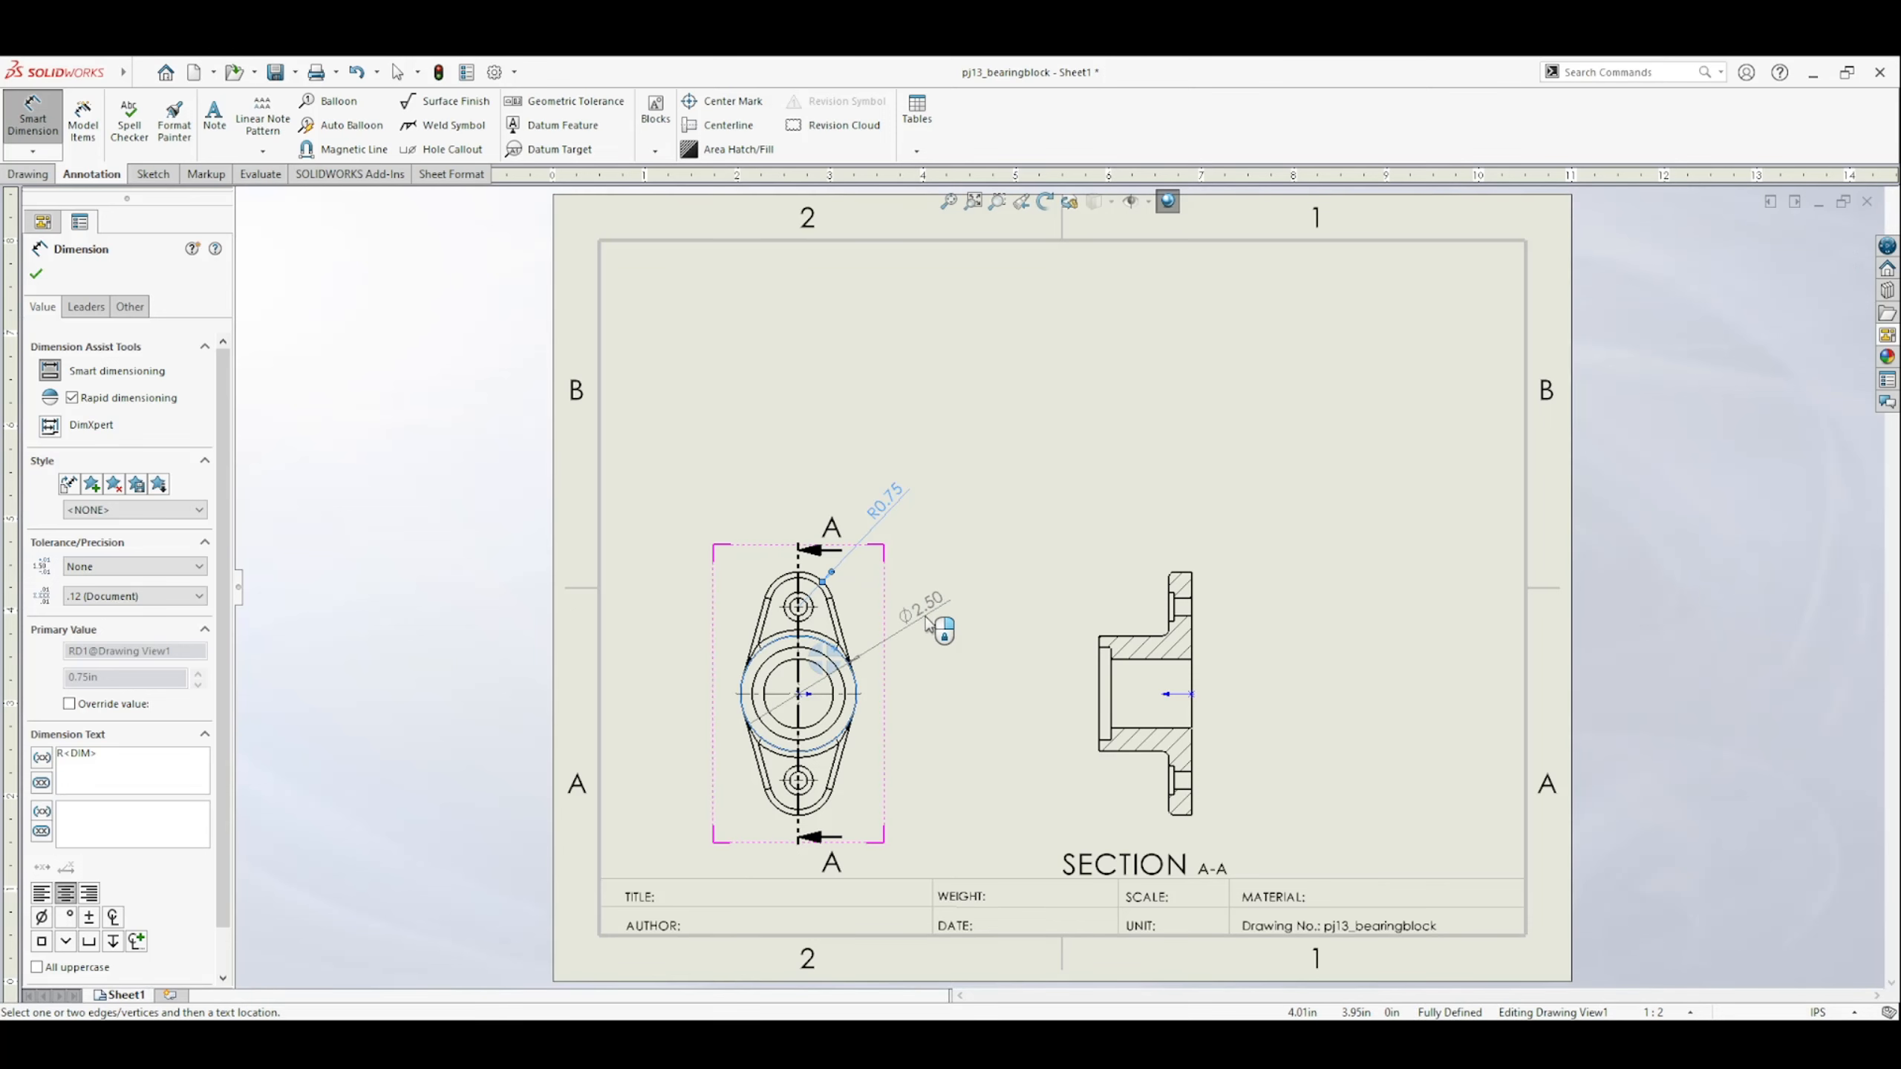
pyautogui.click(928, 623)
pyautogui.click(844, 688)
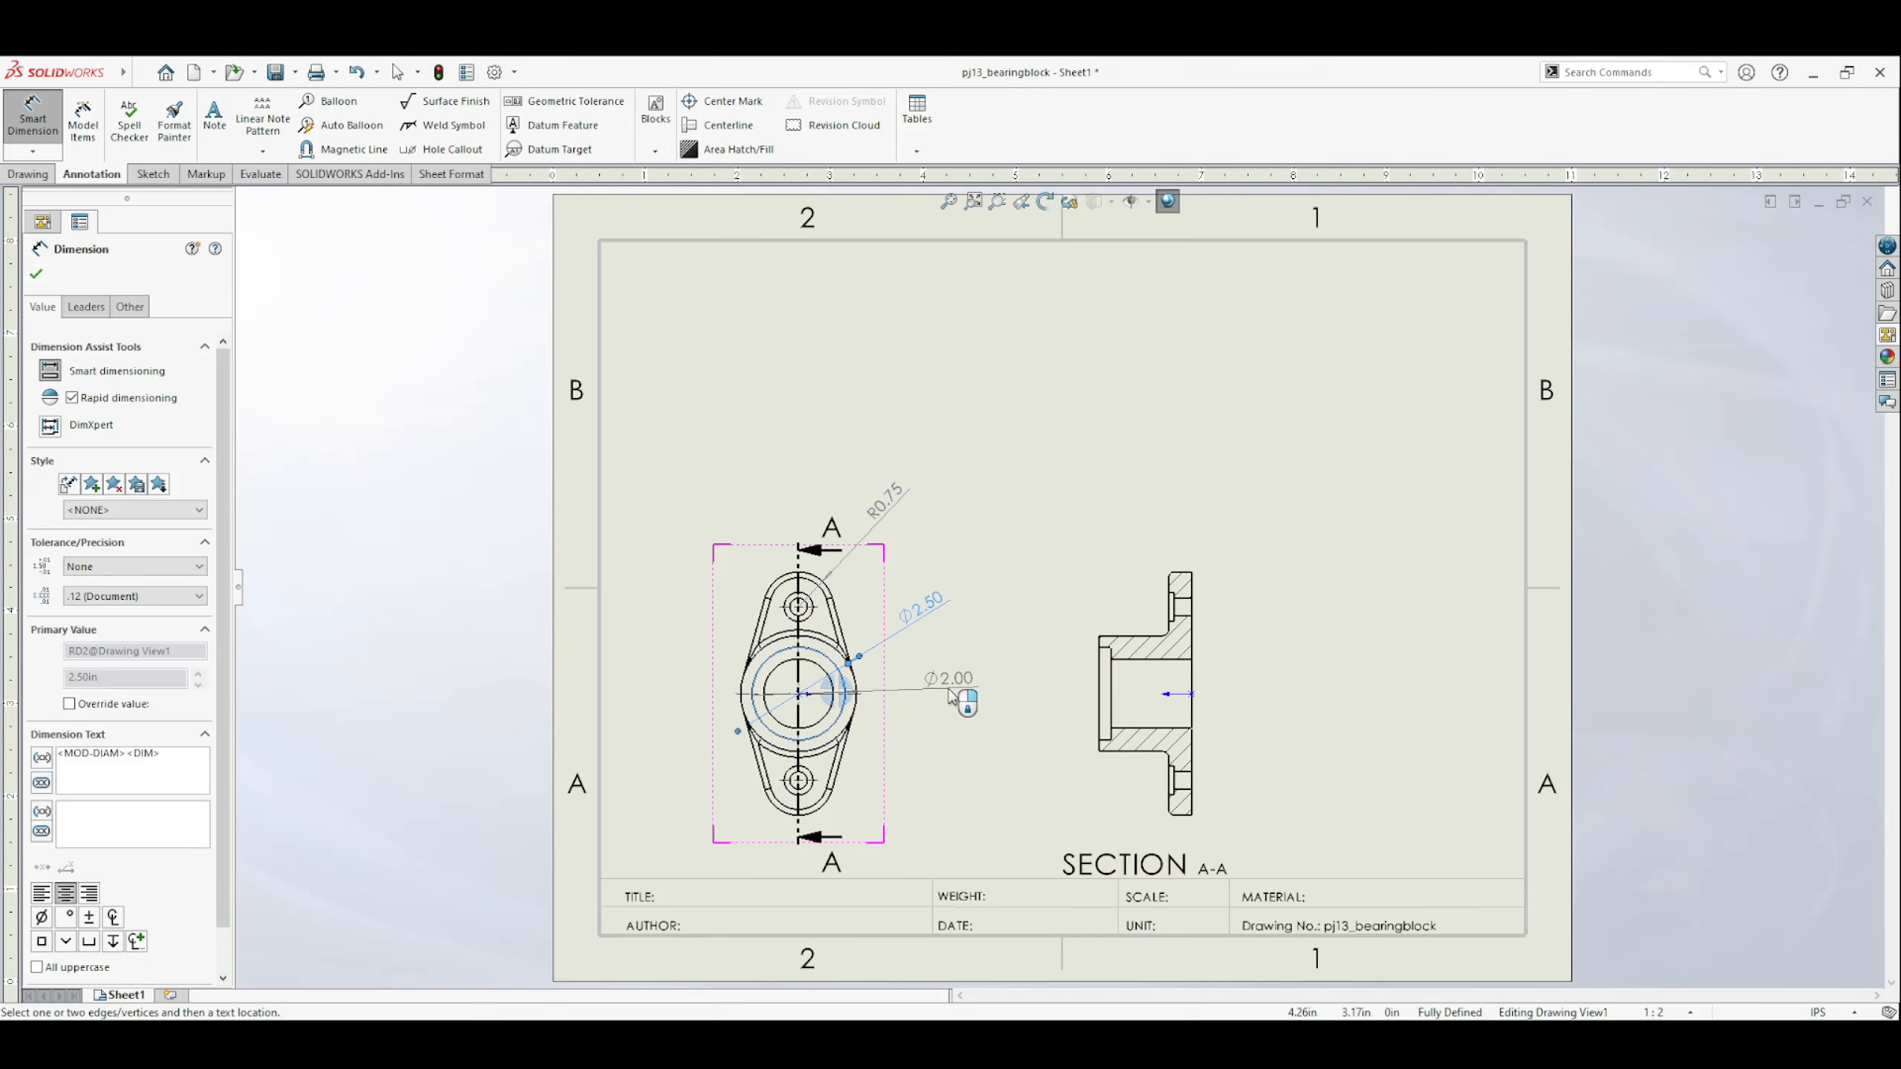
pyautogui.click(949, 695)
pyautogui.click(827, 715)
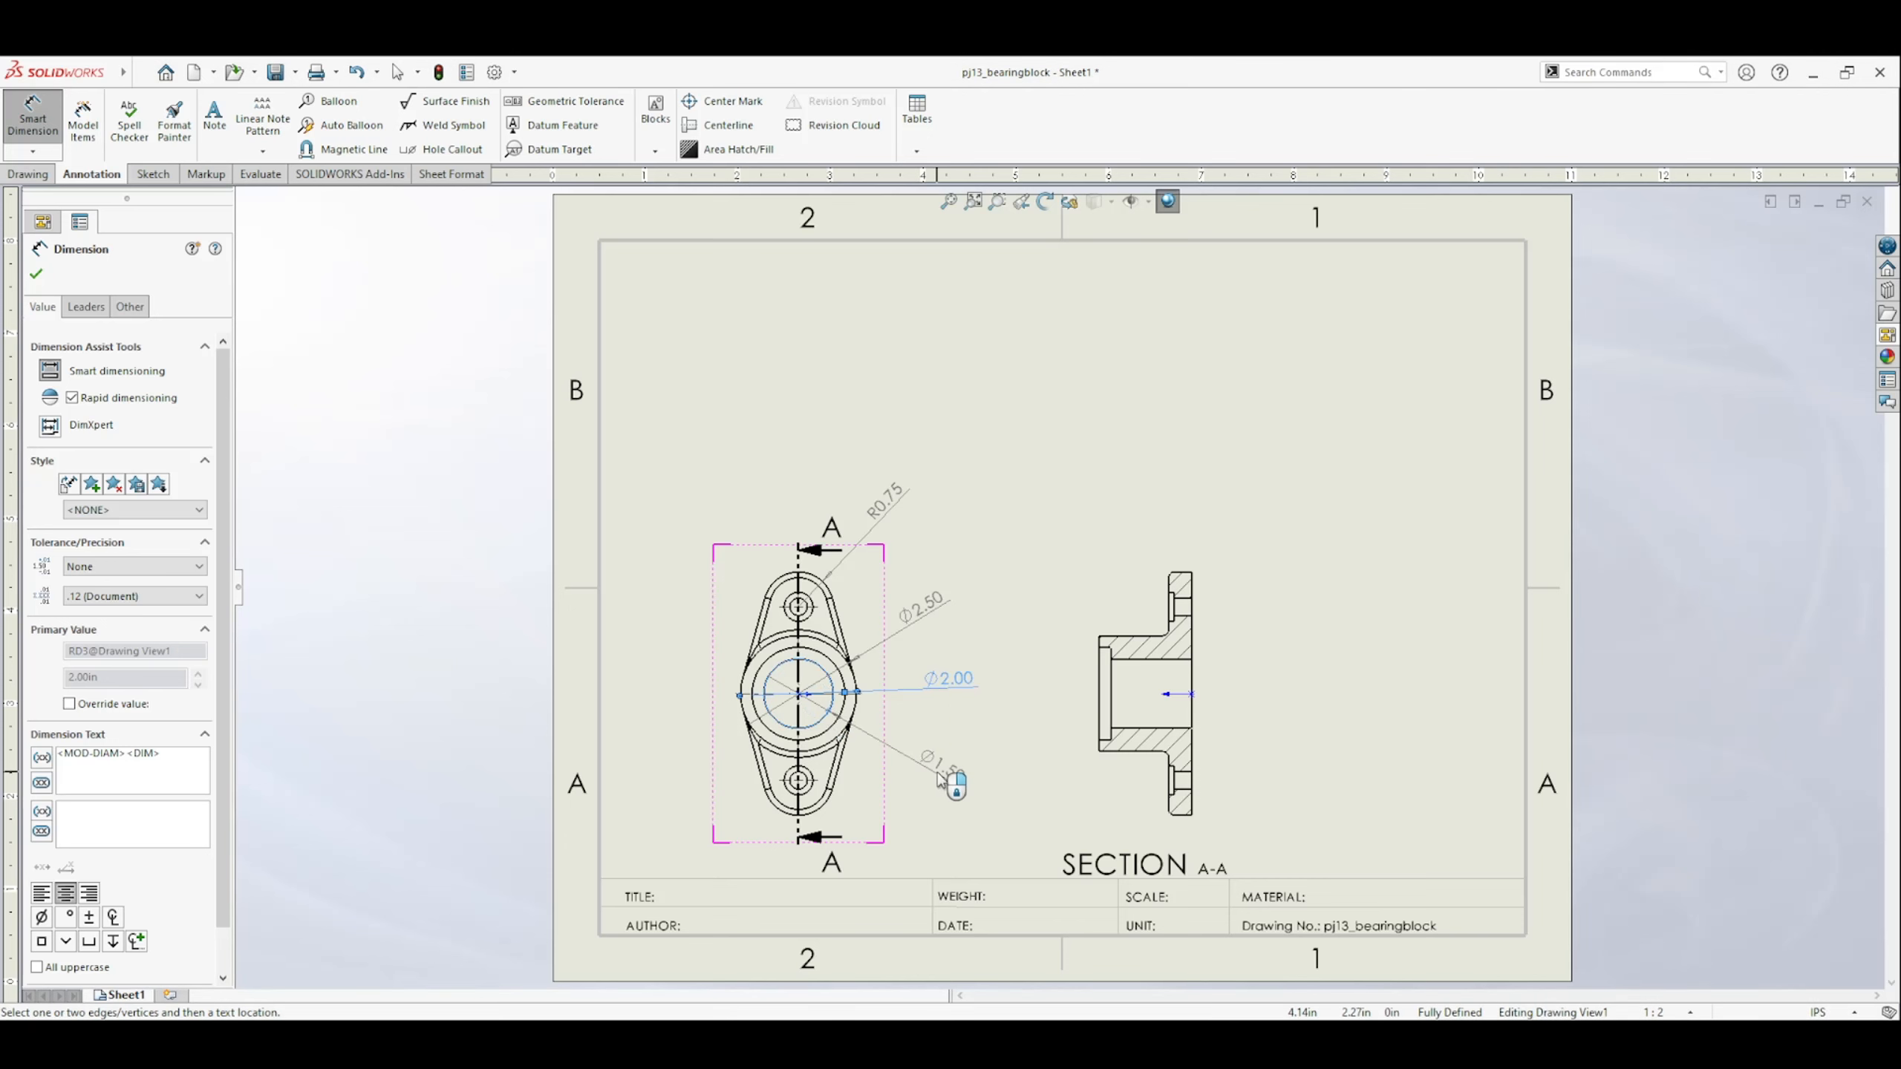
pyautogui.click(952, 775)
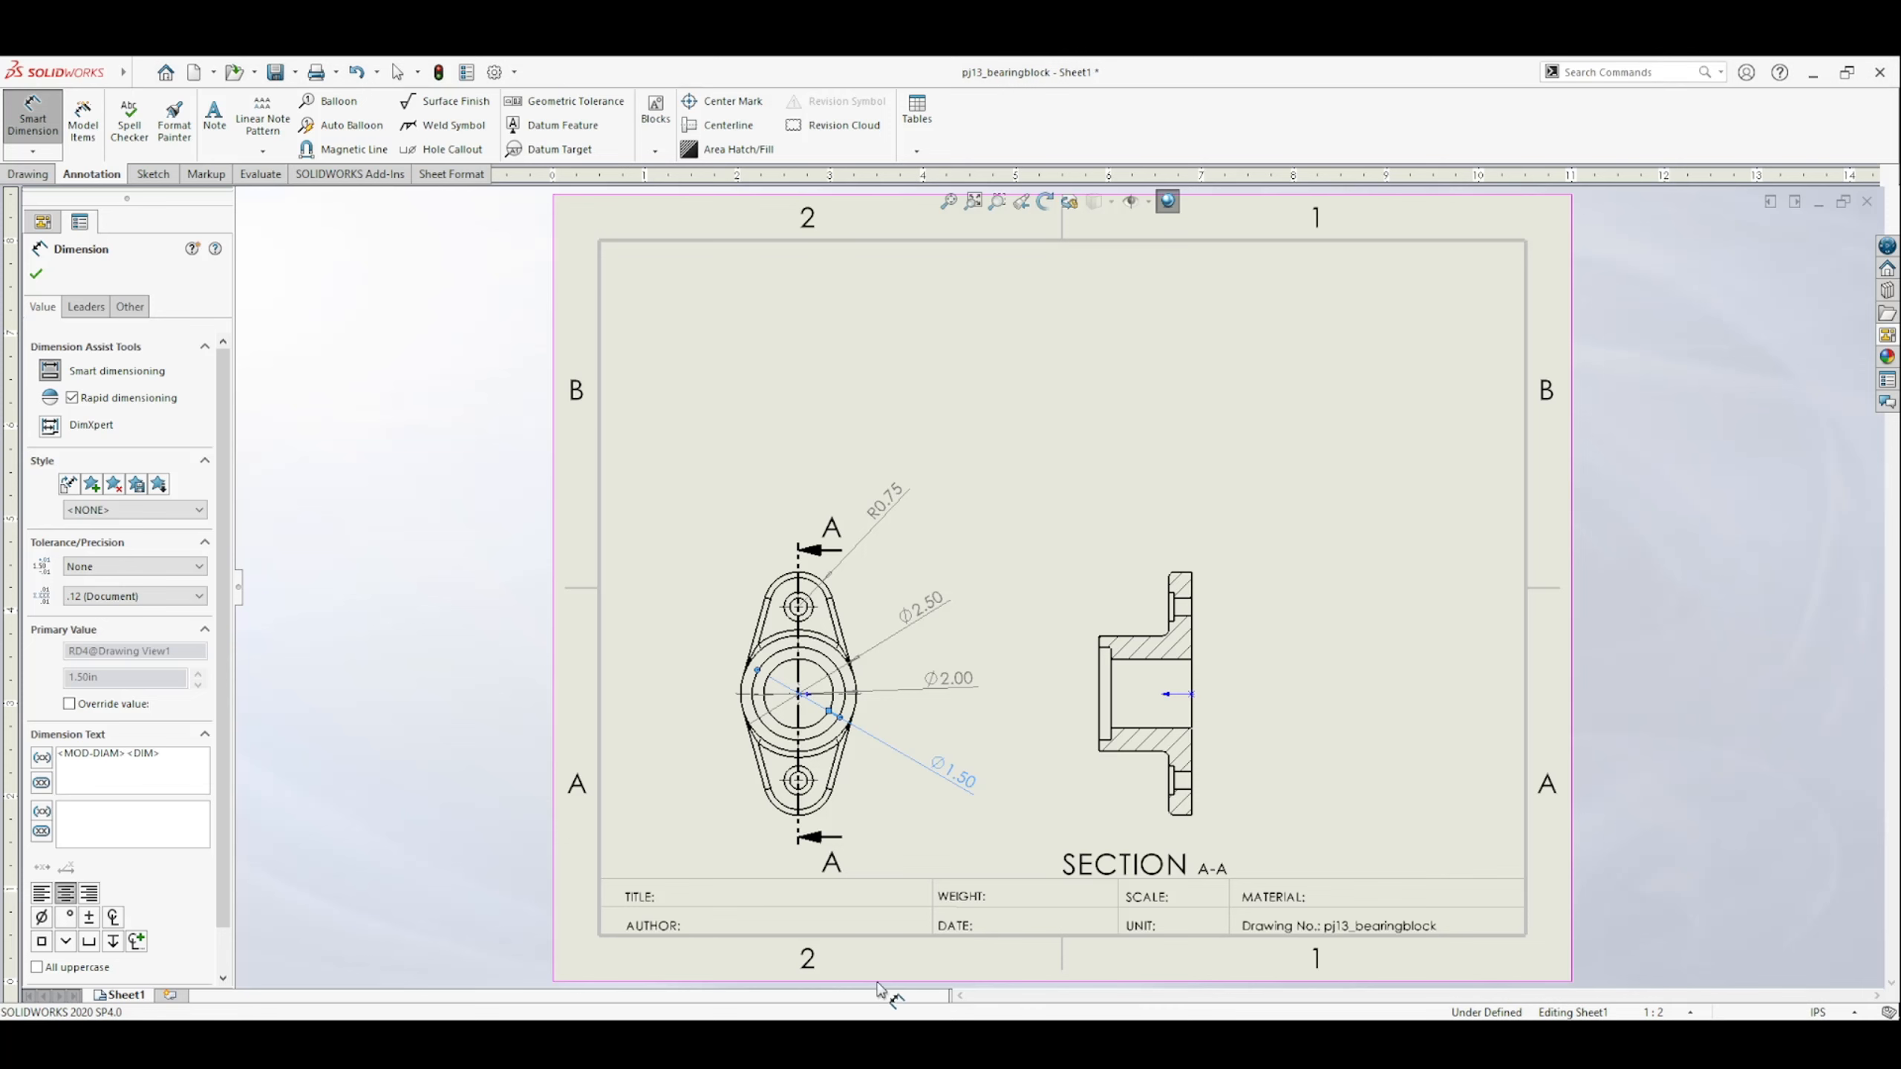
# Dimension the counterbore diameter and the through-hole diameter of the lower mounting hole in the top view.
pyautogui.click(807, 788)
pyautogui.click(909, 825)
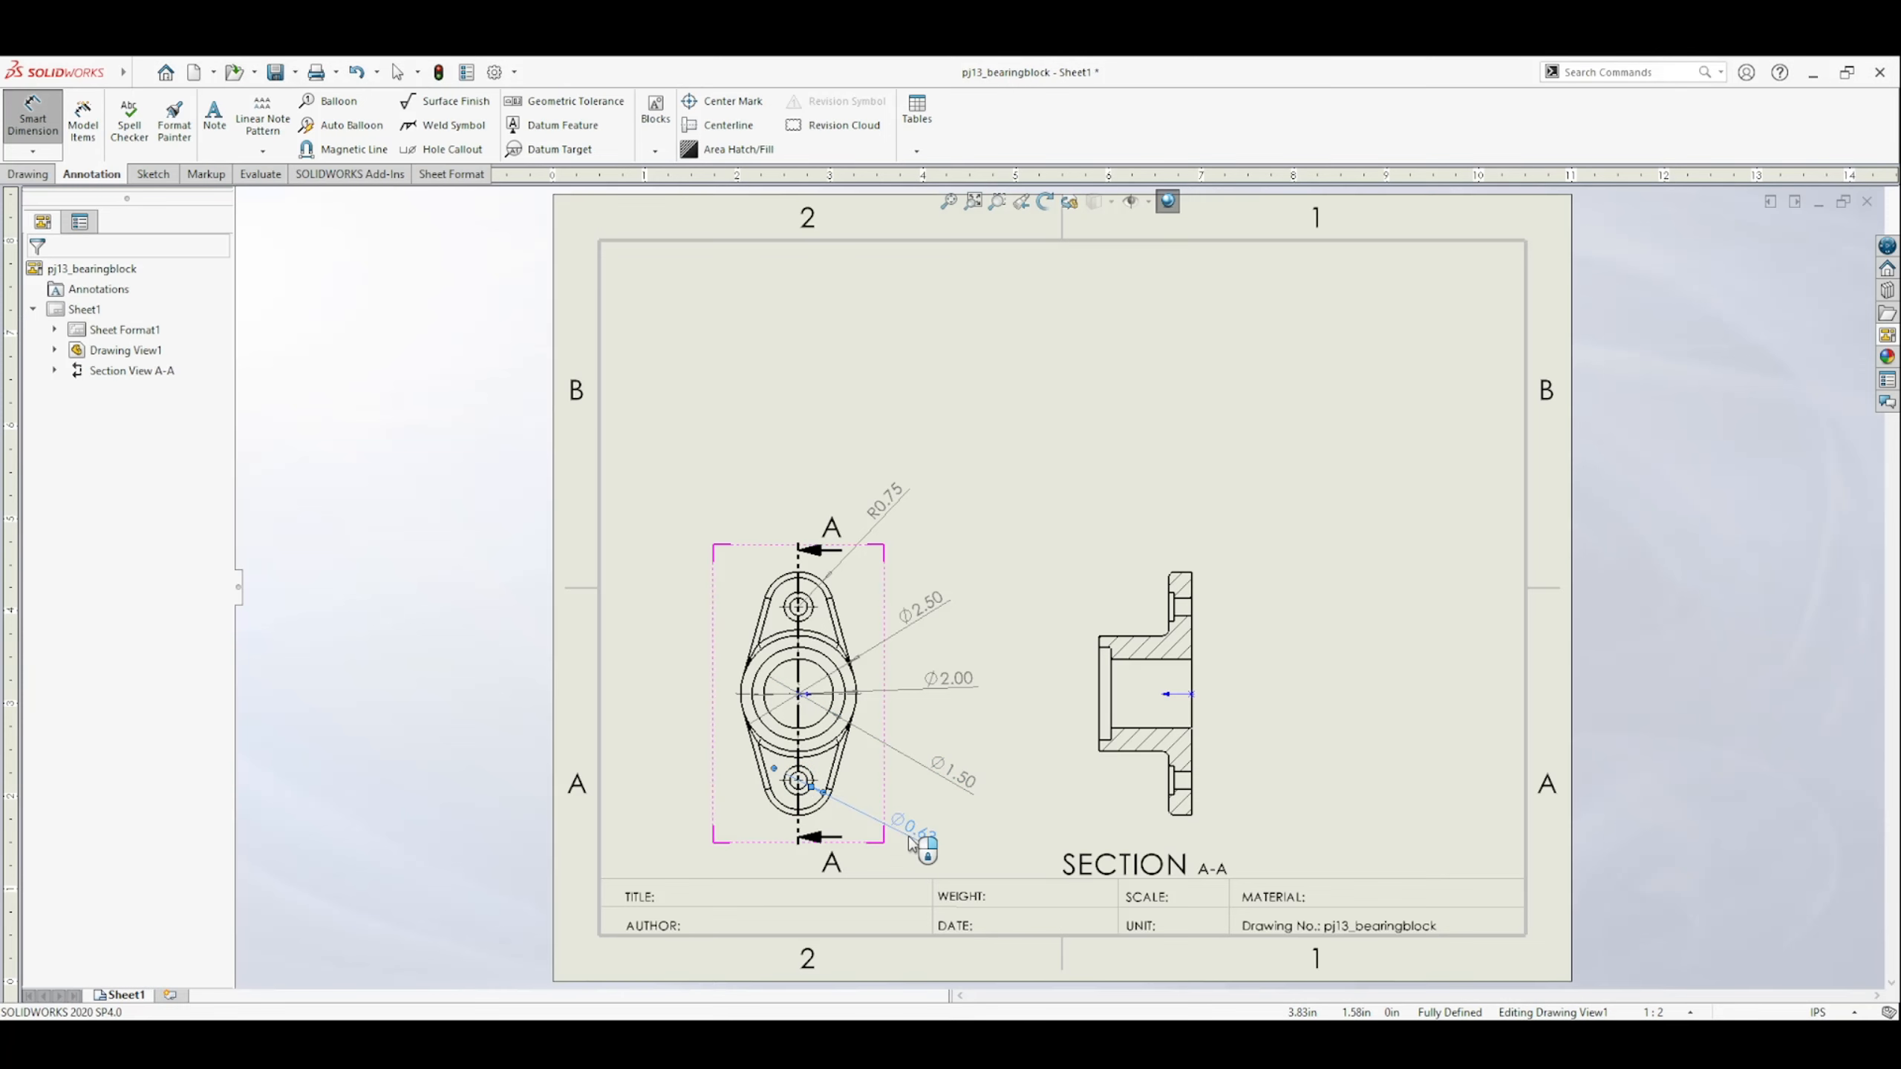
pyautogui.click(793, 785)
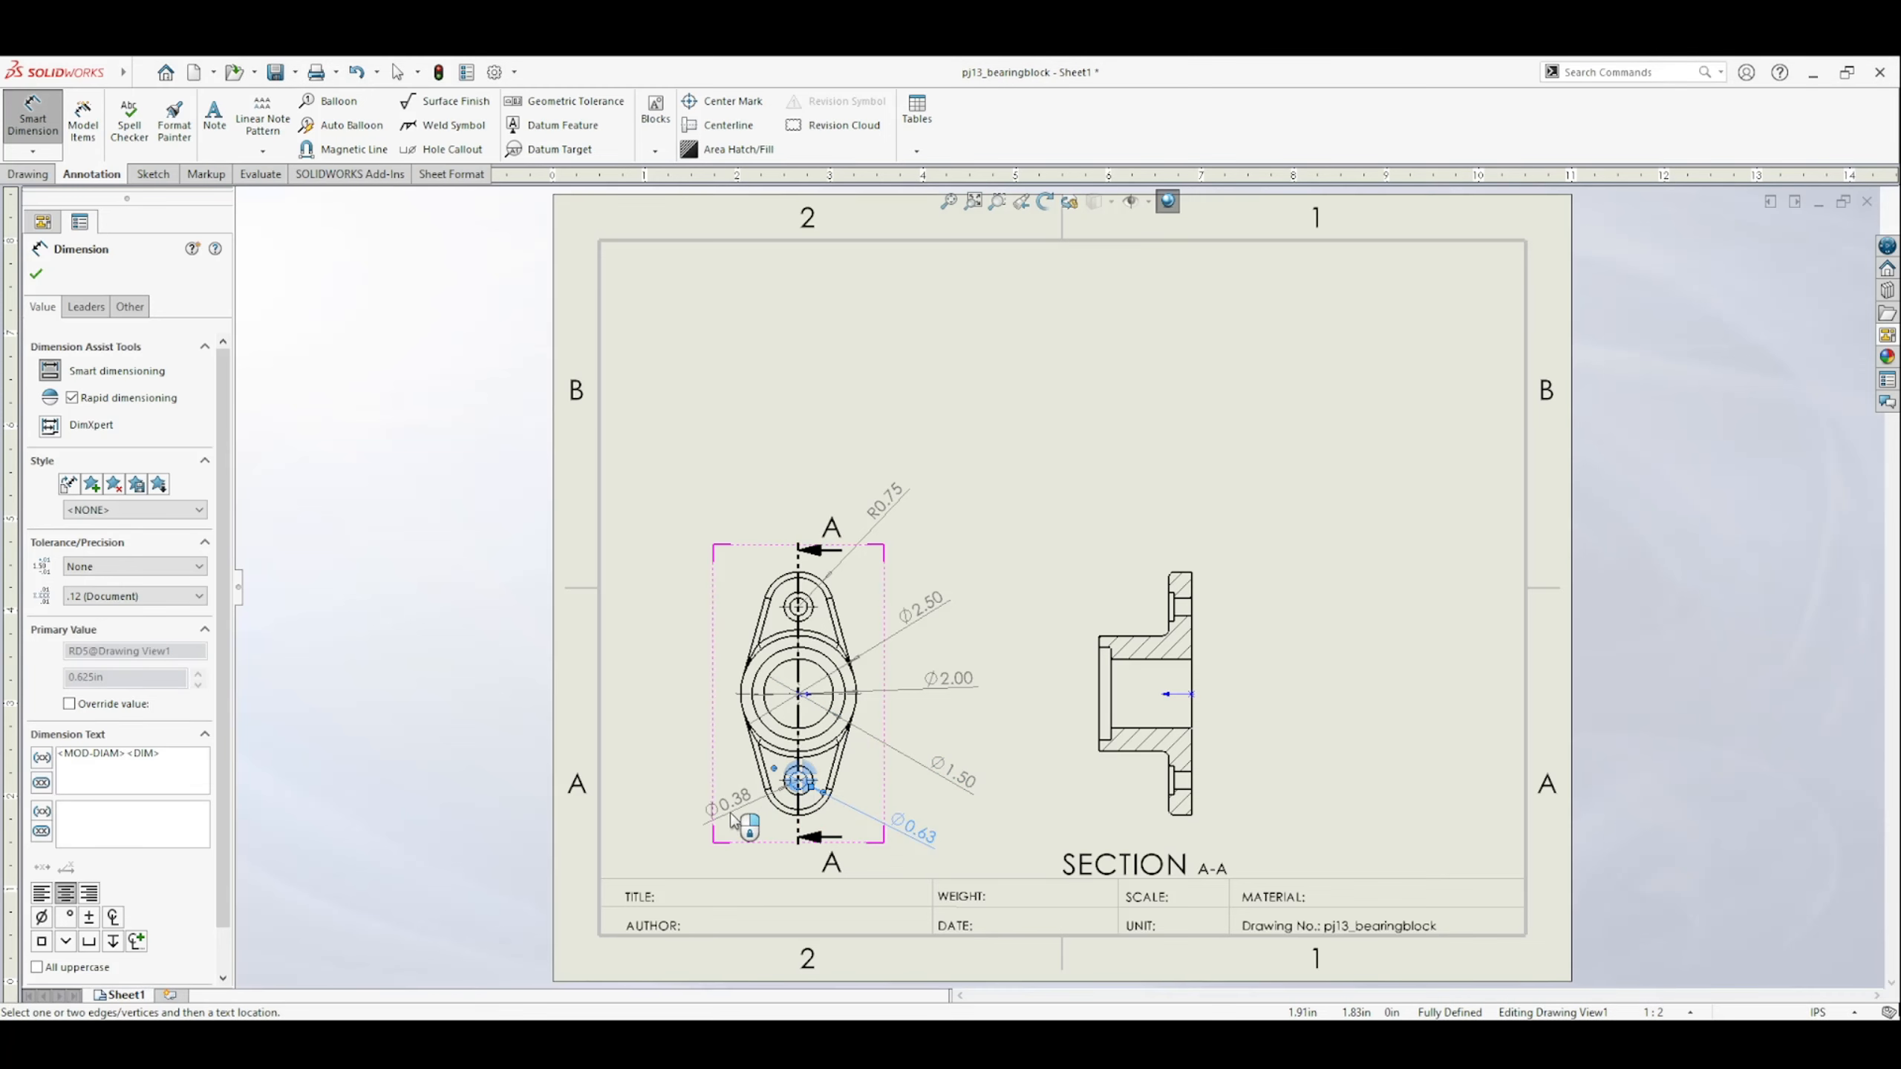
pyautogui.click(707, 823)
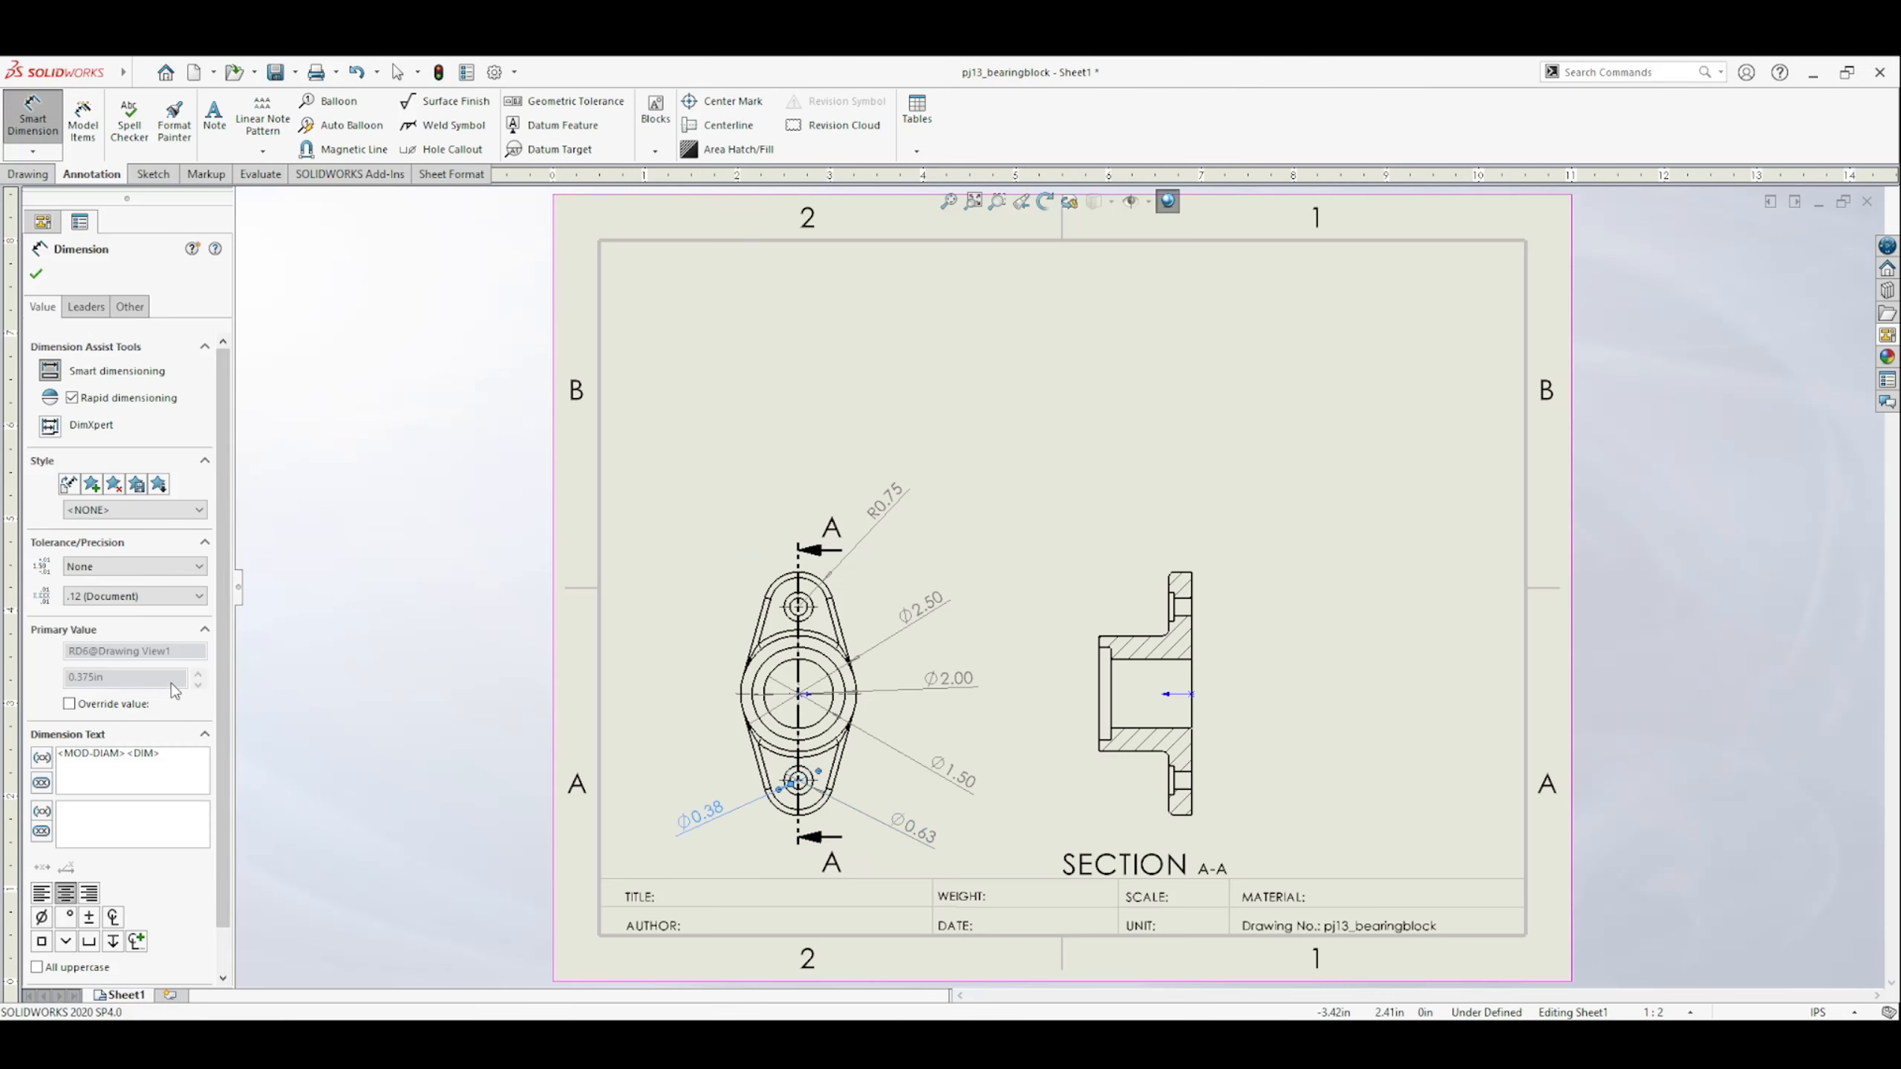
# Set the precision of the lower through-hole's diameter dimension to three decimal places (.123) and finish dimensioning.
pyautogui.click(163, 594)
pyautogui.click(104, 656)
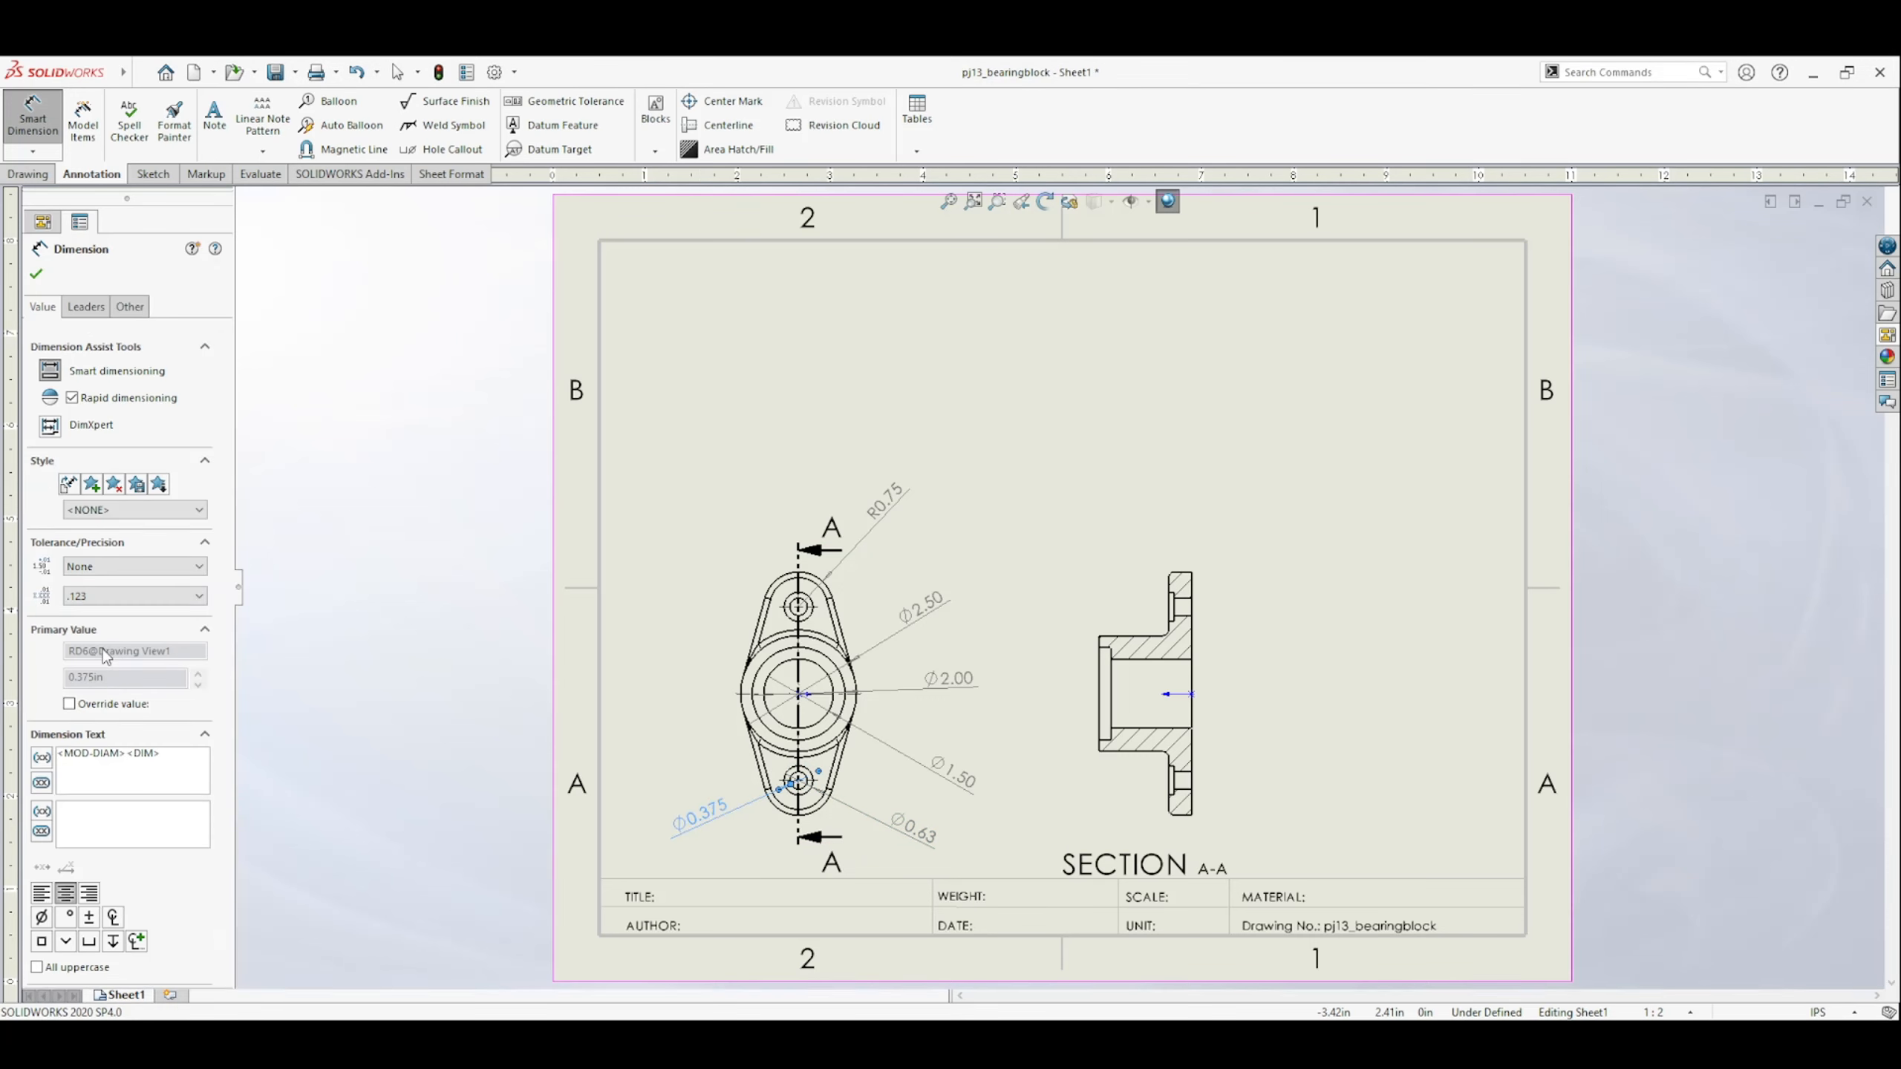
pyautogui.click(36, 269)
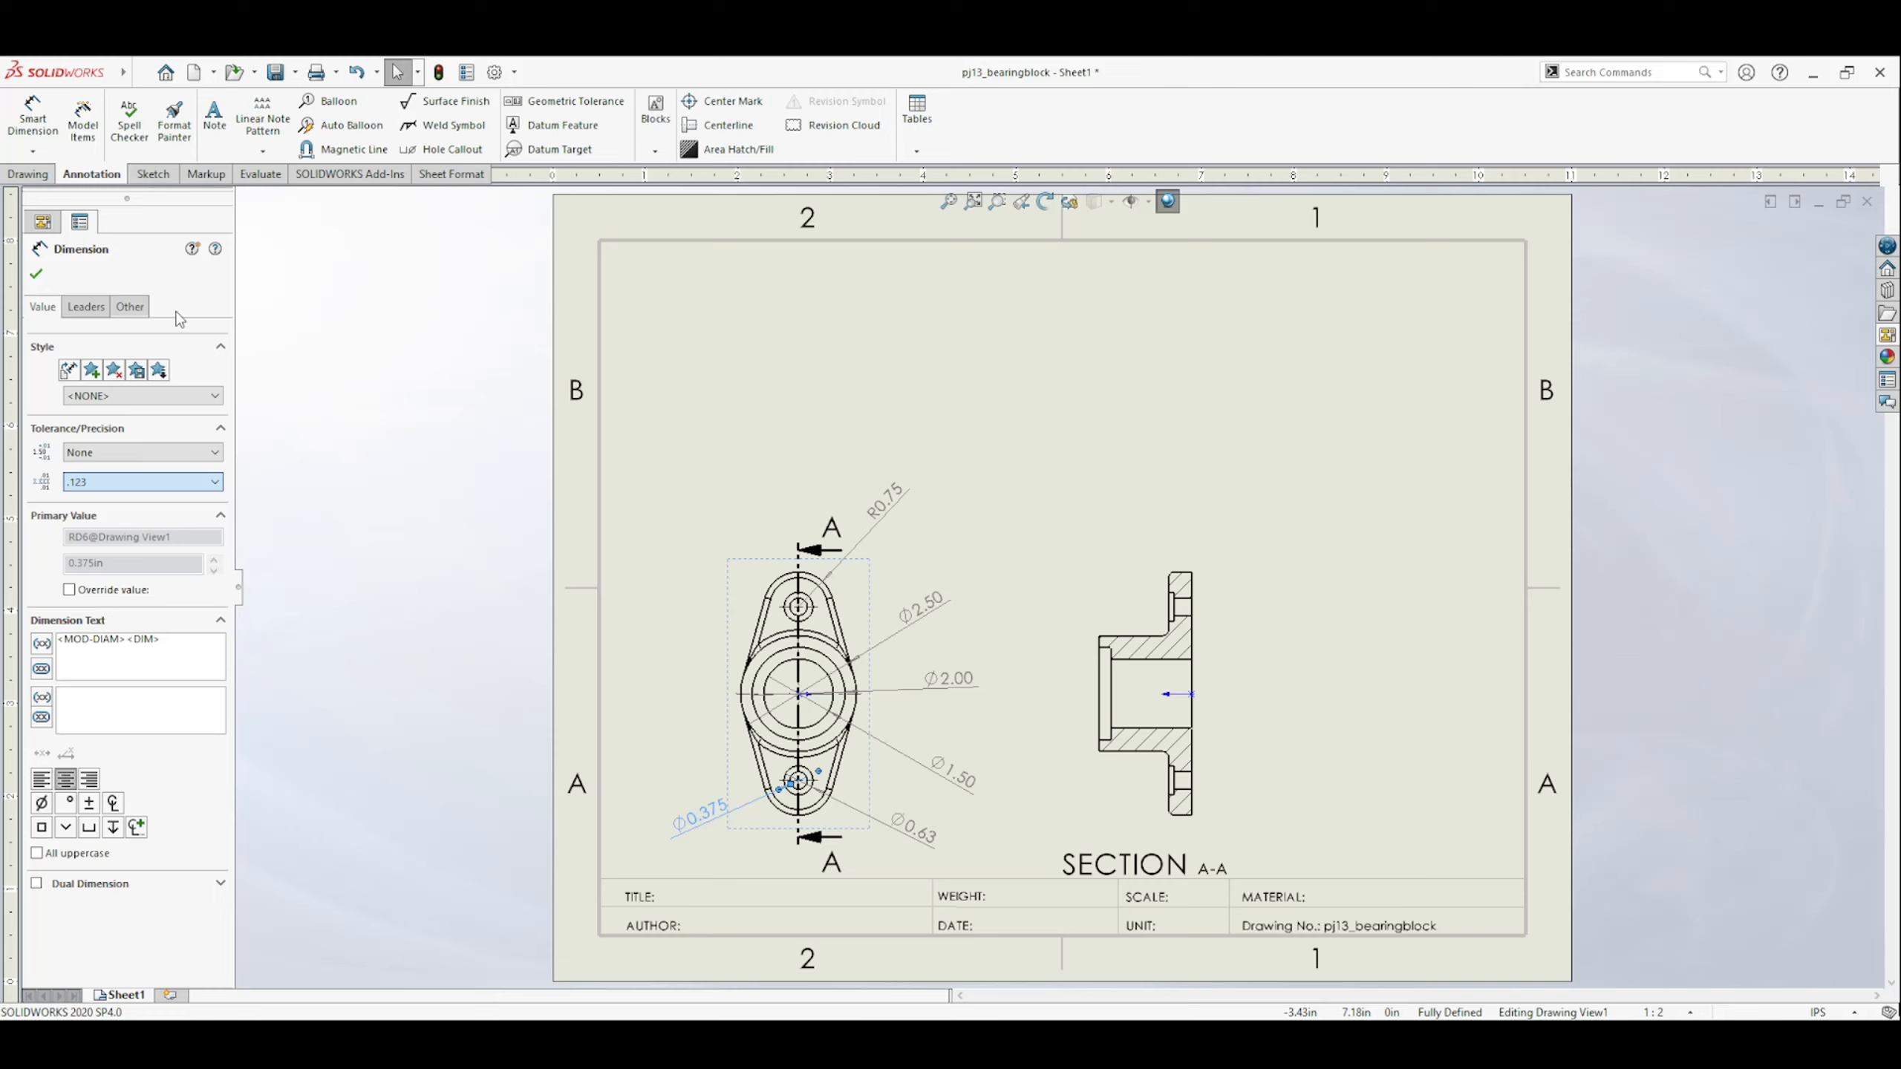
pyautogui.click(39, 278)
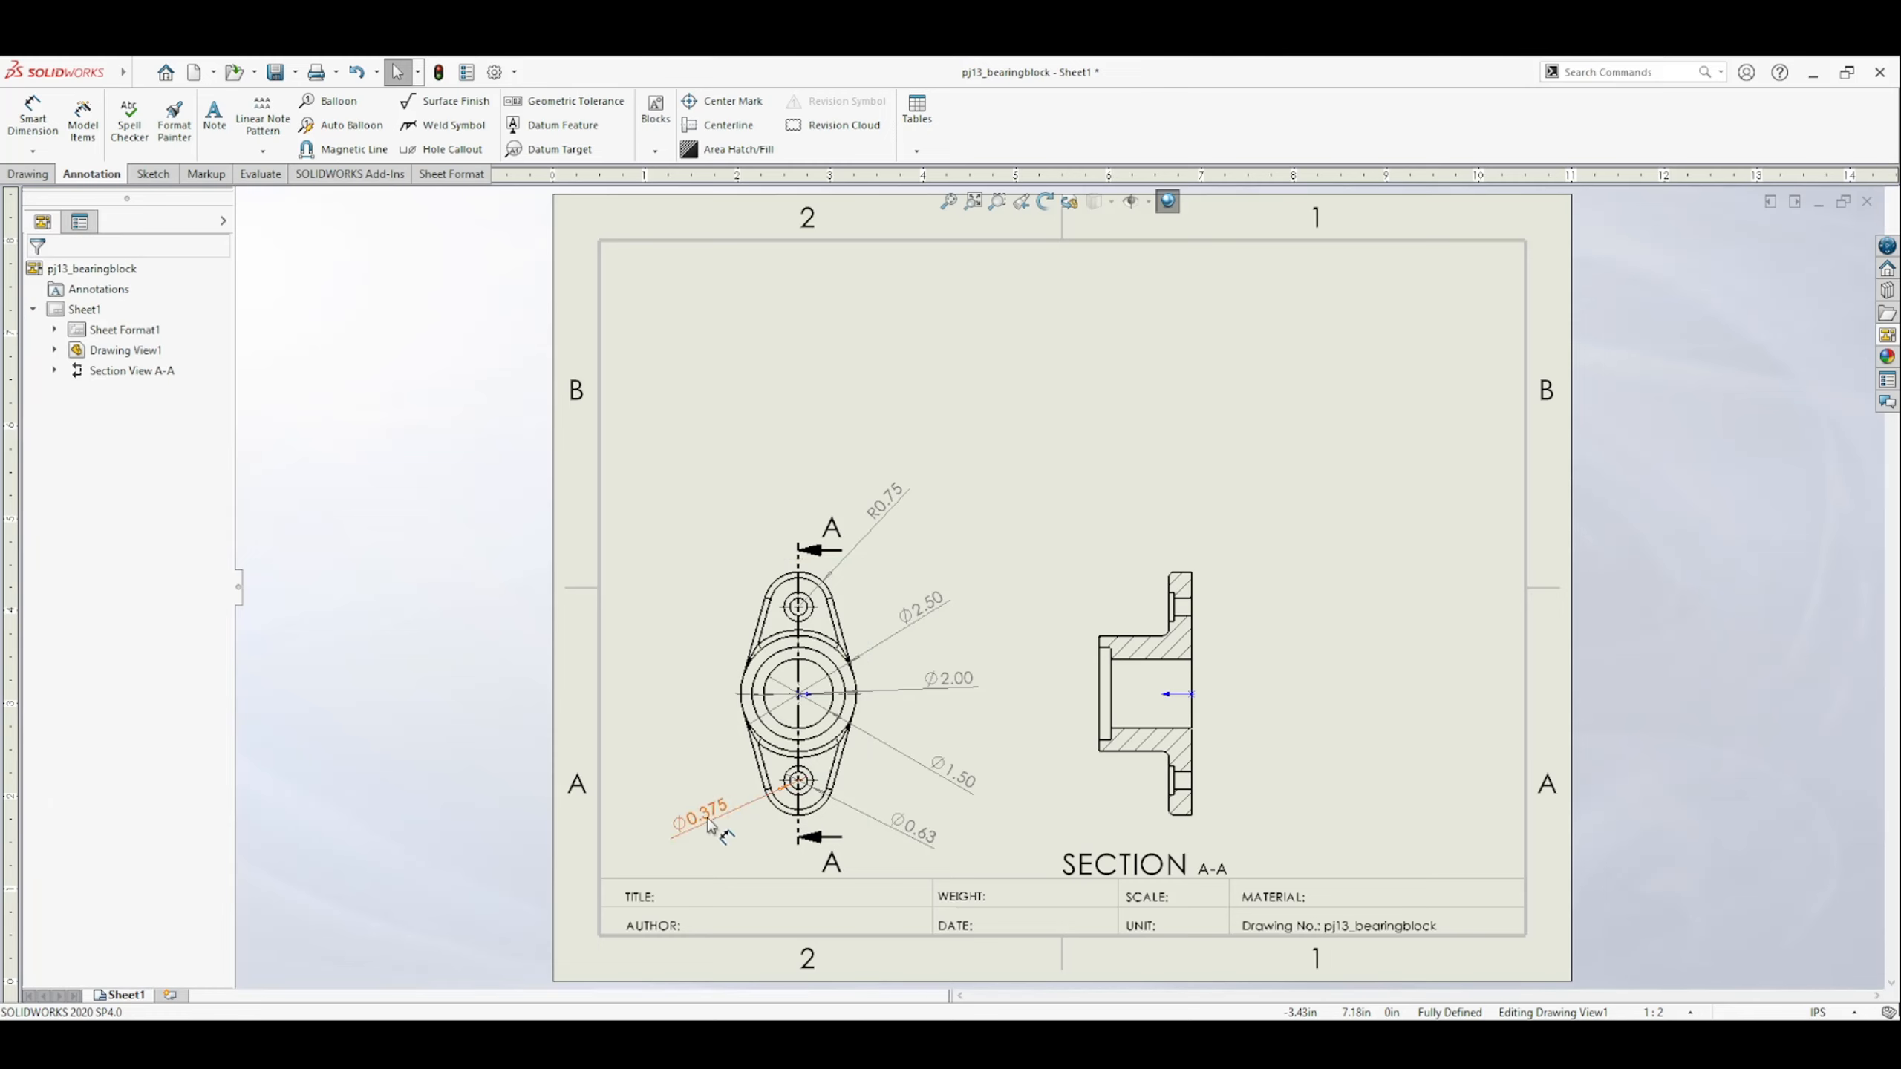
# Give the three central diameter dimensions a custom text position with broken leaders and horizontal text.
pyautogui.click(972, 788)
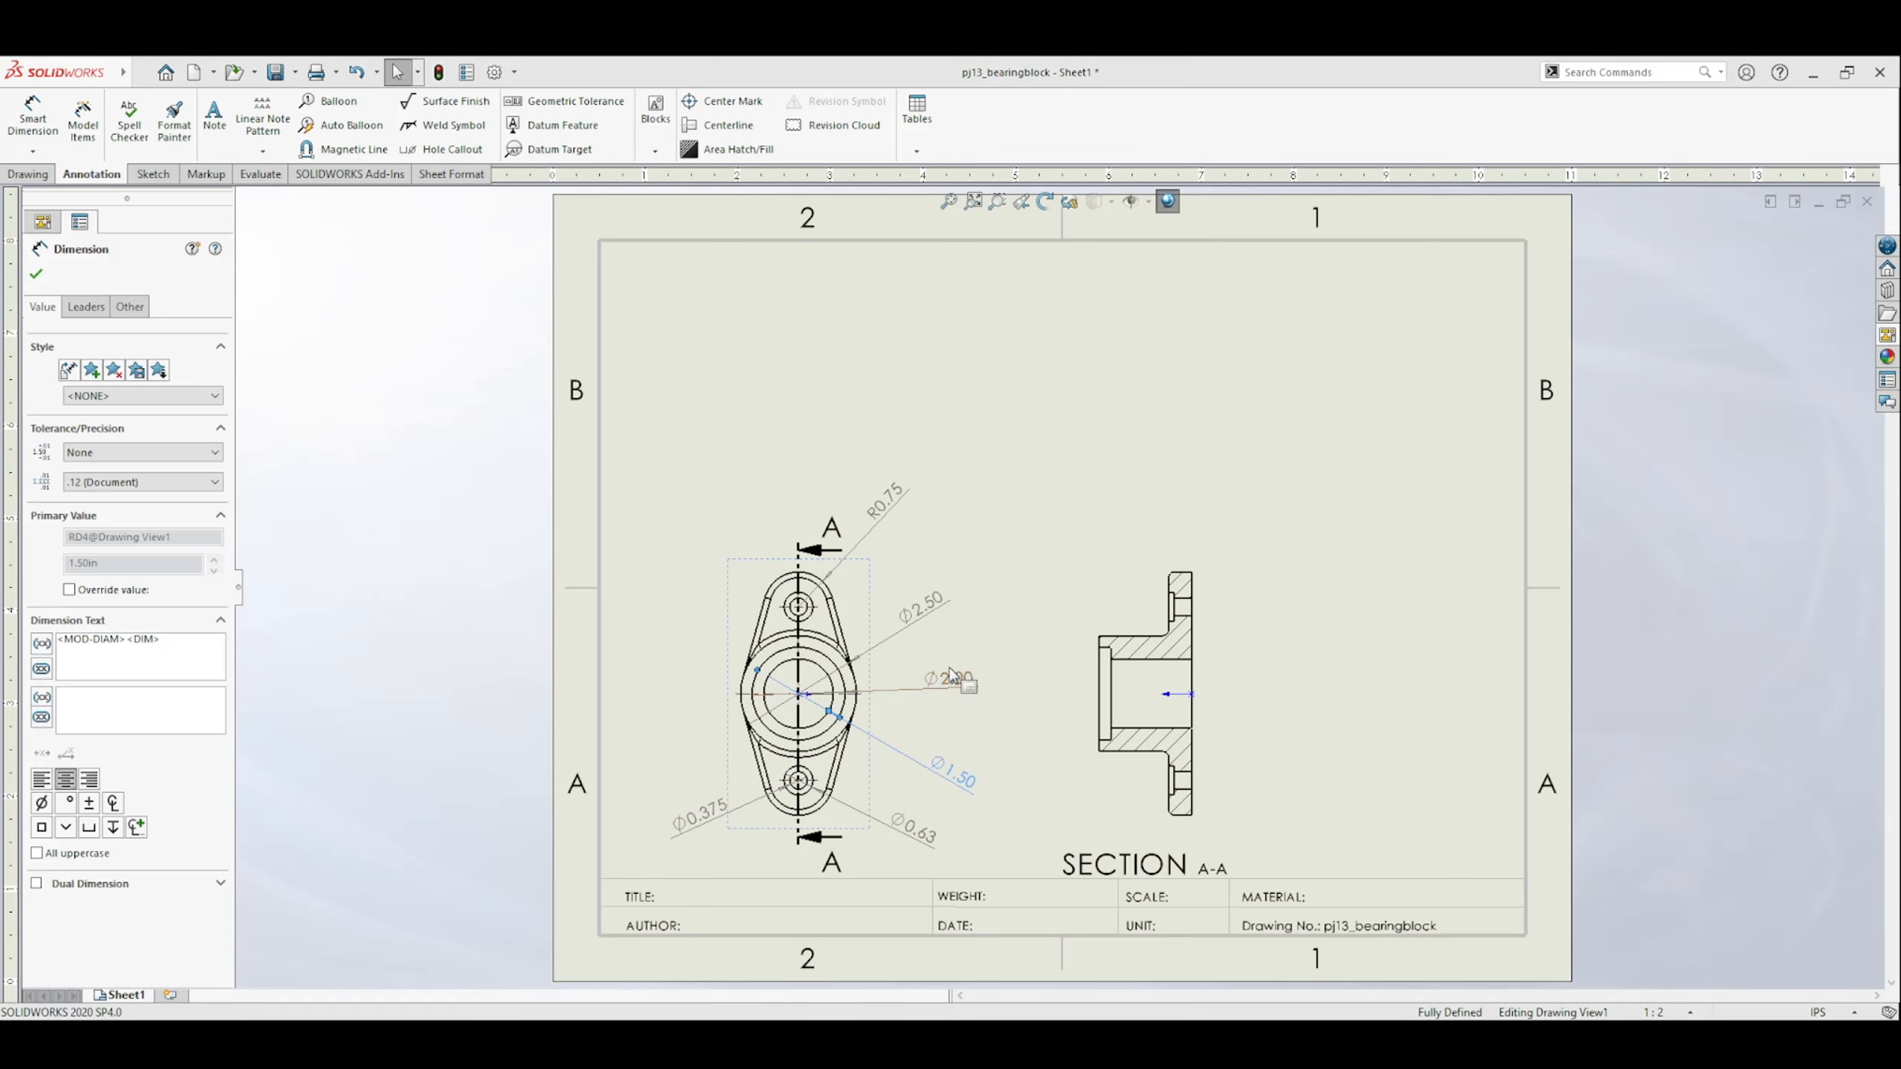
pyautogui.click(94, 306)
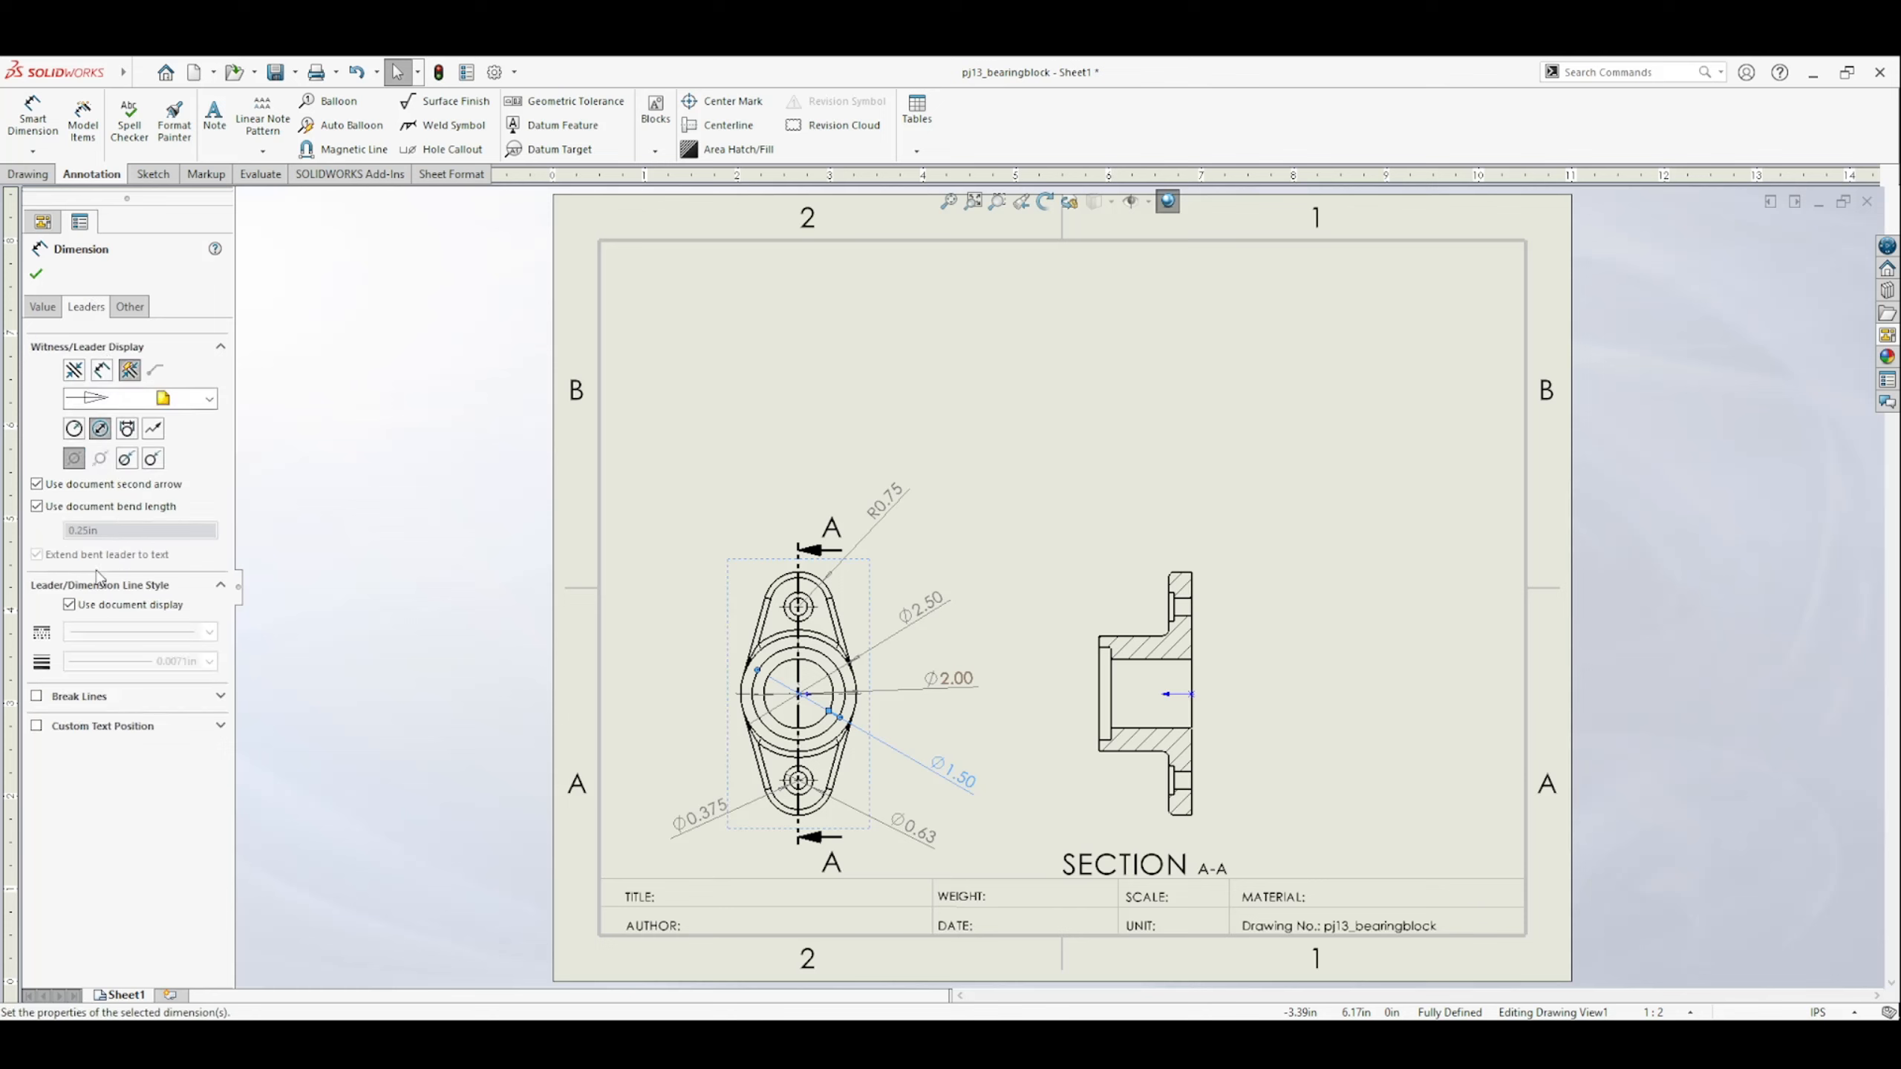
pyautogui.click(103, 725)
pyautogui.click(104, 758)
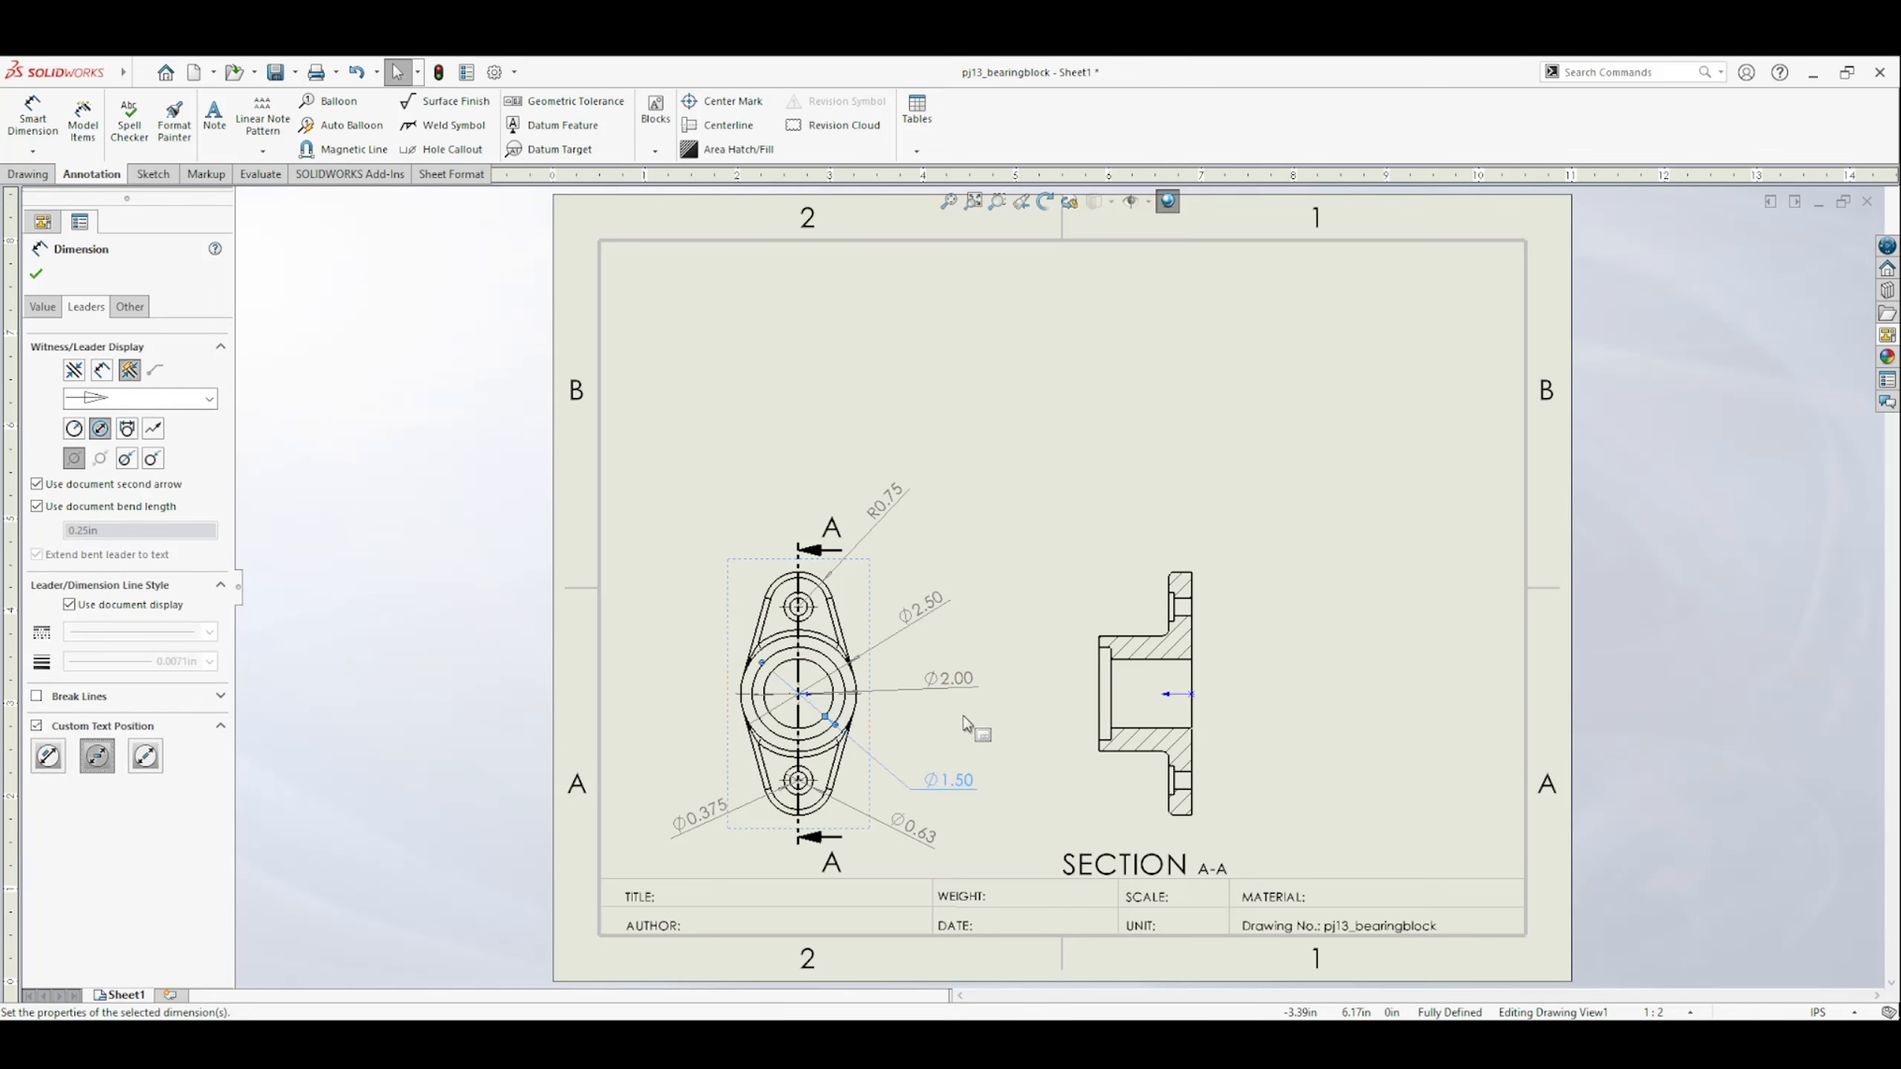
pyautogui.click(949, 678)
pyautogui.click(96, 756)
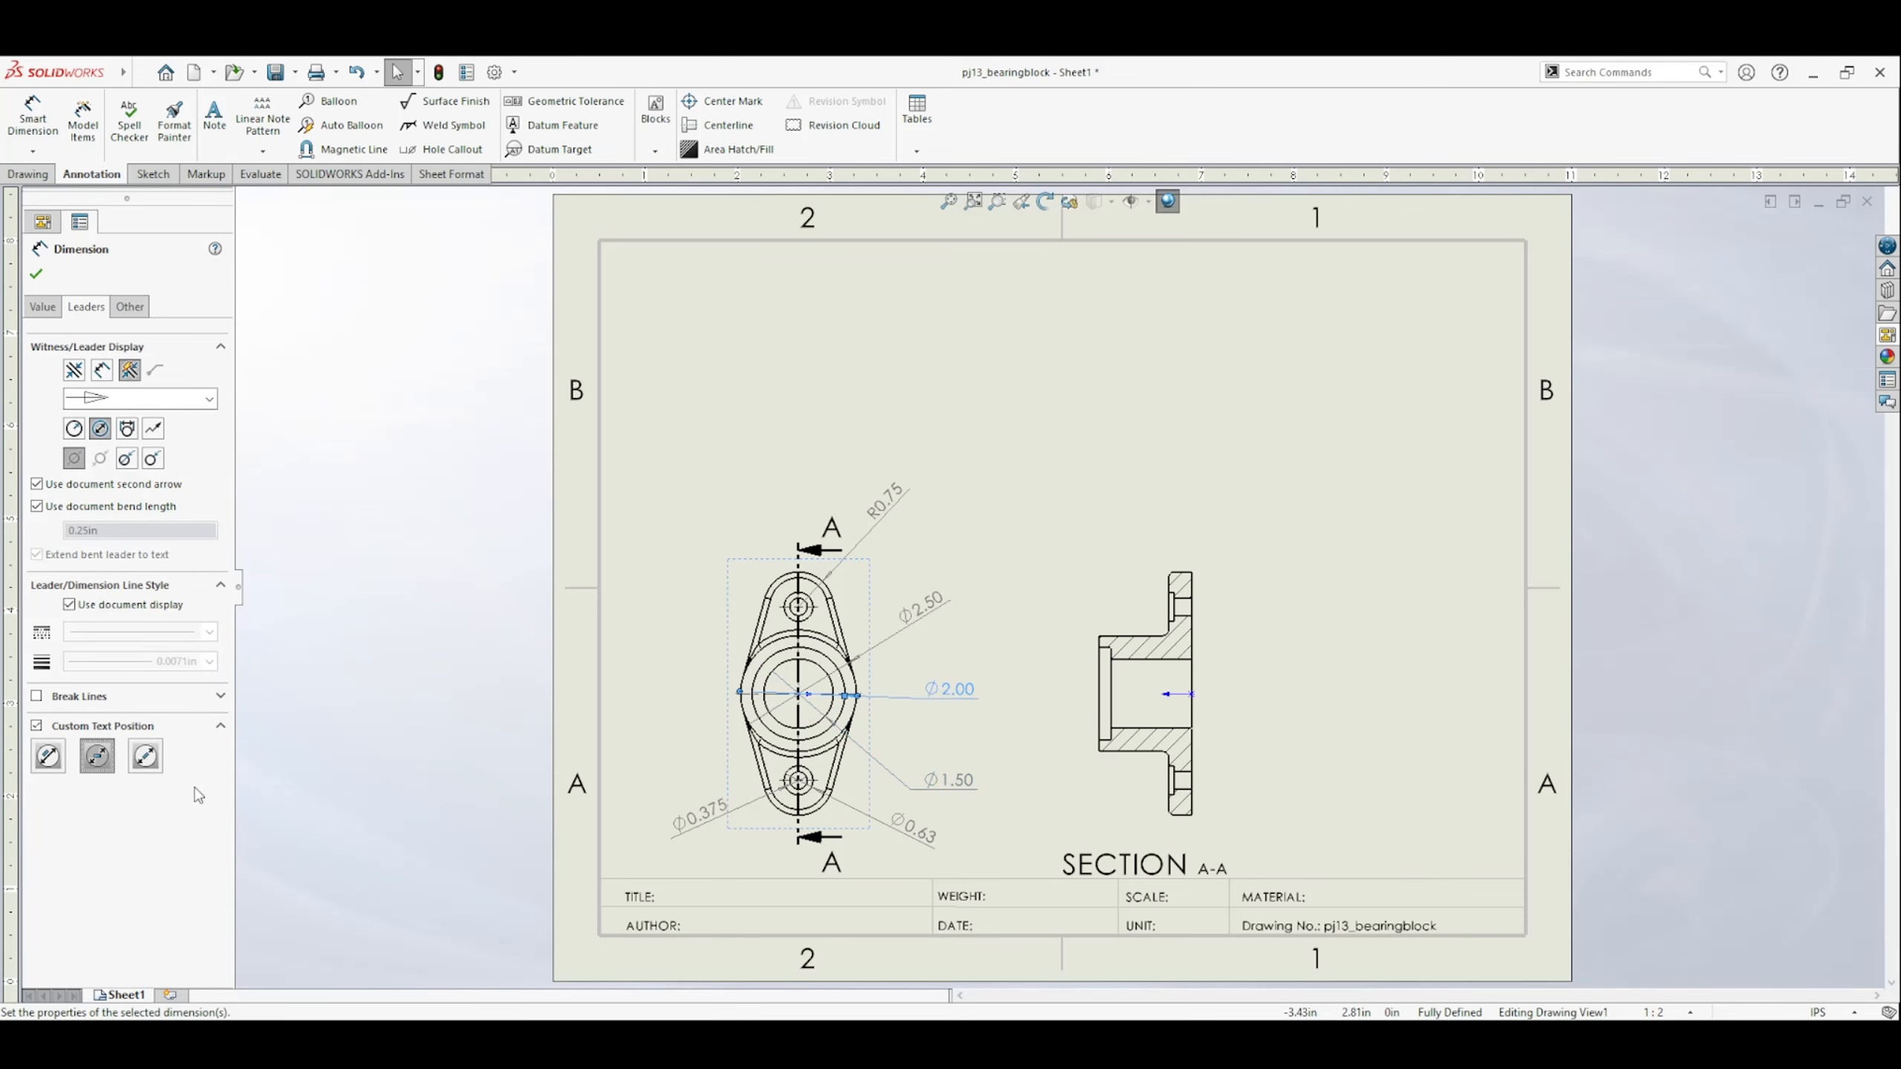
pyautogui.click(932, 616)
pyautogui.click(117, 726)
pyautogui.click(96, 756)
# Apply broken leaders with horizontal text to the end radius, counterbore and through-hole dimensions, and reposition the R0.75 and Ø2.00 texts.
pyautogui.click(885, 501)
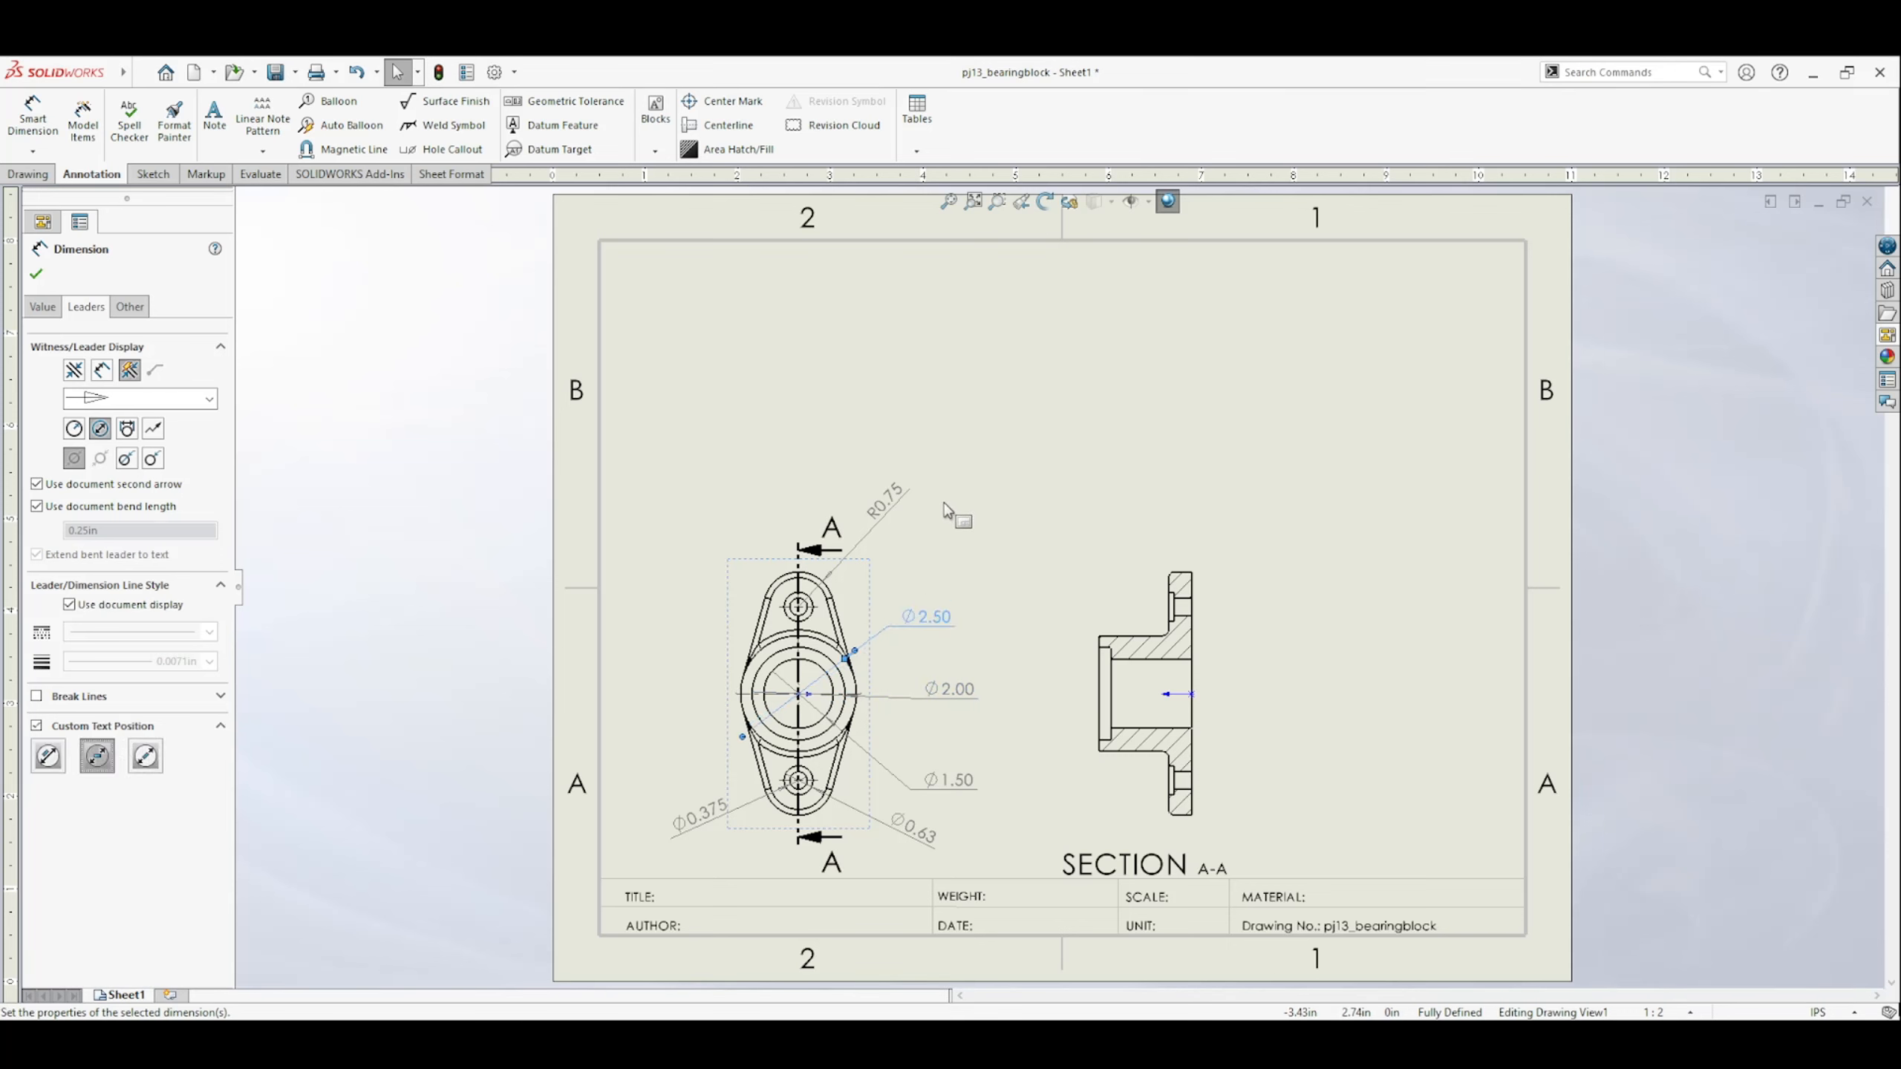
pyautogui.click(130, 720)
pyautogui.click(96, 750)
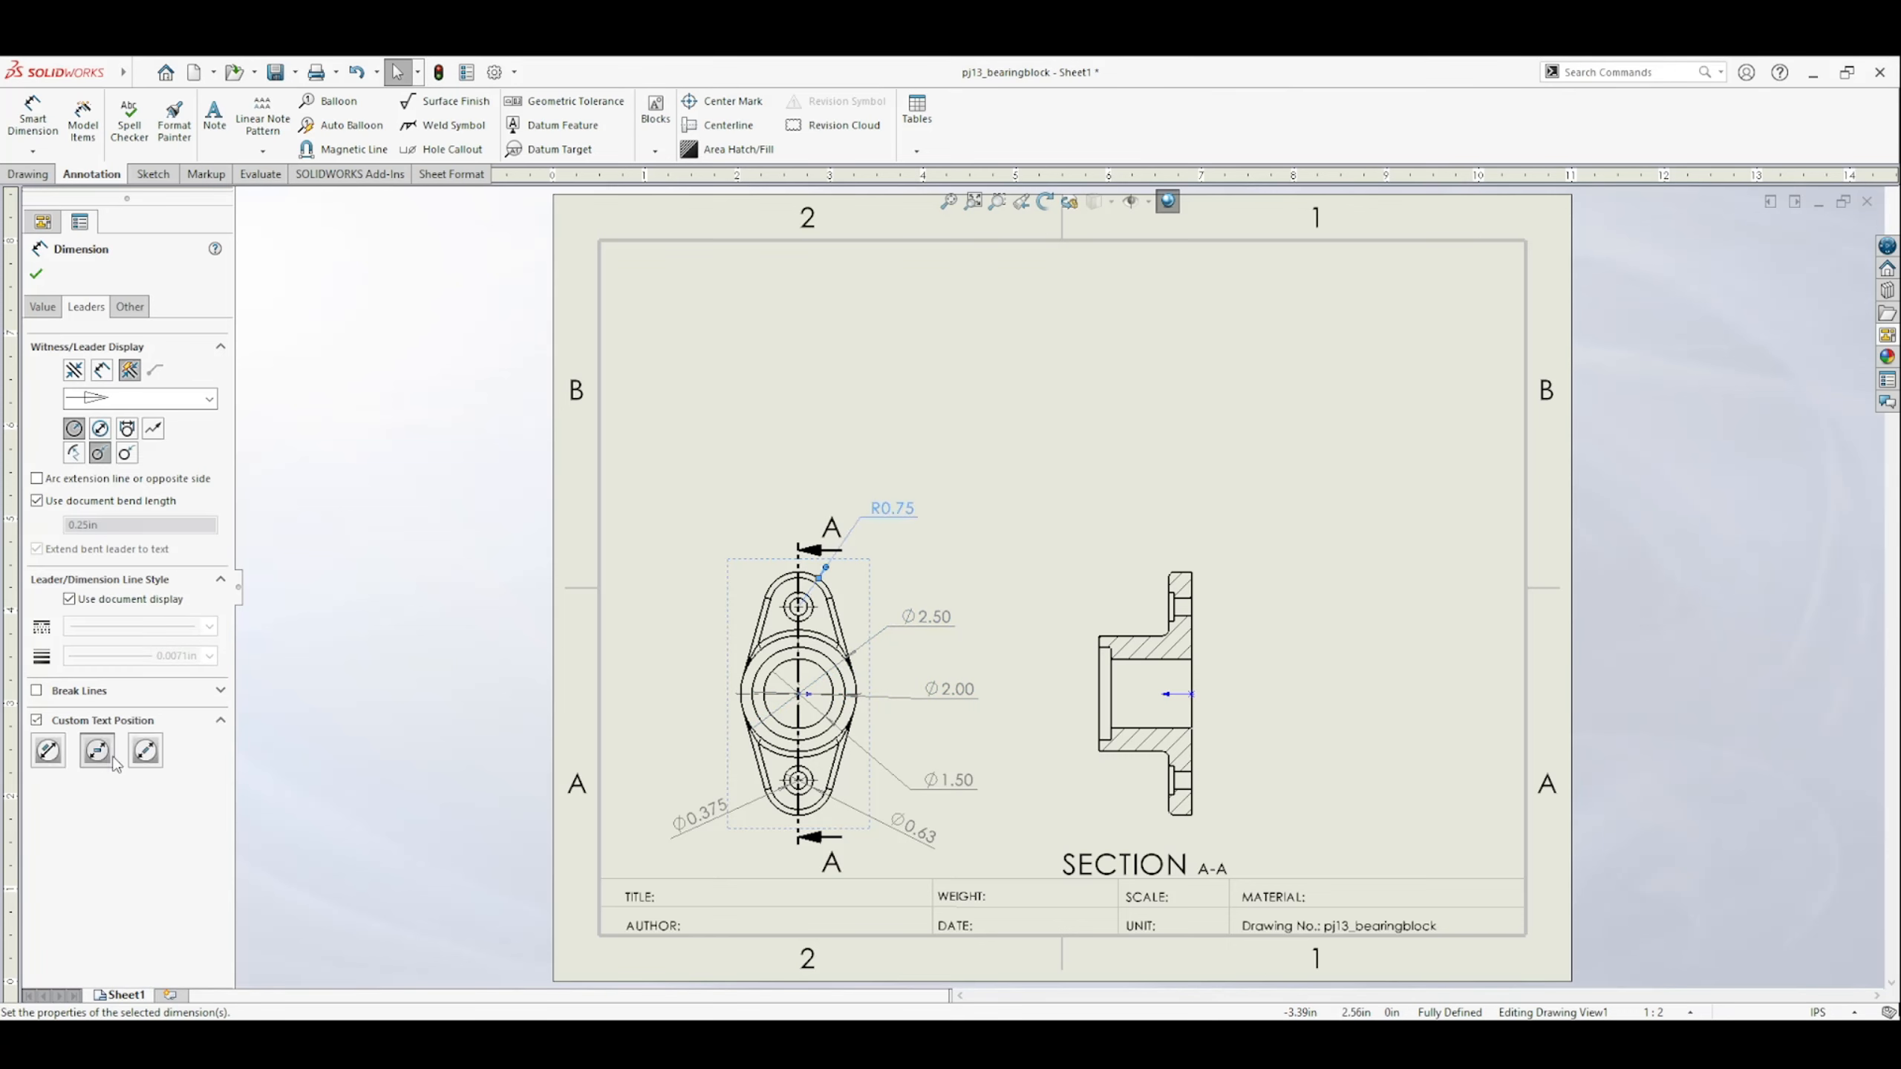
pyautogui.click(919, 840)
pyautogui.click(103, 726)
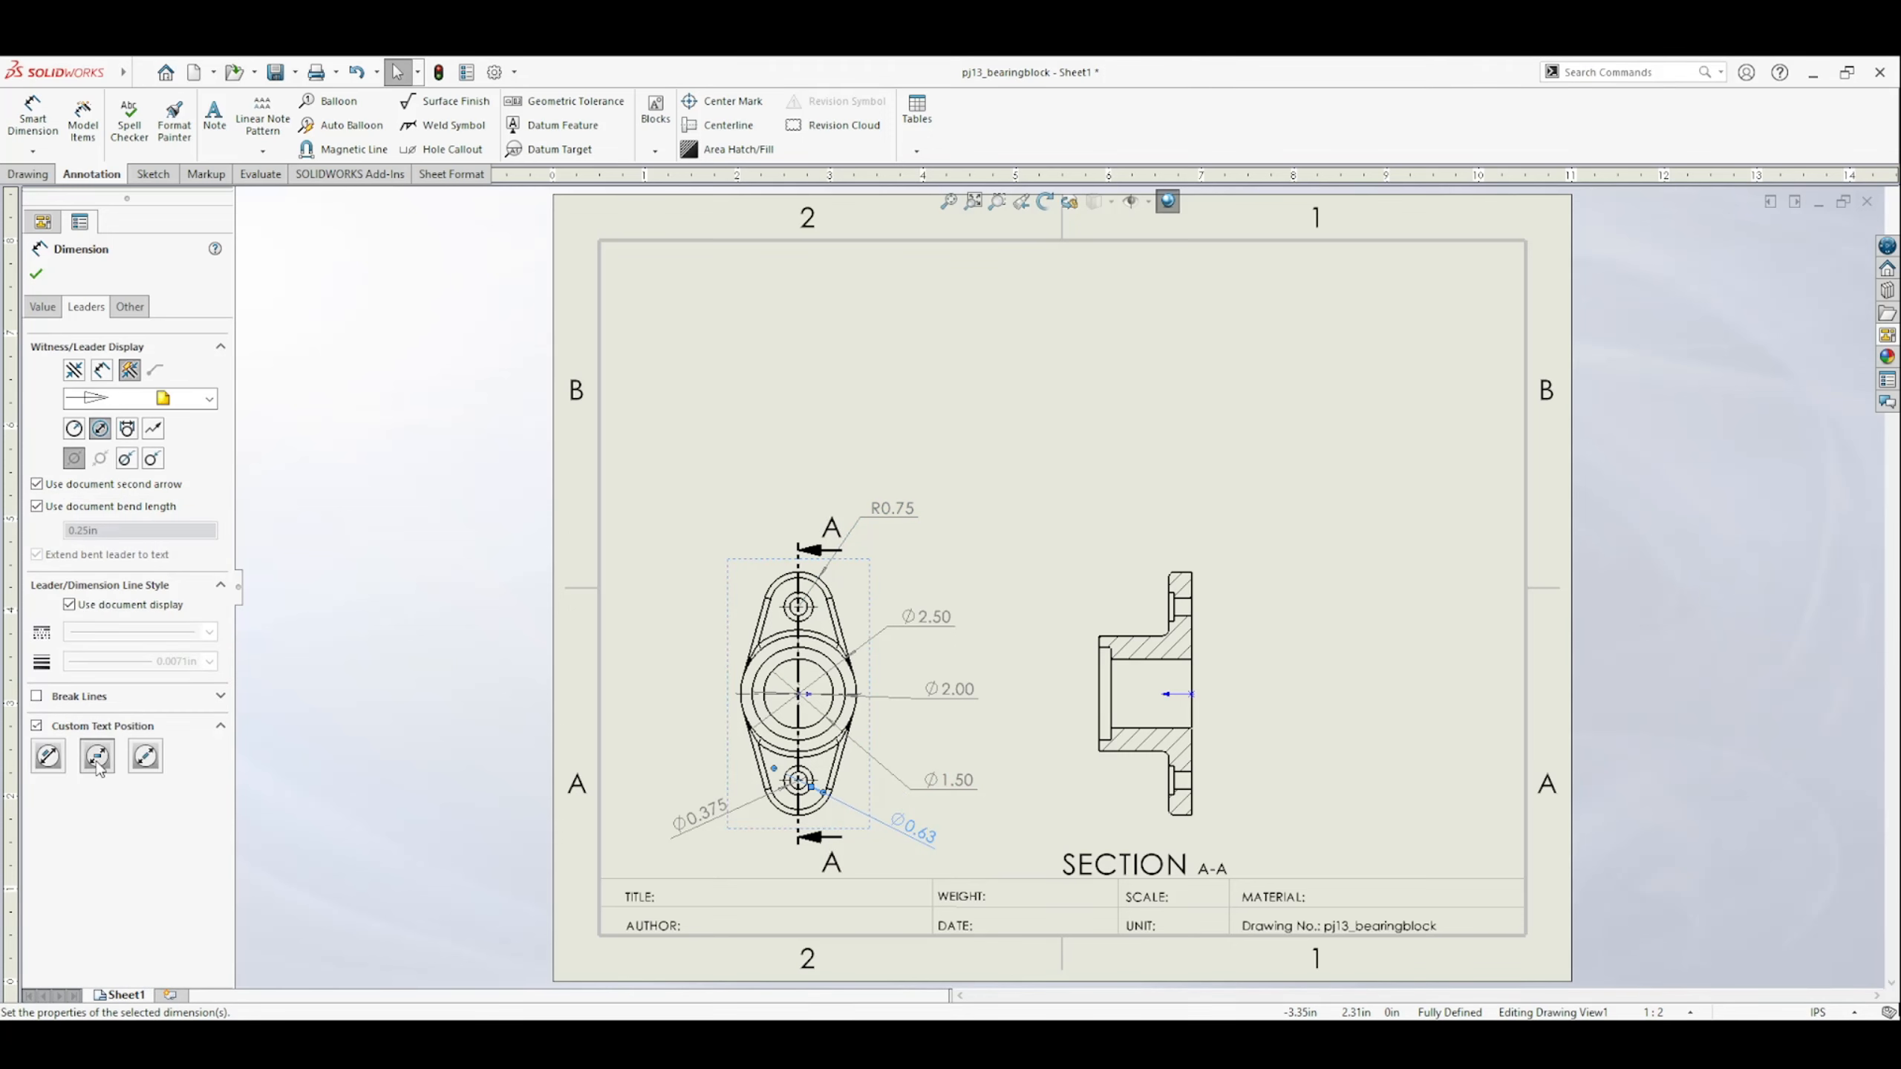
pyautogui.click(96, 756)
pyautogui.click(795, 814)
pyautogui.click(103, 726)
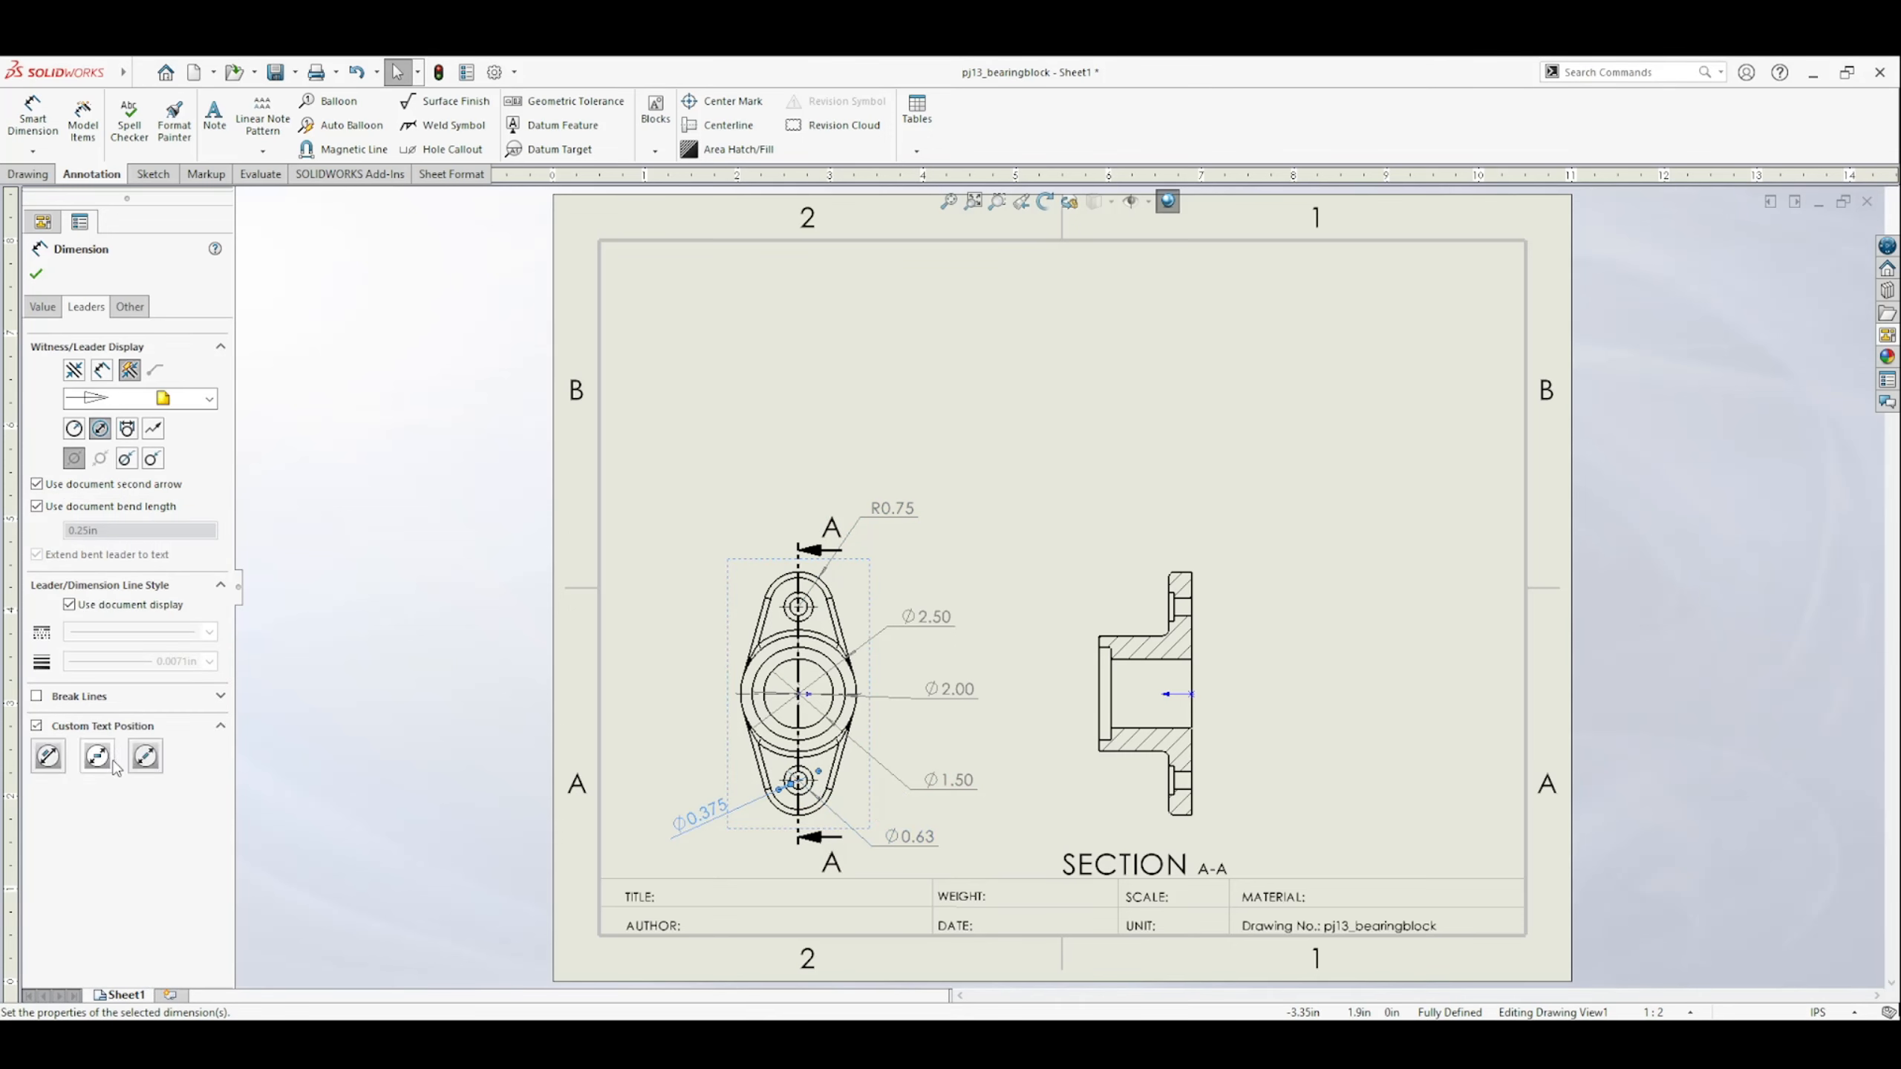
pyautogui.click(97, 756)
pyautogui.click(951, 703)
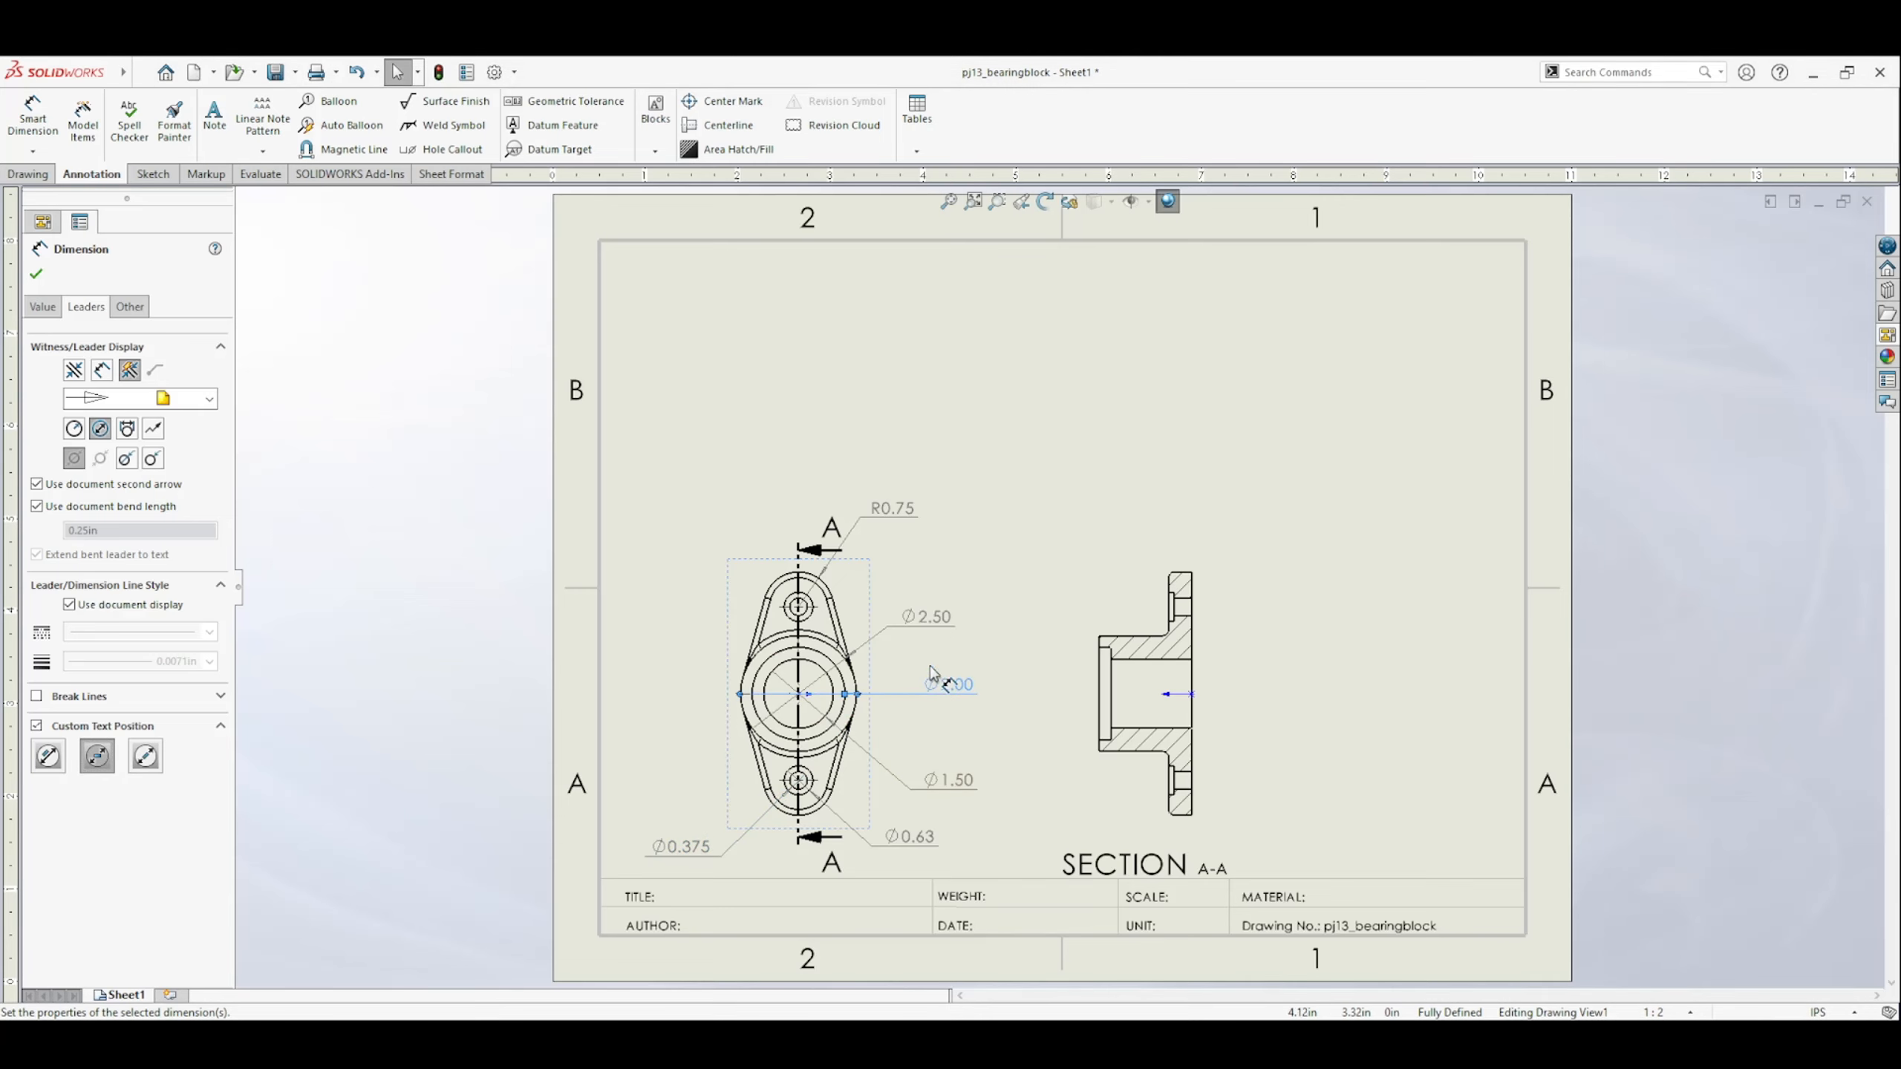
pyautogui.moveTo(900, 513); pyautogui.dragTo(933, 507)
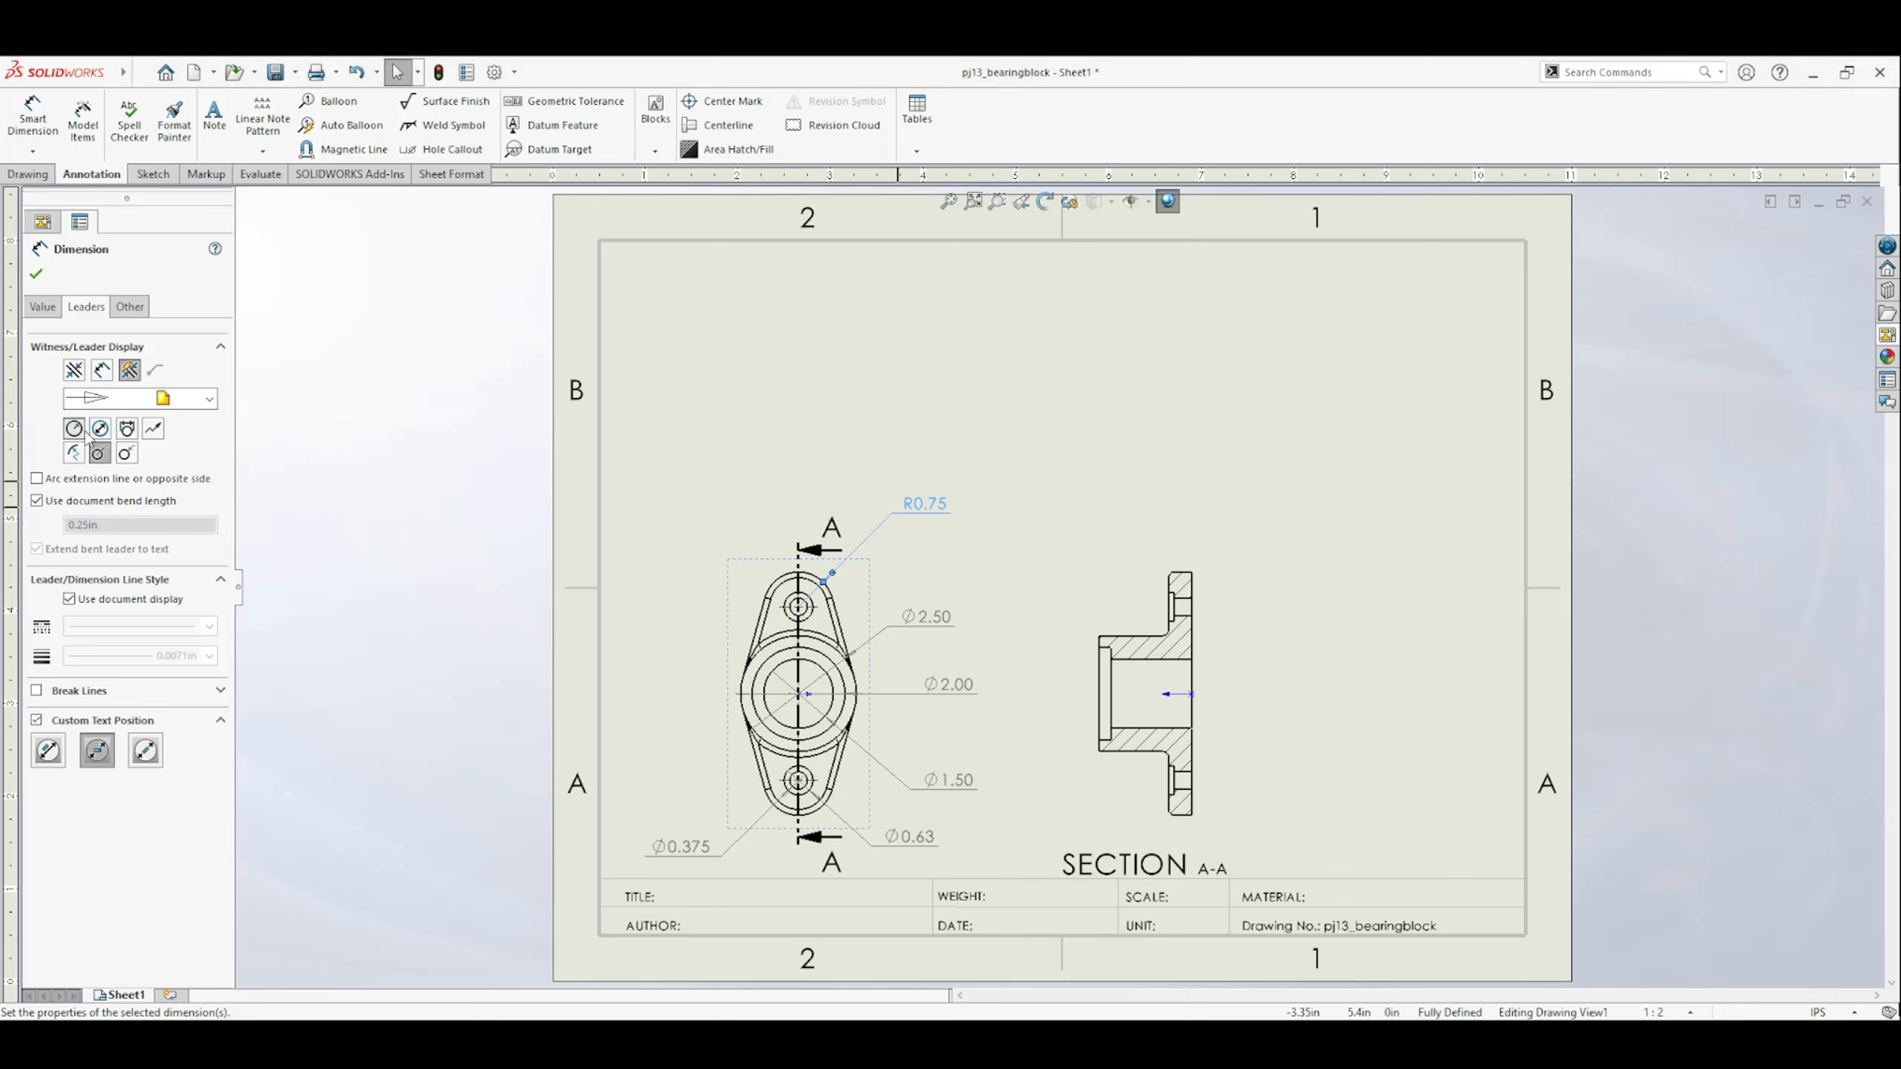
# Switch the end radius and all five diameter dimensions in the top view to the open leader style.
pyautogui.click(132, 457)
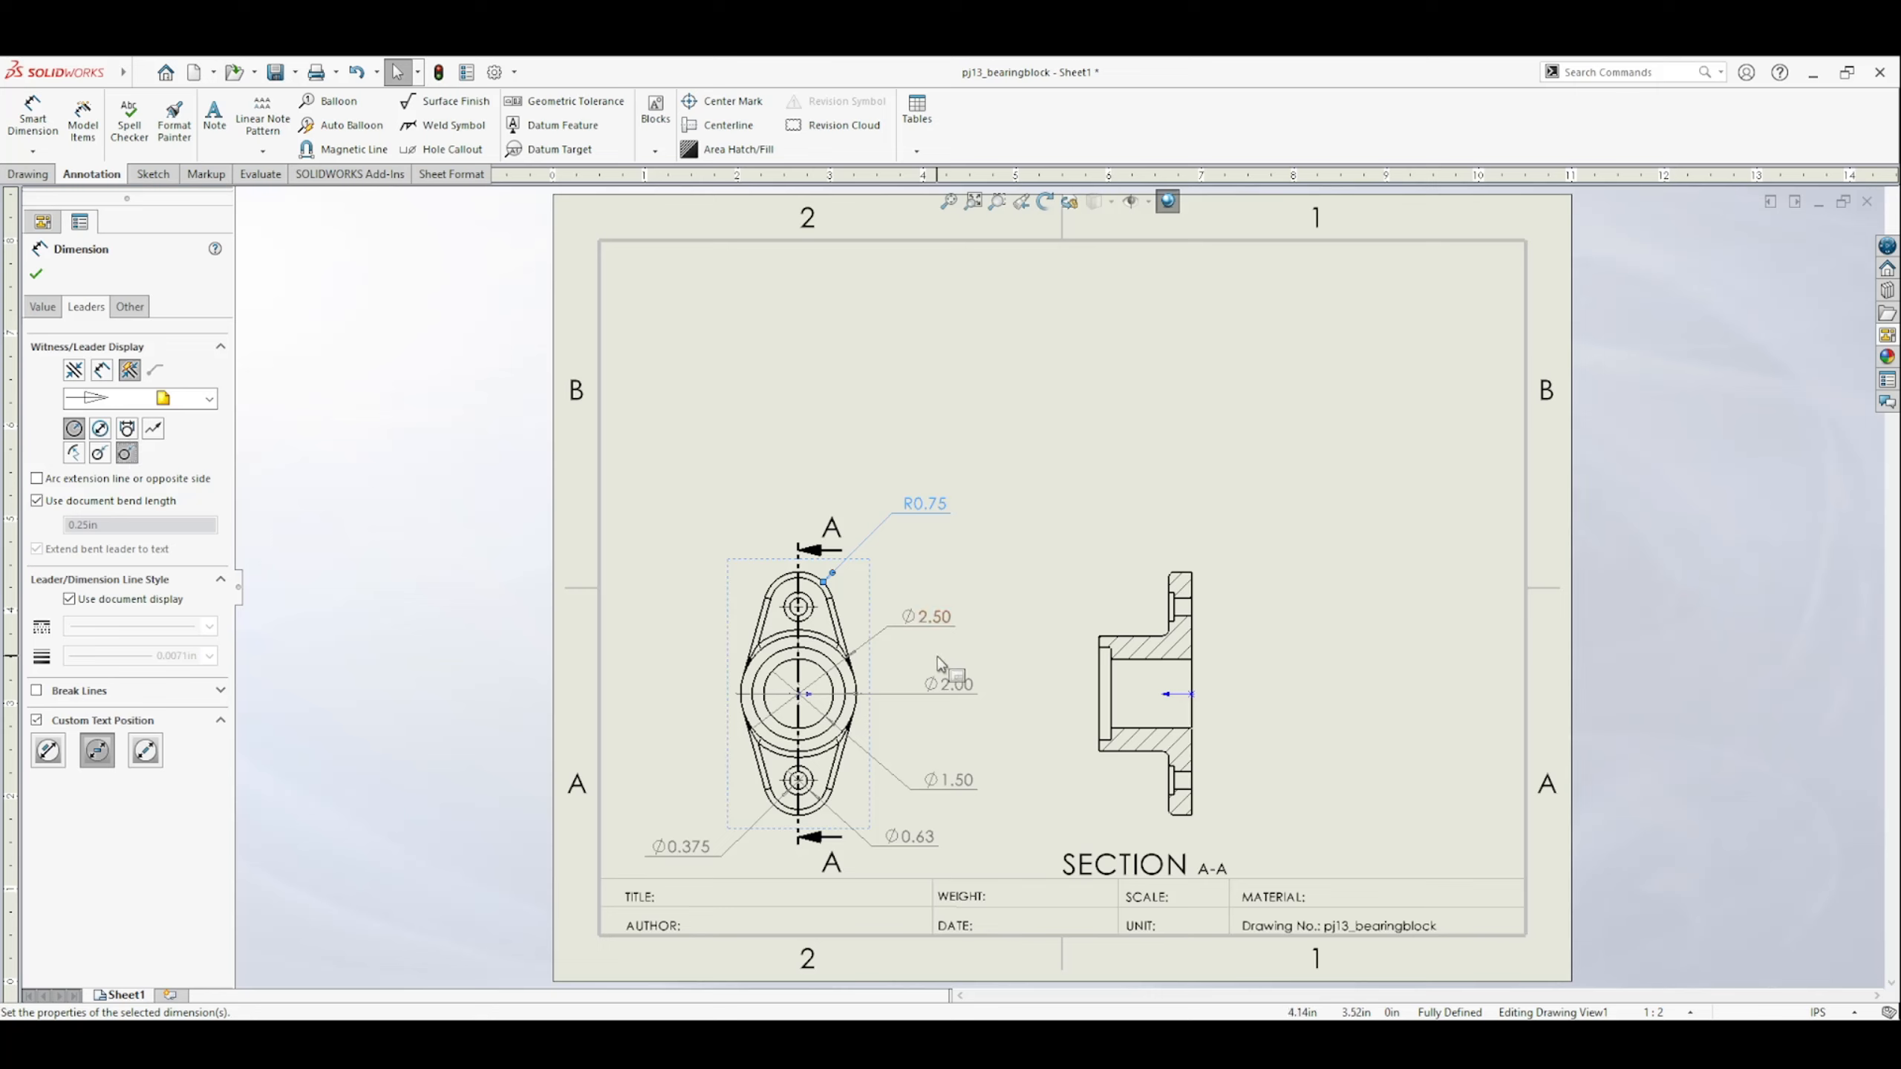
pyautogui.click(928, 618)
pyautogui.click(150, 461)
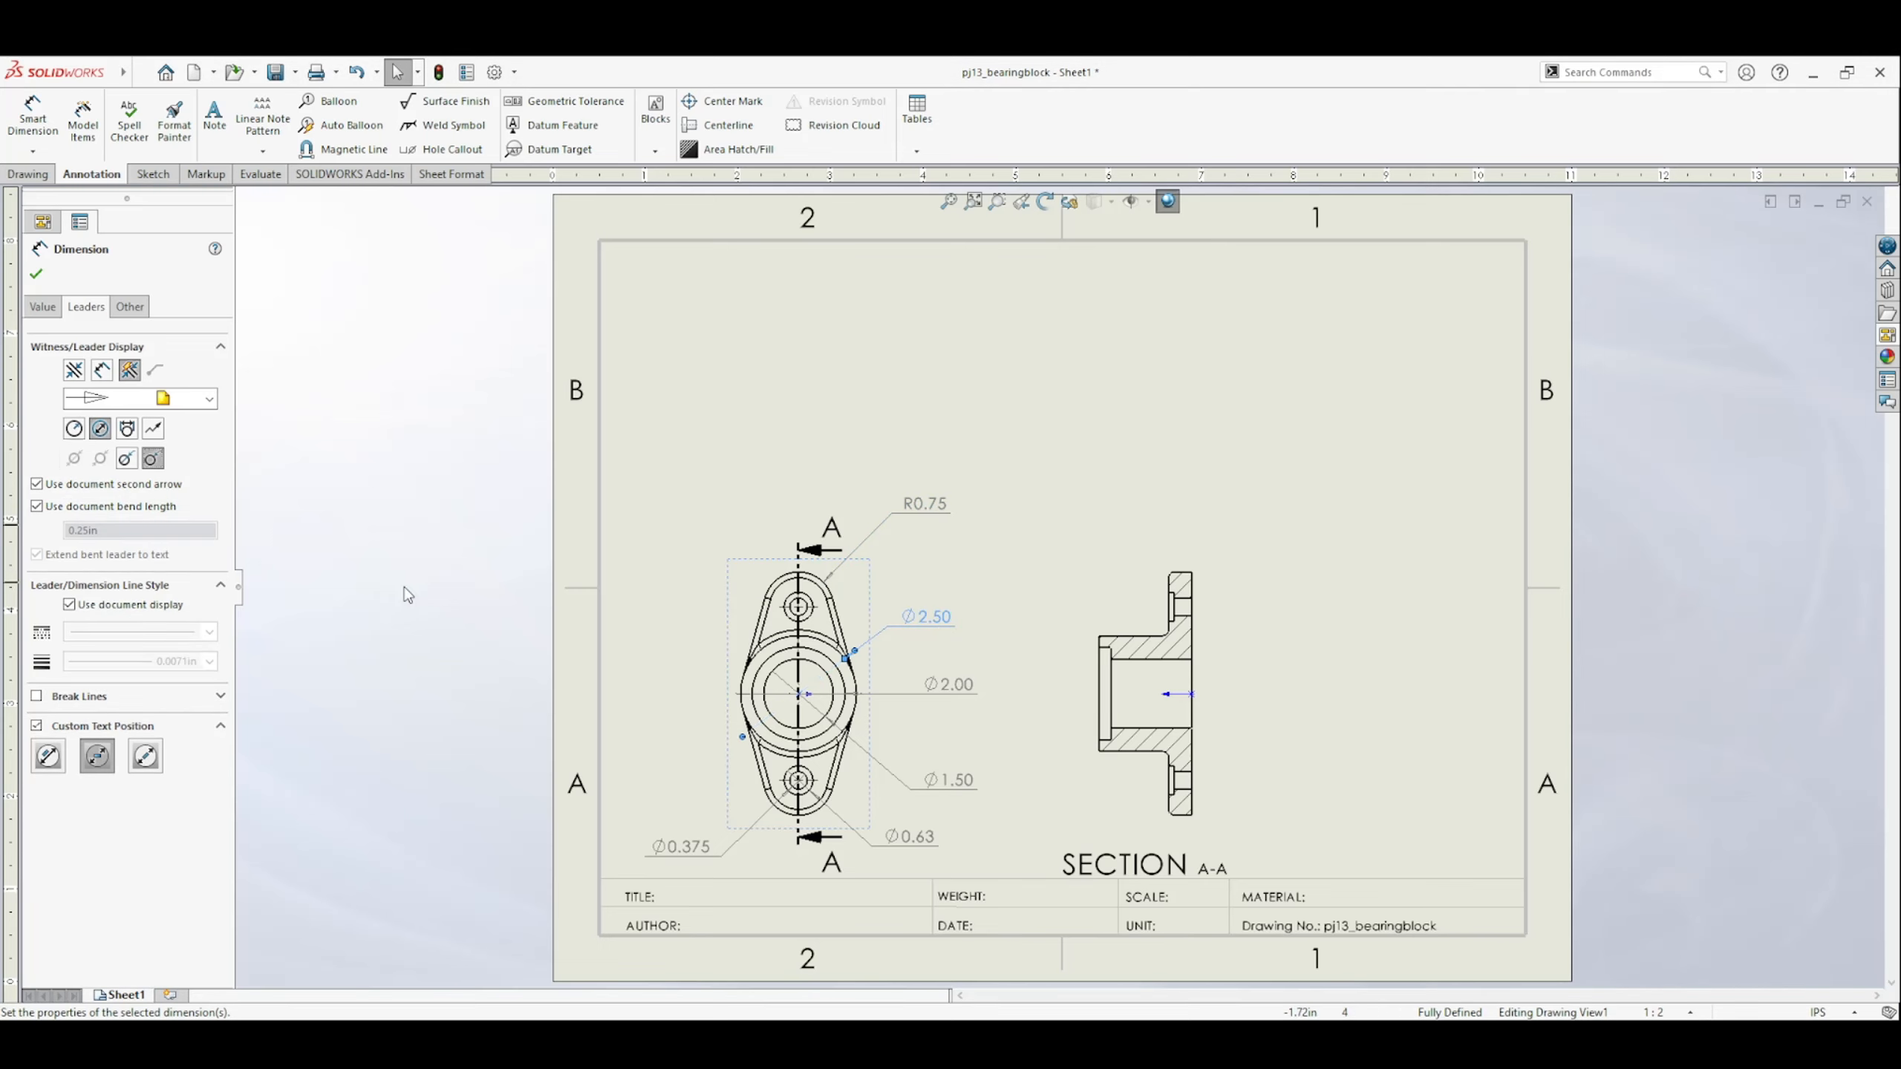
pyautogui.click(949, 691)
pyautogui.click(153, 458)
pyautogui.click(948, 780)
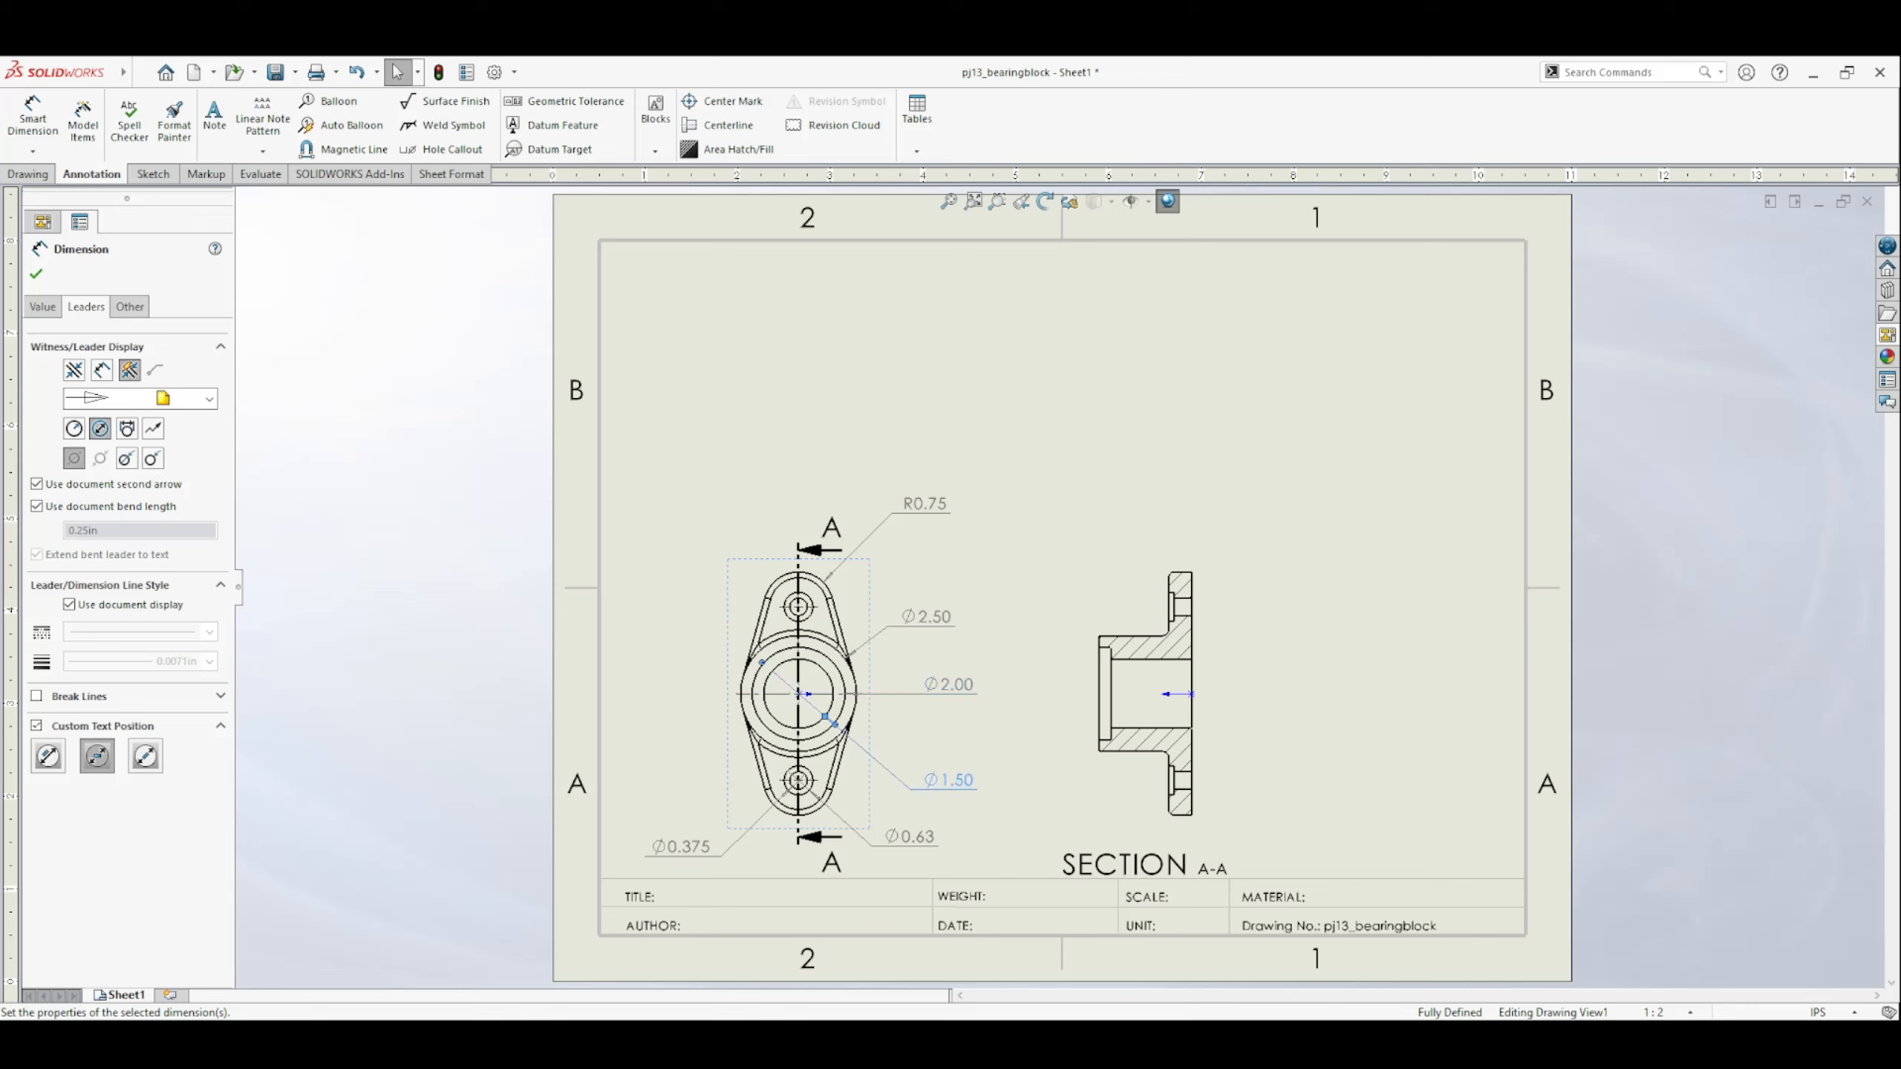
pyautogui.click(152, 458)
pyautogui.click(910, 837)
pyautogui.click(154, 459)
pyautogui.click(659, 848)
pyautogui.click(154, 459)
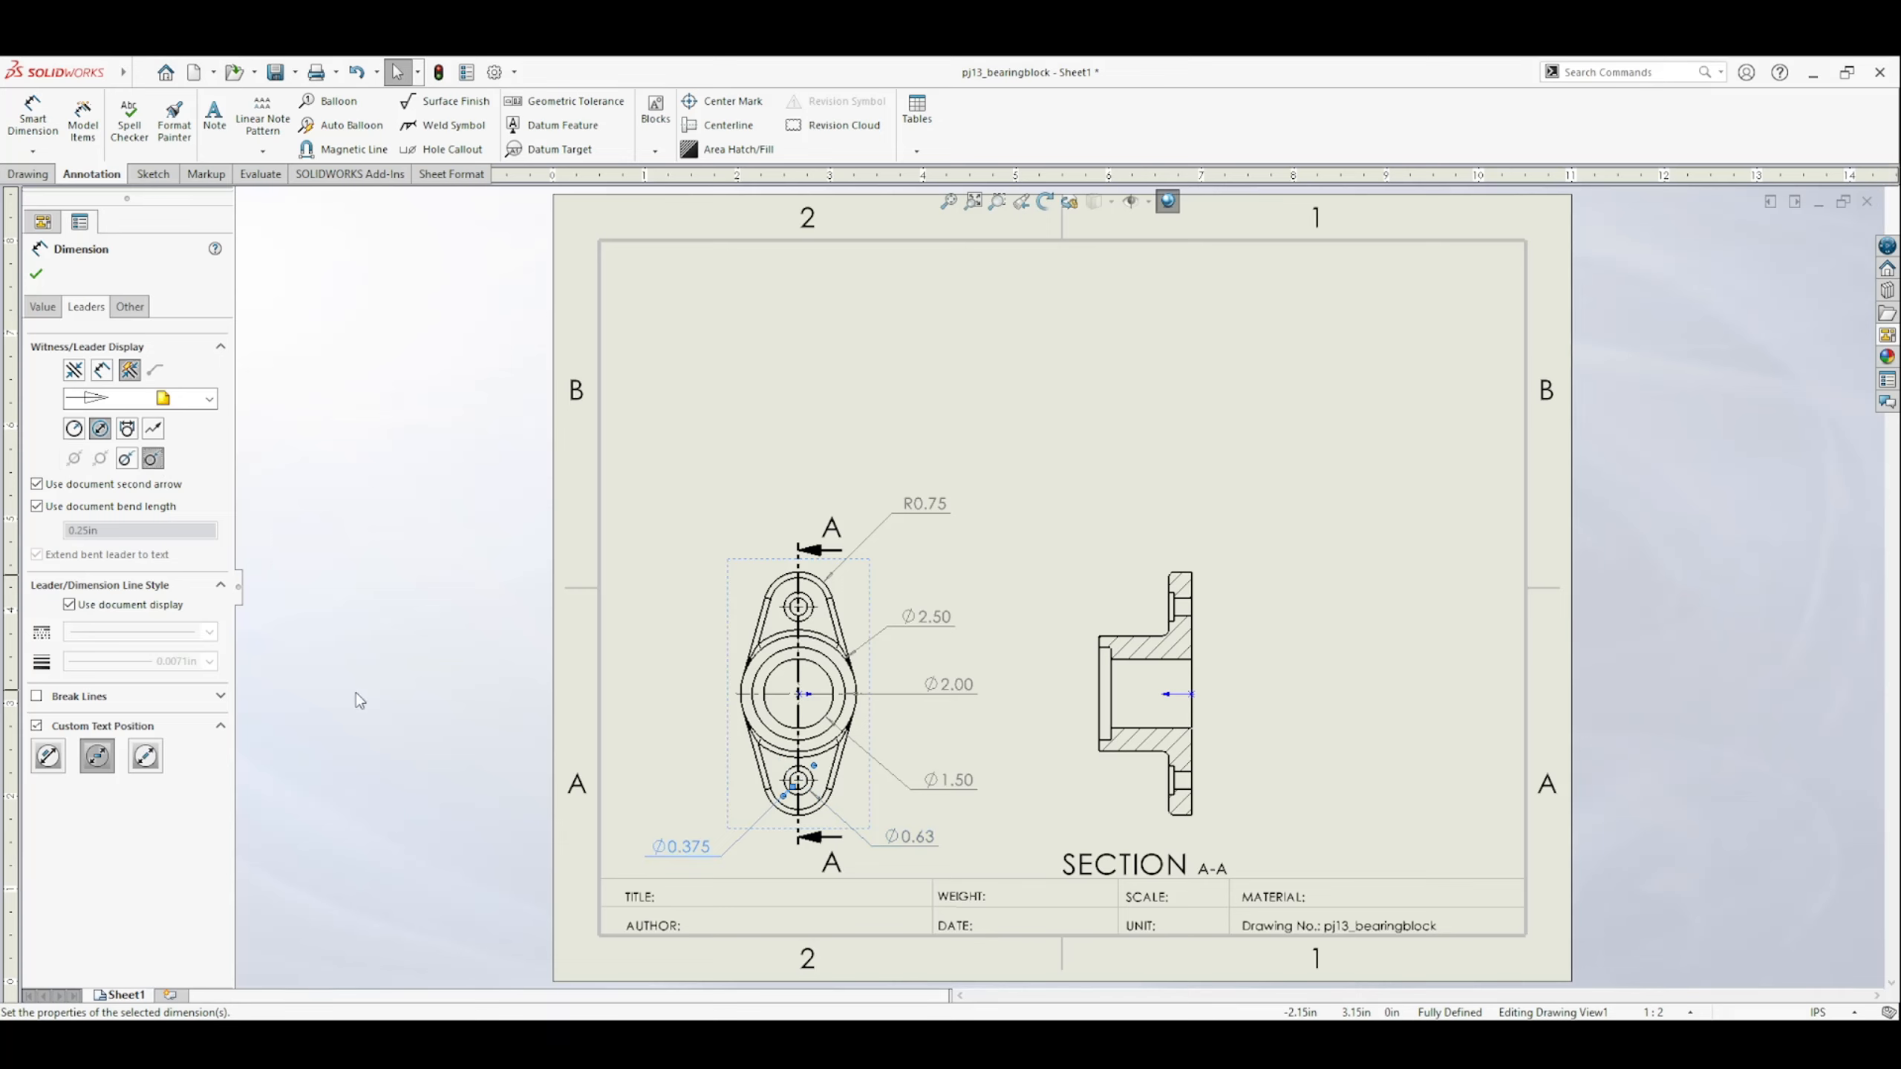
# Set the precision of the three central diameter dimensions to one decimal place (.1).
pyautogui.click(963, 691)
pyautogui.click(42, 306)
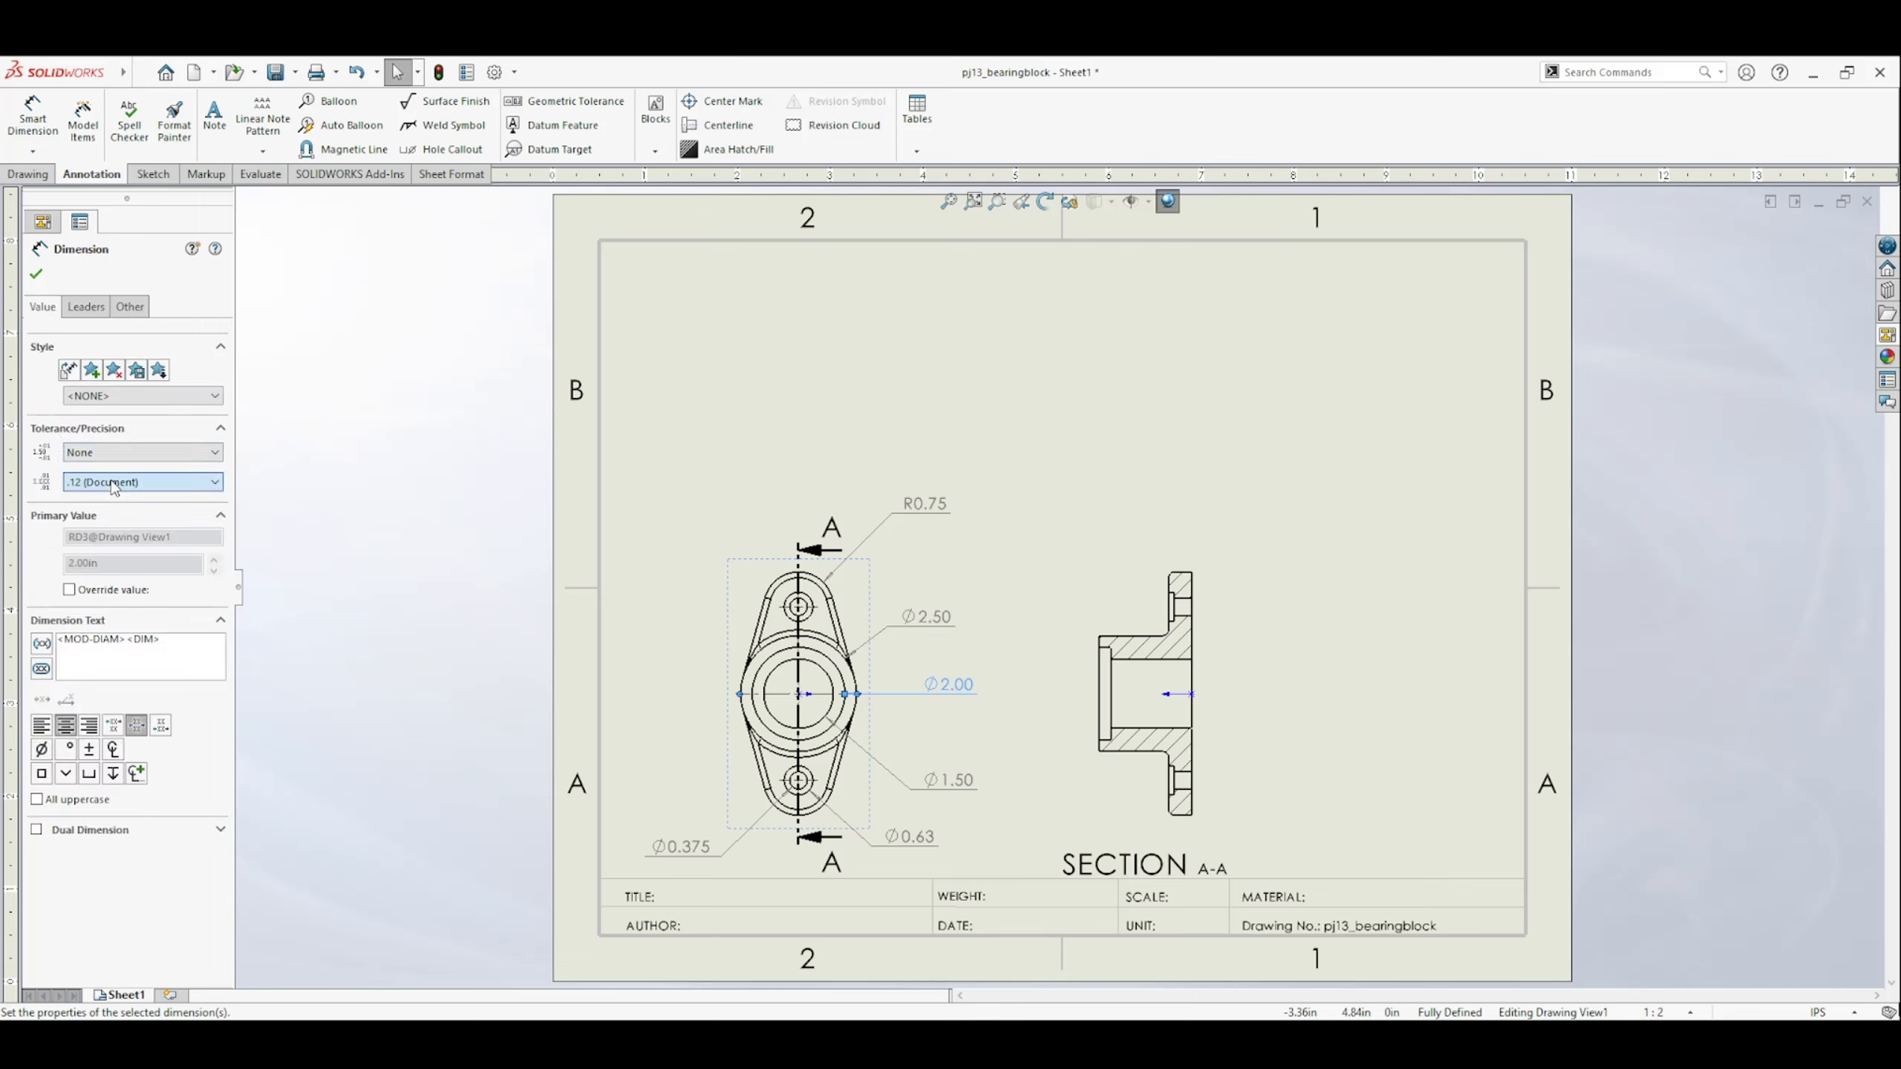
pyautogui.click(104, 496)
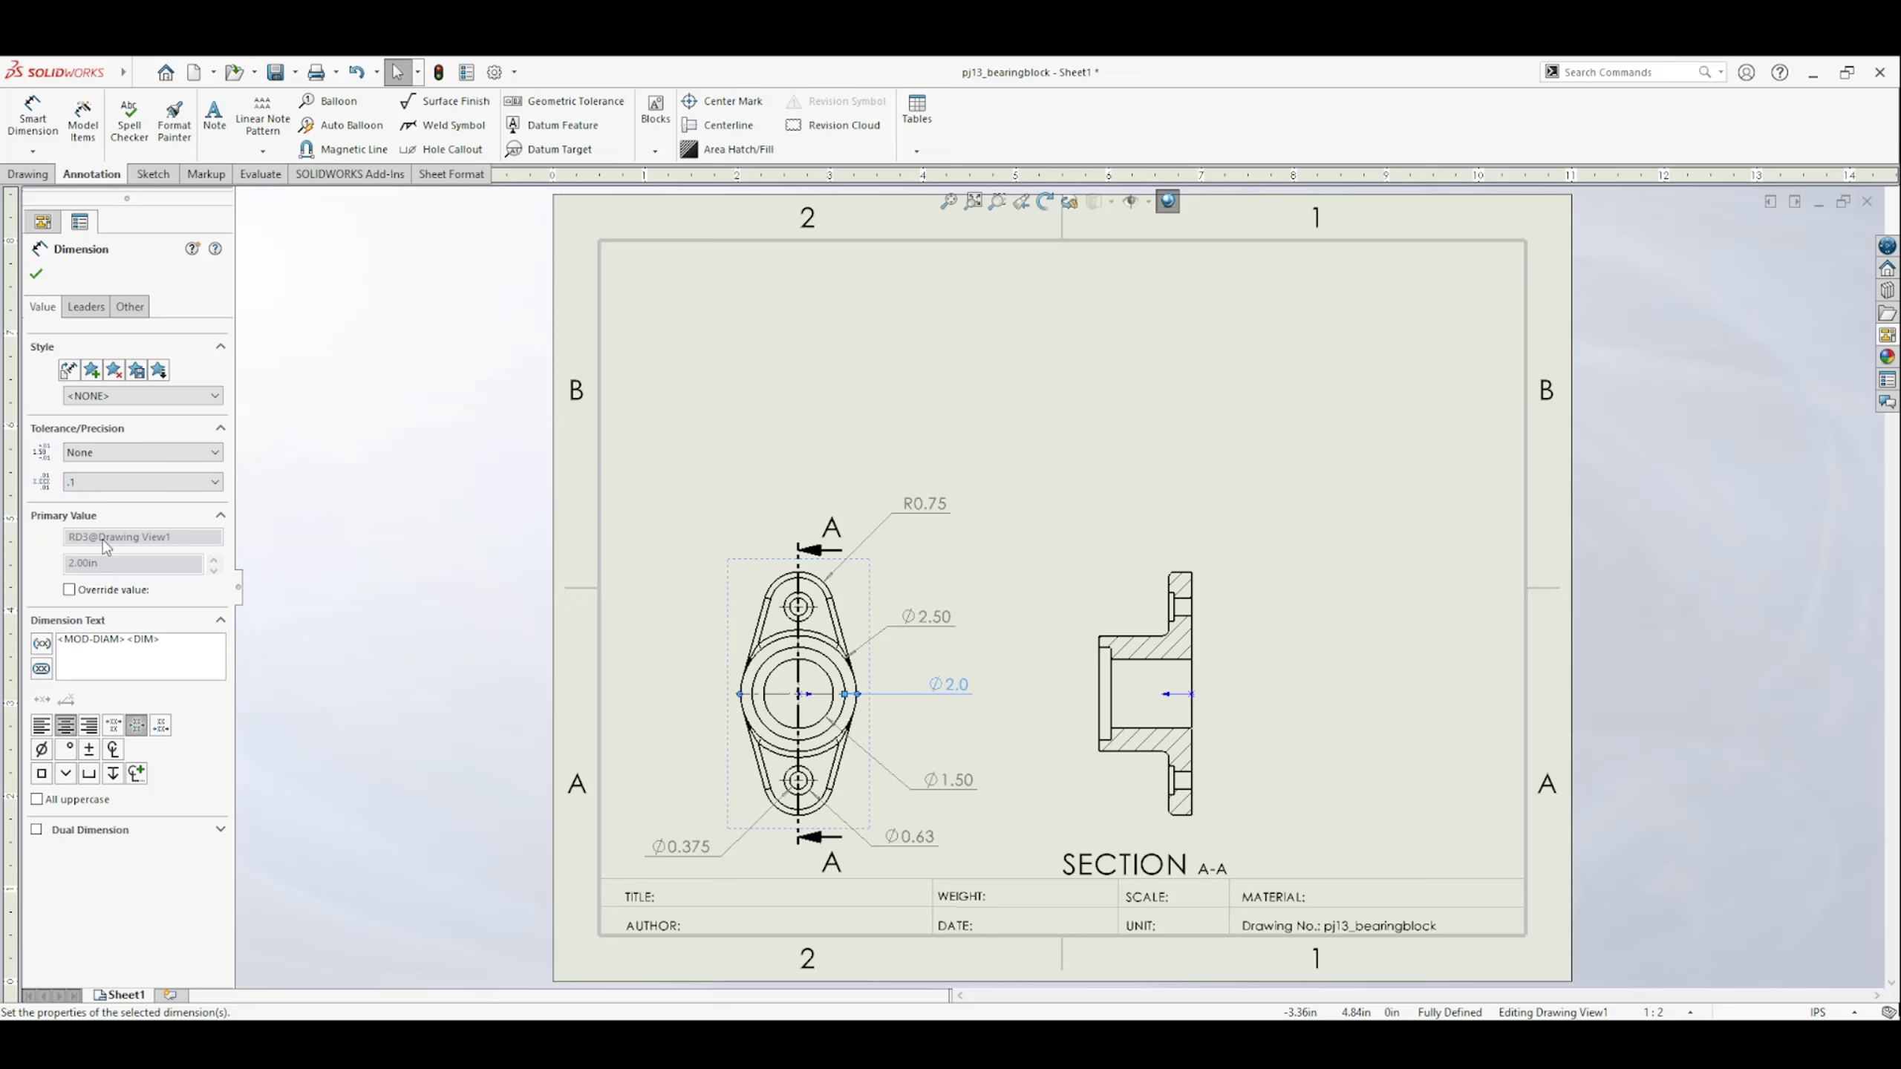
pyautogui.click(37, 271)
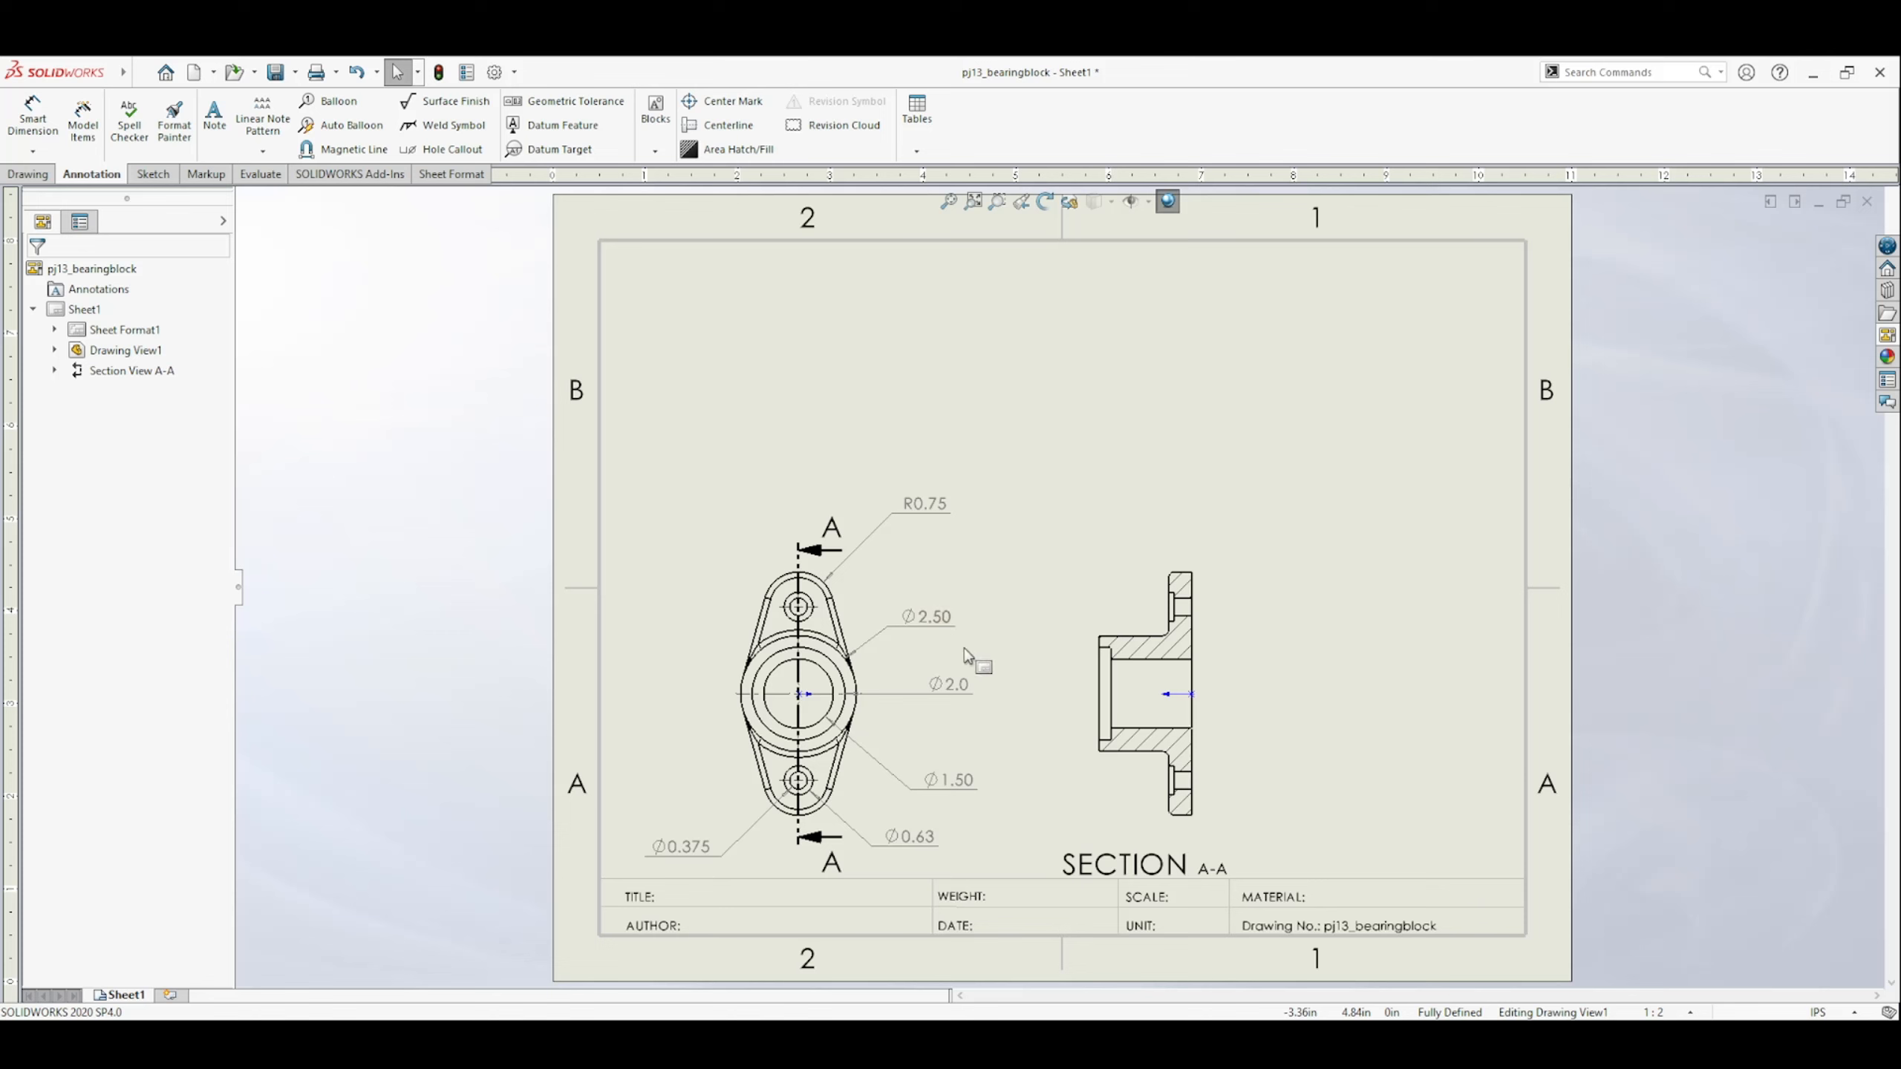
pyautogui.click(928, 617)
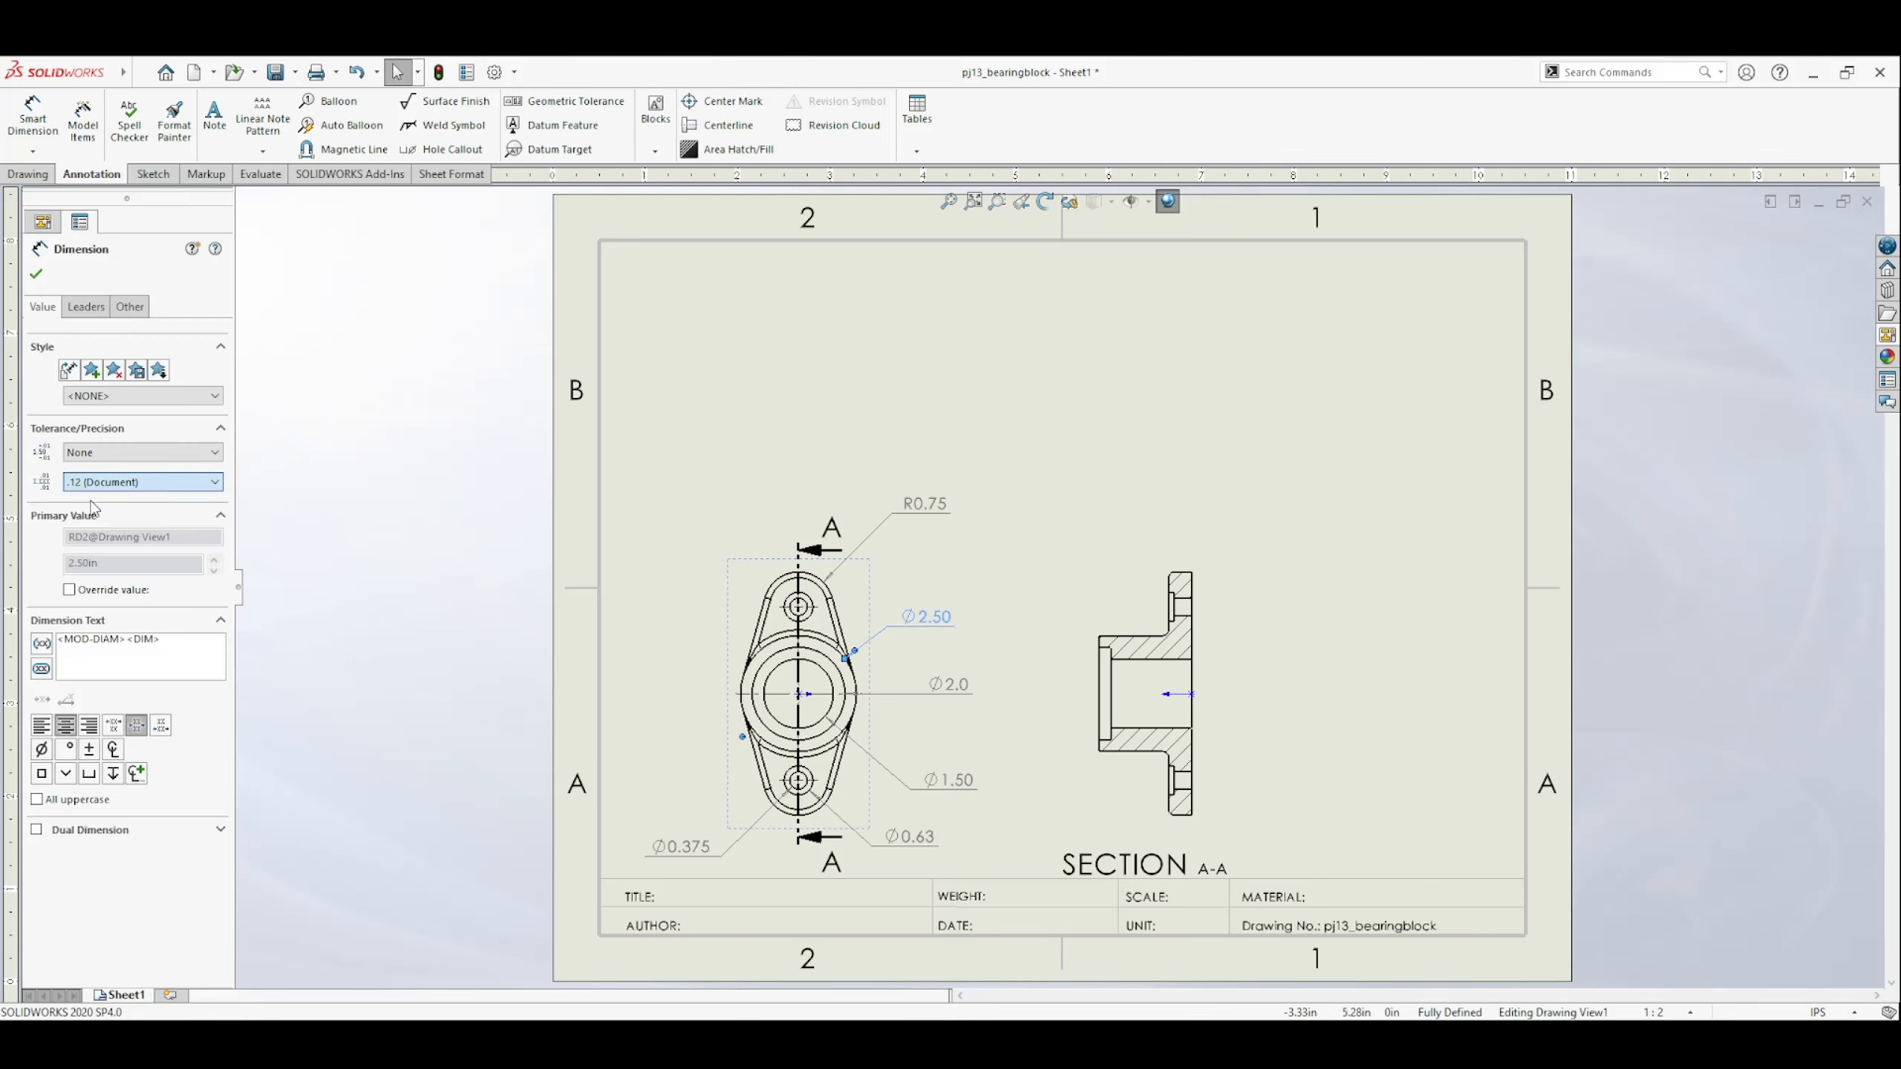
pyautogui.click(946, 780)
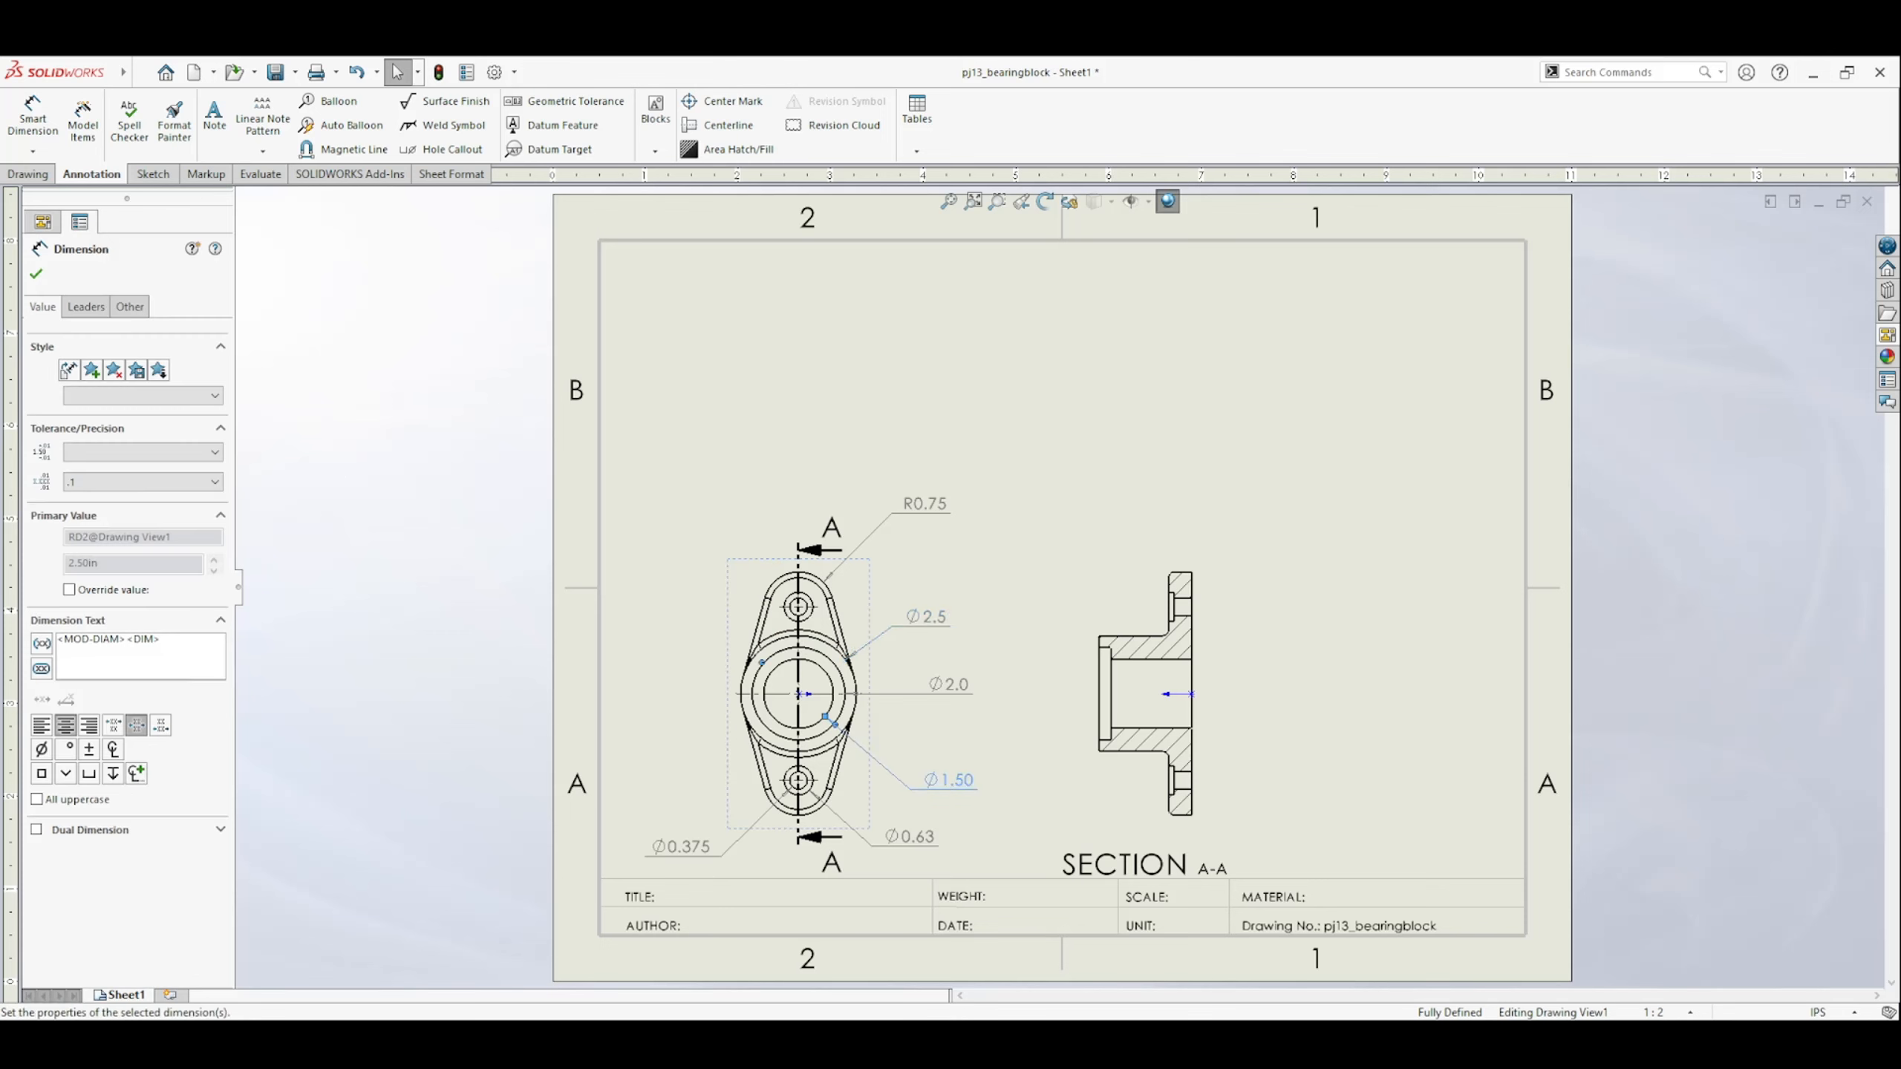
pyautogui.click(107, 509)
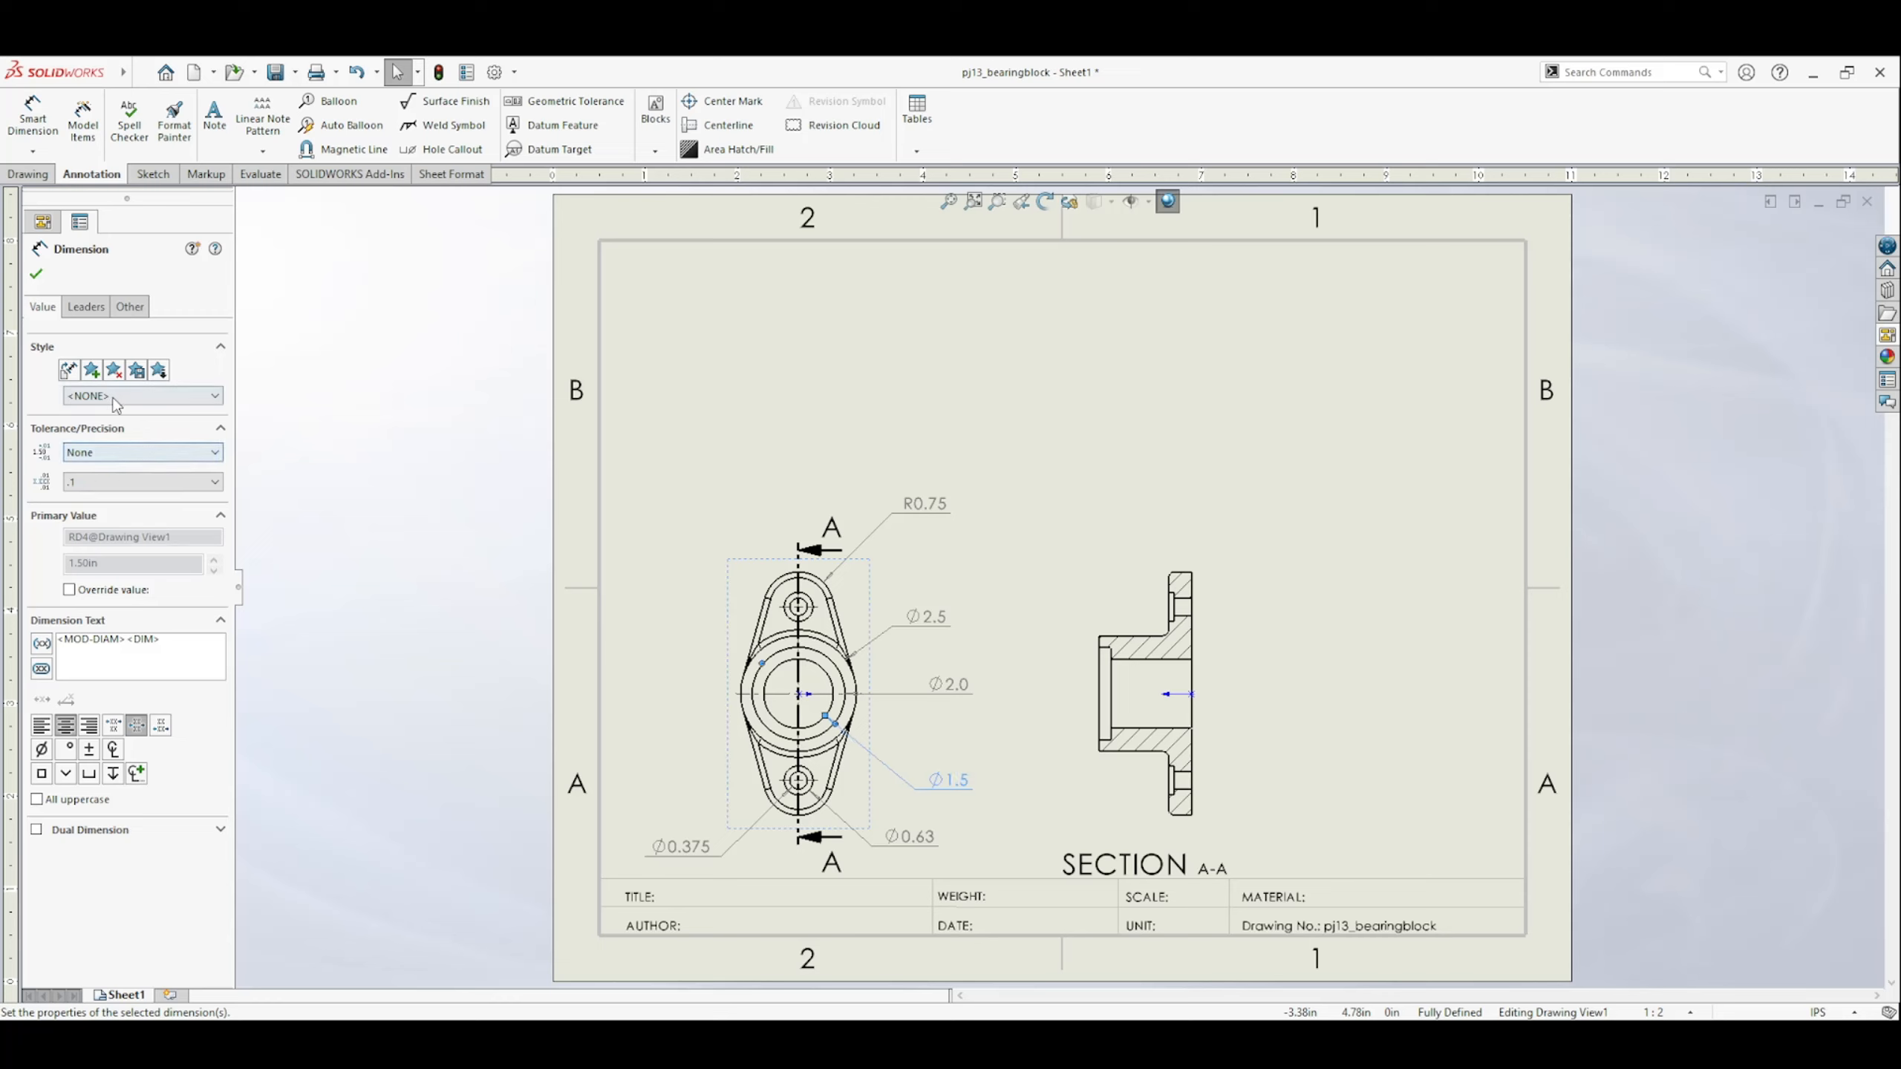
# Set the precision of the lower counterbore's diameter dimension to three decimal places (.123).
pyautogui.click(910, 836)
pyautogui.click(100, 532)
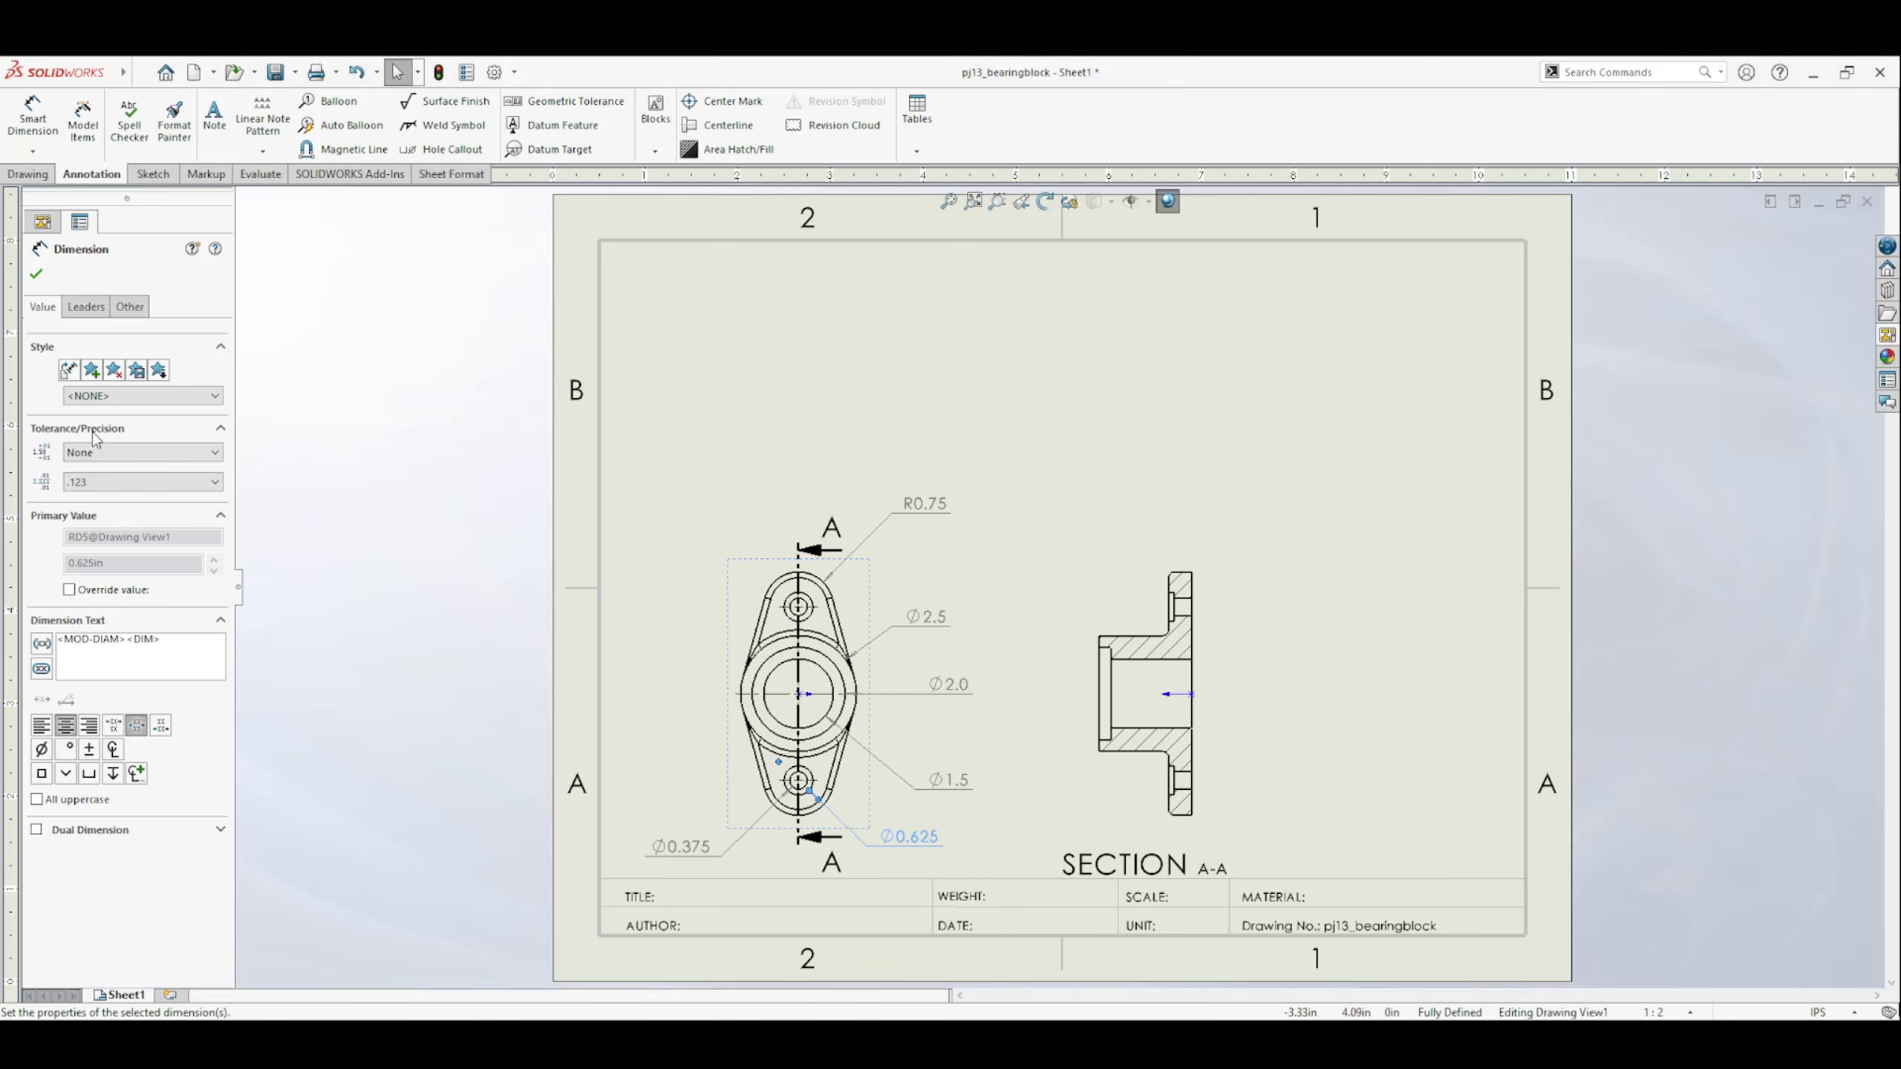
pyautogui.click(35, 279)
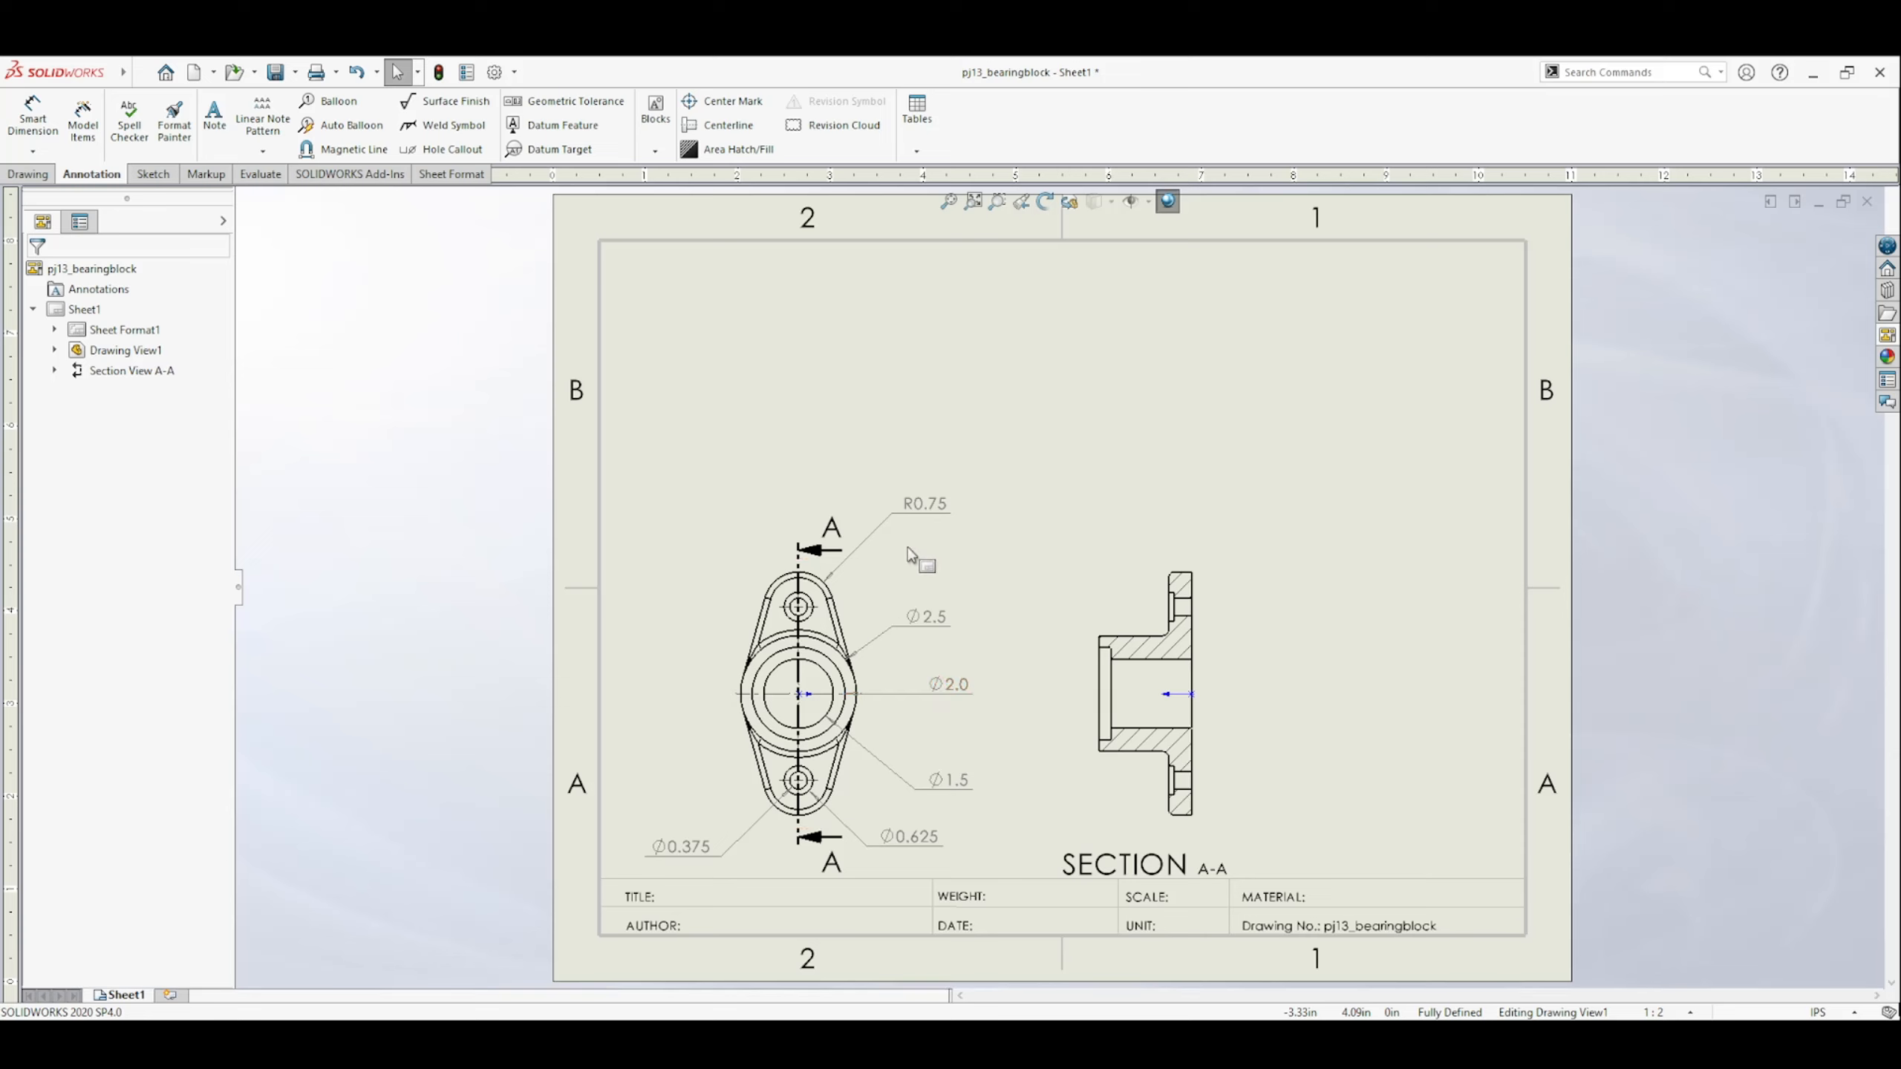
# Dimension the overall width of section view A-A from hub face to flange back, placing it above the view.
pyautogui.click(33, 116)
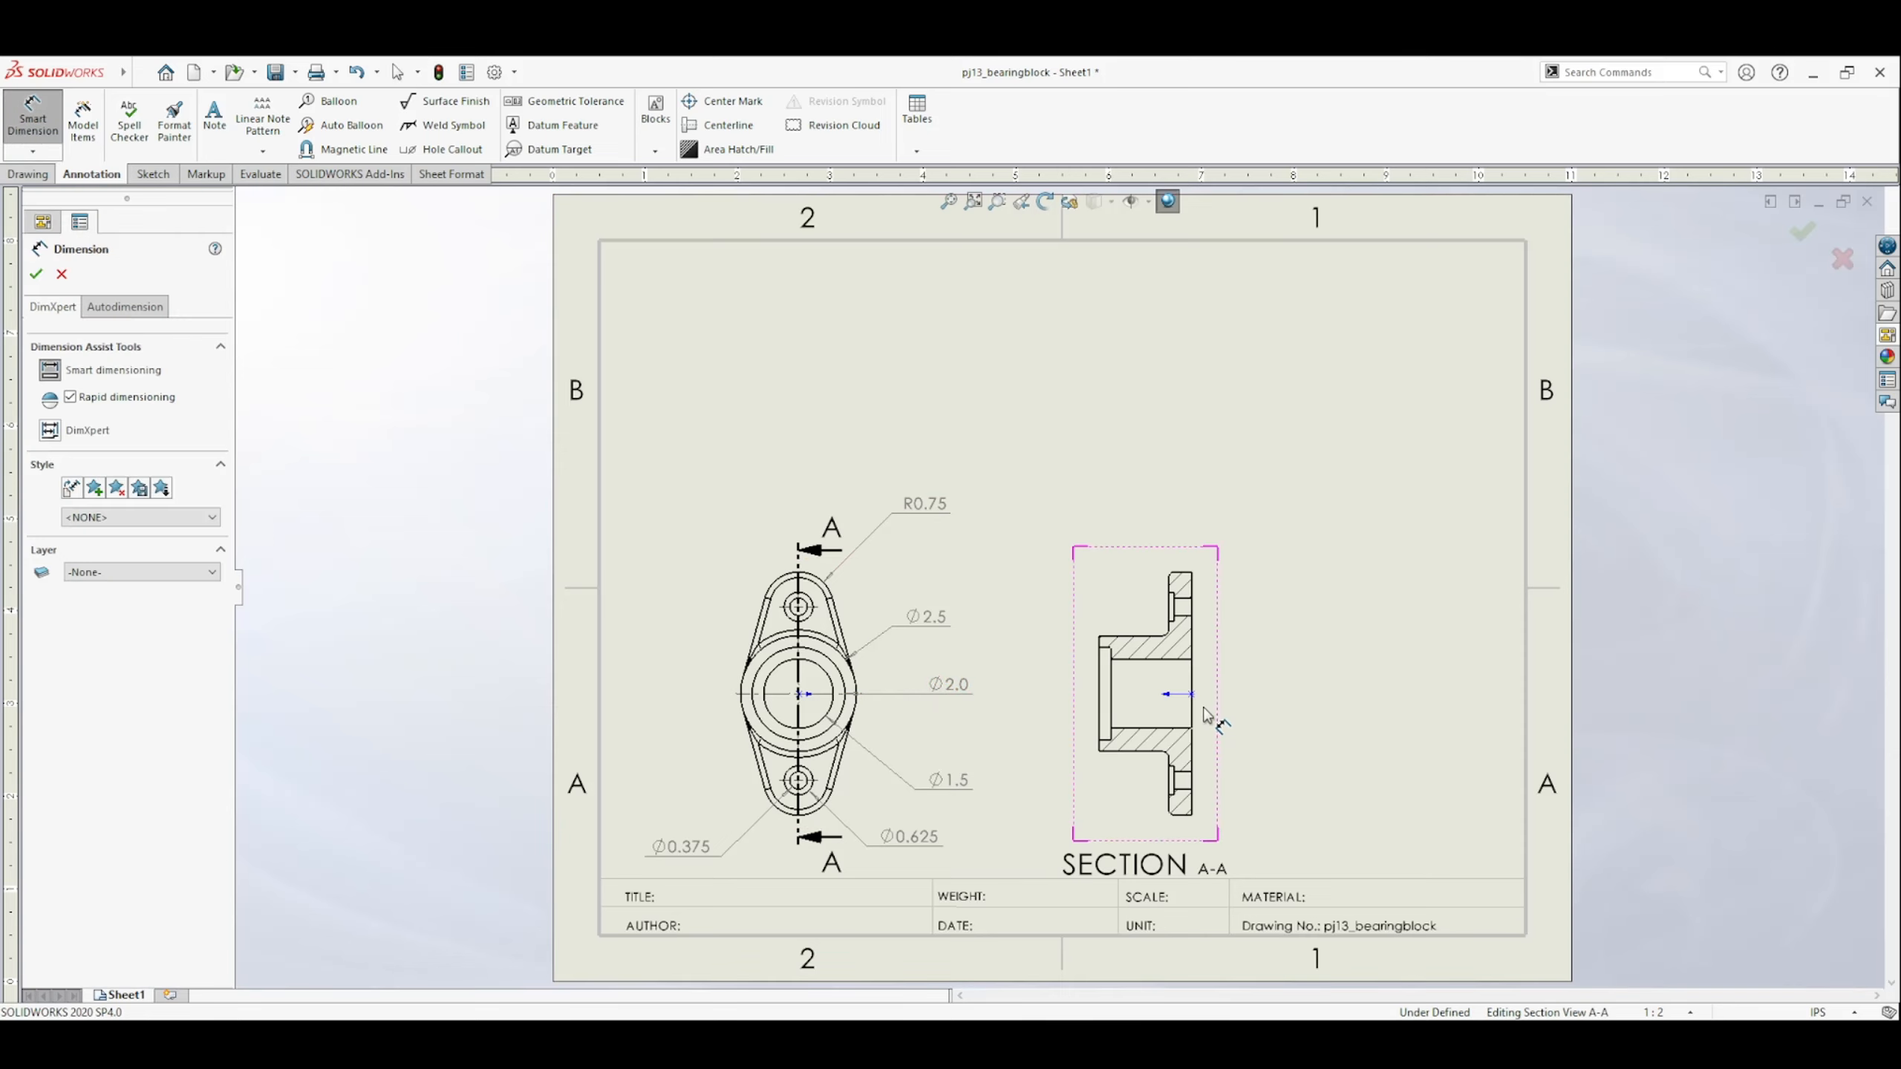
pyautogui.click(1102, 693)
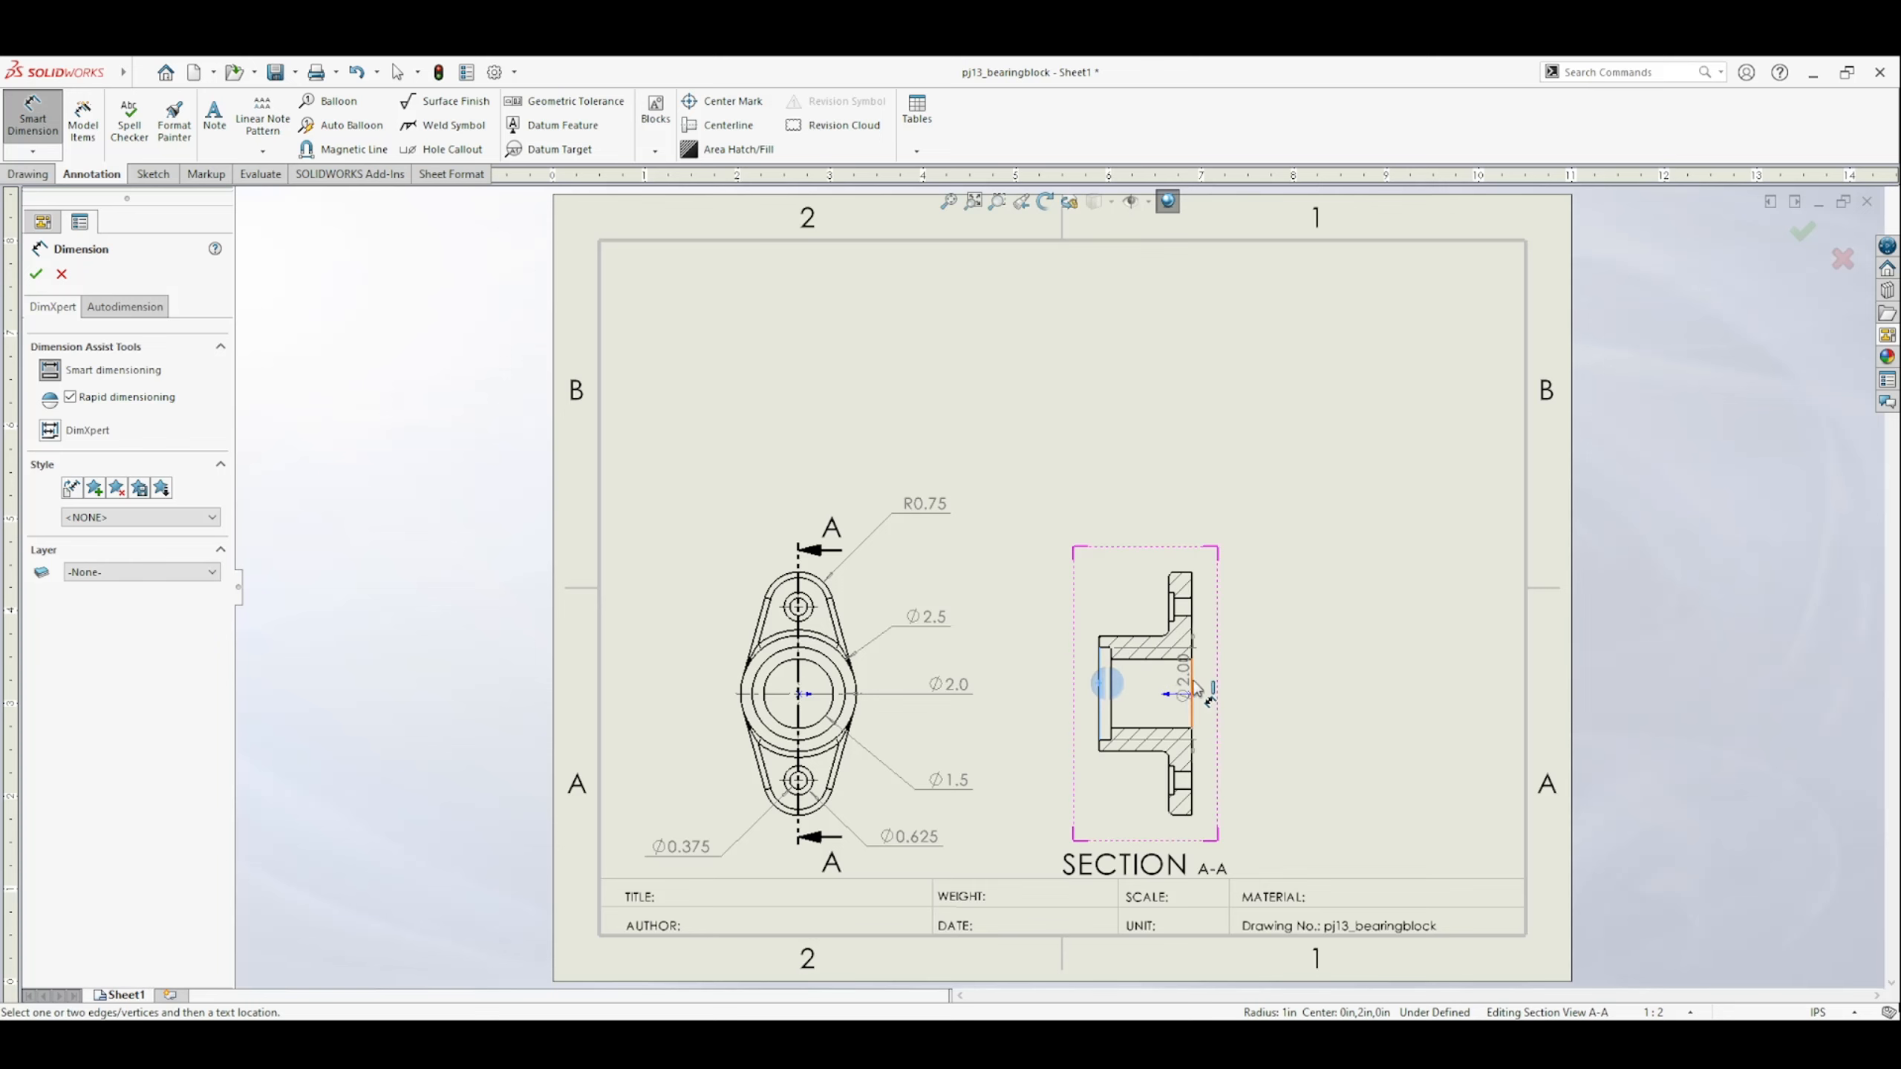
pyautogui.click(1193, 685)
pyautogui.click(1145, 532)
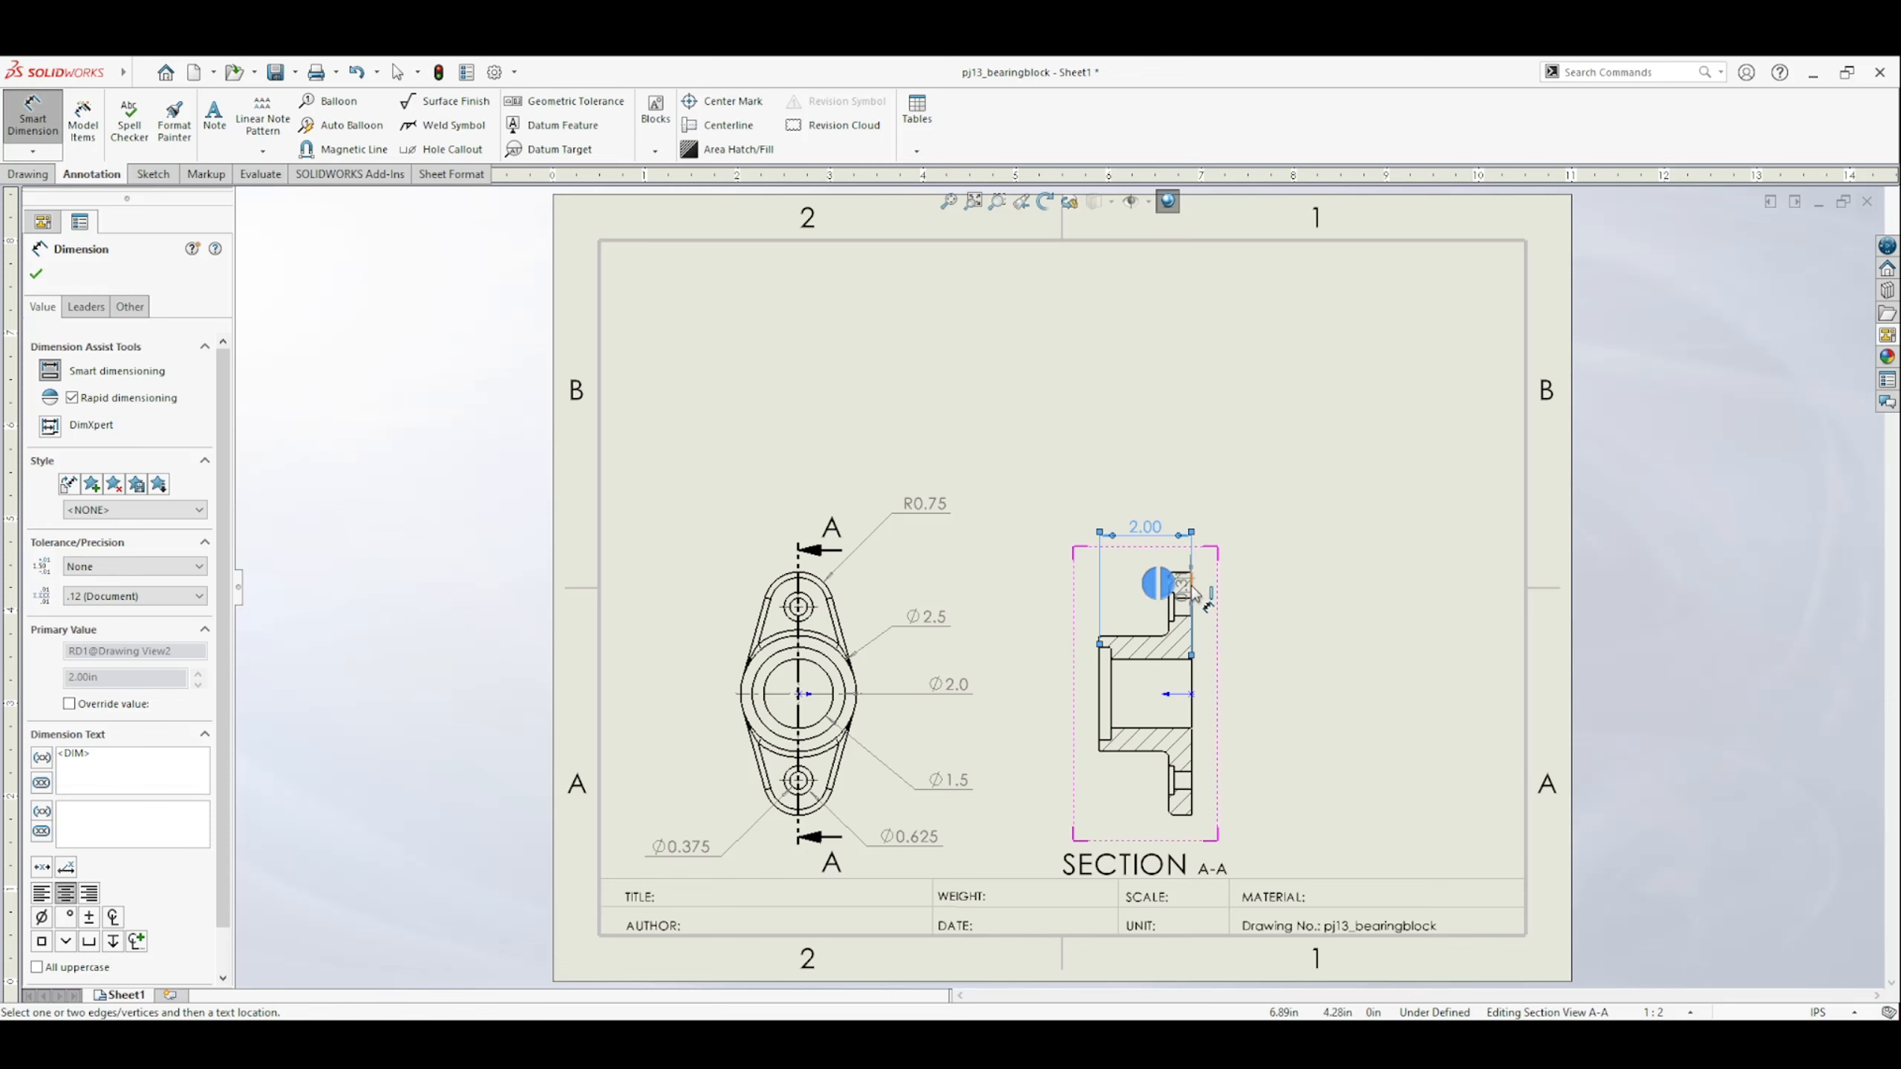
# Dimension the flange thickness above section view A-A and the hub's bore recess depth below the hub.
pyautogui.click(1189, 595)
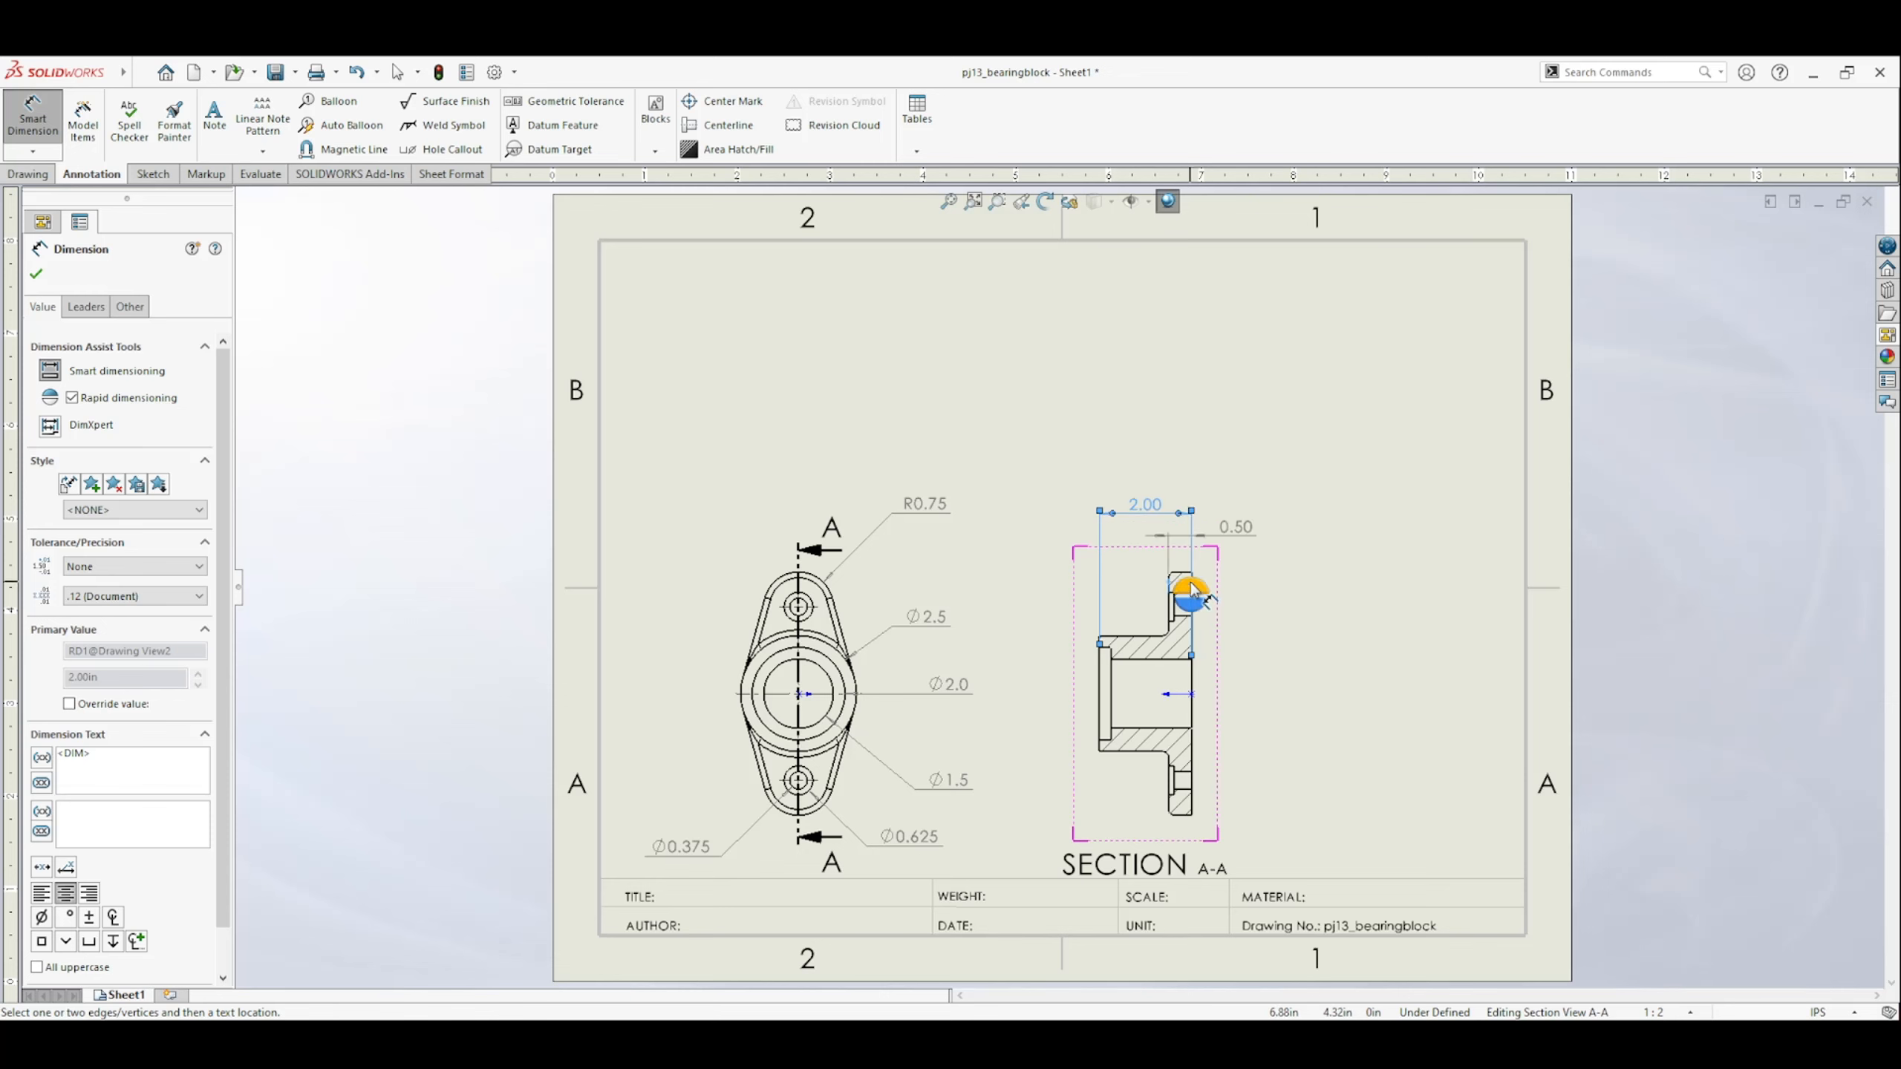
pyautogui.click(1237, 553)
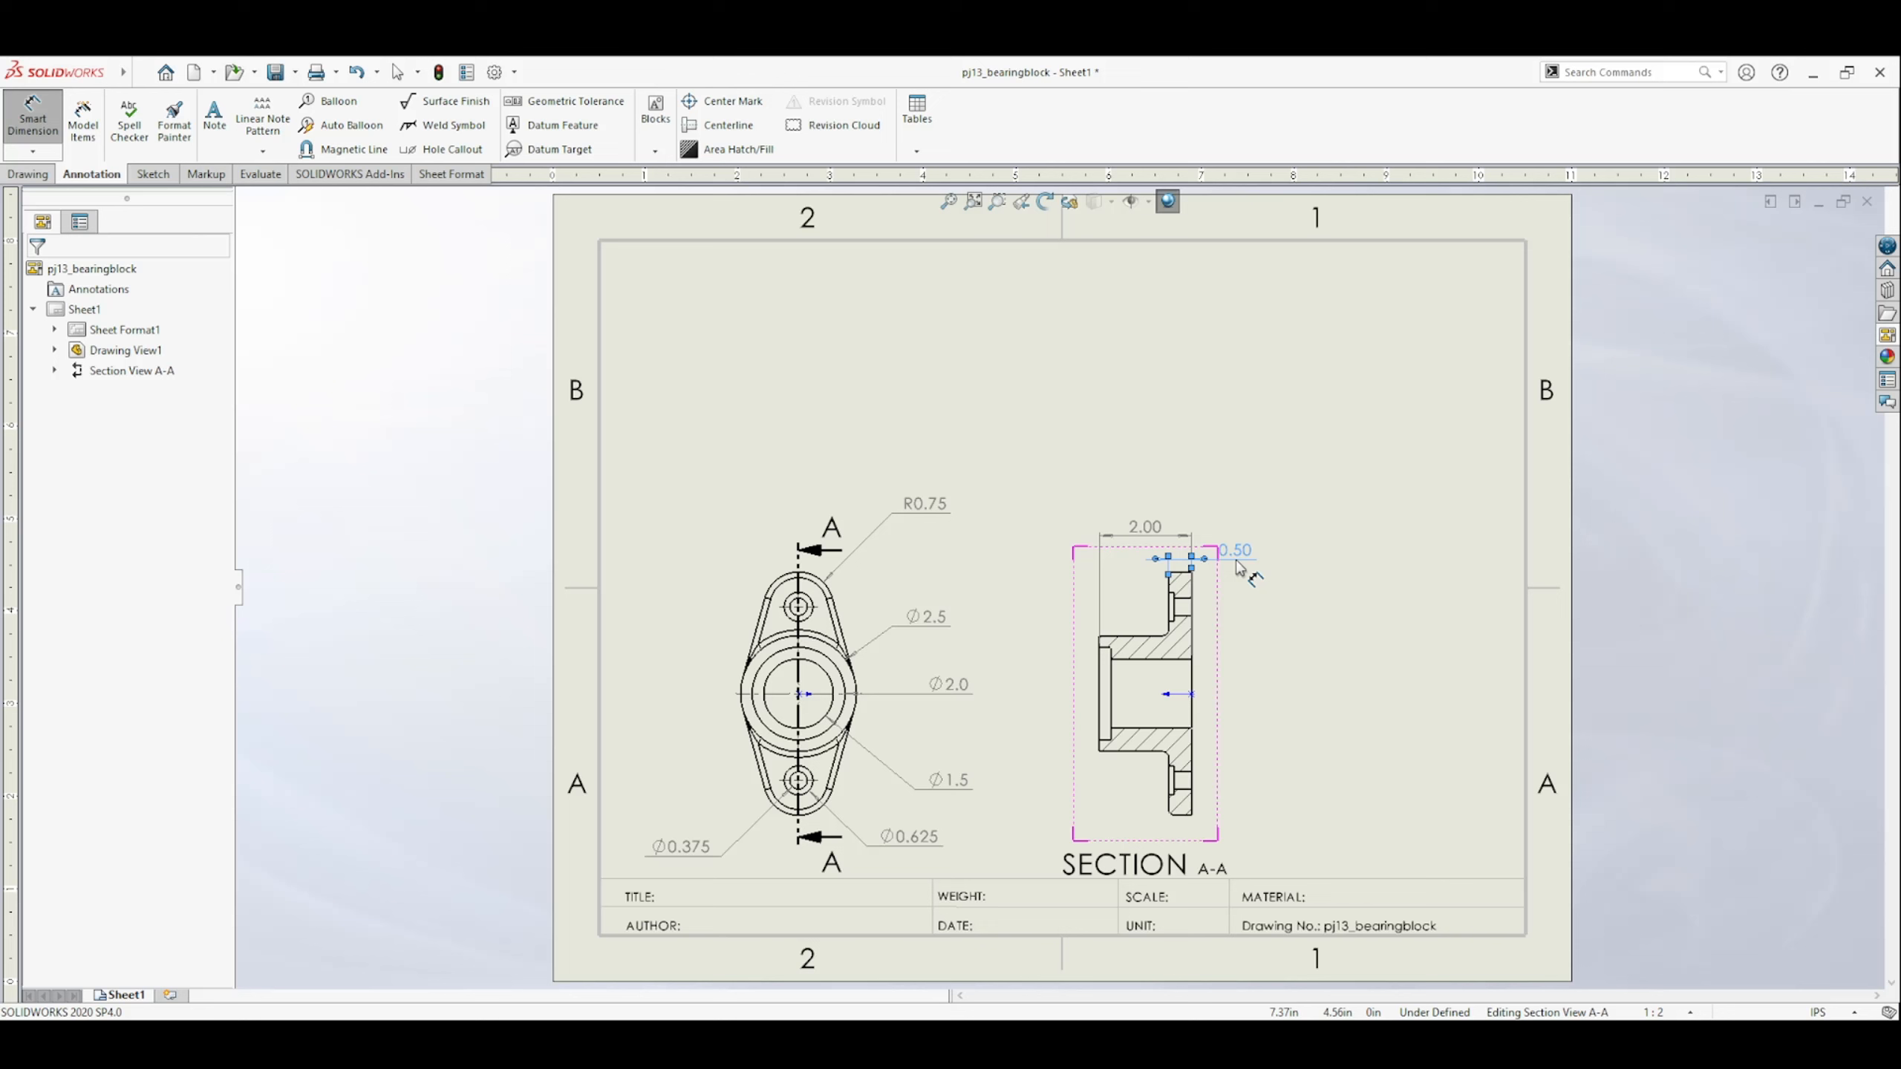
pyautogui.click(1111, 678)
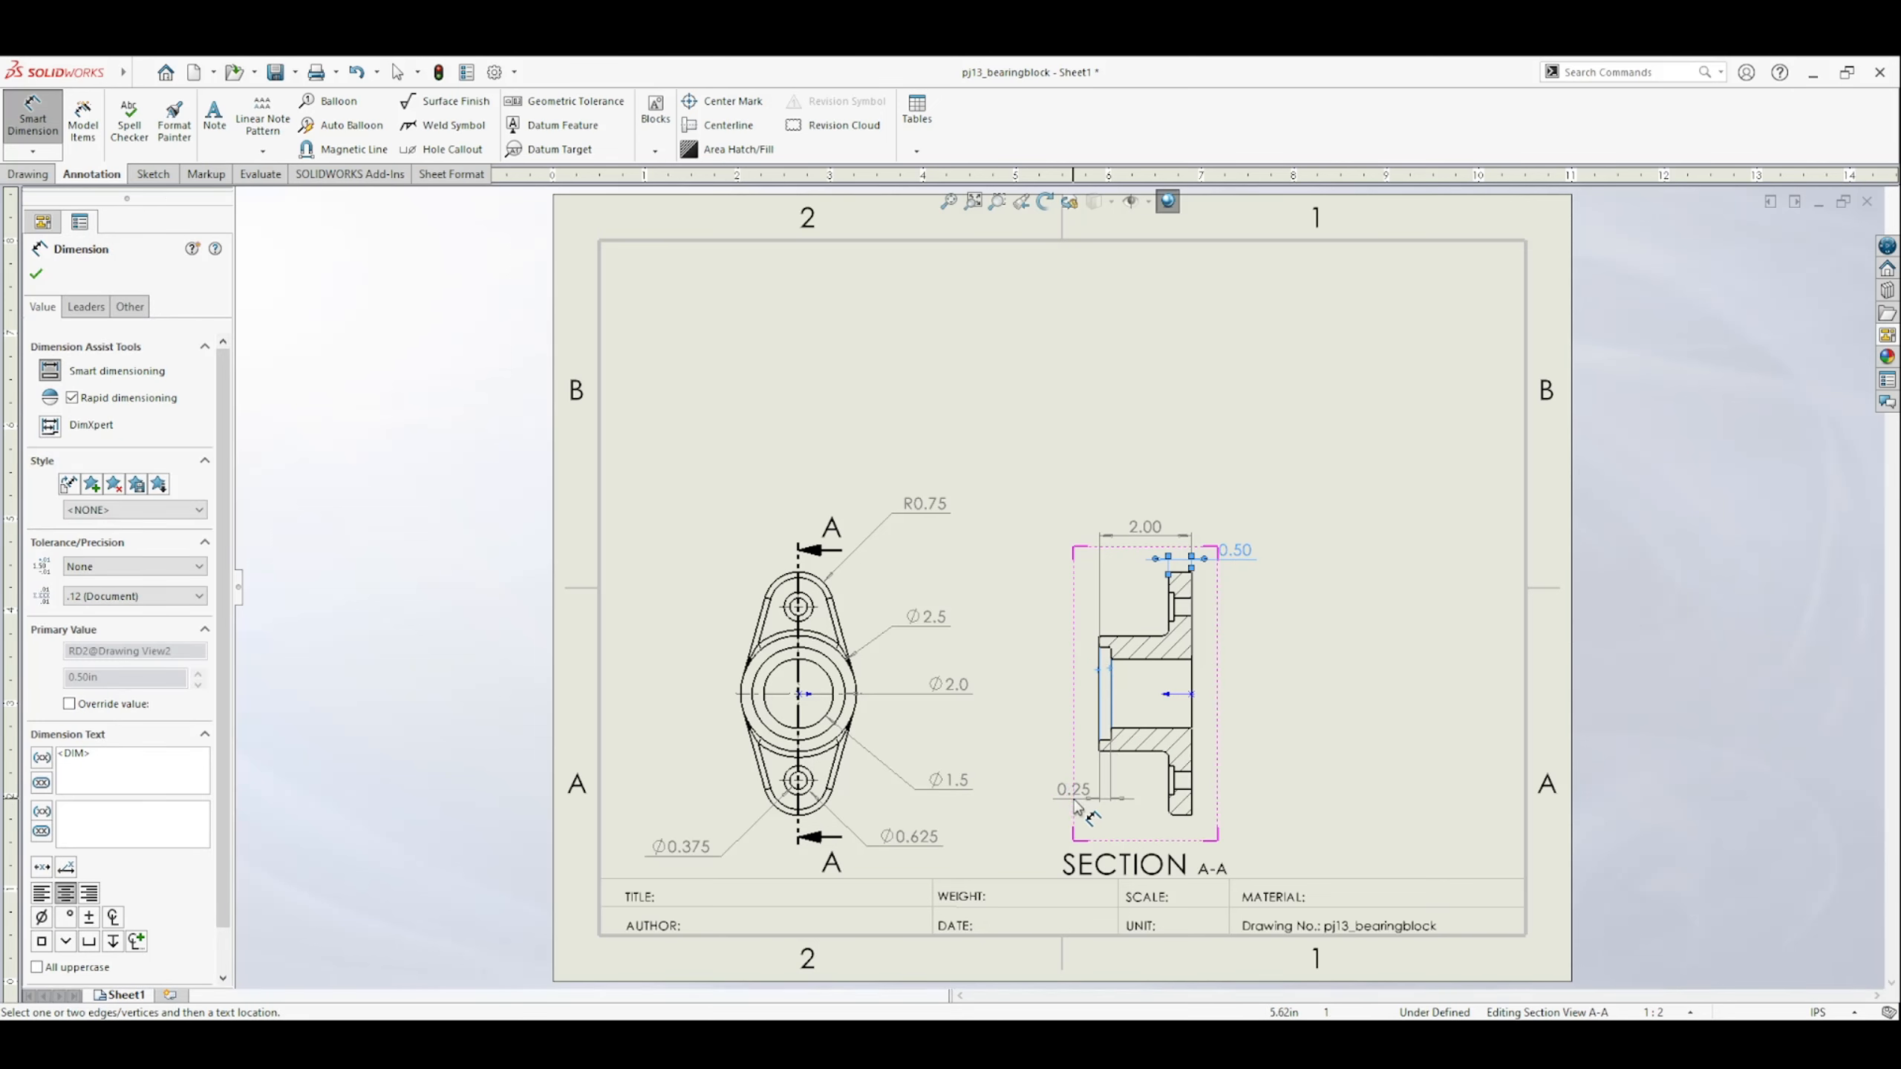
pyautogui.click(1063, 782)
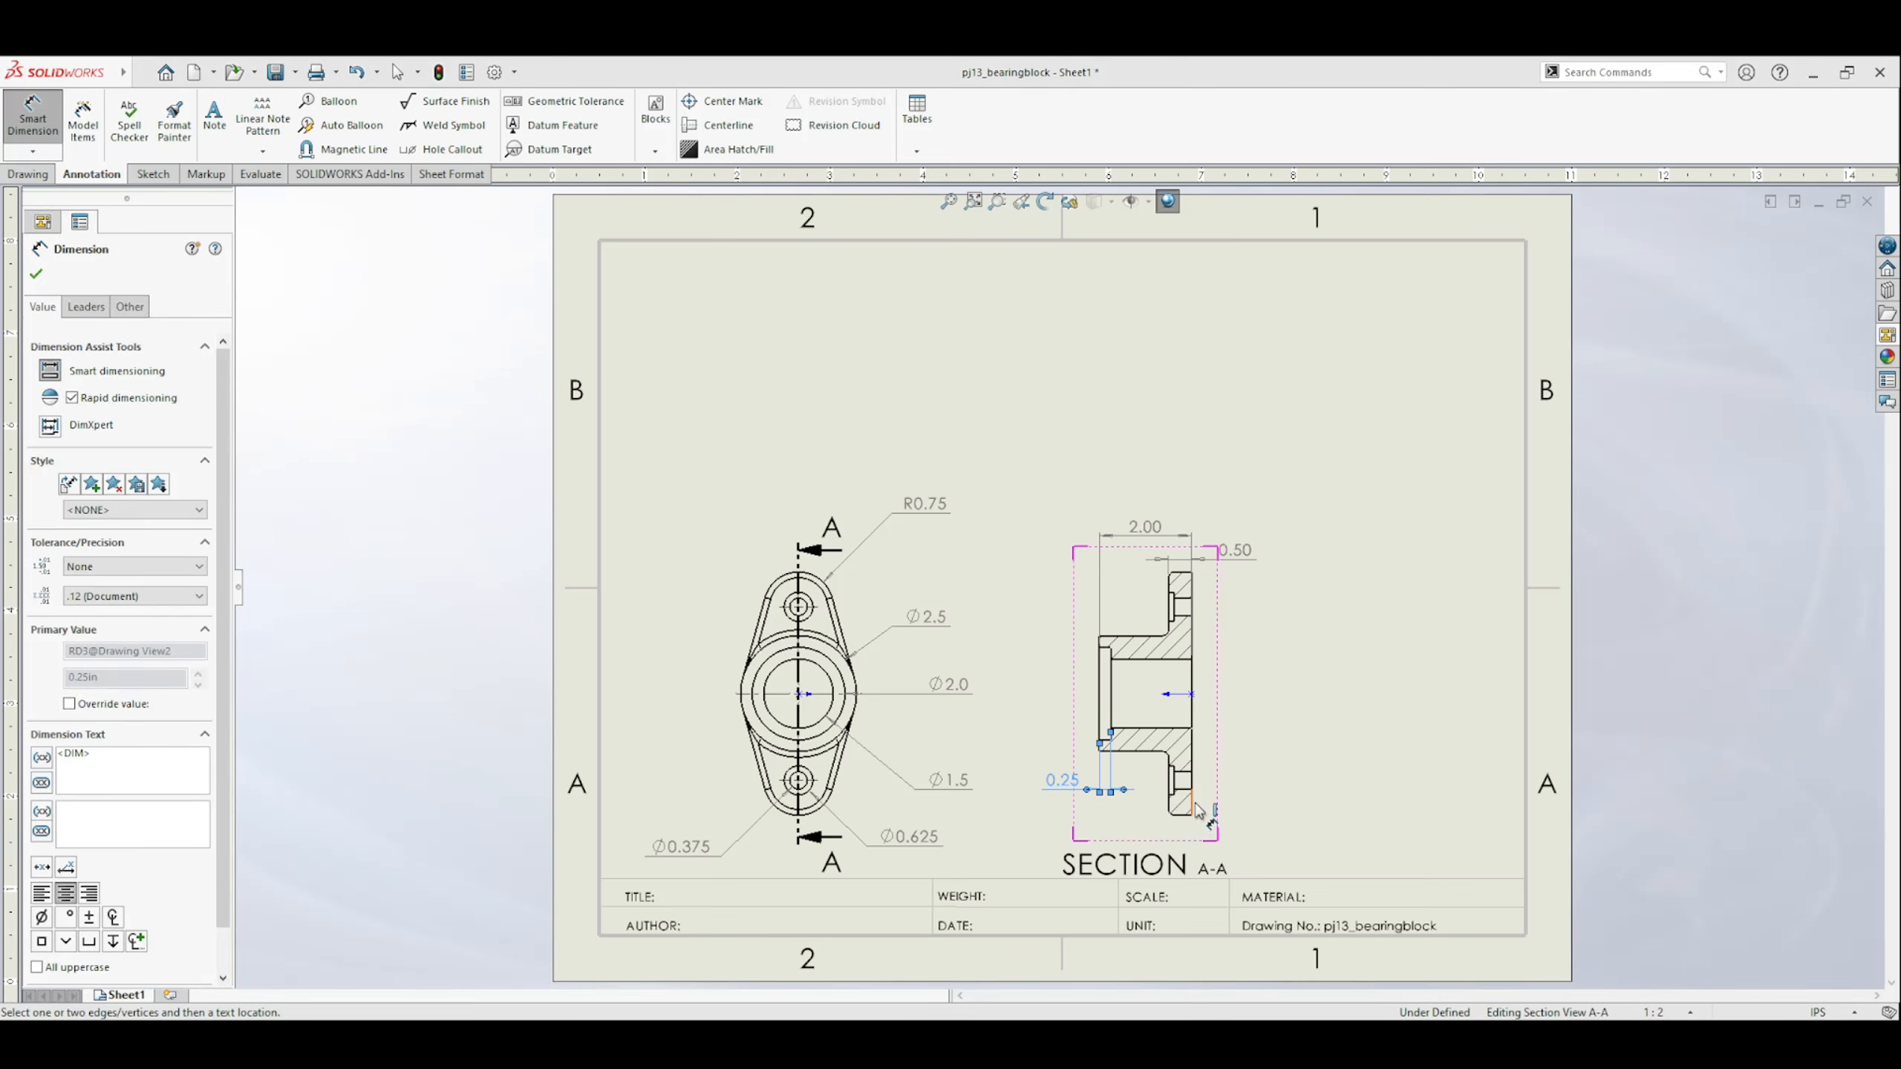
pyautogui.click(1149, 784)
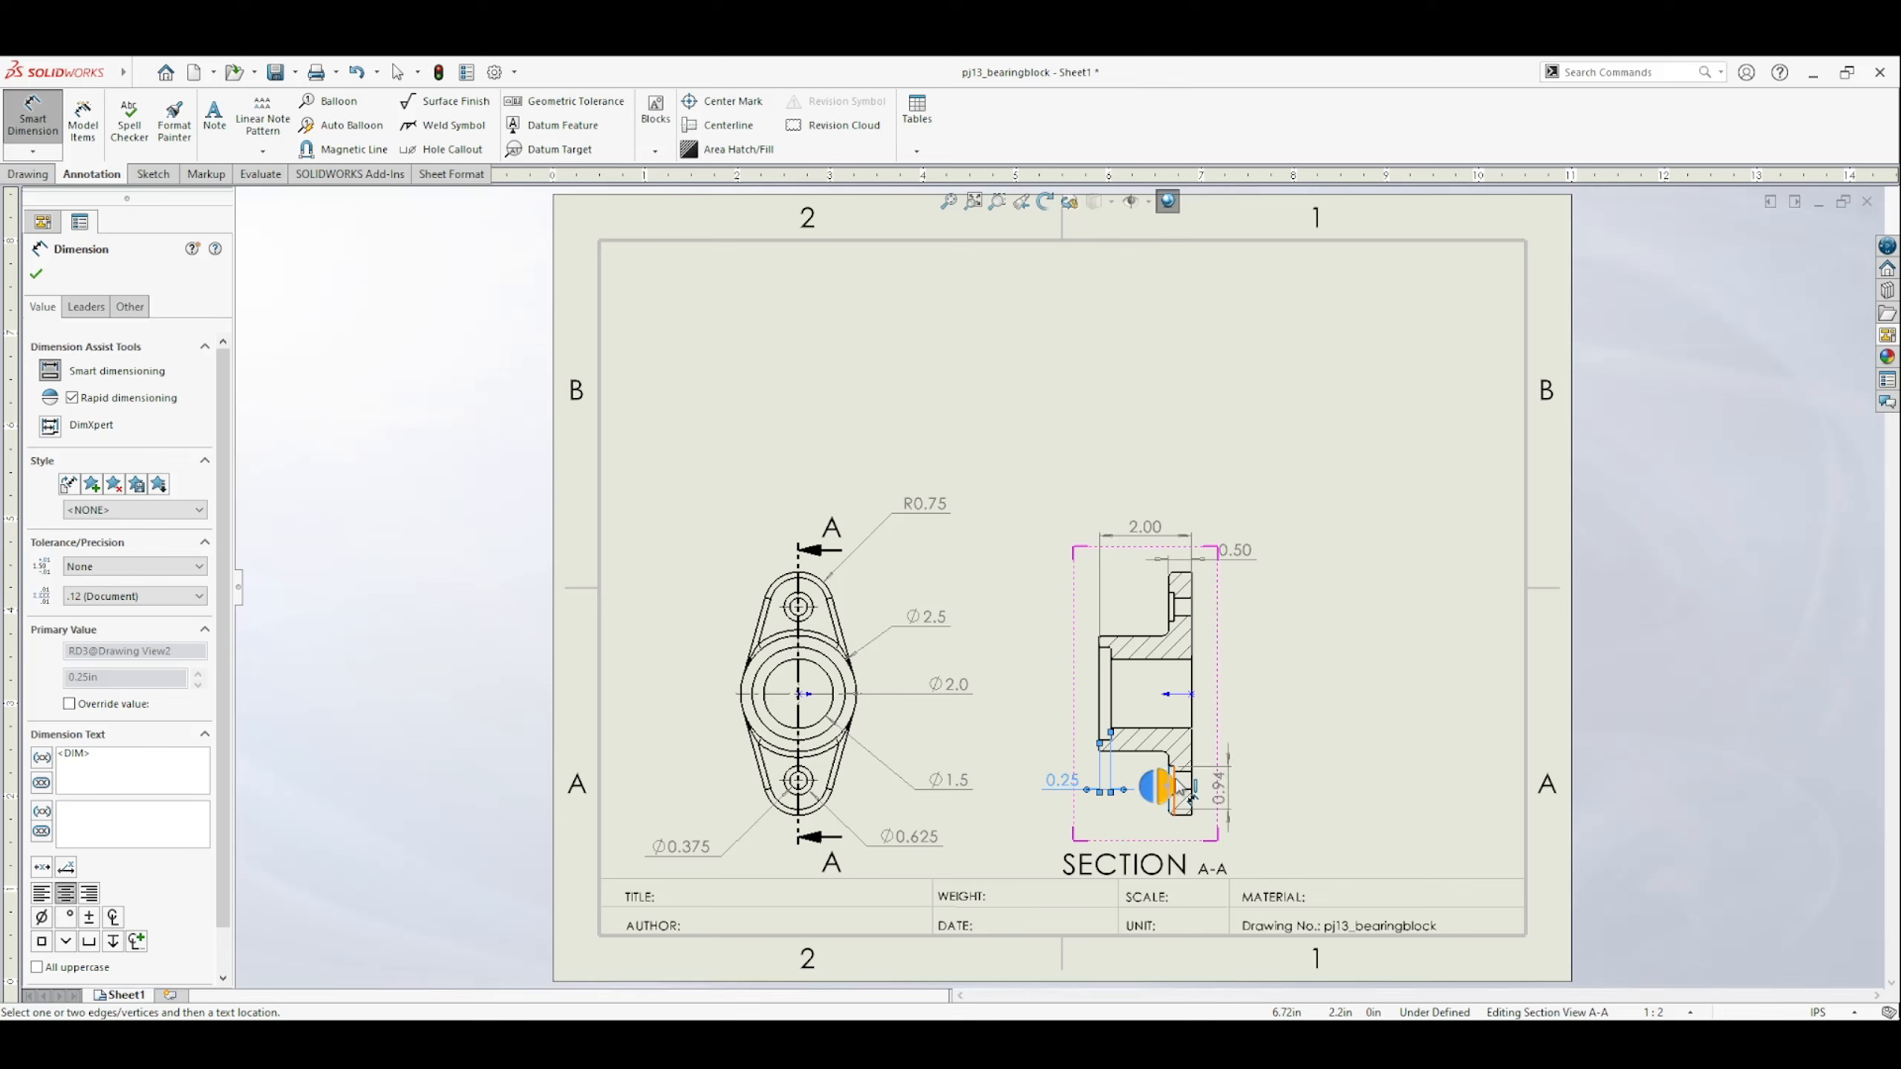
pyautogui.click(1181, 788)
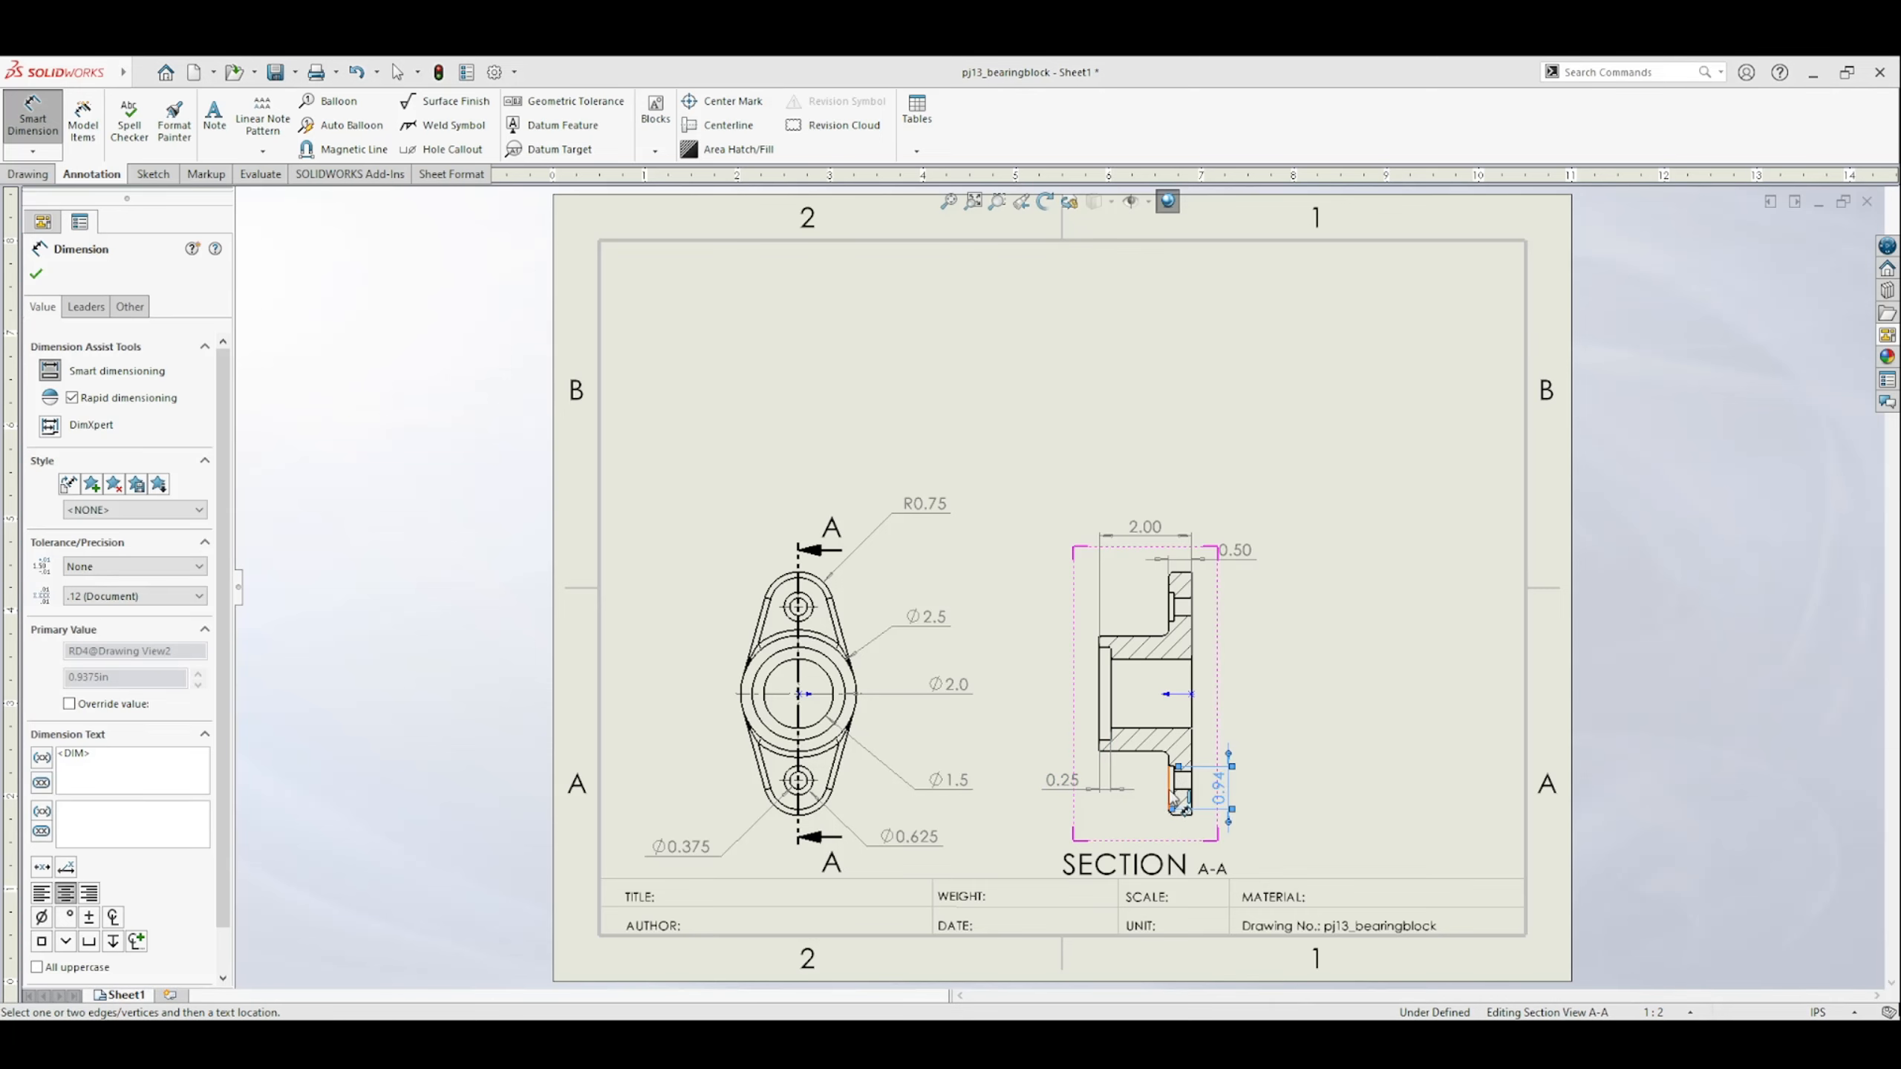
pyautogui.press('Escape')
pyautogui.click(1220, 786)
pyautogui.press('Delete')
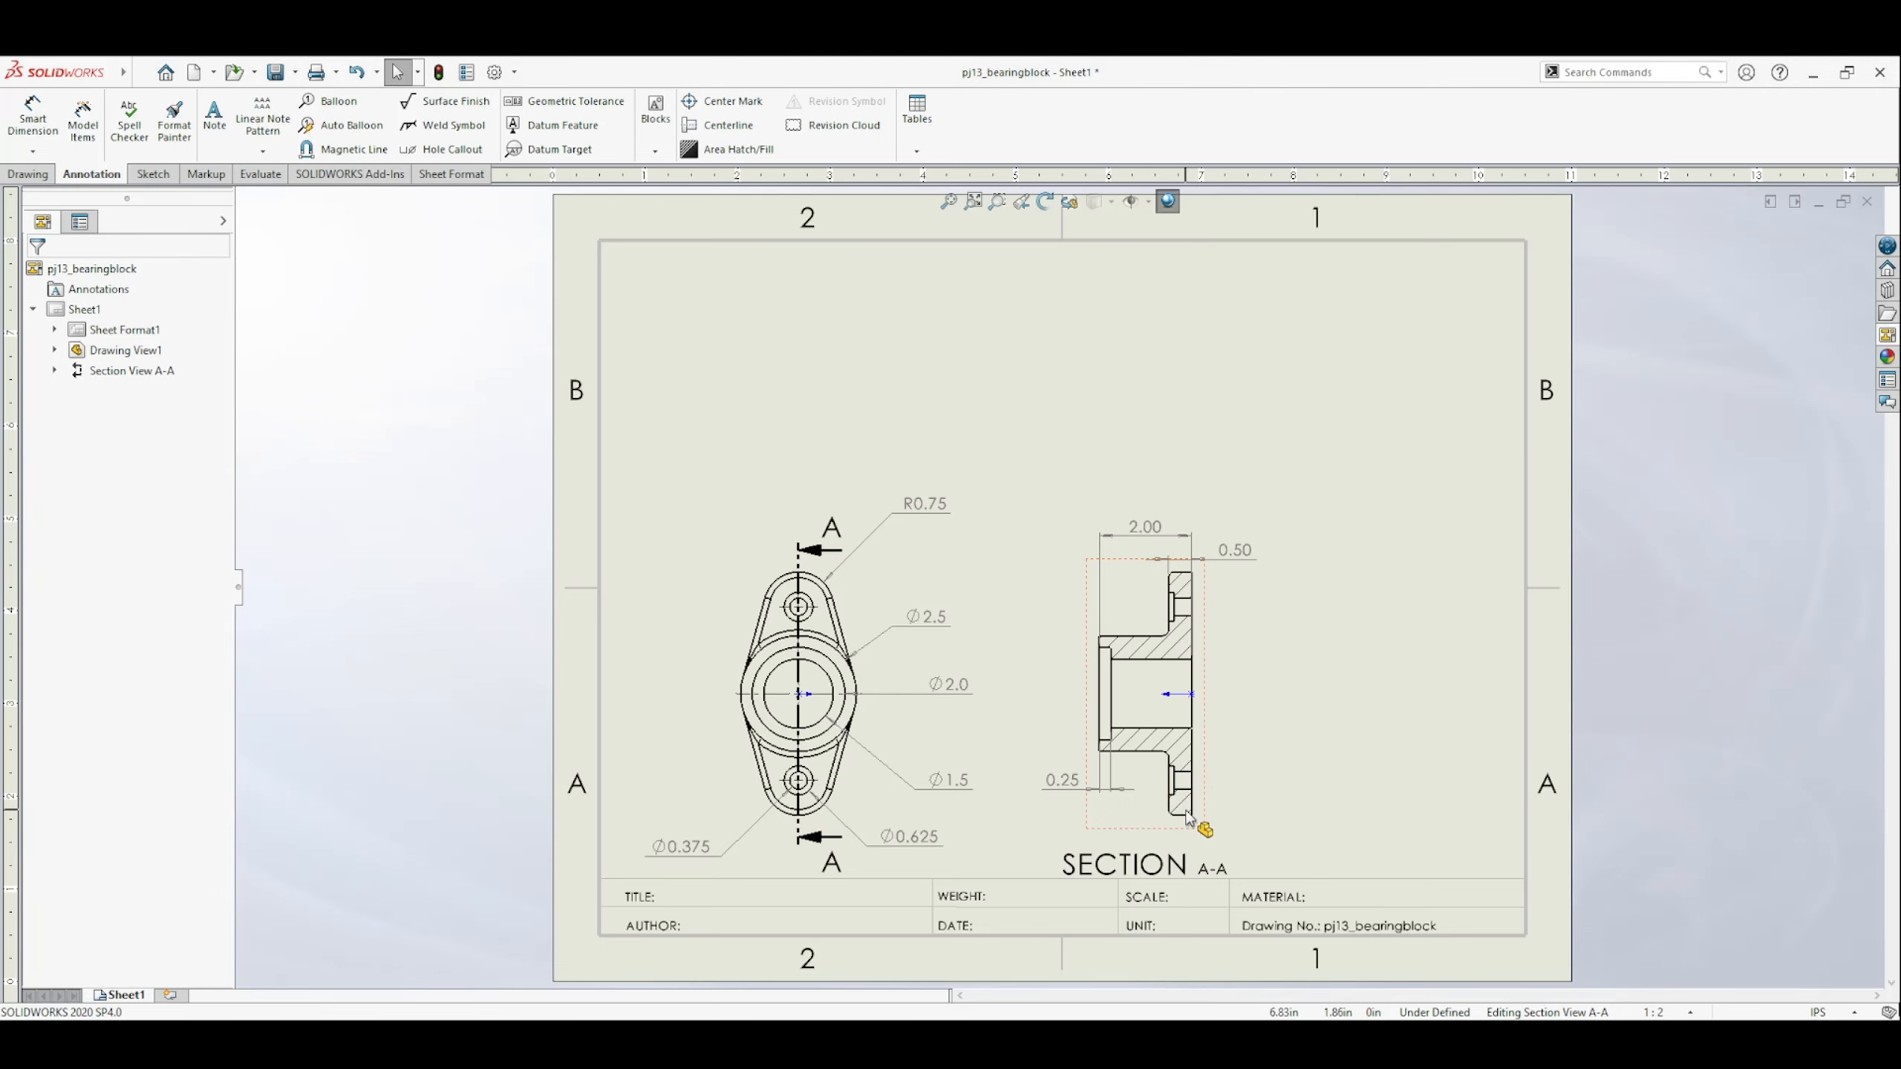
# Dimension the lower flange hole's counterbore depth in section view A-A and set its precision to three decimal places (.123).
pyautogui.scroll(-2, 1202, 836)
pyautogui.scroll(-2, 1164, 788)
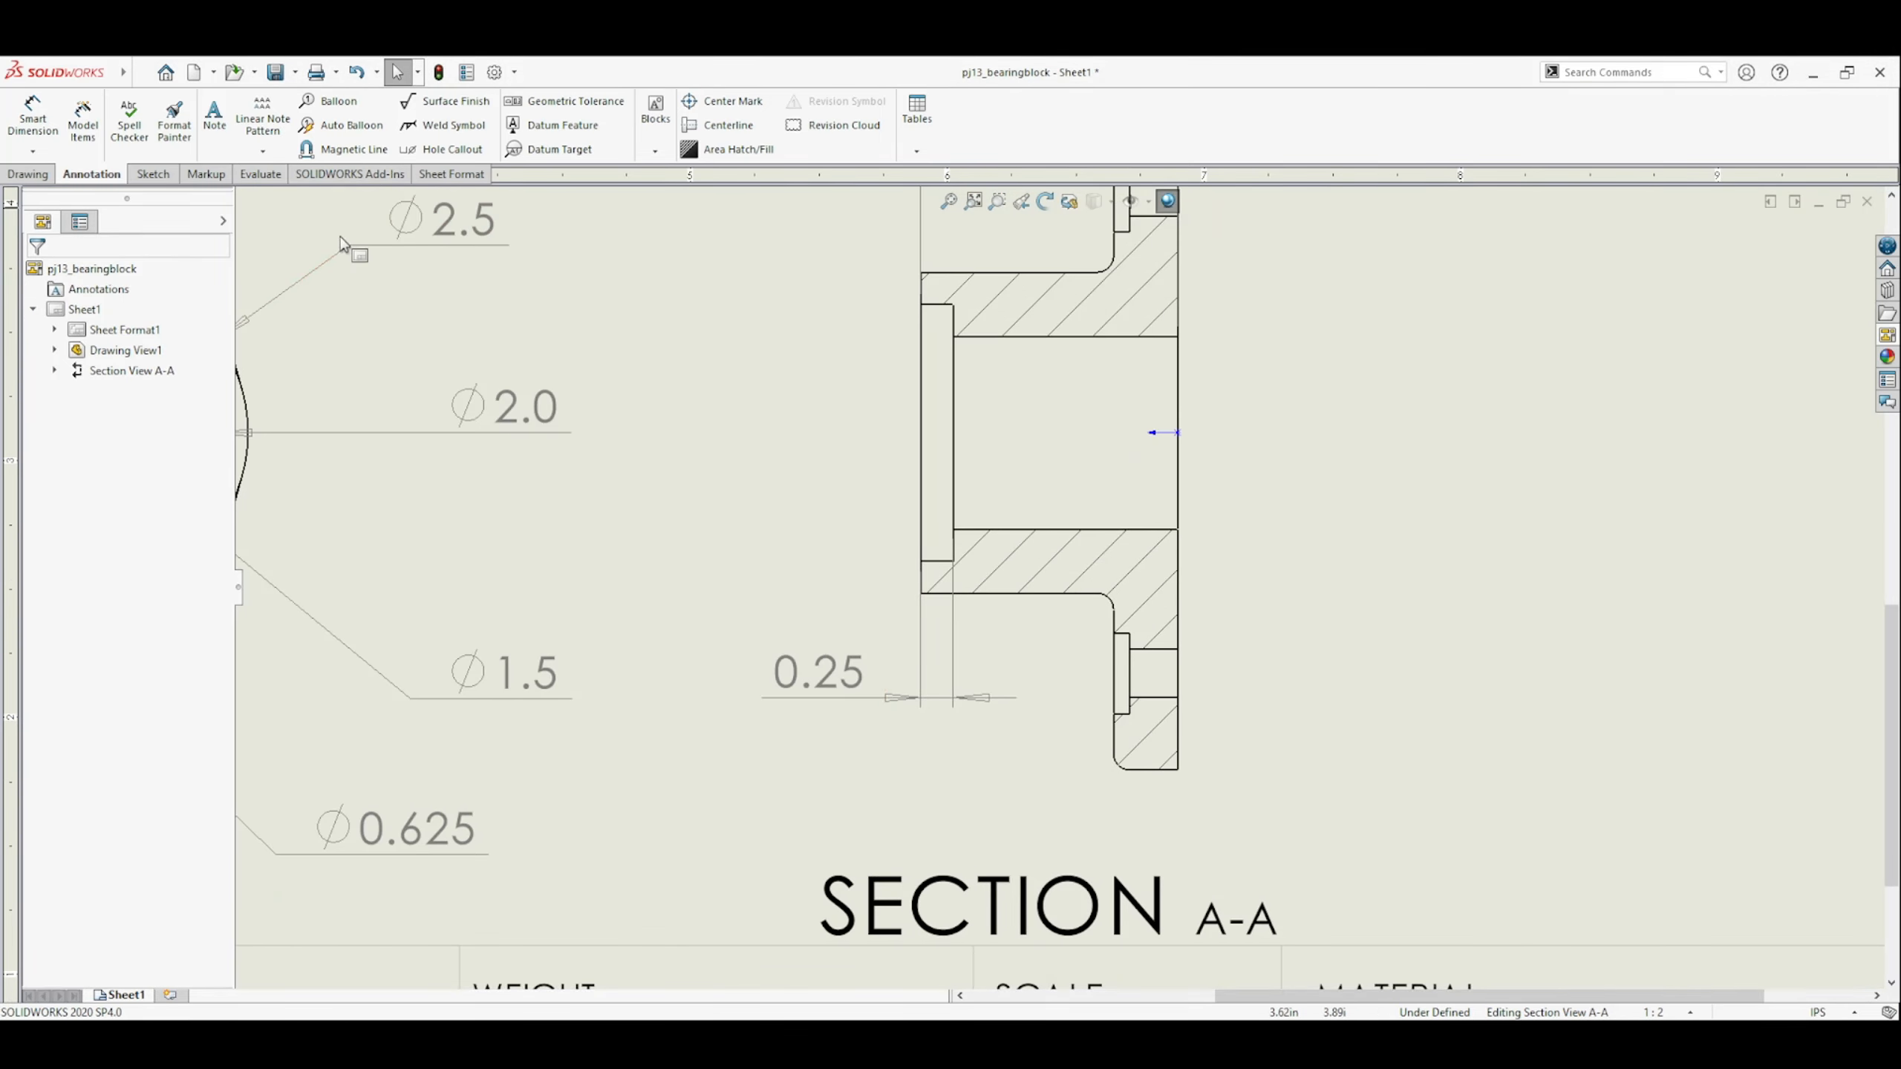
pyautogui.click(32, 116)
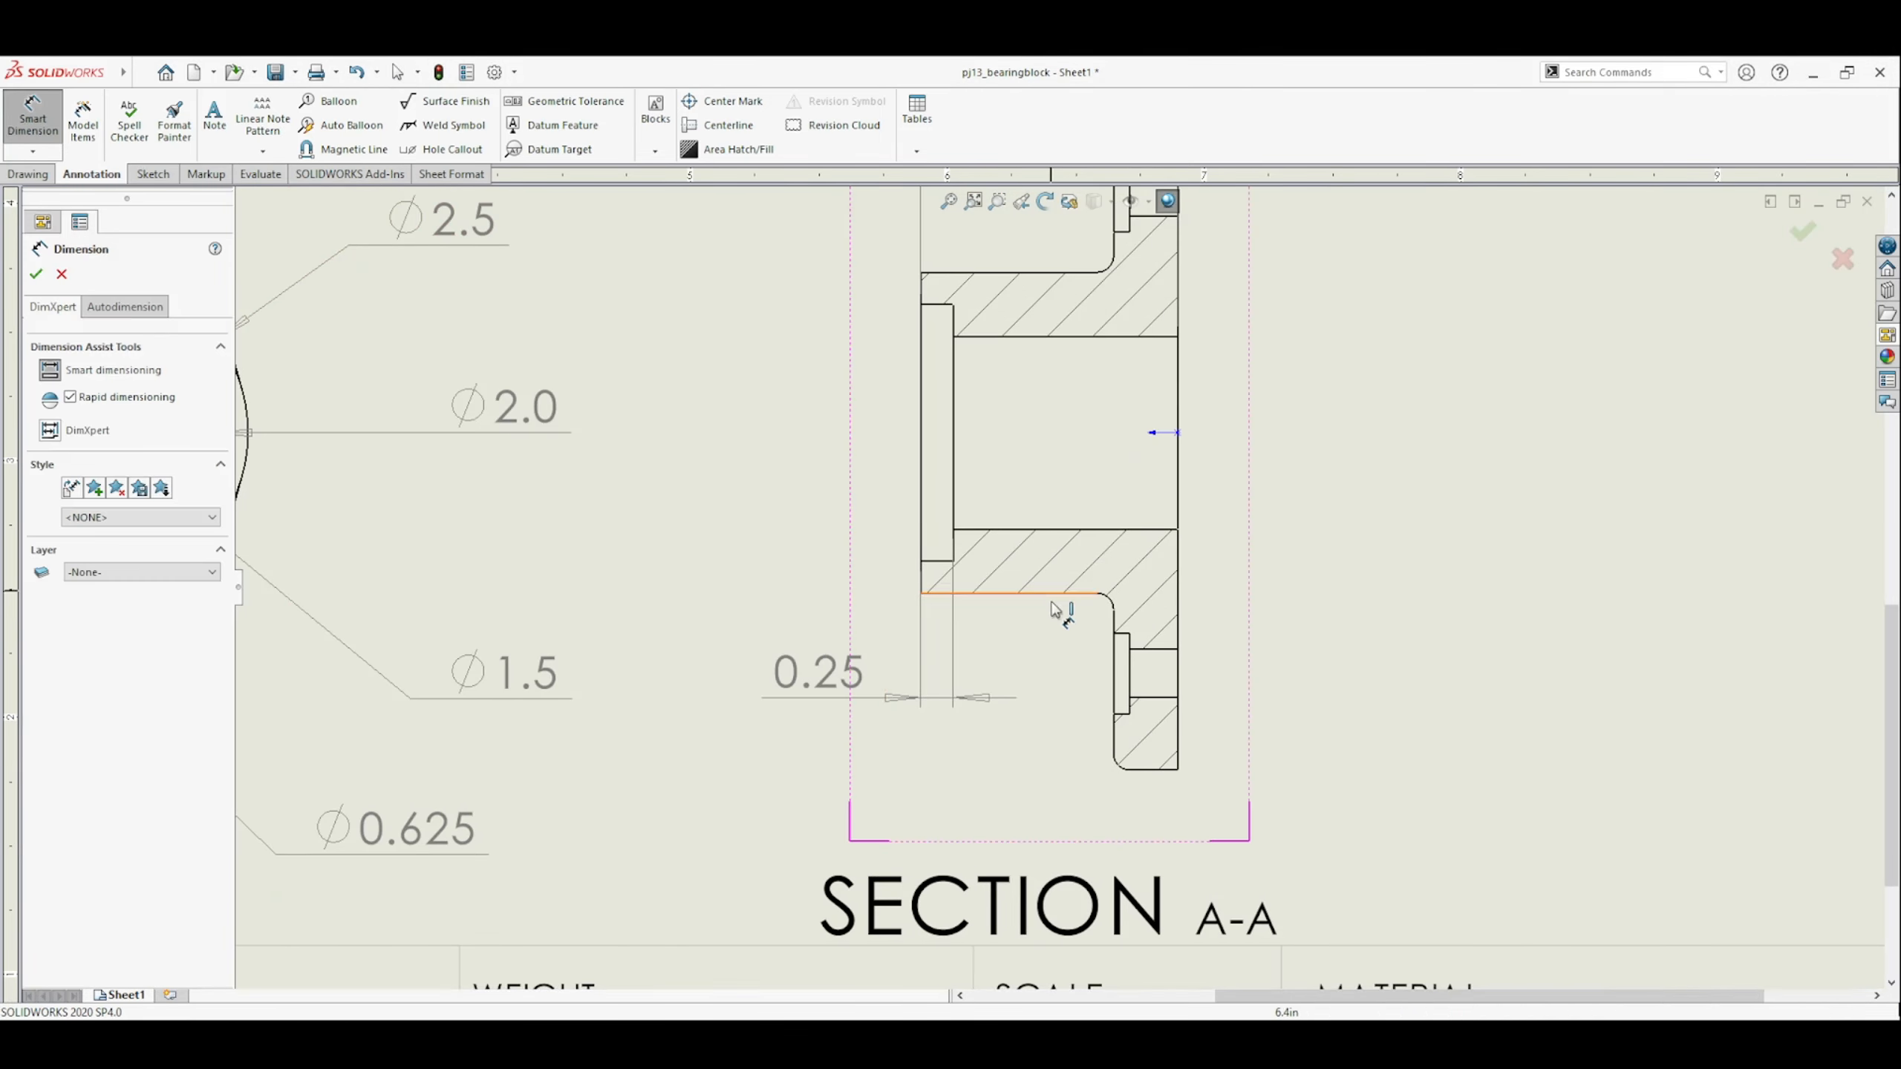
pyautogui.click(1131, 647)
pyautogui.click(1113, 675)
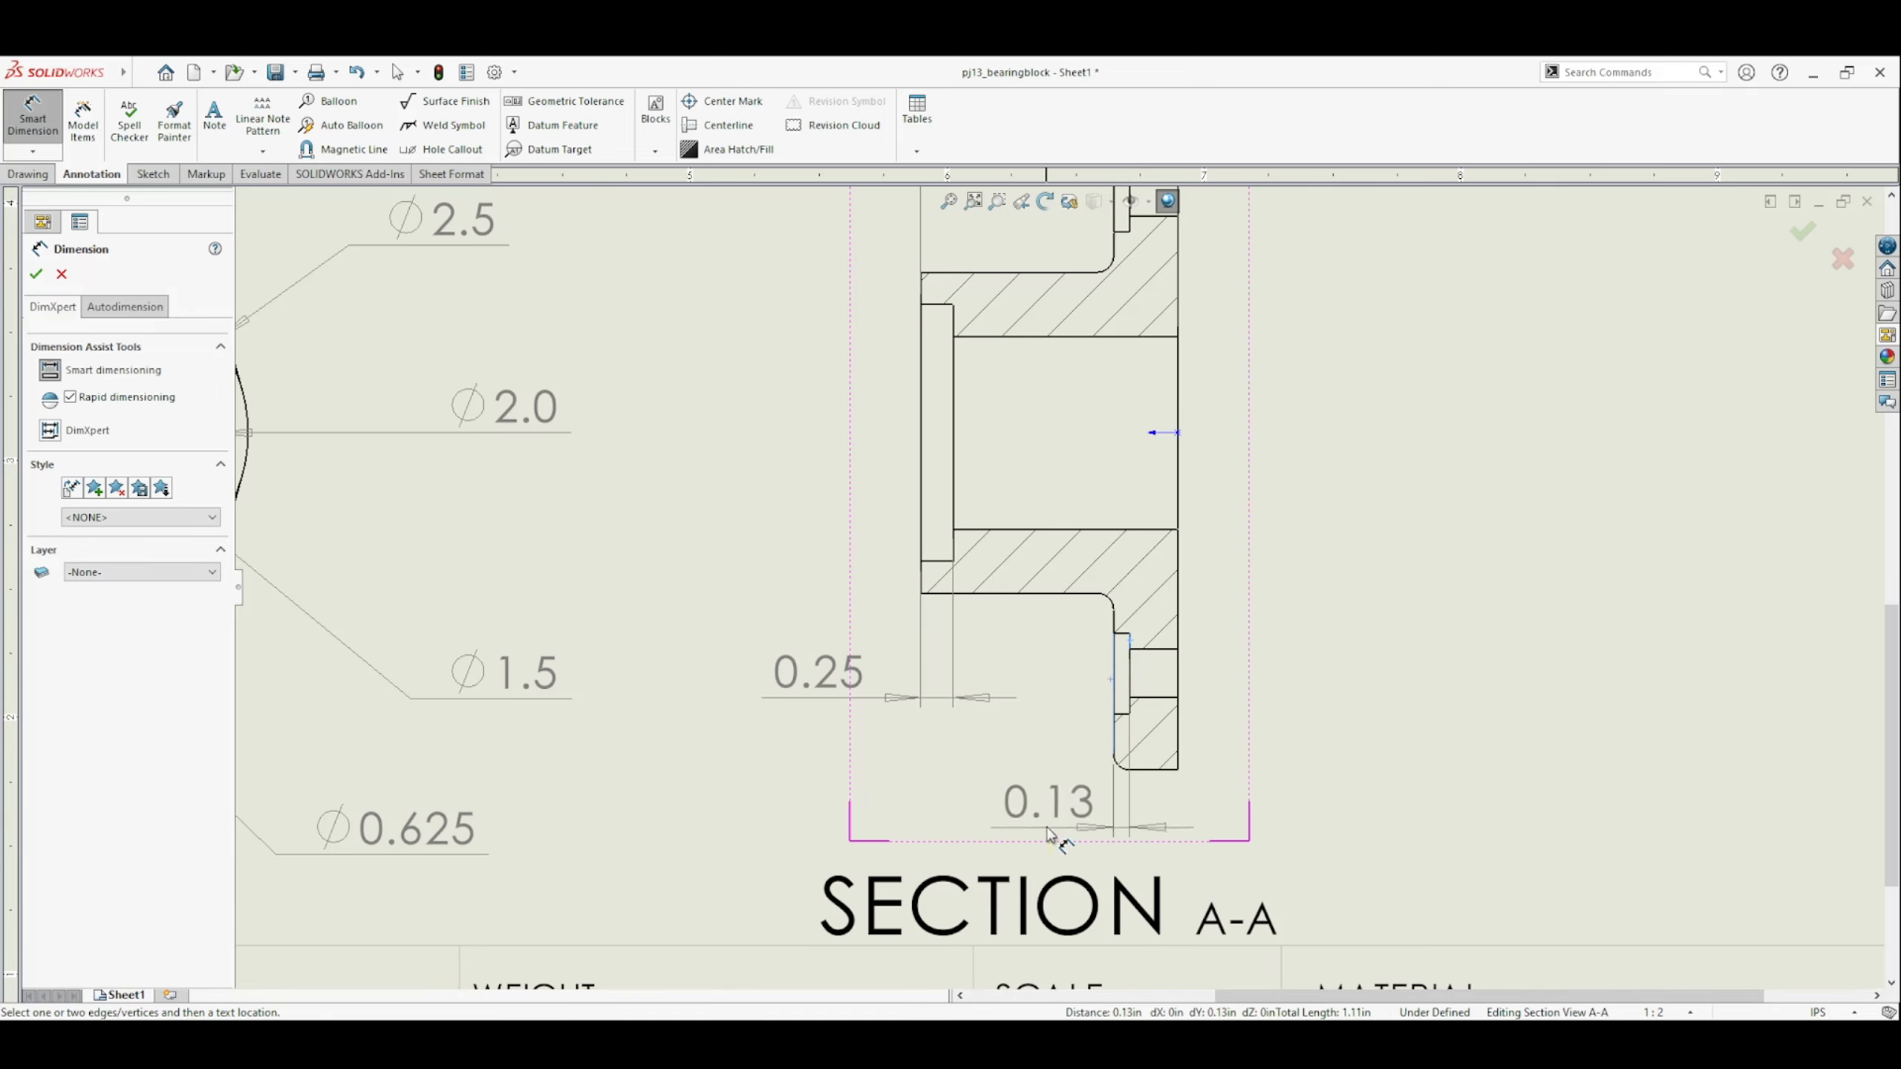
pyautogui.click(1016, 824)
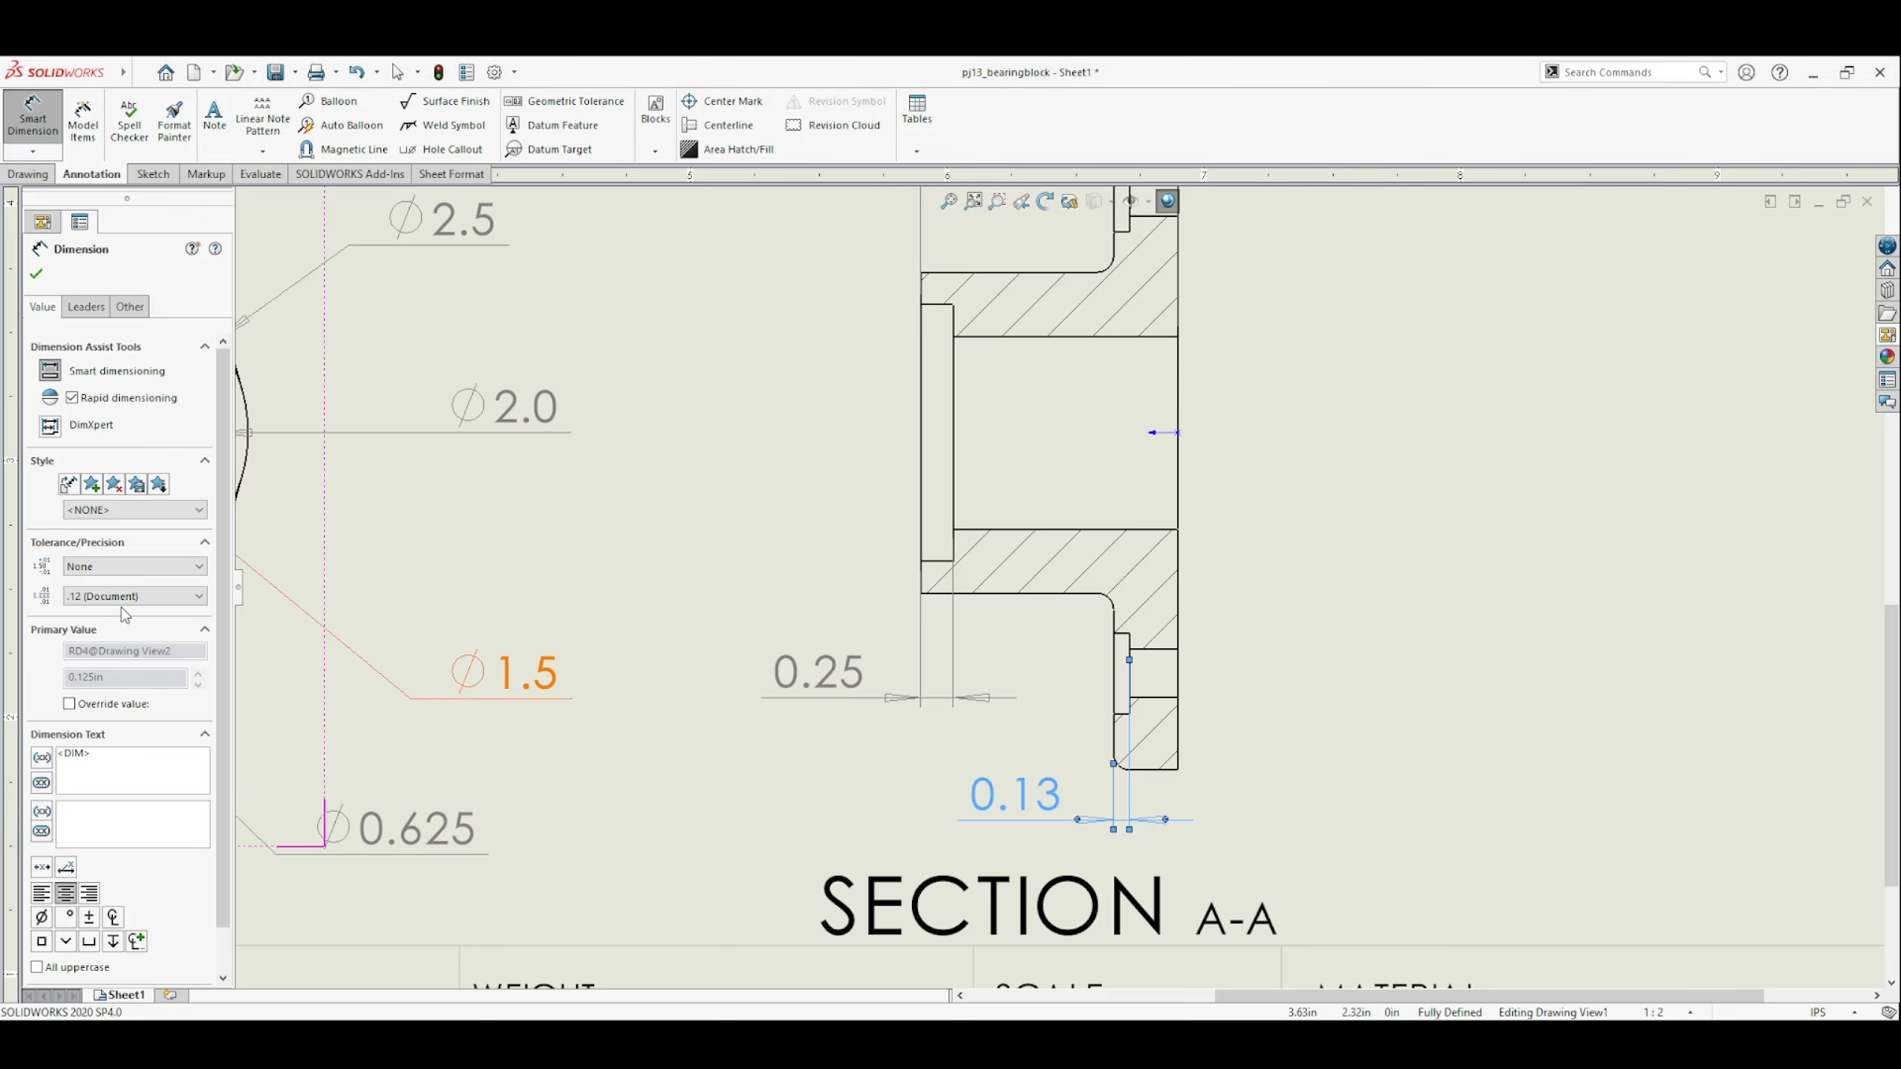
pyautogui.click(115, 656)
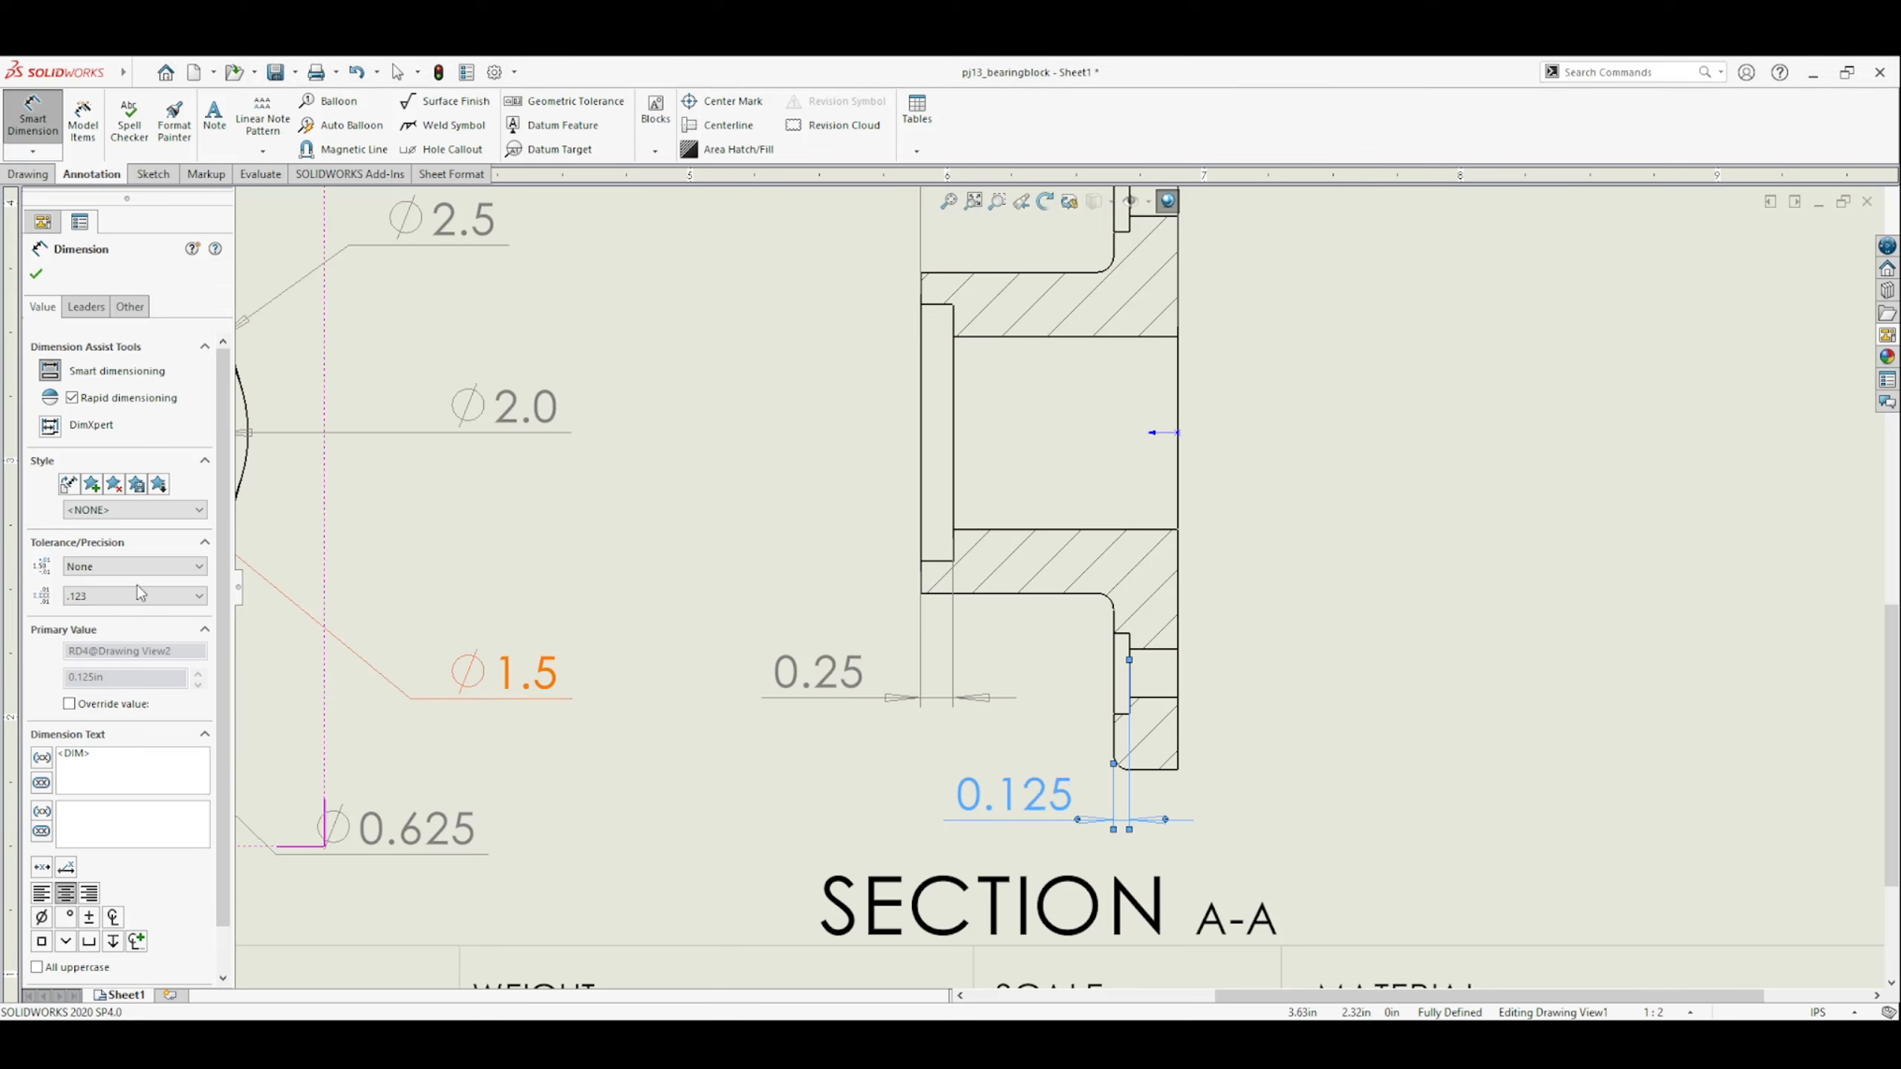
pyautogui.click(49, 276)
# Reposition the counterbore depth dimension below the lower flange and move the overall width dimension inside the section's bore.
pyautogui.moveTo(1048, 805); pyautogui.dragTo(964, 785)
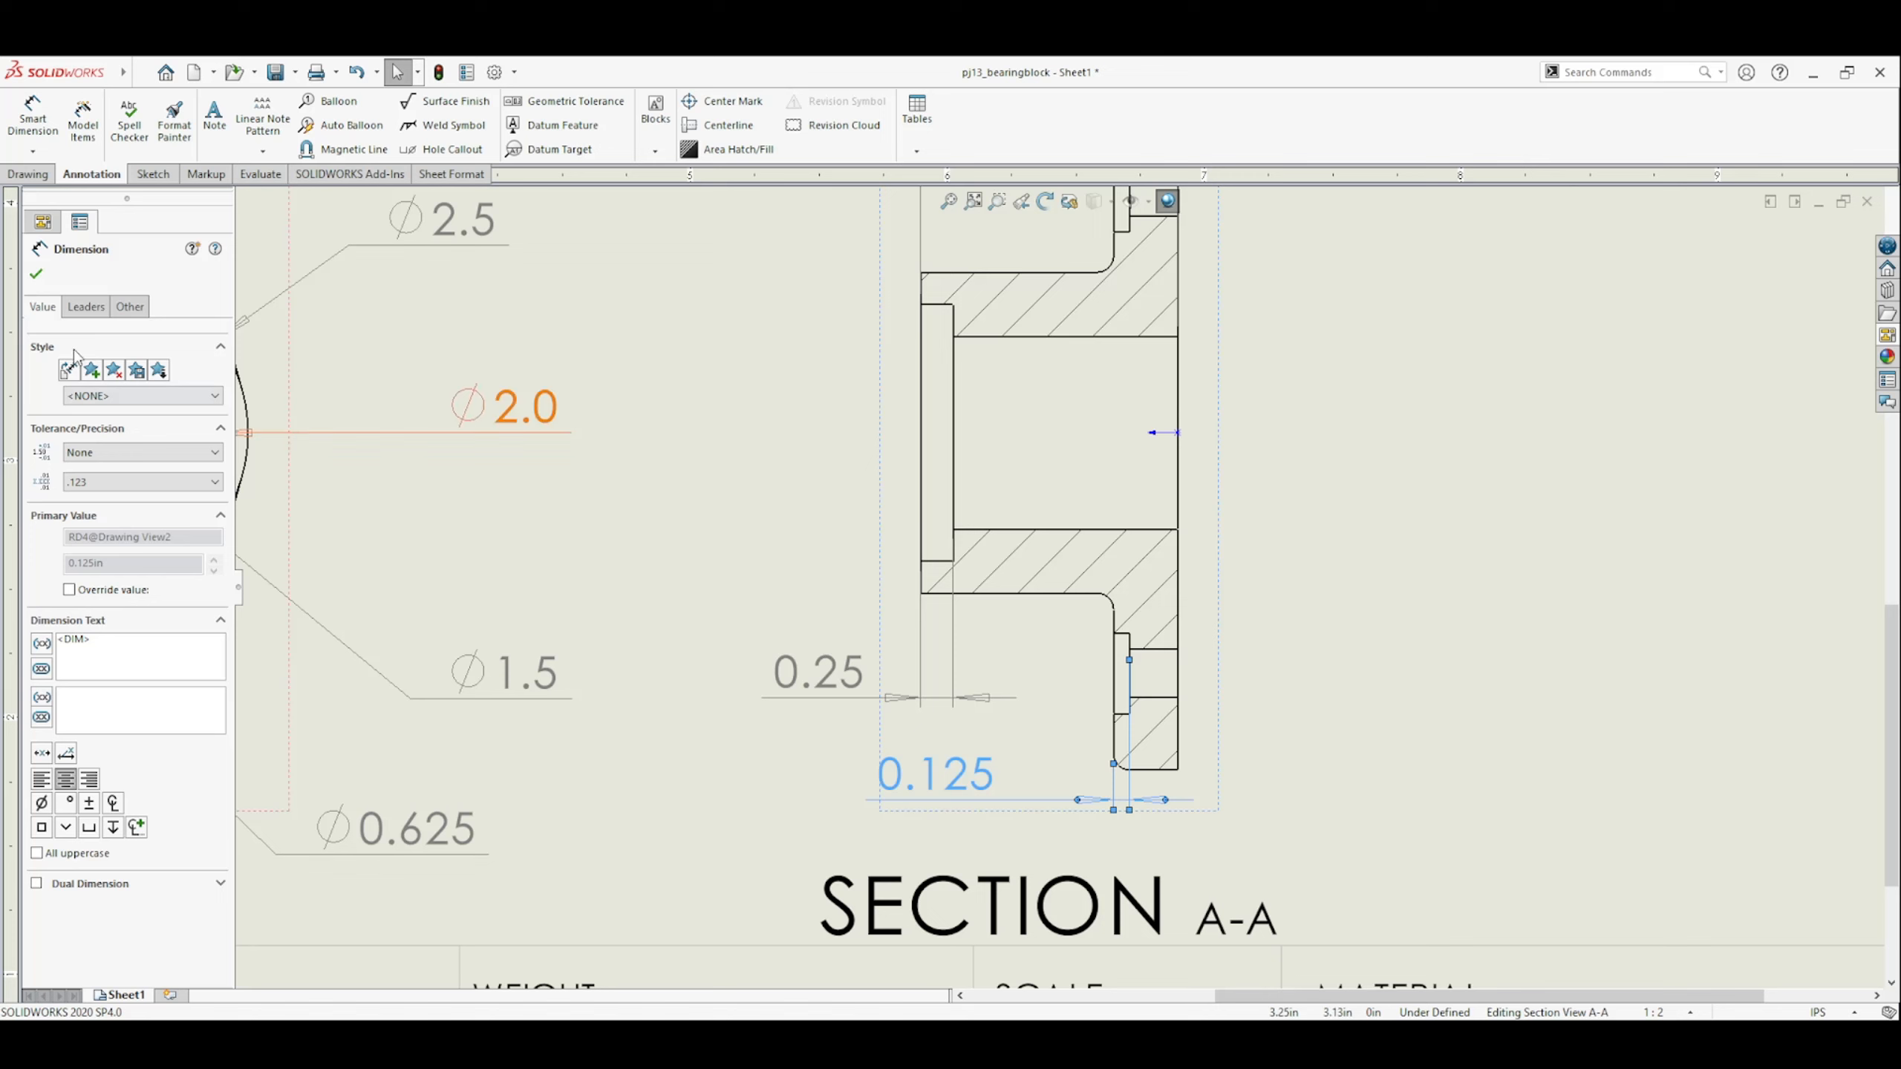
pyautogui.click(85, 306)
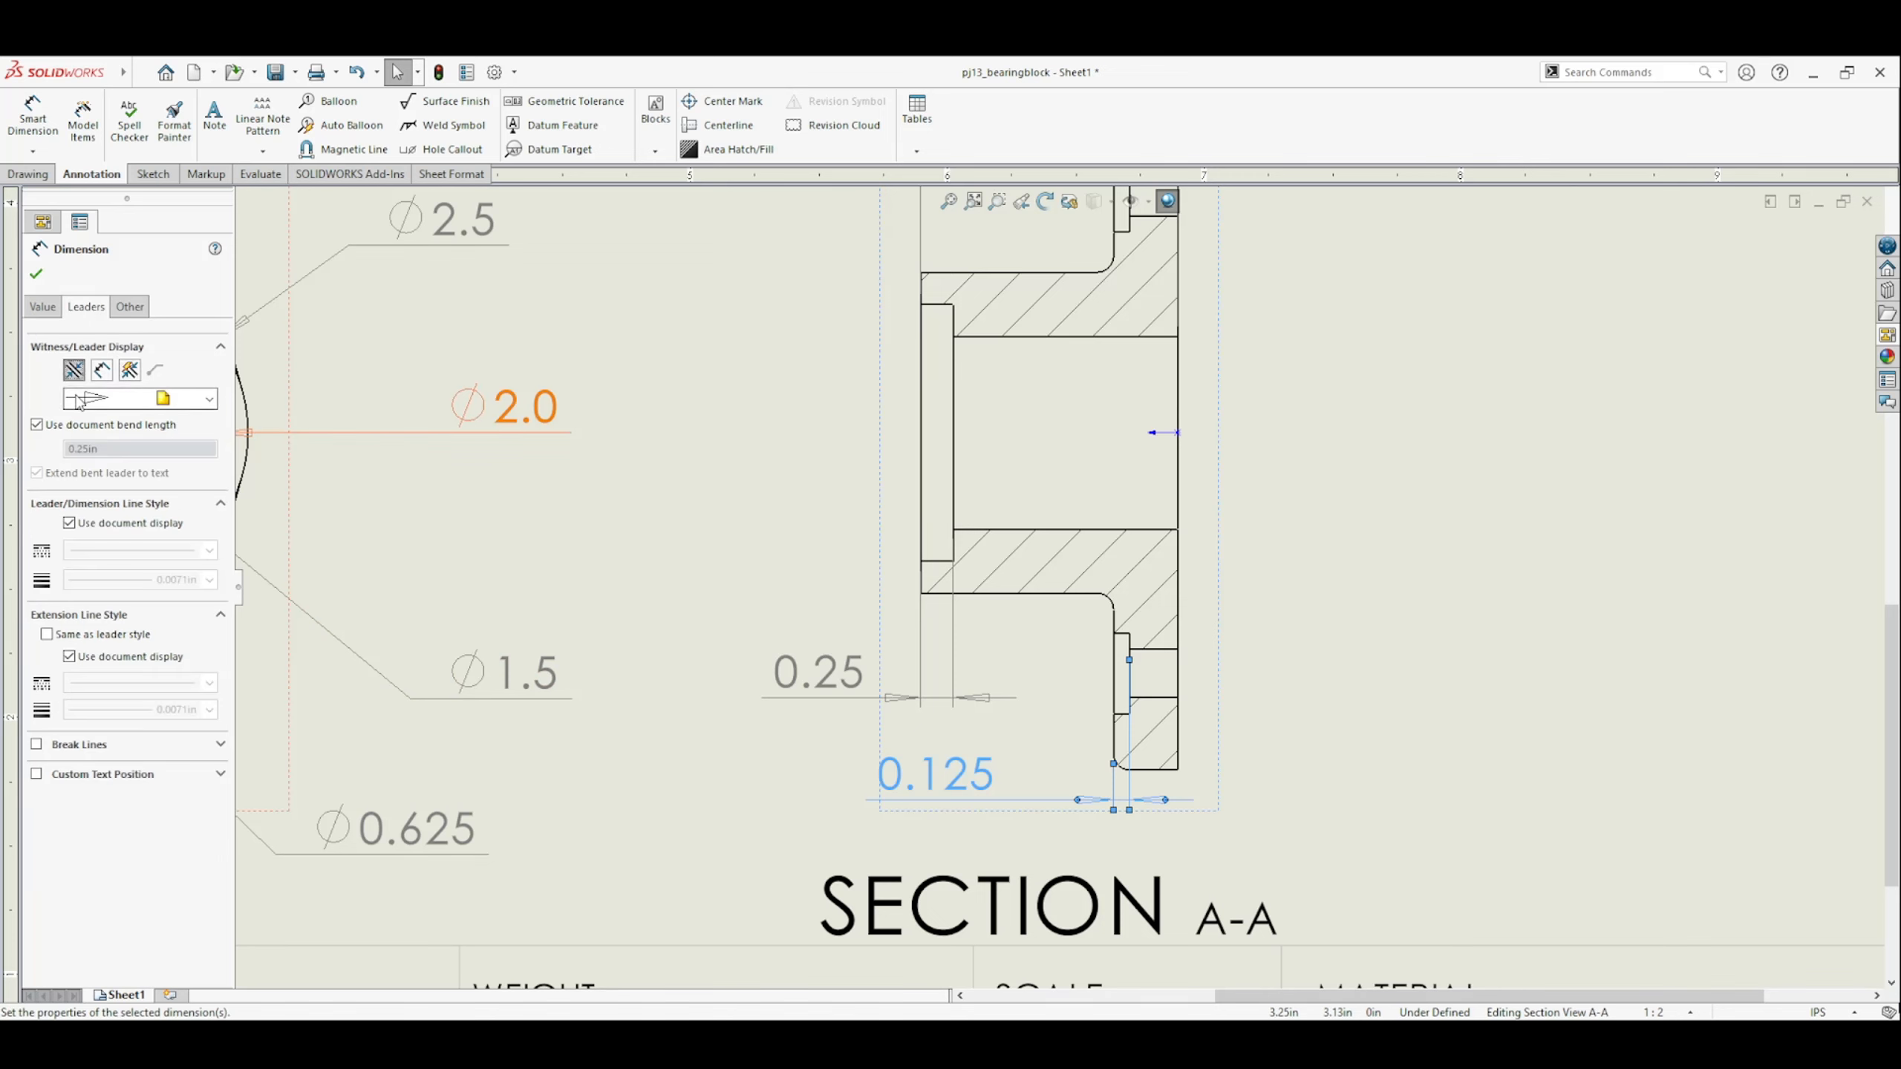
pyautogui.click(35, 273)
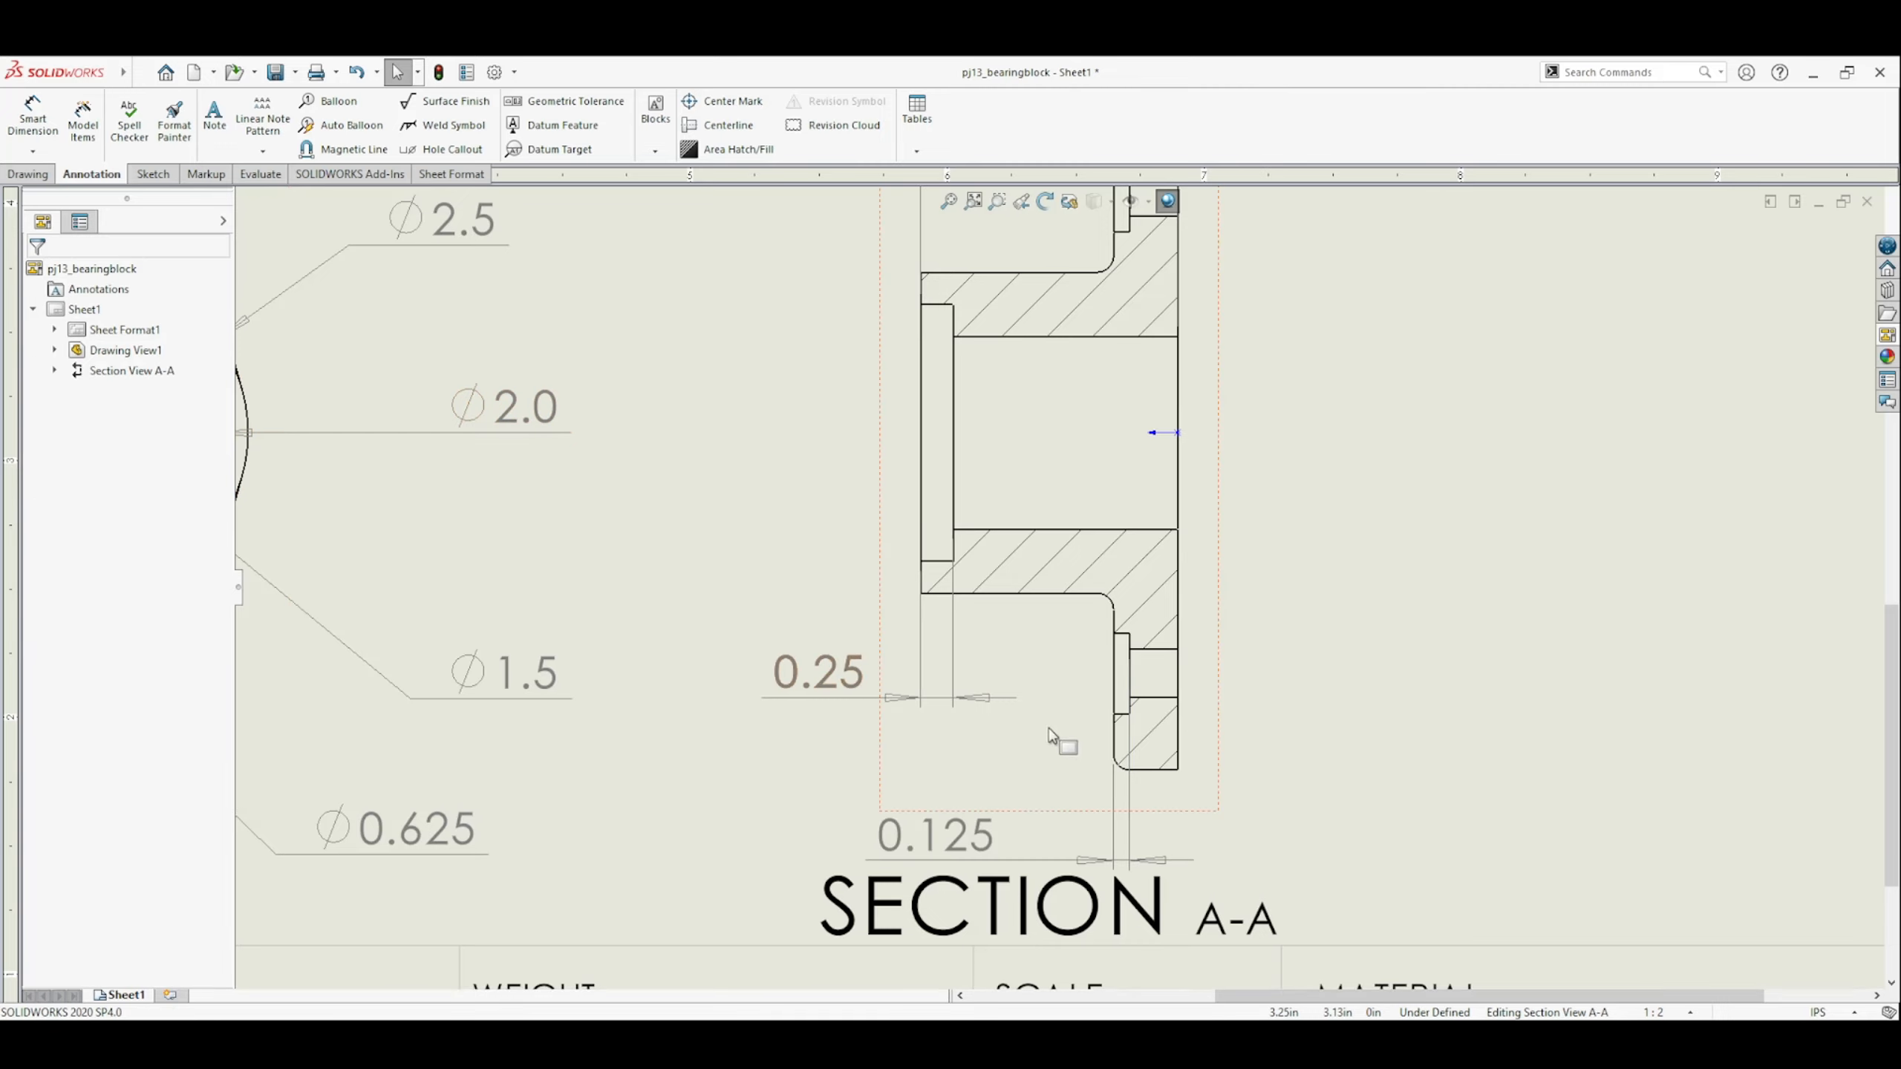
pyautogui.scroll(5, 1055, 719)
pyautogui.scroll(4, 1048, 685)
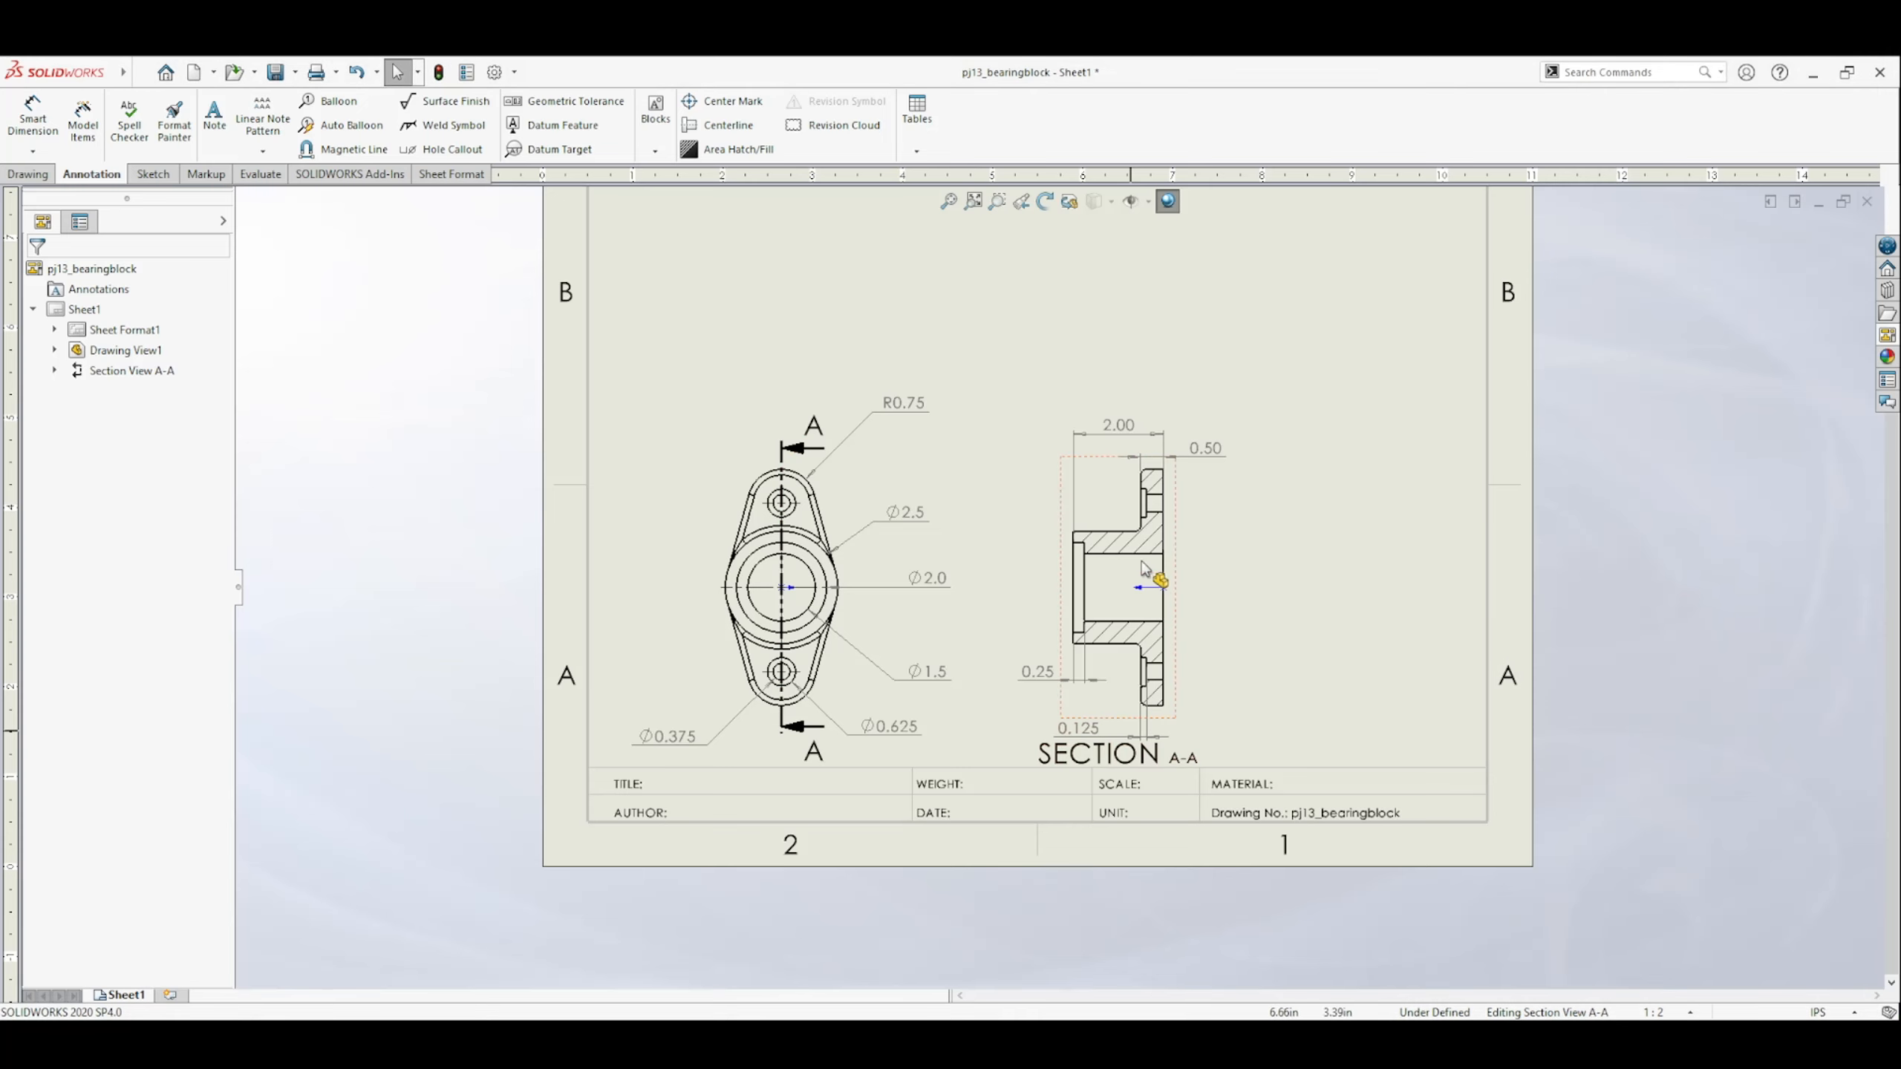
pyautogui.moveTo(1118, 426); pyautogui.dragTo(1112, 583)
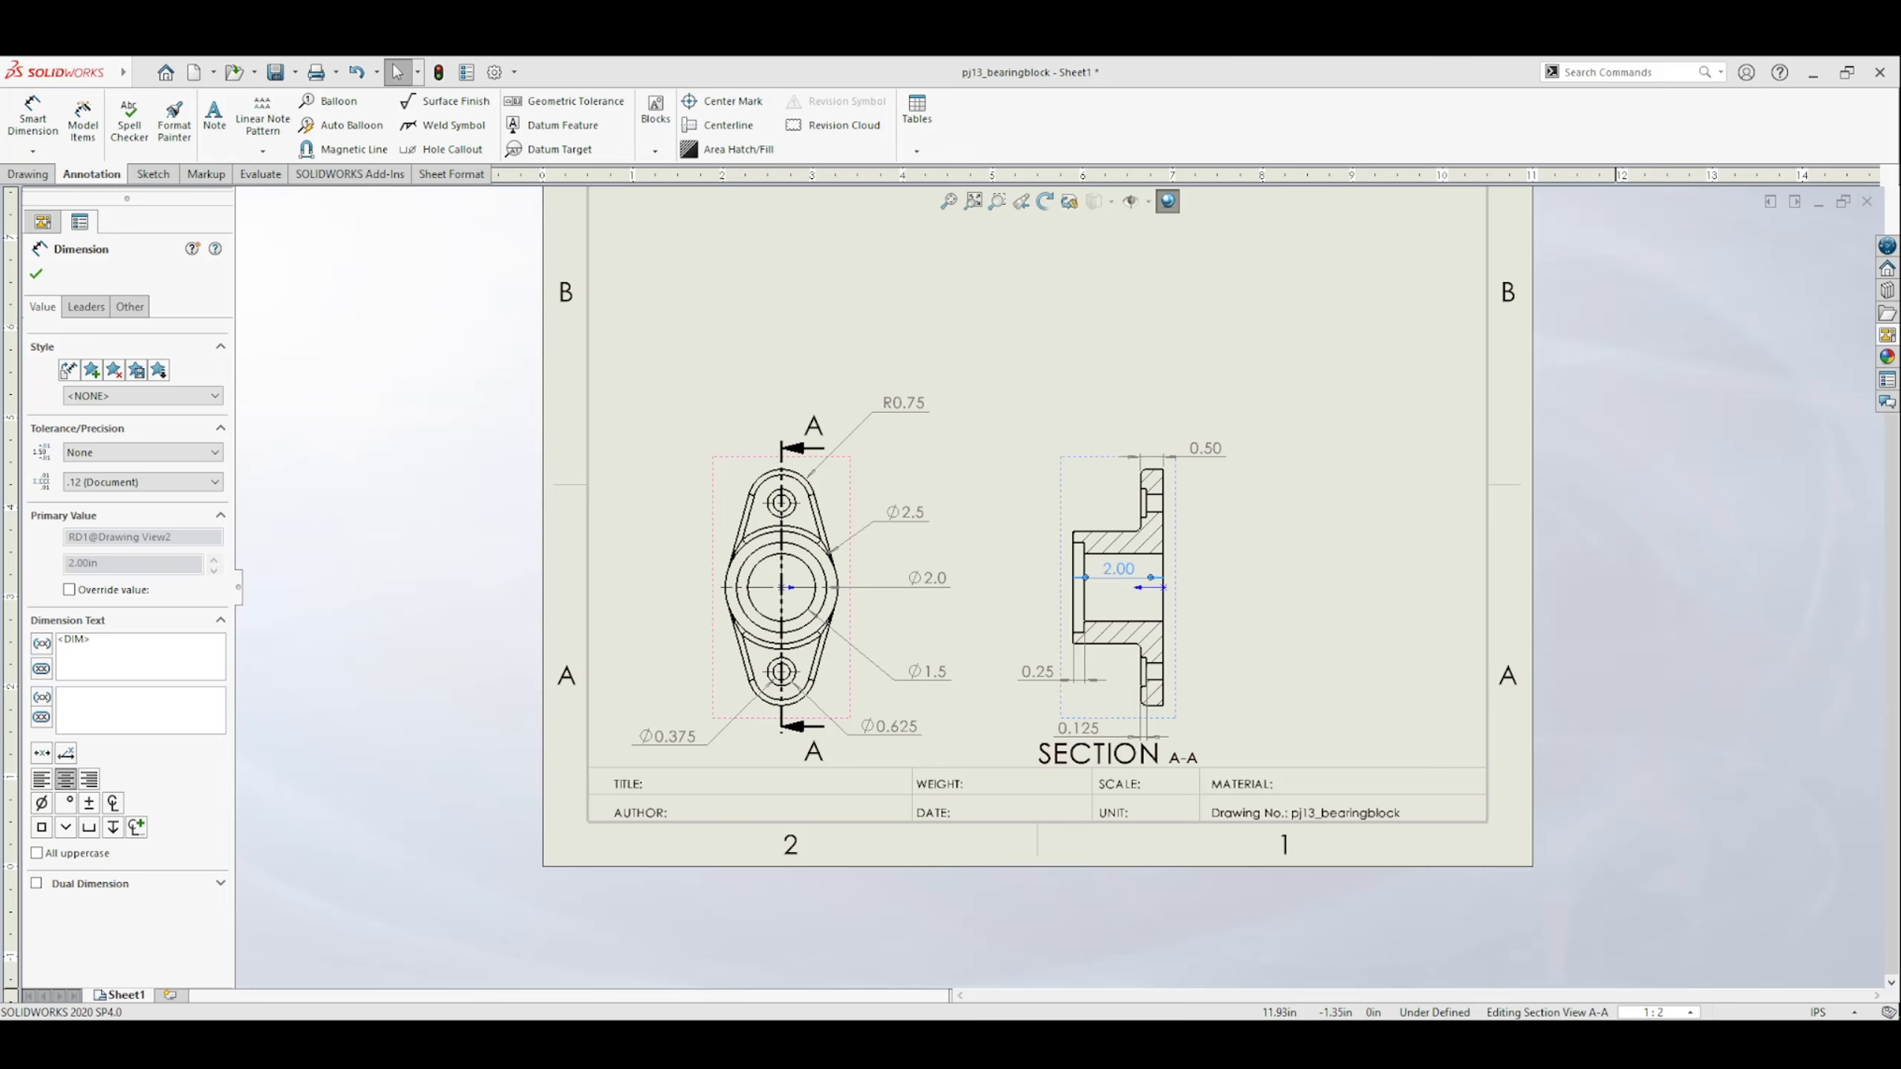
# Set the sheet scale to 3:4, then move the top view up and section view A-A farther from it.
pyautogui.click(845, 515)
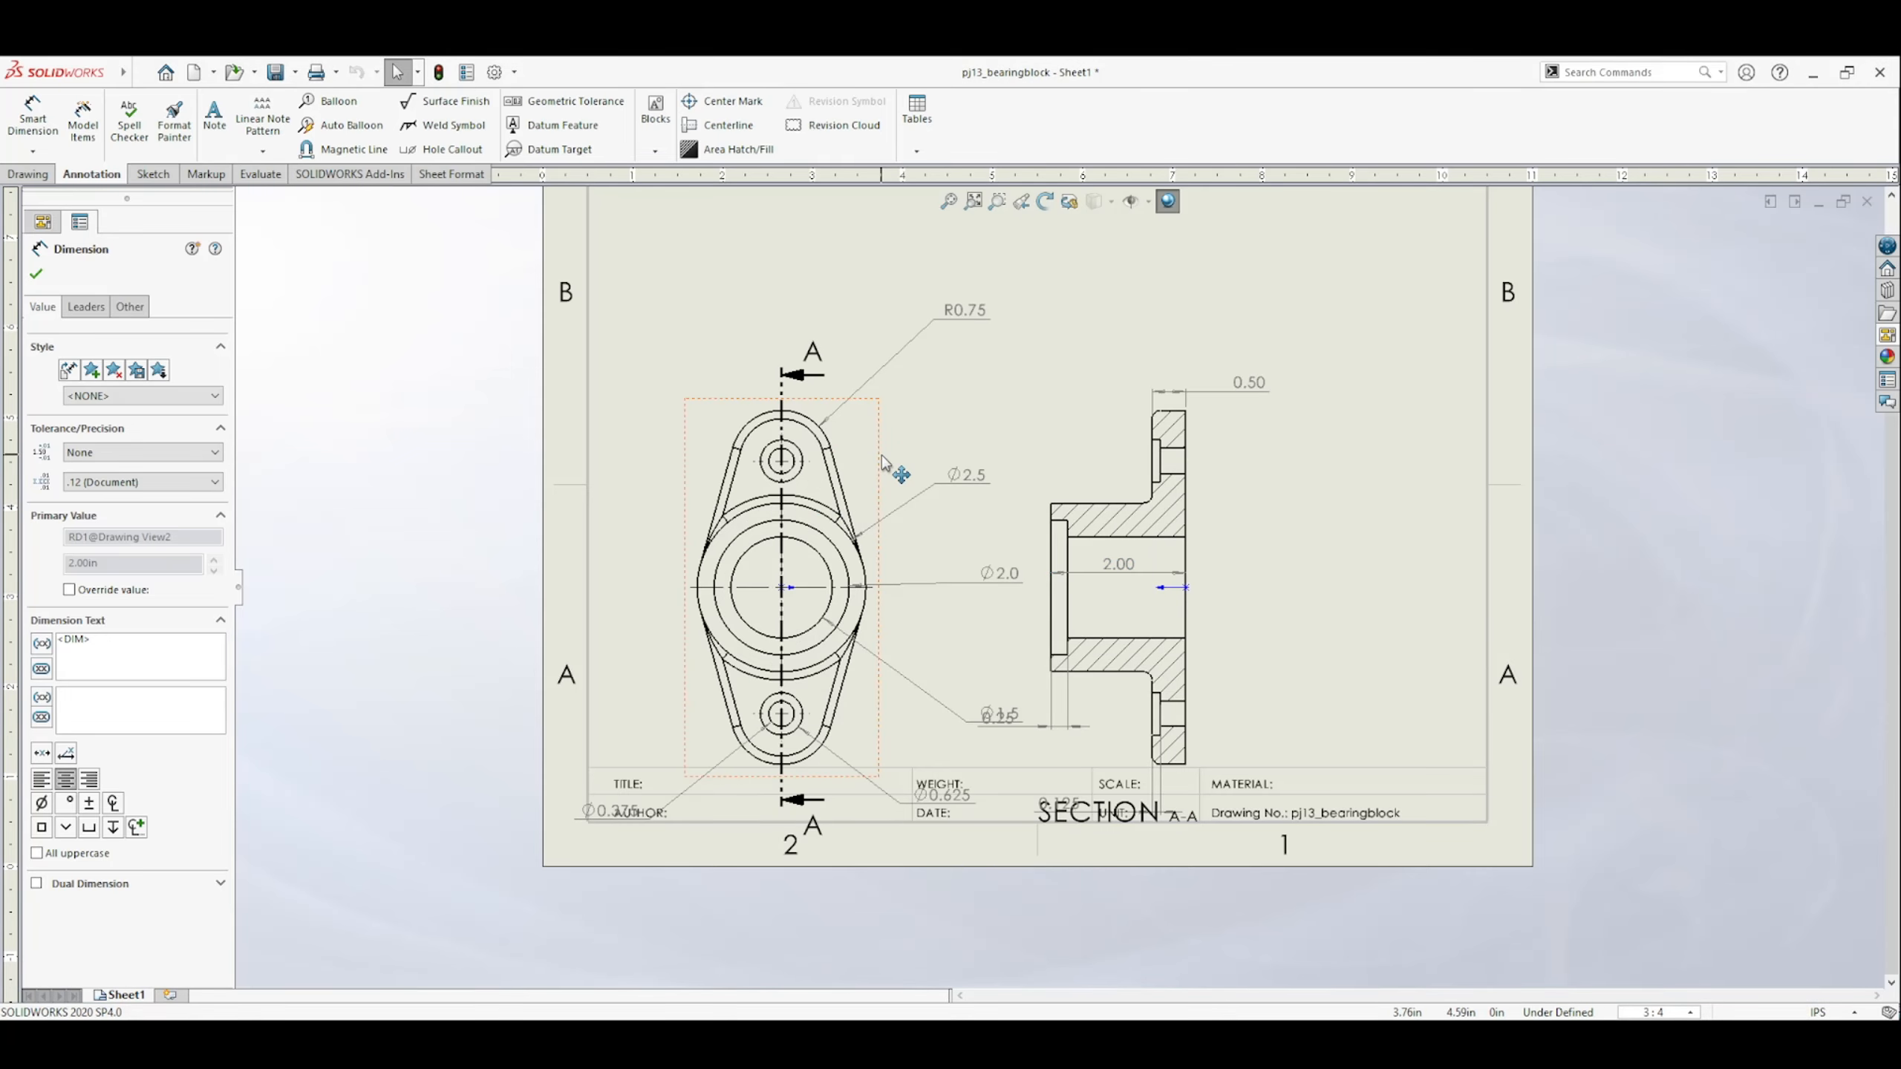
pyautogui.moveTo(887, 468)
pyautogui.mouseDown()
pyautogui.moveTo(888, 382)
pyautogui.moveTo(913, 377)
pyautogui.mouseUp()
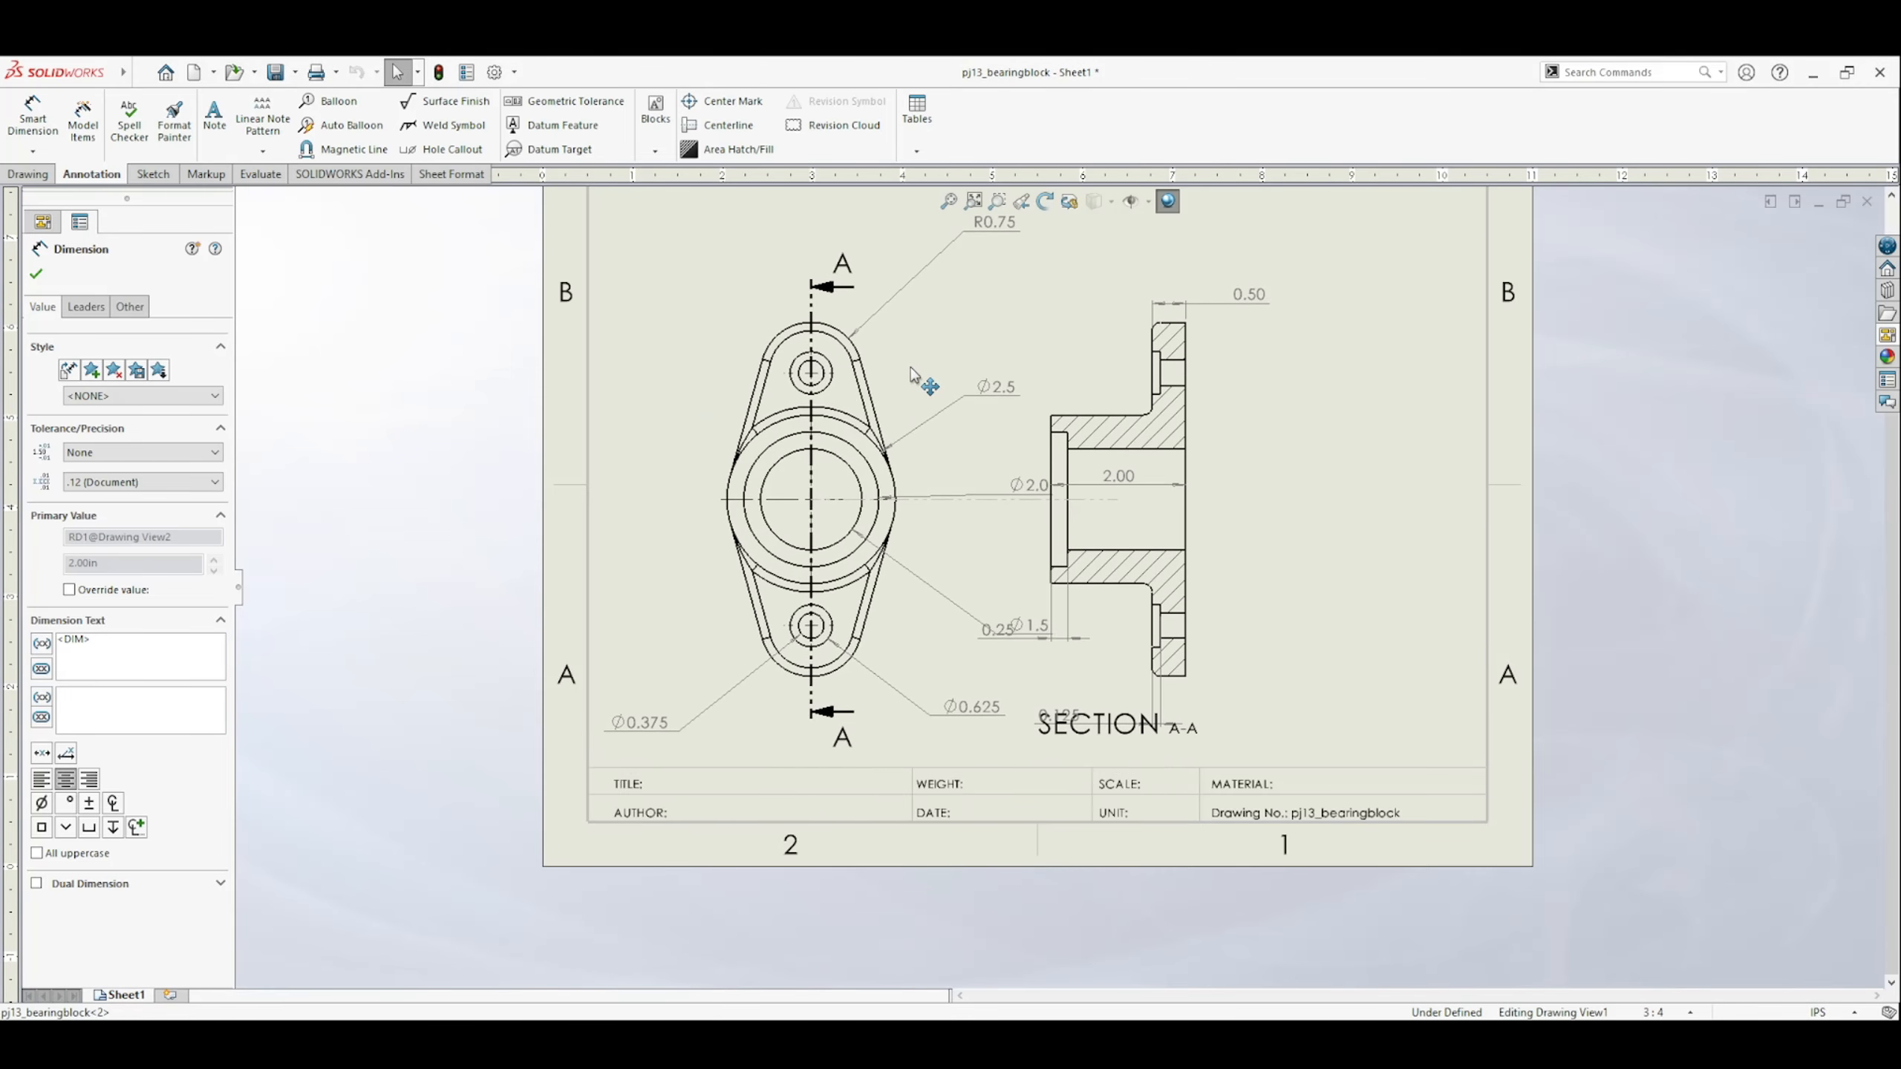
pyautogui.moveTo(1203, 442); pyautogui.dragTo(1366, 437)
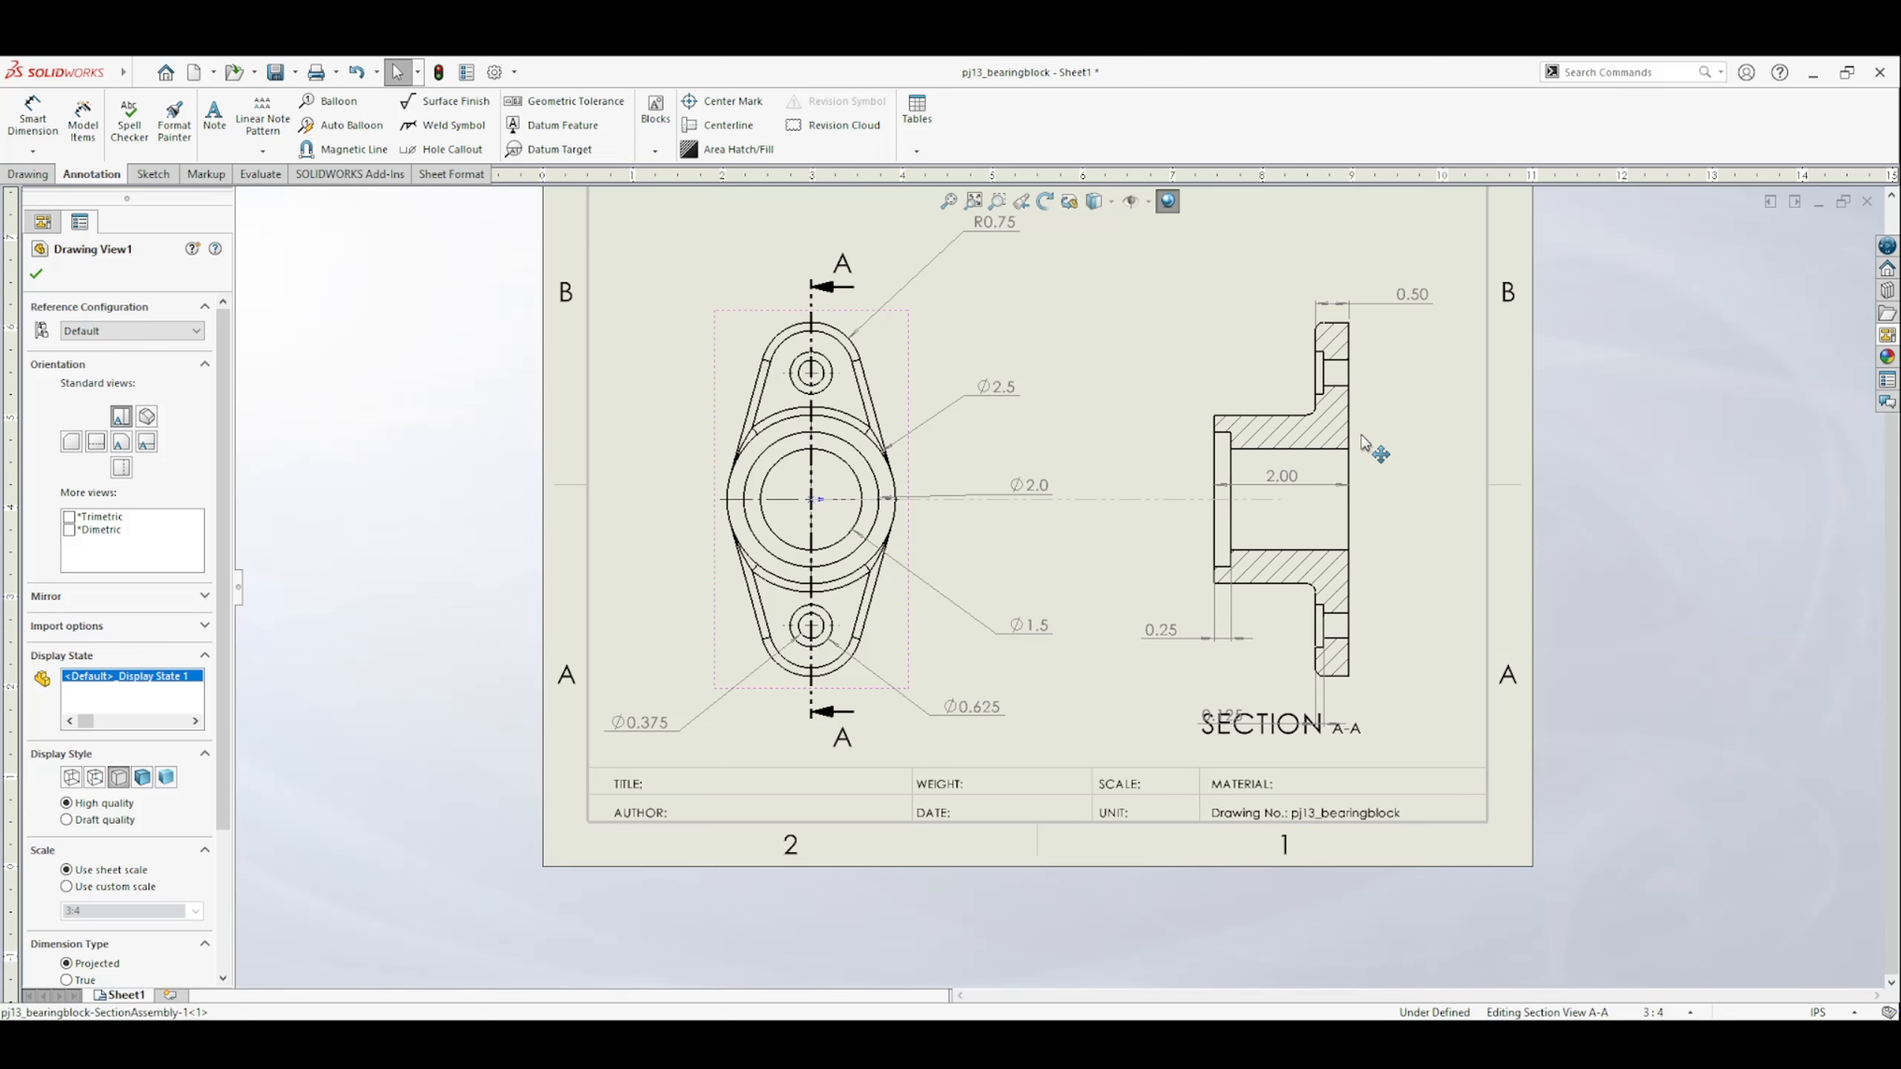
# Tidy the positions of the four dimensions in section view A-A and the Ø2.0 dimension in the top view.
pyautogui.moveTo(1225, 734); pyautogui.dragTo(1223, 685)
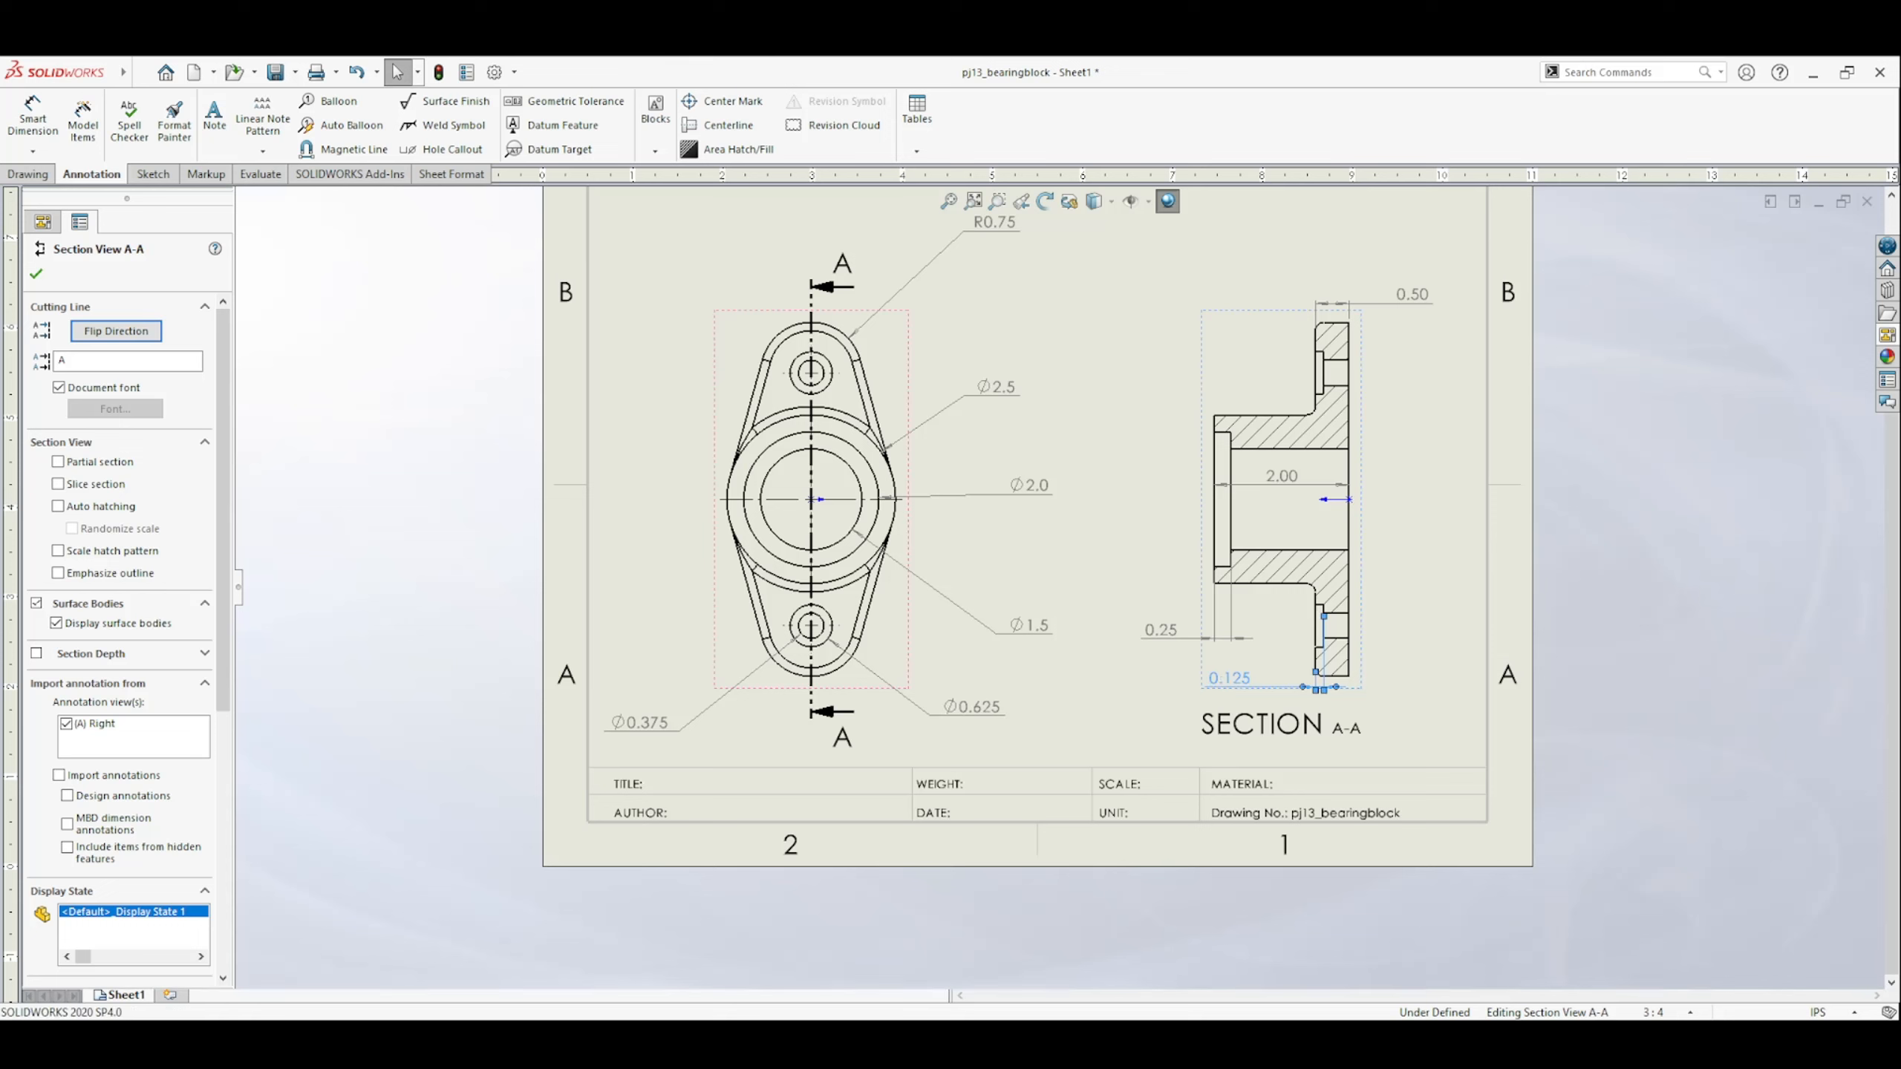
pyautogui.moveTo(1286, 482); pyautogui.dragTo(1285, 470)
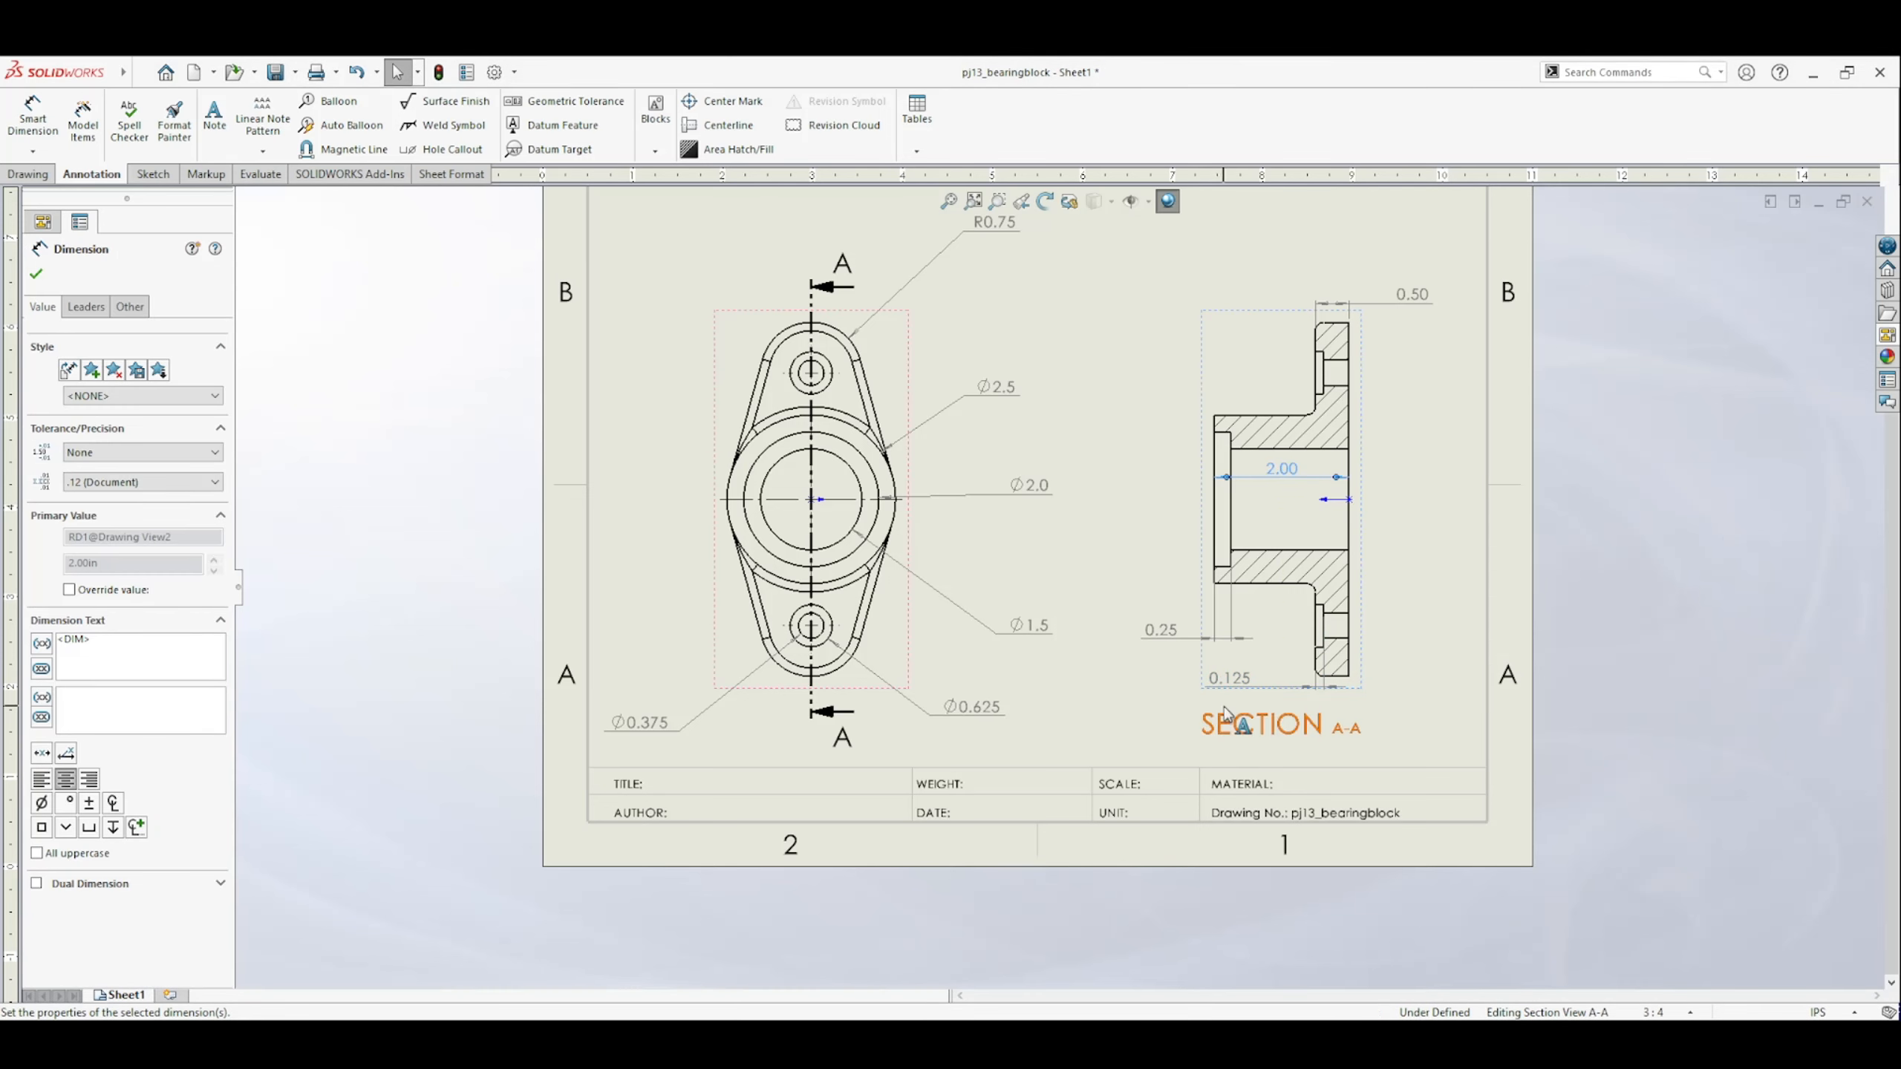
pyautogui.moveTo(1413, 294); pyautogui.dragTo(1334, 297)
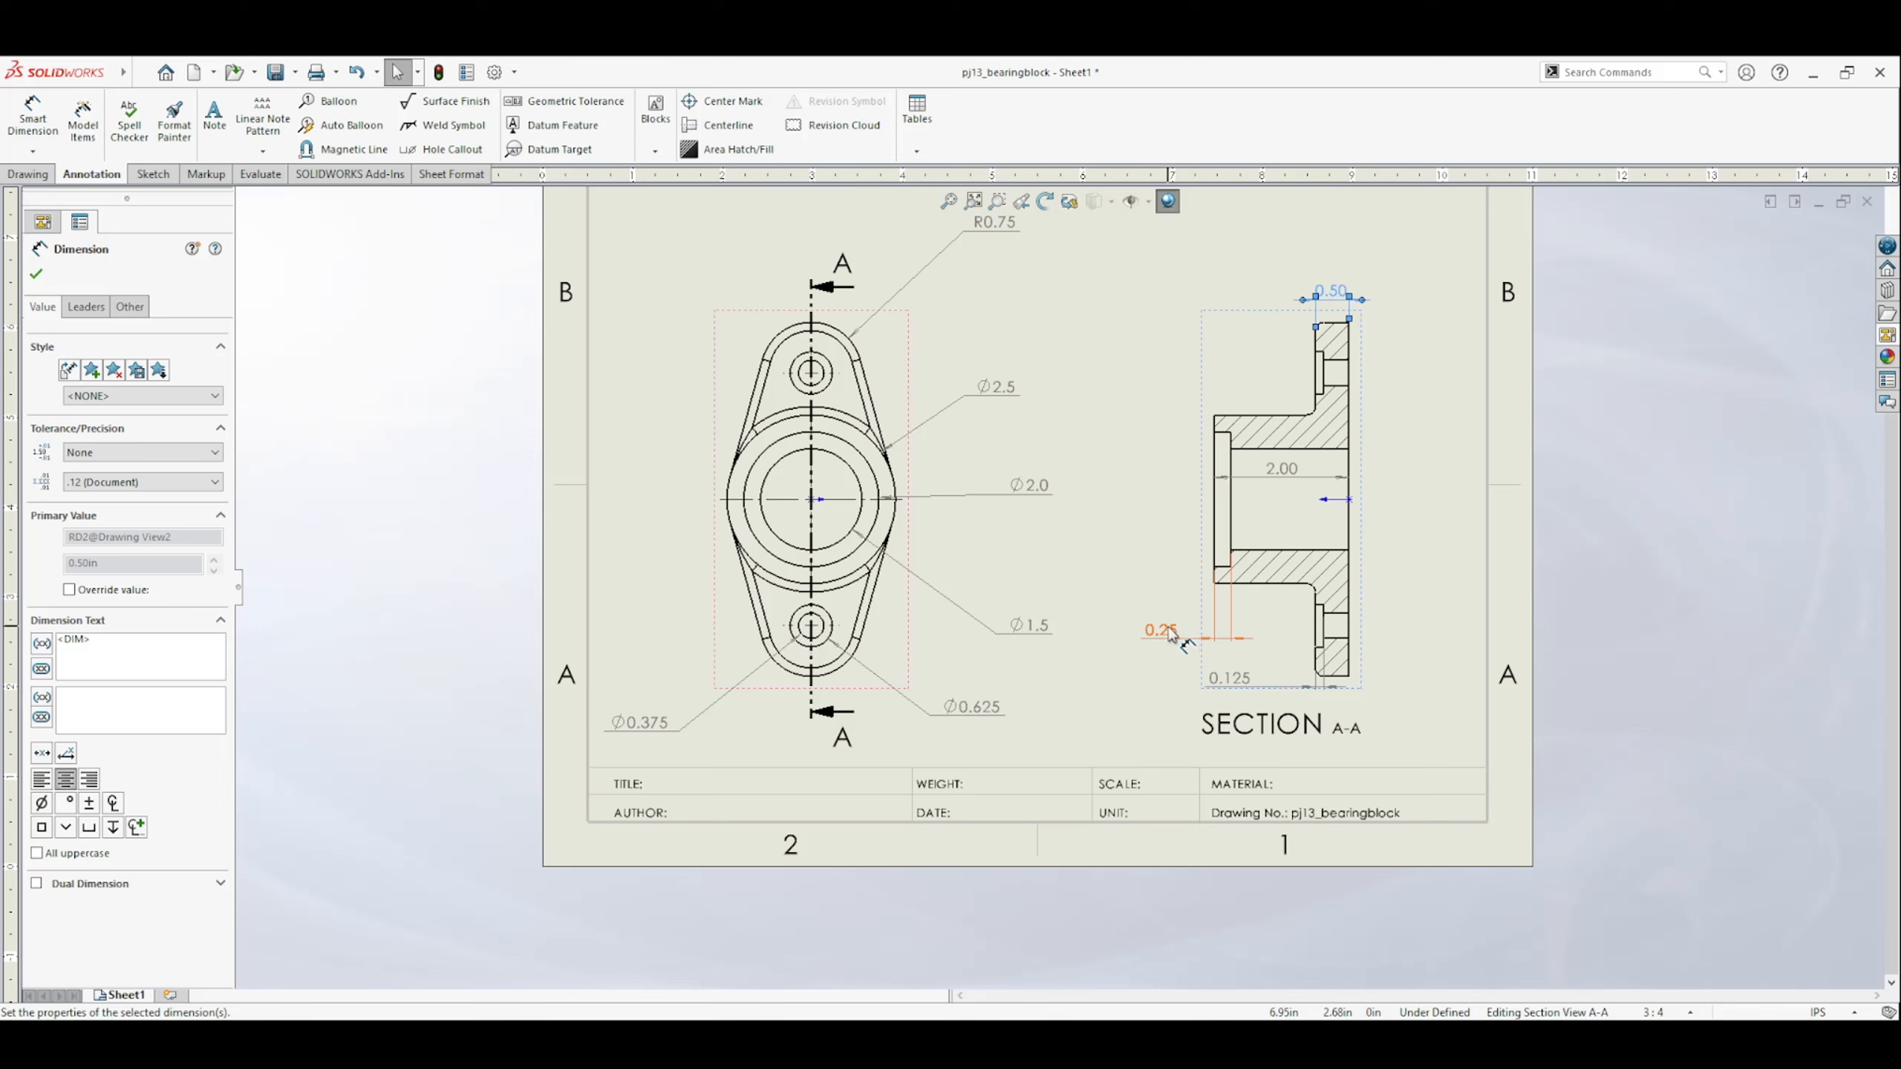
pyautogui.moveTo(1171, 635); pyautogui.dragTo(1161, 508)
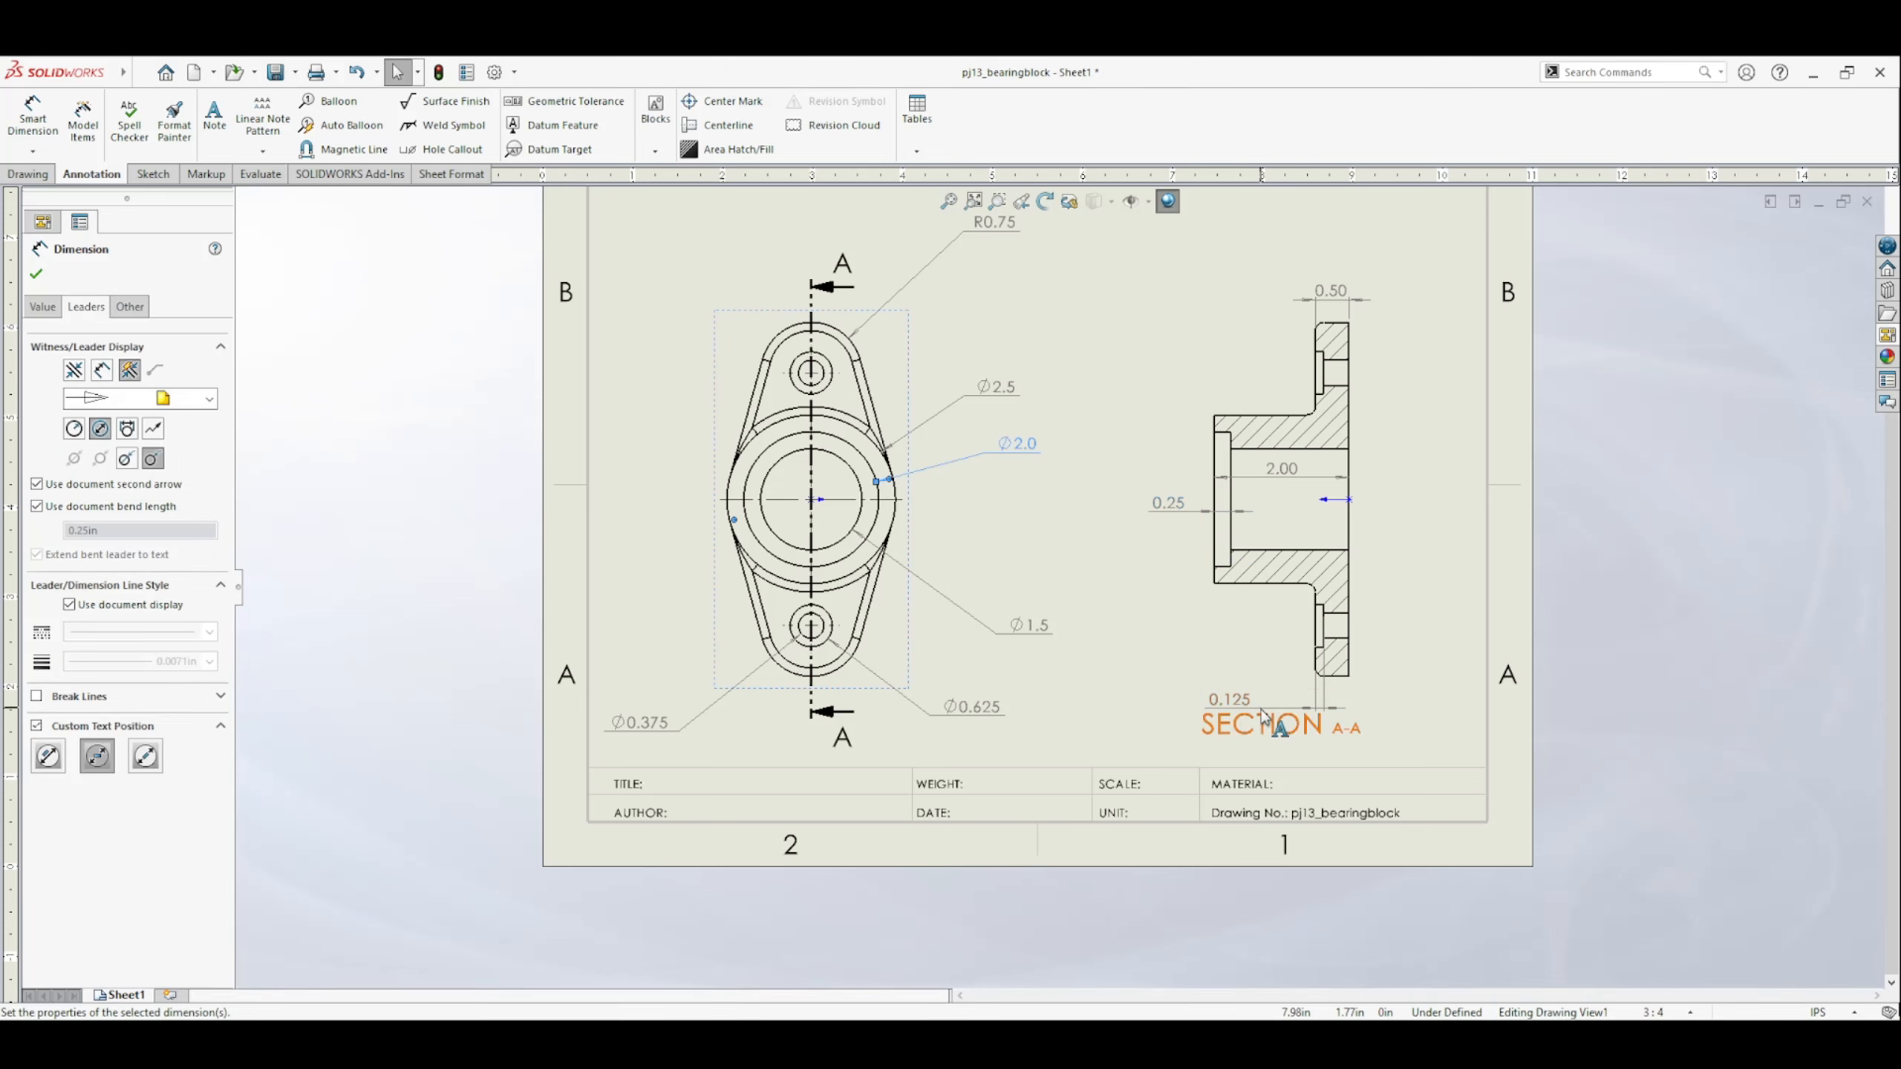
pyautogui.moveTo(1242, 686)
pyautogui.mouseDown()
pyautogui.moveTo(1238, 717)
pyautogui.moveTo(1239, 692)
pyautogui.mouseUp()
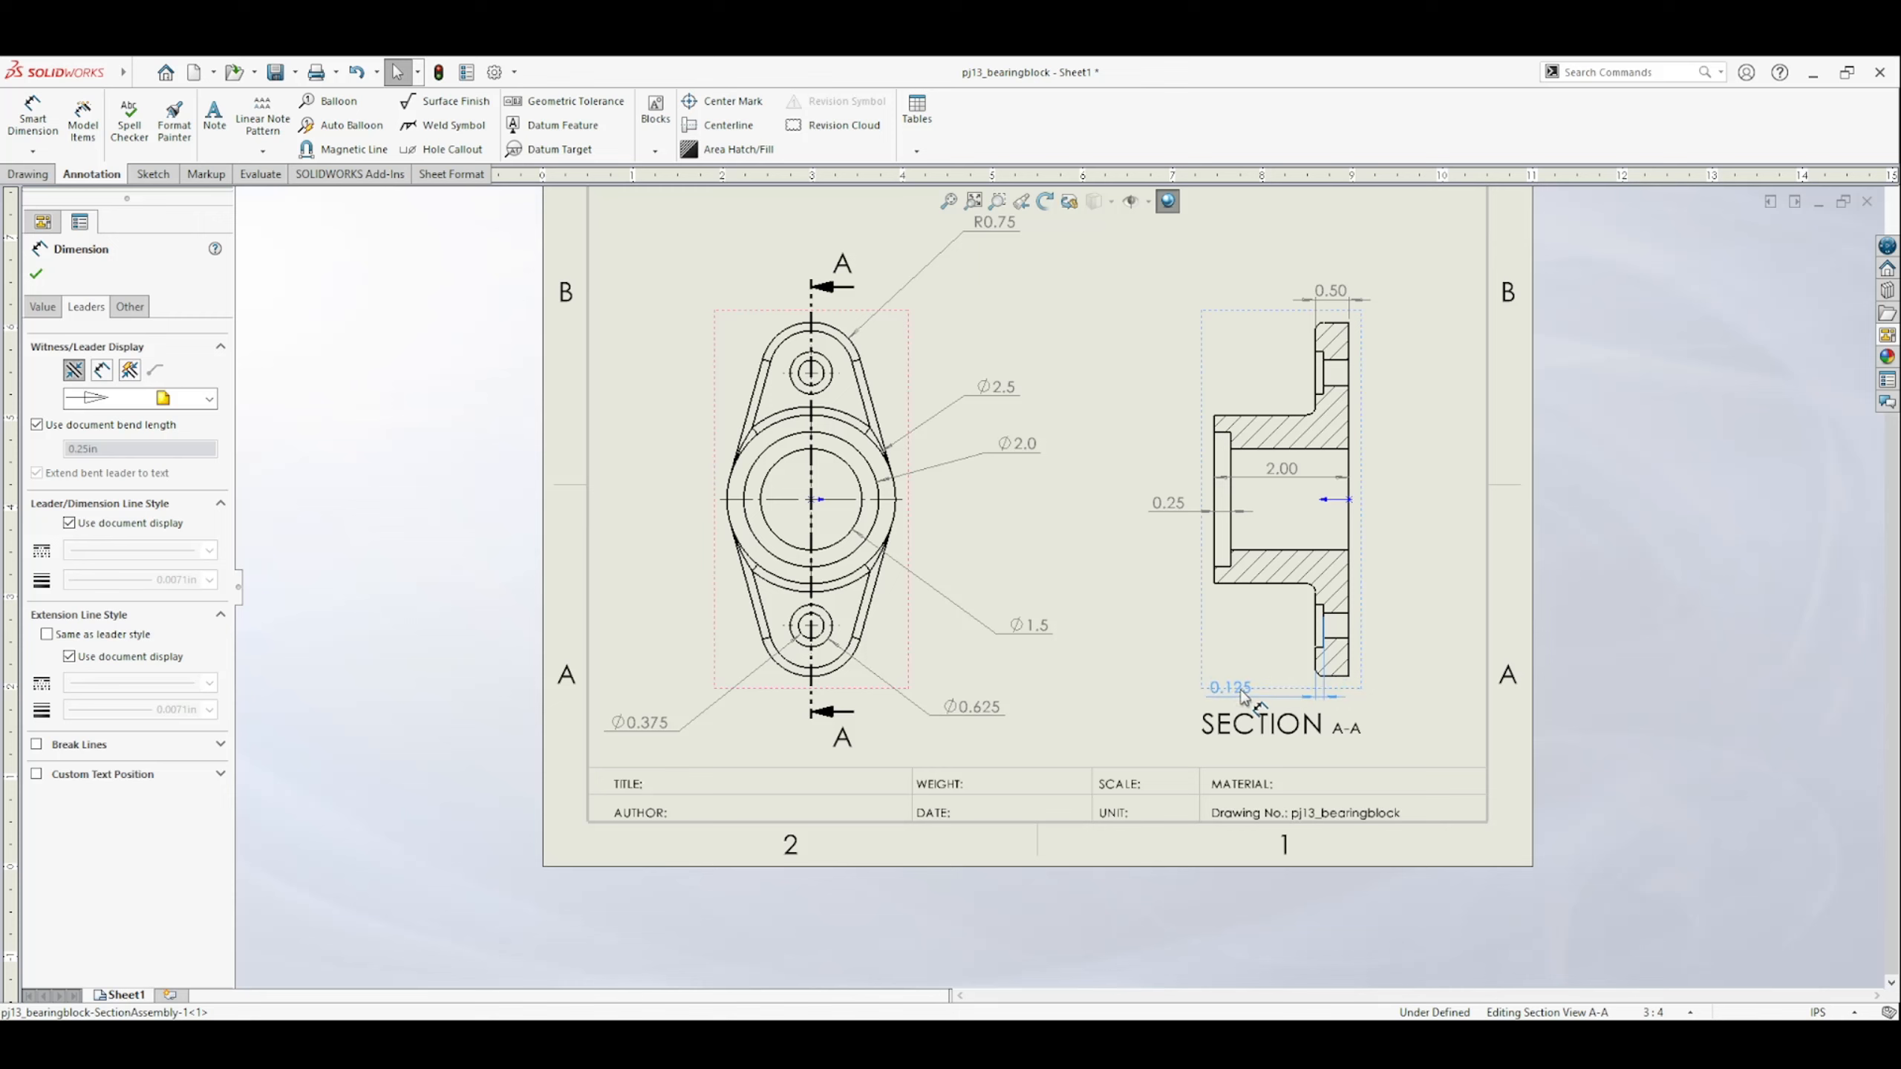
pyautogui.click(1575, 666)
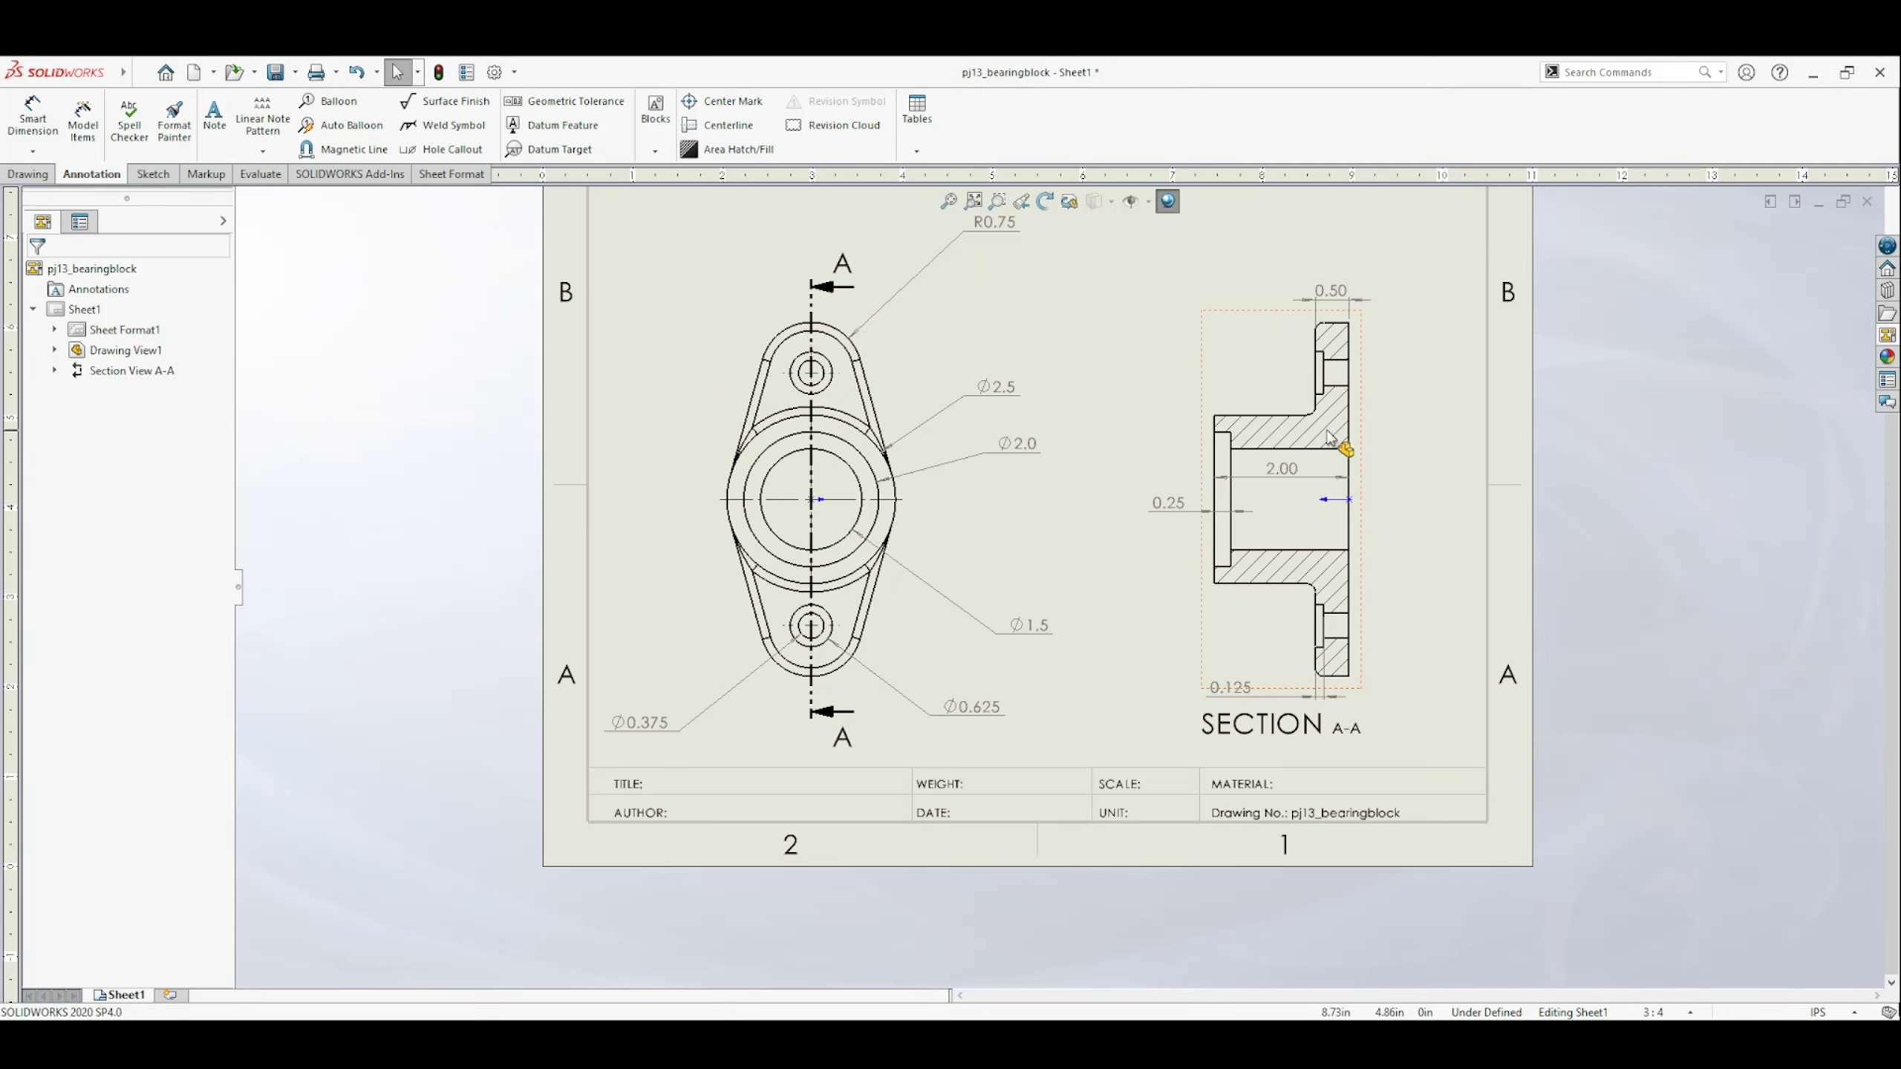
# Override the document font of the SECTION A-A label and give it a smaller, uniform text size.
pyautogui.click(1276, 751)
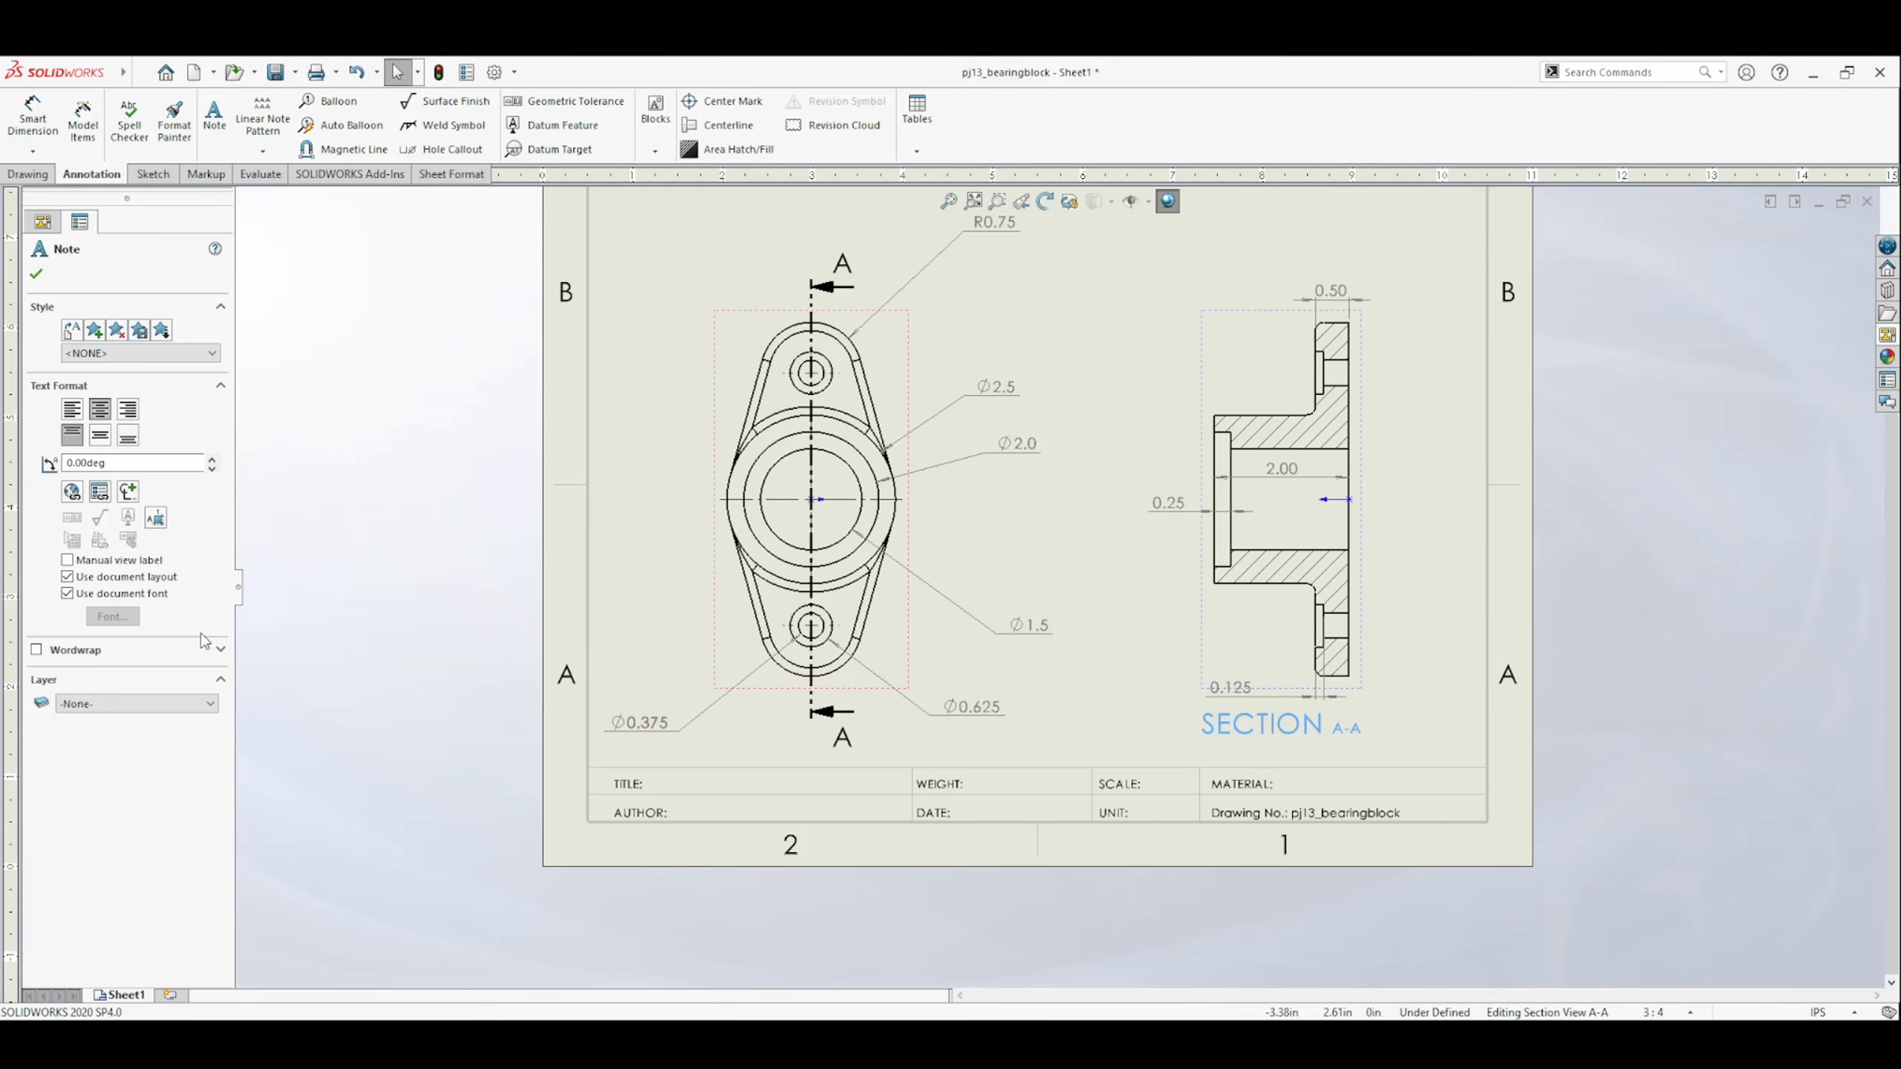
pyautogui.click(69, 594)
pyautogui.click(123, 616)
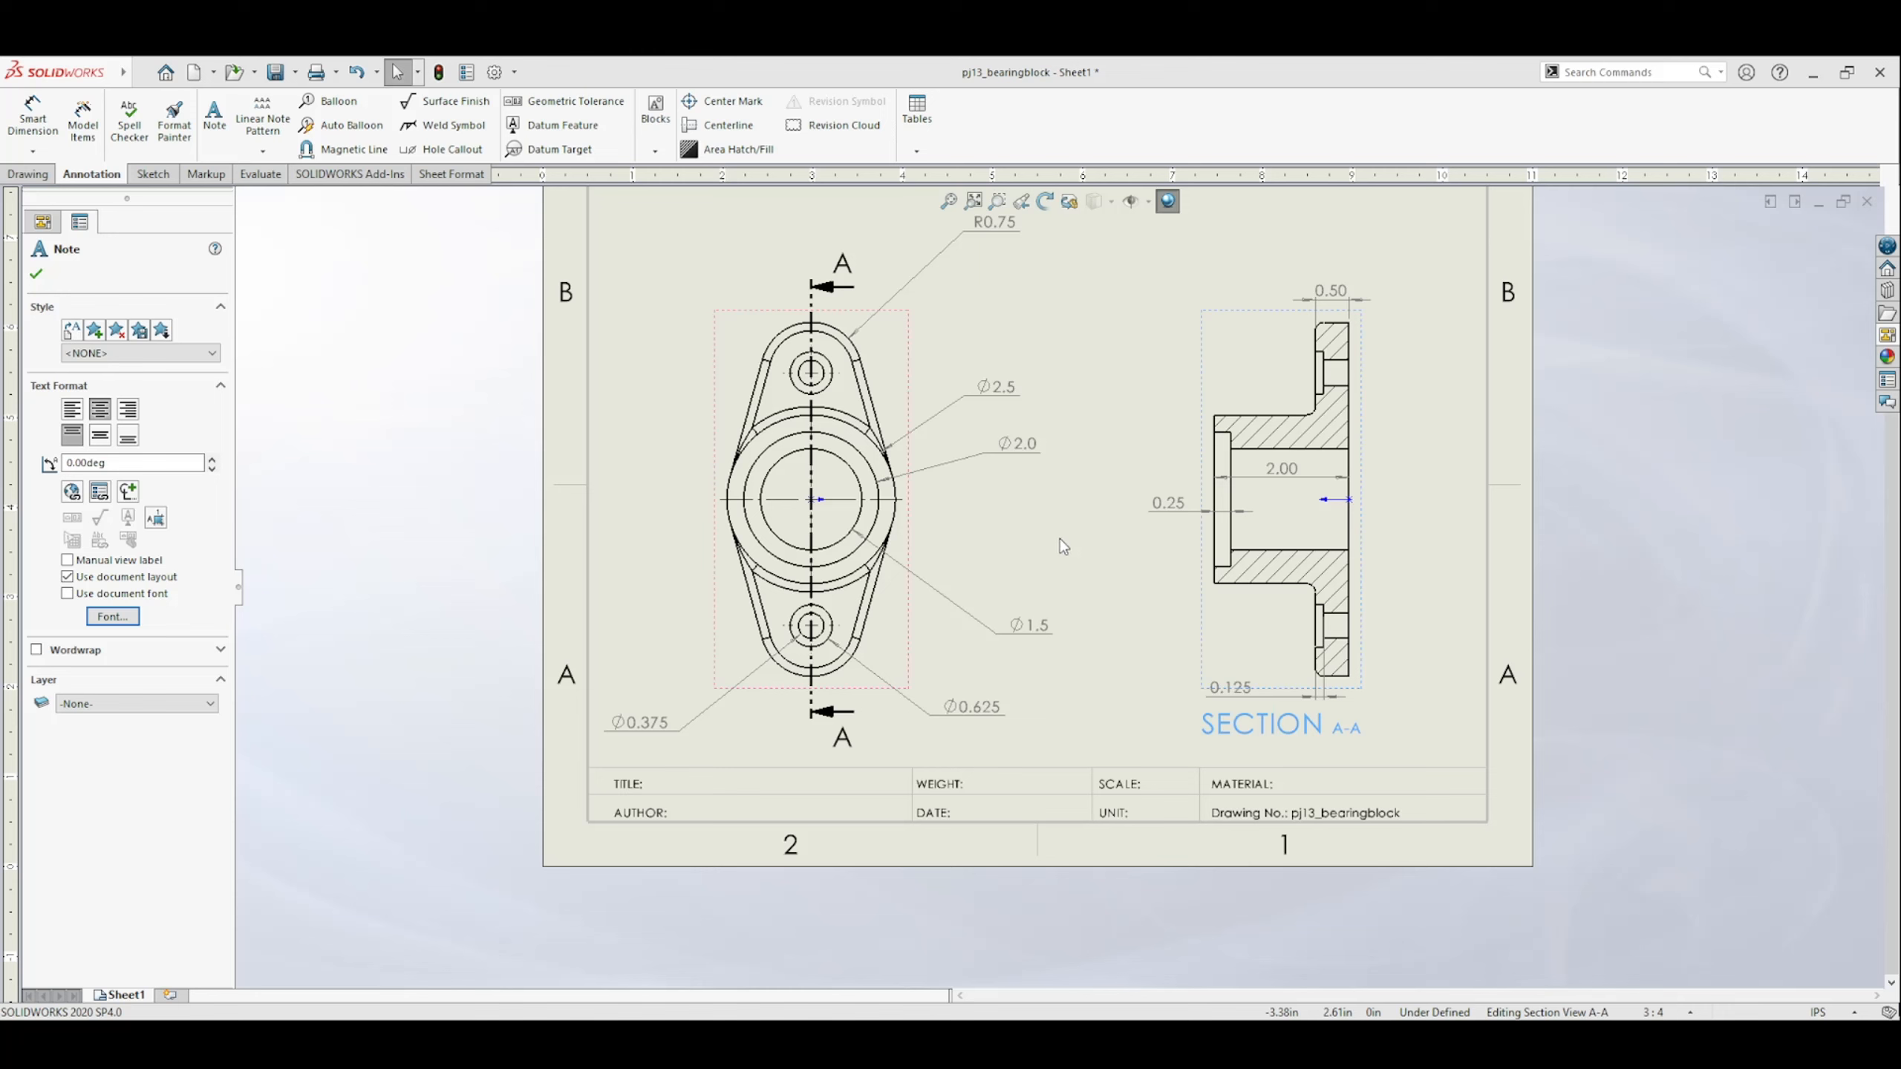
pyautogui.press('Escape')
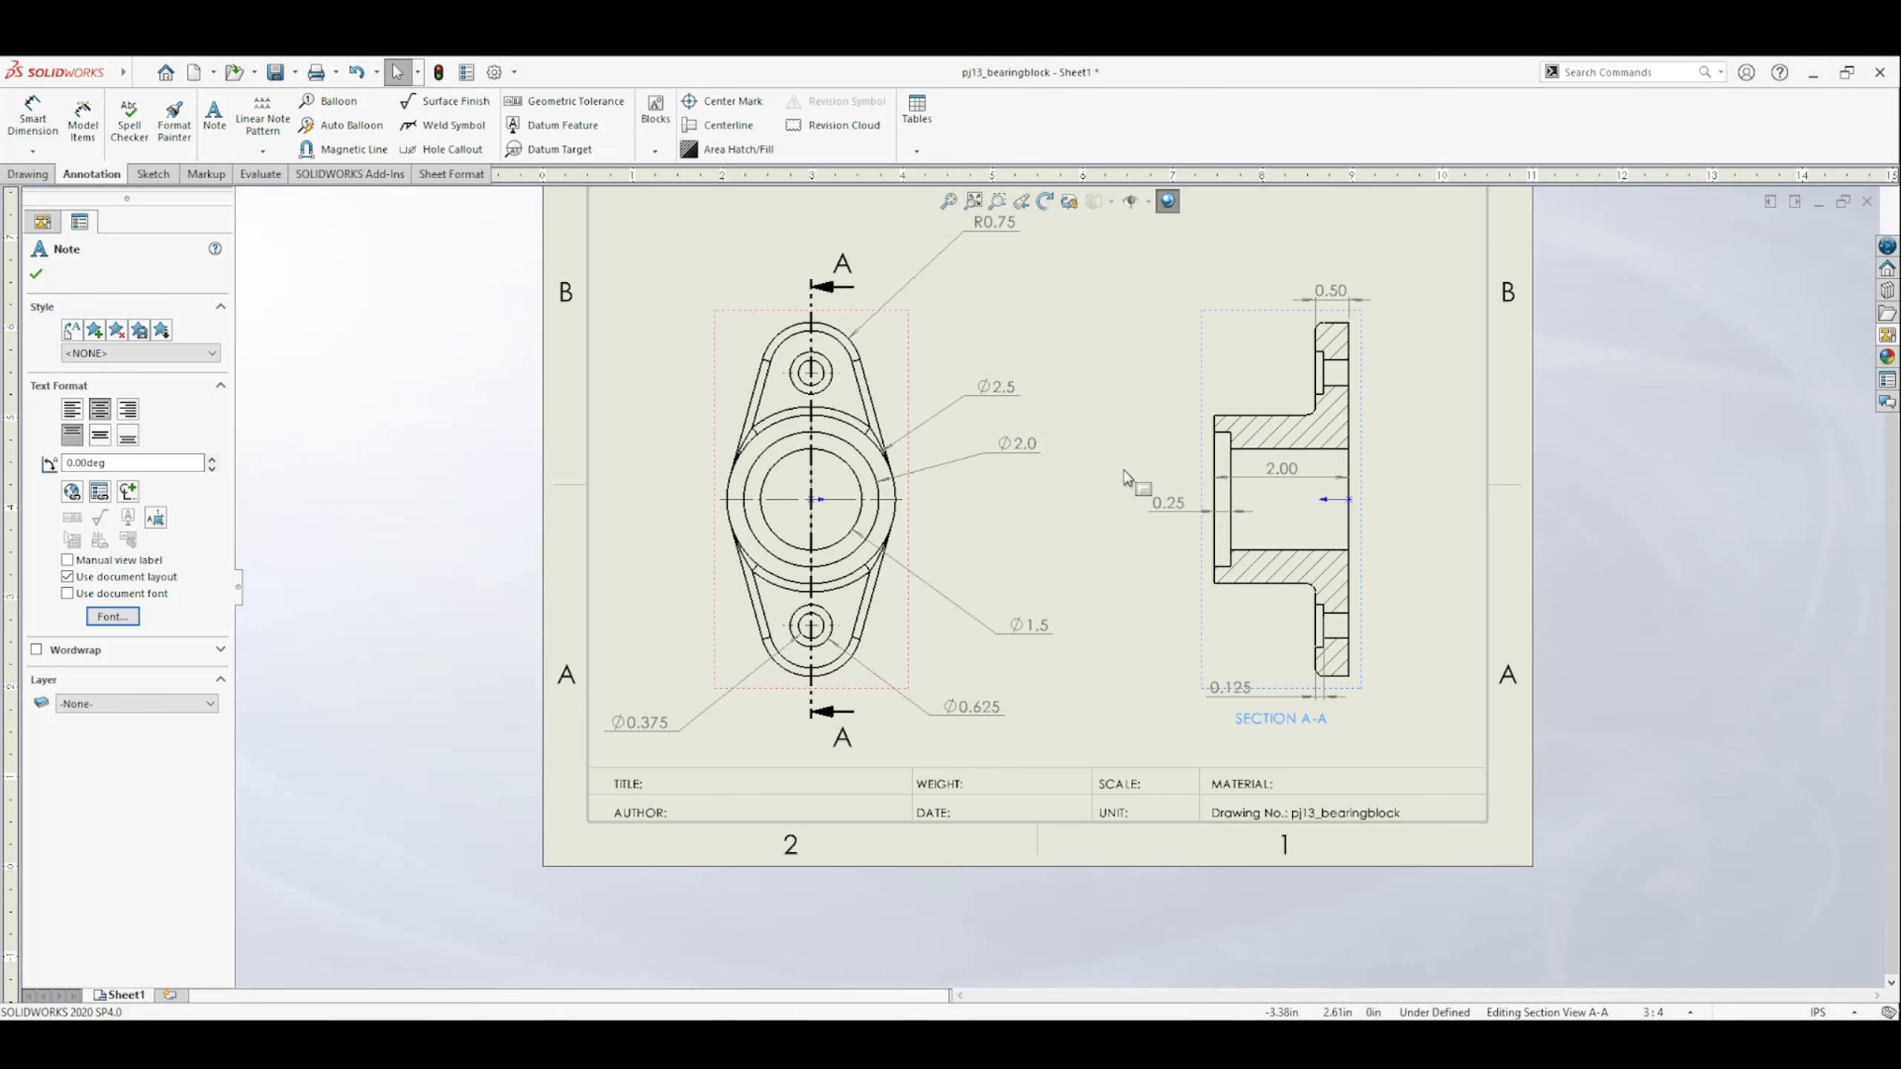
# Override the document font for the A letters of the section cutting line and apply a custom font.
pyautogui.click(843, 741)
pyautogui.click(59, 387)
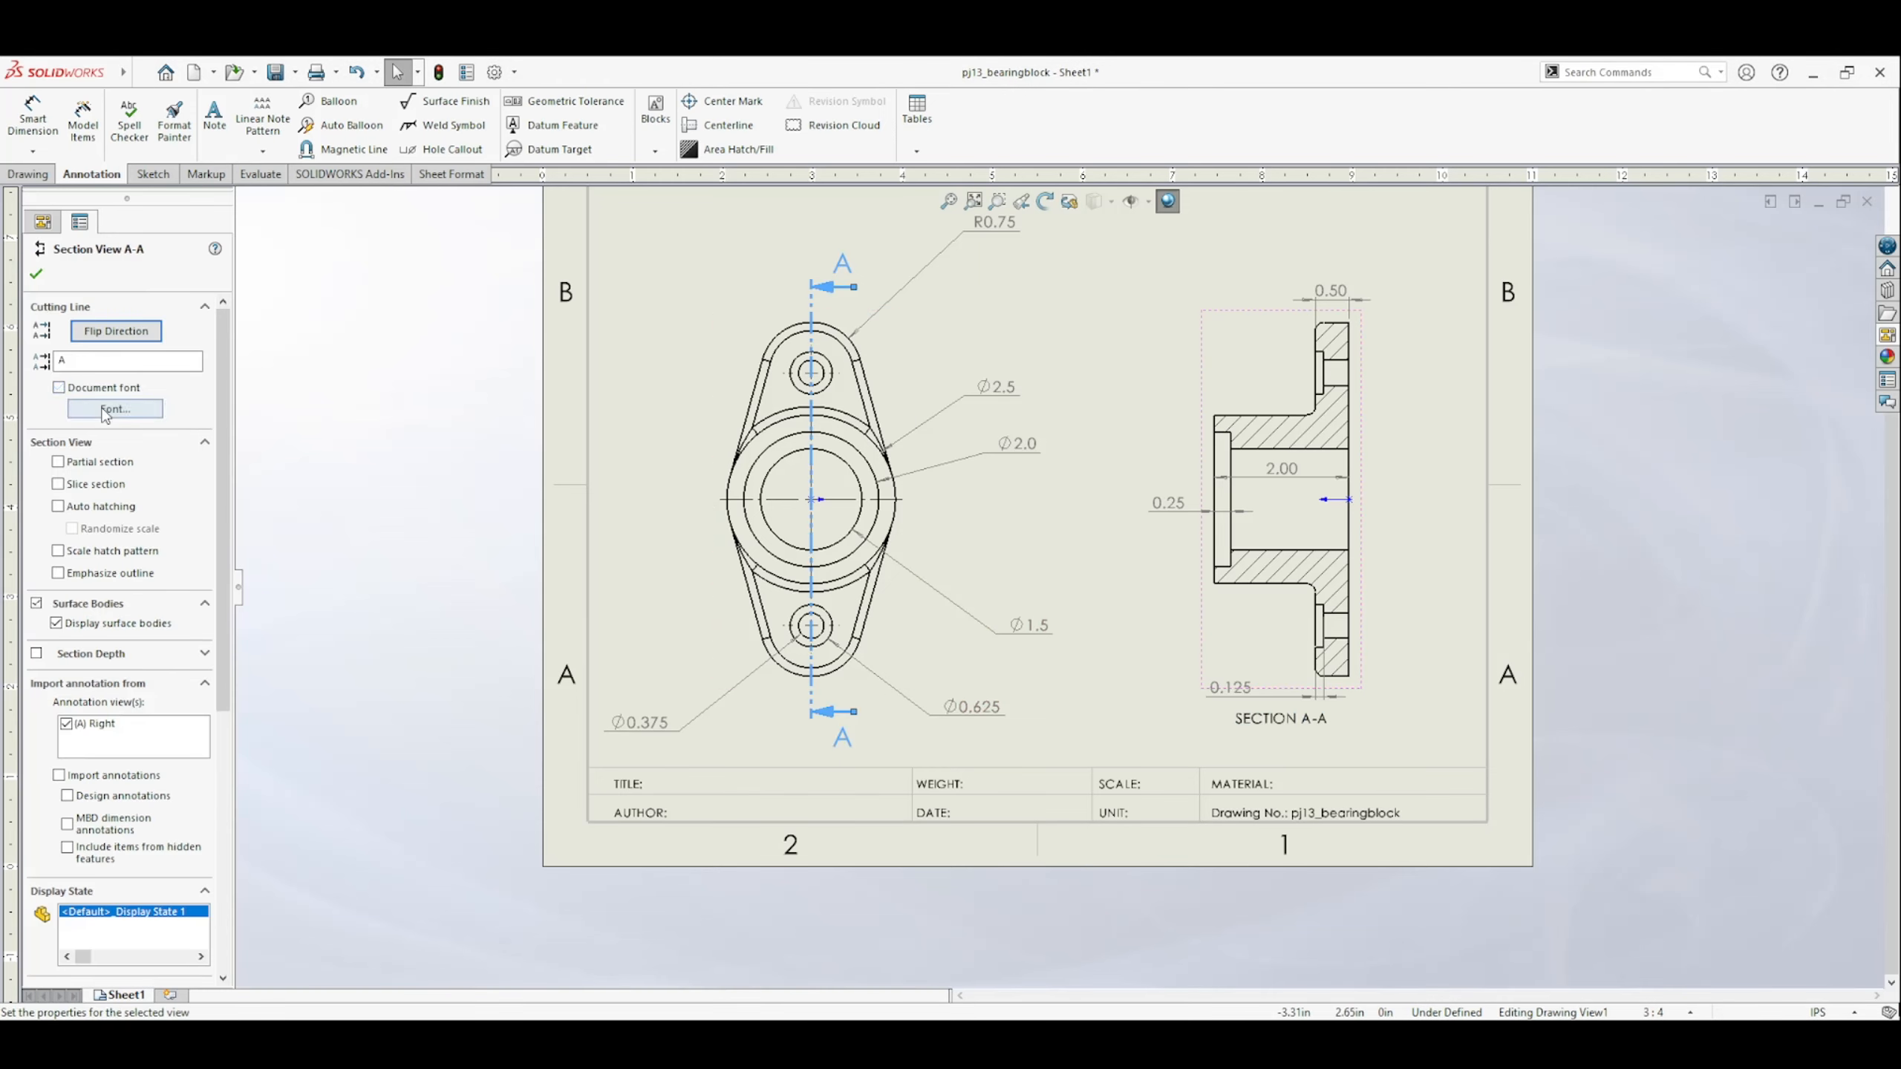
pyautogui.click(115, 409)
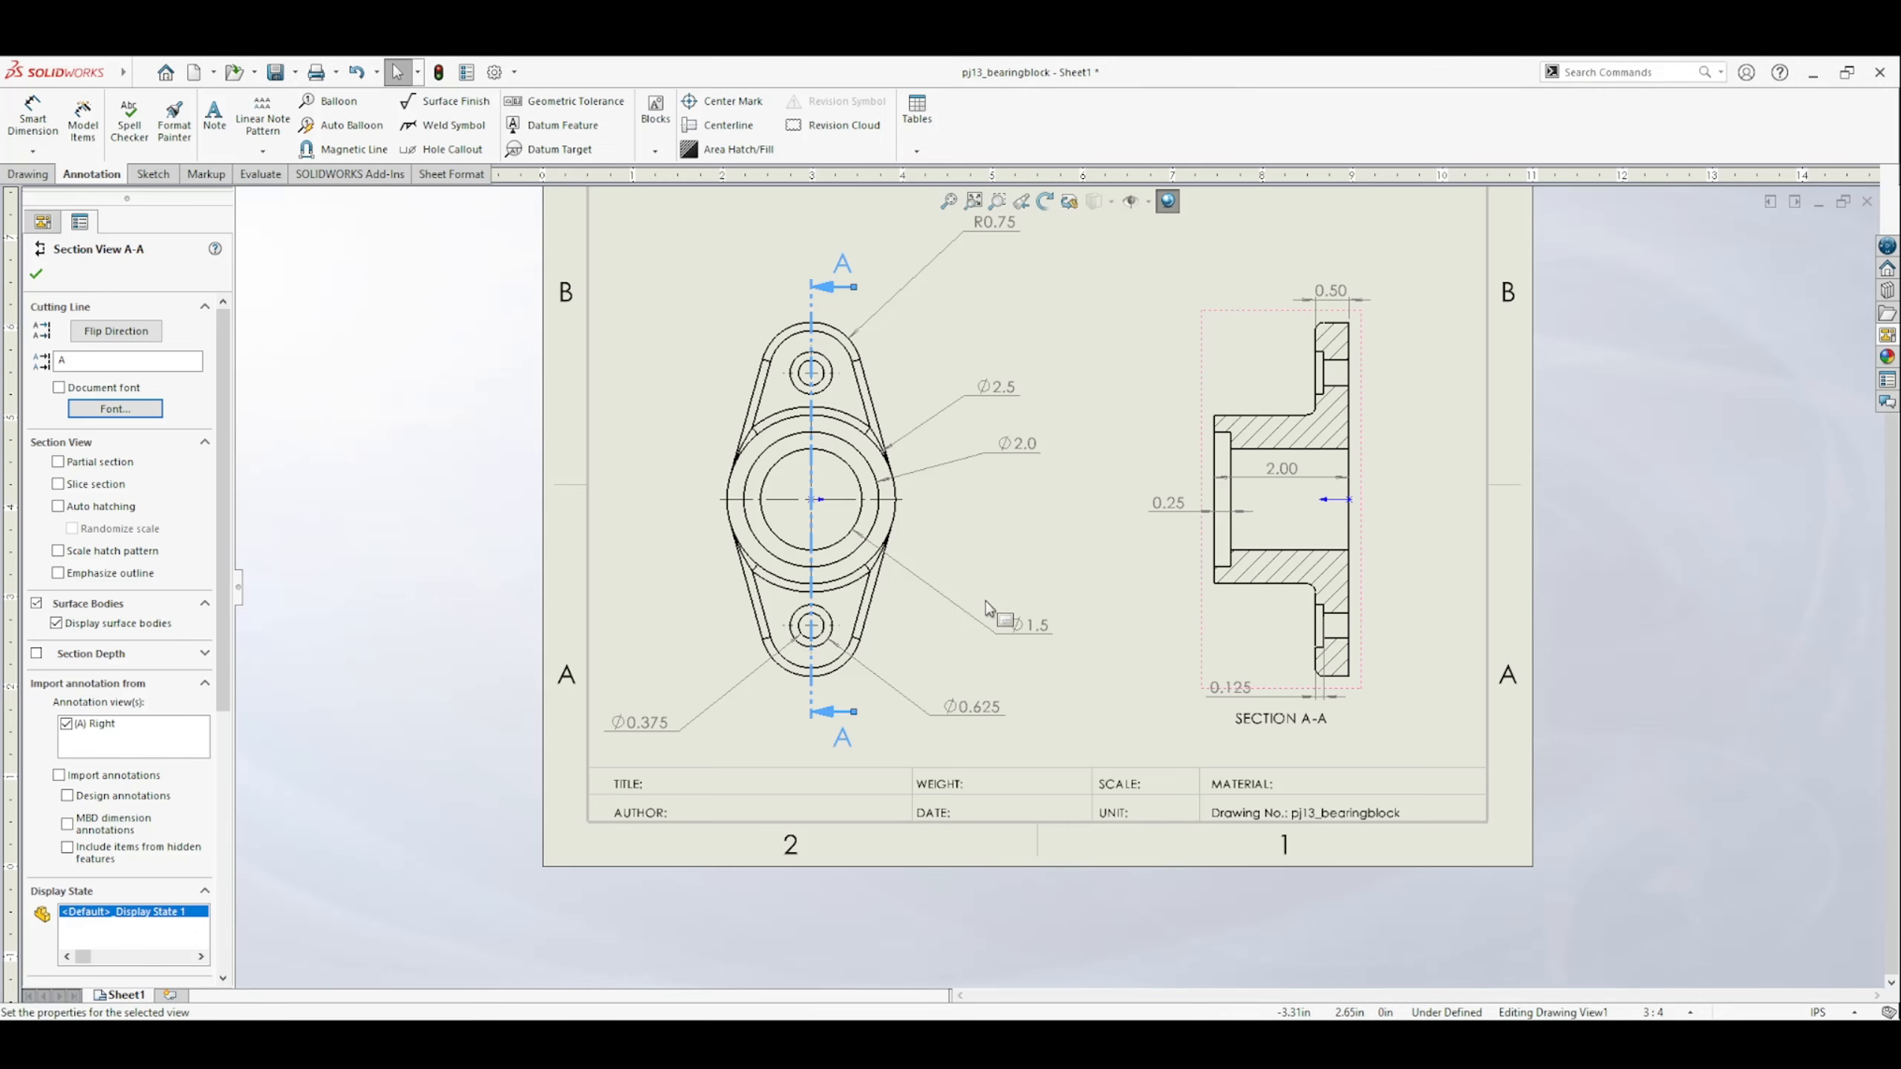
pyautogui.click(422, 669)
pyautogui.scroll(-1, 606, 703)
pyautogui.scroll(2, 786, 674)
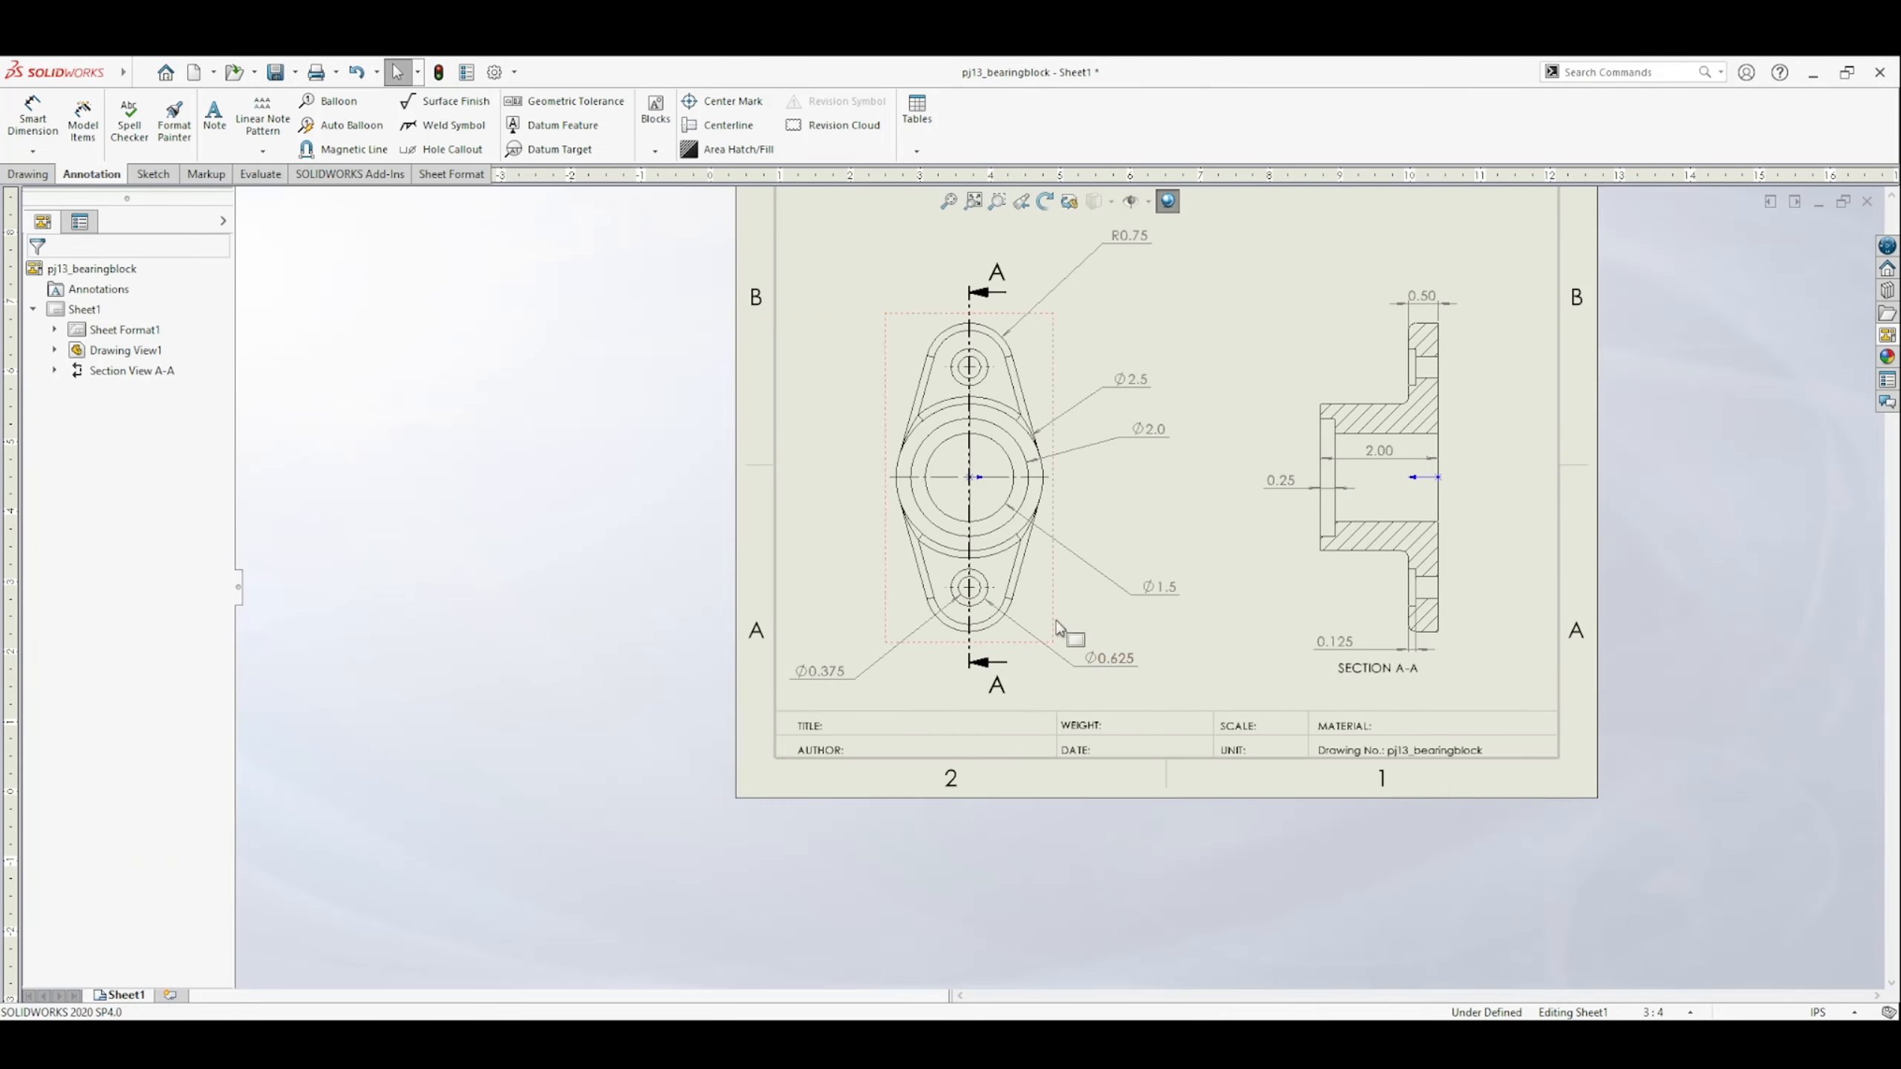
pyautogui.moveTo(1110, 603)
pyautogui.mouseDown(button='middle')
pyautogui.moveTo(984, 619)
pyautogui.moveTo(904, 668)
pyautogui.mouseUp(button='middle')
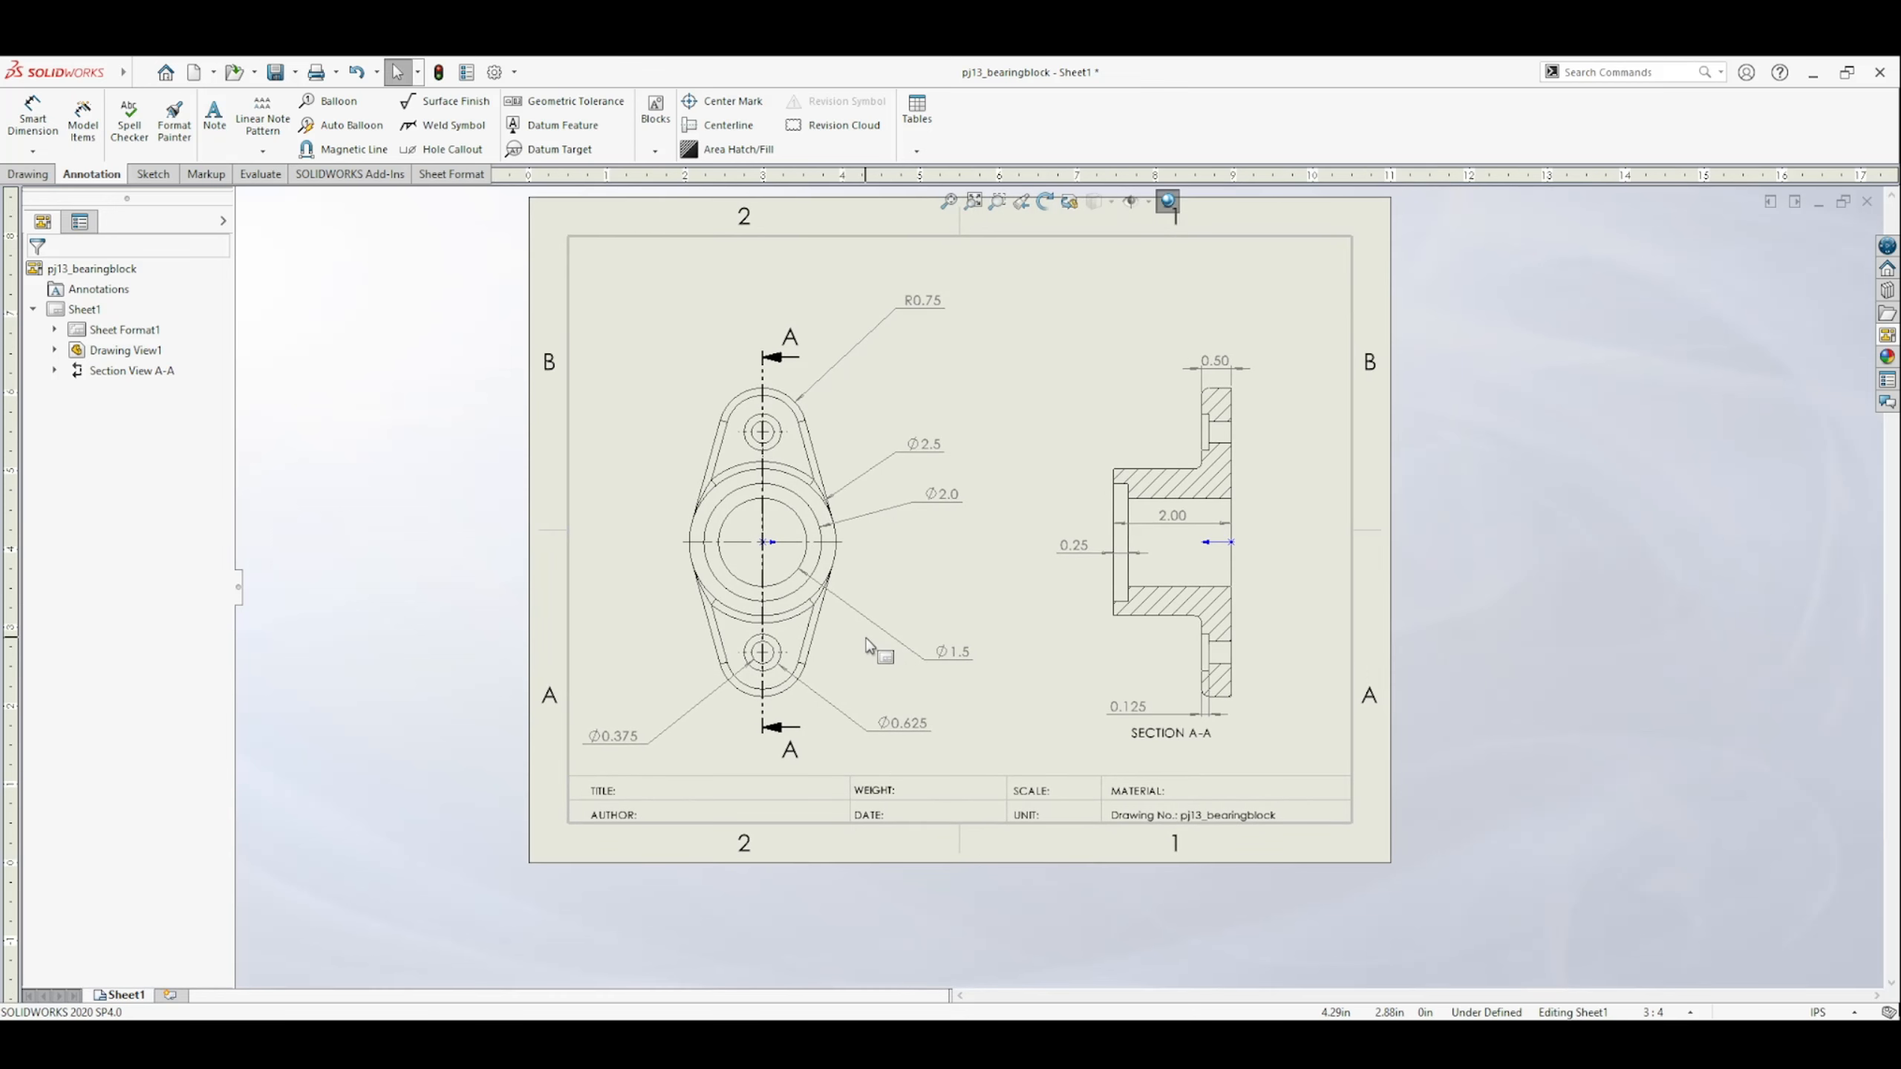
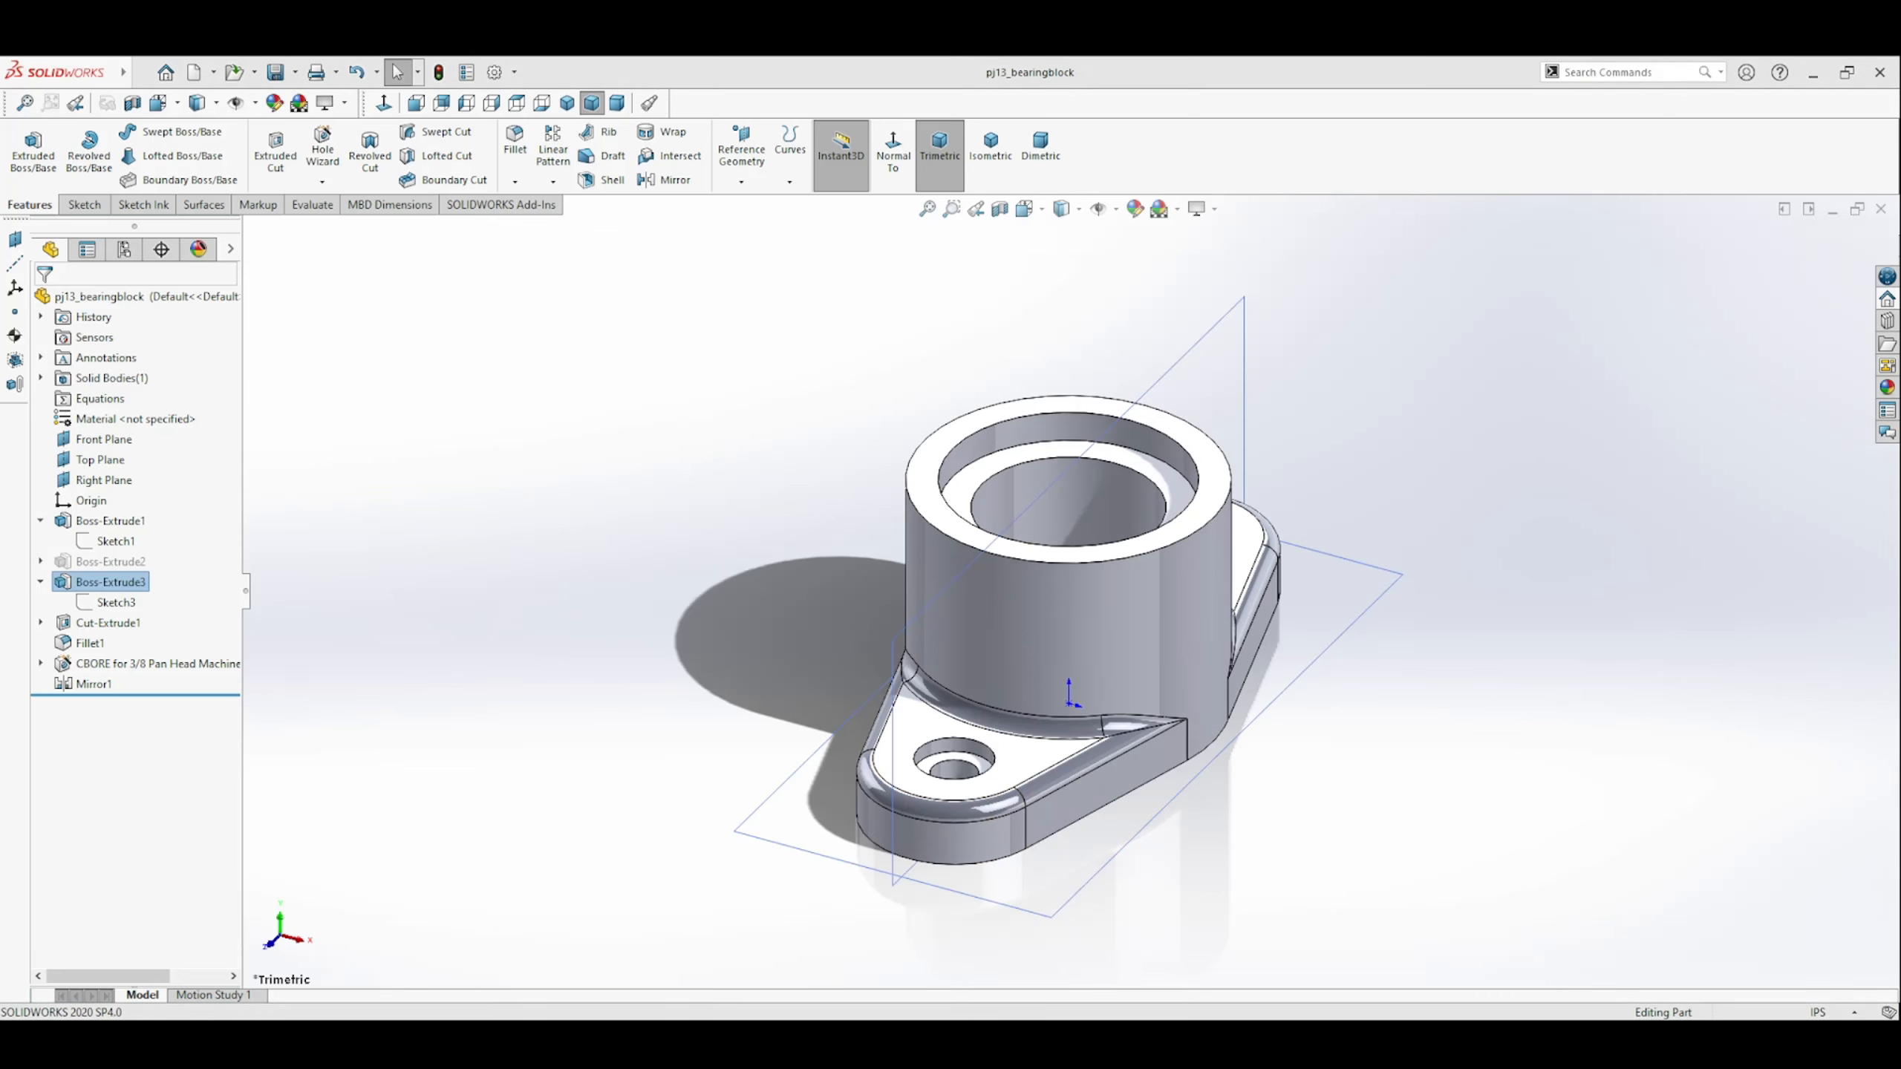
# Start an Extruded Cut sketch on the Right Plane and draw a circle about 0.27 in in diameter on the vertical centreline of the cylinder.
pyautogui.click(103, 479)
pyautogui.click(892, 150)
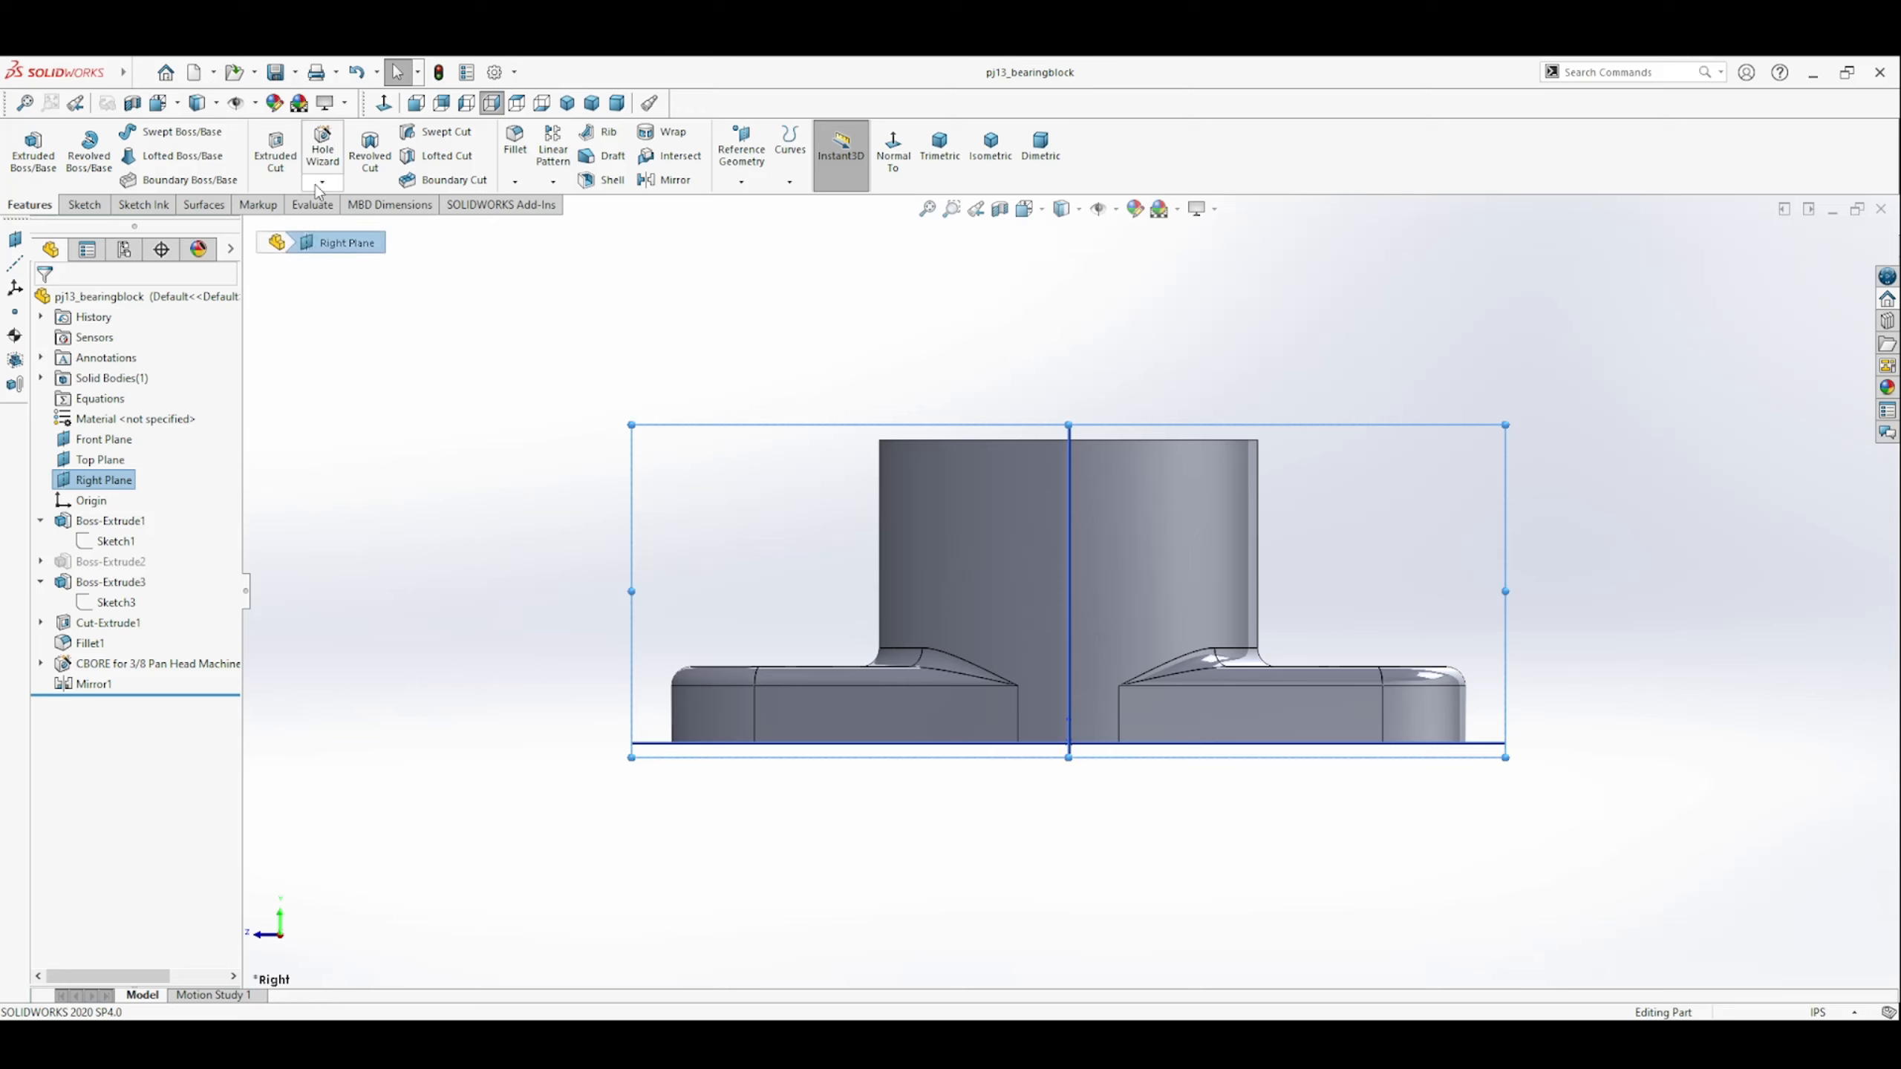
pyautogui.click(277, 159)
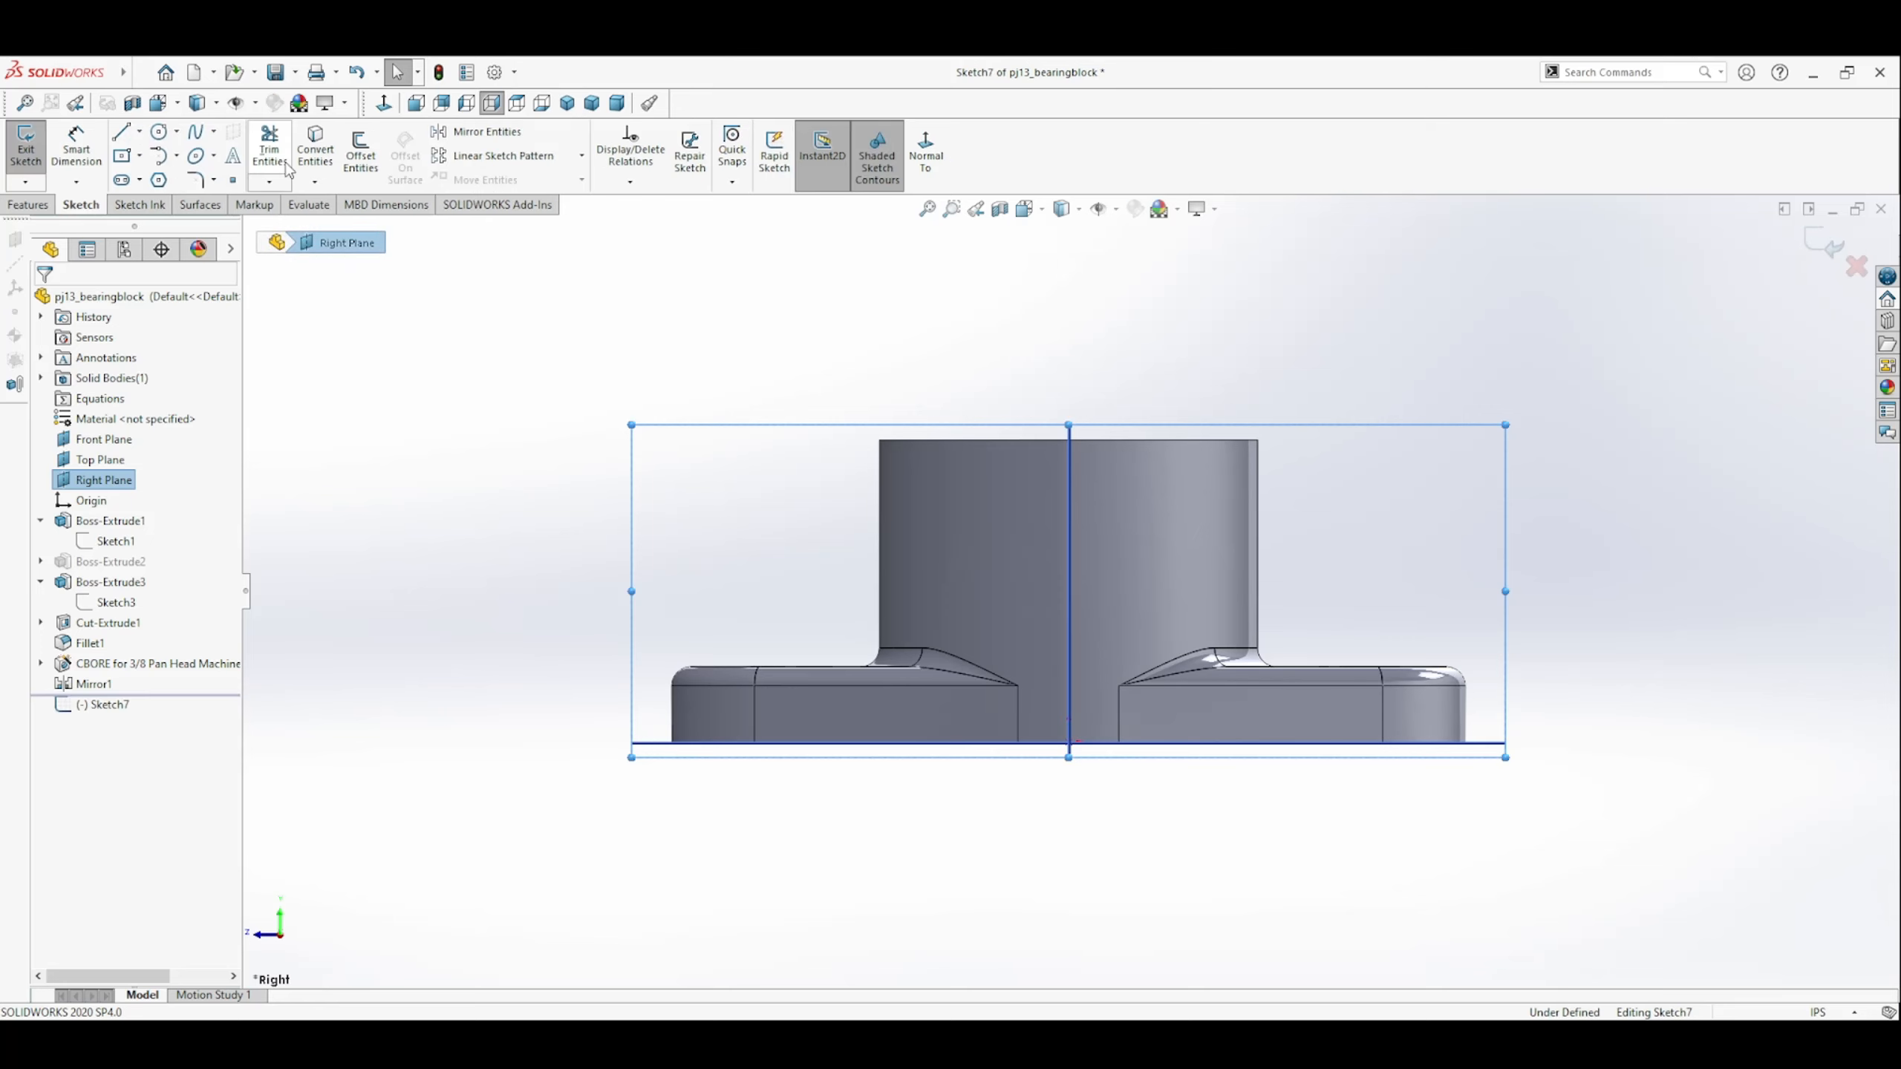
pyautogui.click(159, 133)
pyautogui.click(1068, 499)
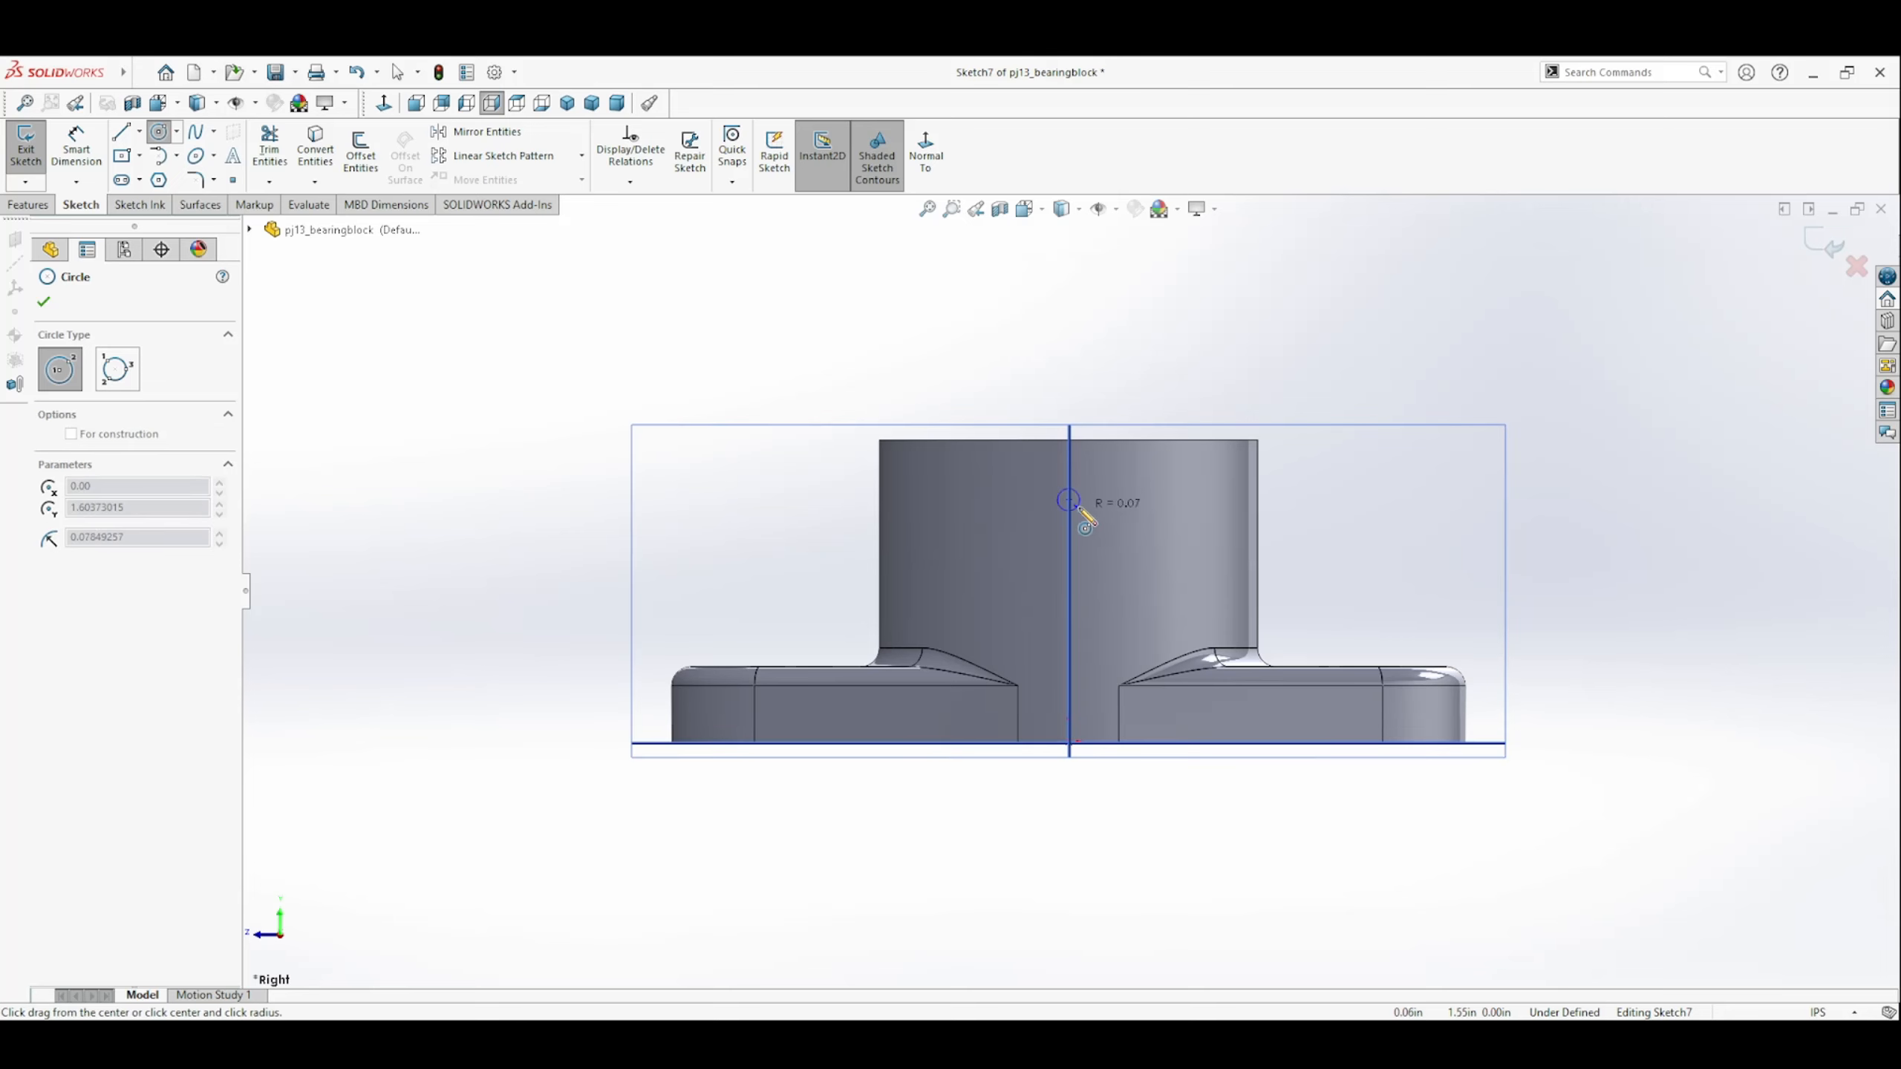
pyautogui.click(1088, 500)
pyautogui.press('Escape')
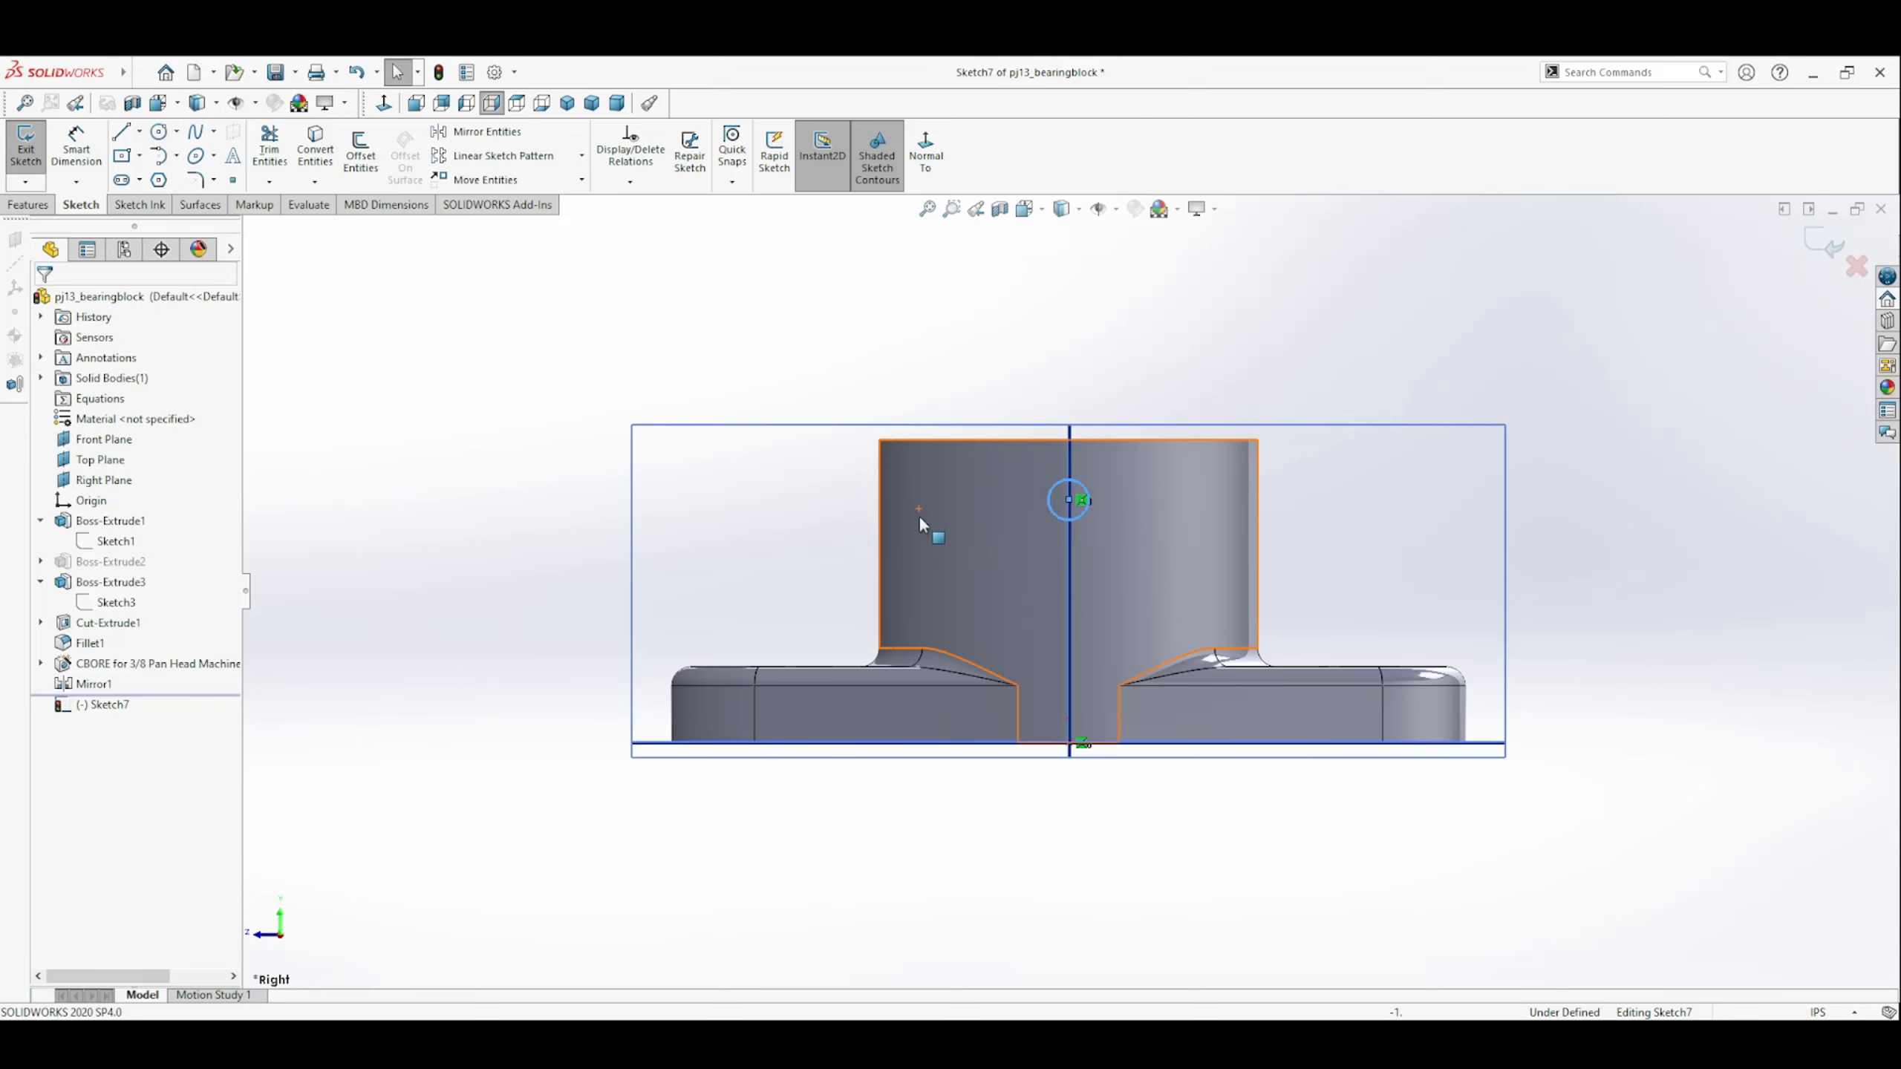
# Dimension the circle's diameter and set it to 0.25 in.
pyautogui.click(73, 141)
pyautogui.click(1049, 511)
pyautogui.click(749, 505)
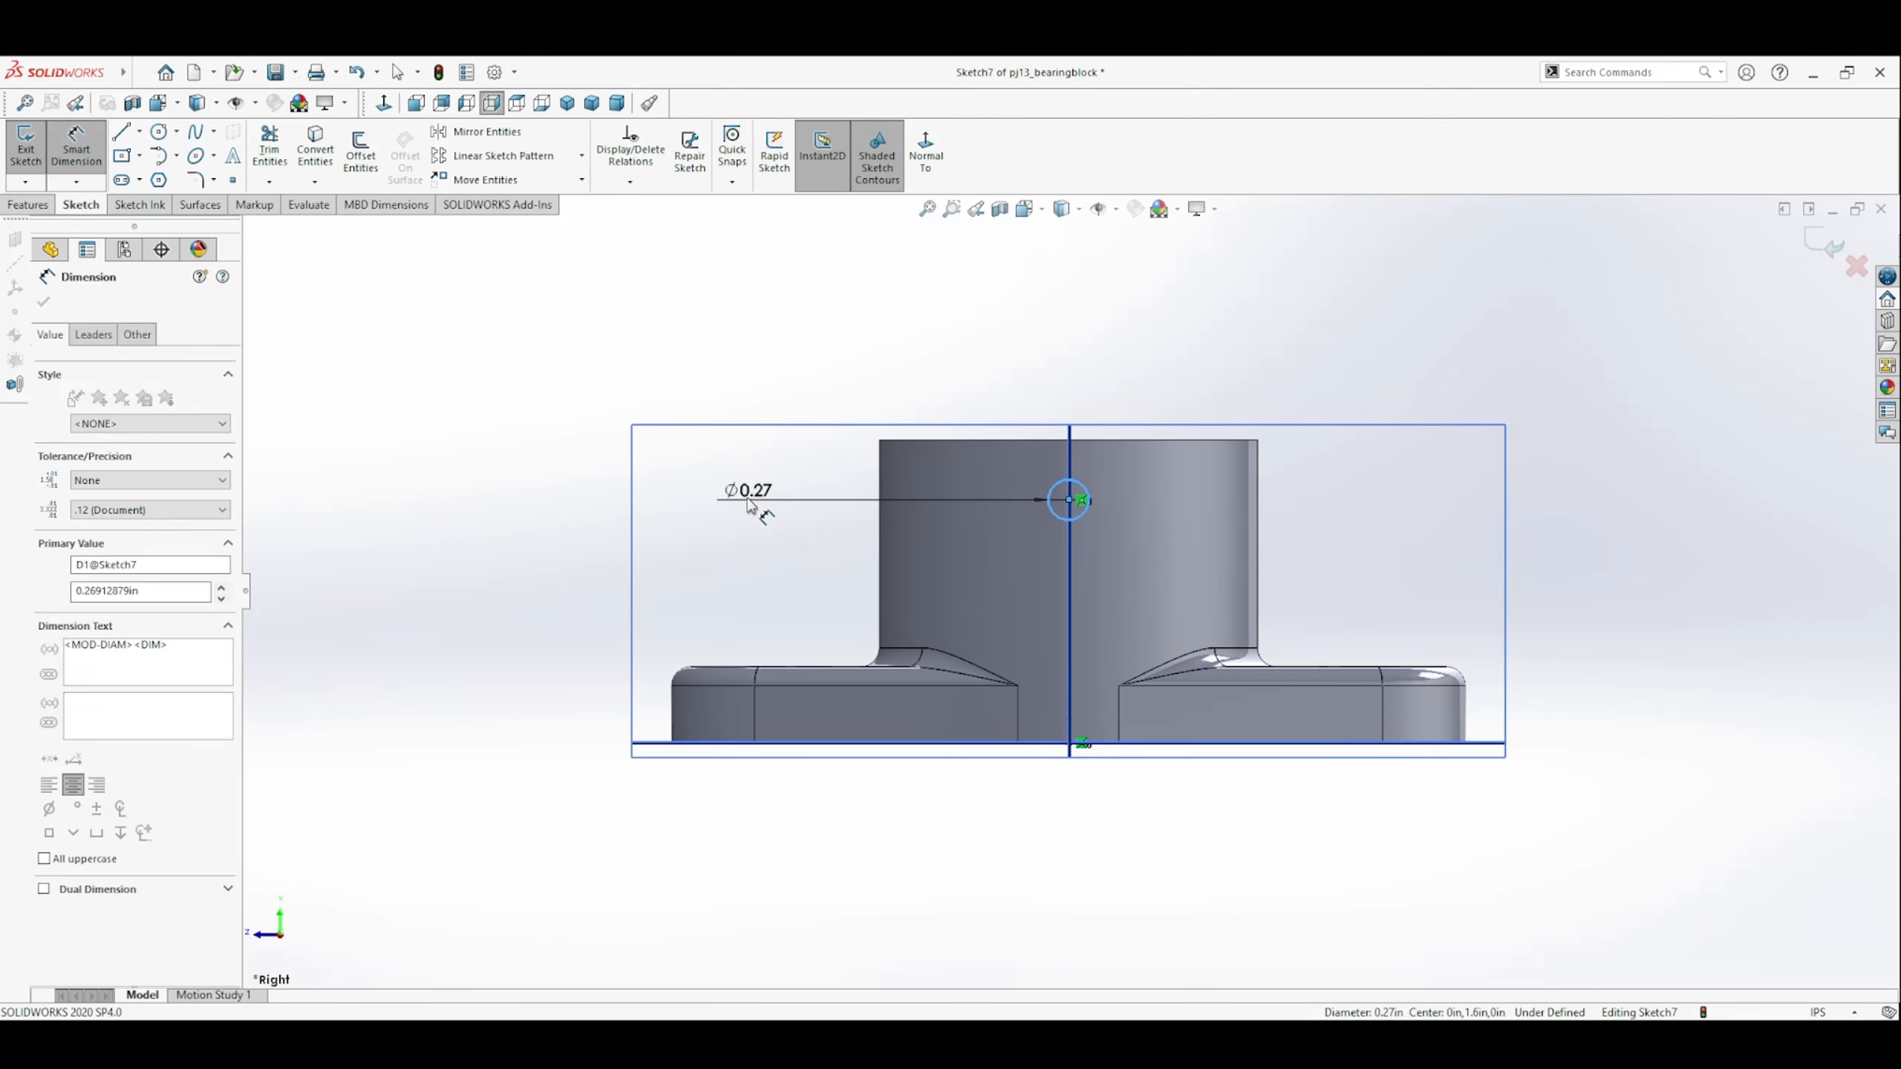
pyautogui.write('.25')
pyautogui.press('Return')
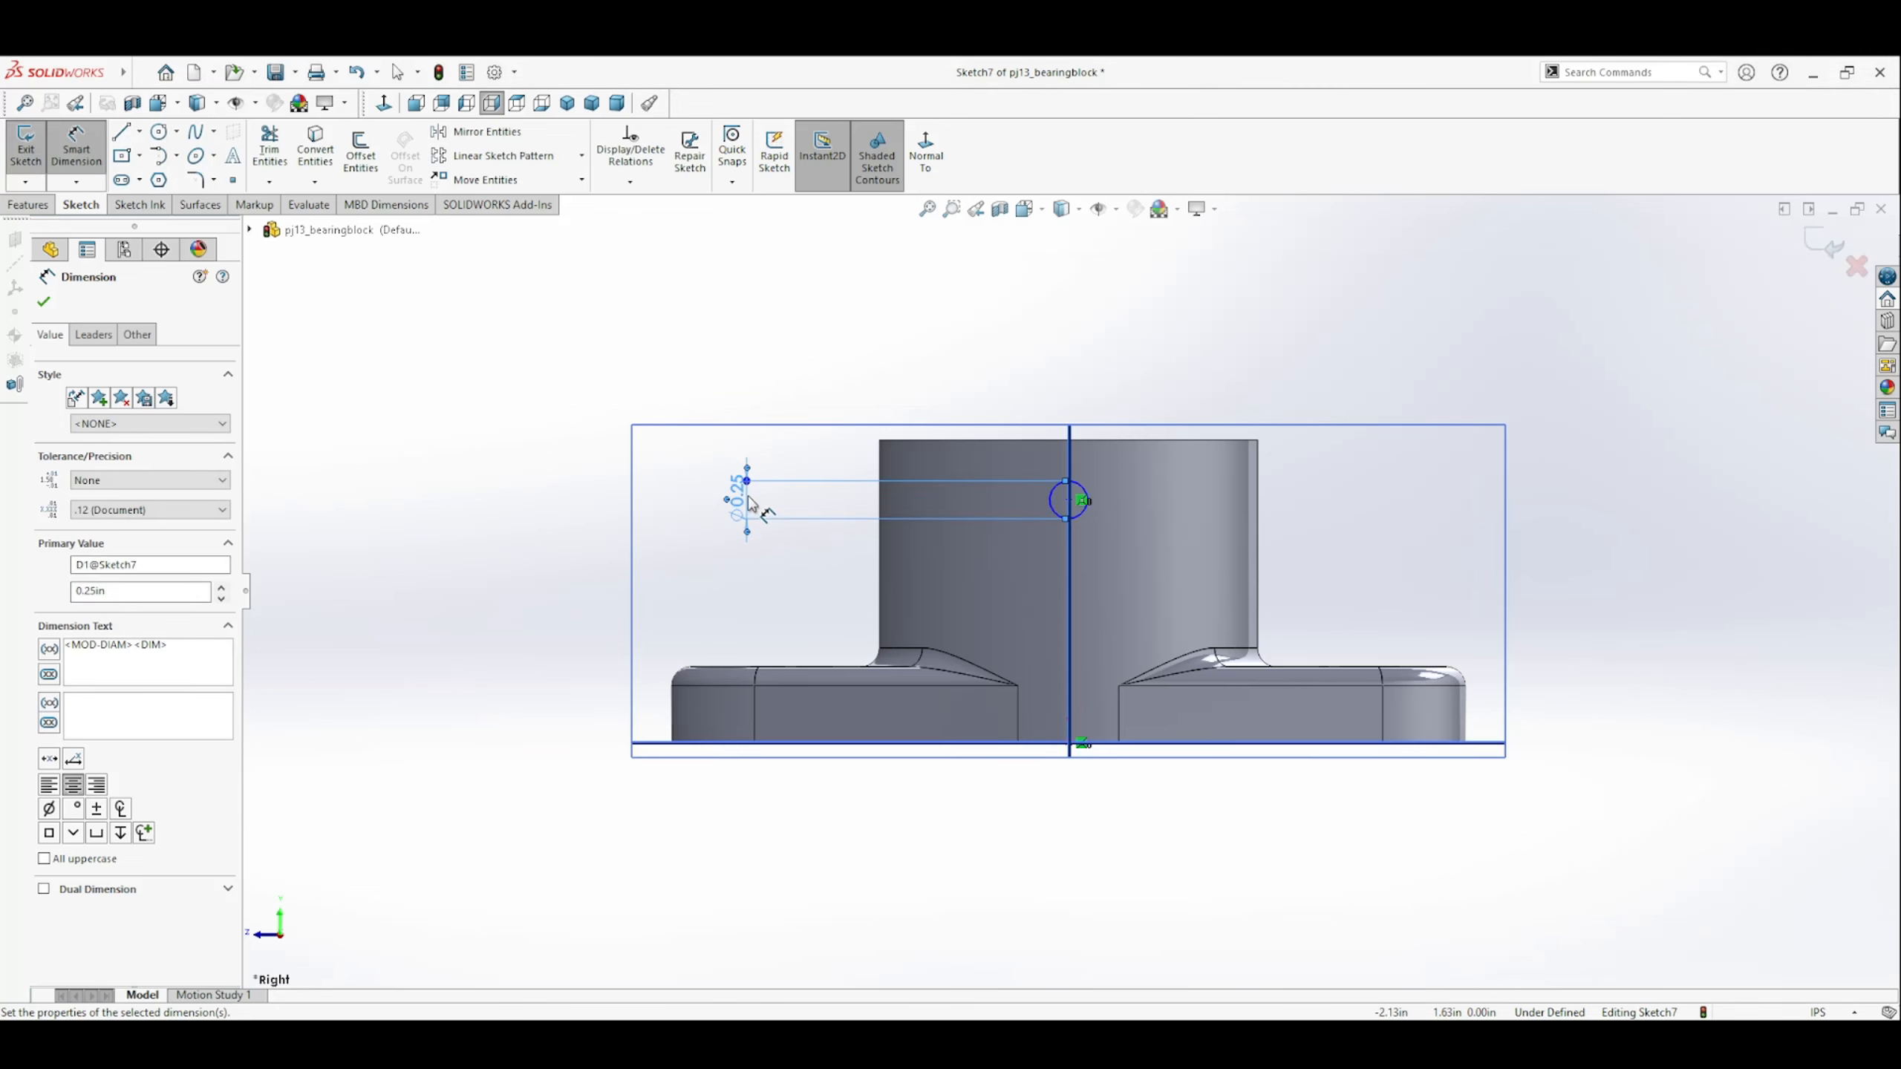
pyautogui.click(1070, 498)
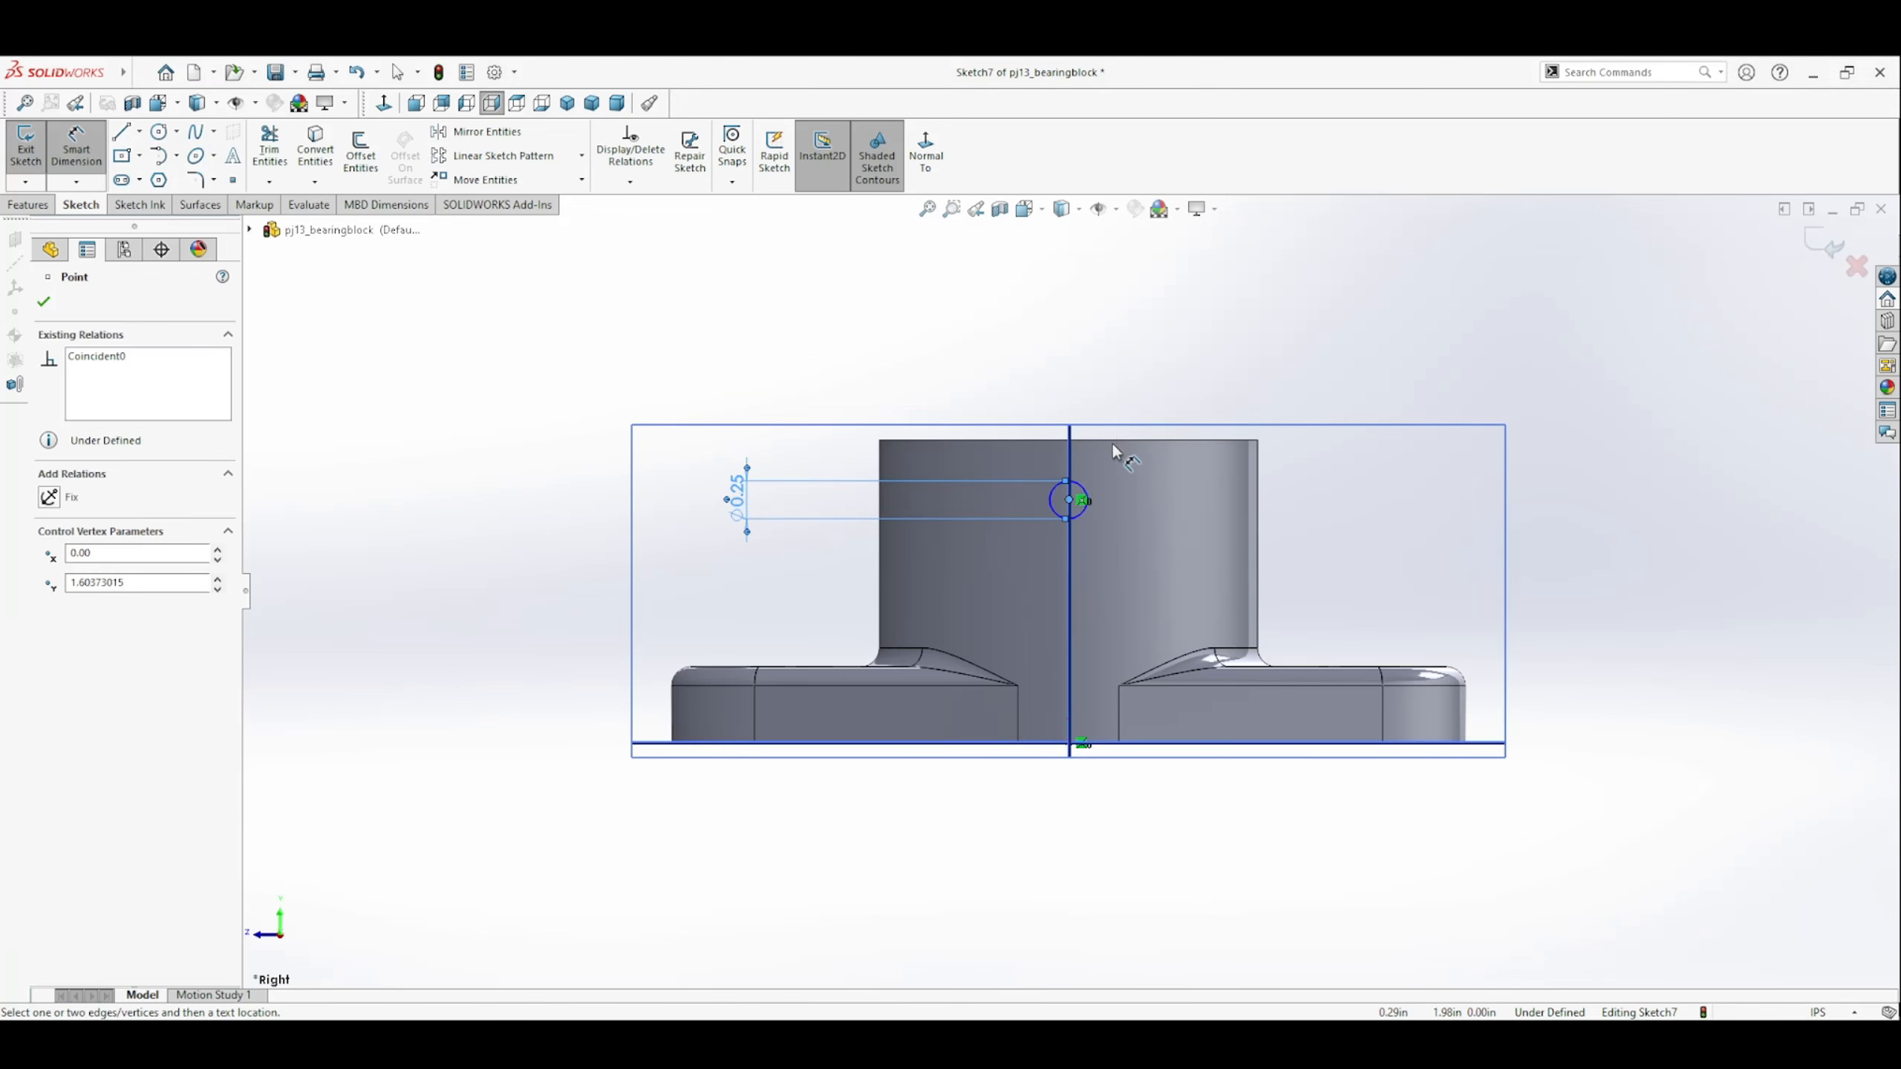
pyautogui.click(1096, 441)
pyautogui.click(1310, 339)
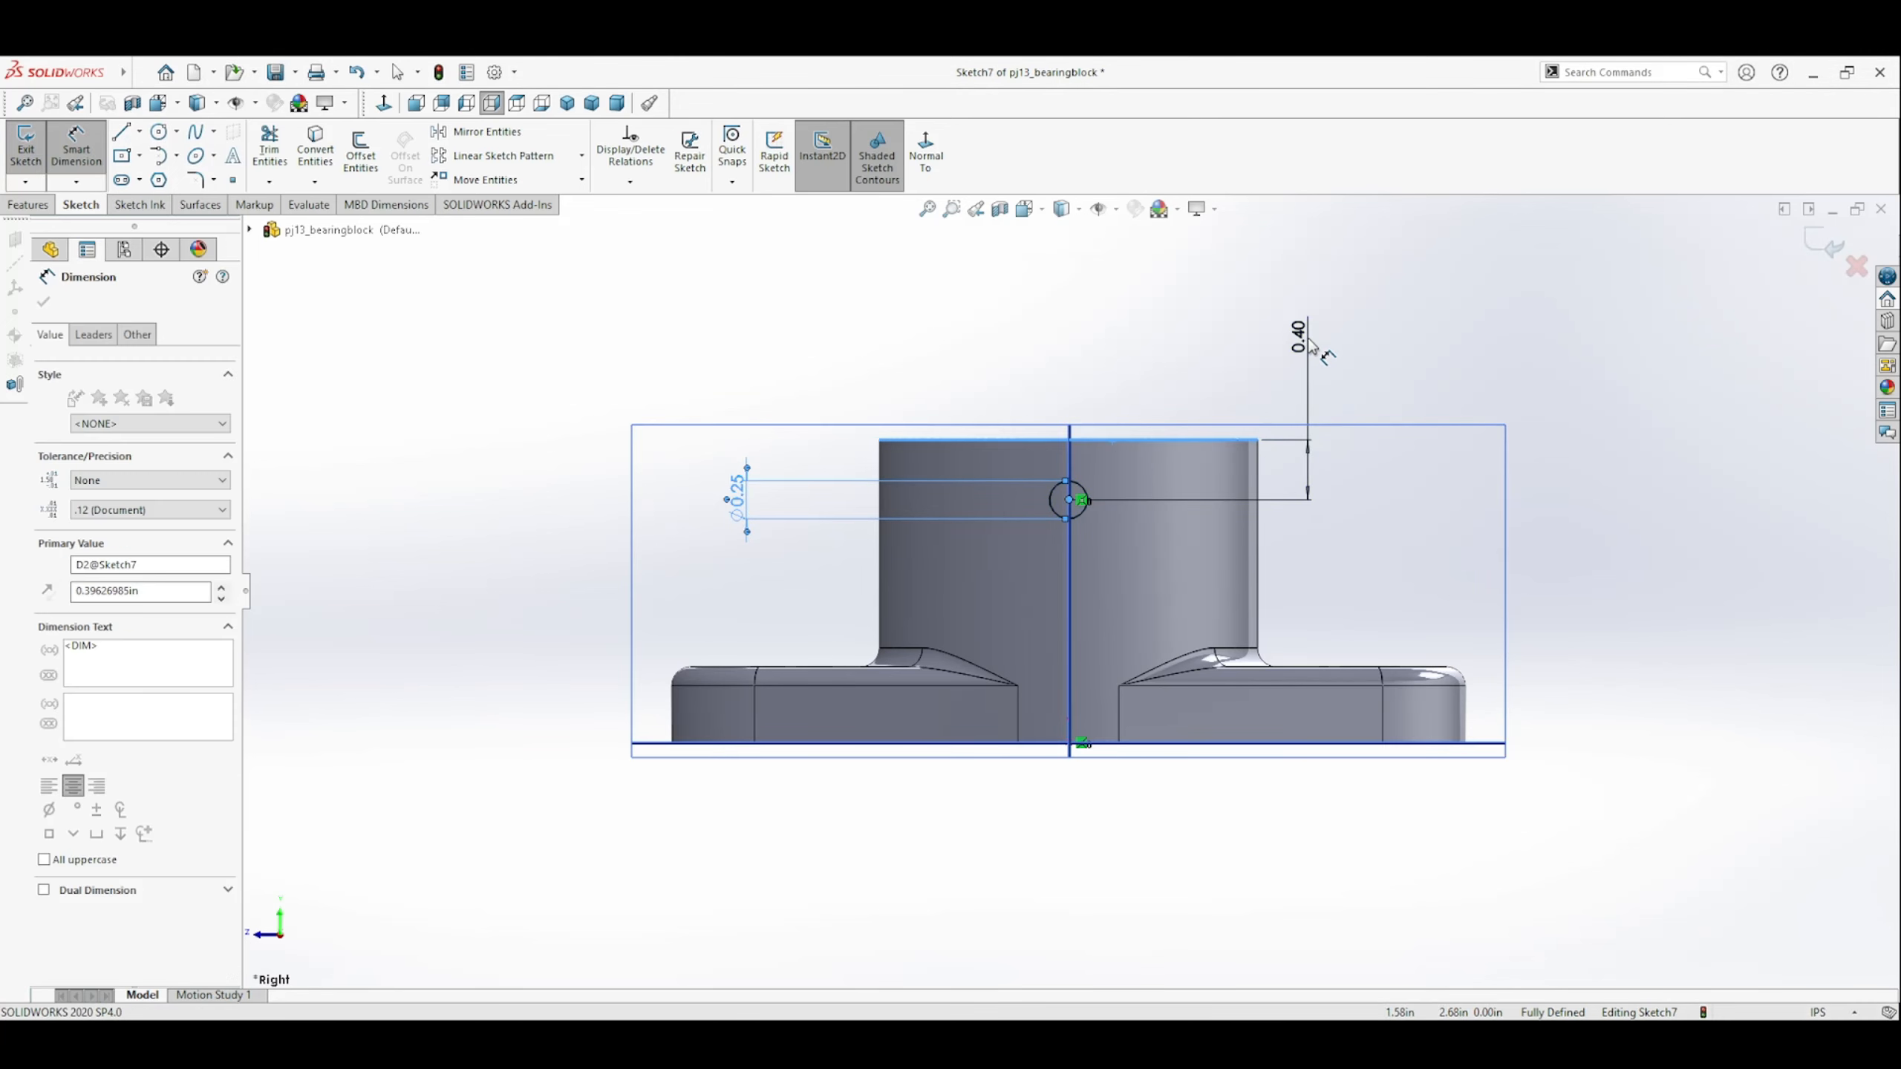
pyautogui.write('1.25')
pyautogui.press('Return')
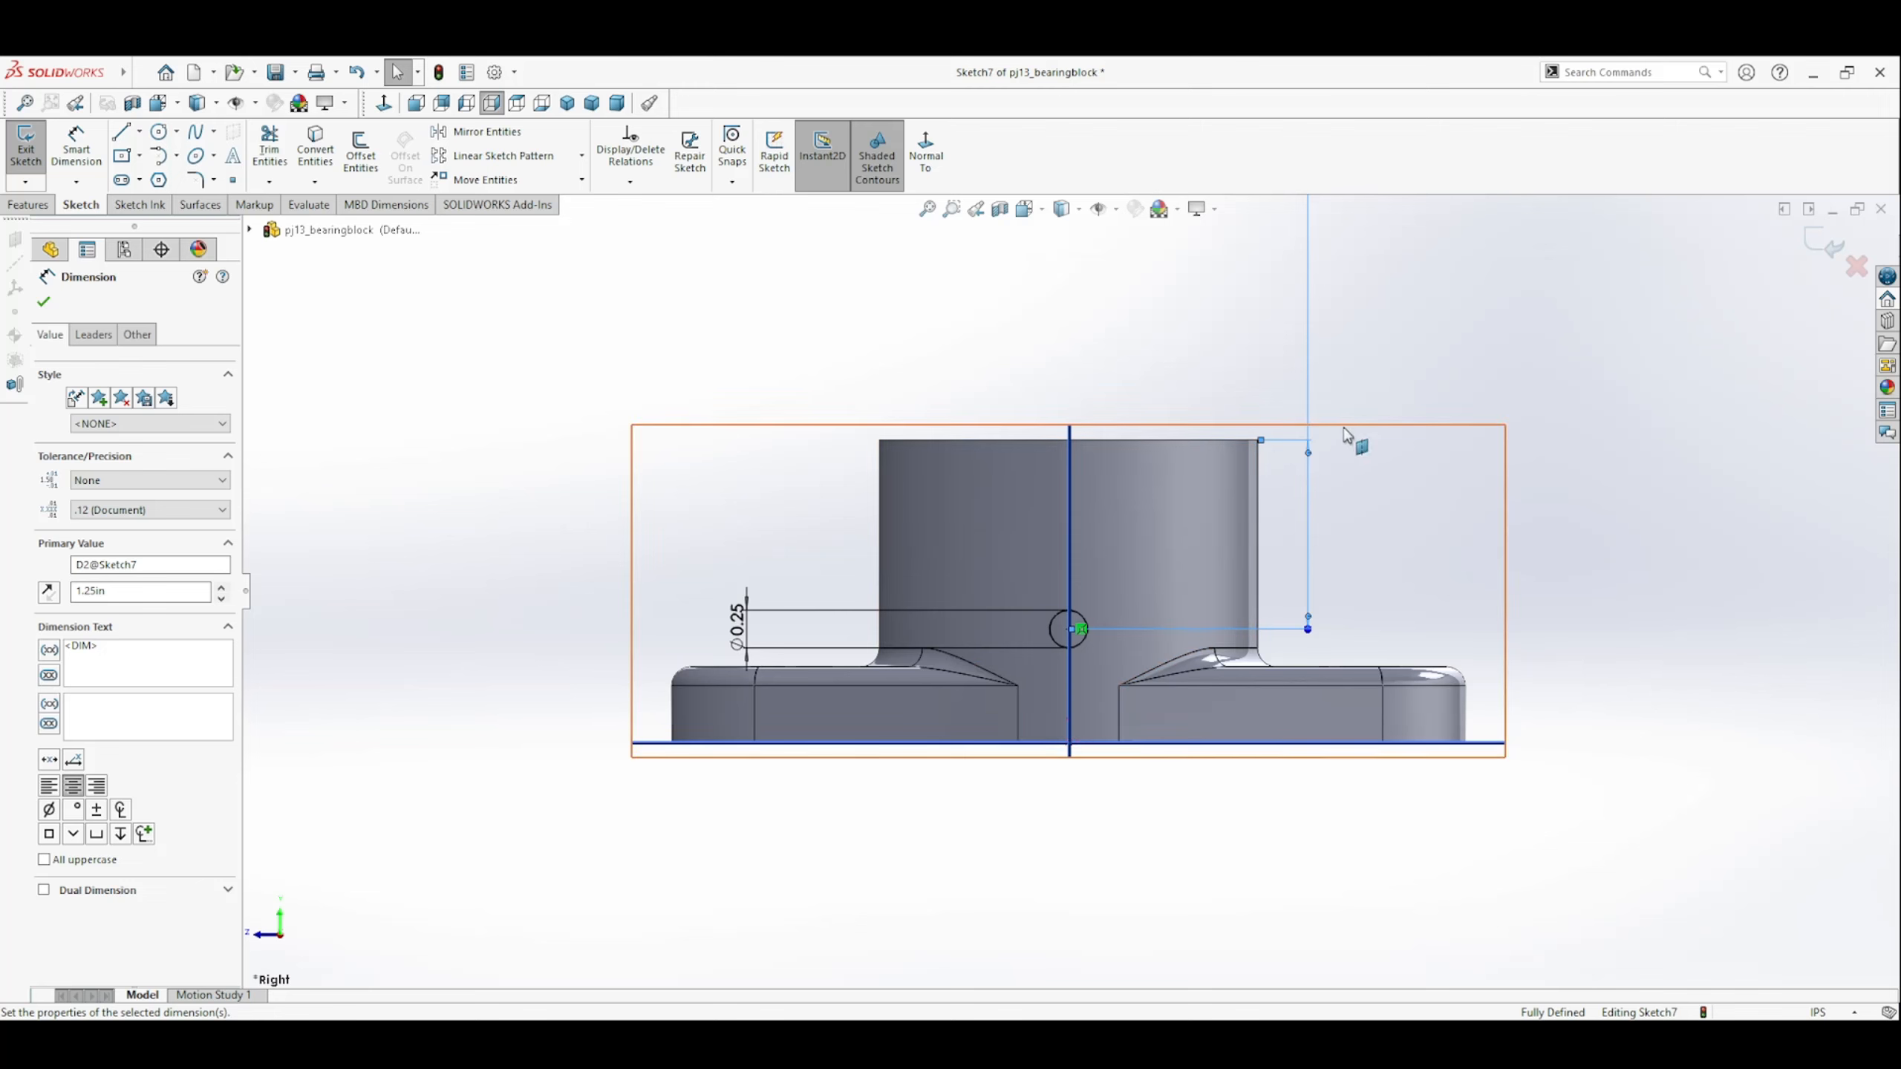
pyautogui.press('Delete')
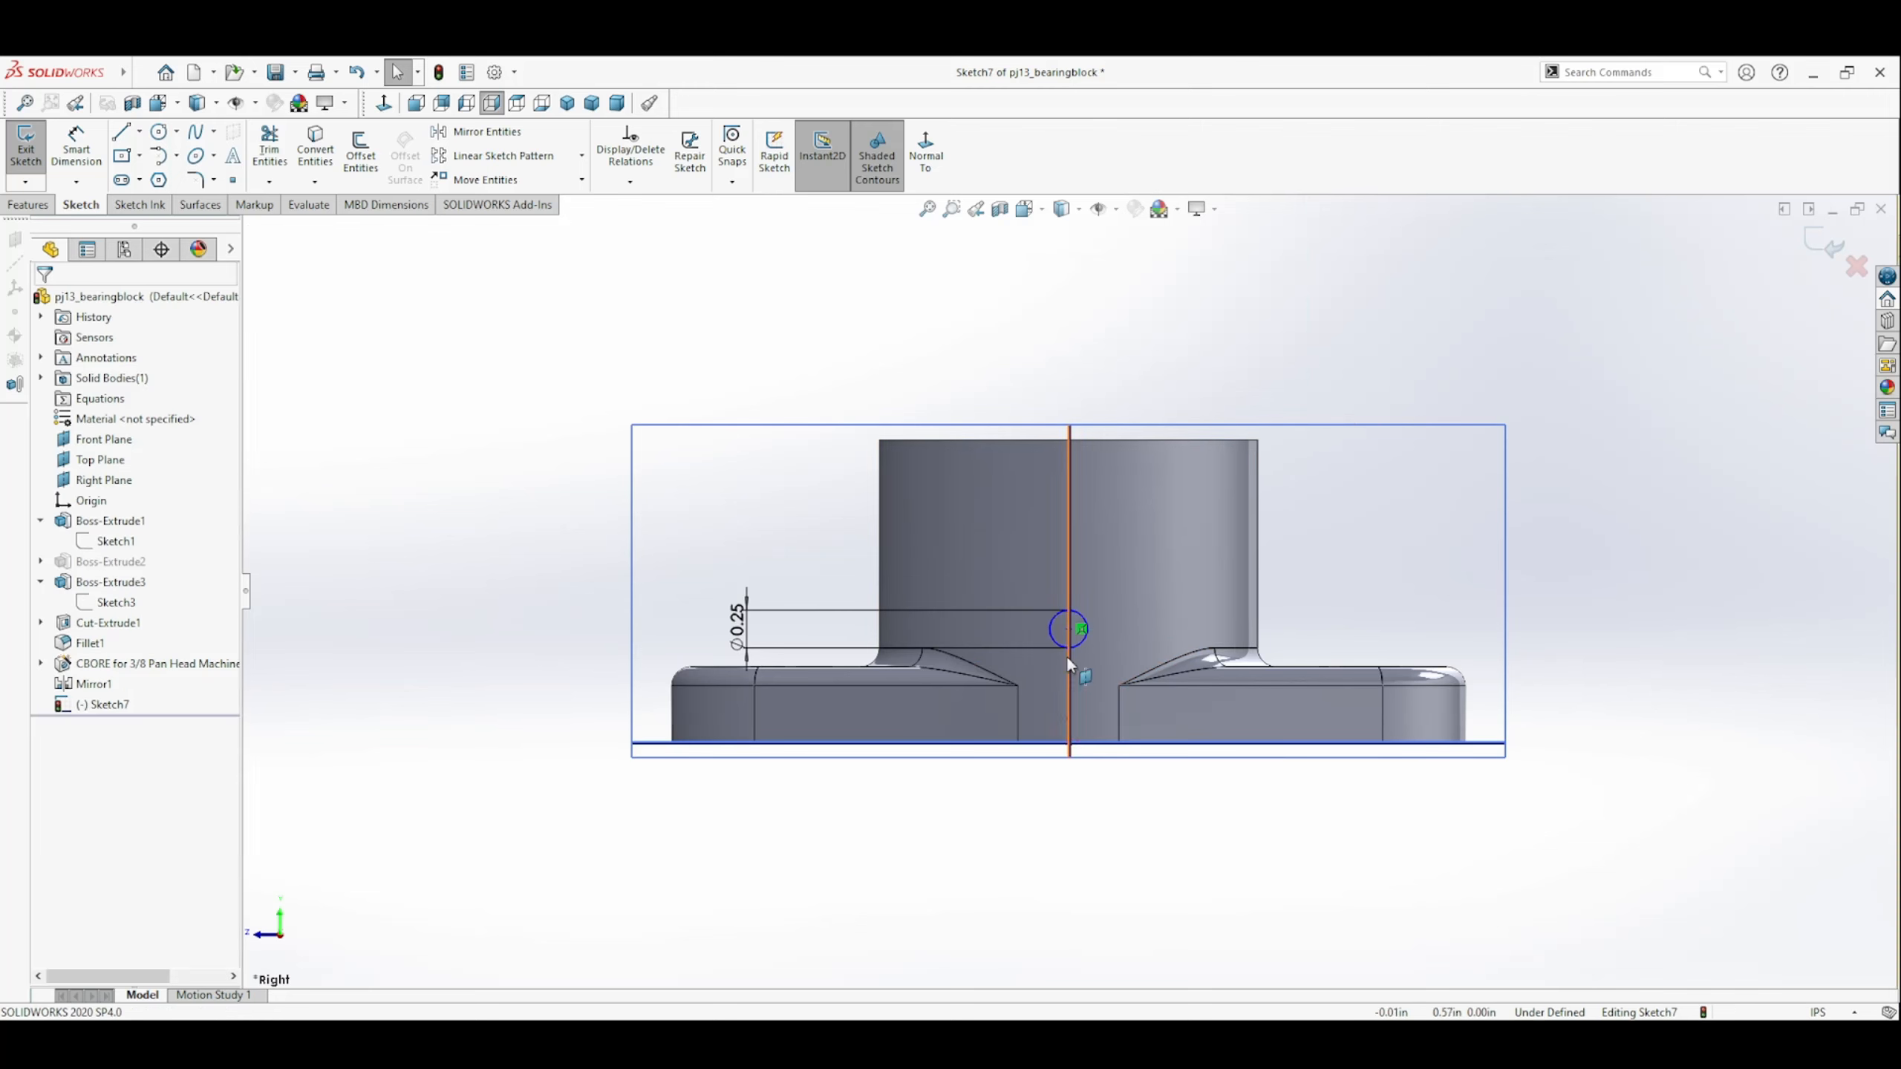
pyautogui.moveTo(1072, 630)
pyautogui.mouseDown()
pyautogui.moveTo(1084, 481)
pyautogui.moveTo(1084, 504)
pyautogui.mouseUp()
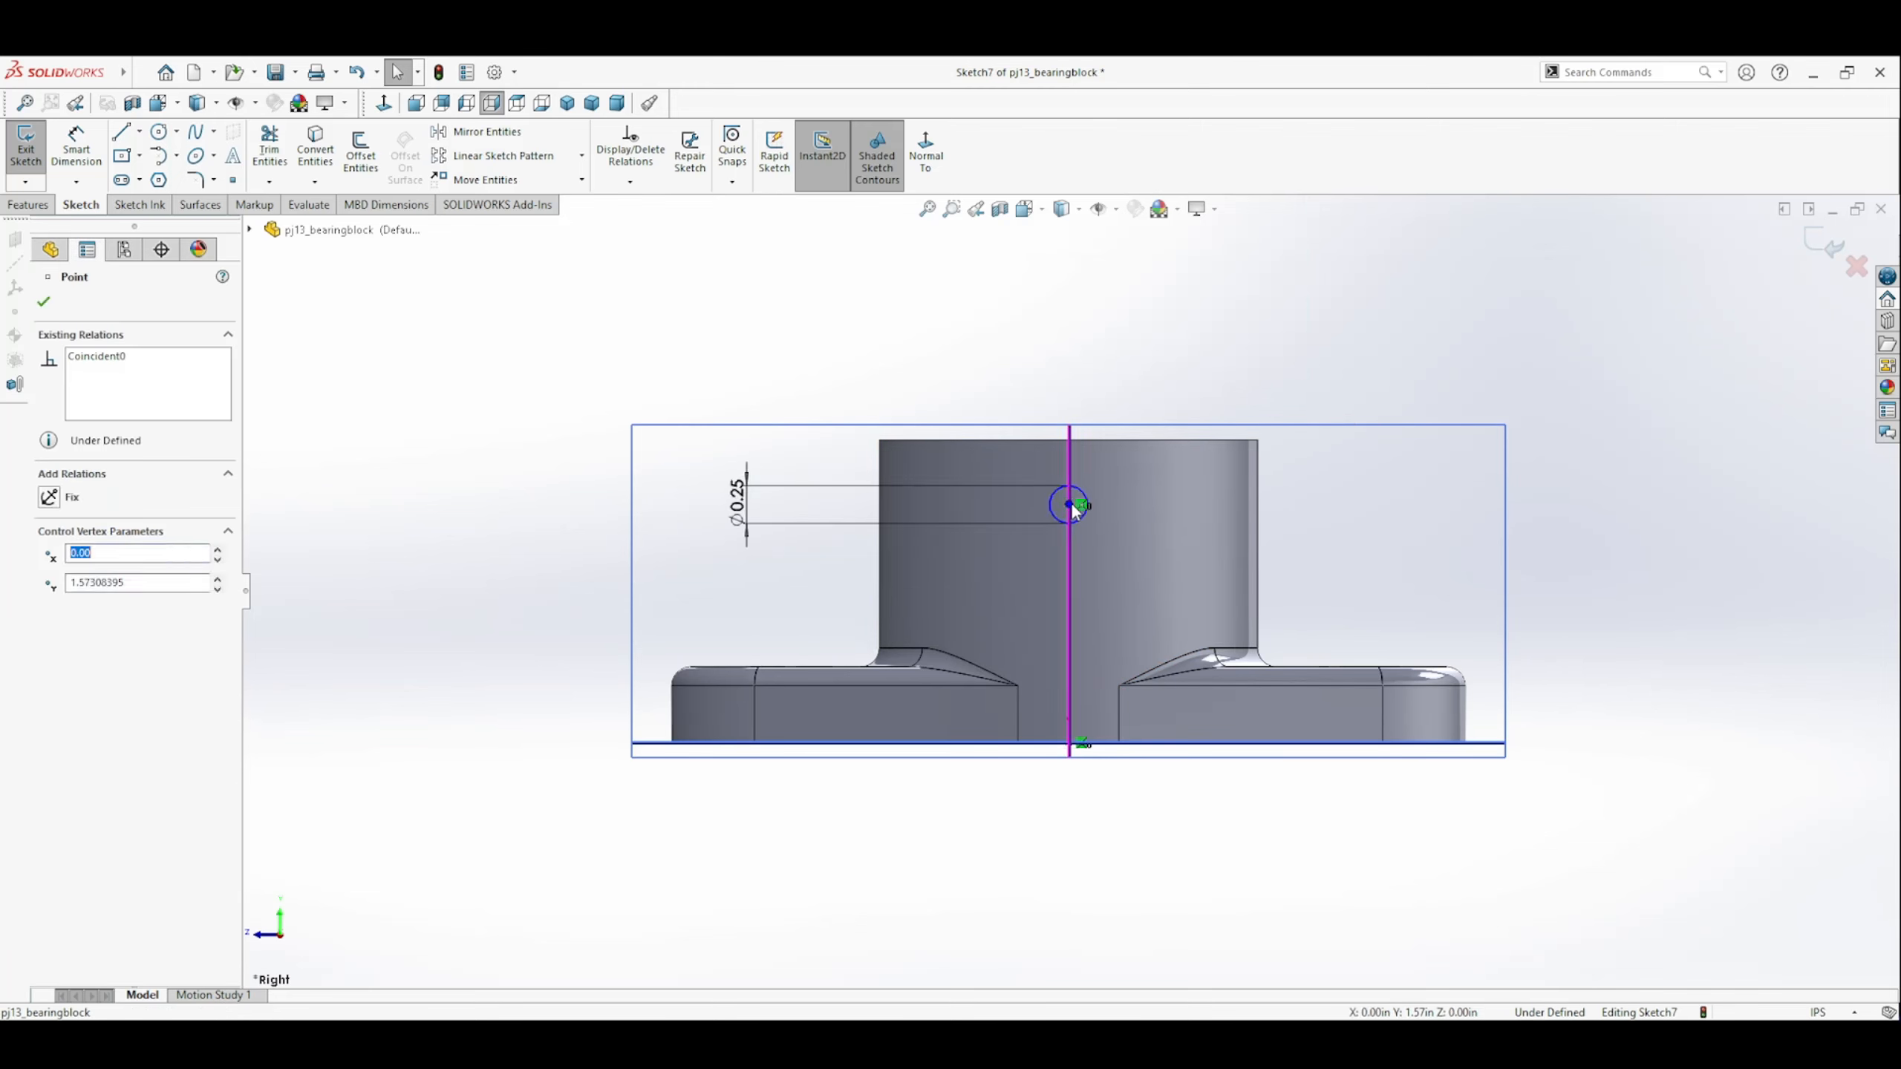
# Dimension the circle's centre 1.25 in above the base plane and finish the sketch.
pyautogui.click(69, 153)
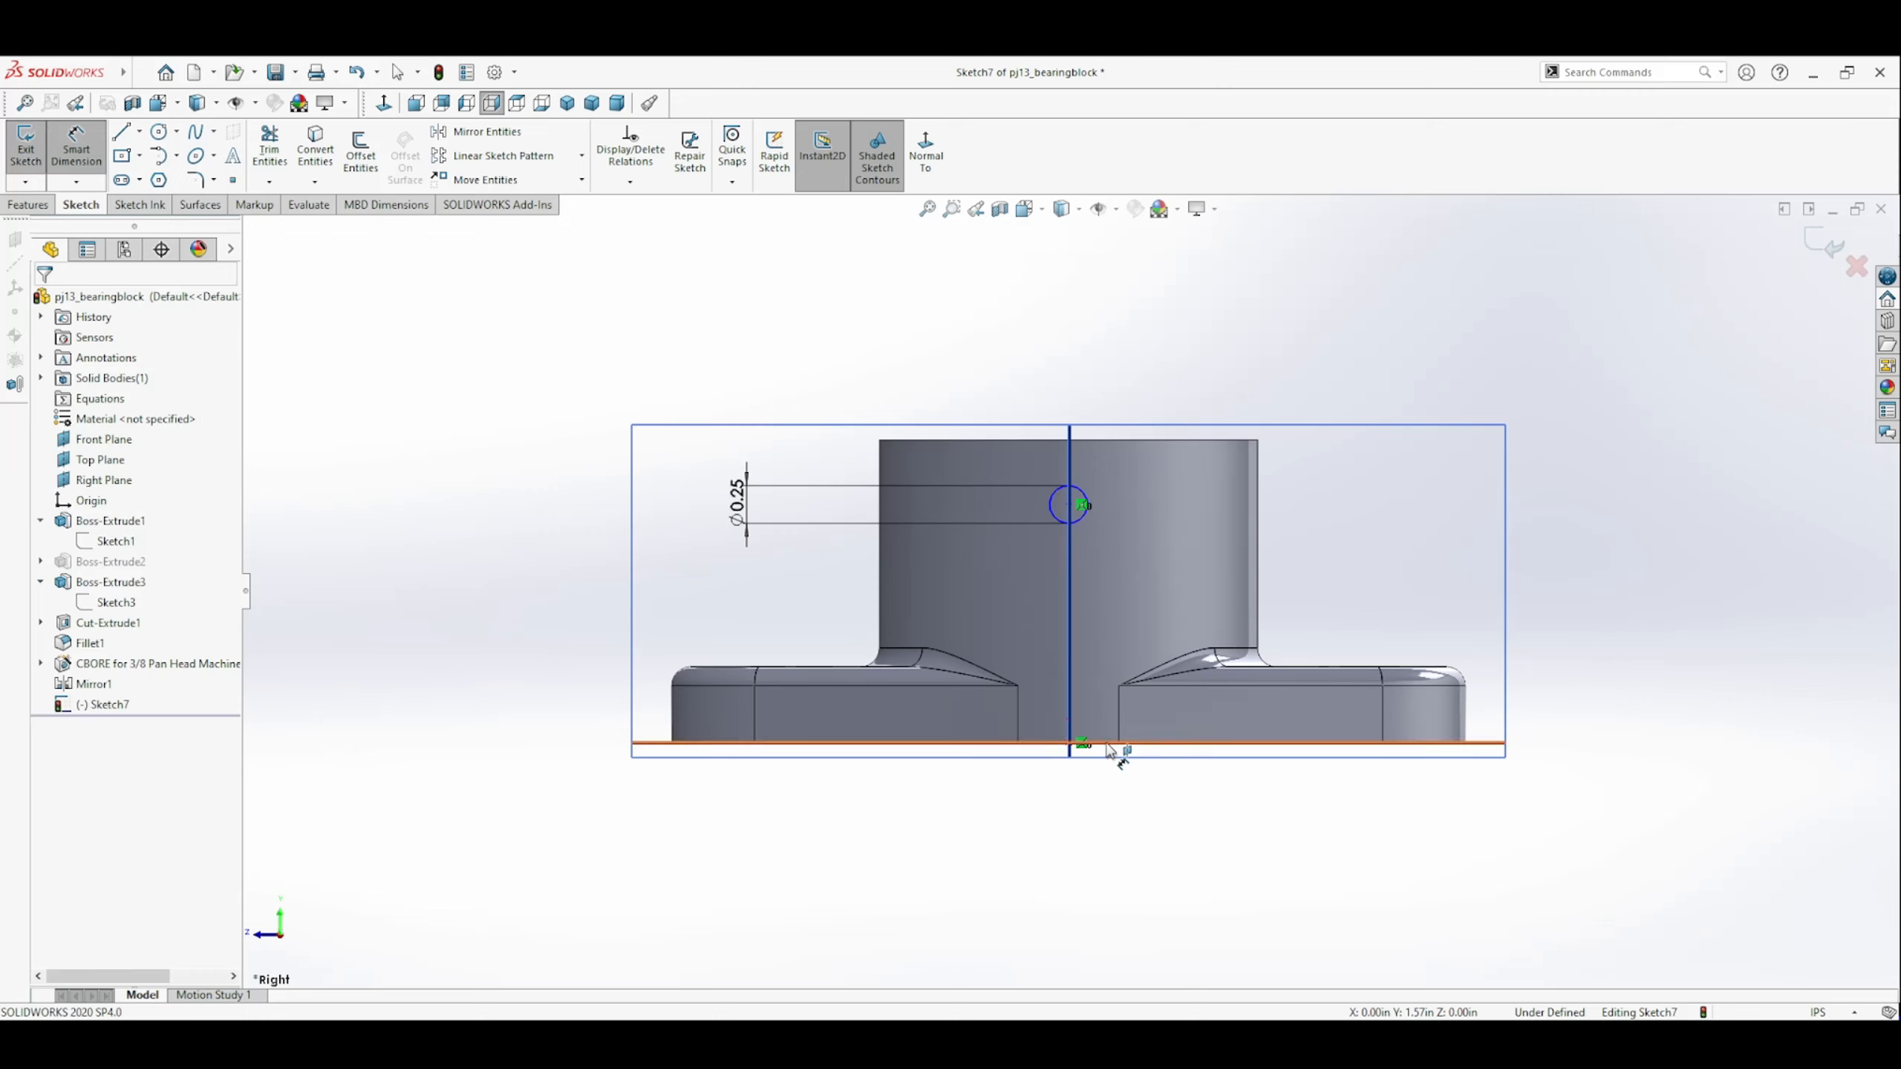
pyautogui.click(1113, 750)
pyautogui.click(1072, 511)
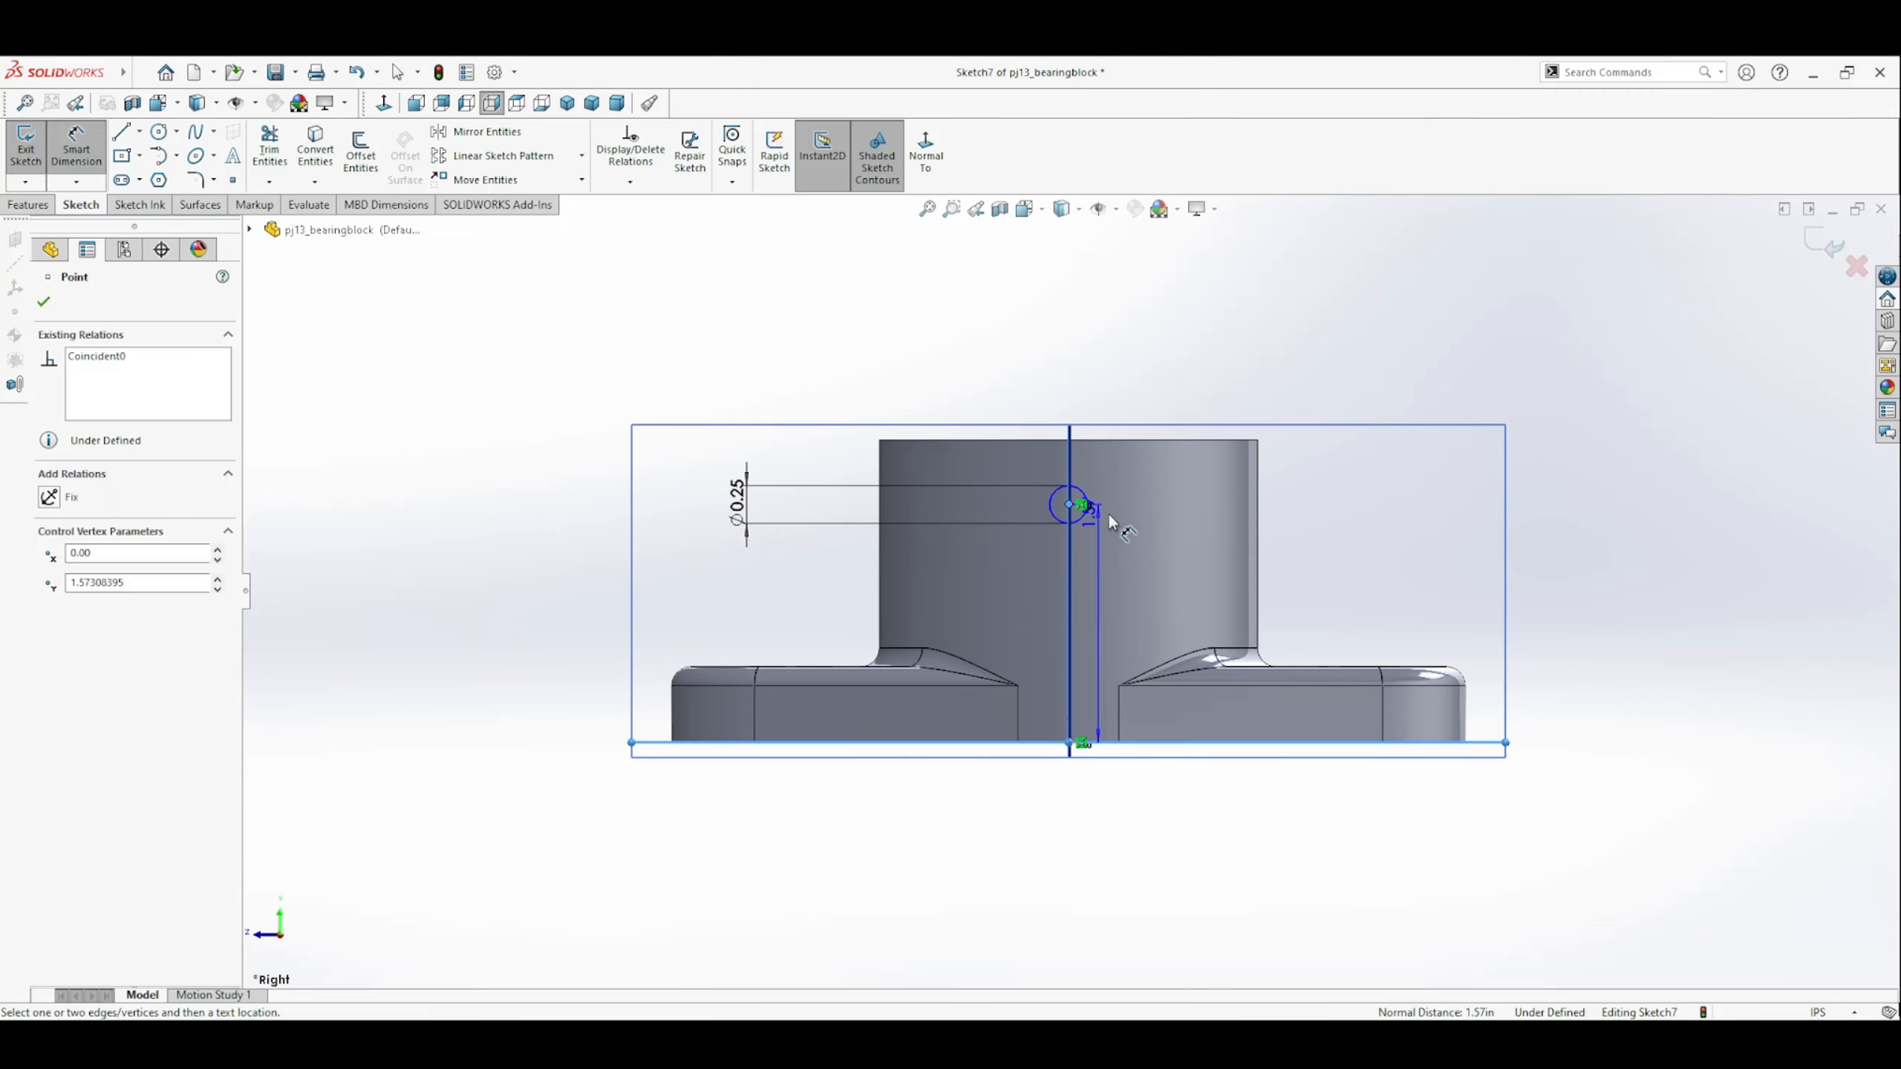
pyautogui.click(1334, 570)
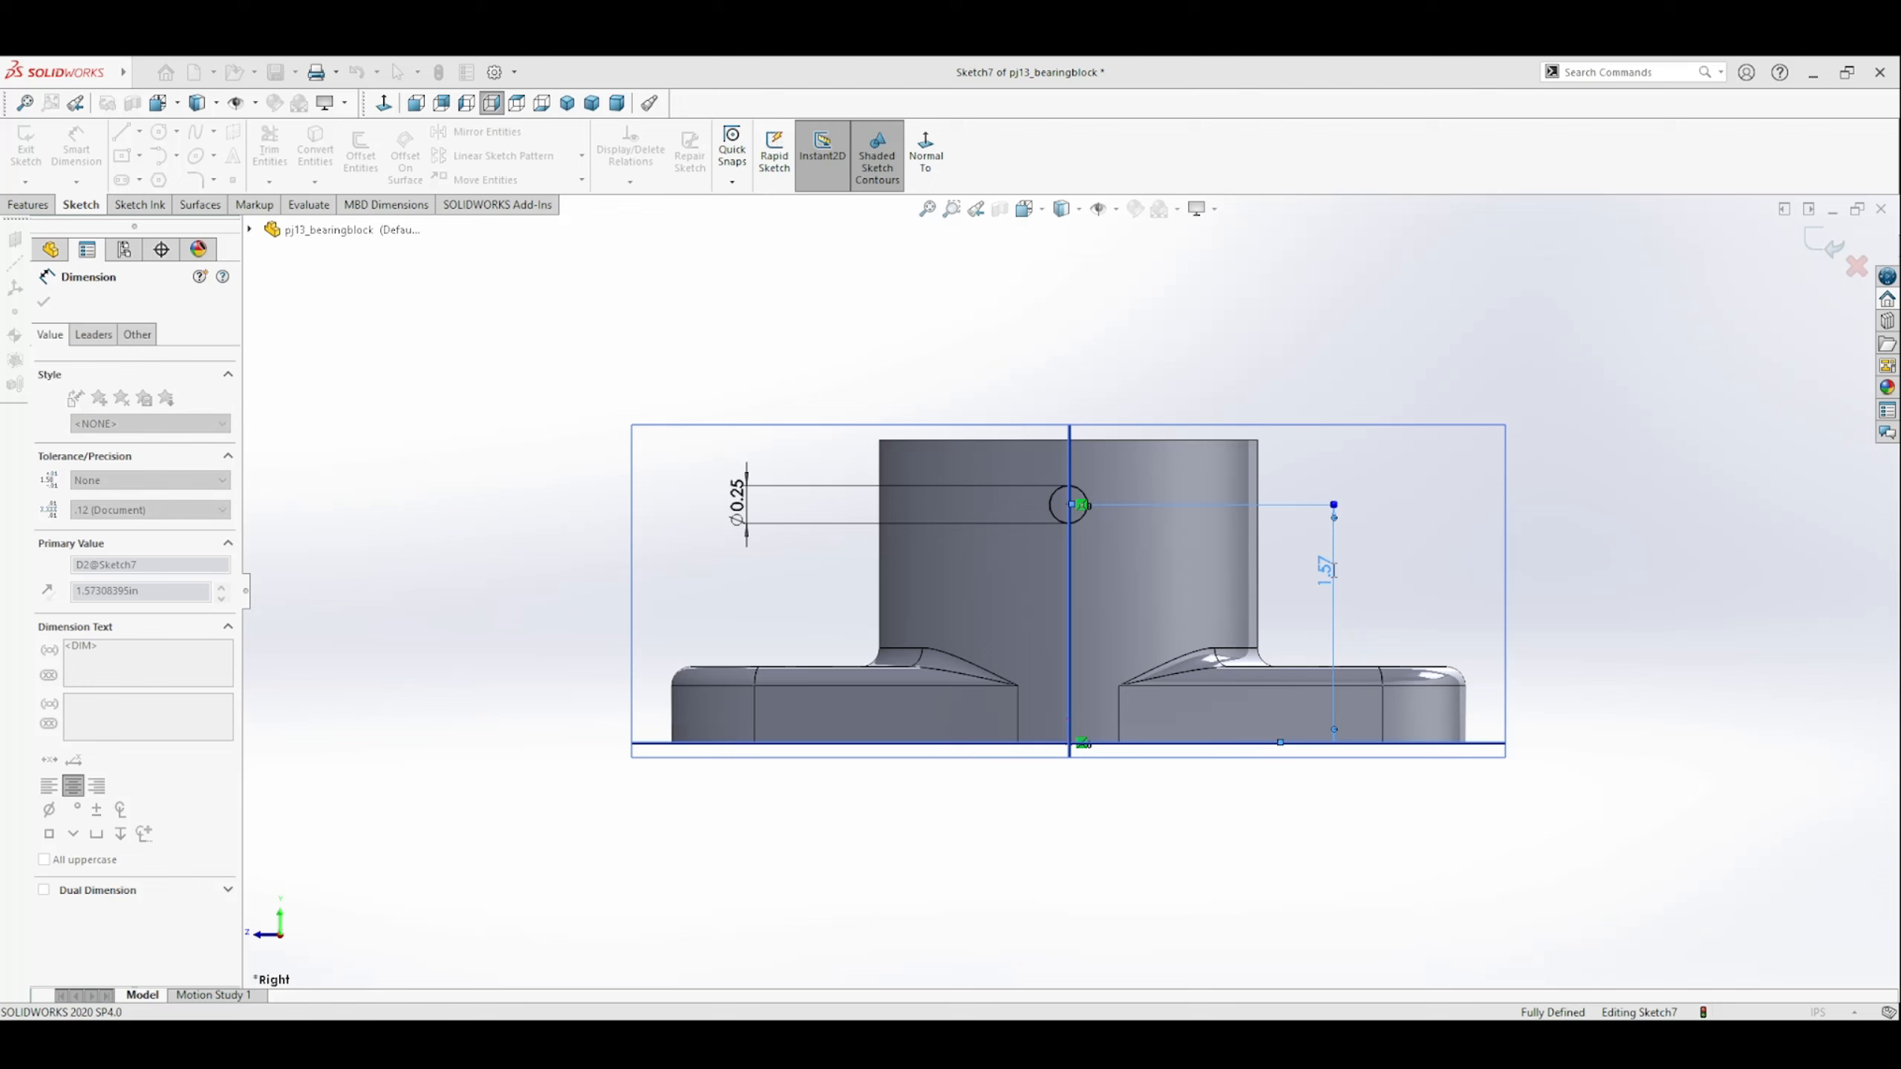
pyautogui.write('1.25')
pyautogui.press('Return')
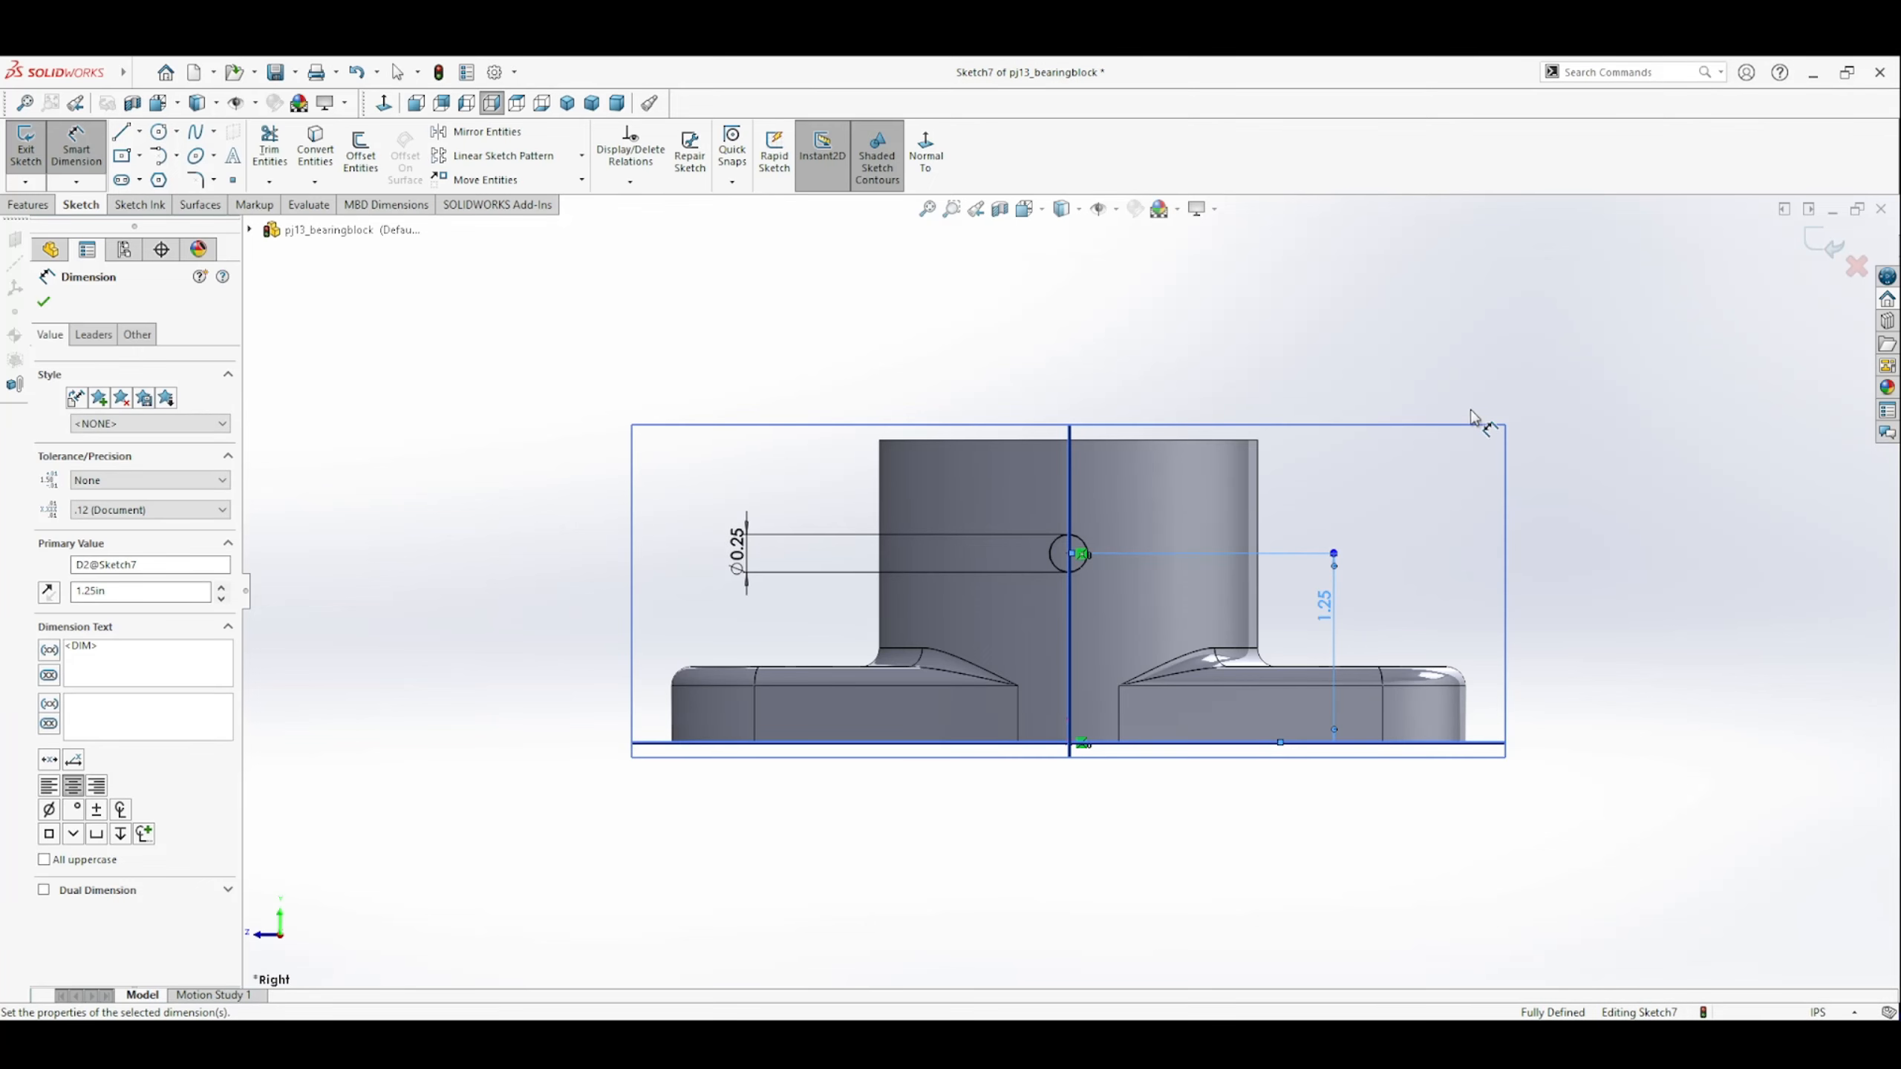
pyautogui.click(1826, 246)
# Cut the circle through one side of the cylinder wall with the Up To Next end condition and save the part.
pyautogui.moveTo(995, 442); pyautogui.dragTo(1158, 672, button='middle')
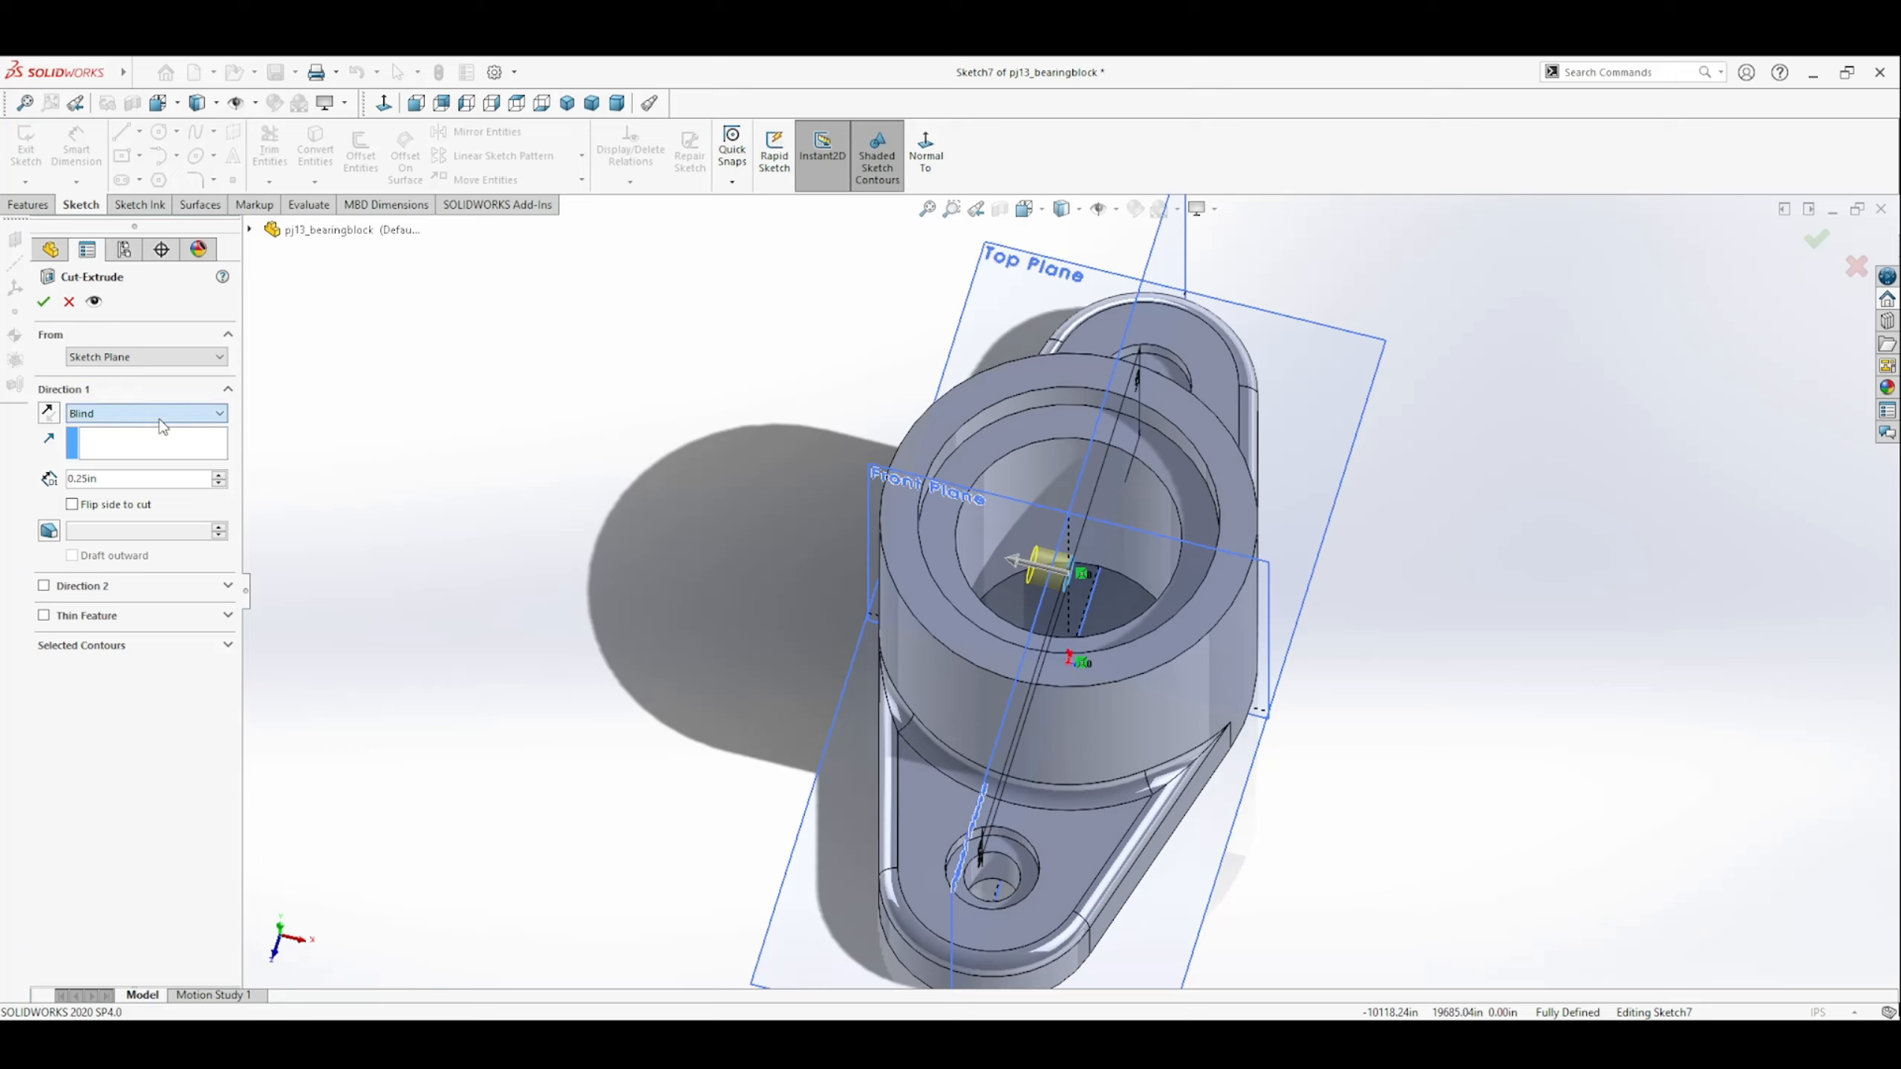
pyautogui.click(141, 473)
pyautogui.moveTo(645, 730); pyautogui.dragTo(689, 641, button='middle')
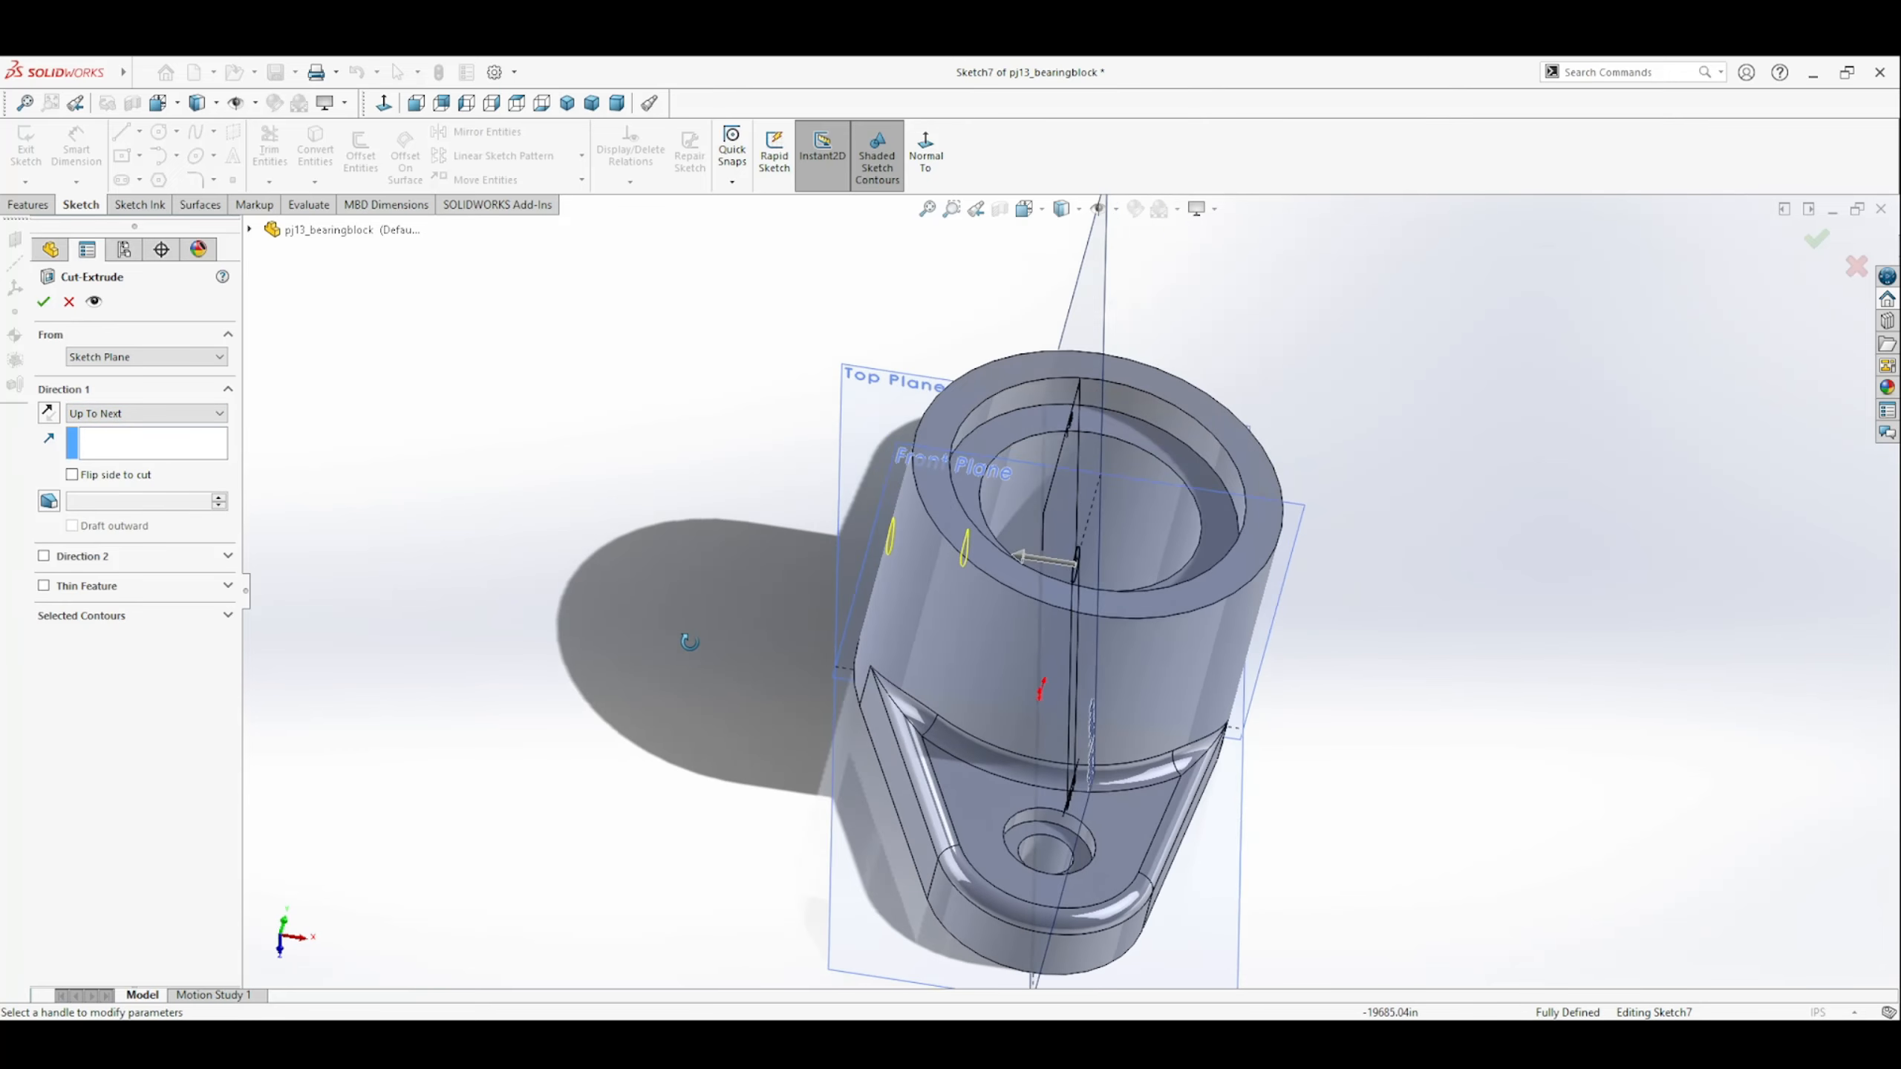
pyautogui.click(42, 301)
pyautogui.moveTo(628, 629); pyautogui.dragTo(673, 631, button='middle')
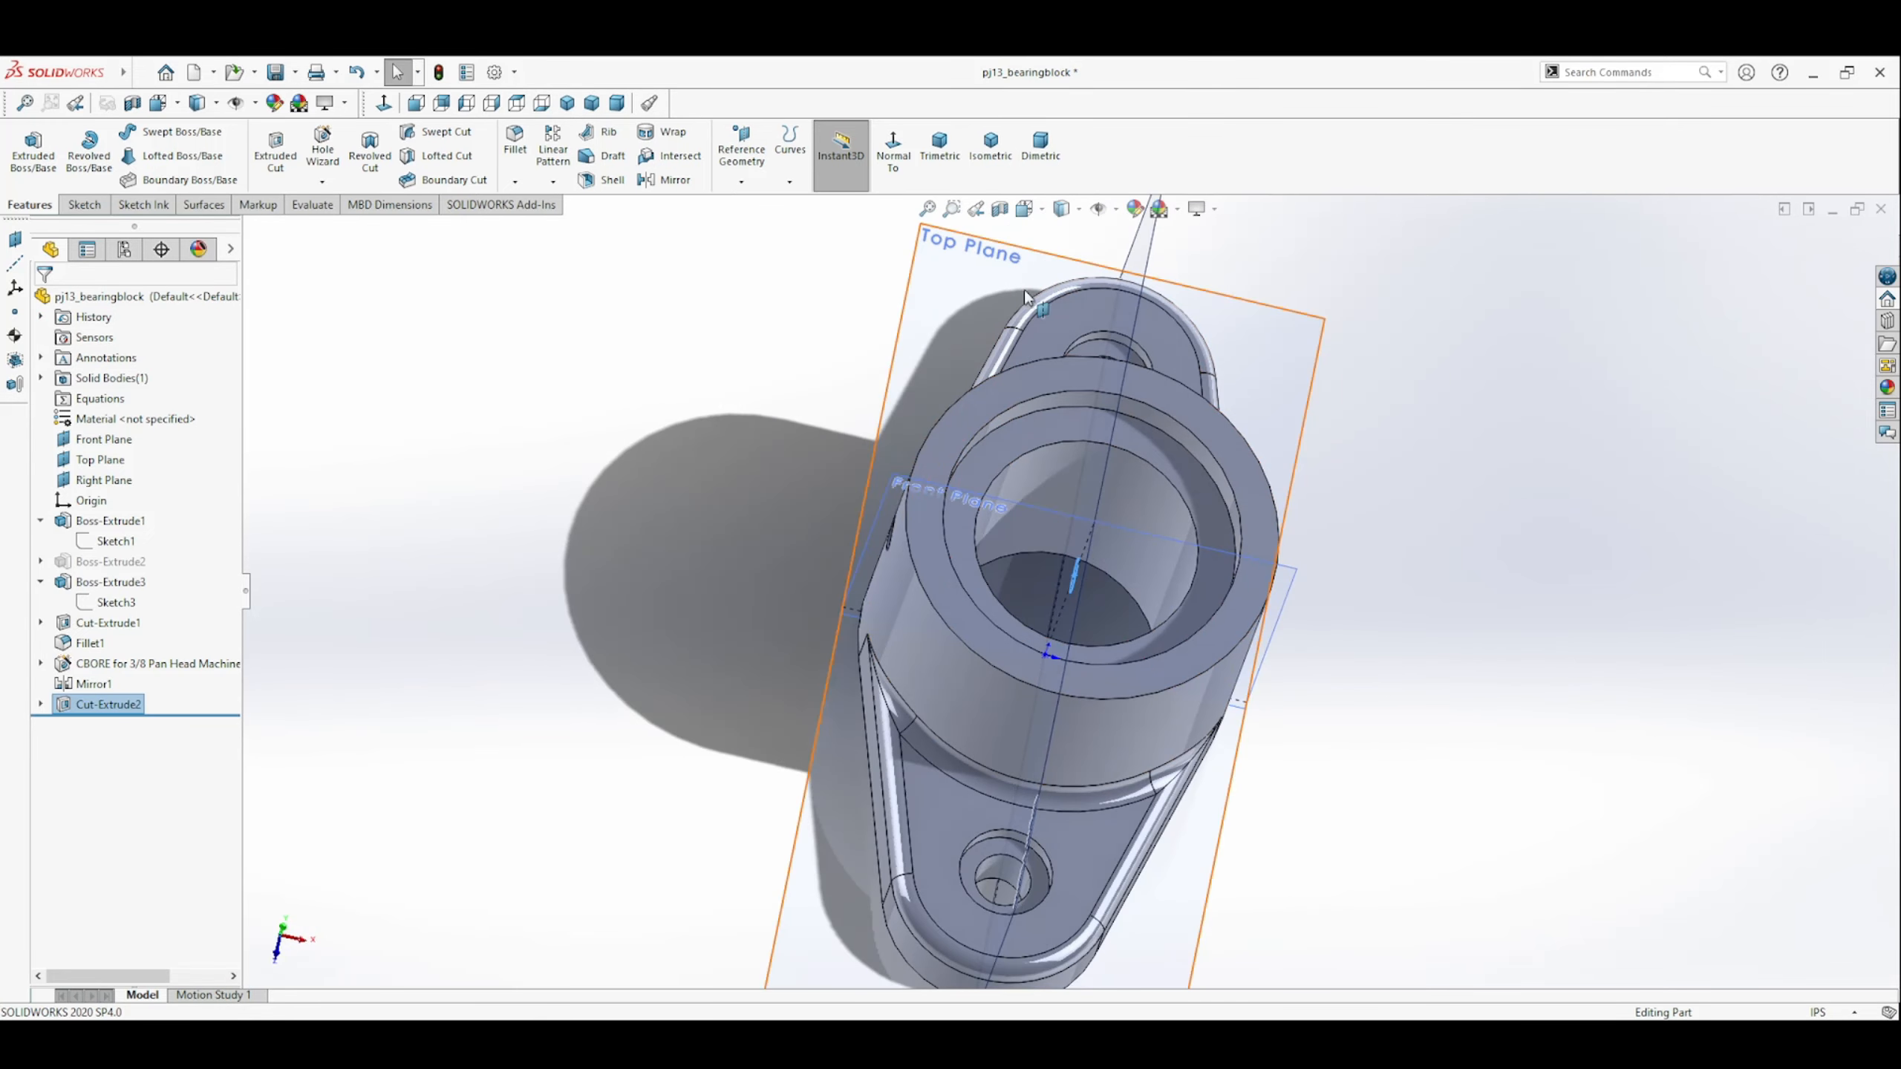
pyautogui.click(543, 225)
pyautogui.click(276, 72)
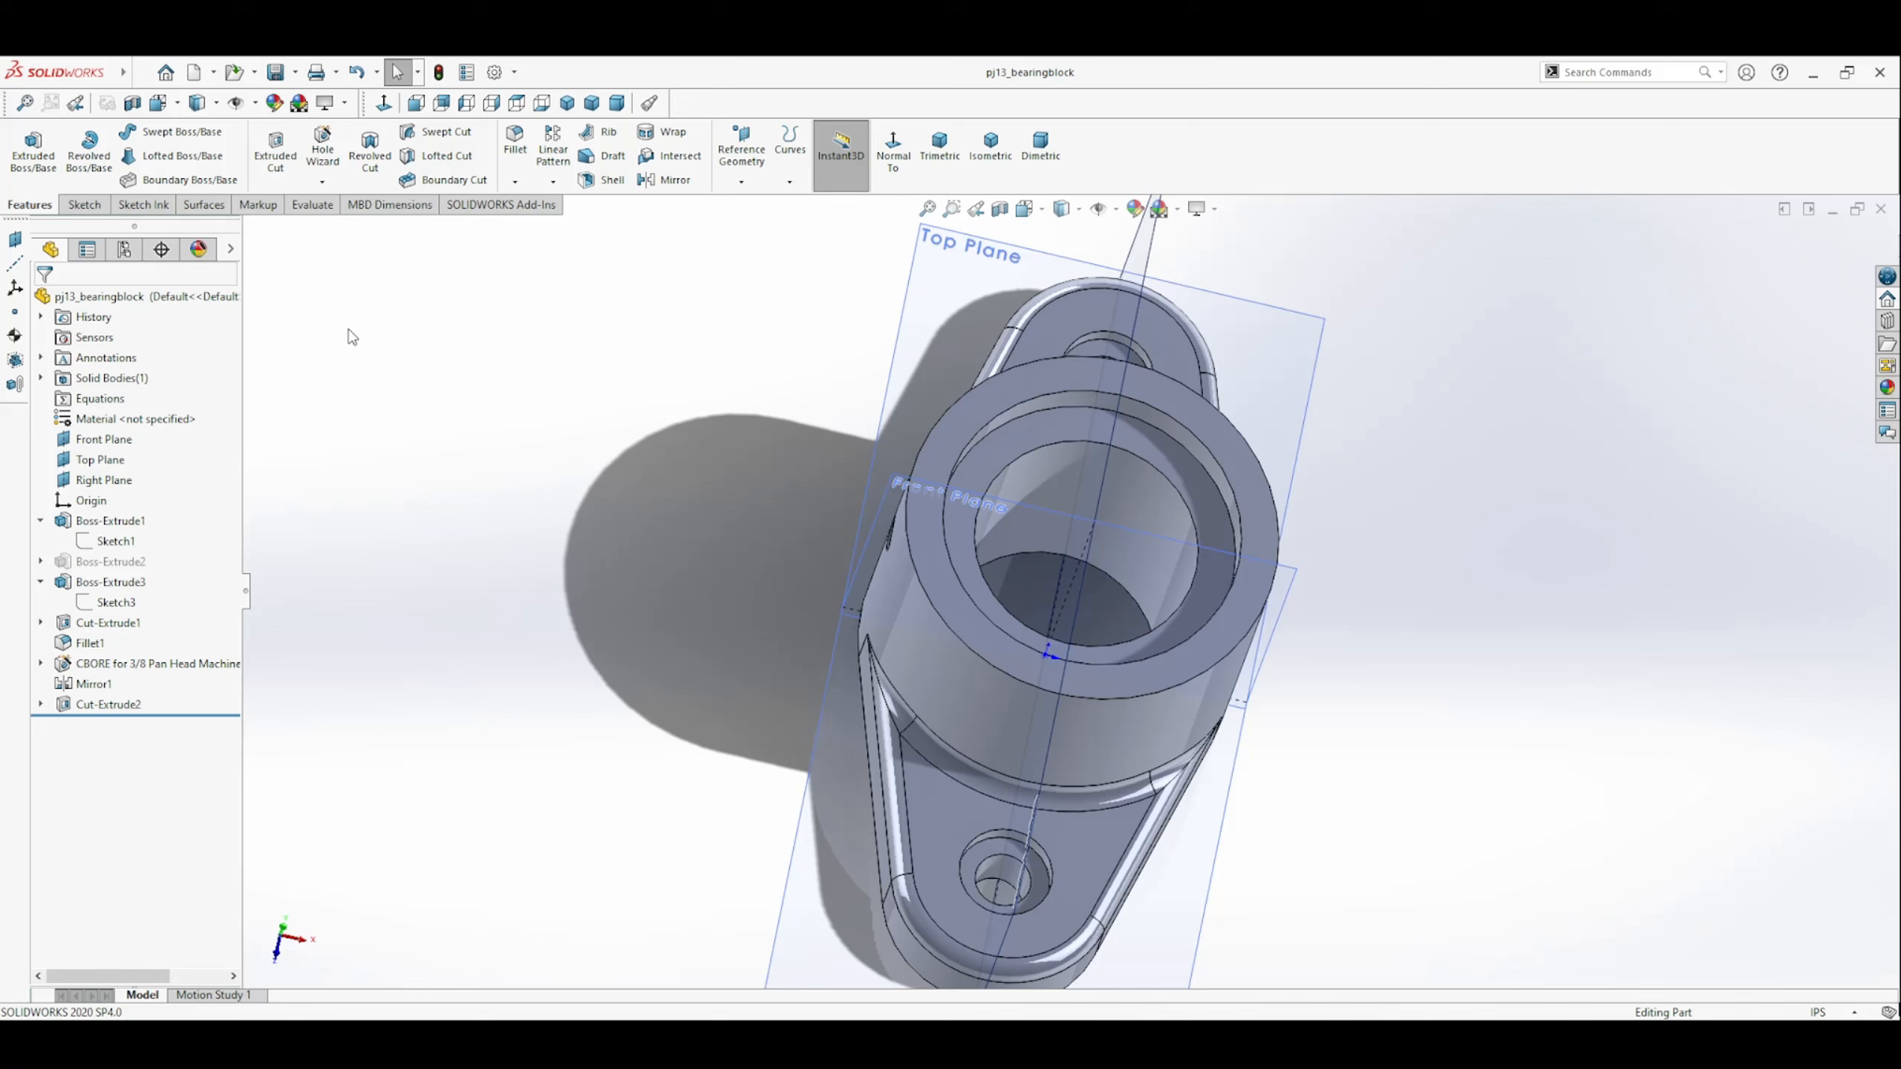
# Add the custom file properties Material, Weight and UnitOfMeasure to the part.
pyautogui.click(466, 76)
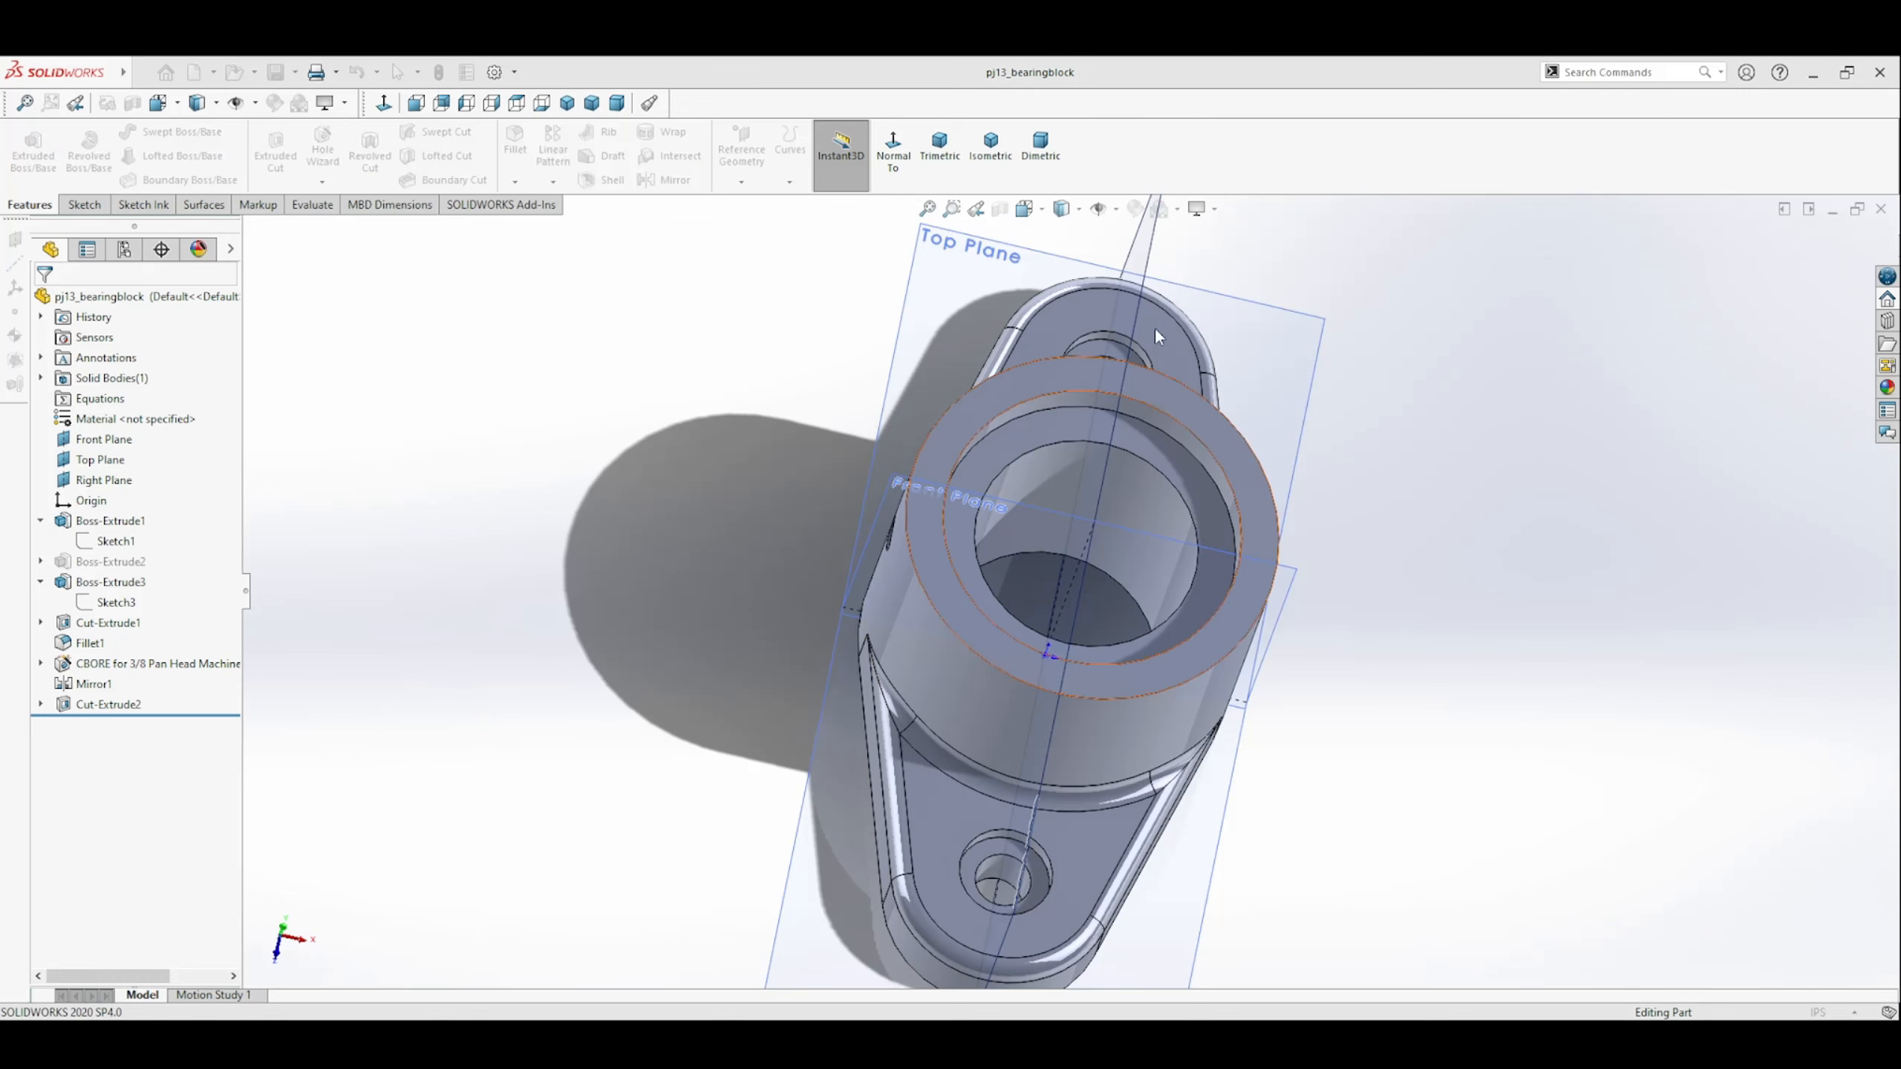
pyautogui.press('Escape')
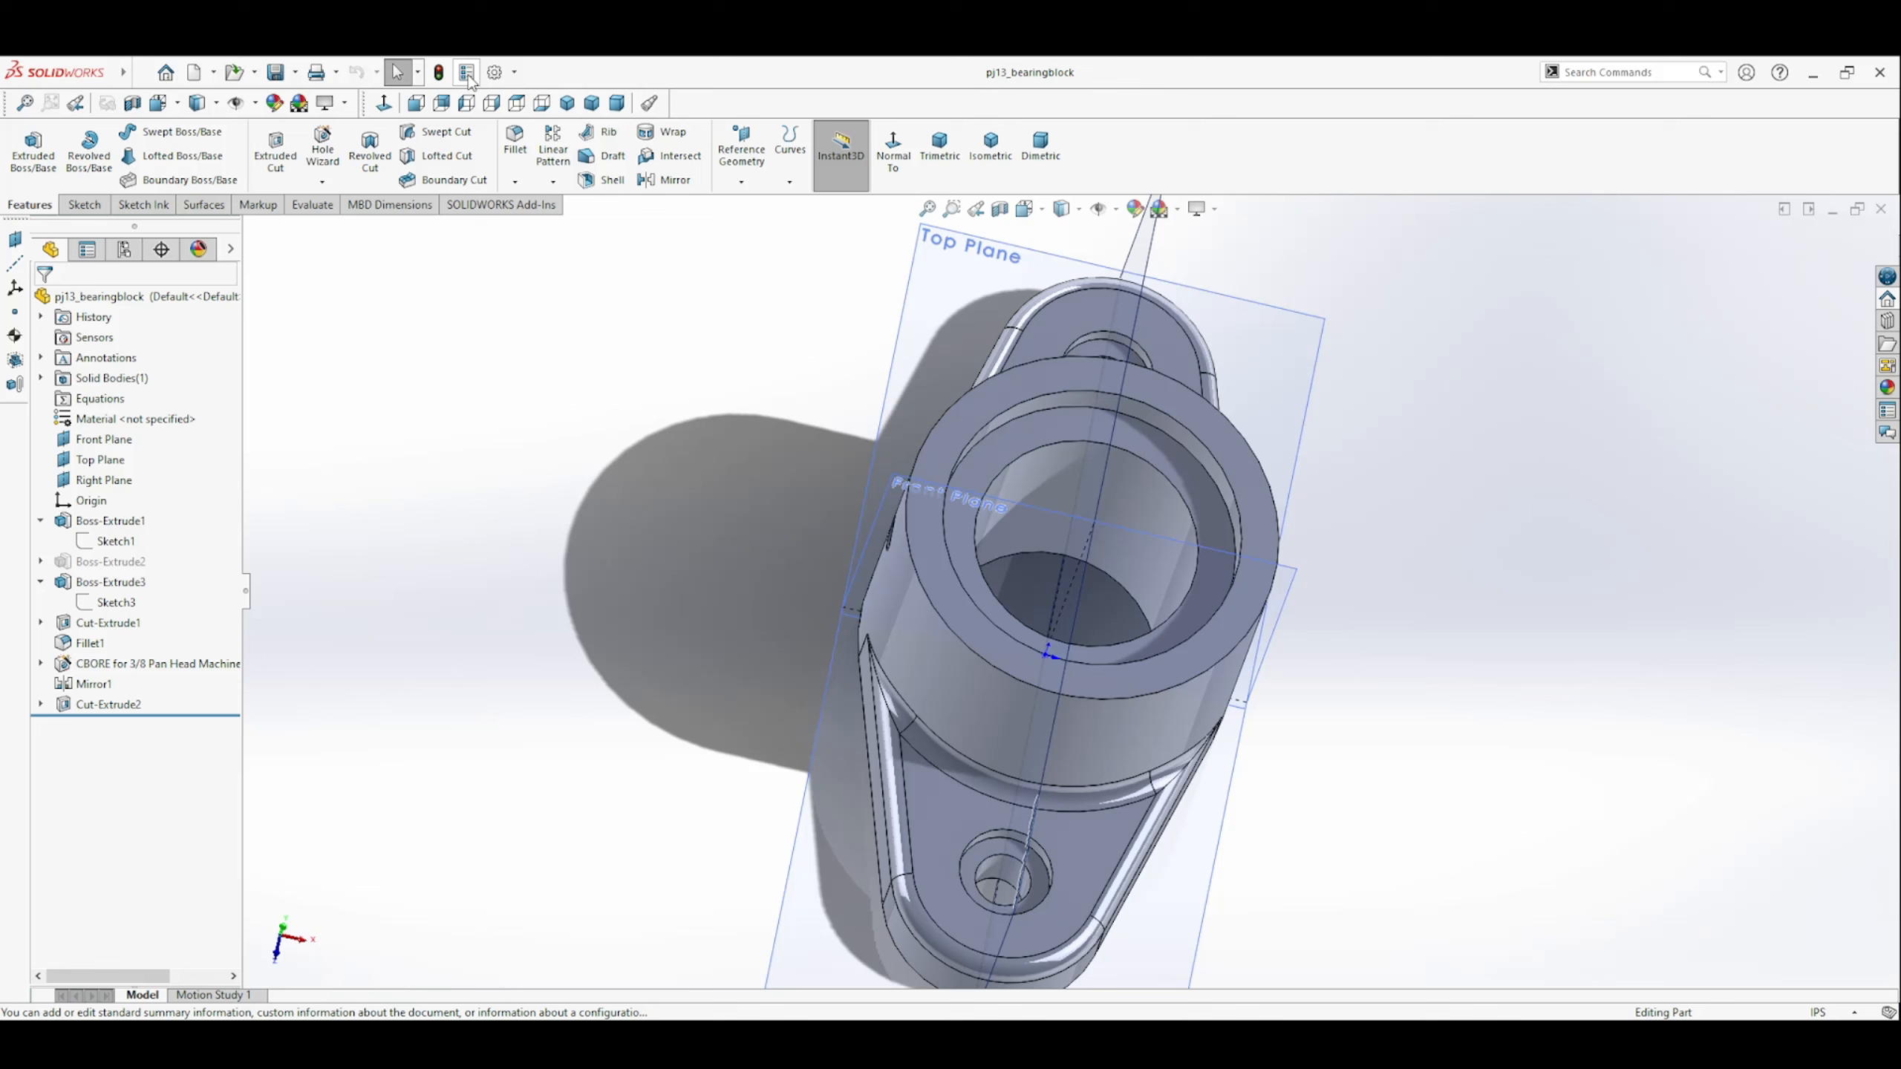
pyautogui.click(467, 72)
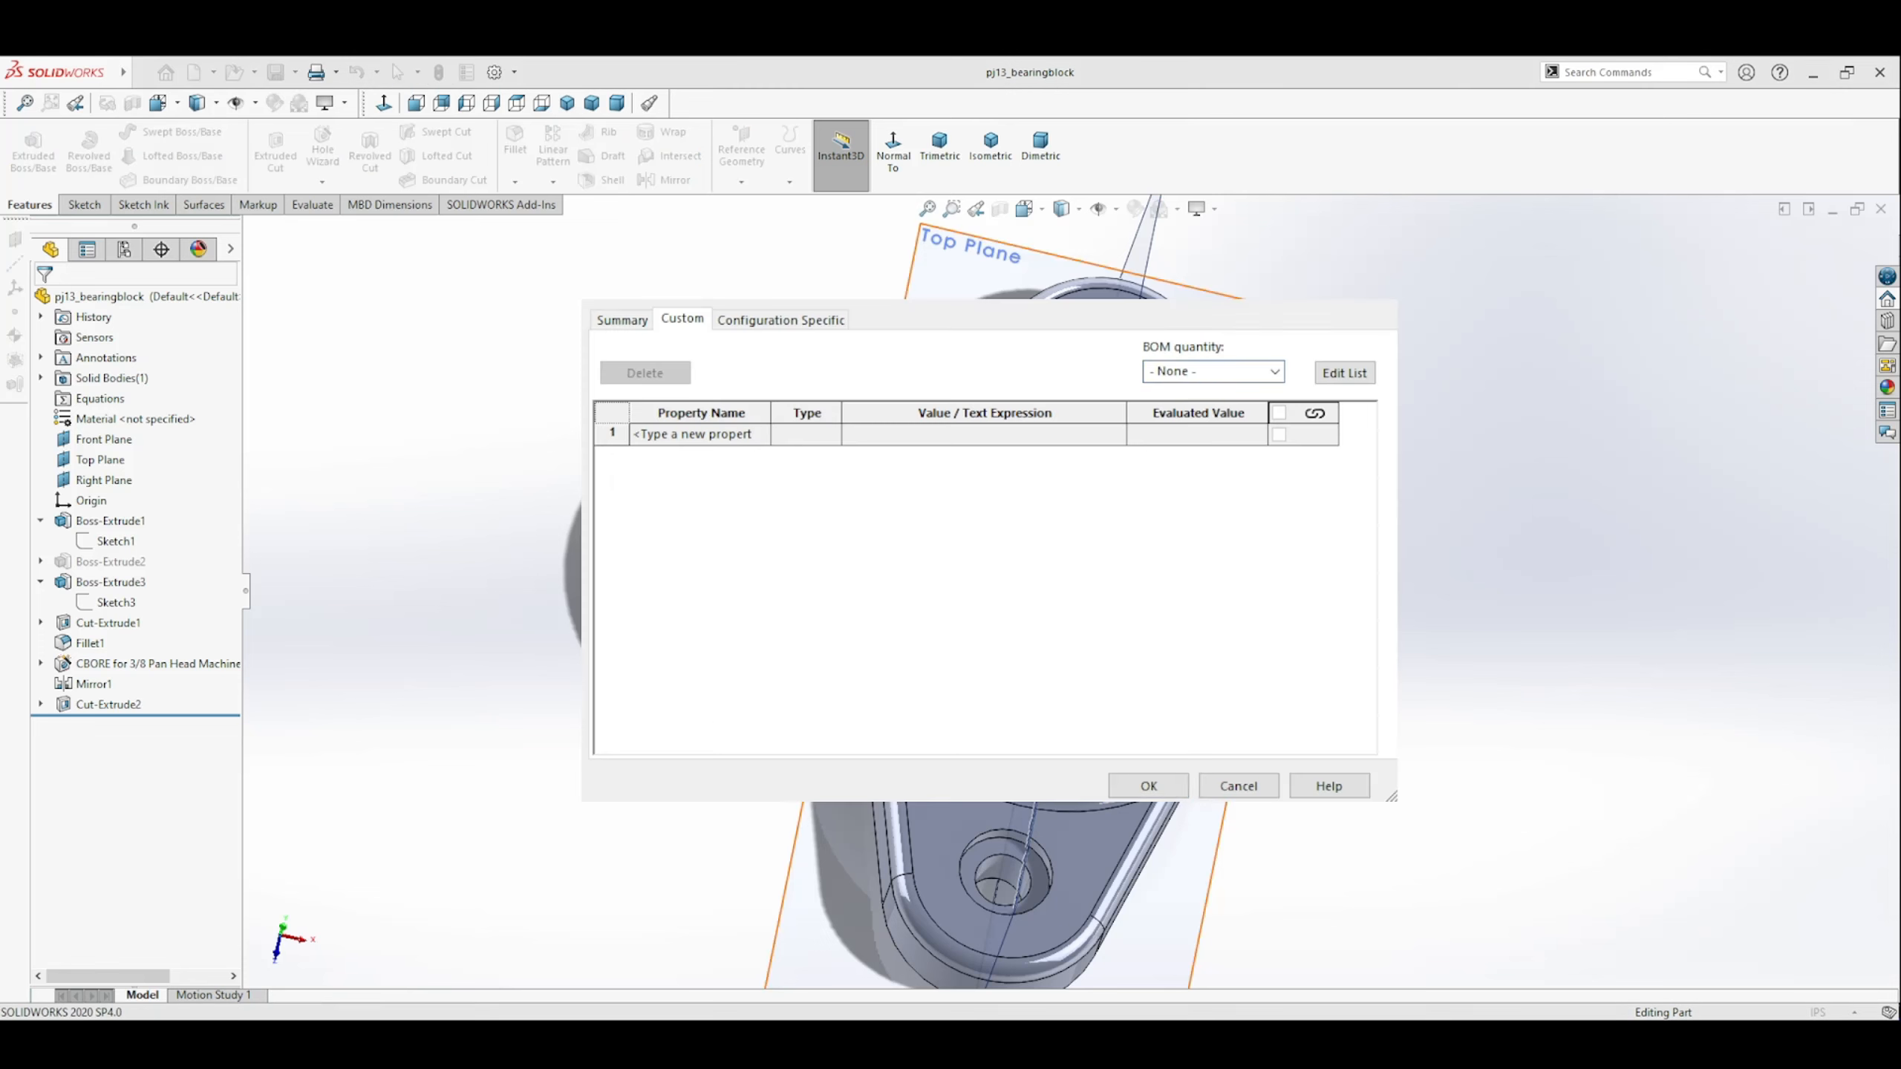
pyautogui.click(758, 434)
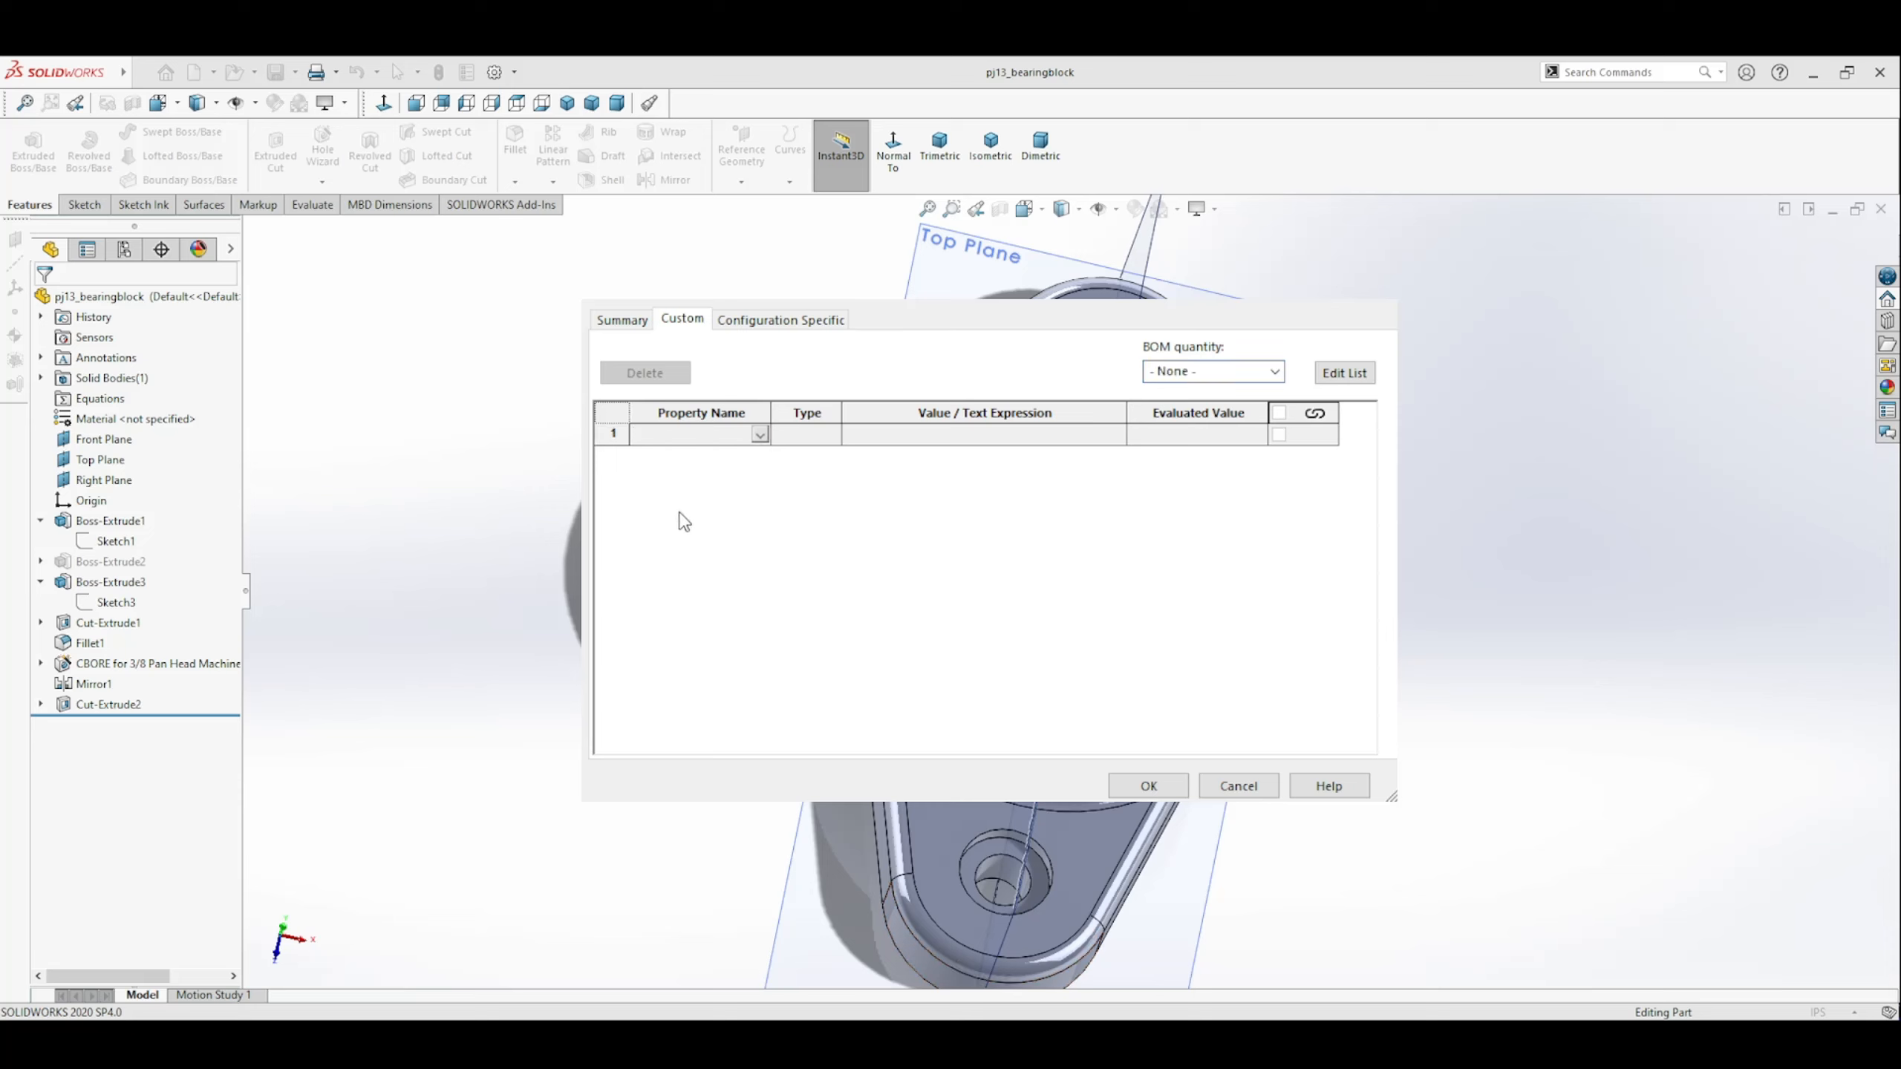
pyautogui.click(681, 513)
pyautogui.click(747, 455)
pyautogui.click(758, 455)
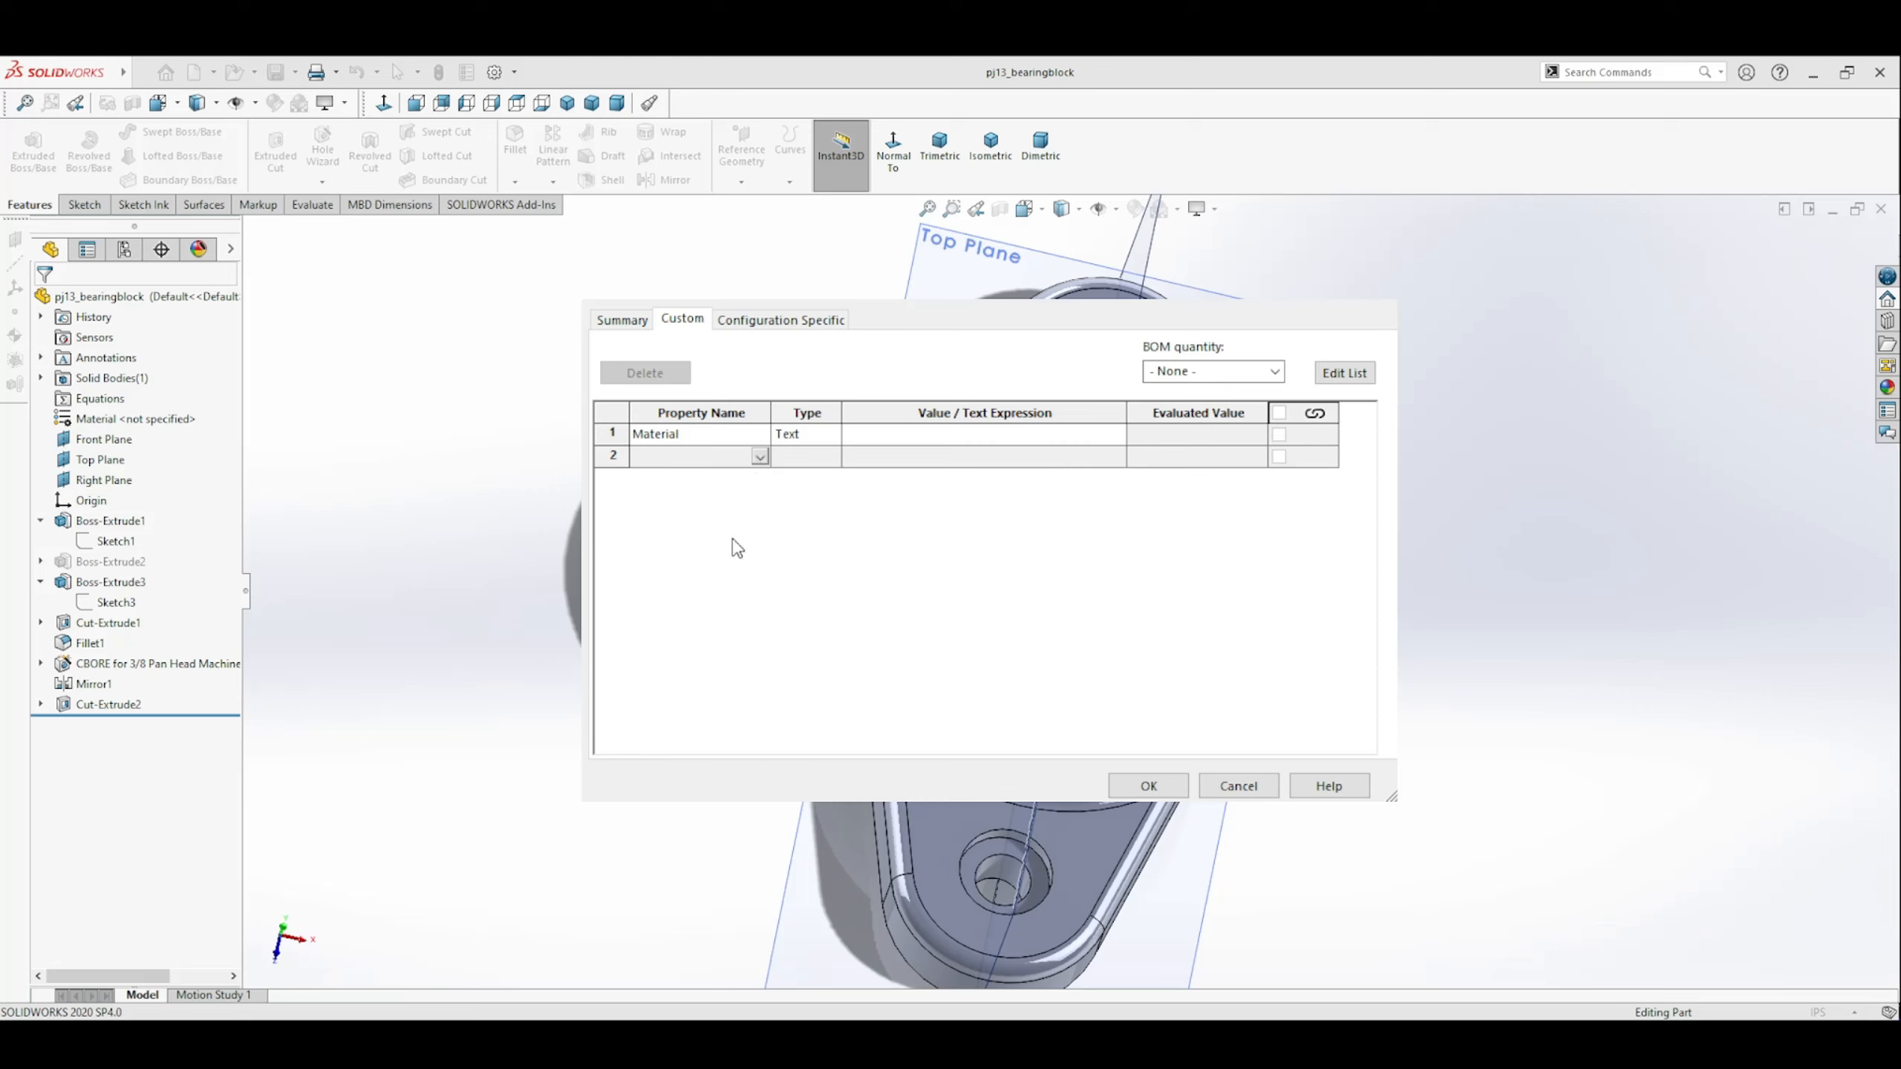
pyautogui.click(716, 556)
pyautogui.click(760, 477)
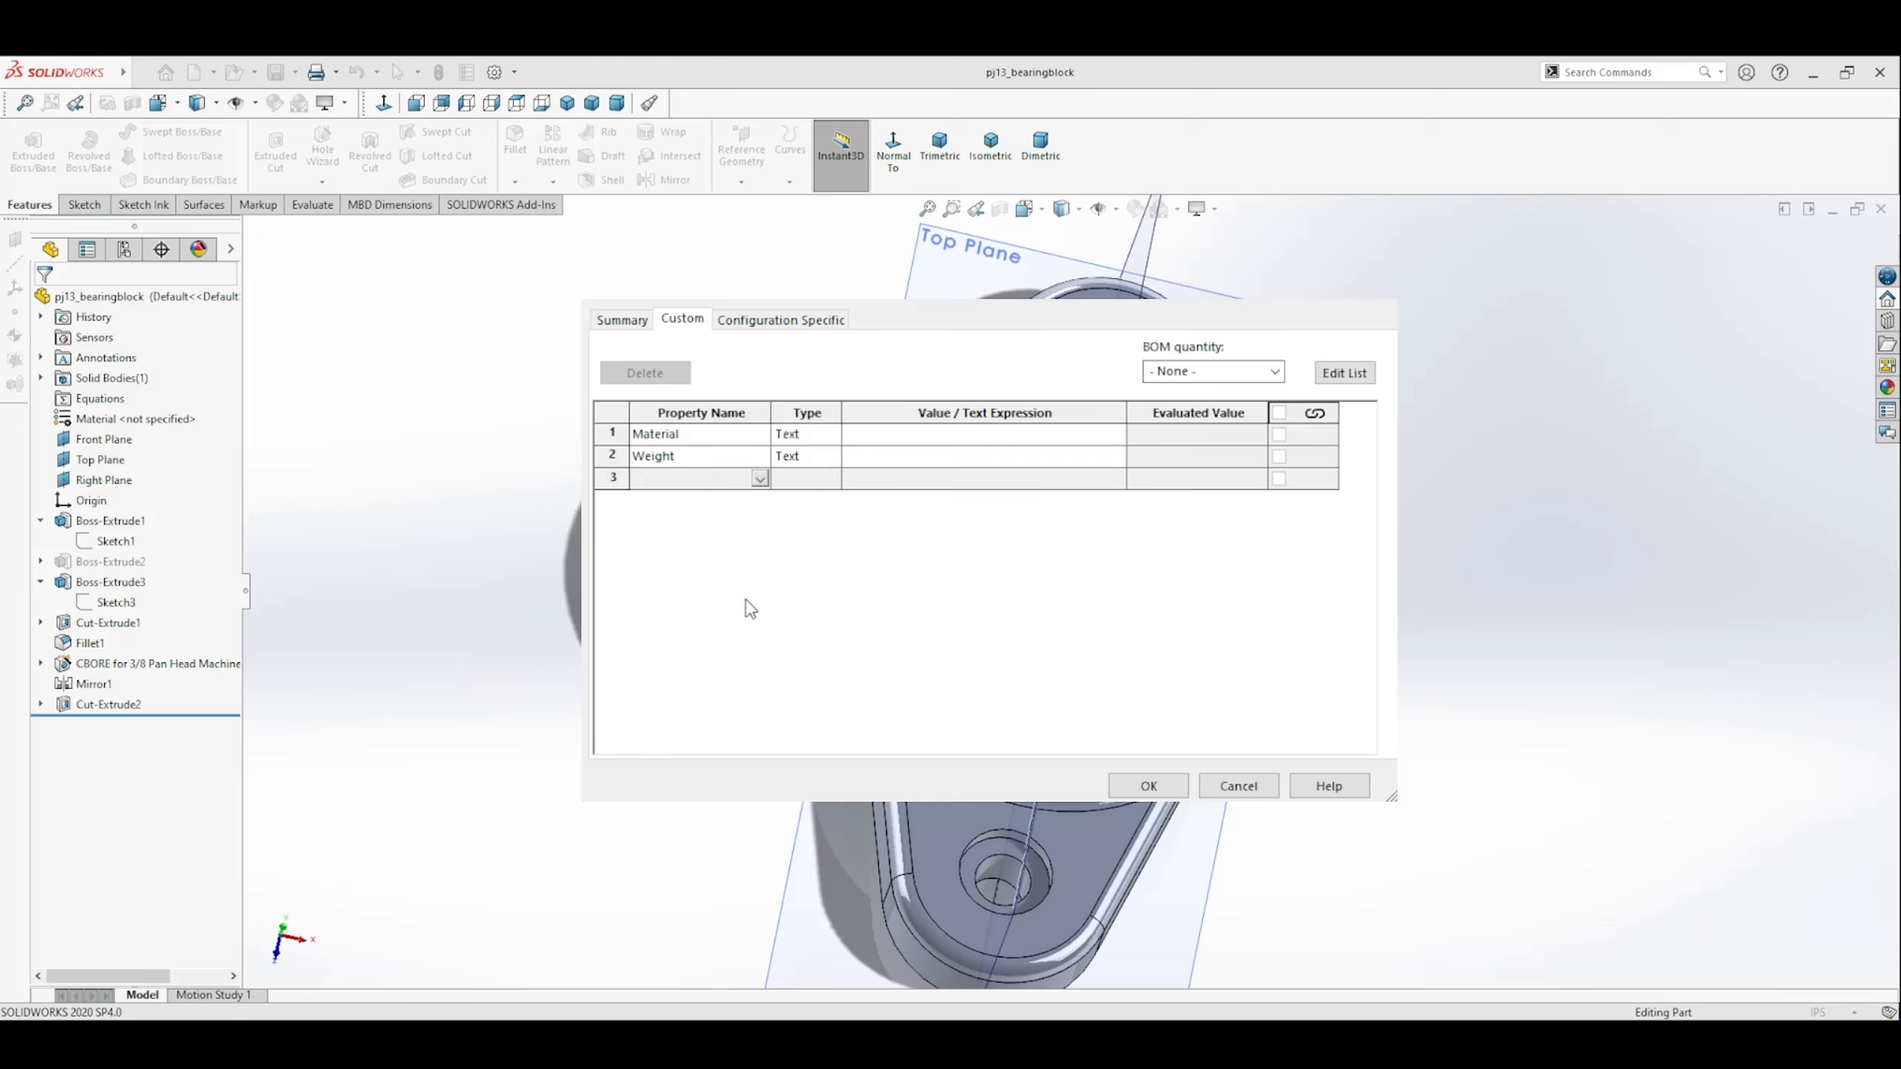
pyautogui.click(710, 615)
# Add the custom file properties Description, DrawnBy and DrawnDate to the part.
pyautogui.click(760, 500)
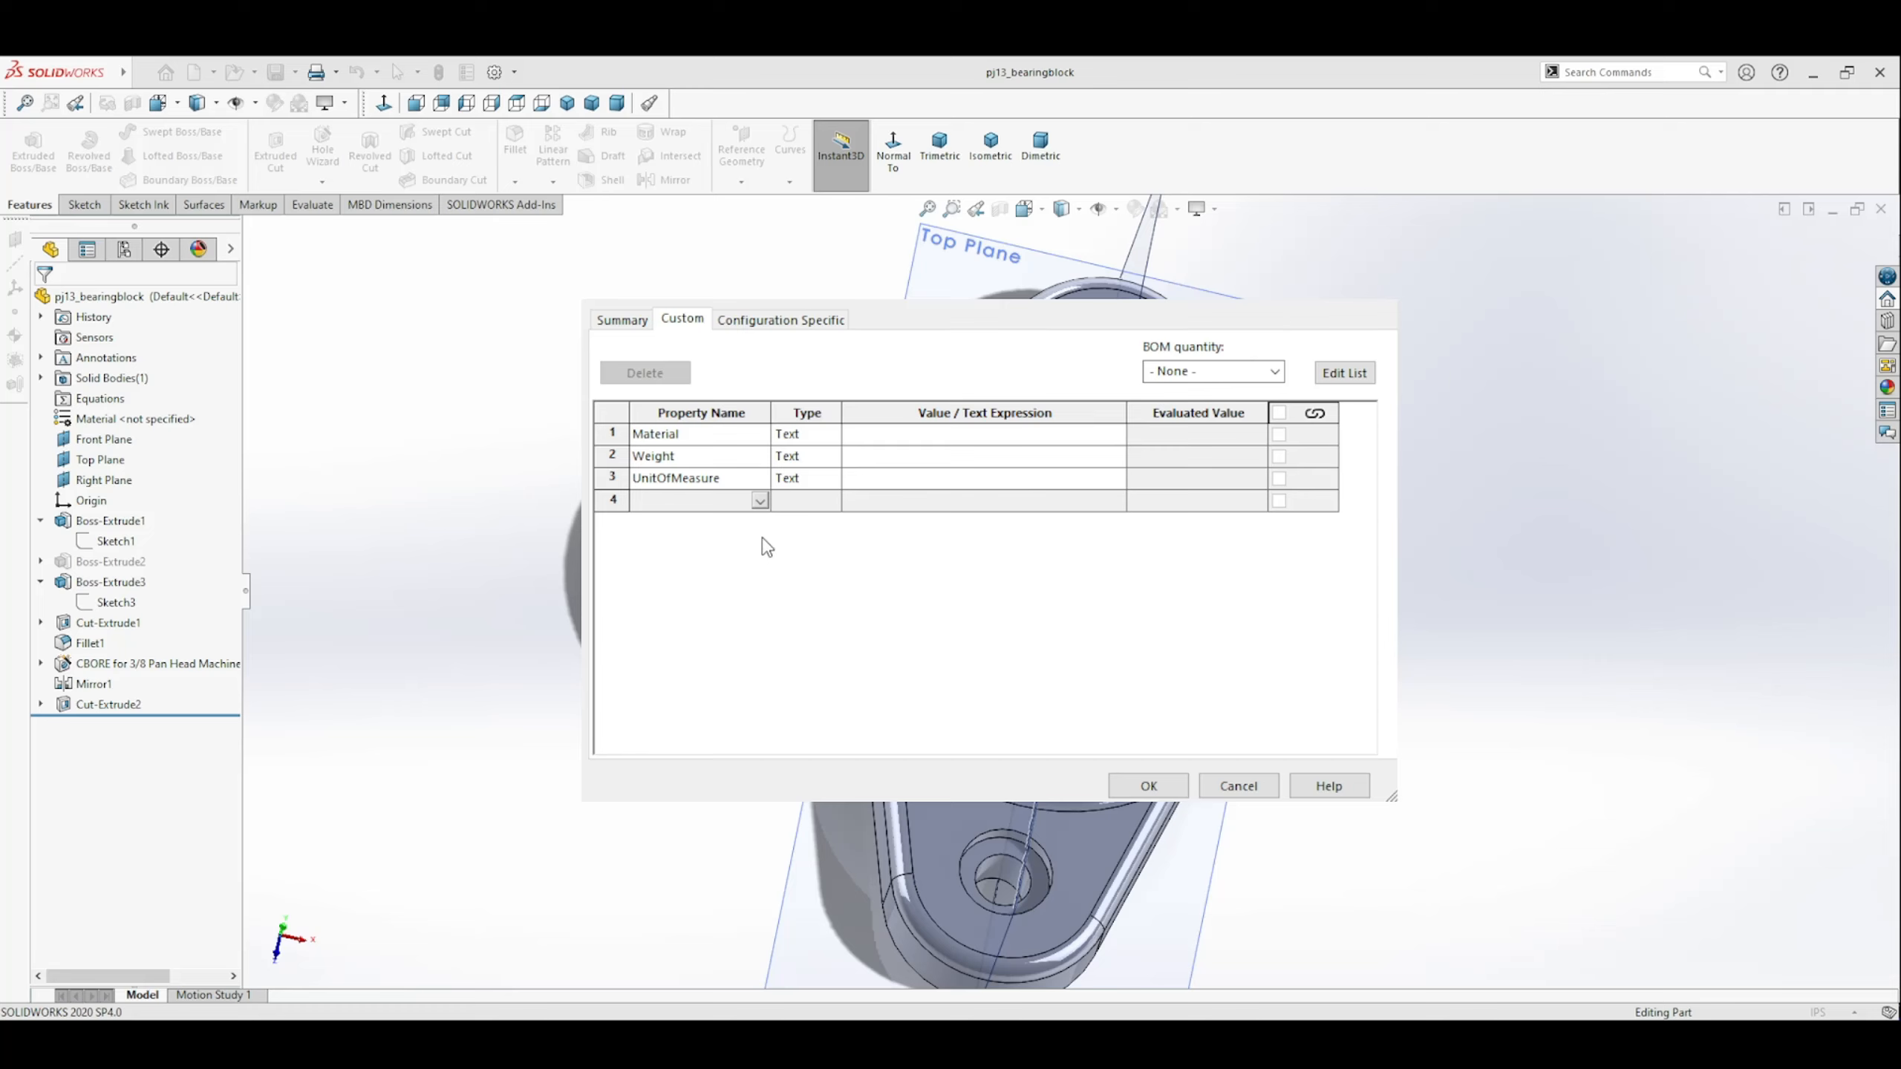
pyautogui.click(722, 522)
pyautogui.click(760, 523)
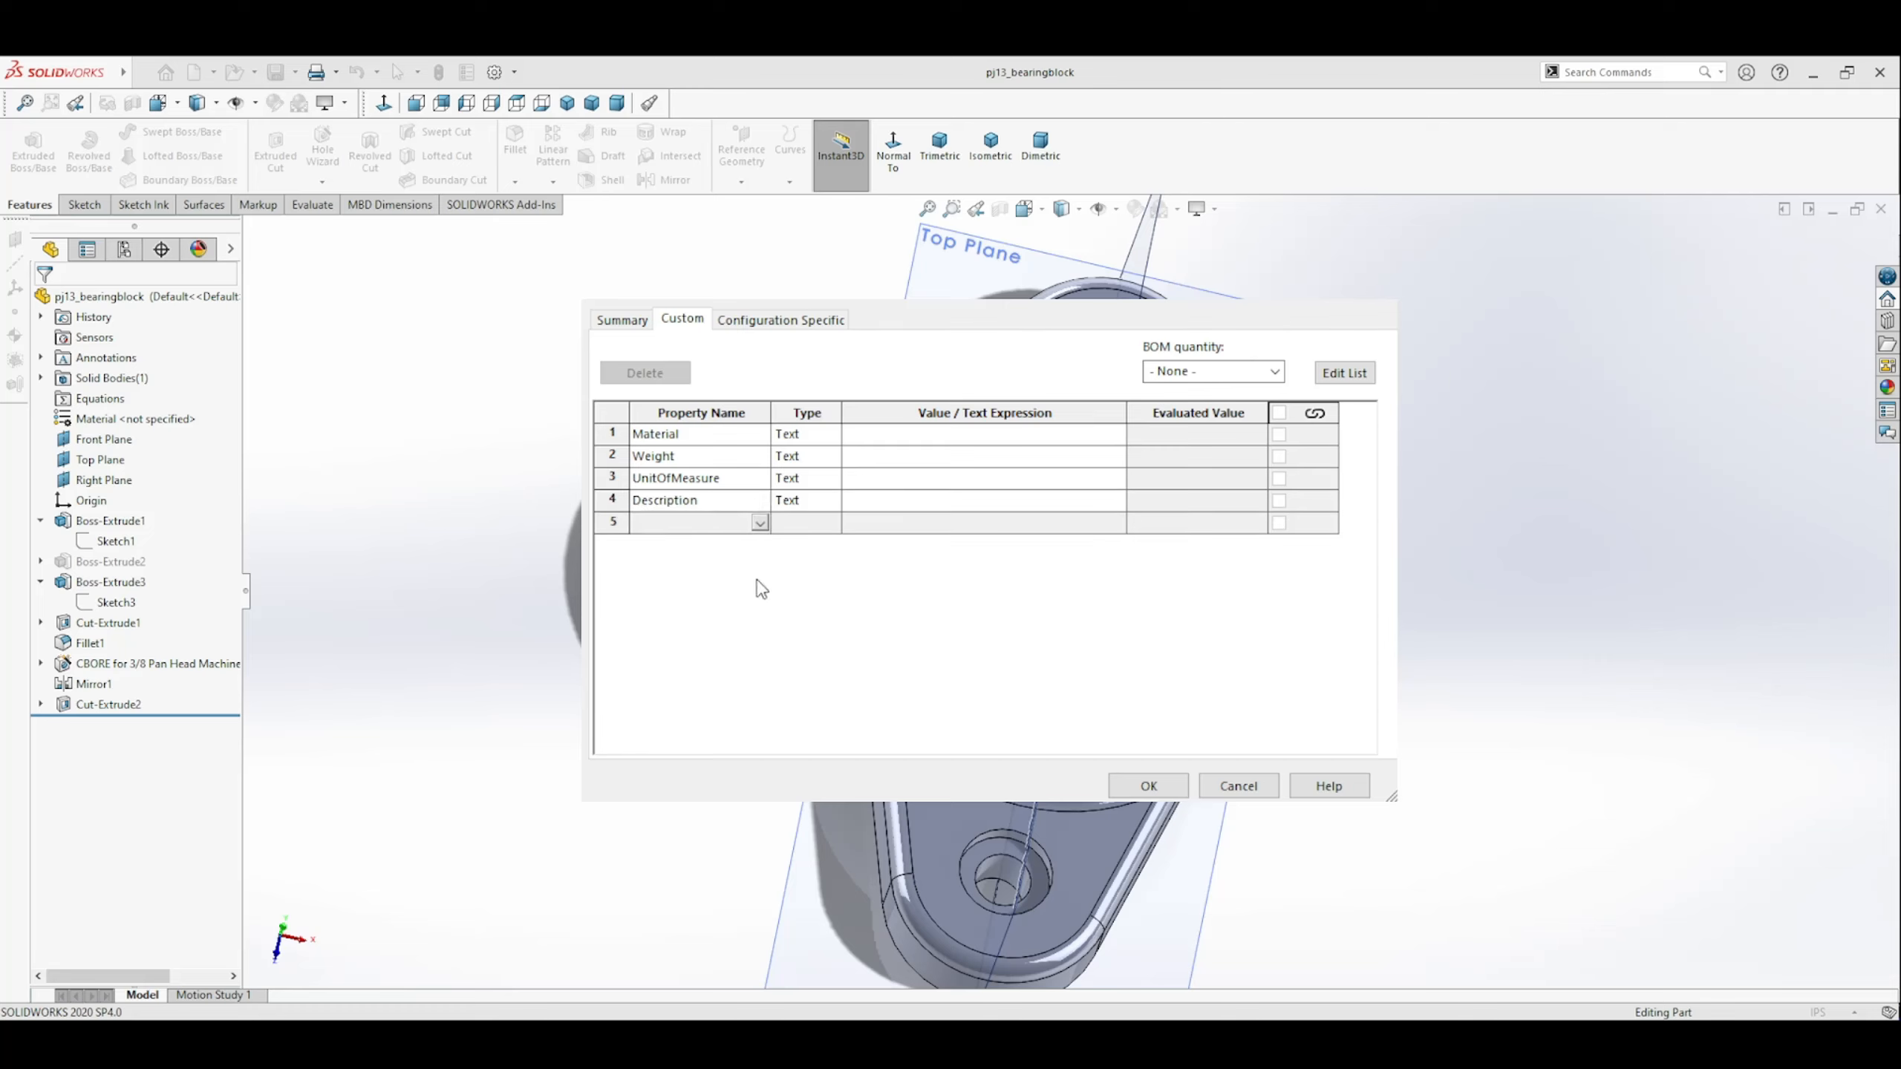
pyautogui.click(699, 616)
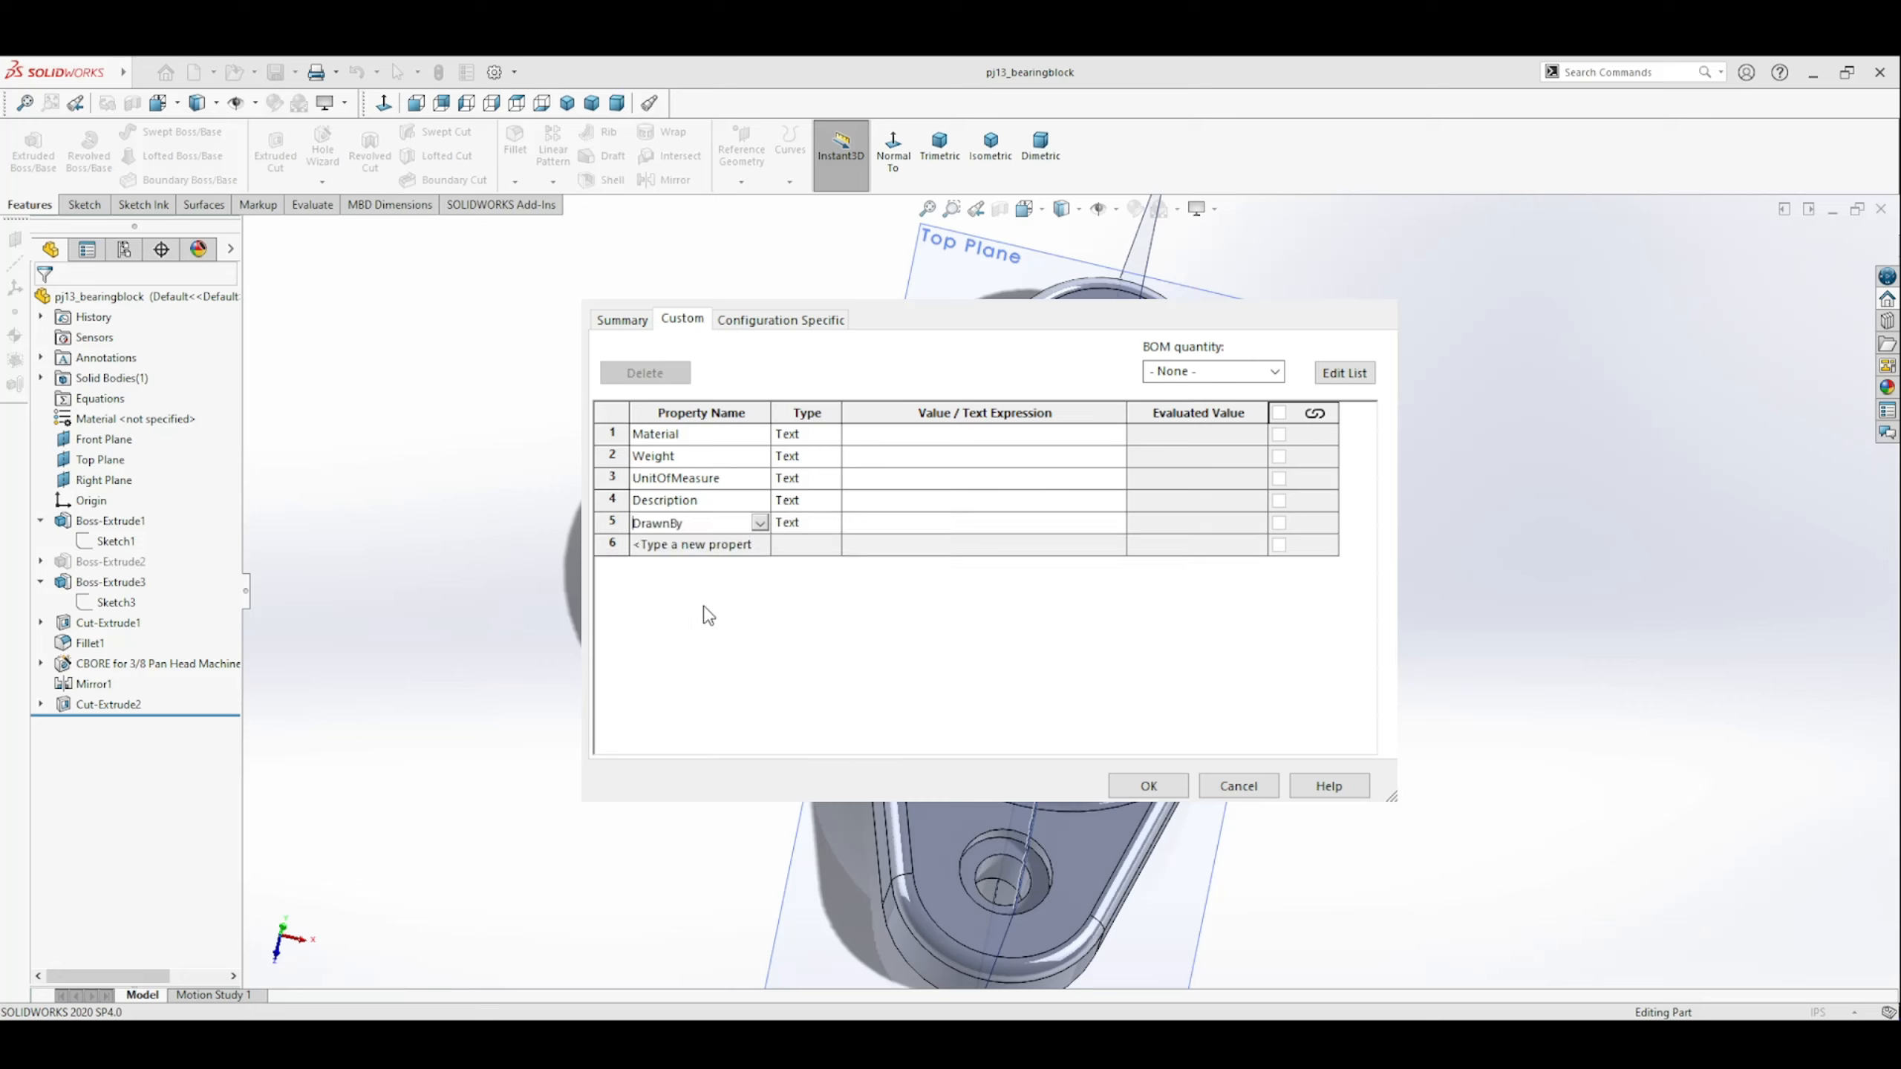
pyautogui.click(760, 544)
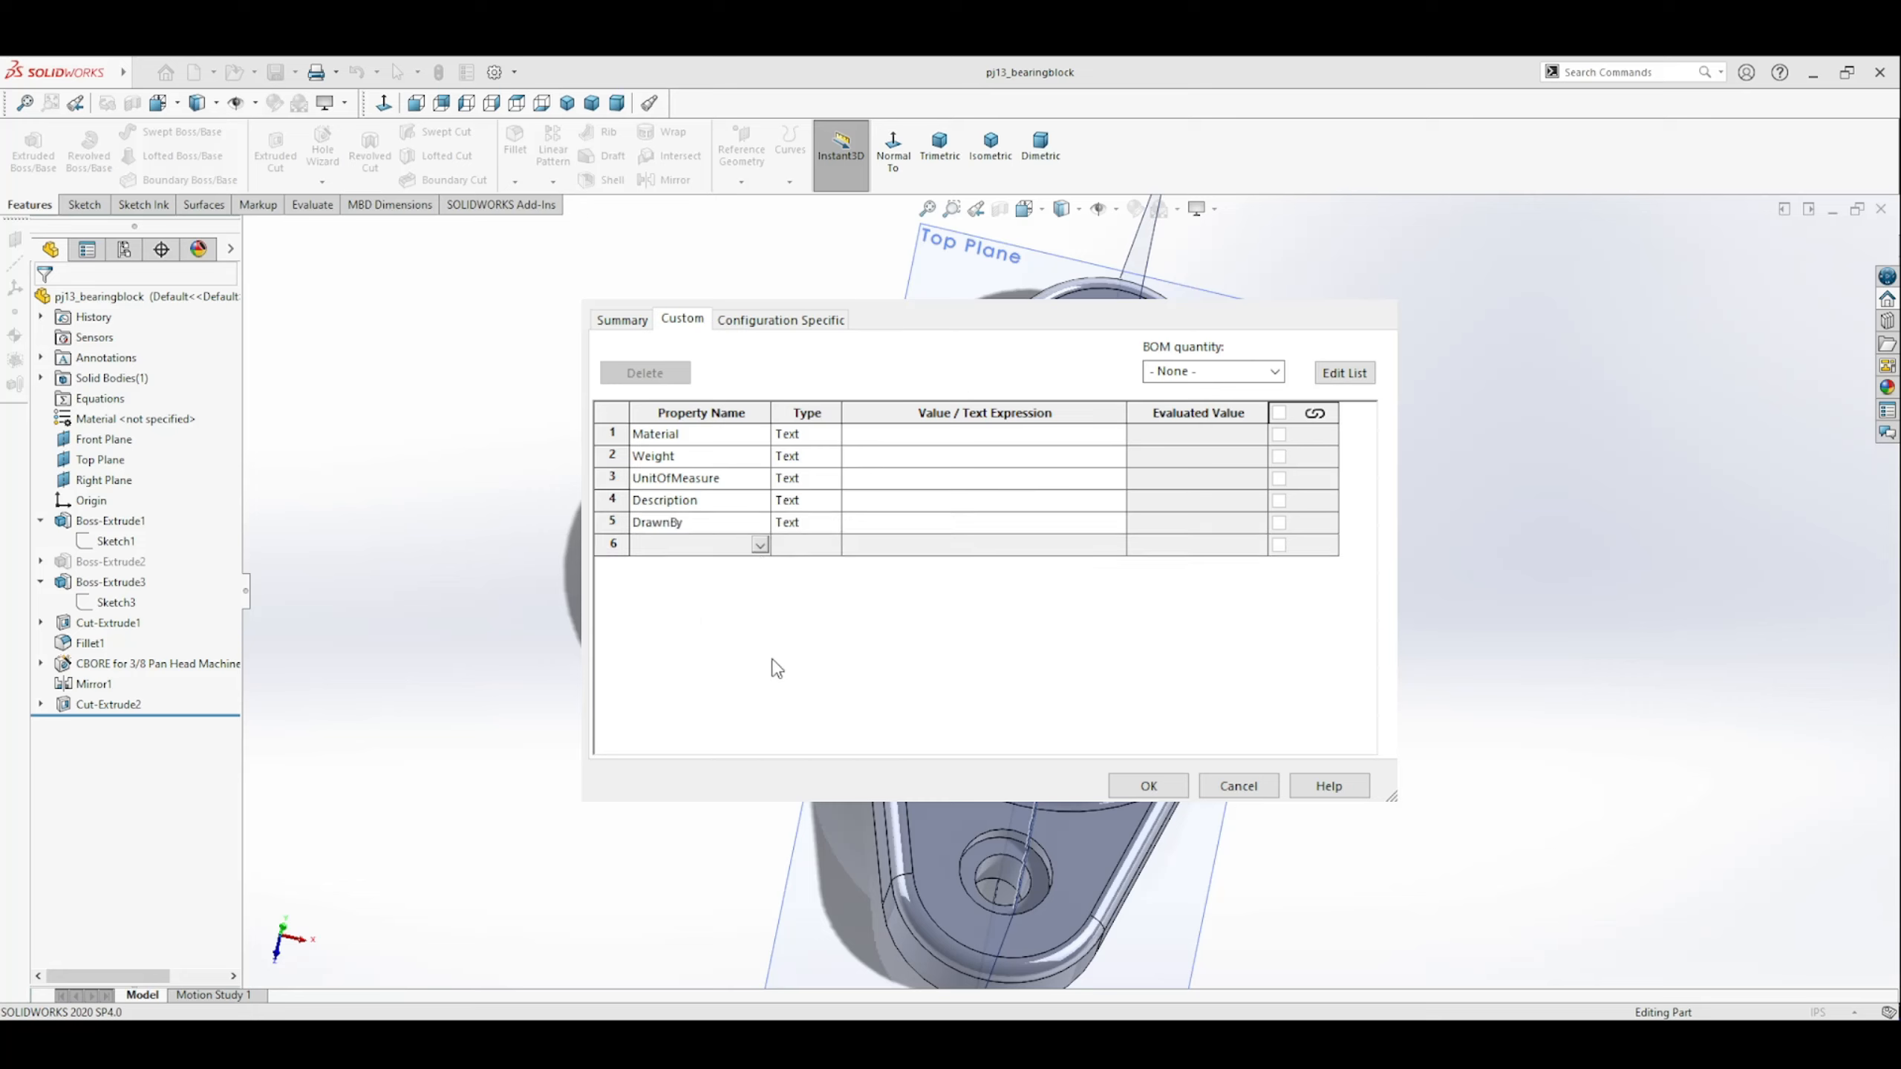
pyautogui.click(699, 704)
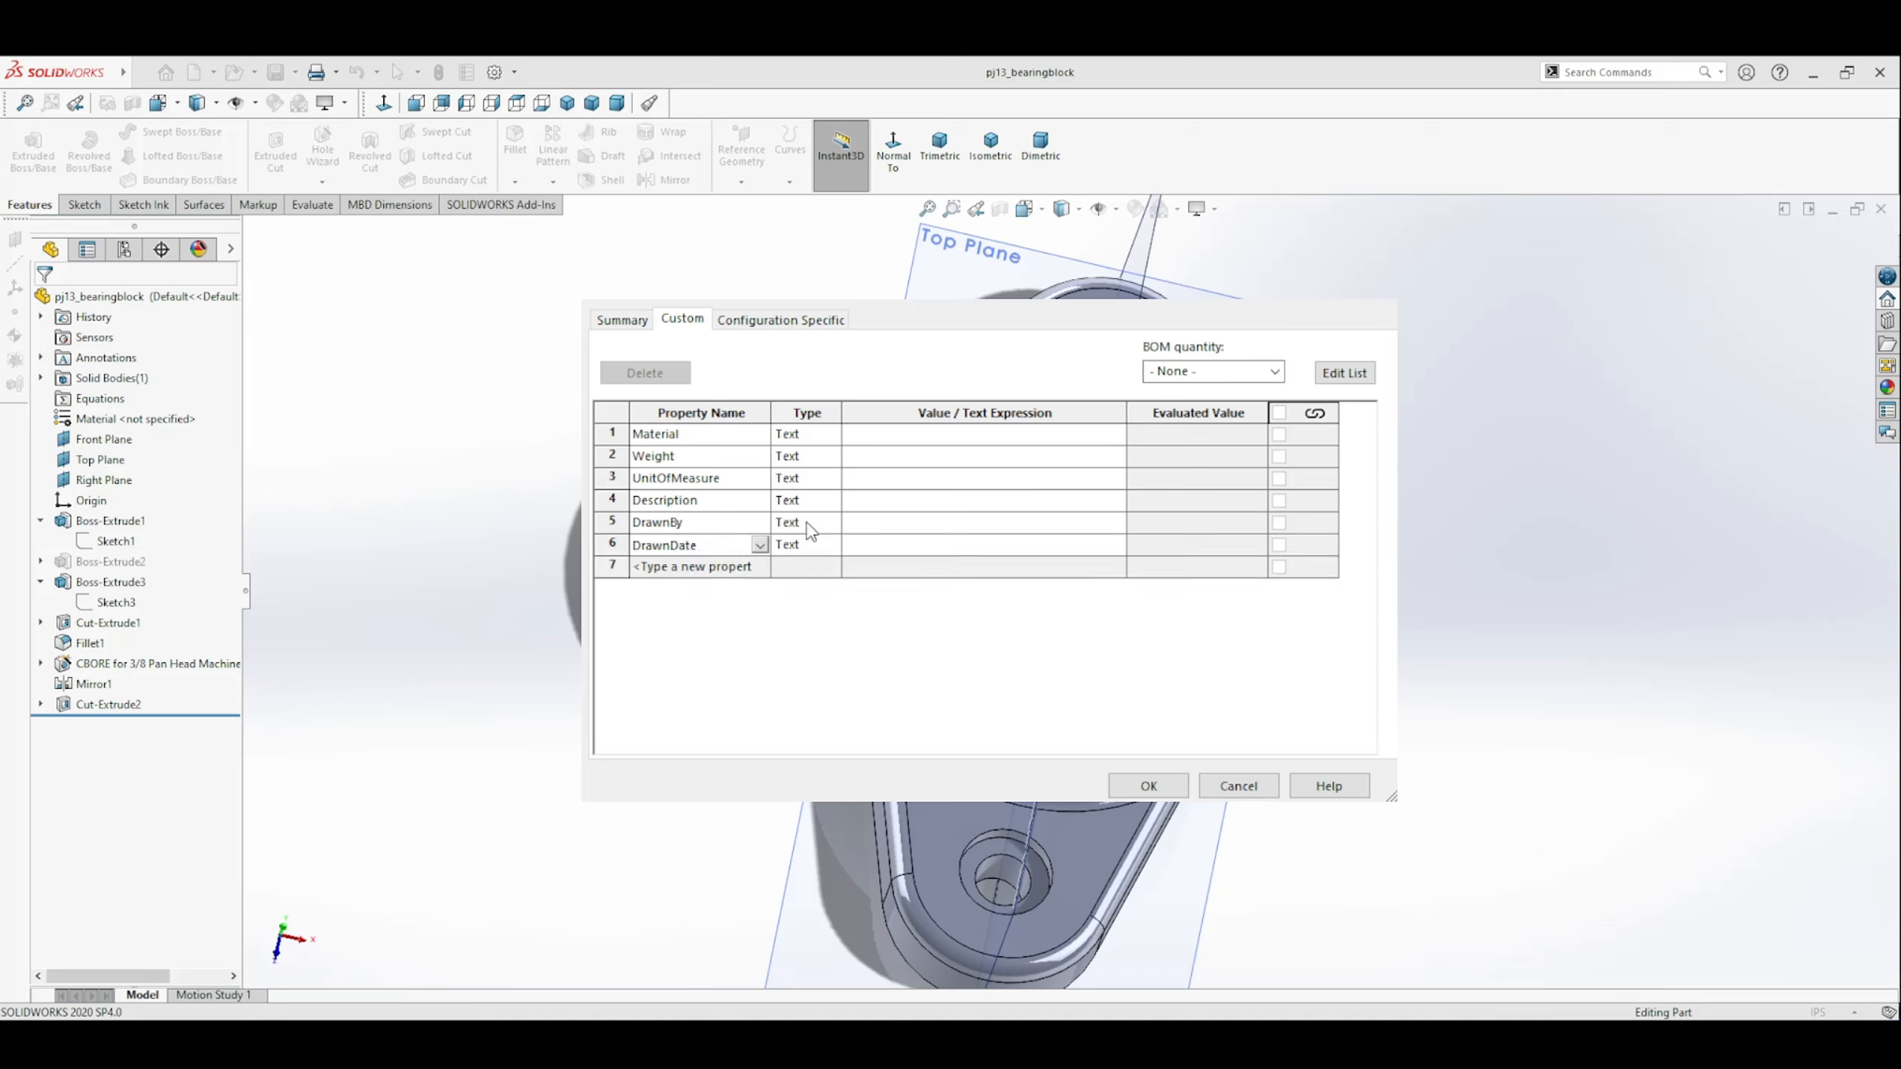
# Link the Material property's value to the part's material and the Weight property's value to its mass.
pyautogui.click(894, 442)
pyautogui.click(1116, 435)
pyautogui.click(969, 457)
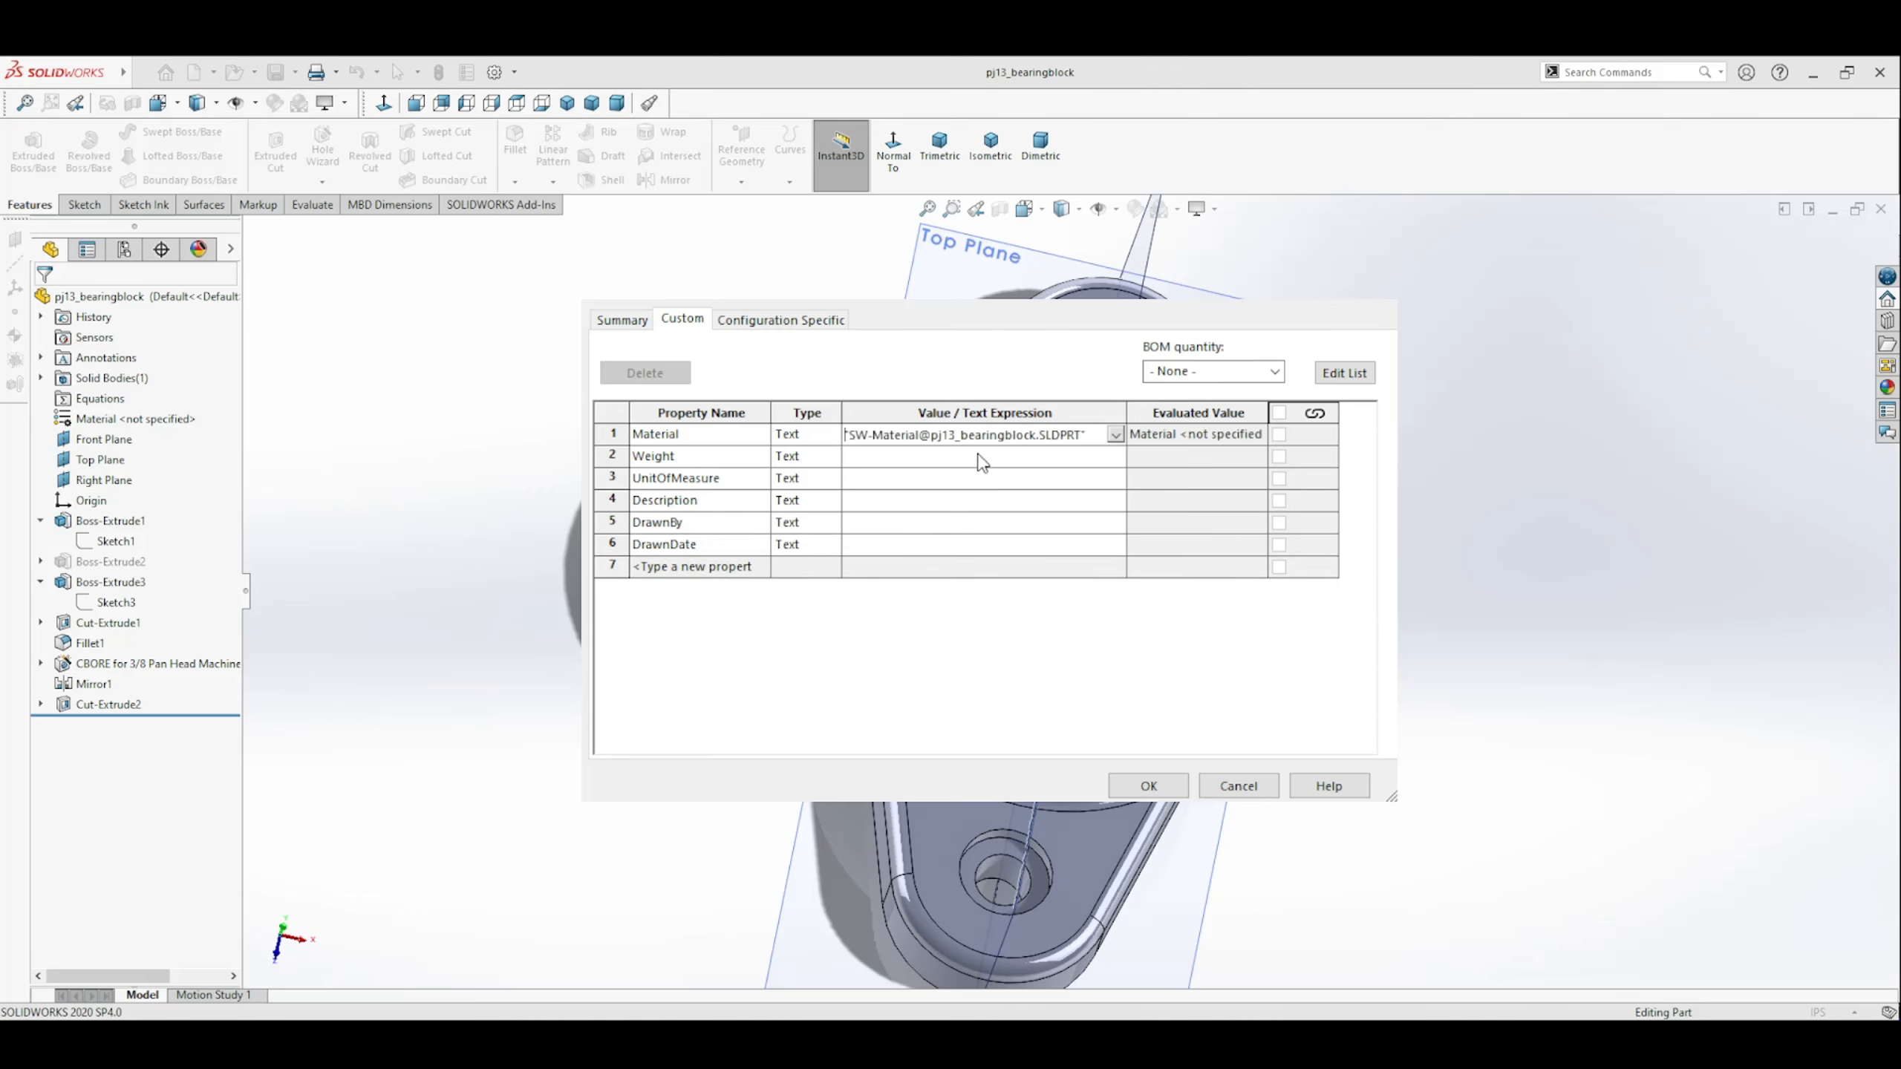
pyautogui.click(1111, 462)
pyautogui.click(1115, 459)
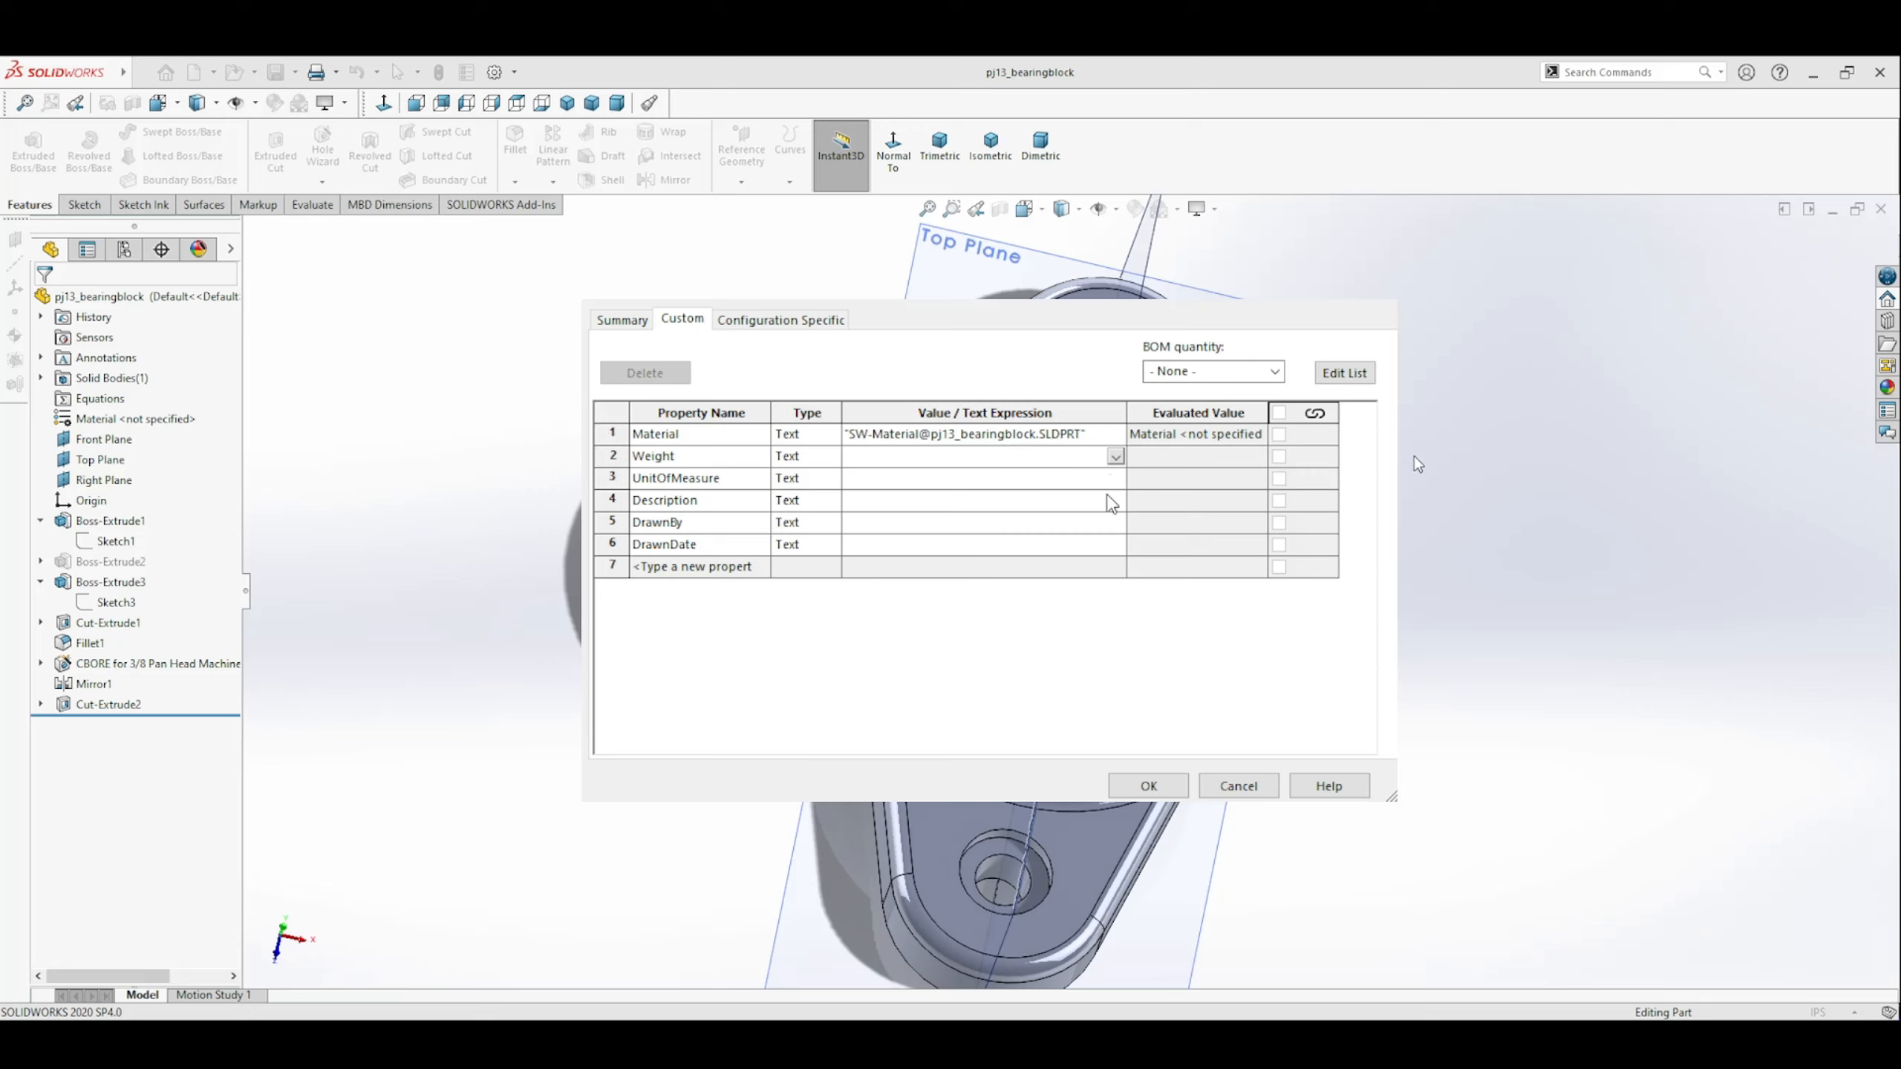
pyautogui.click(899, 504)
# Fill in UnitOfMeasure as IPS, Description as CPCC, DrawnBy with the drafter's initials and DrawnDate as 11/21/24.
pyautogui.click(1116, 479)
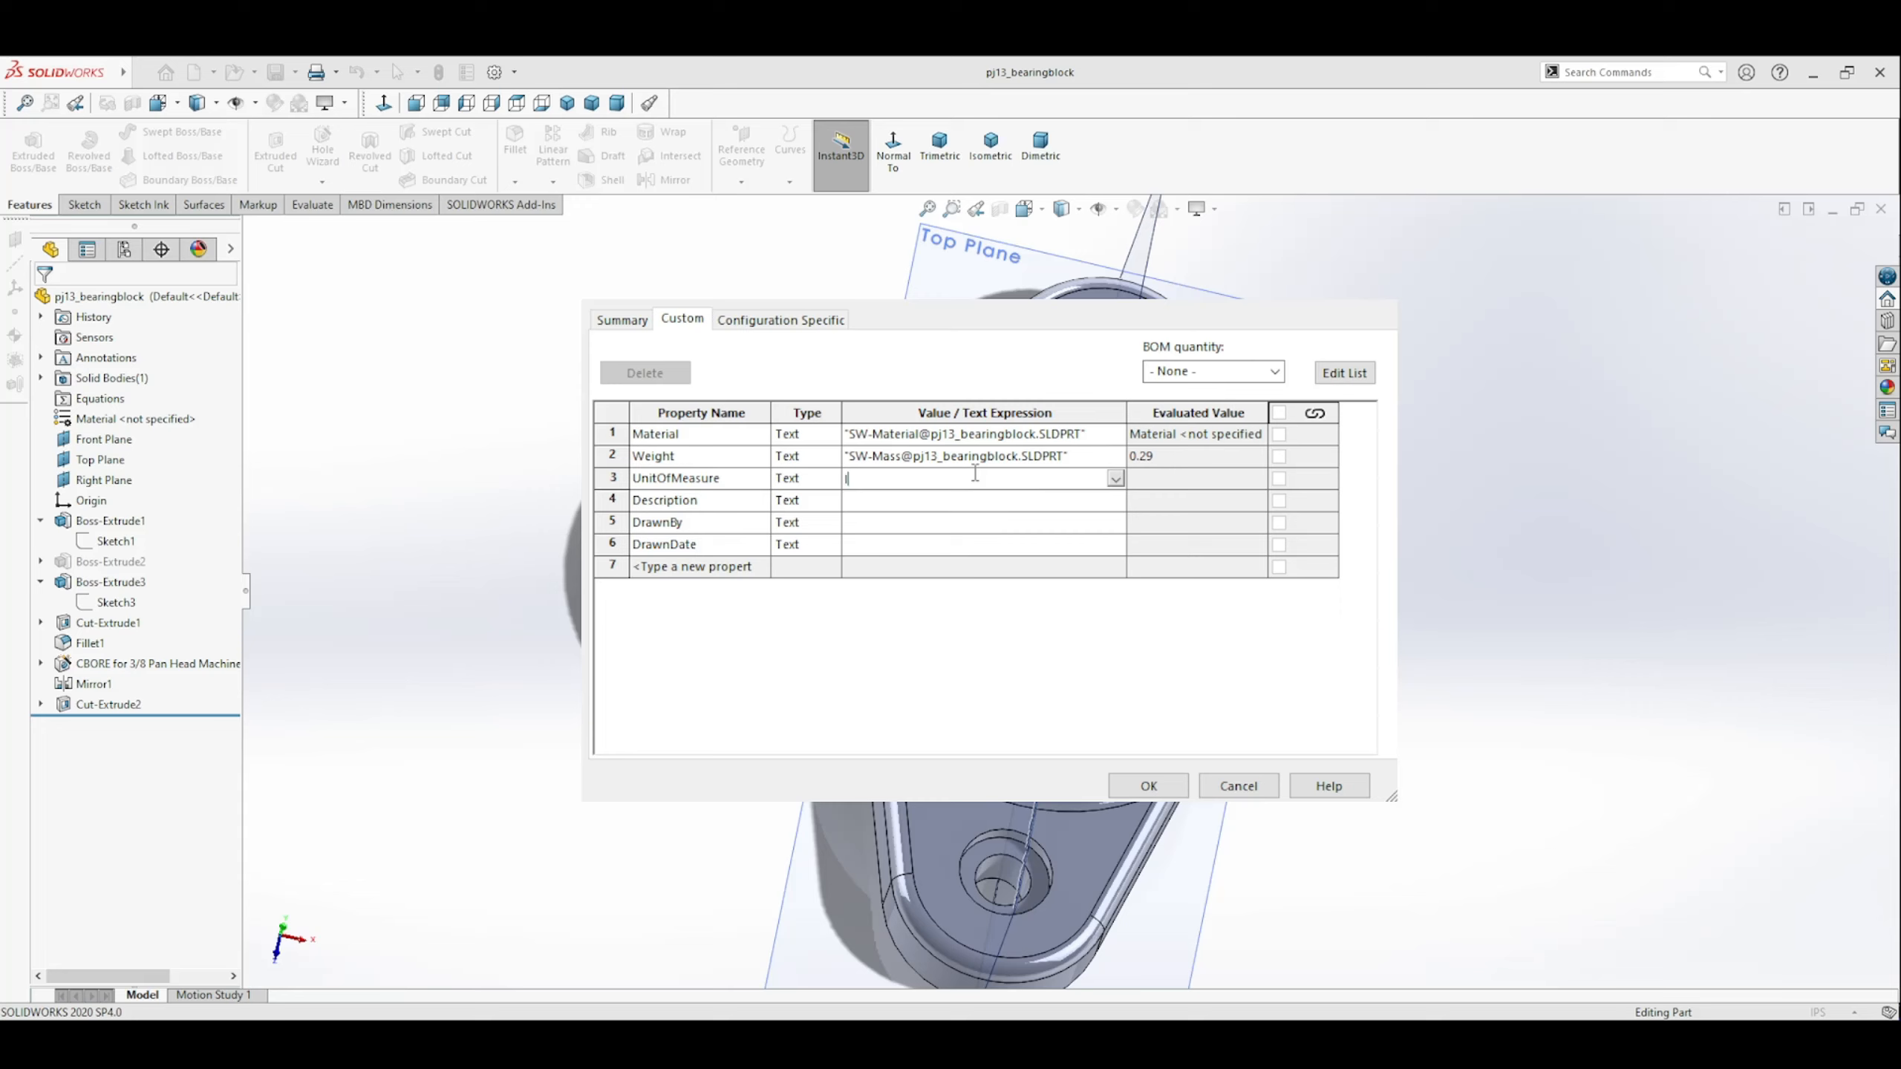
pyautogui.click(943, 500)
pyautogui.click(887, 522)
pyautogui.click(868, 545)
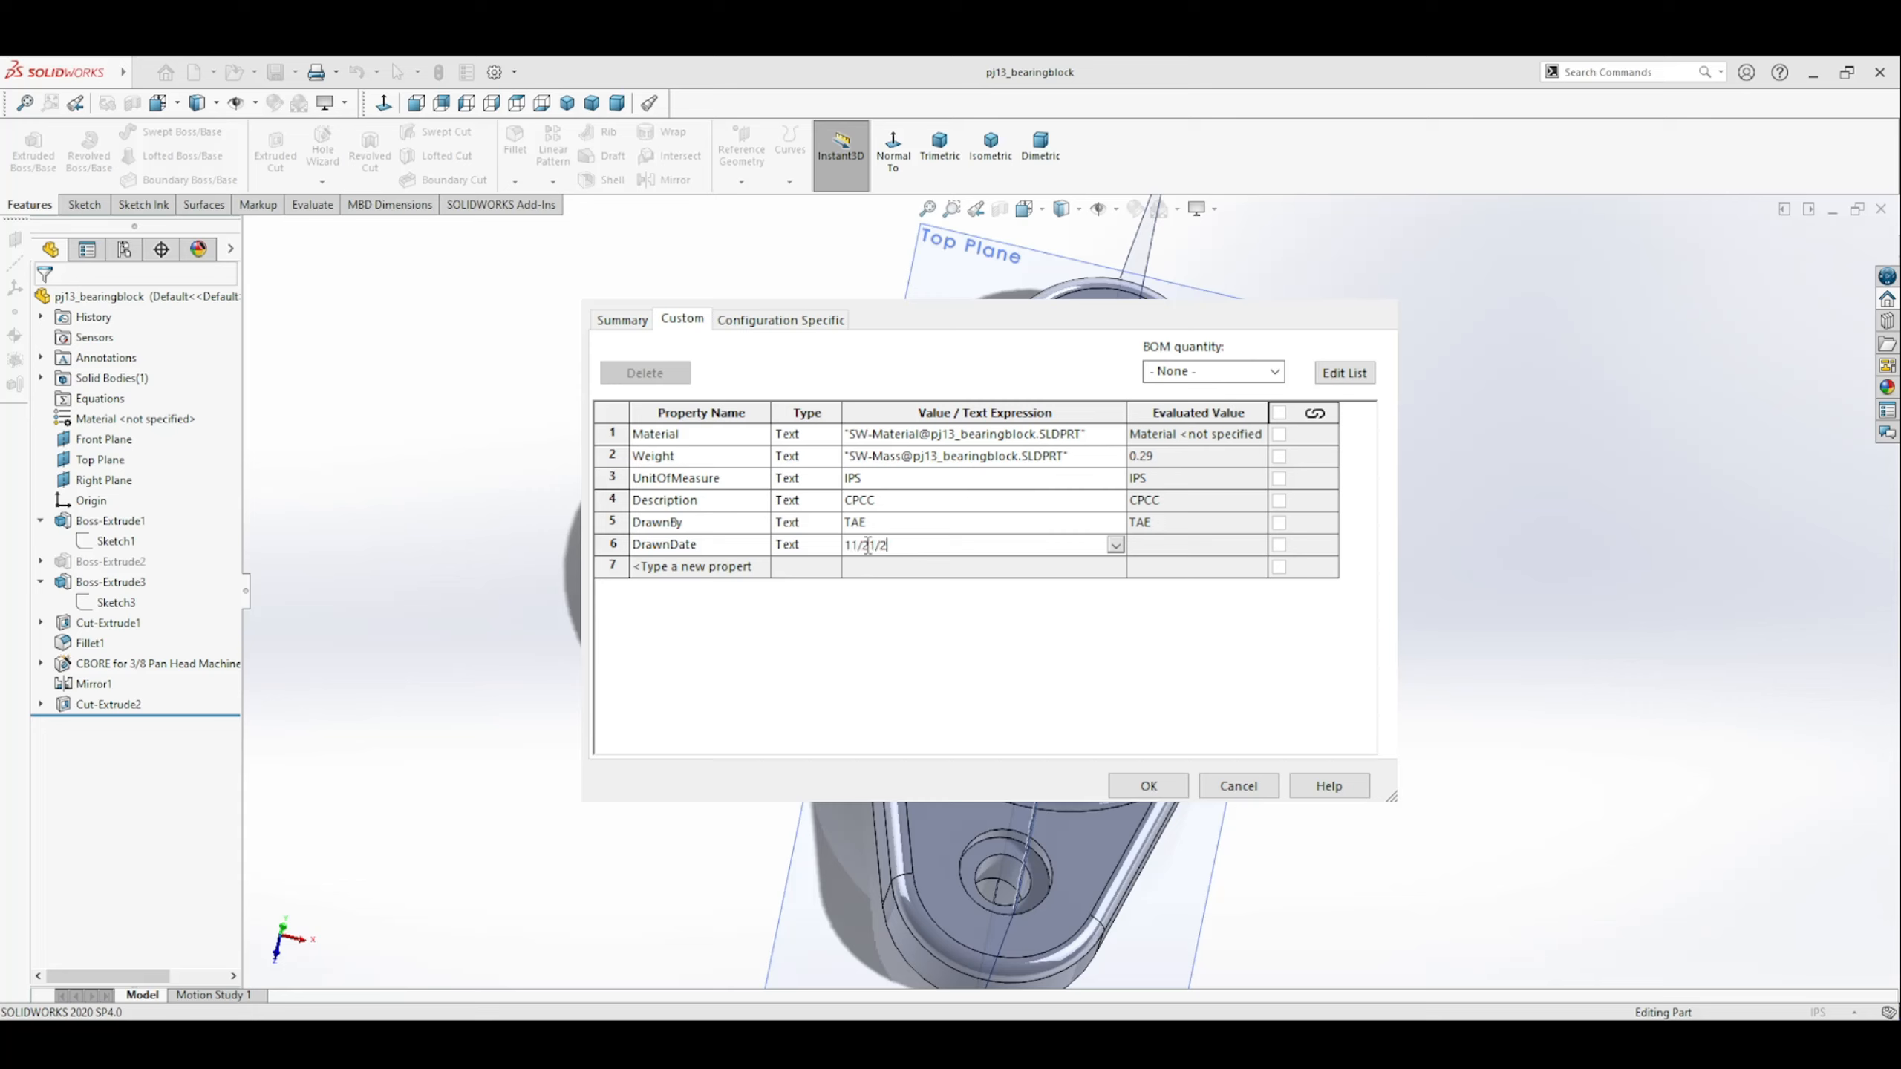
pyautogui.write('11/21/24')
pyautogui.click(943, 522)
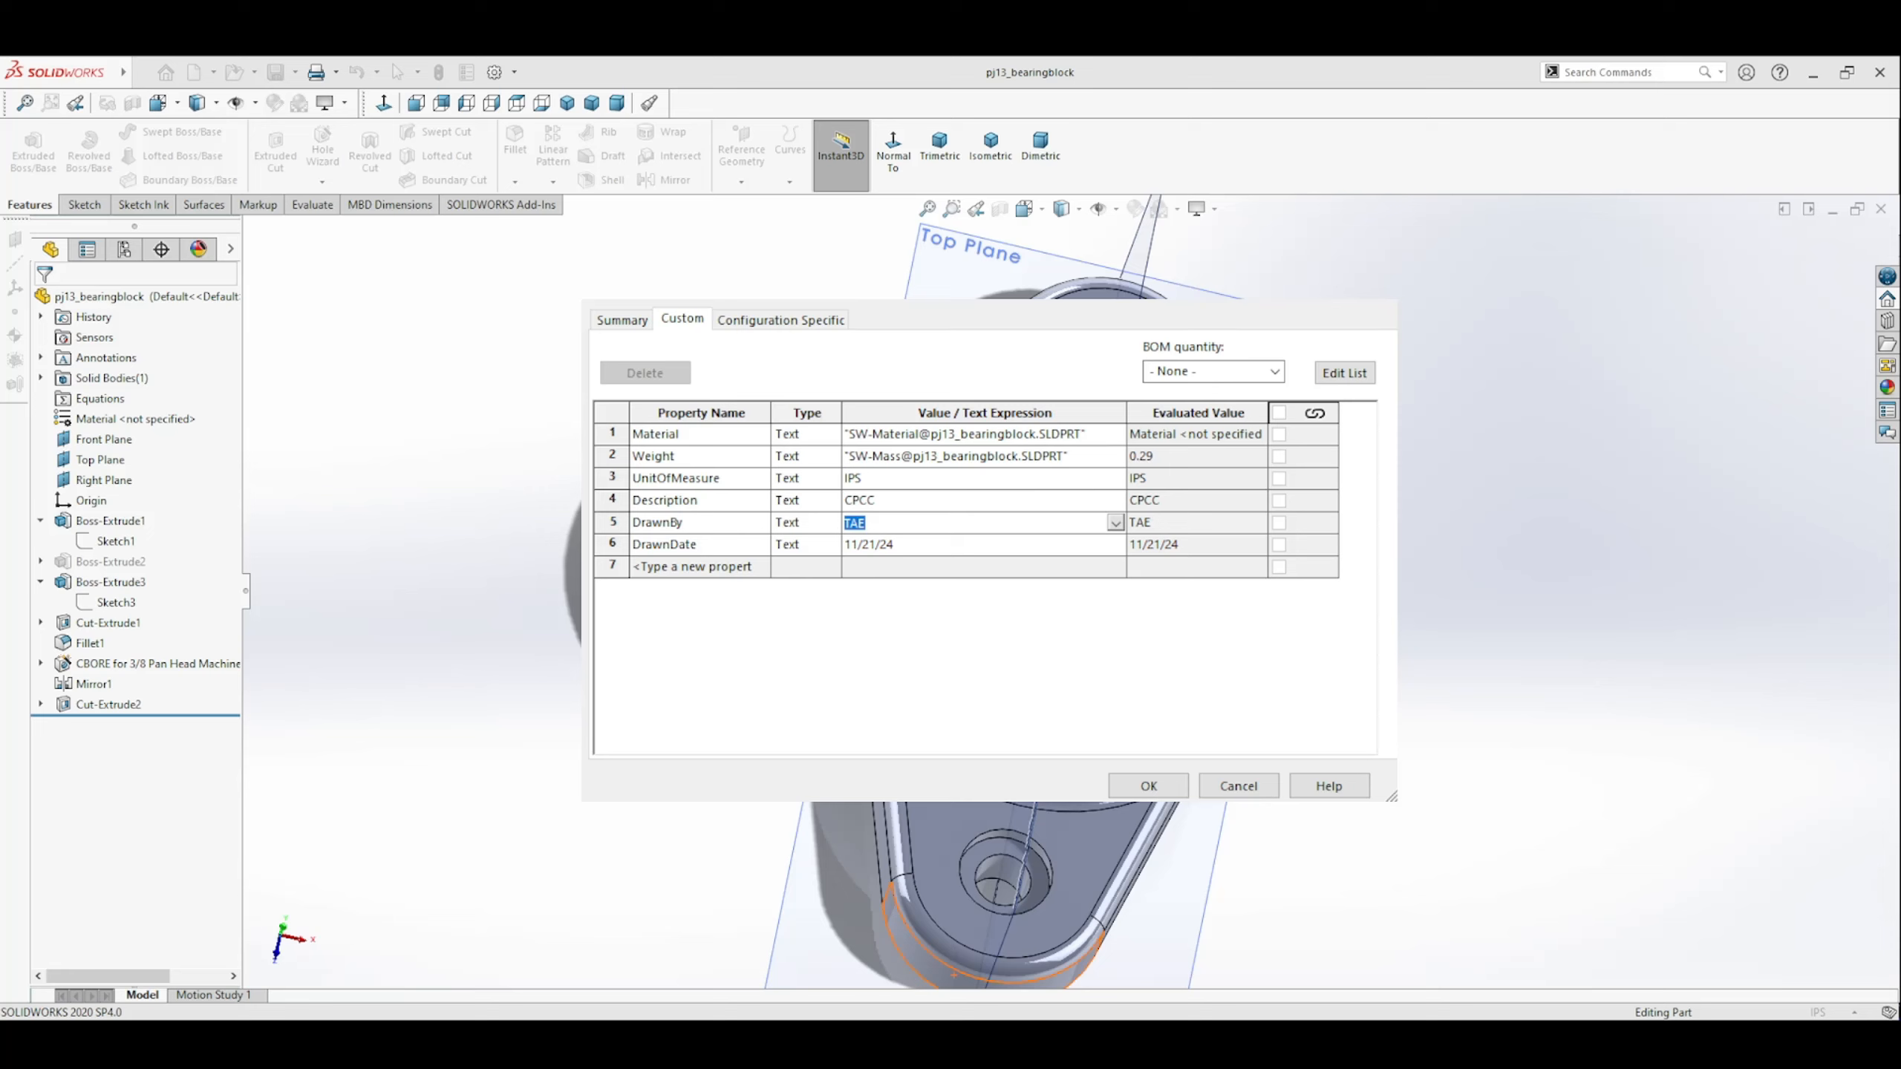
# Accept the part's custom properties and assign Gray Cast Iron as its material.
pyautogui.click(763, 569)
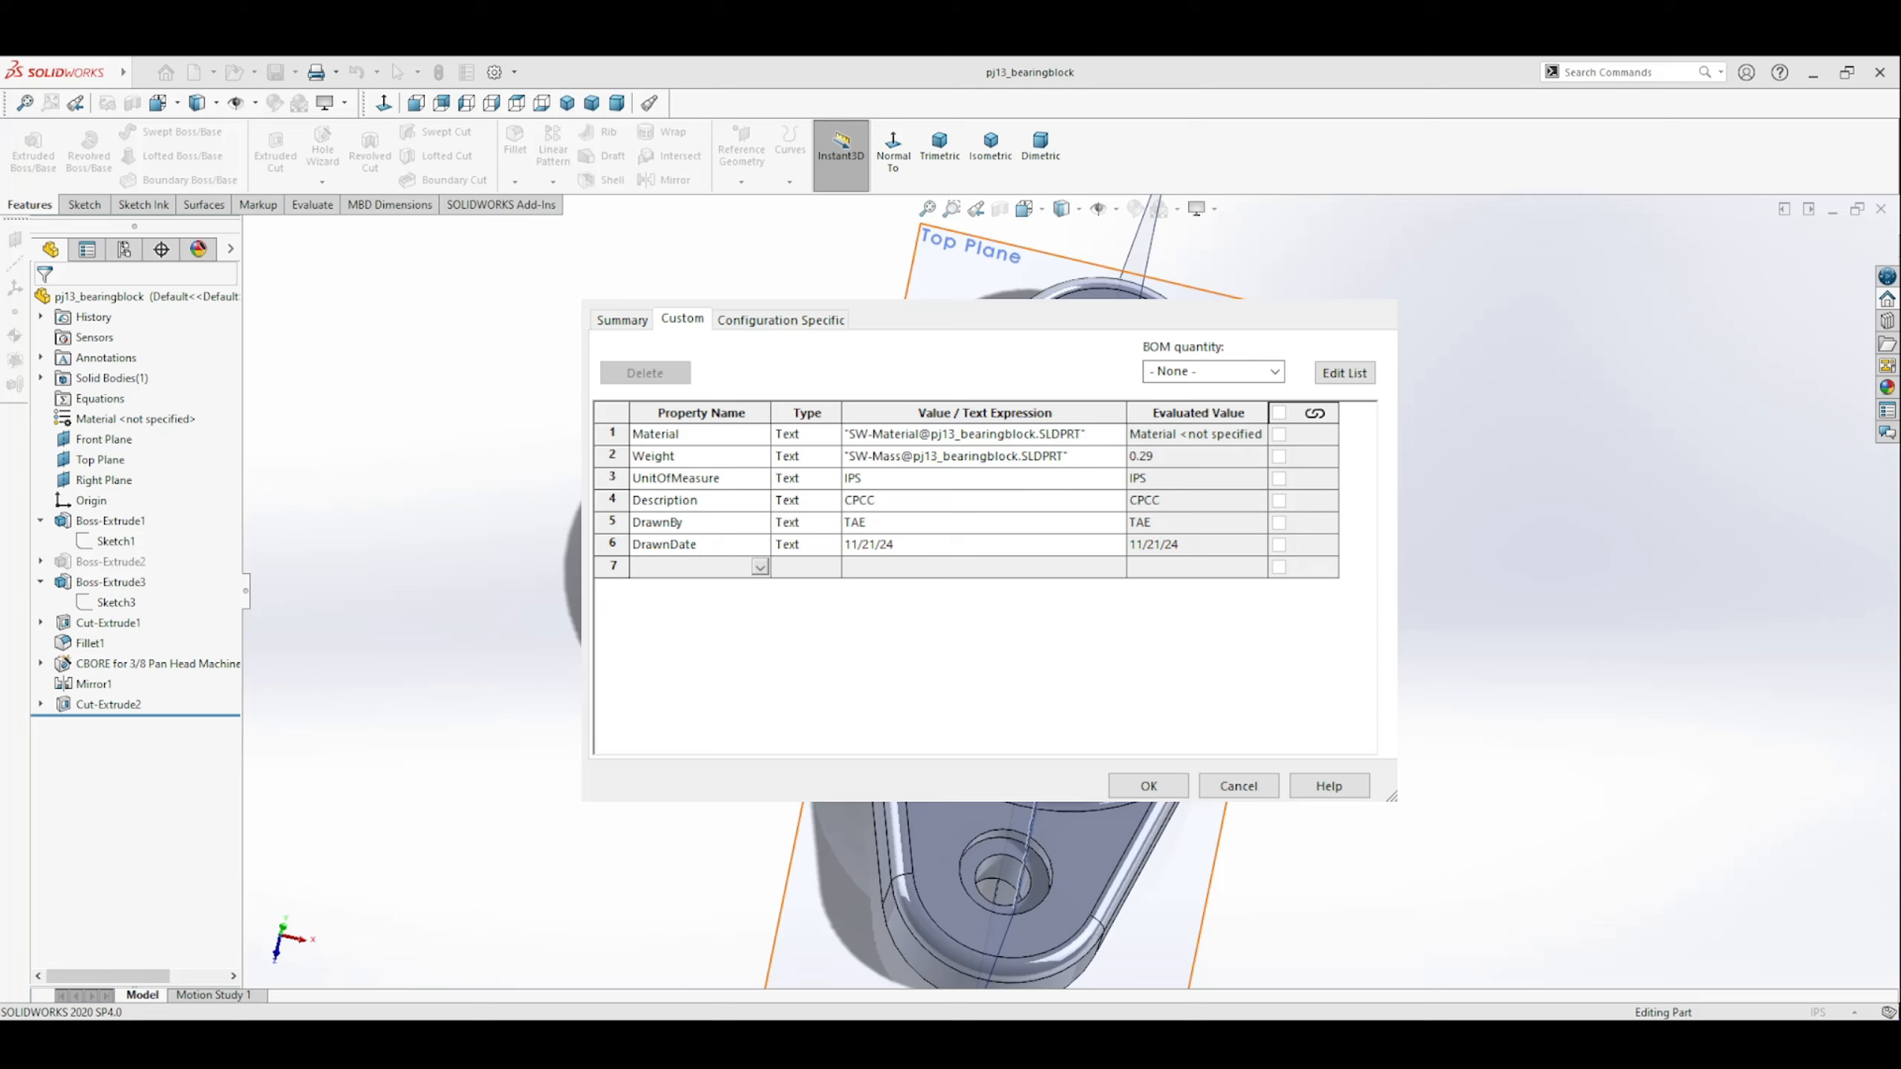
pyautogui.click(1148, 786)
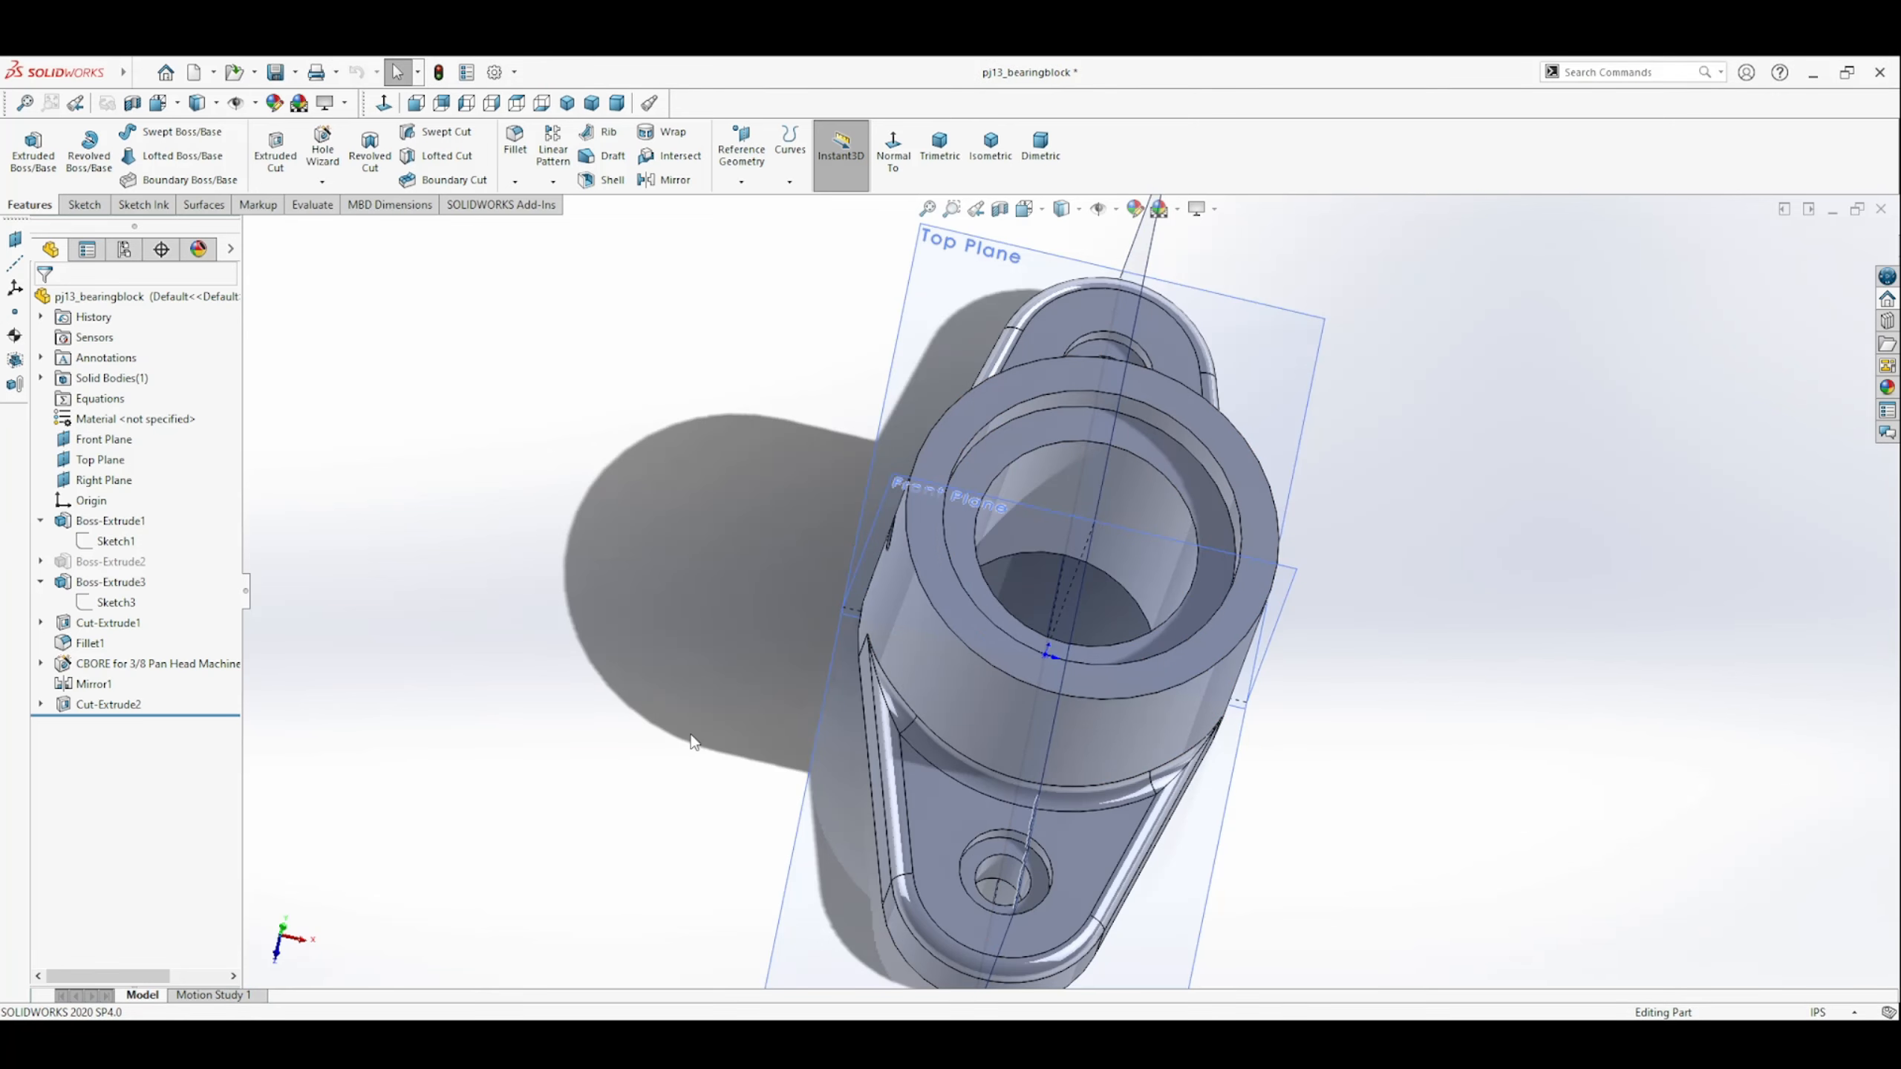
pyautogui.click(115, 420)
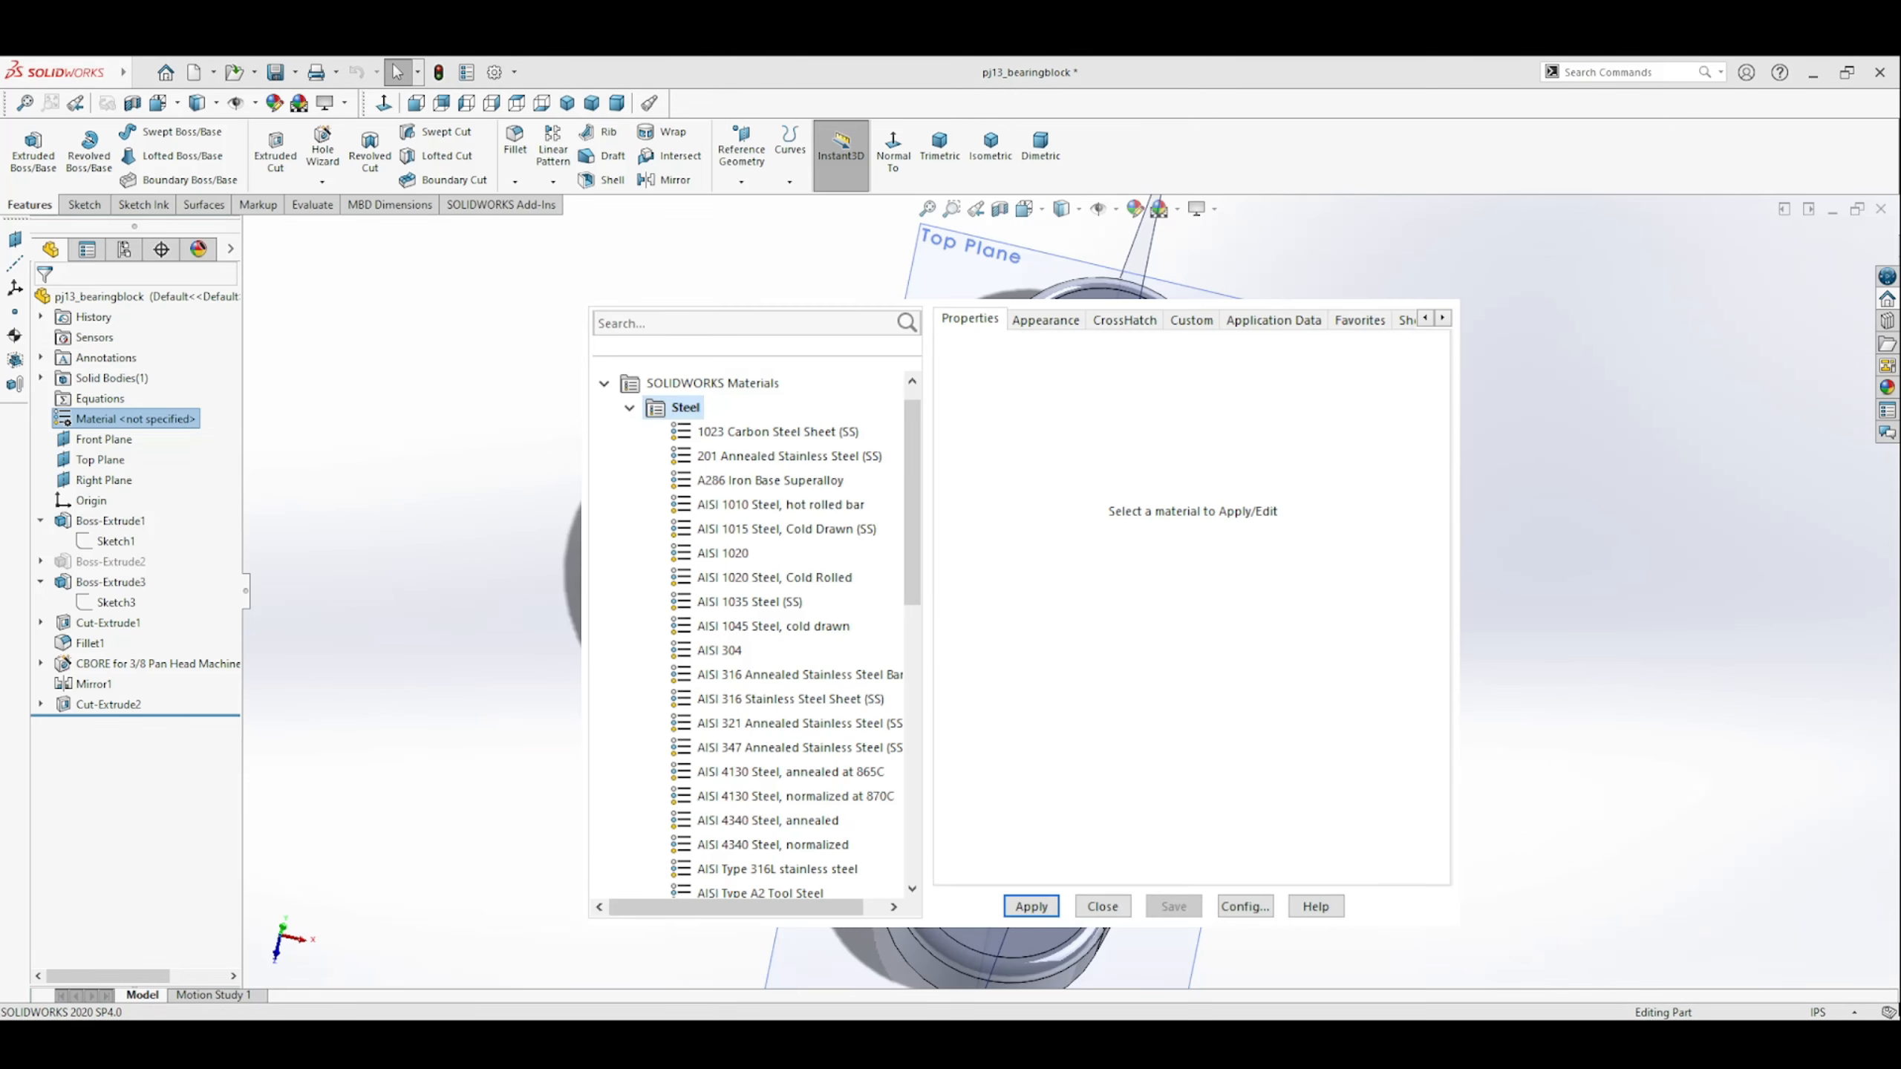
pyautogui.click(672, 325)
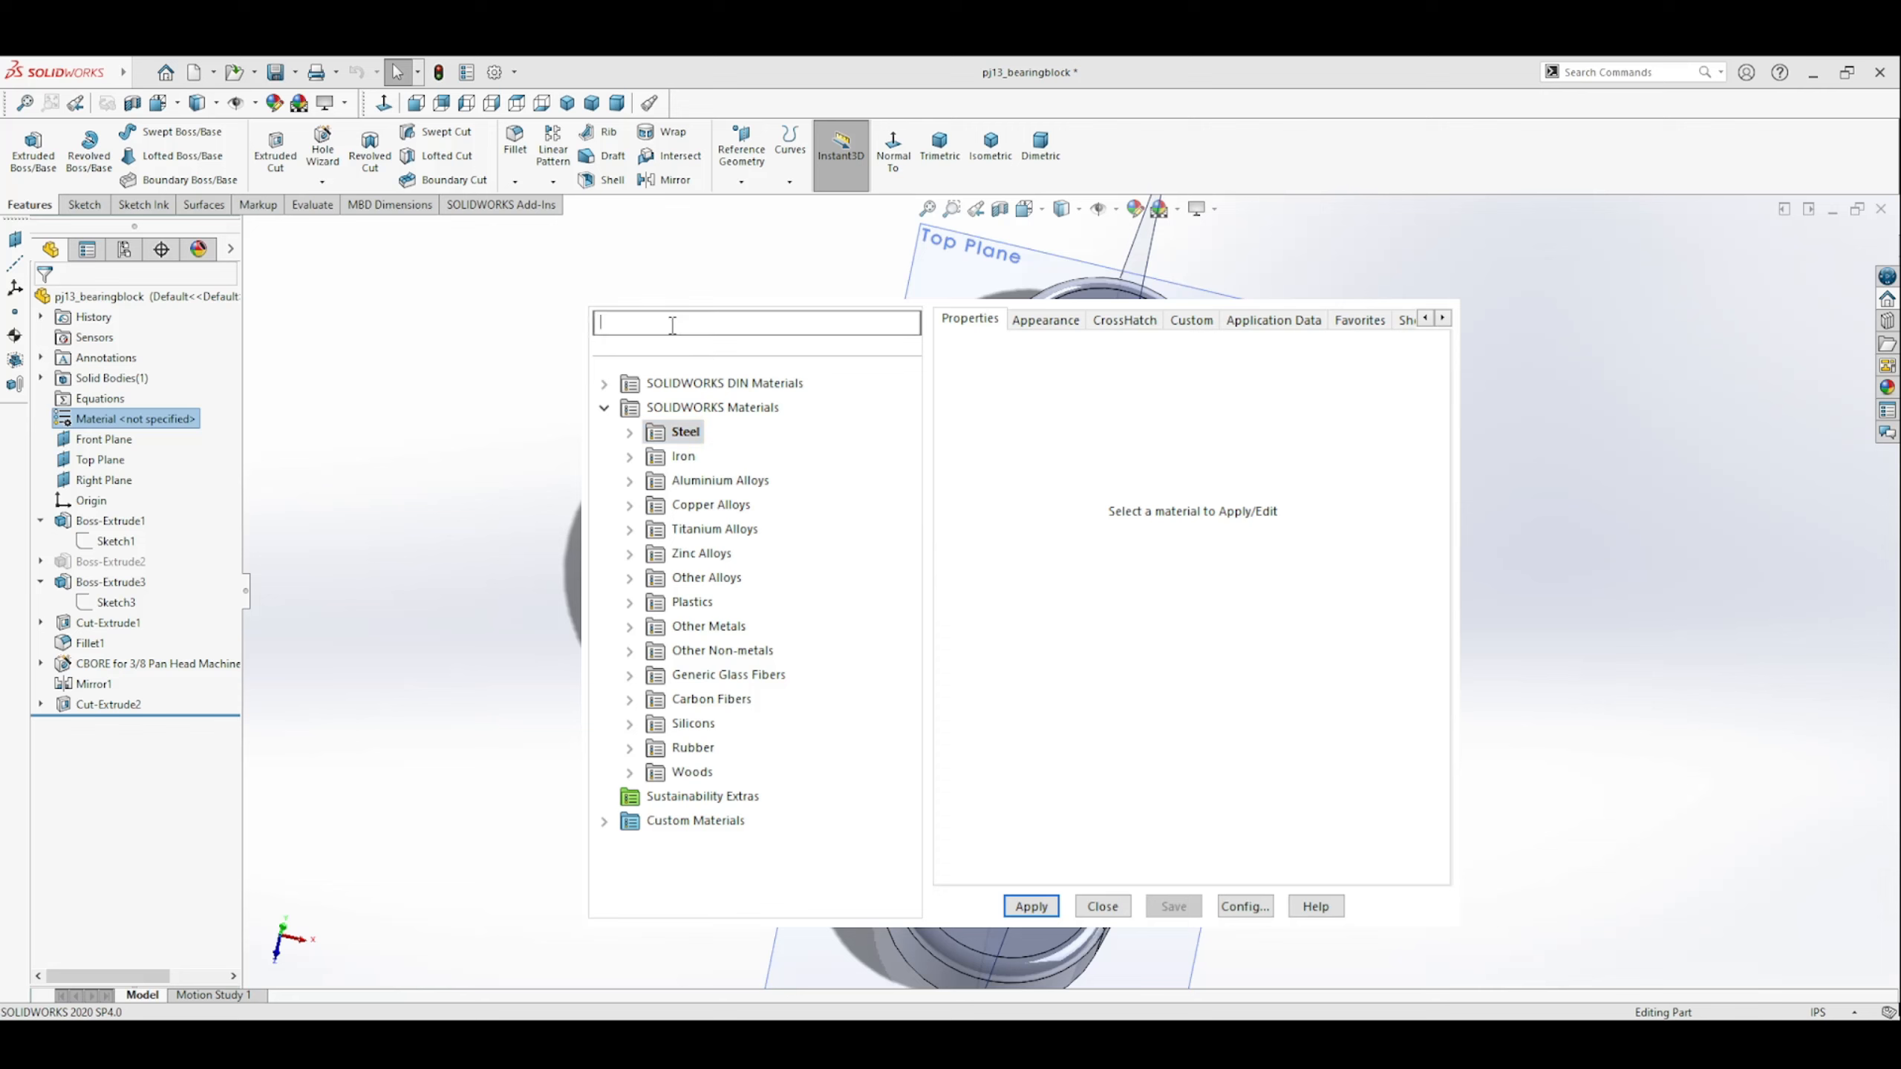
pyautogui.write('gray ca')
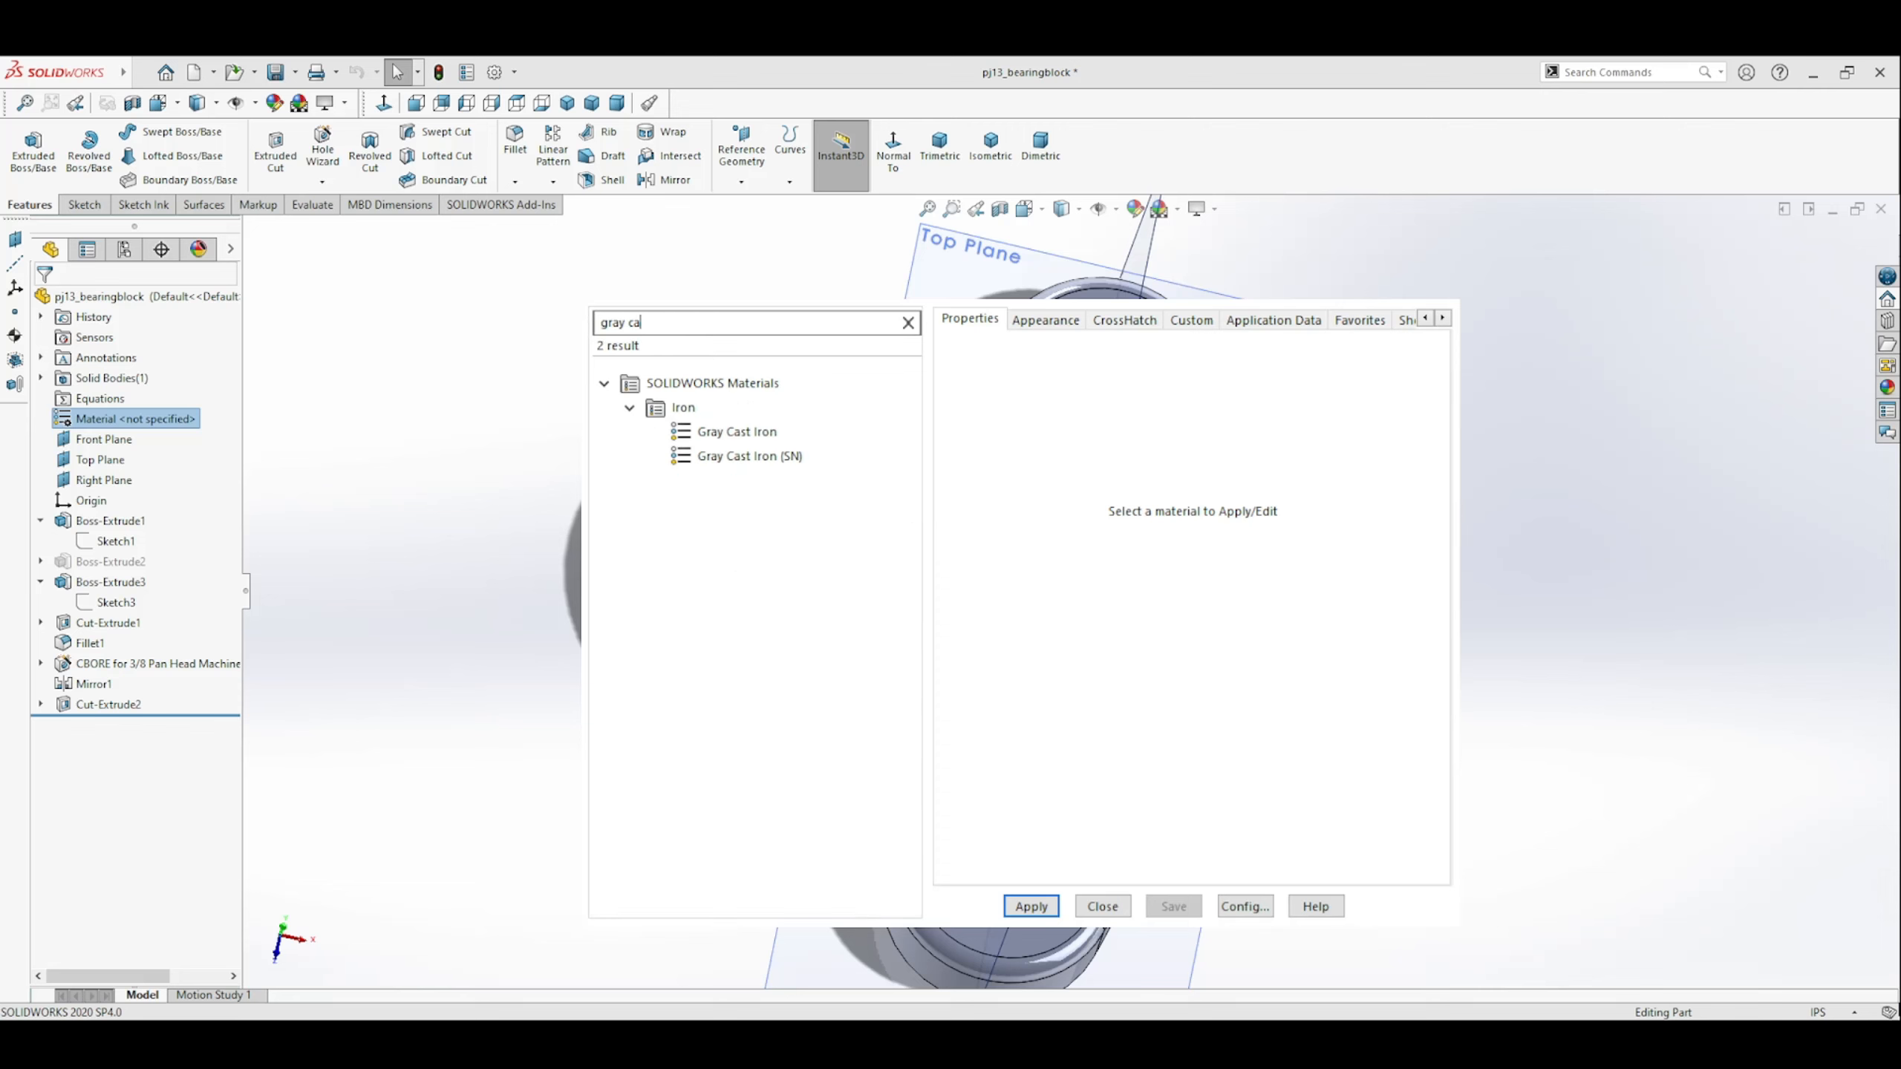
pyautogui.click(764, 433)
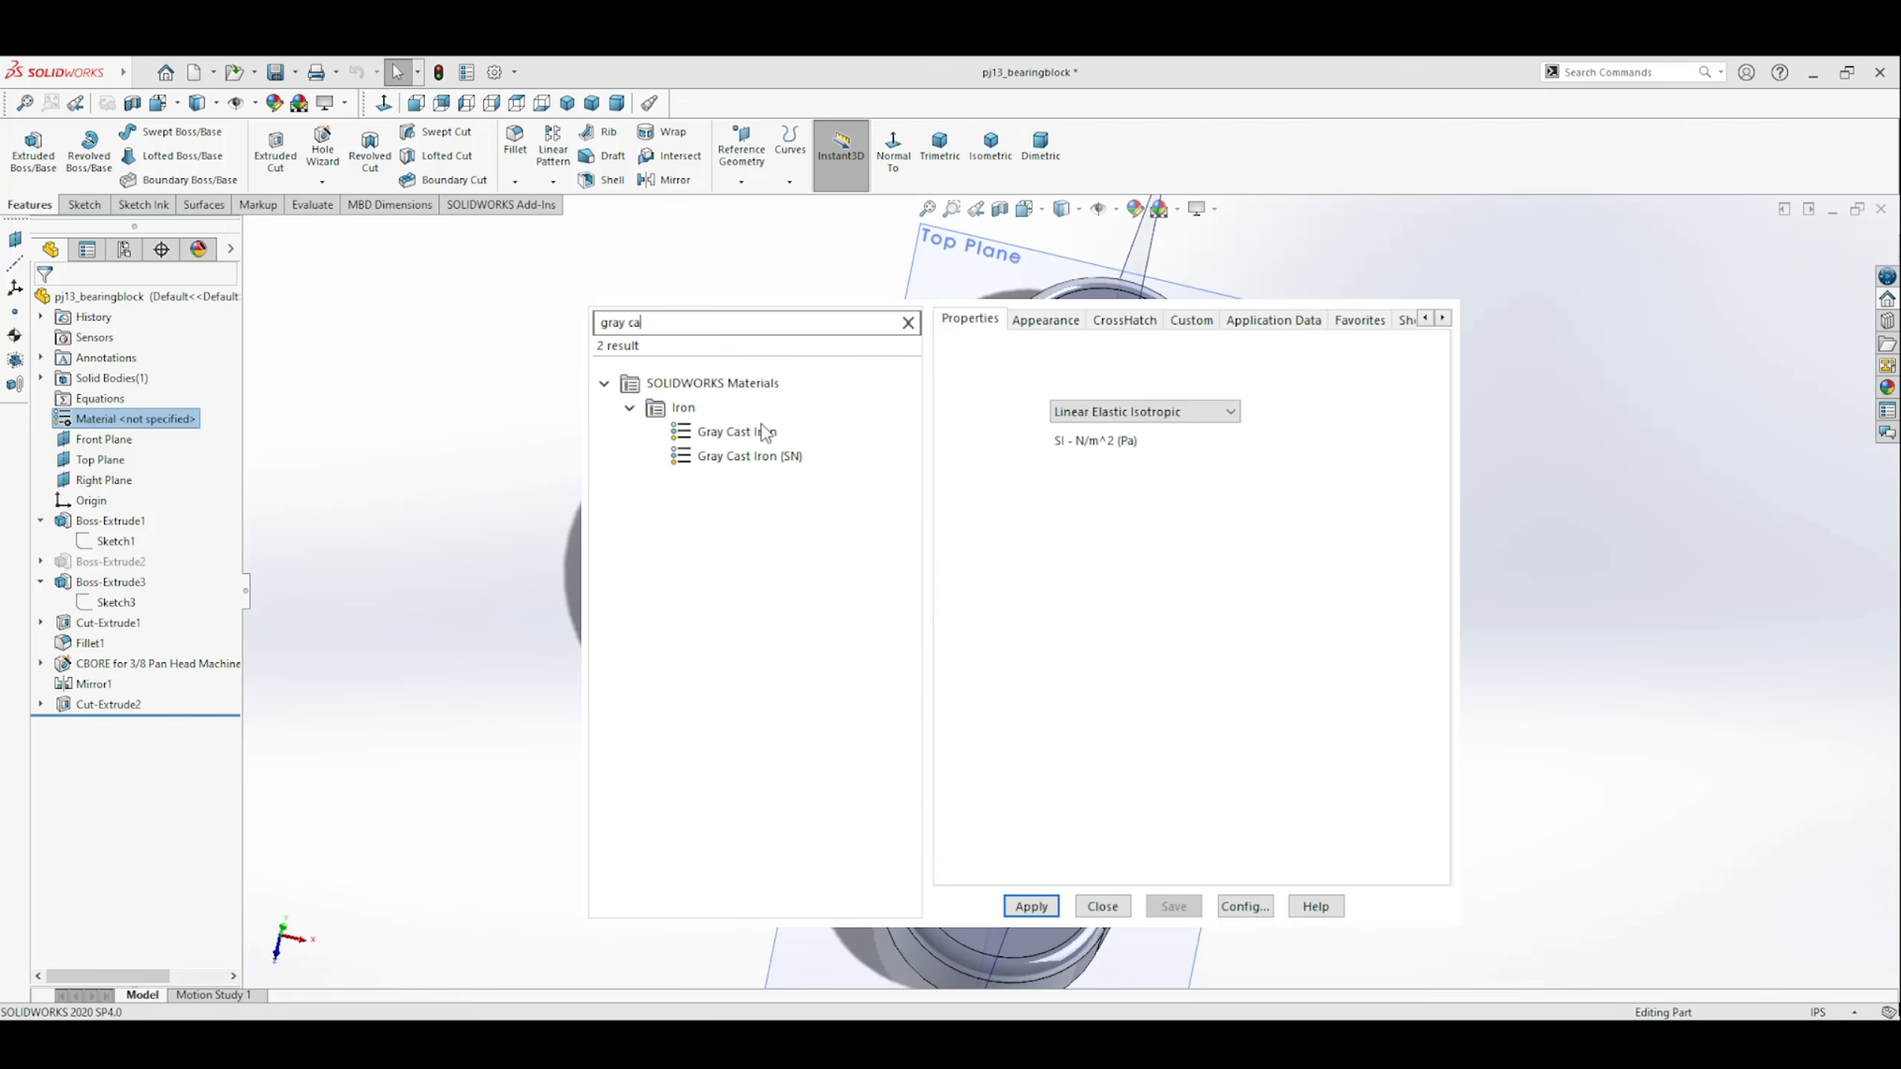
pyautogui.click(1030, 907)
pyautogui.click(1103, 906)
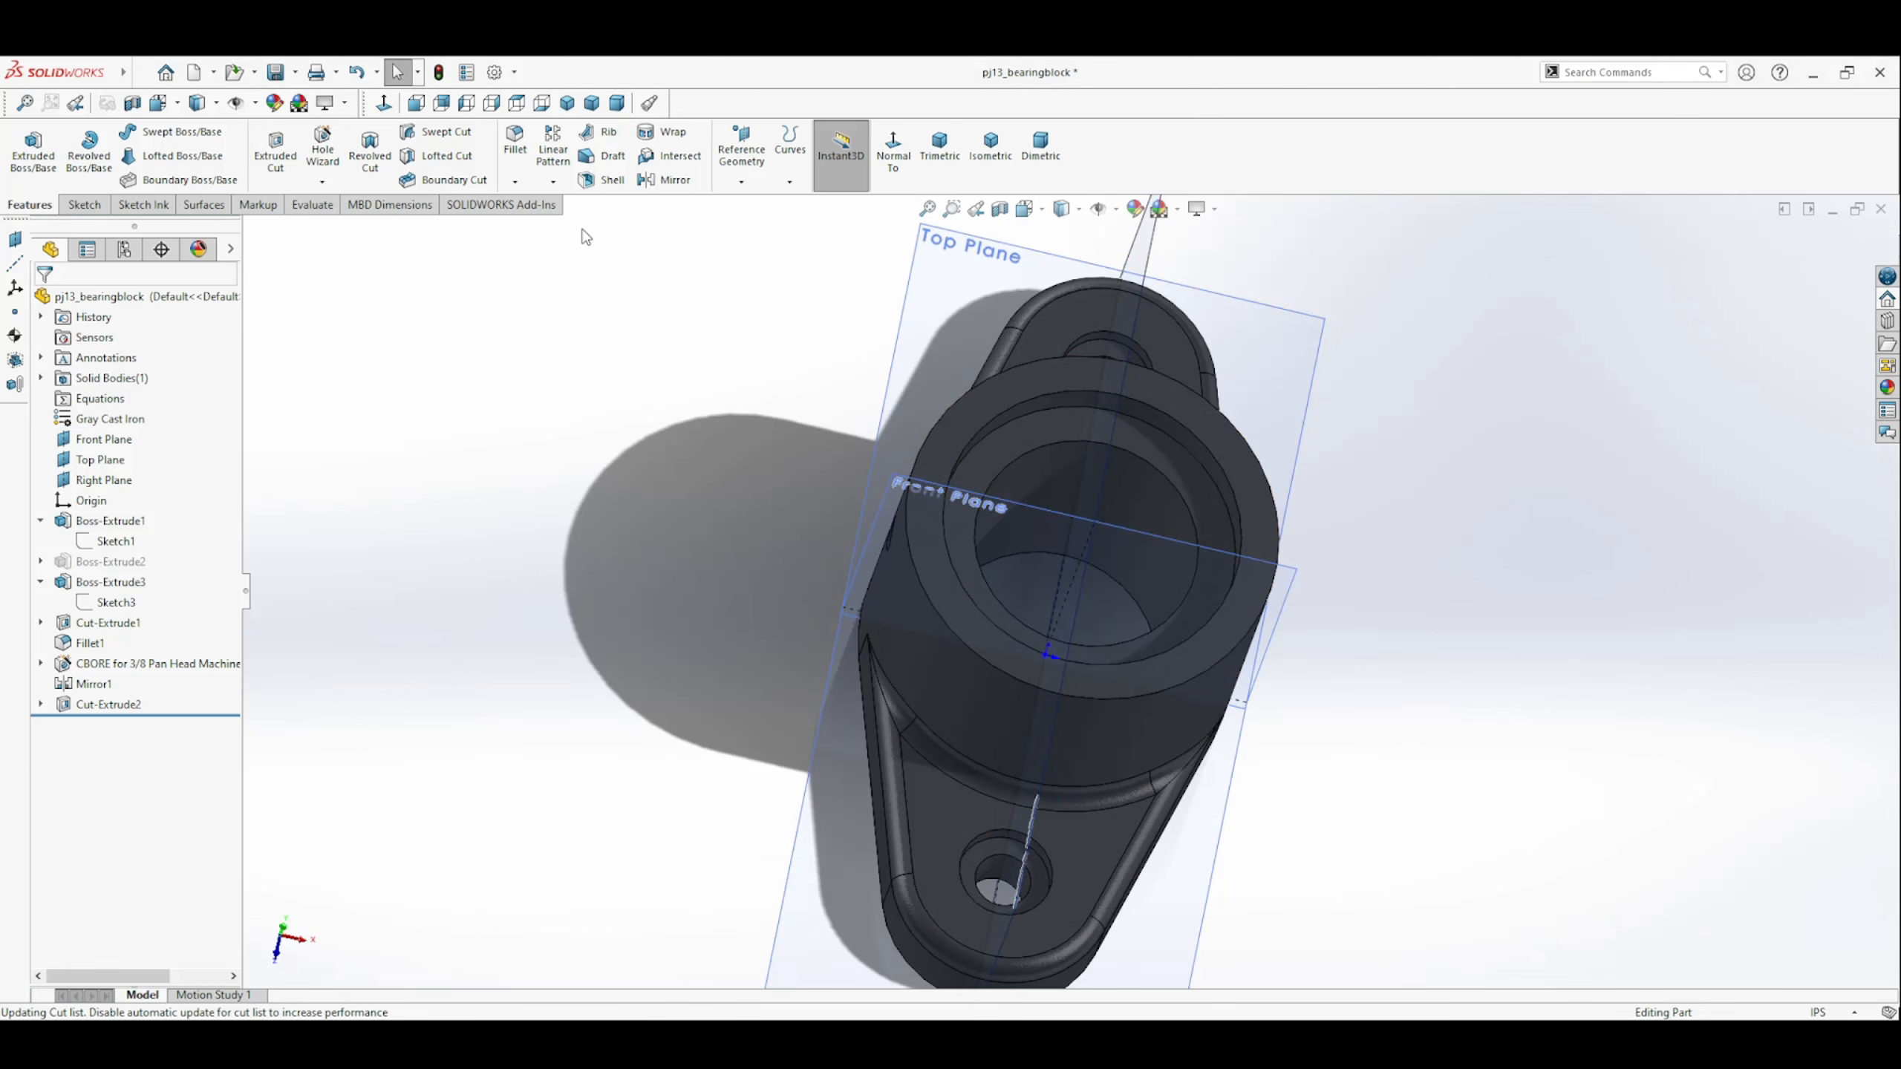
# Save the part and switch back to the bearing block drawing.
pyautogui.hotkey('ctrl', 's')
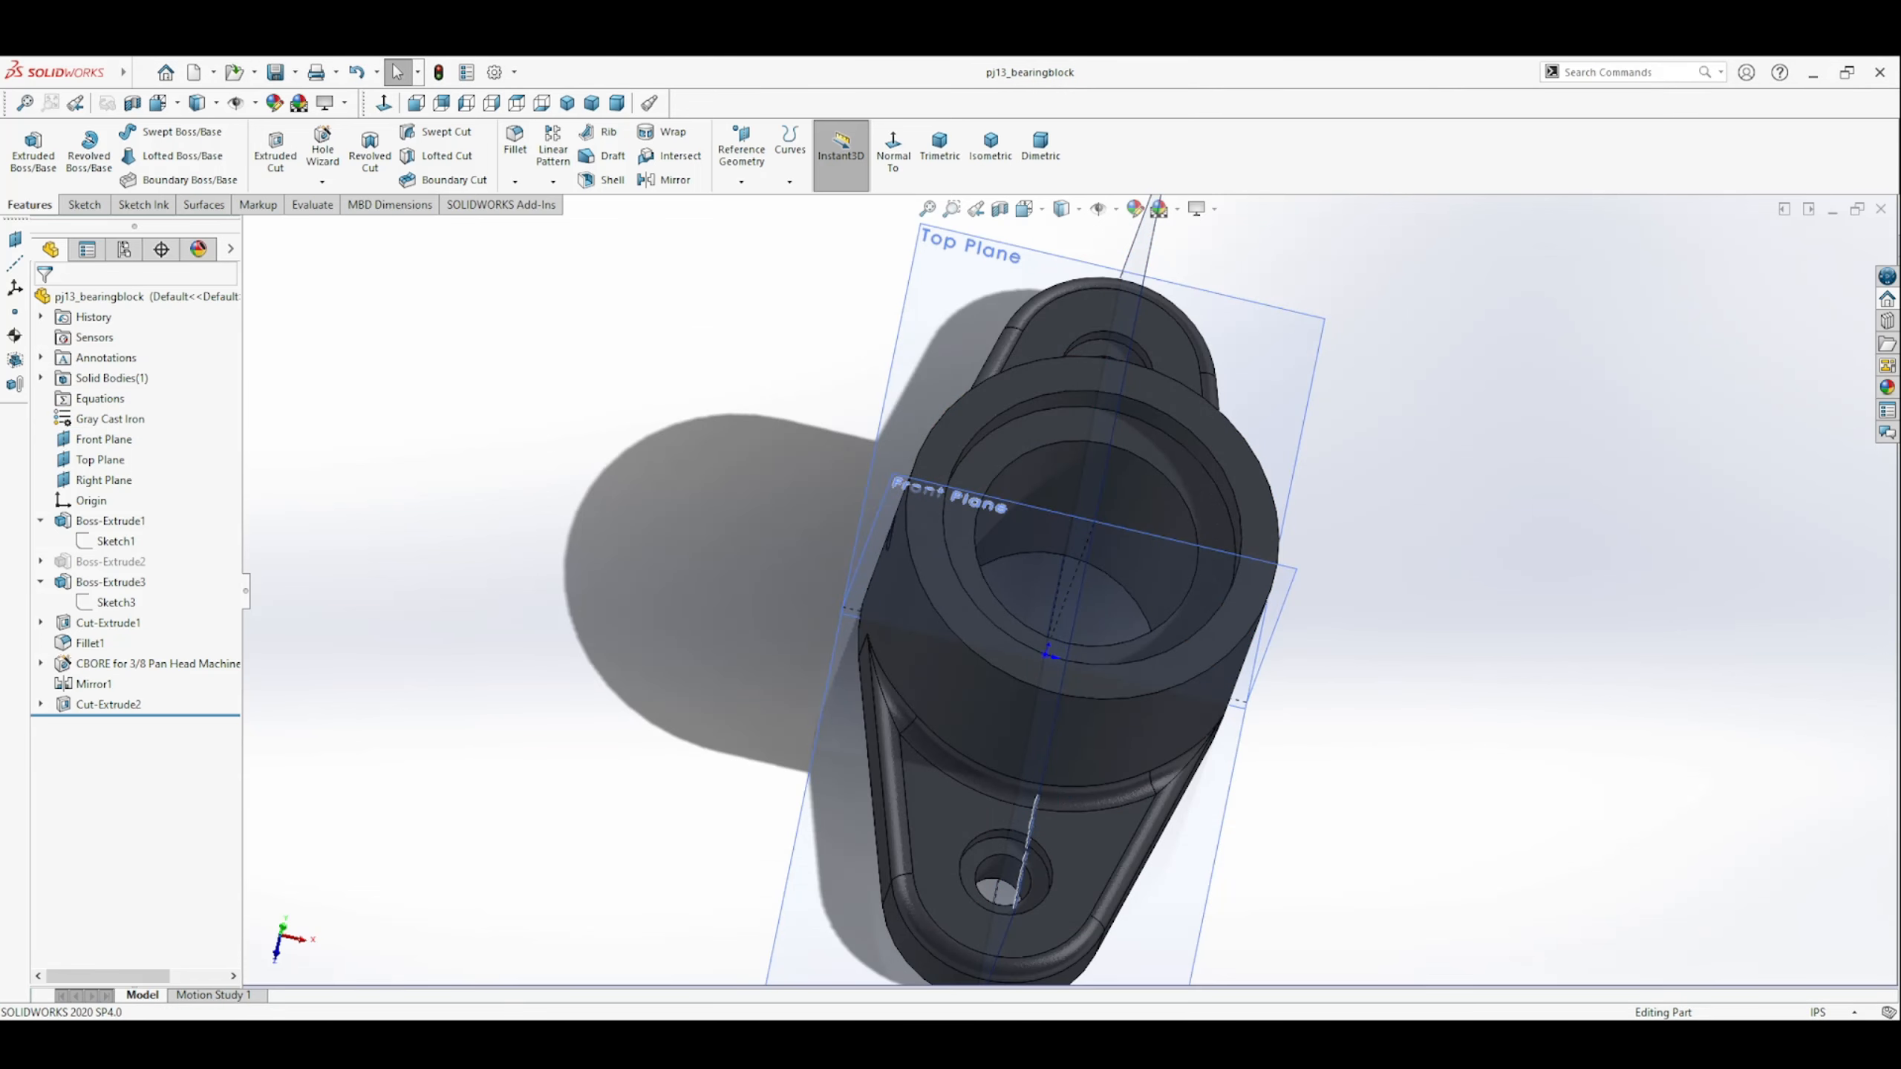
pyautogui.click(939, 146)
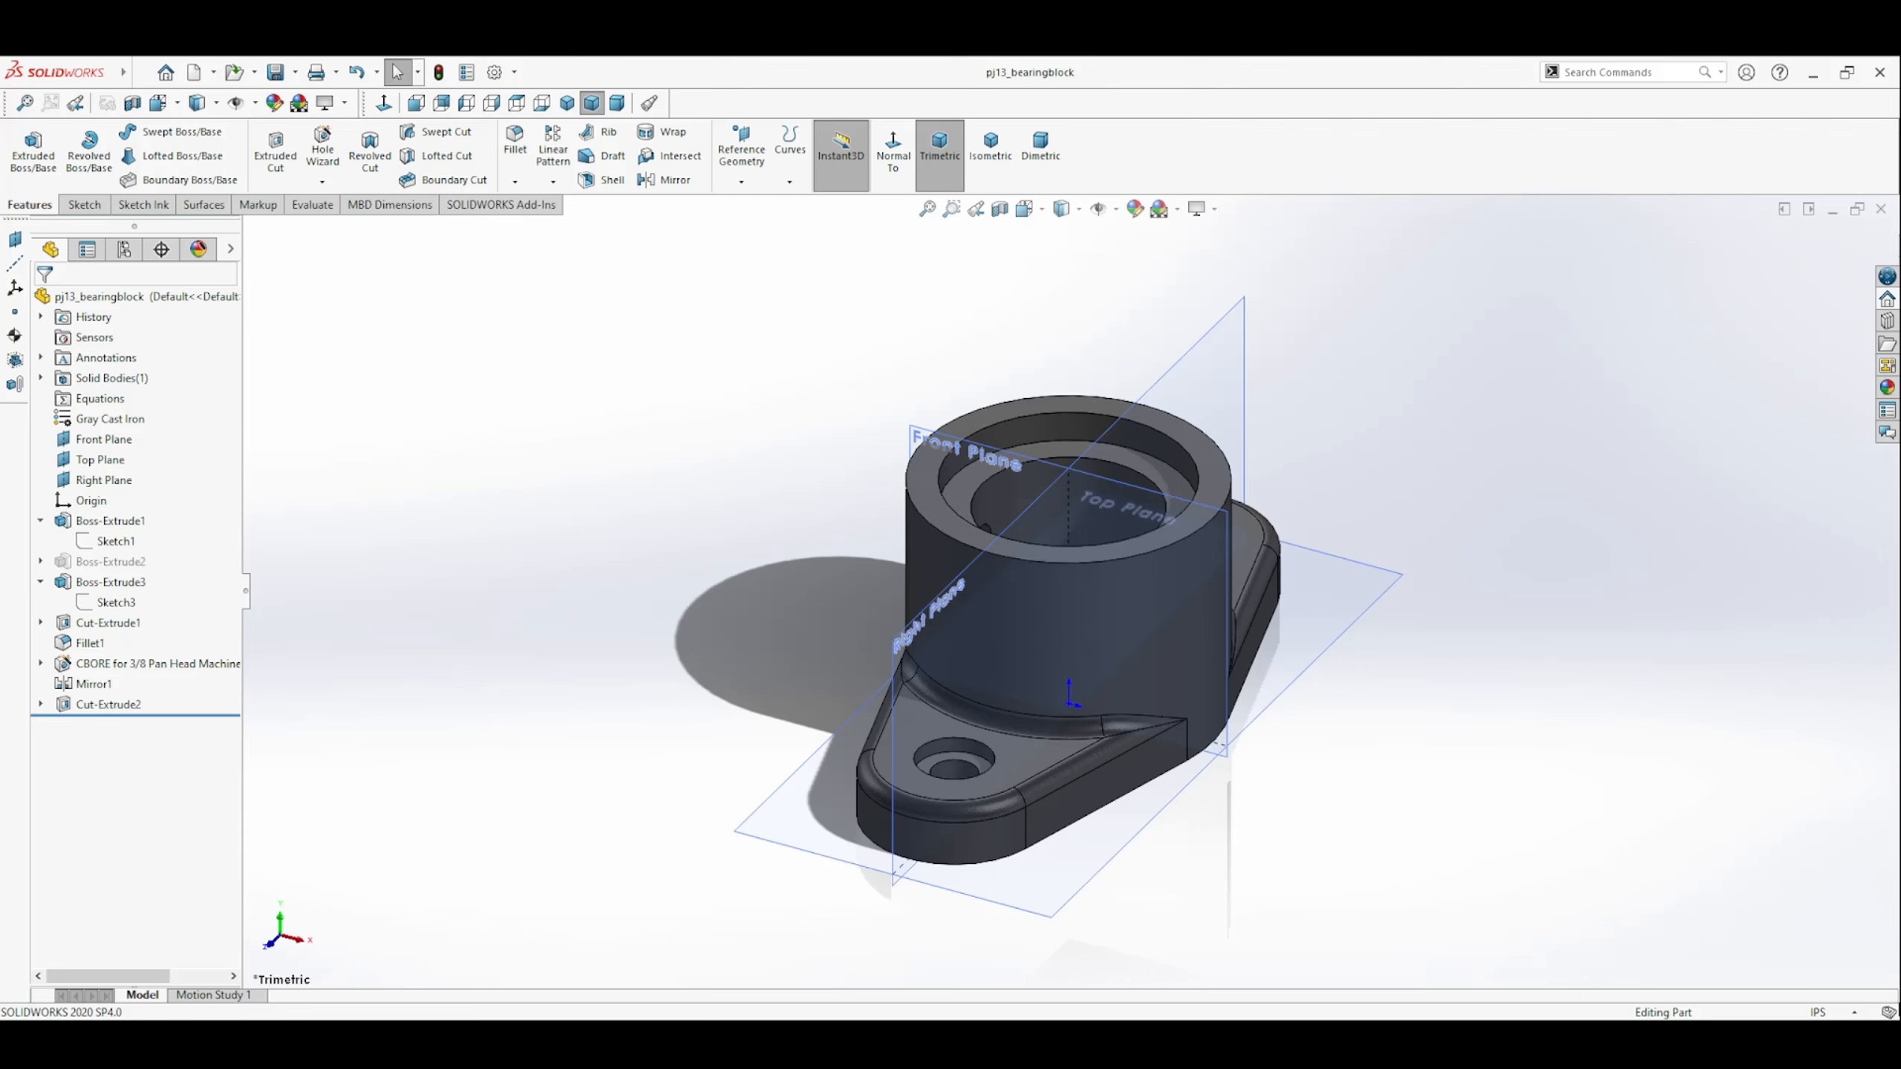
pyautogui.click(955, 981)
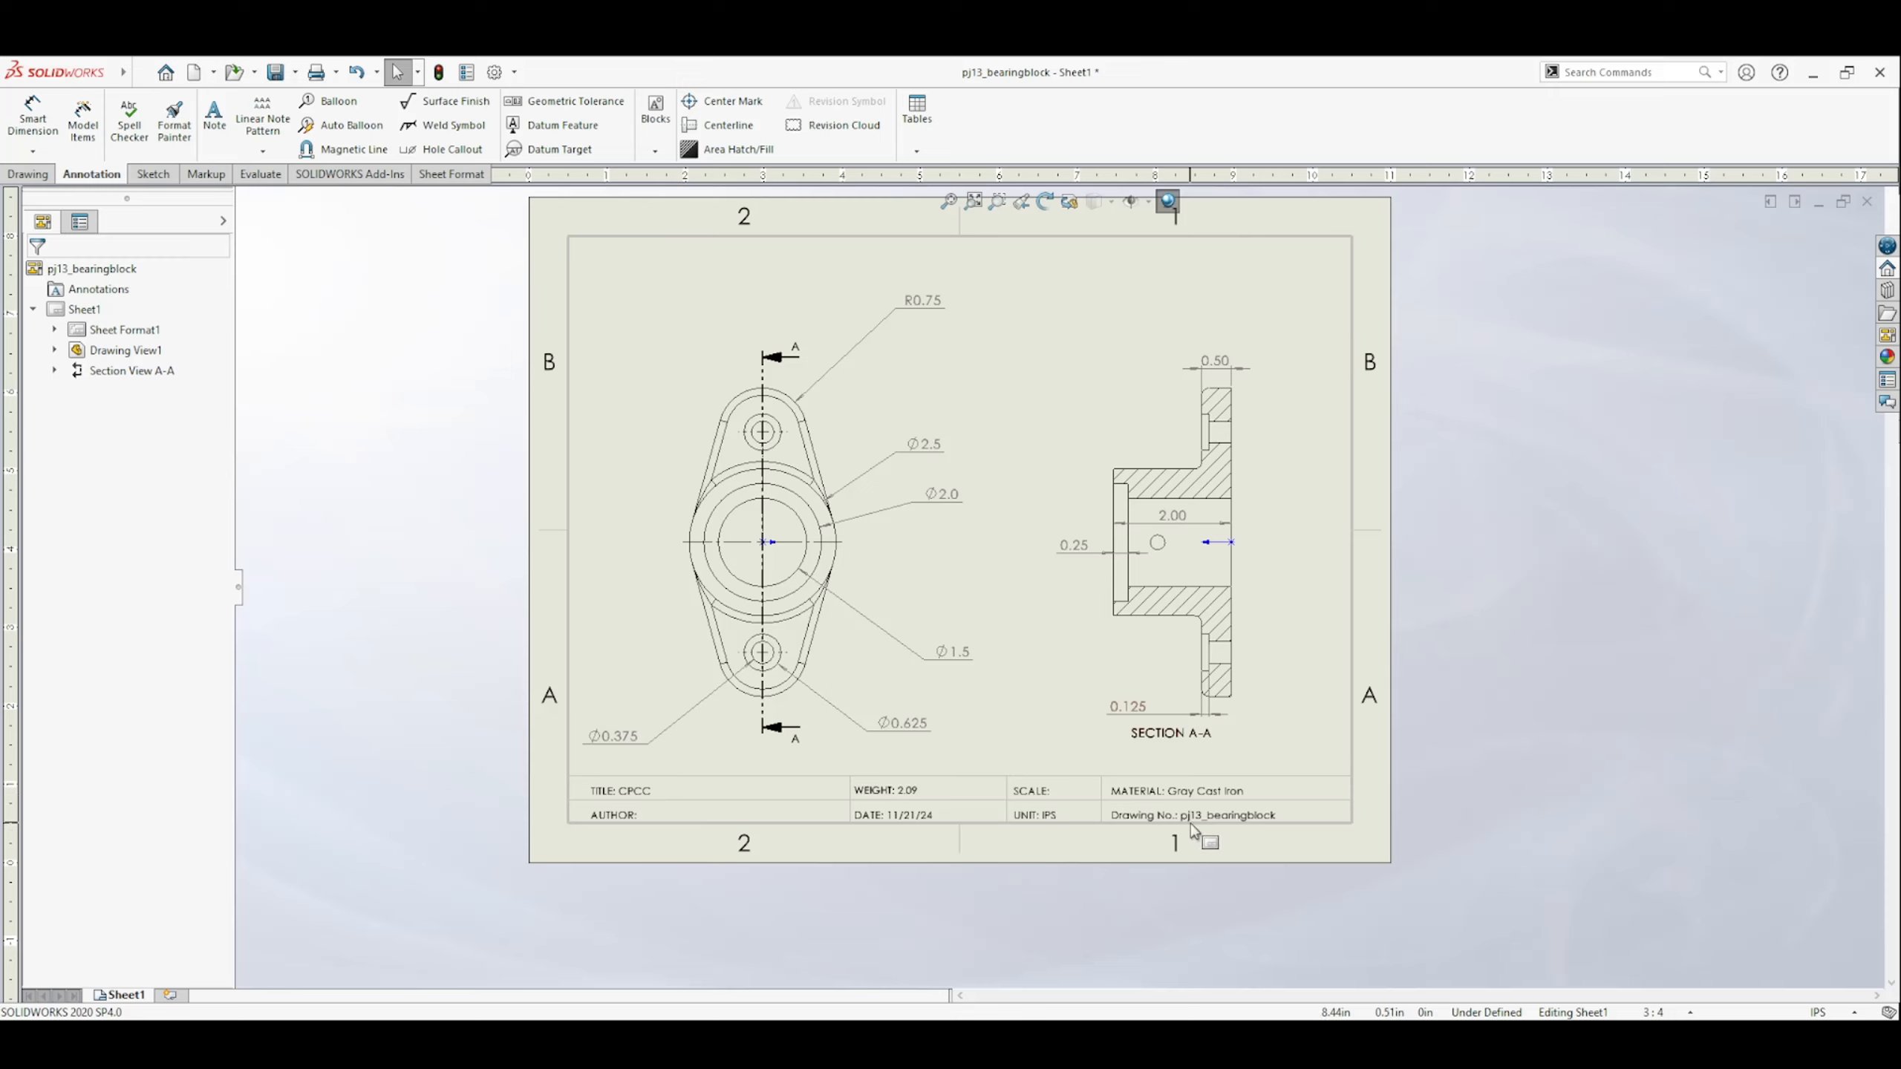
pyautogui.doubleClick(633, 817)
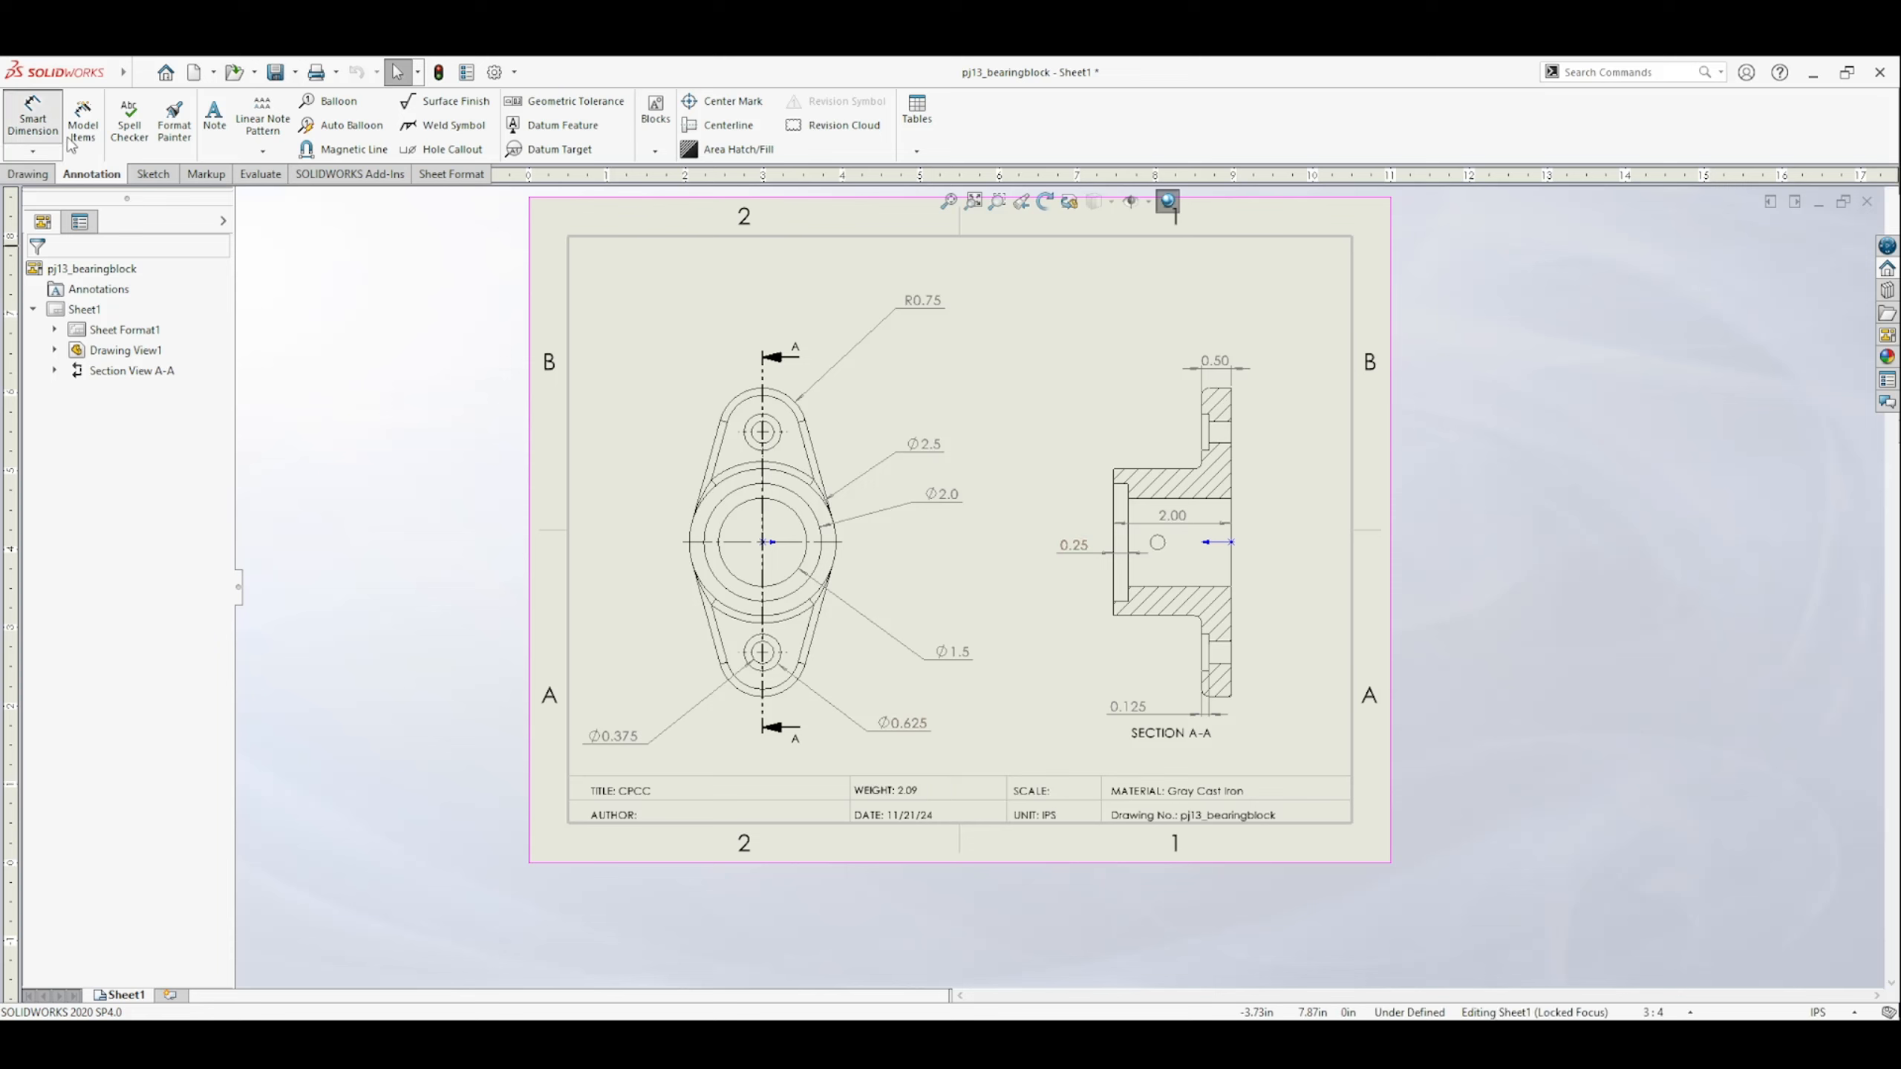
# In Section A-A, dimension the small cross hole's distance from the flange's base face and its diameter.
pyautogui.click(33, 118)
pyautogui.click(1230, 555)
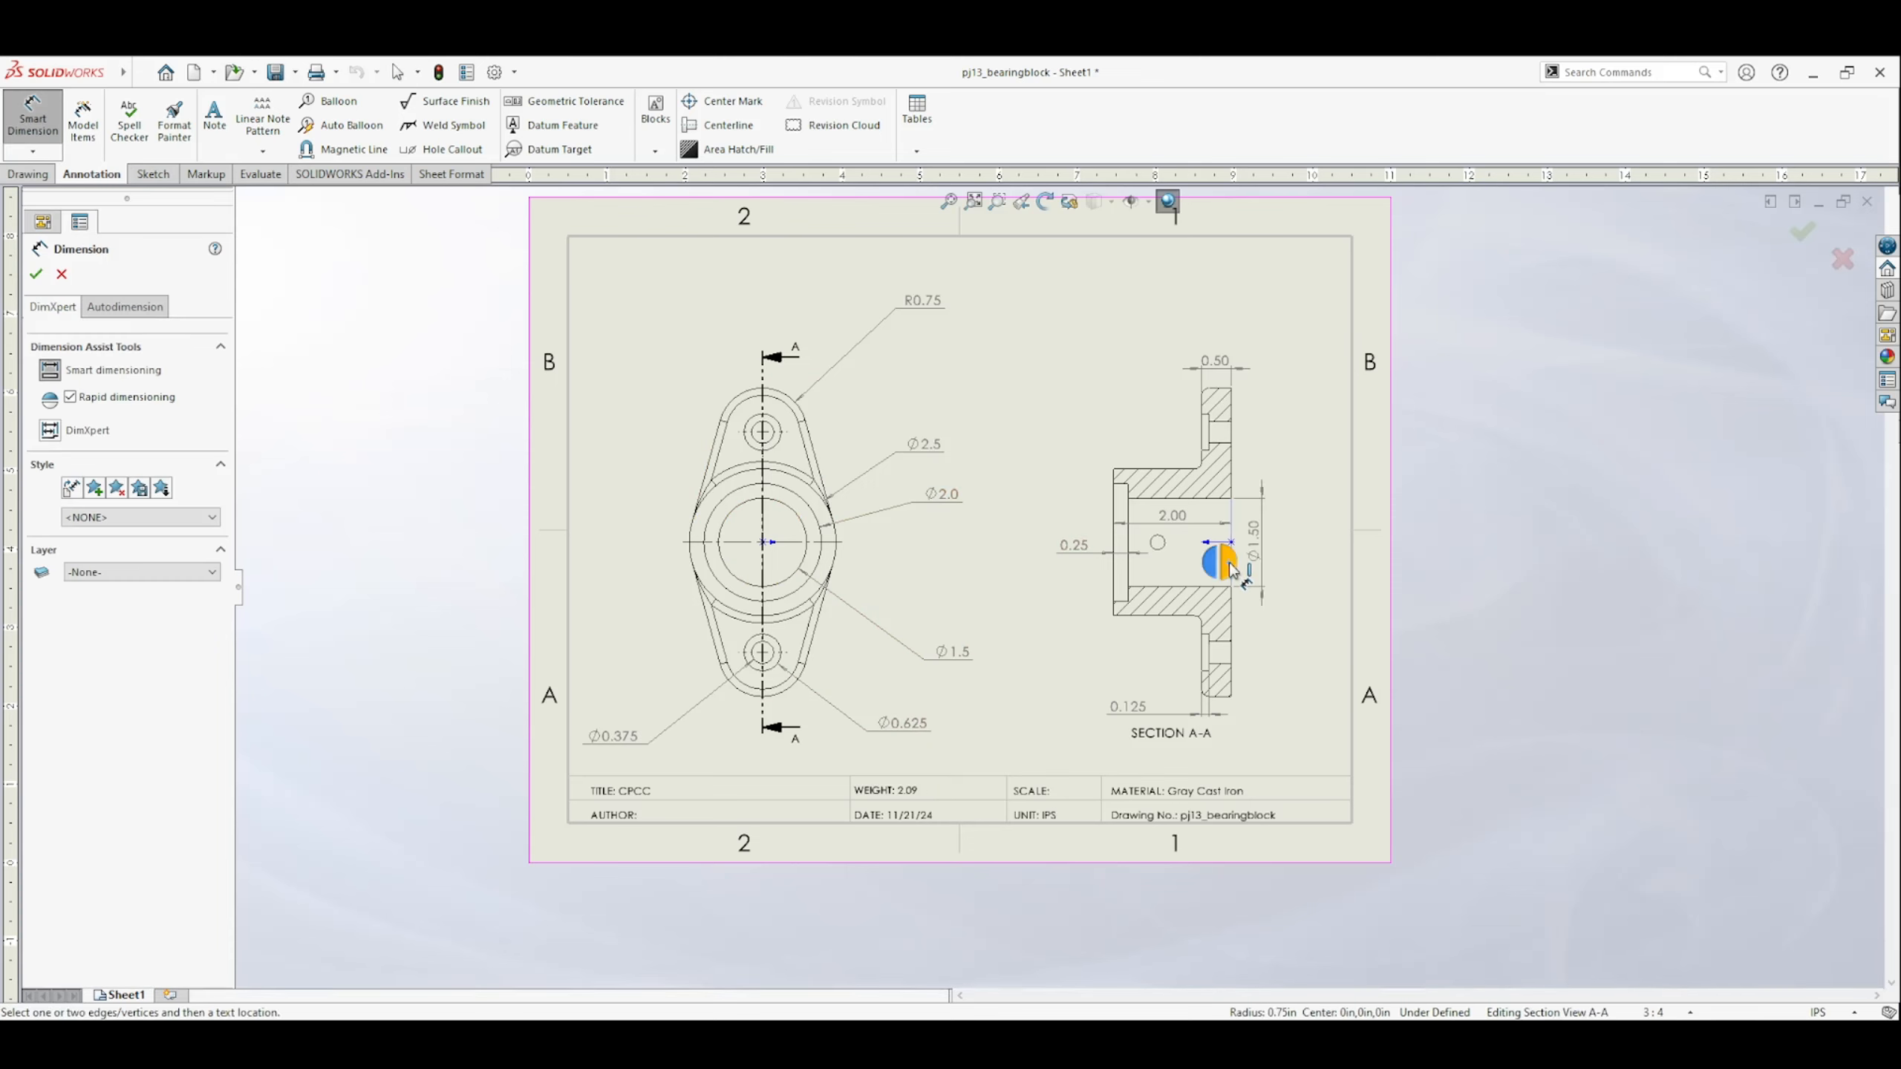
pyautogui.click(1162, 546)
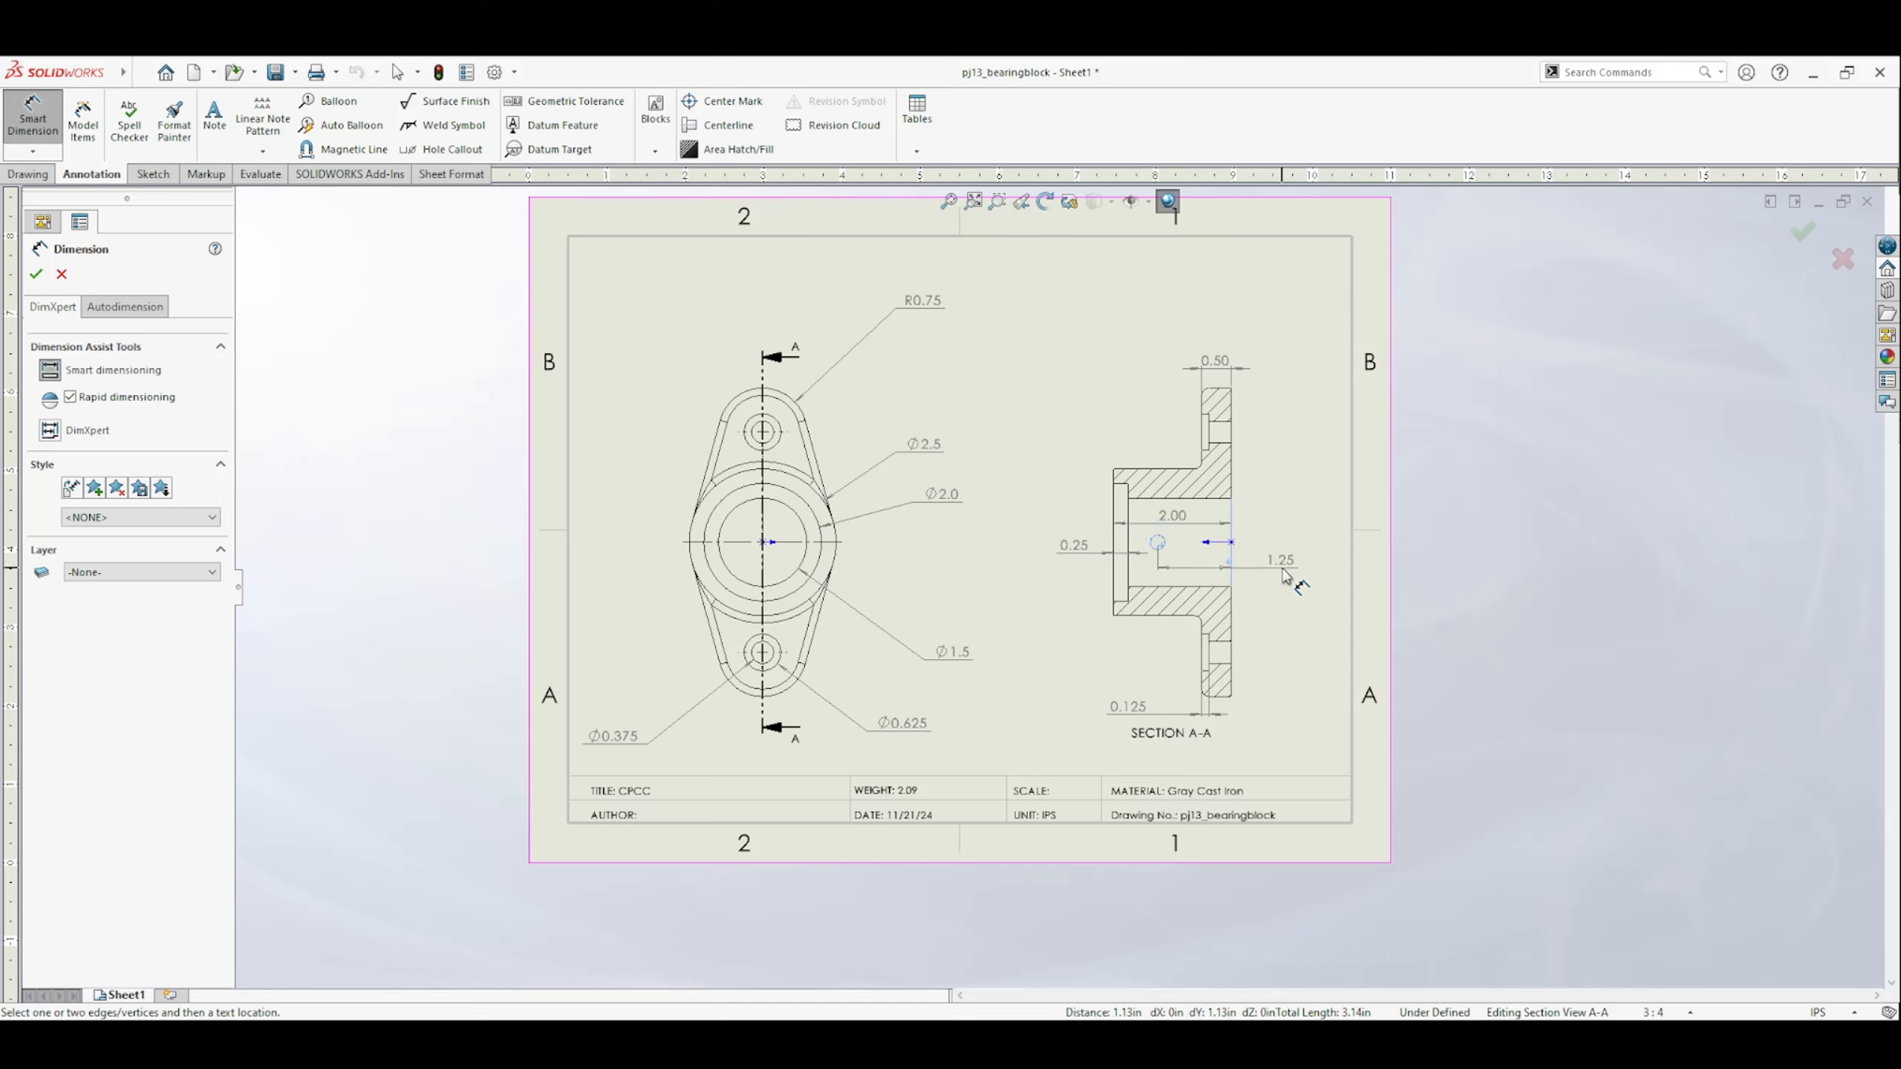
pyautogui.click(1278, 565)
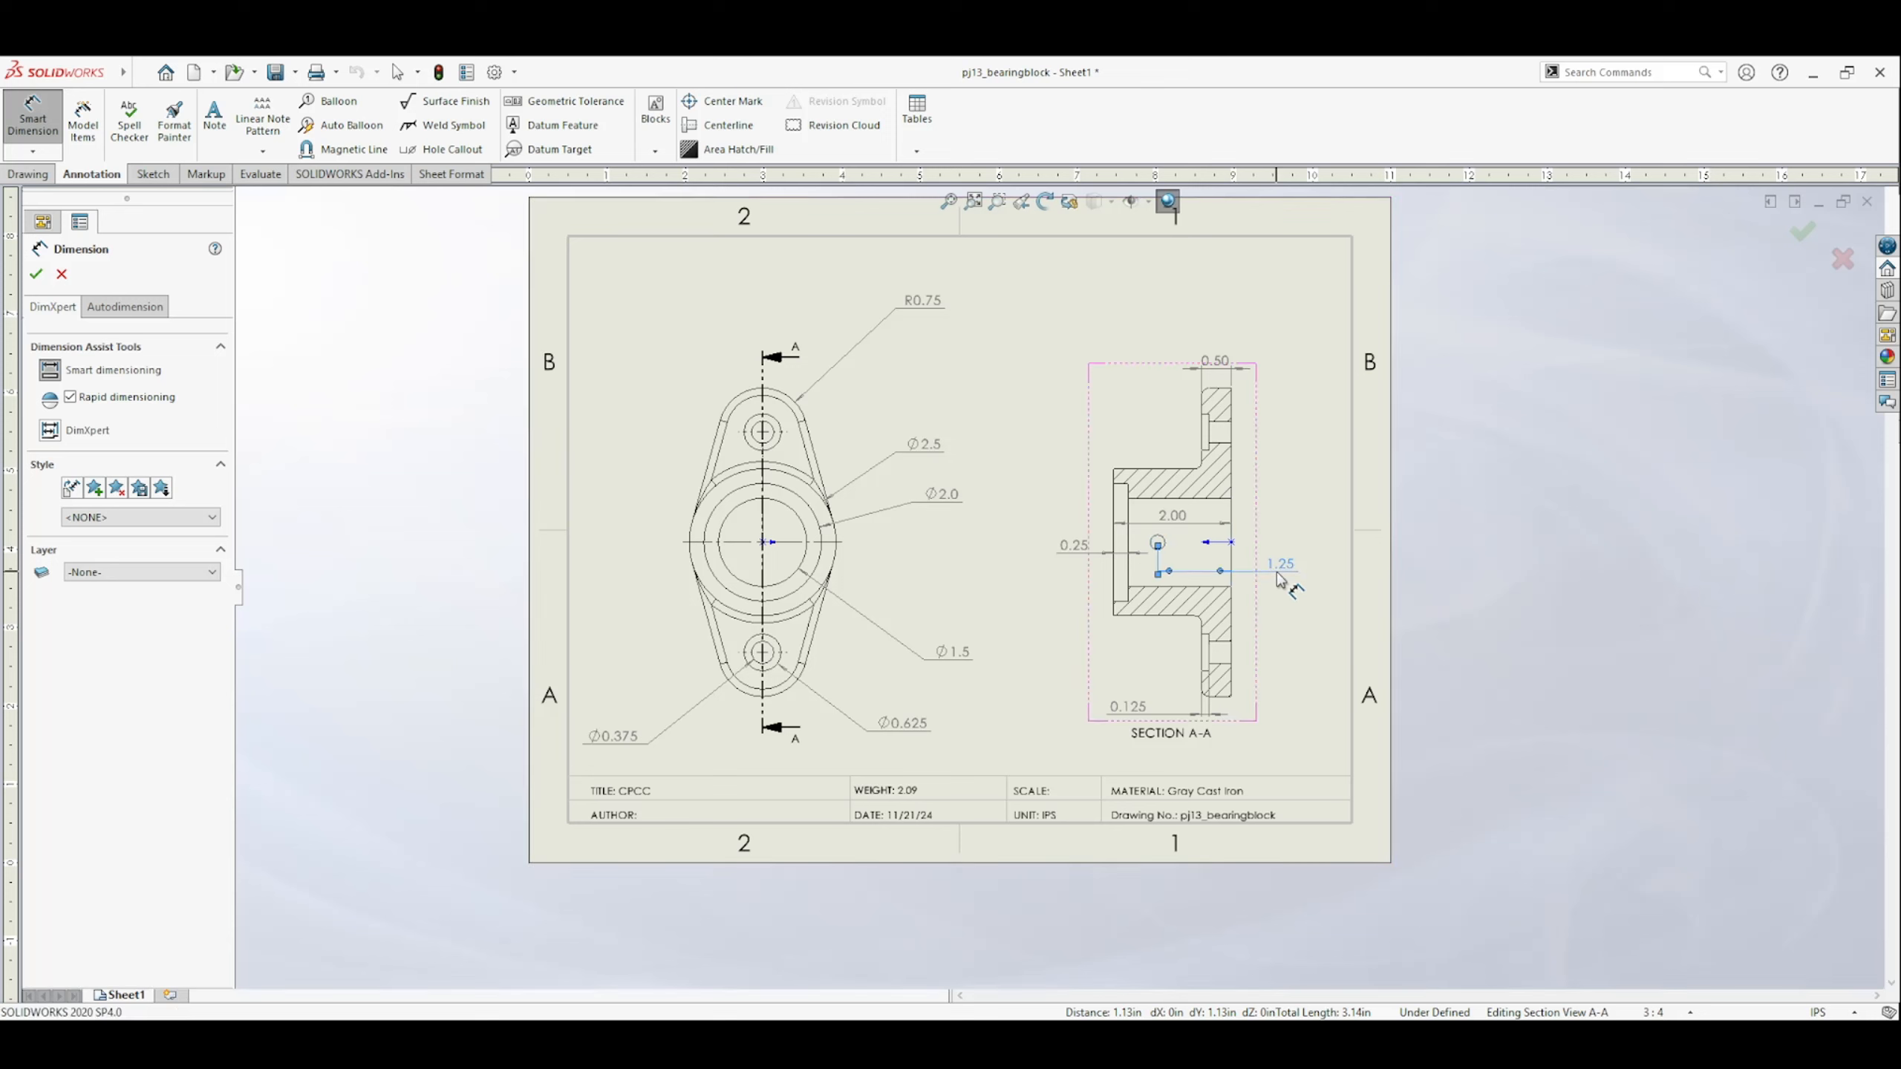
pyautogui.click(1164, 543)
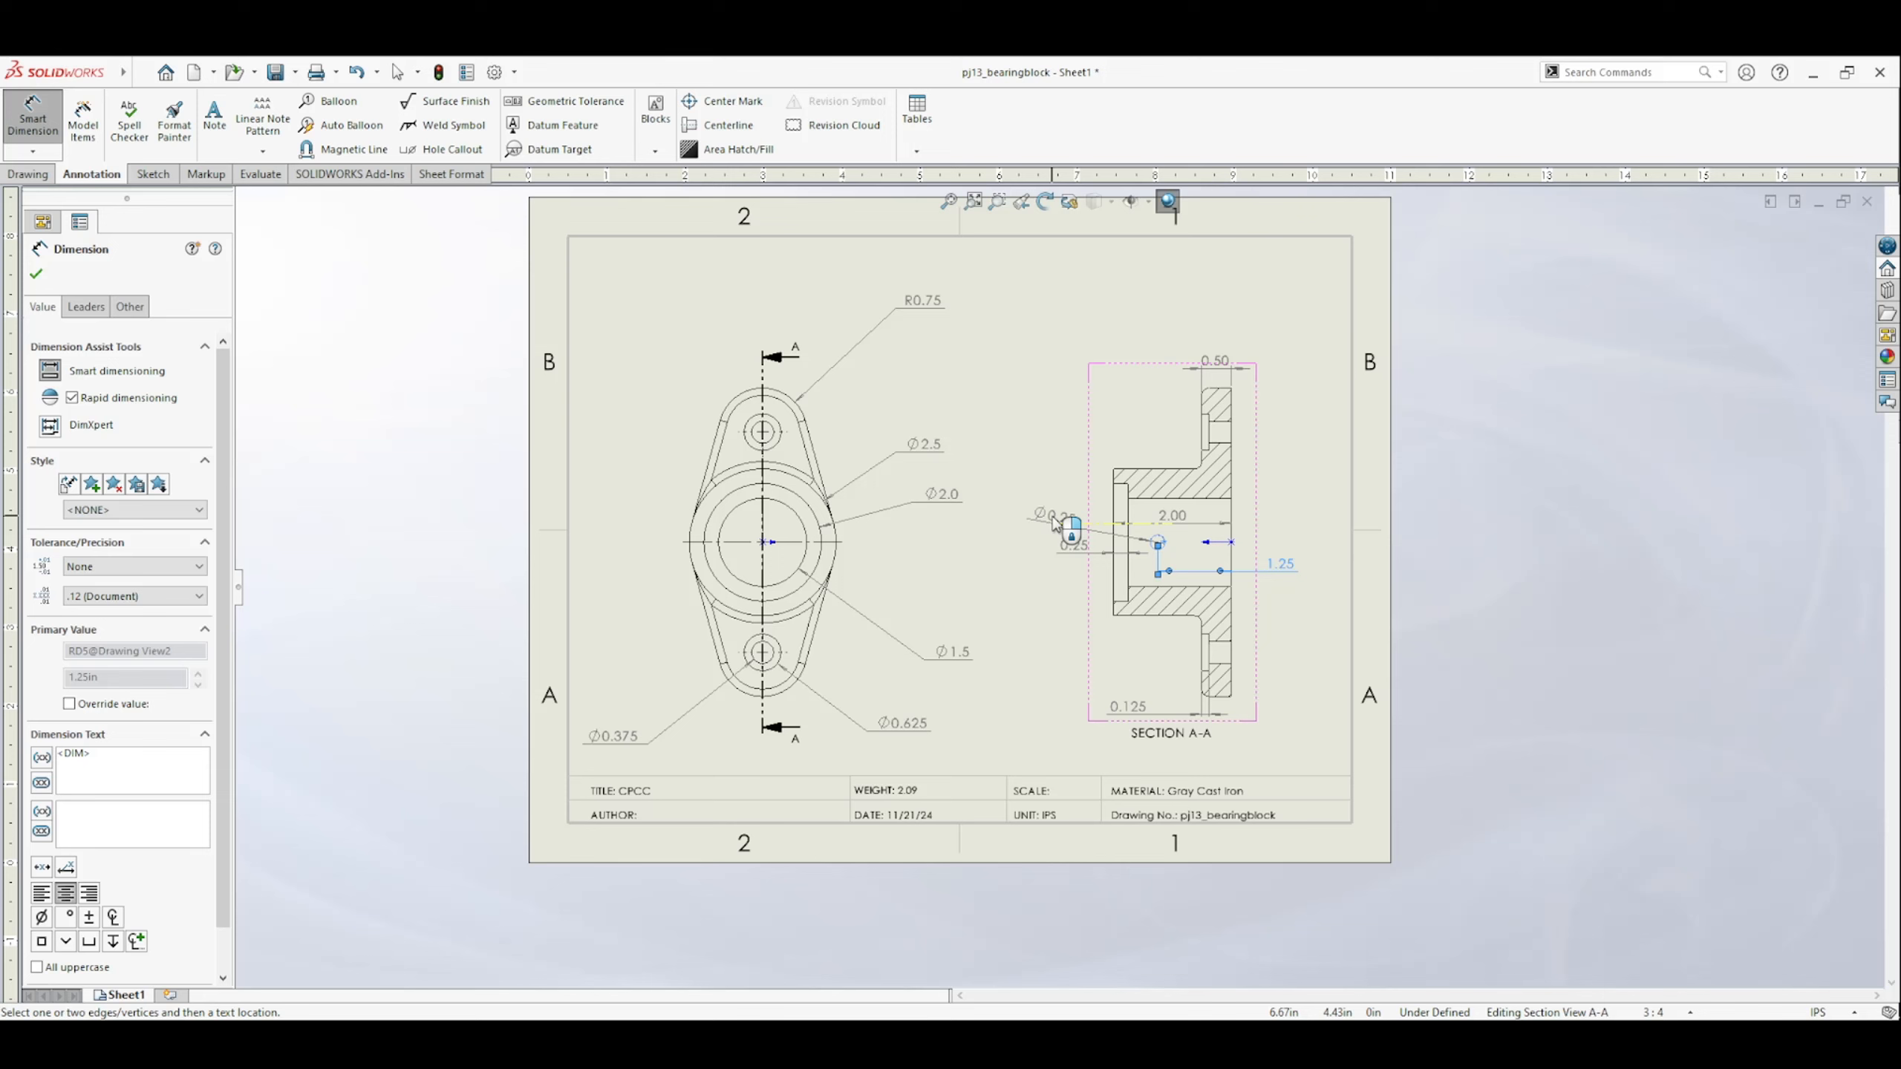
pyautogui.click(1054, 524)
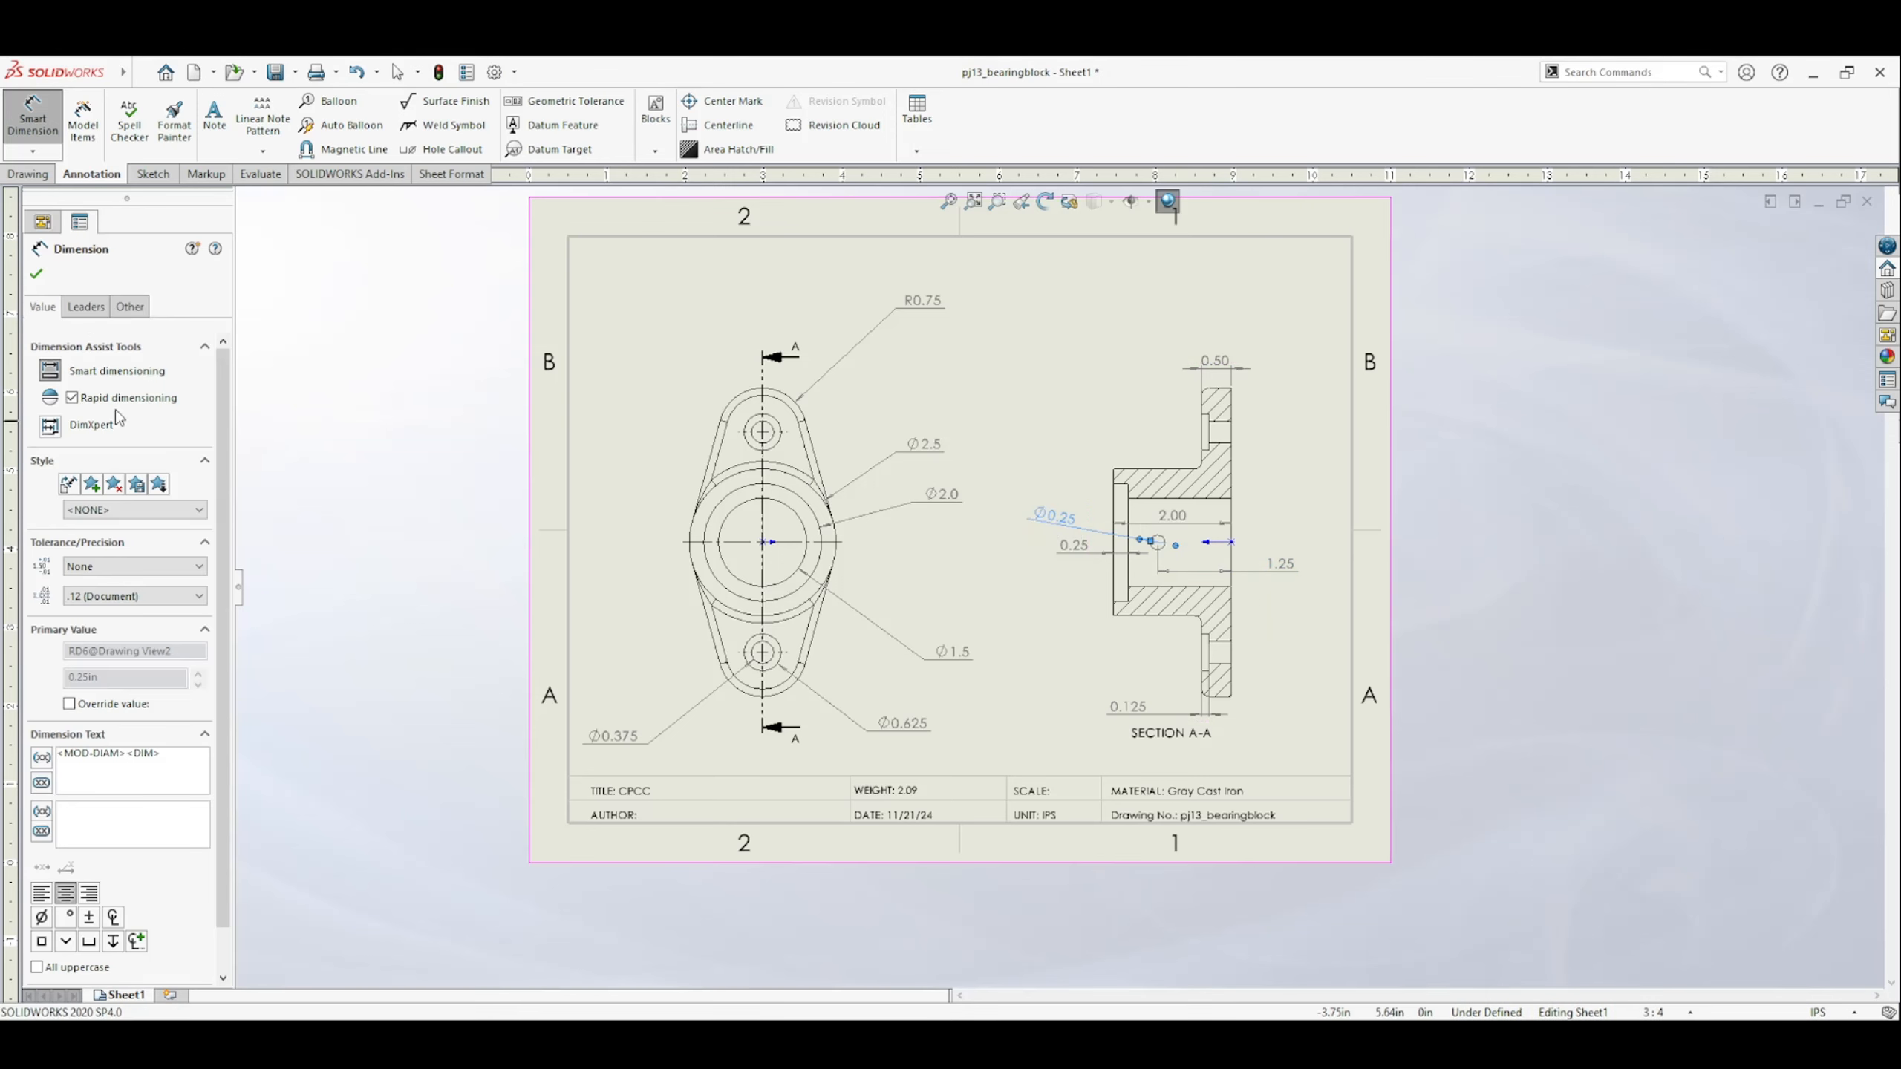
# Give the small hole's diameter dimension a one-arrow open leader and a custom text position with horizontal text on a broken leader.
pyautogui.click(87, 306)
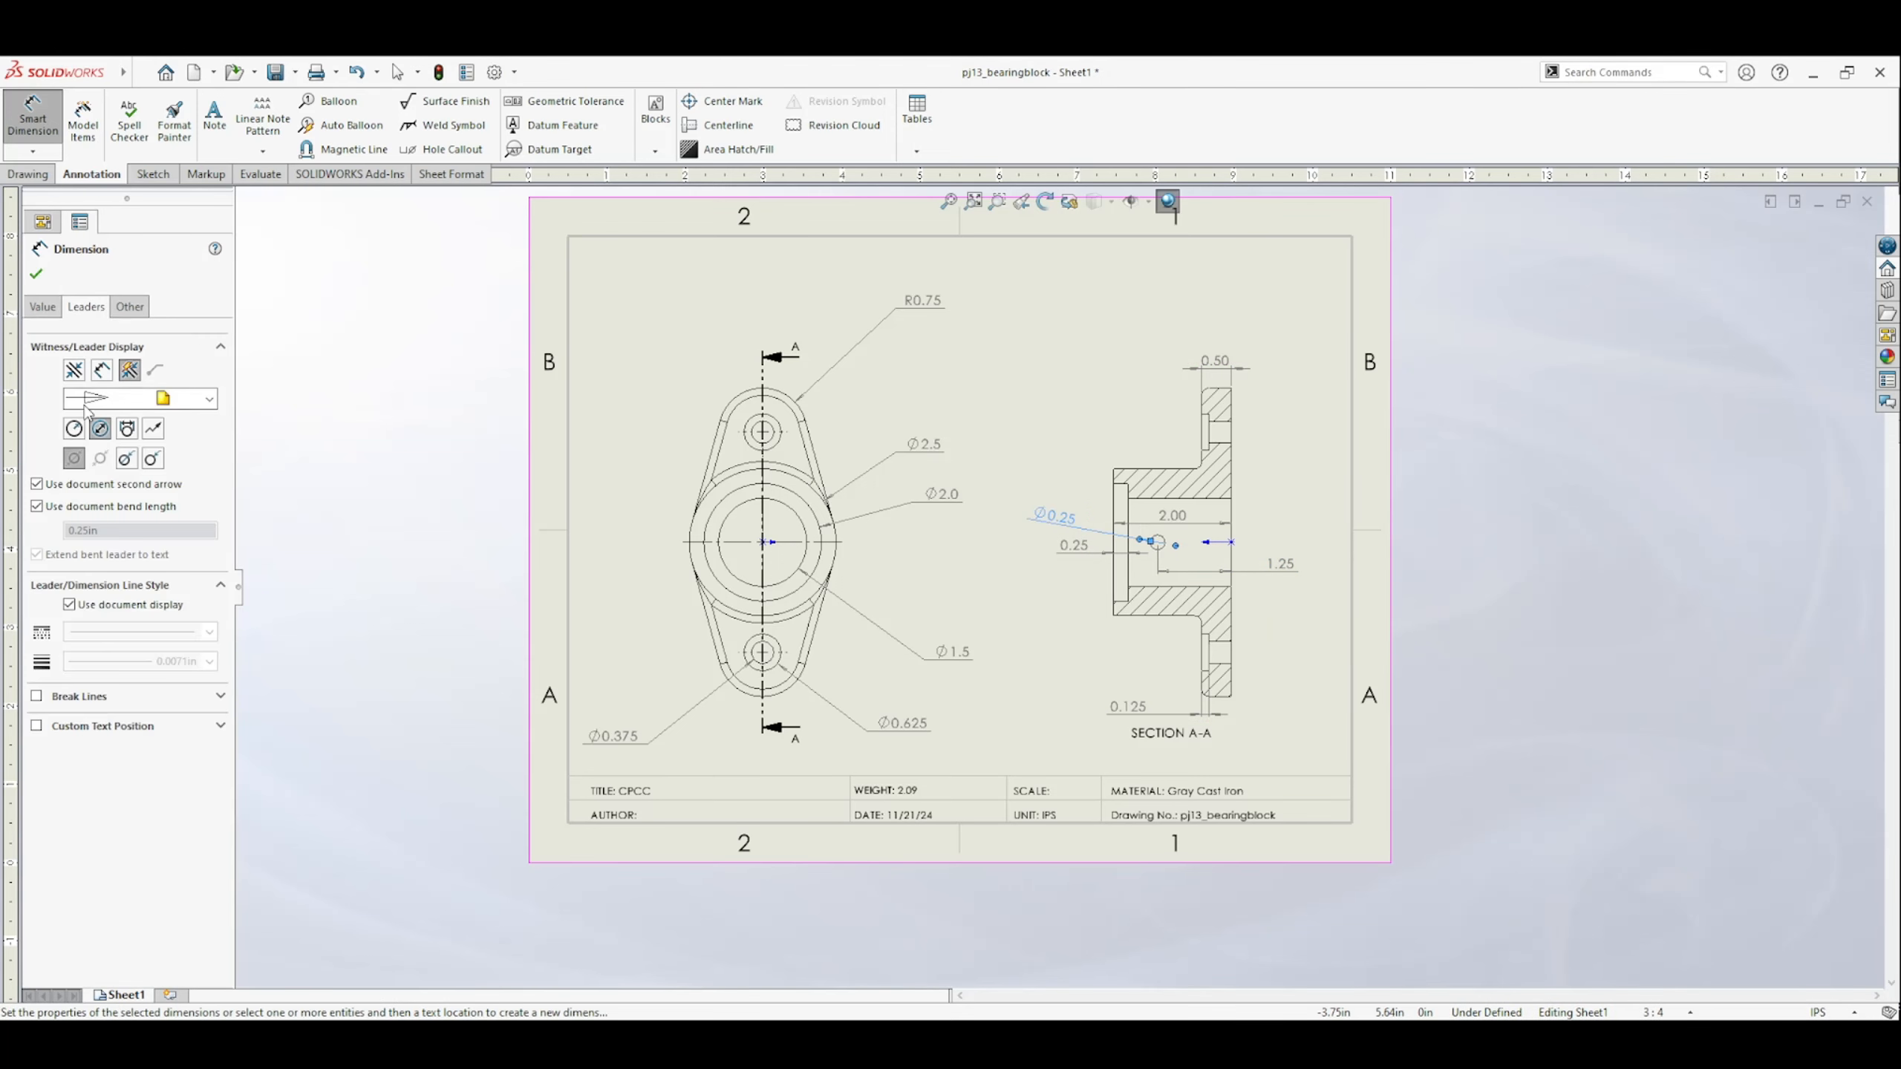
pyautogui.click(154, 460)
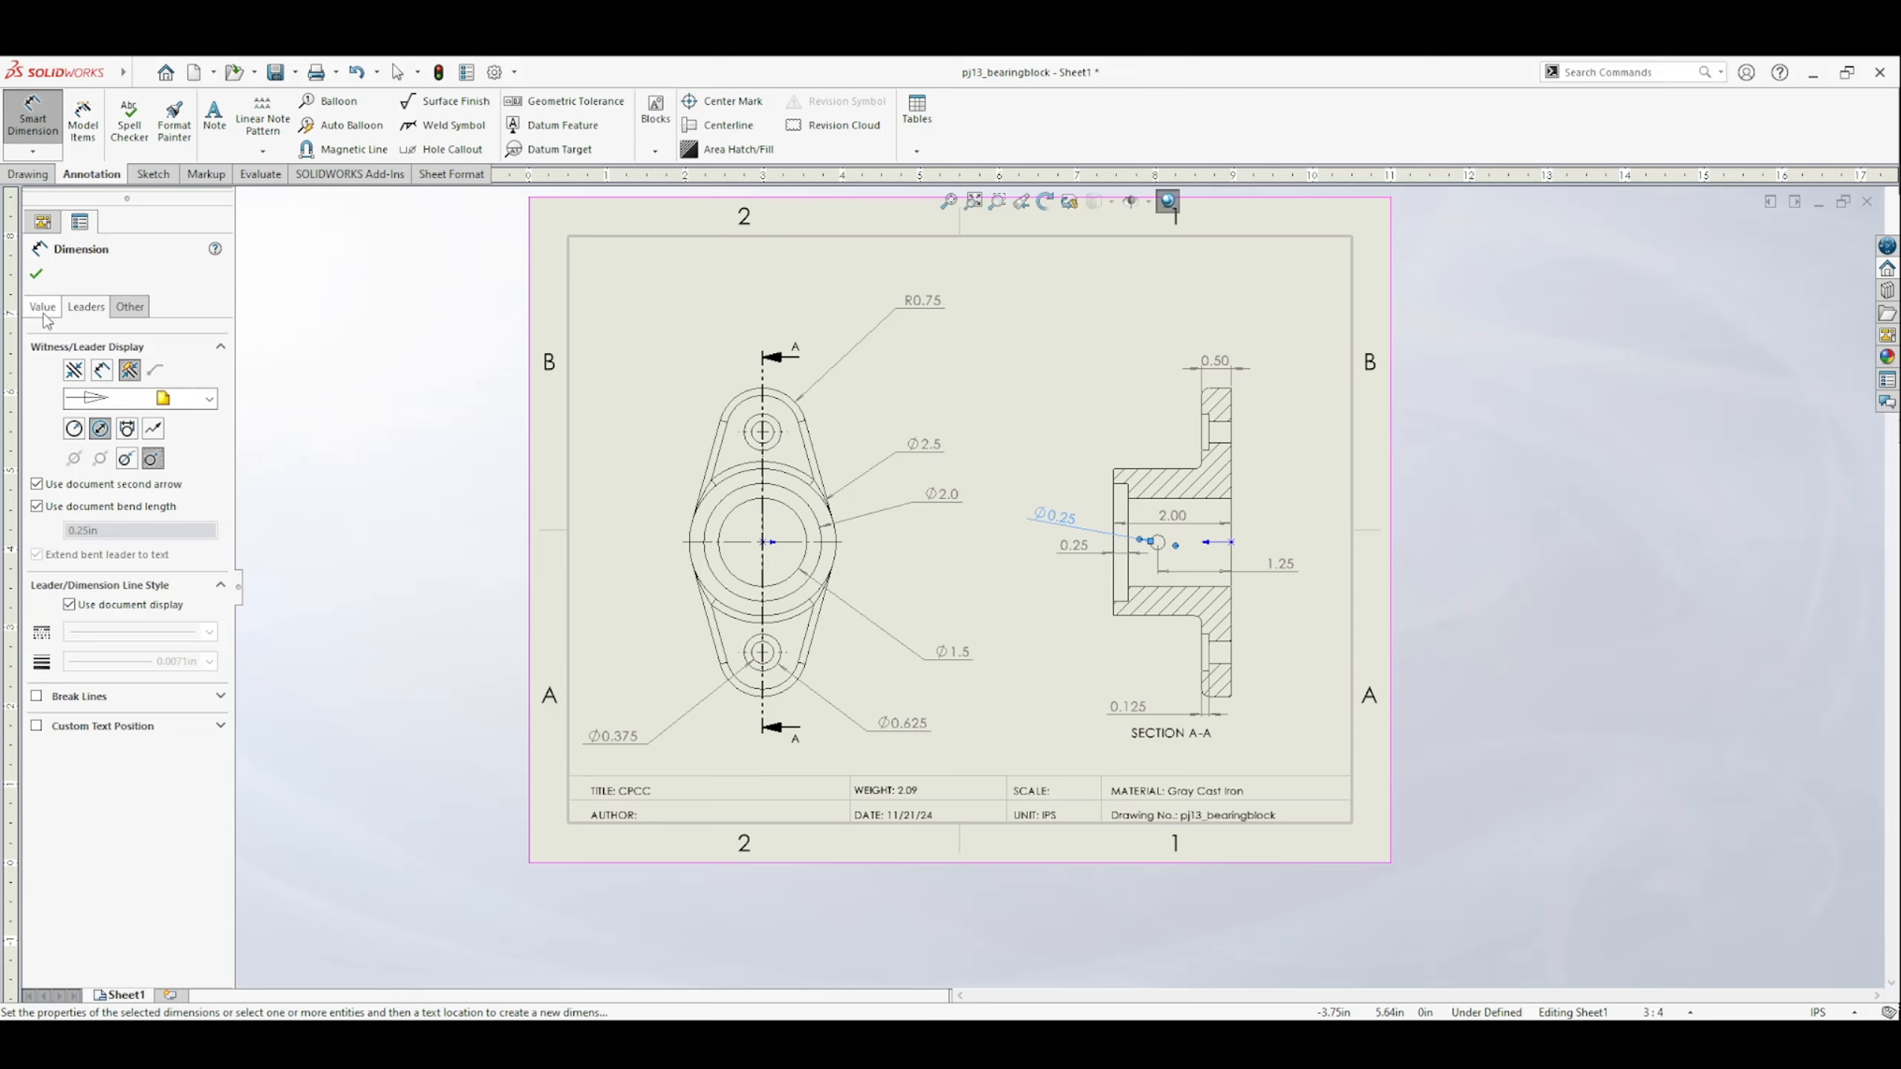
pyautogui.click(103, 734)
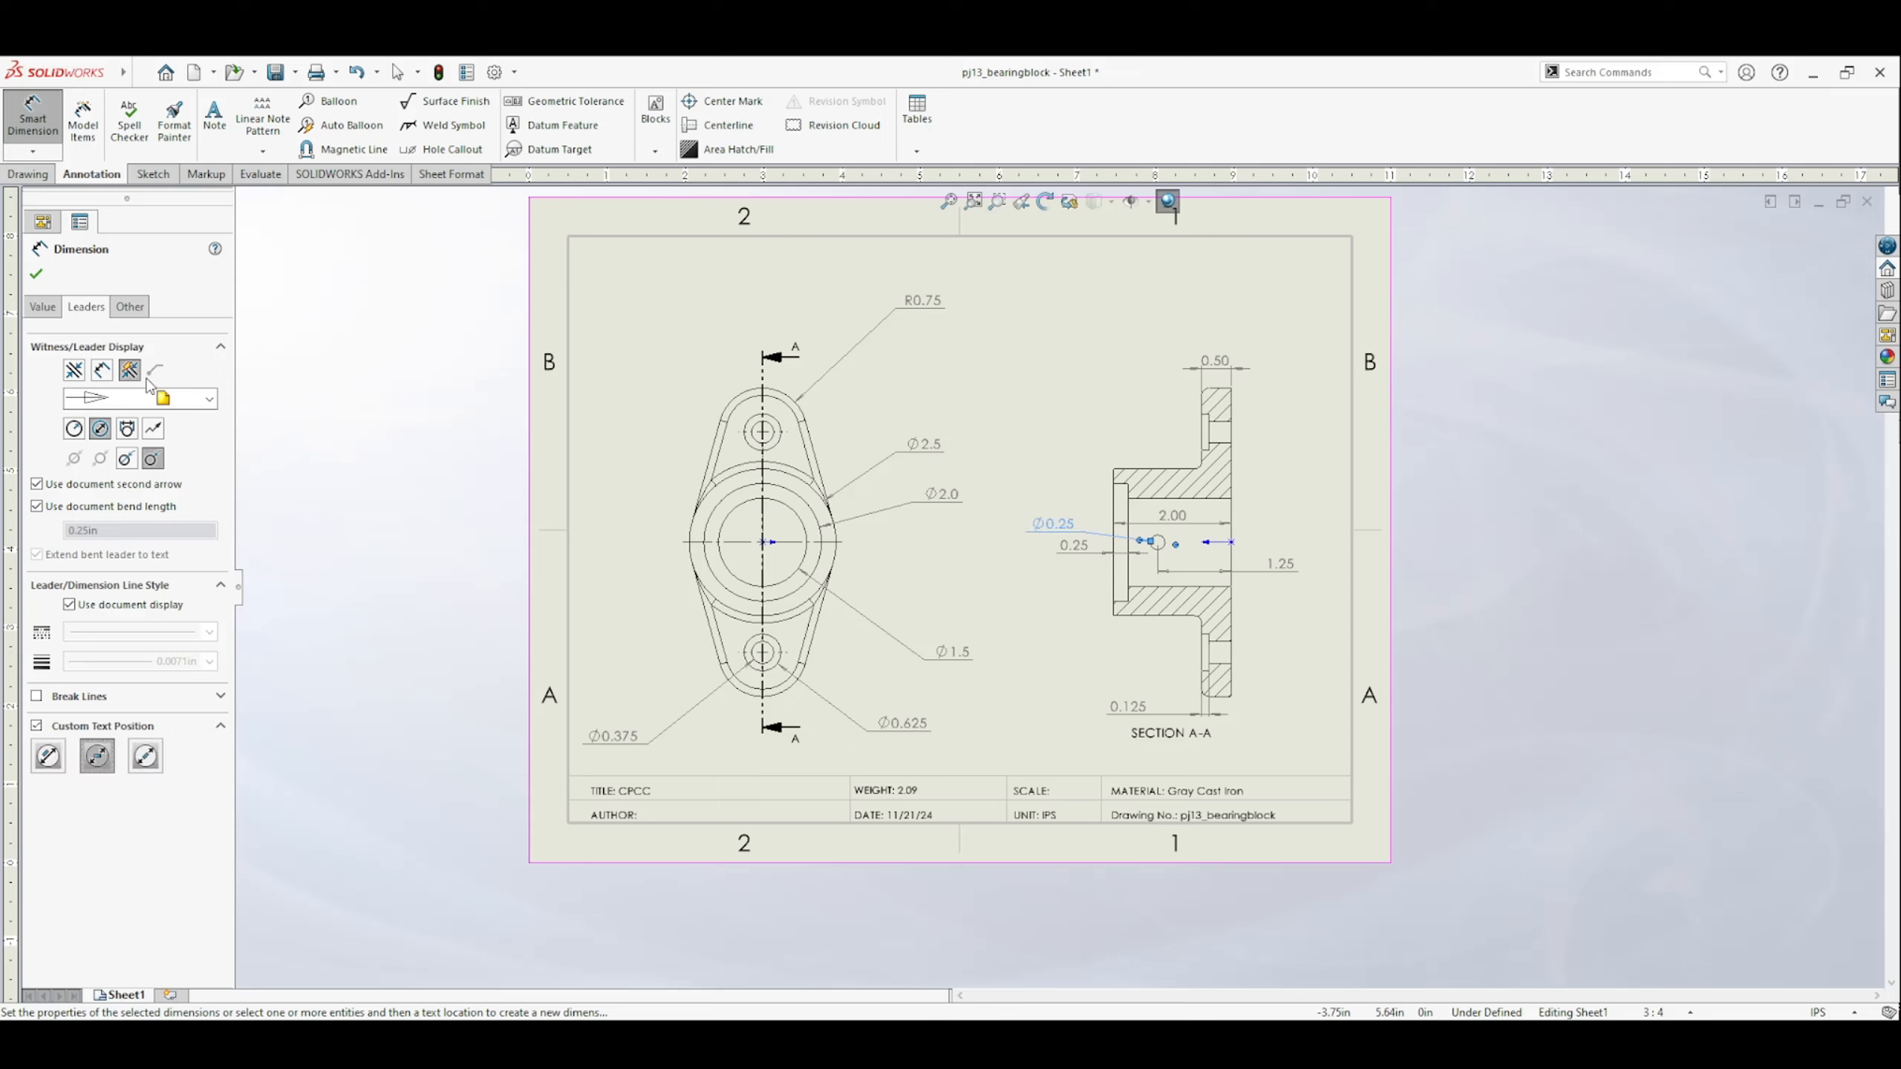
pyautogui.click(41, 306)
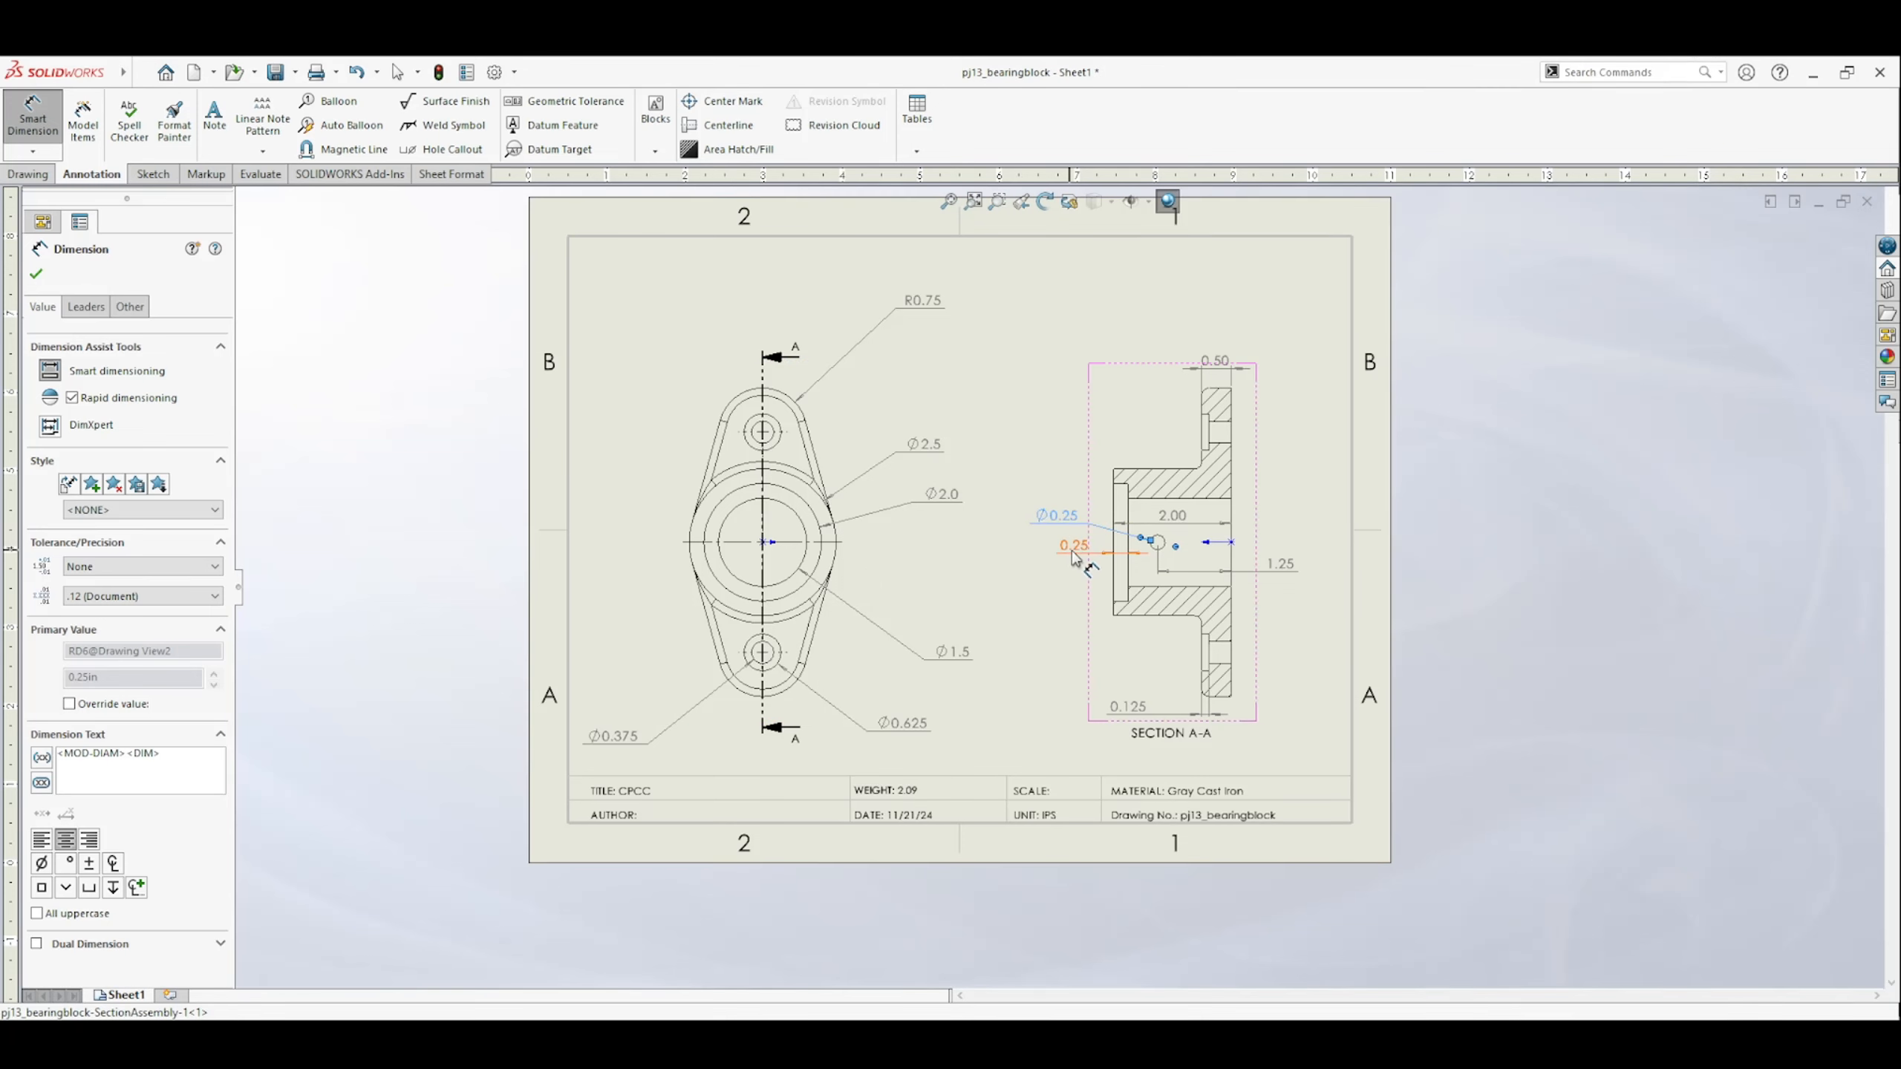
# Move the 0.25 recess depth dimension lower in Section A-A, level with the hole's distance dimension, and finish dimensioning.
pyautogui.moveTo(1072, 565); pyautogui.dragTo(1073, 565)
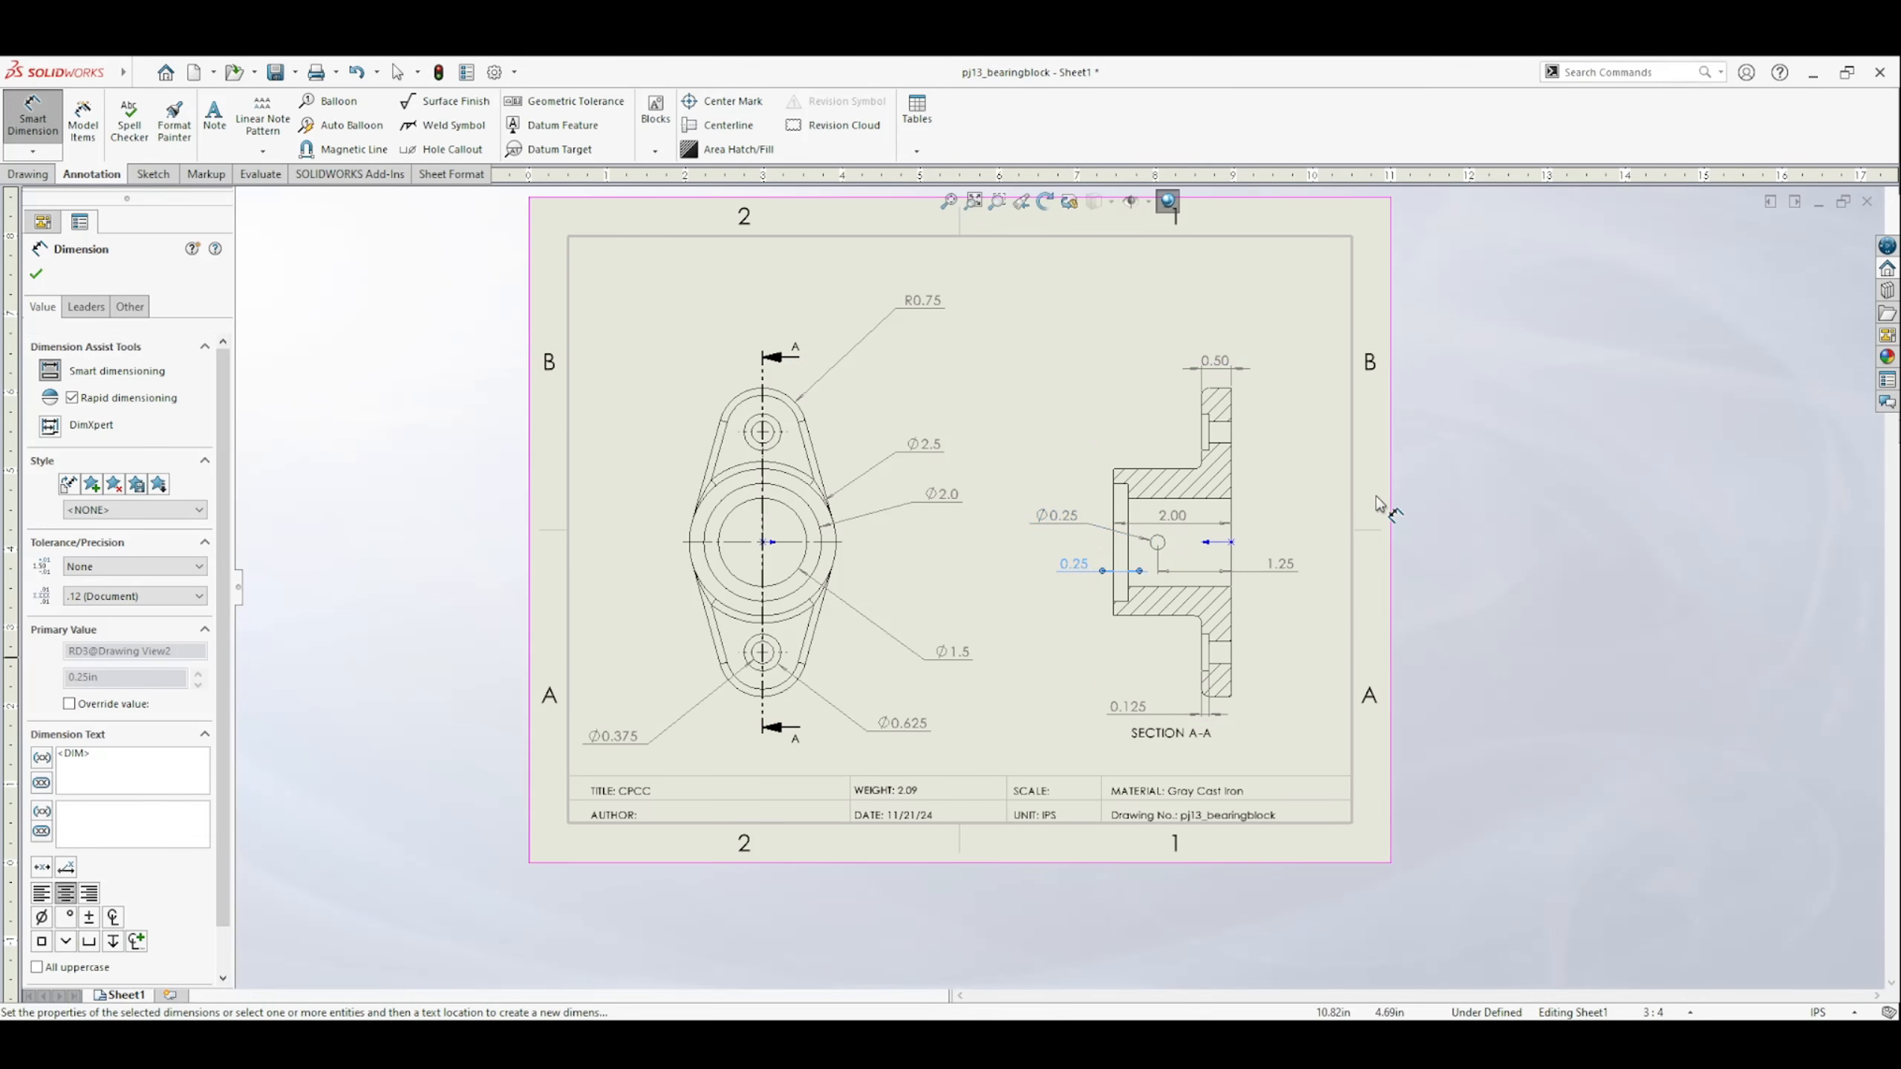
pyautogui.click(1502, 501)
pyautogui.click(1276, 563)
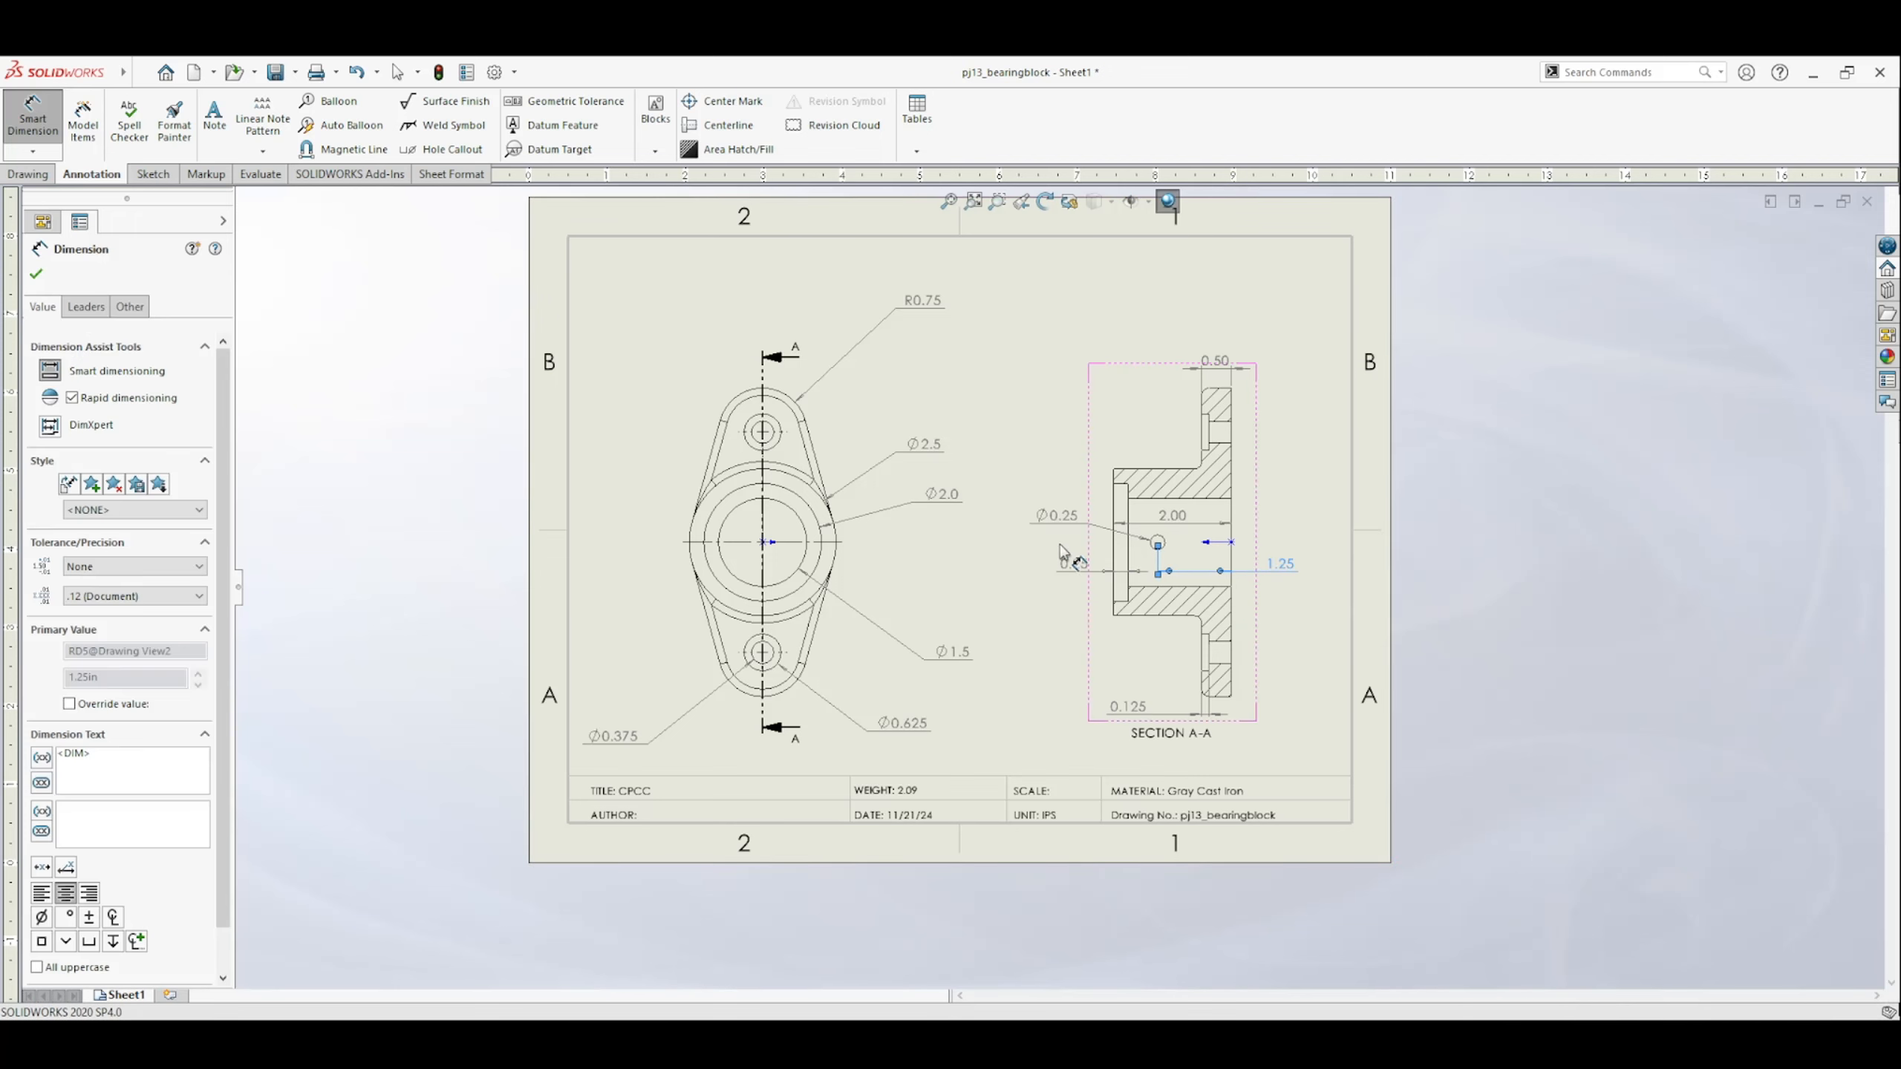
pyautogui.click(86, 306)
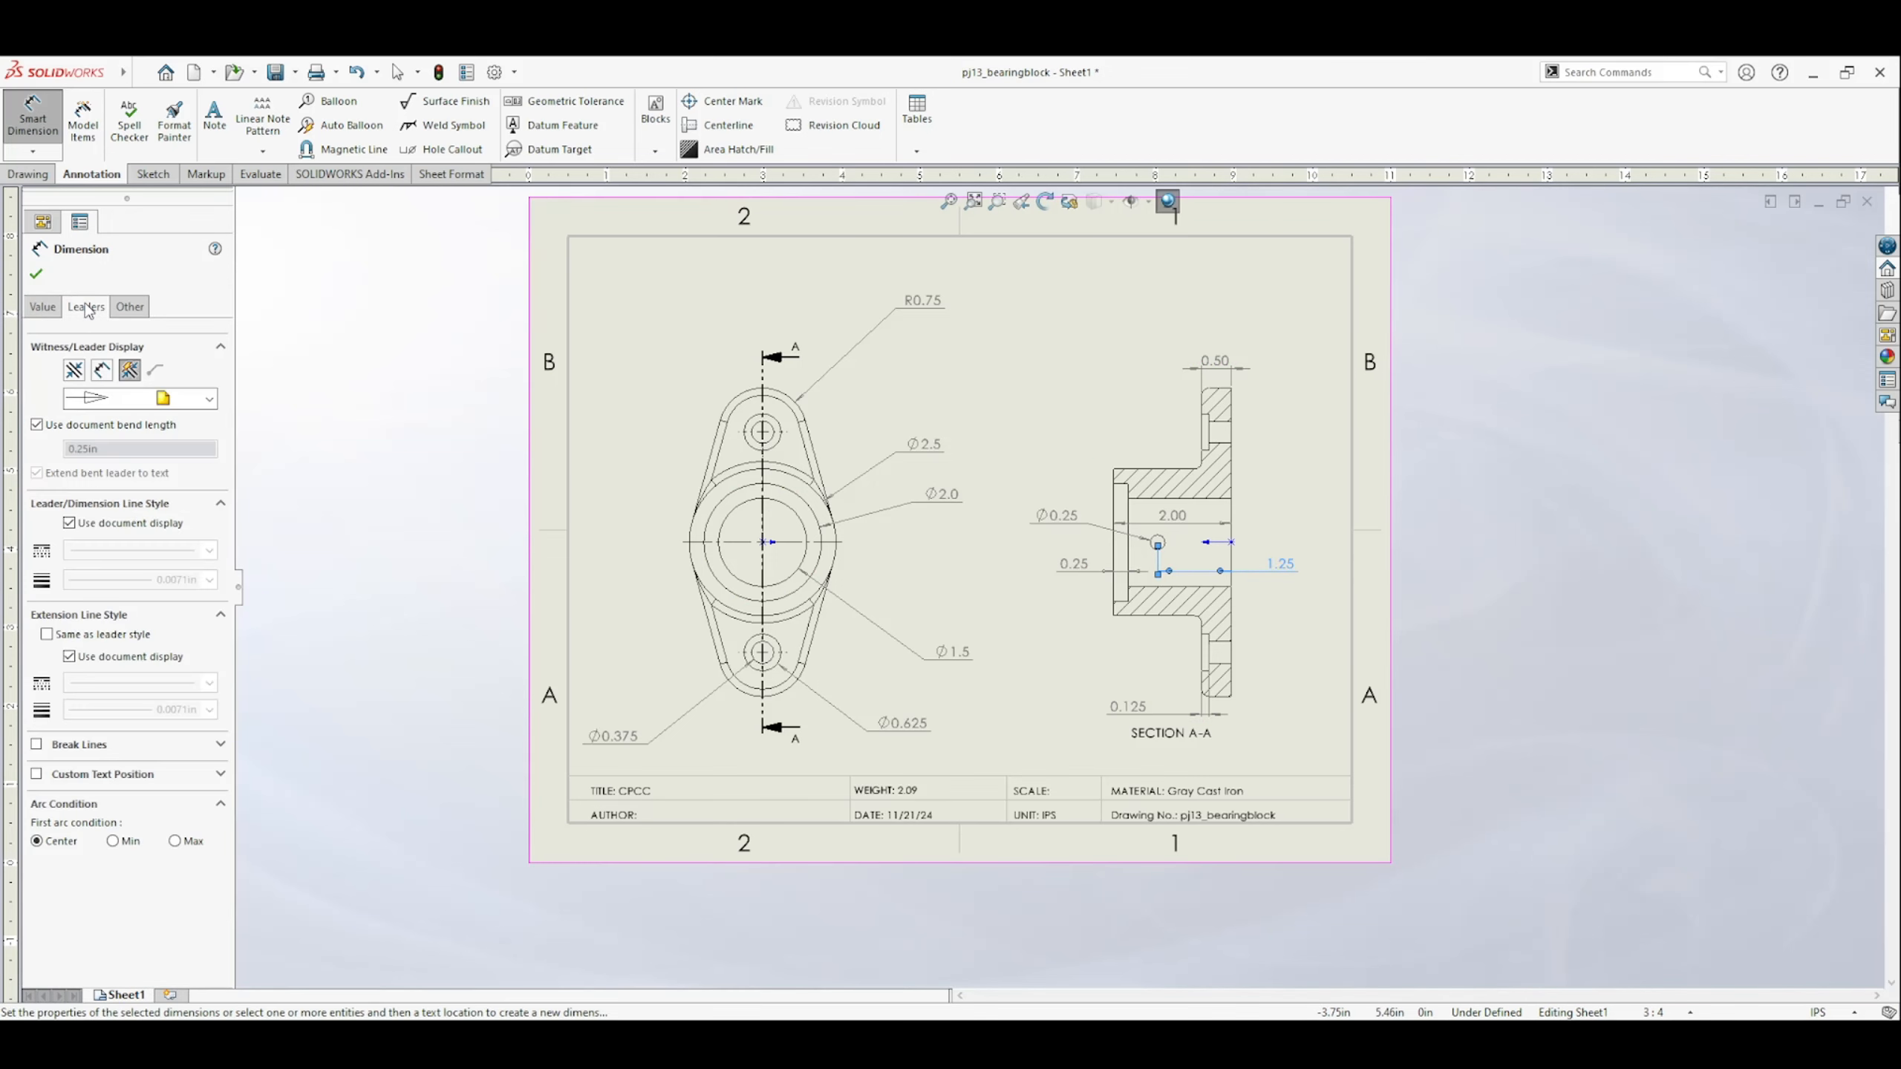
pyautogui.click(43, 307)
pyautogui.click(35, 275)
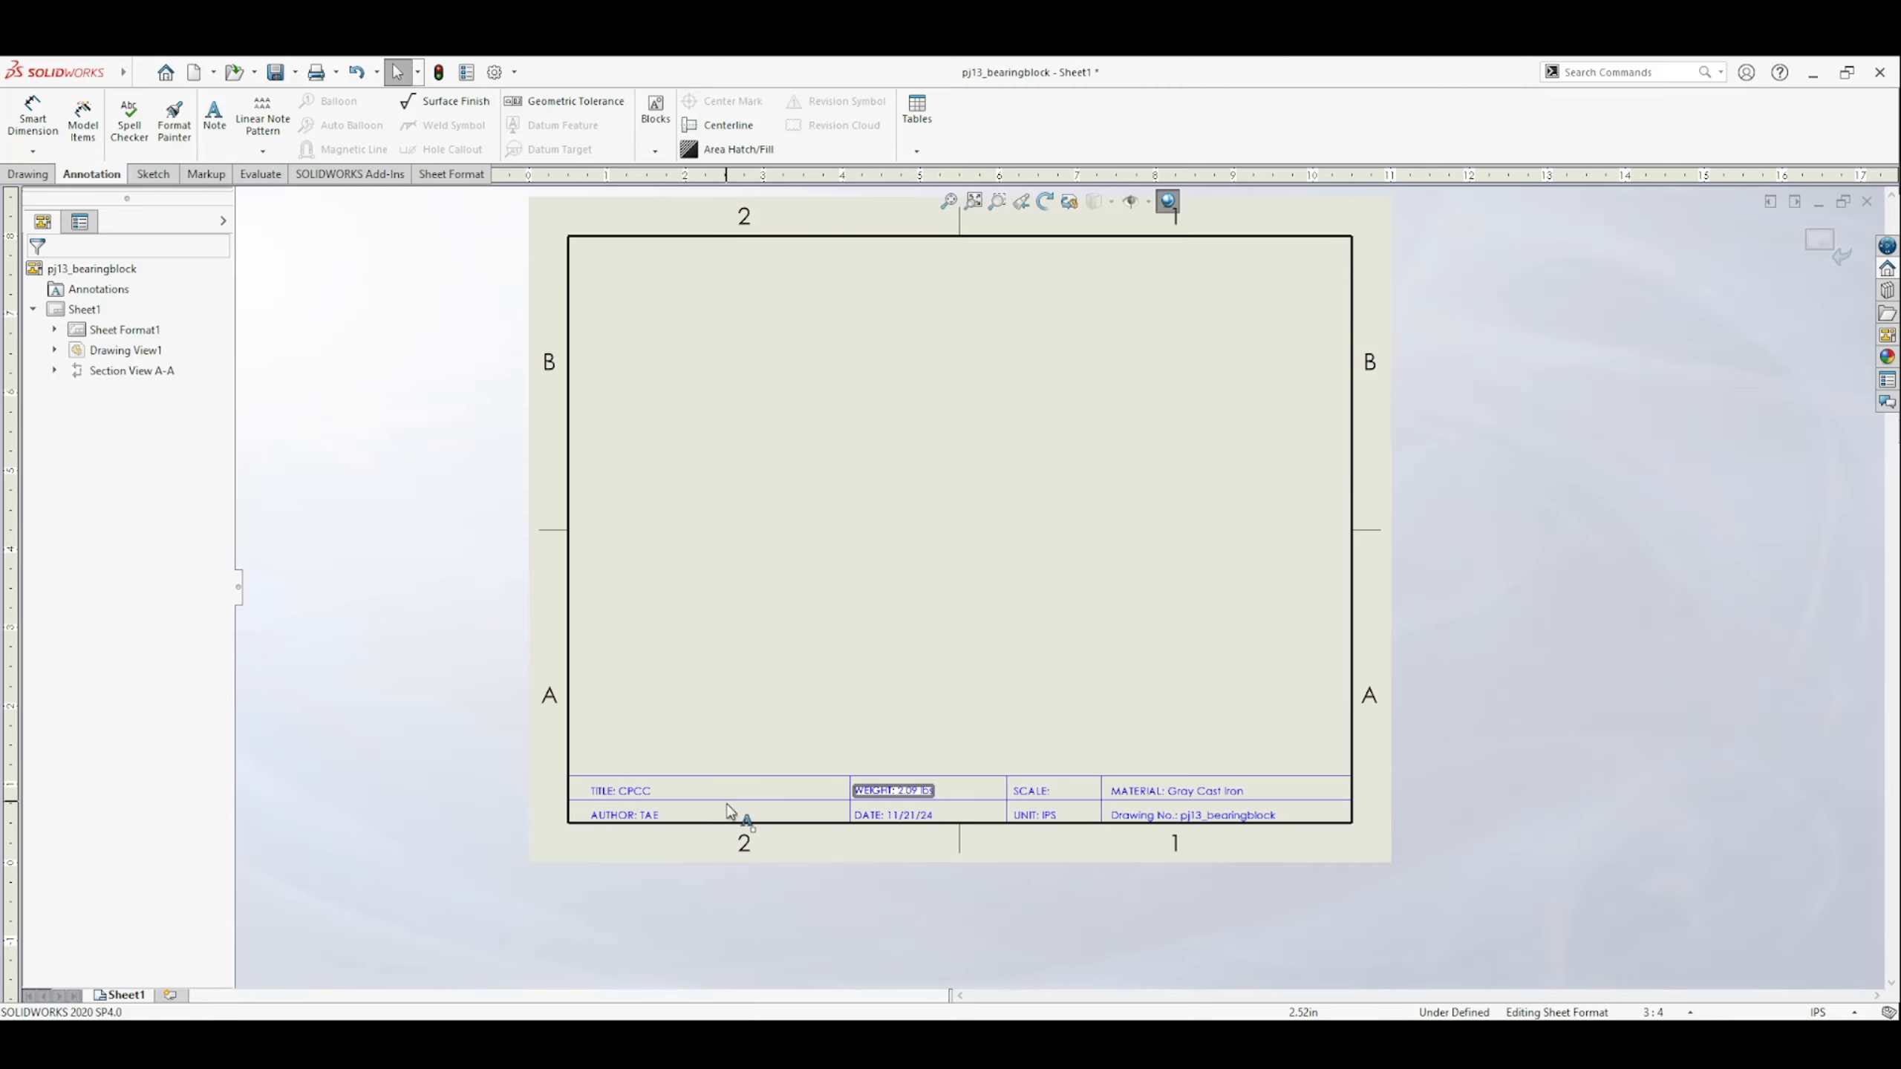
# Try to link the title block's AUTHOR note to the model's DrawnBy property.
pyautogui.doubleClick(648, 816)
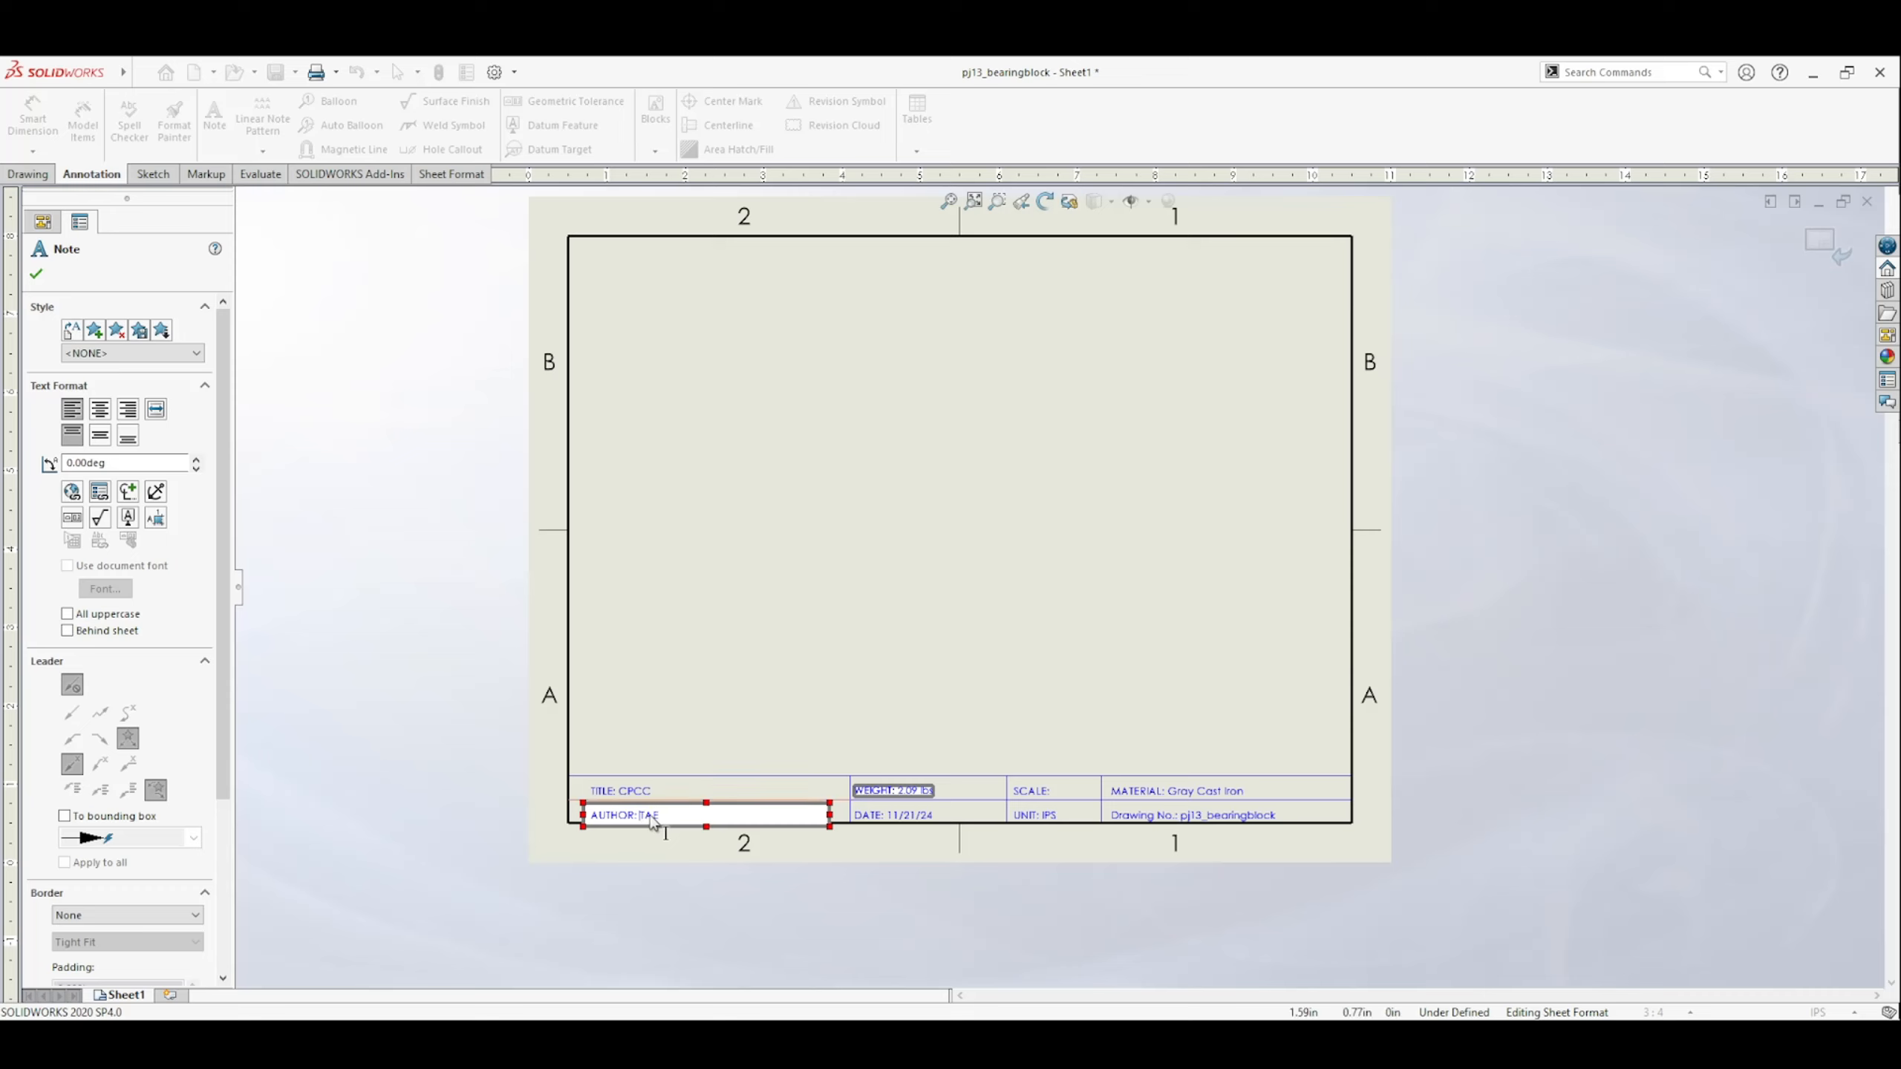
pyautogui.click(100, 492)
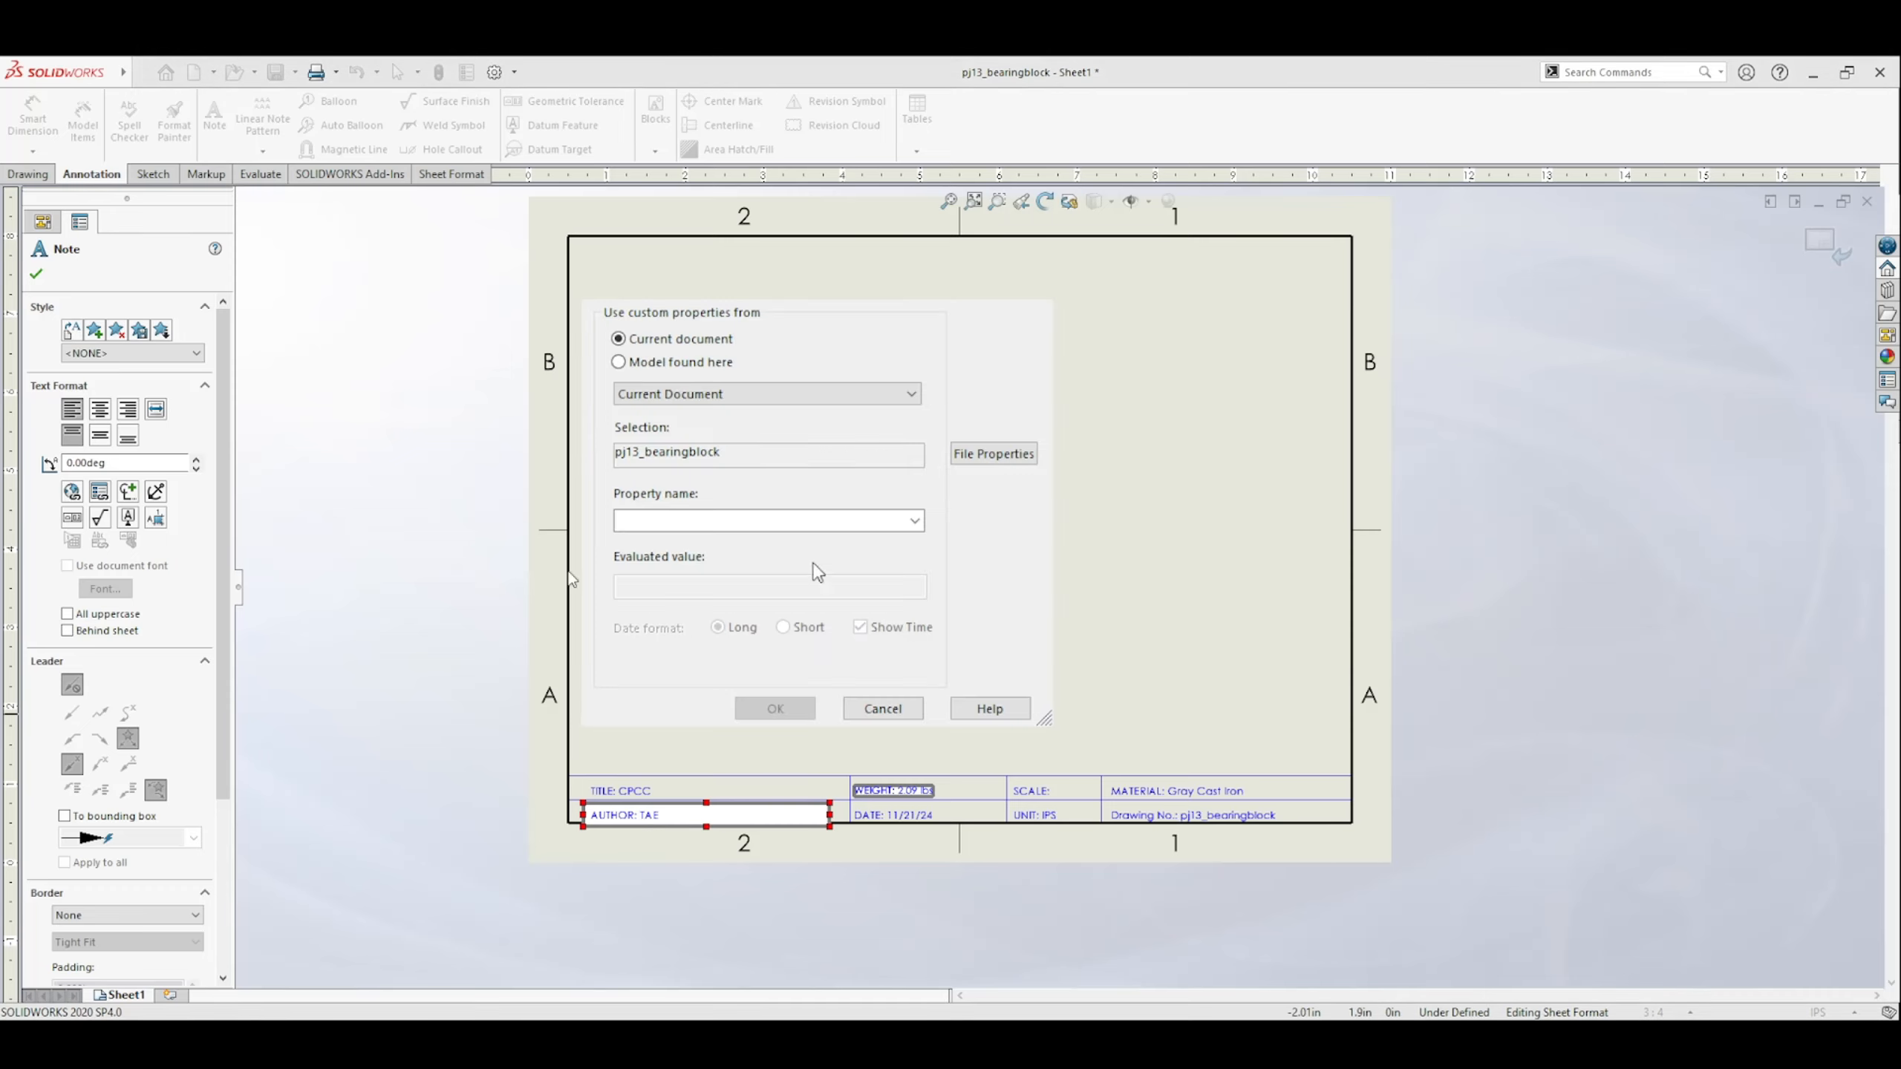
pyautogui.click(696, 364)
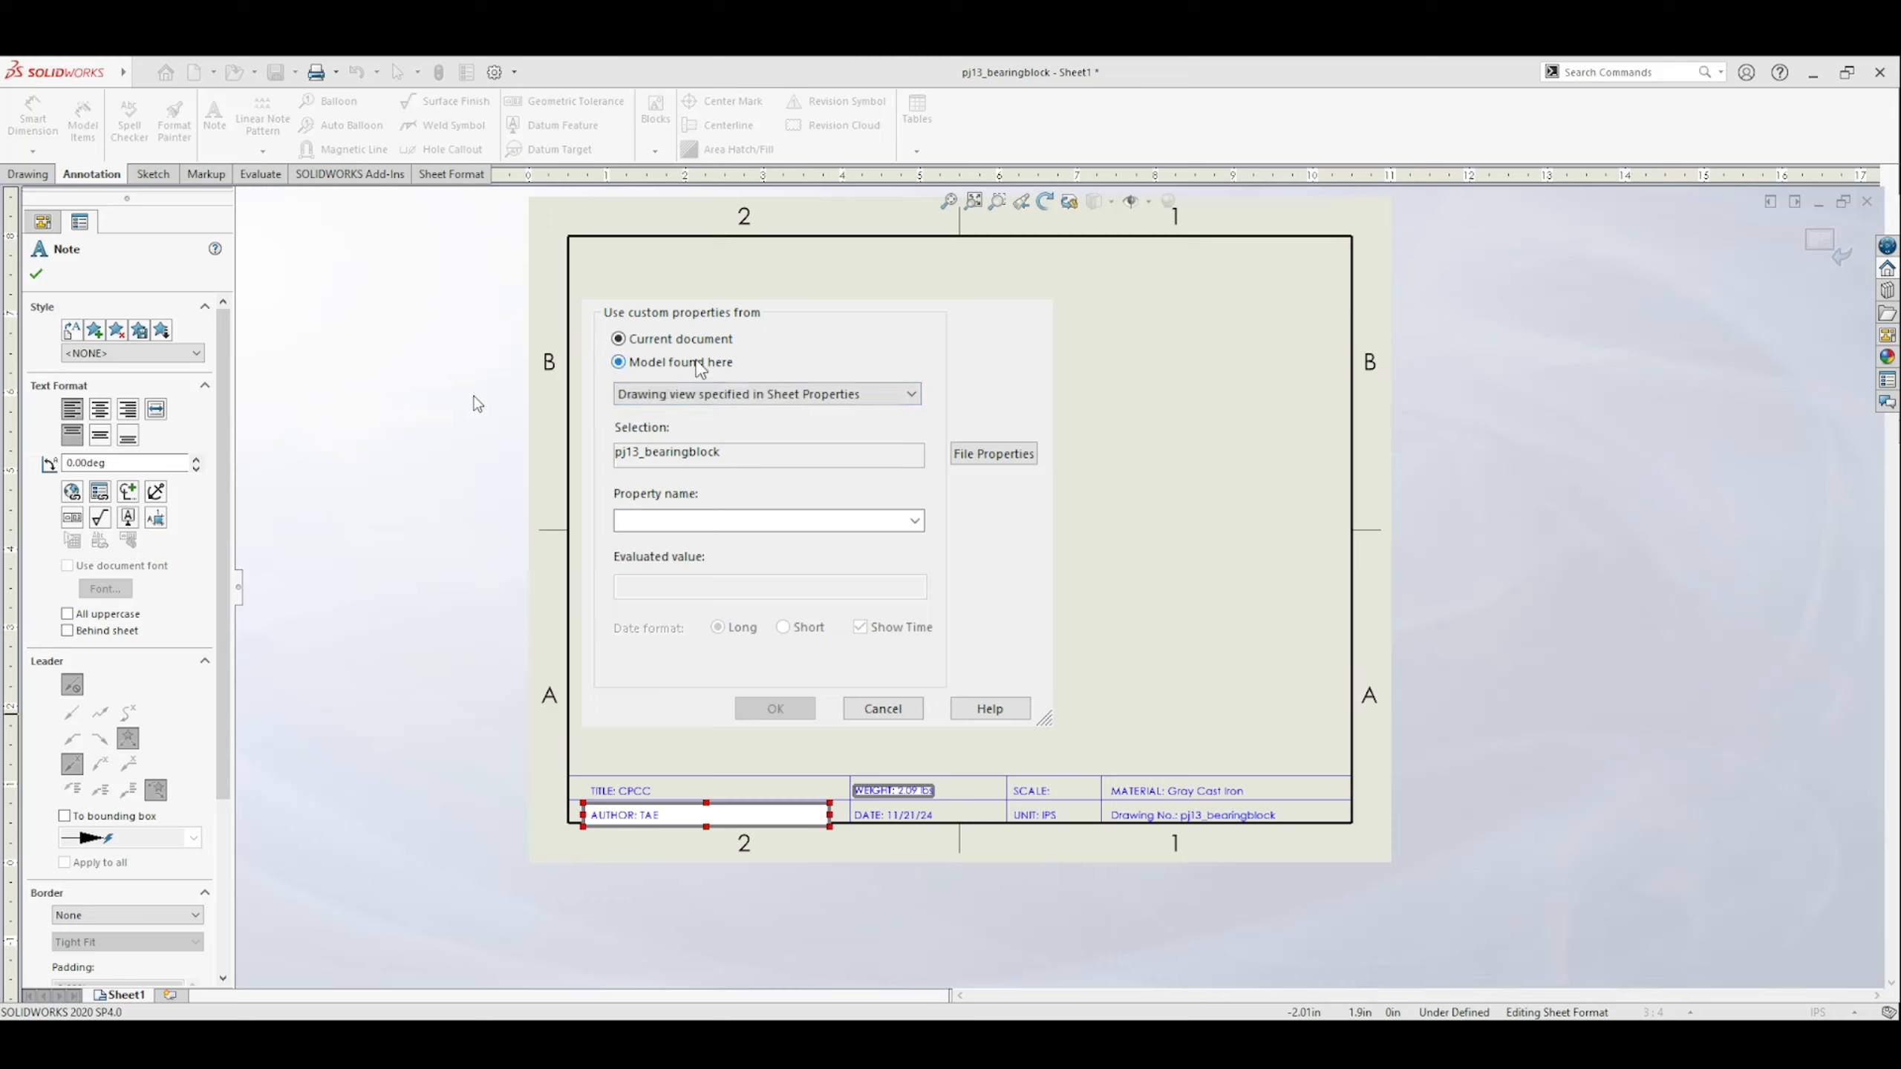
pyautogui.click(912, 528)
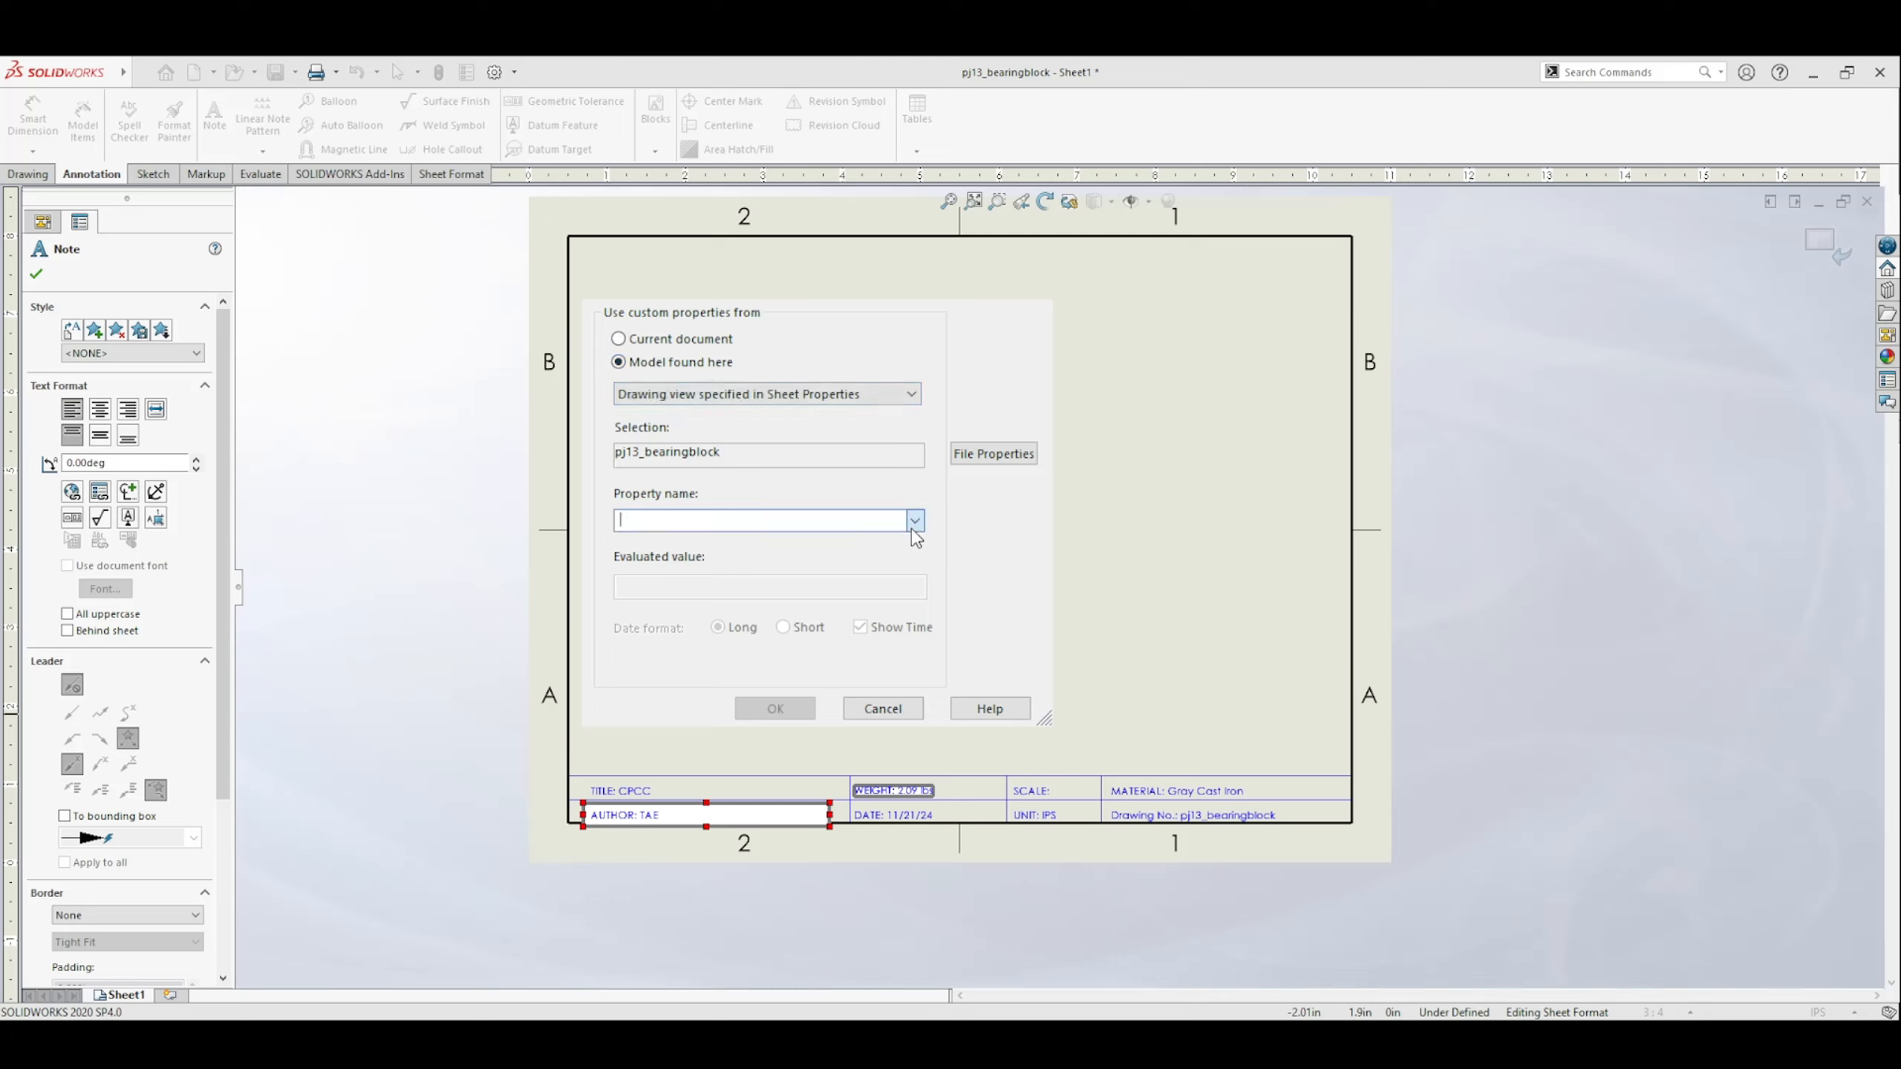
pyautogui.click(741, 609)
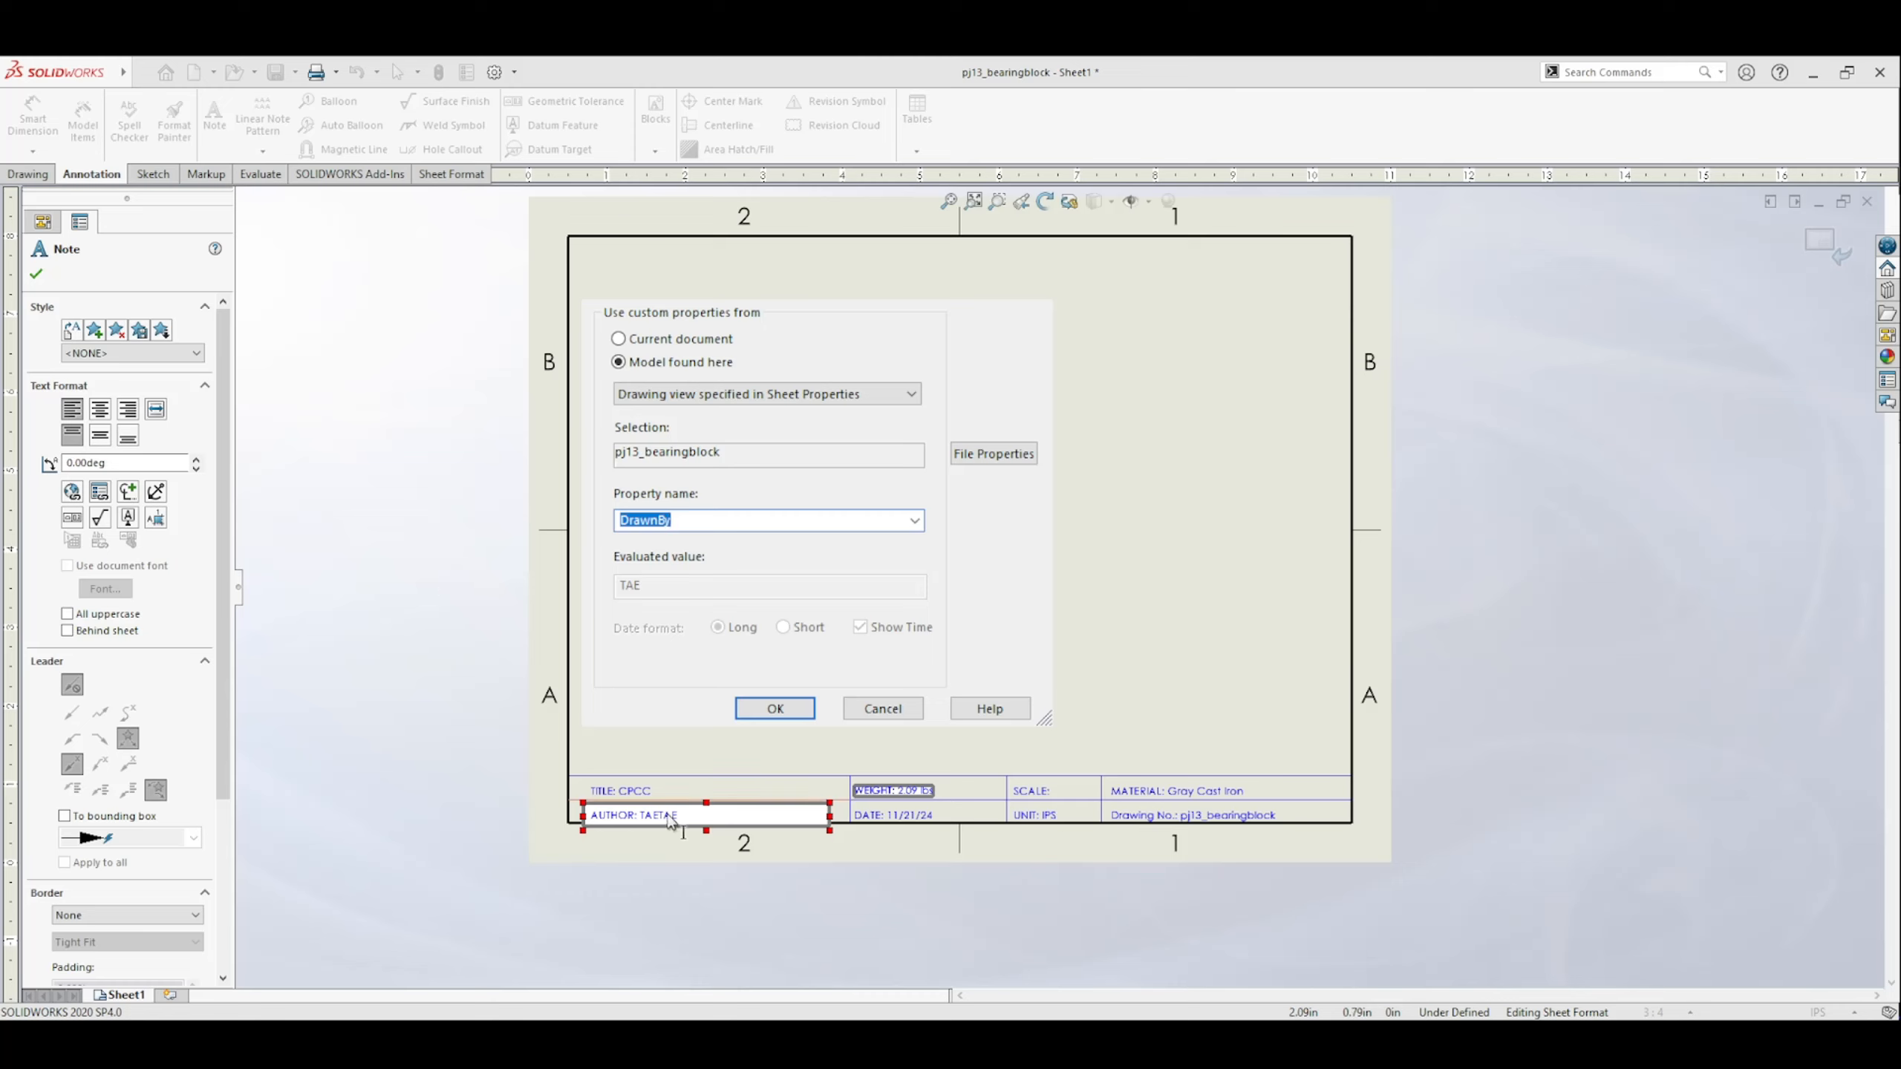
pyautogui.click(883, 709)
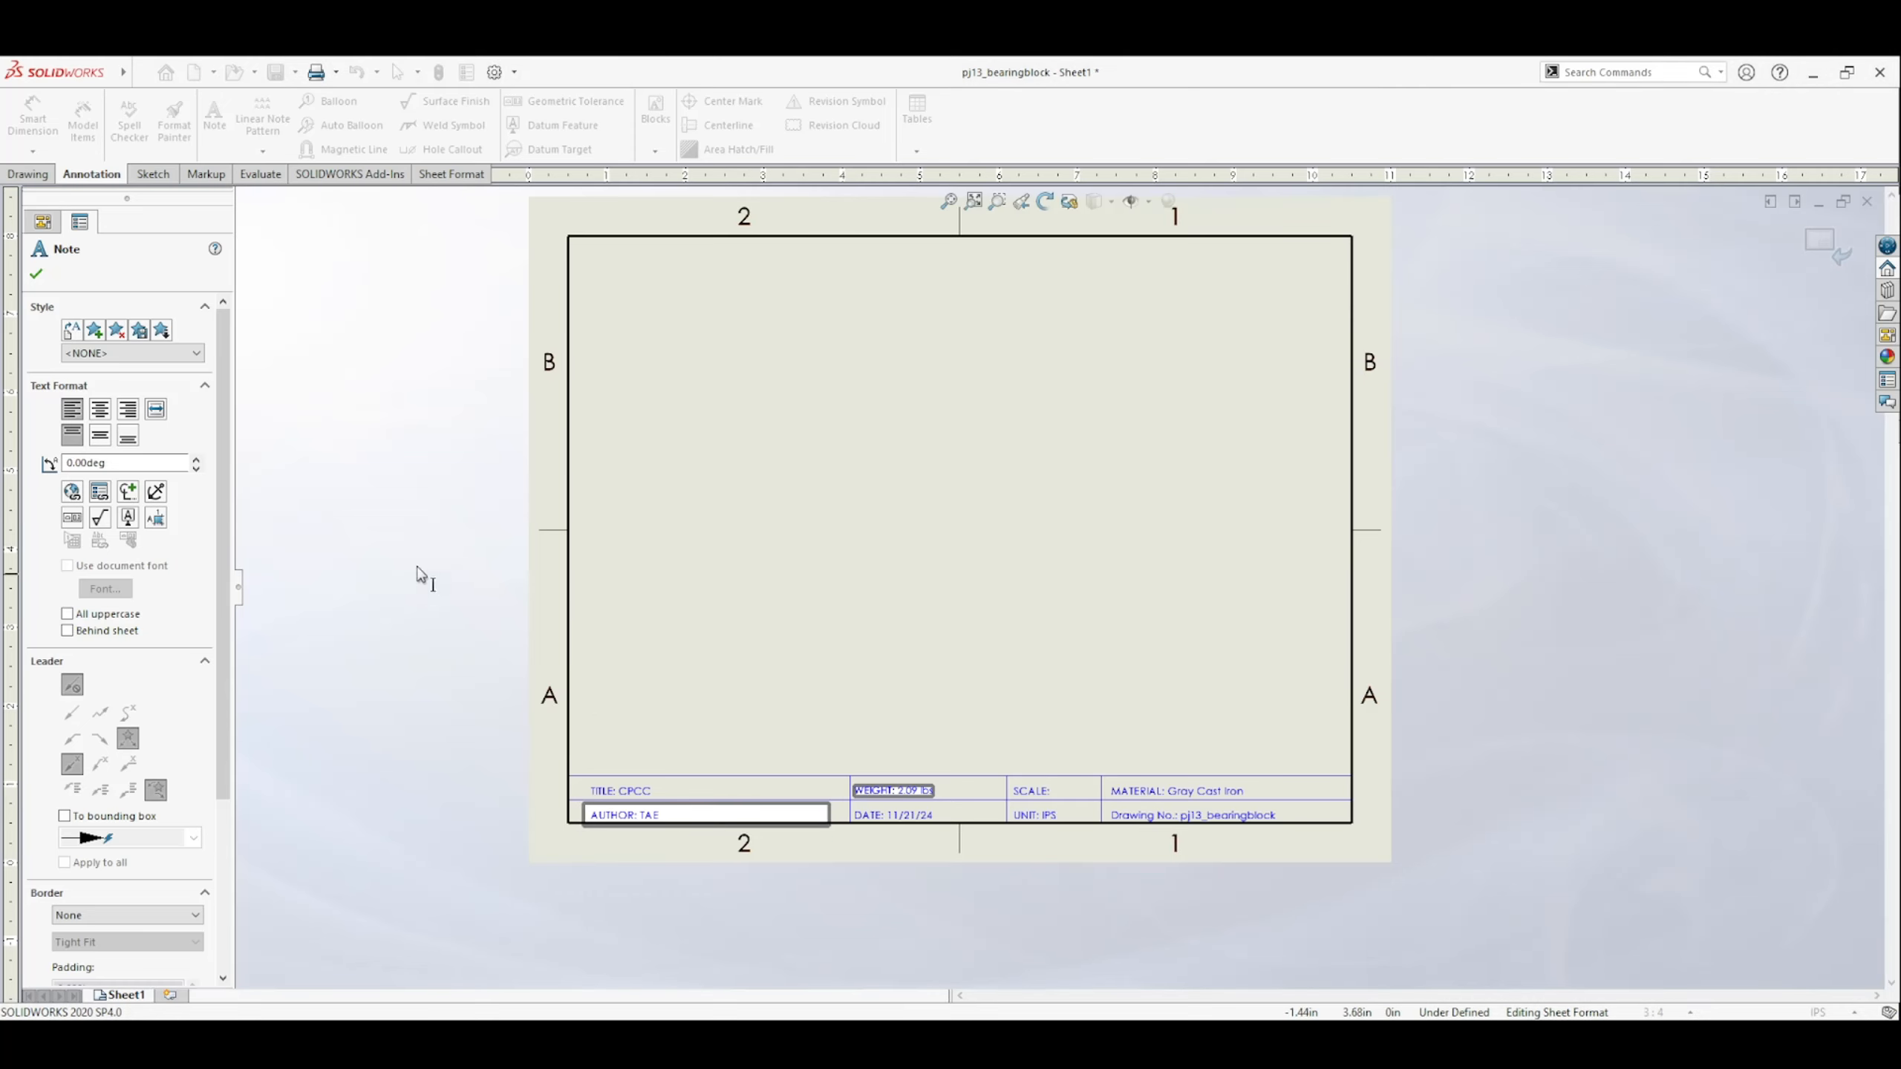
pyautogui.click(36, 273)
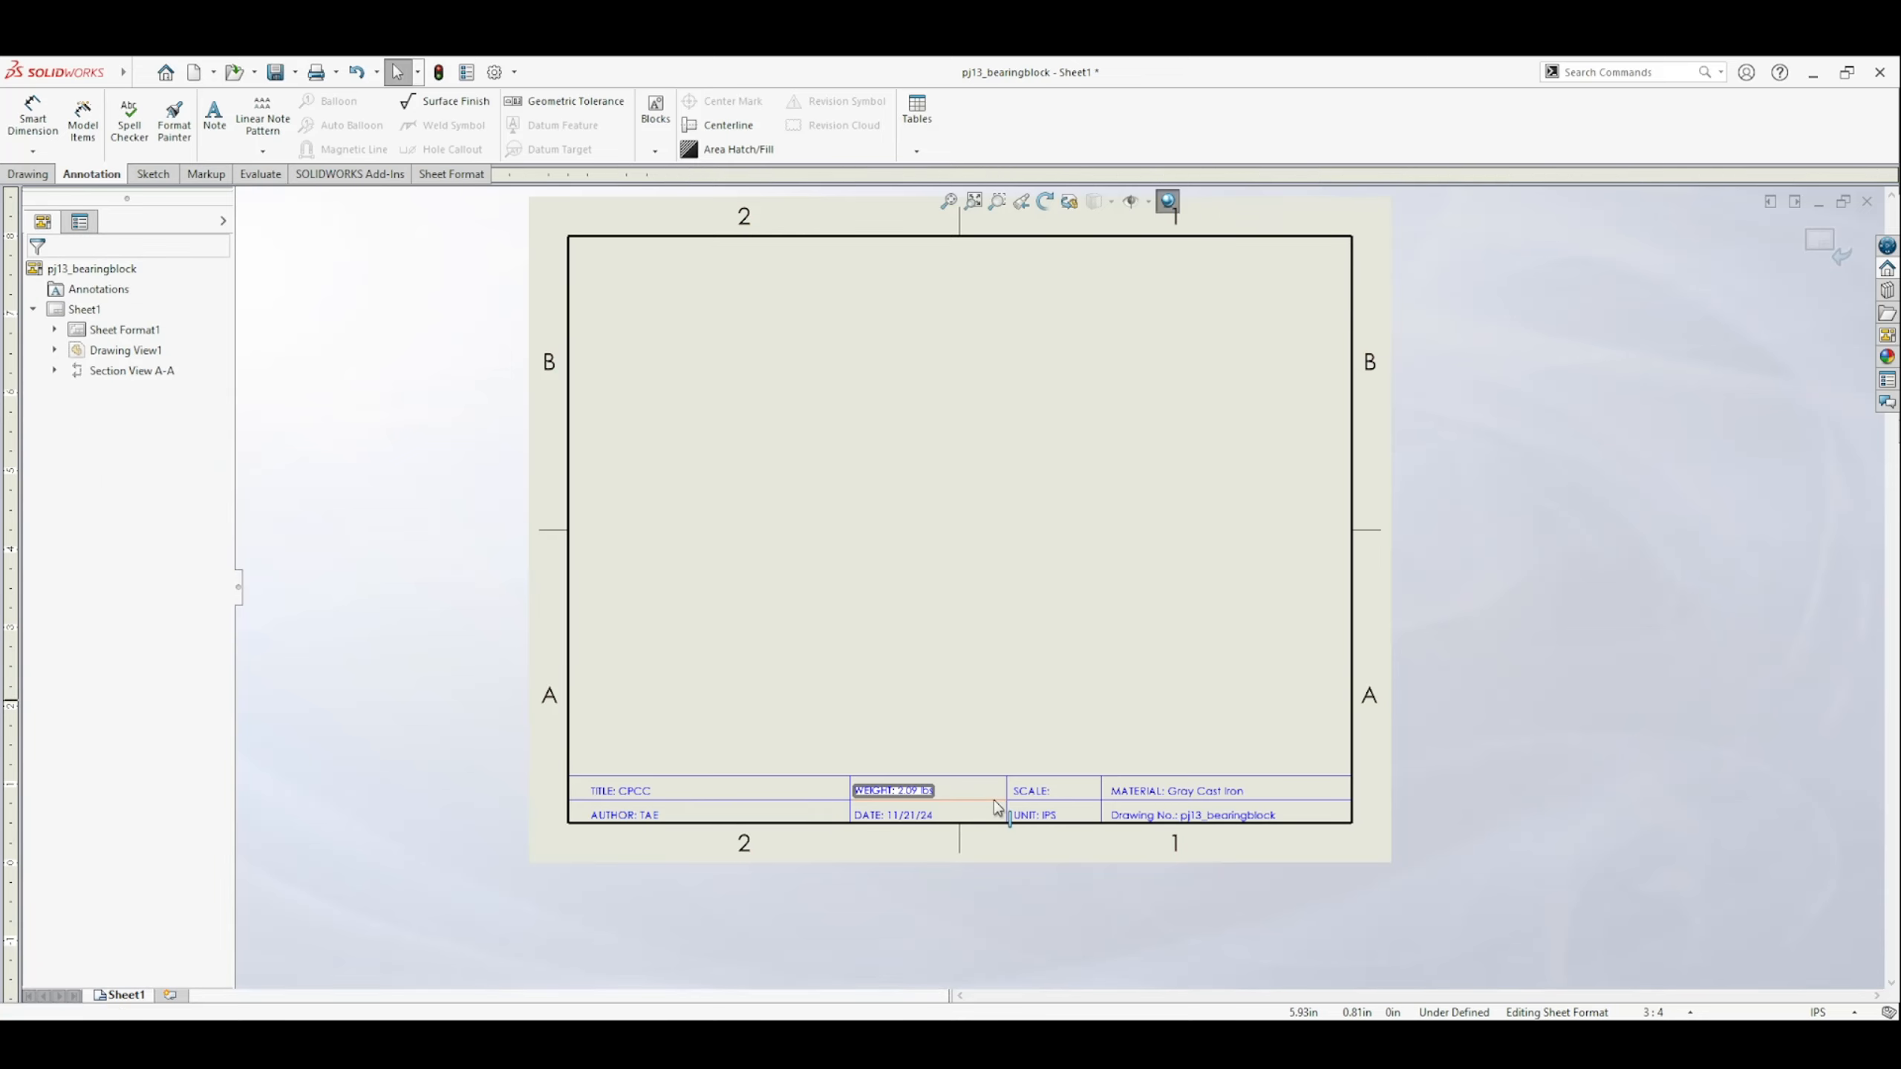
# Link the title block's SCALE note to the current document's SW-Sheet Scale property and return to editing the sheet.
pyautogui.doubleClick(1048, 794)
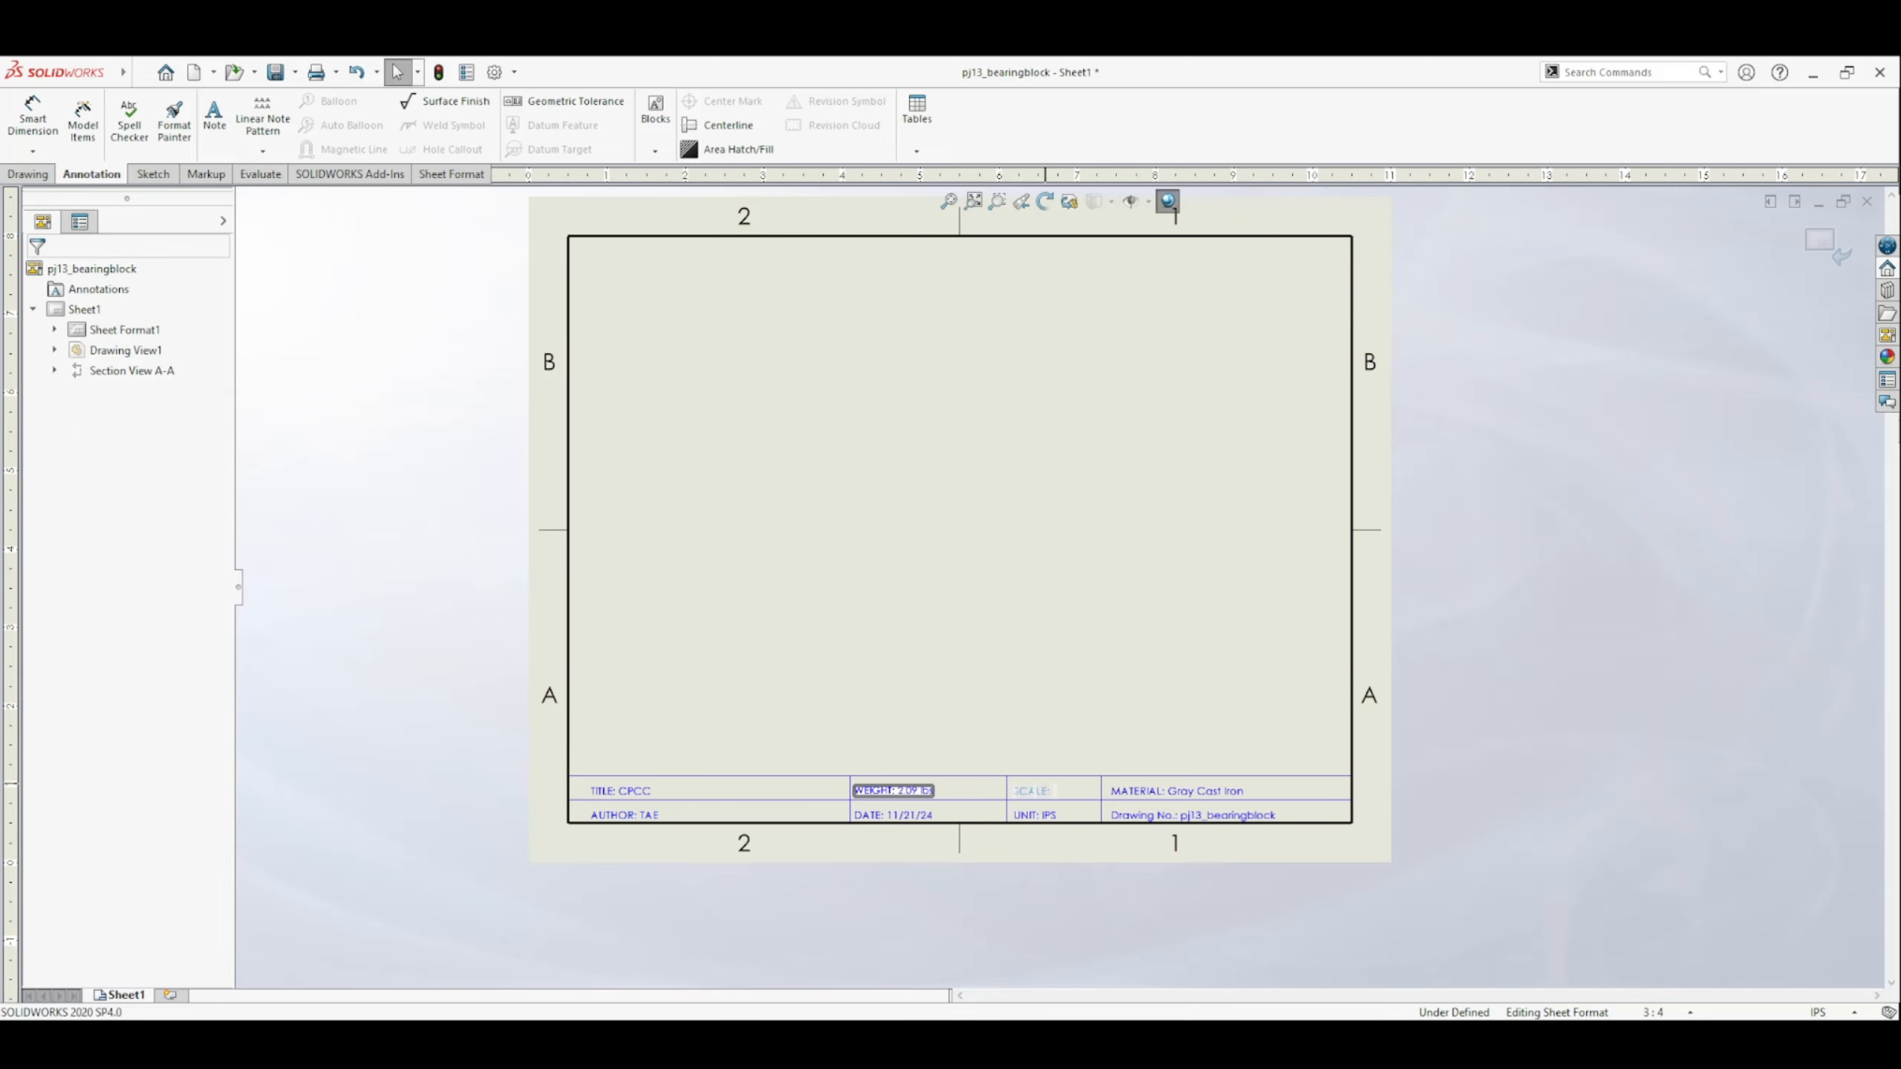
pyautogui.click(1055, 796)
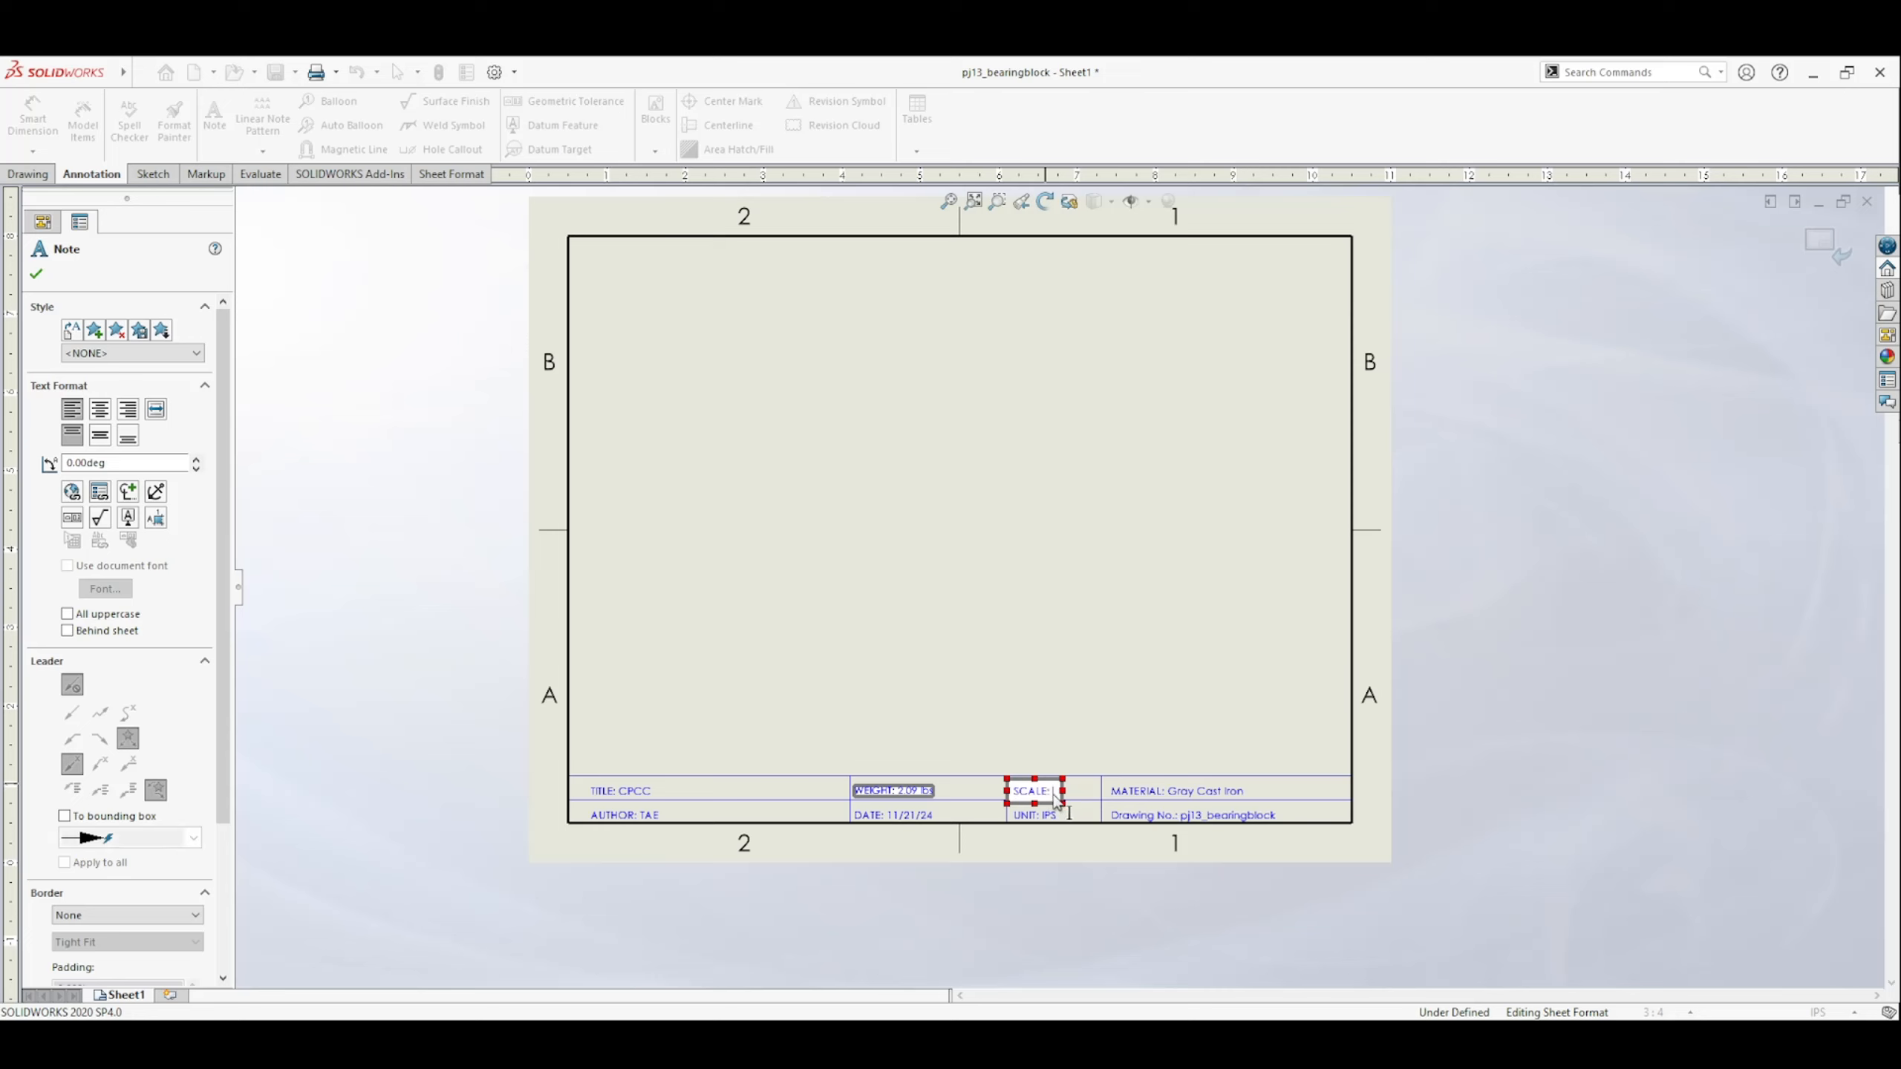
pyautogui.click(101, 492)
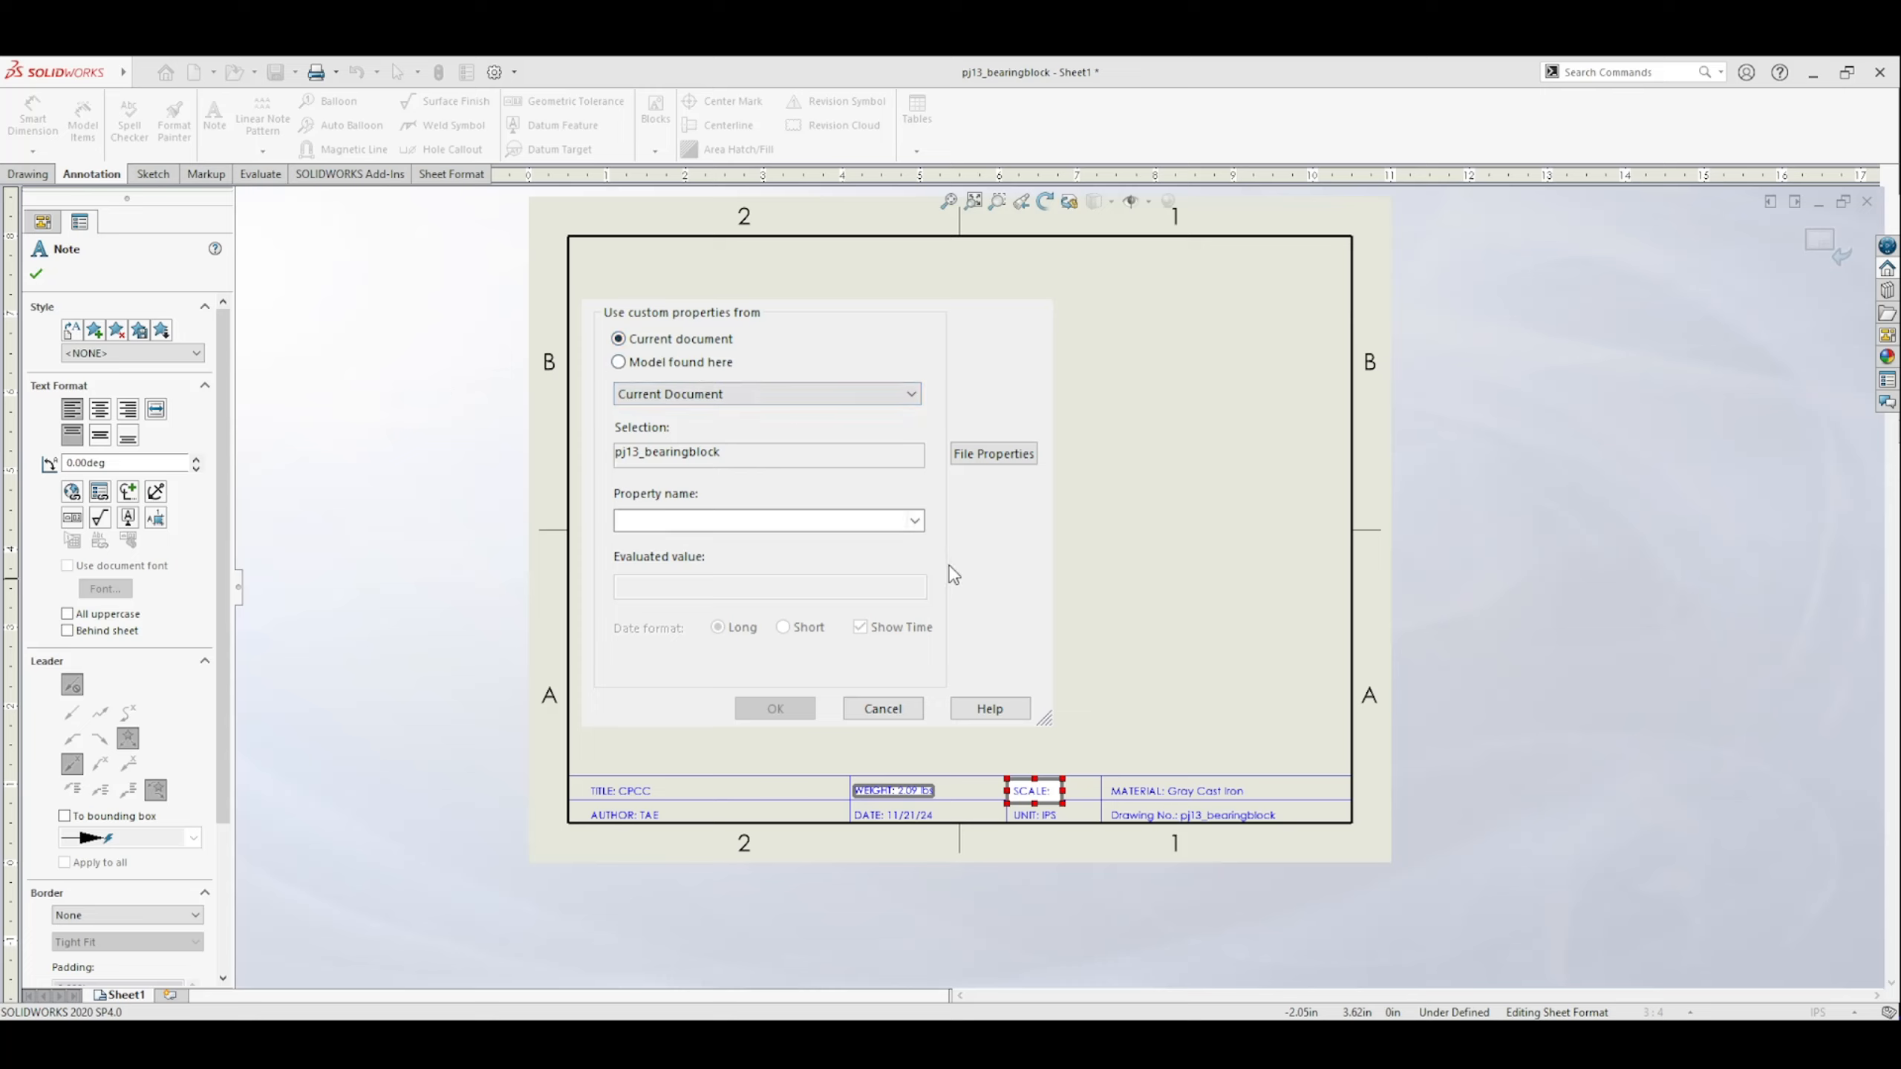
pyautogui.click(914, 520)
pyautogui.click(741, 690)
pyautogui.click(769, 709)
pyautogui.click(774, 711)
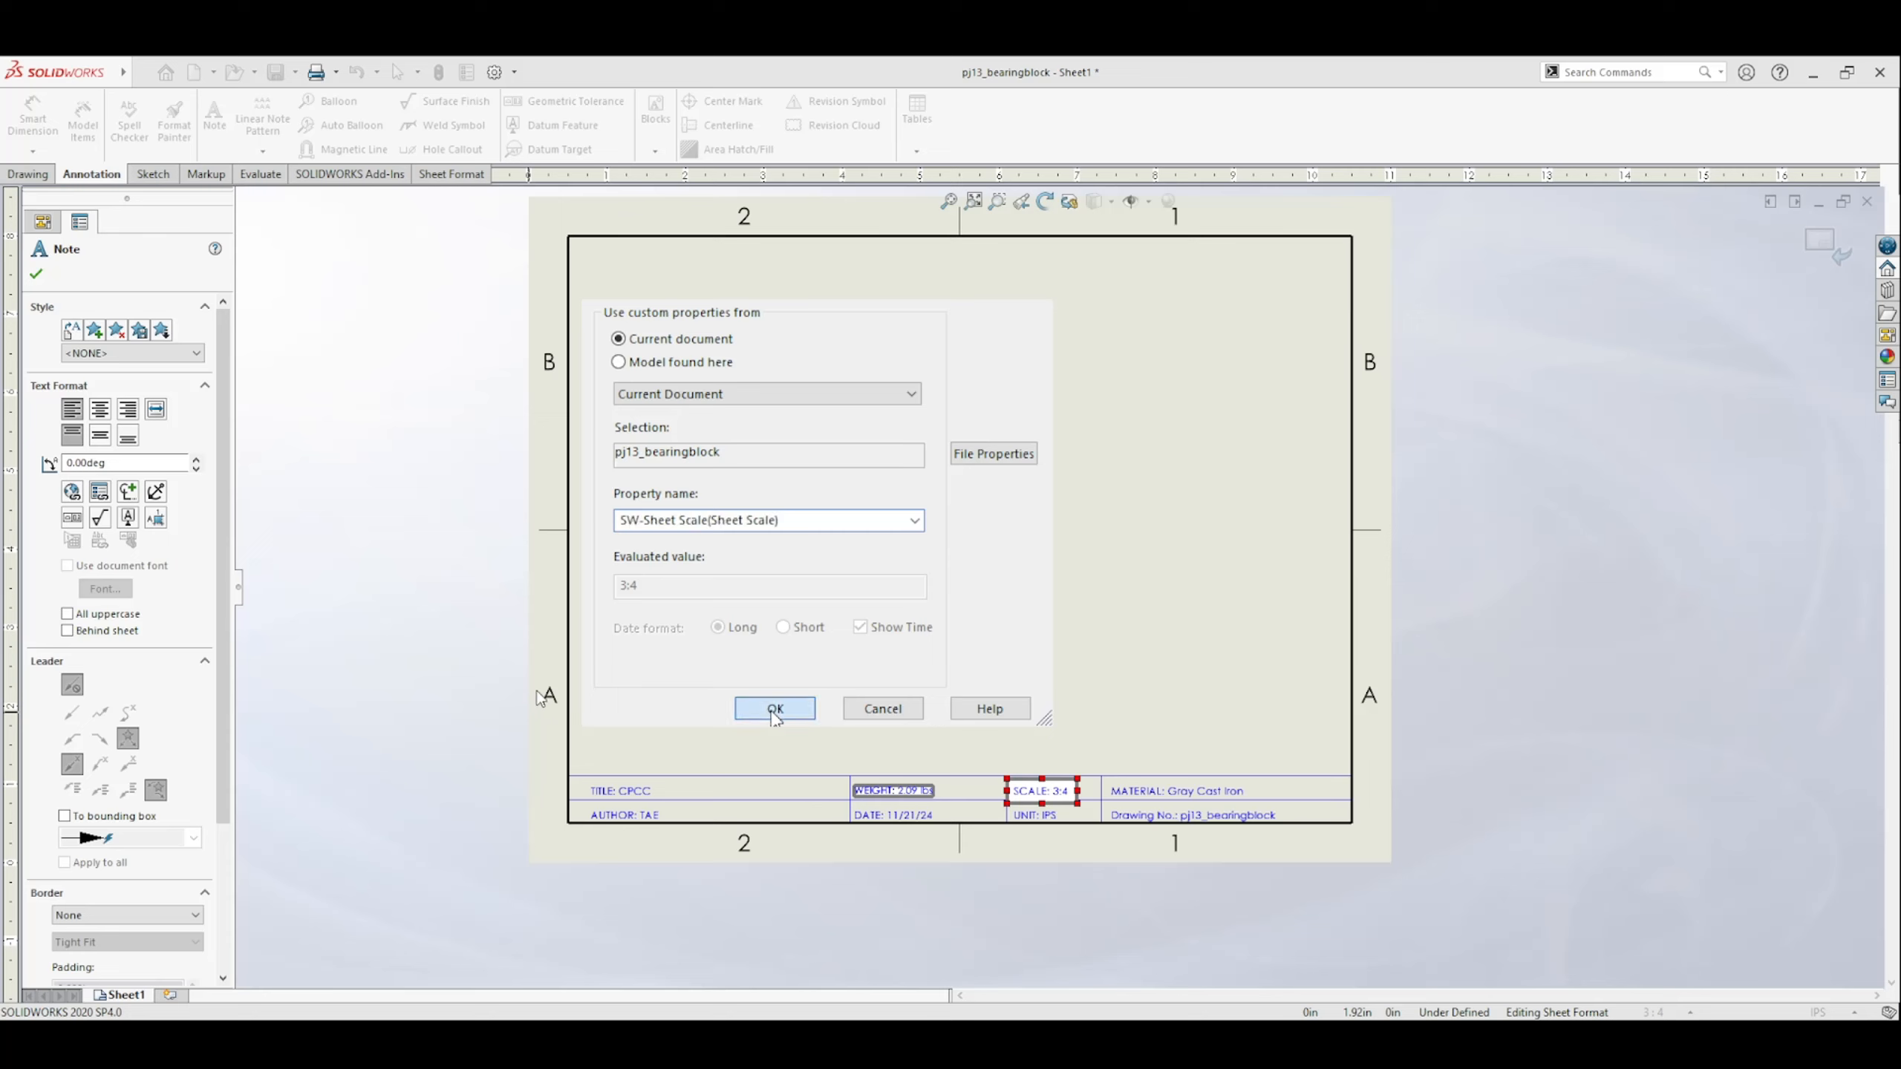
pyautogui.press('Escape')
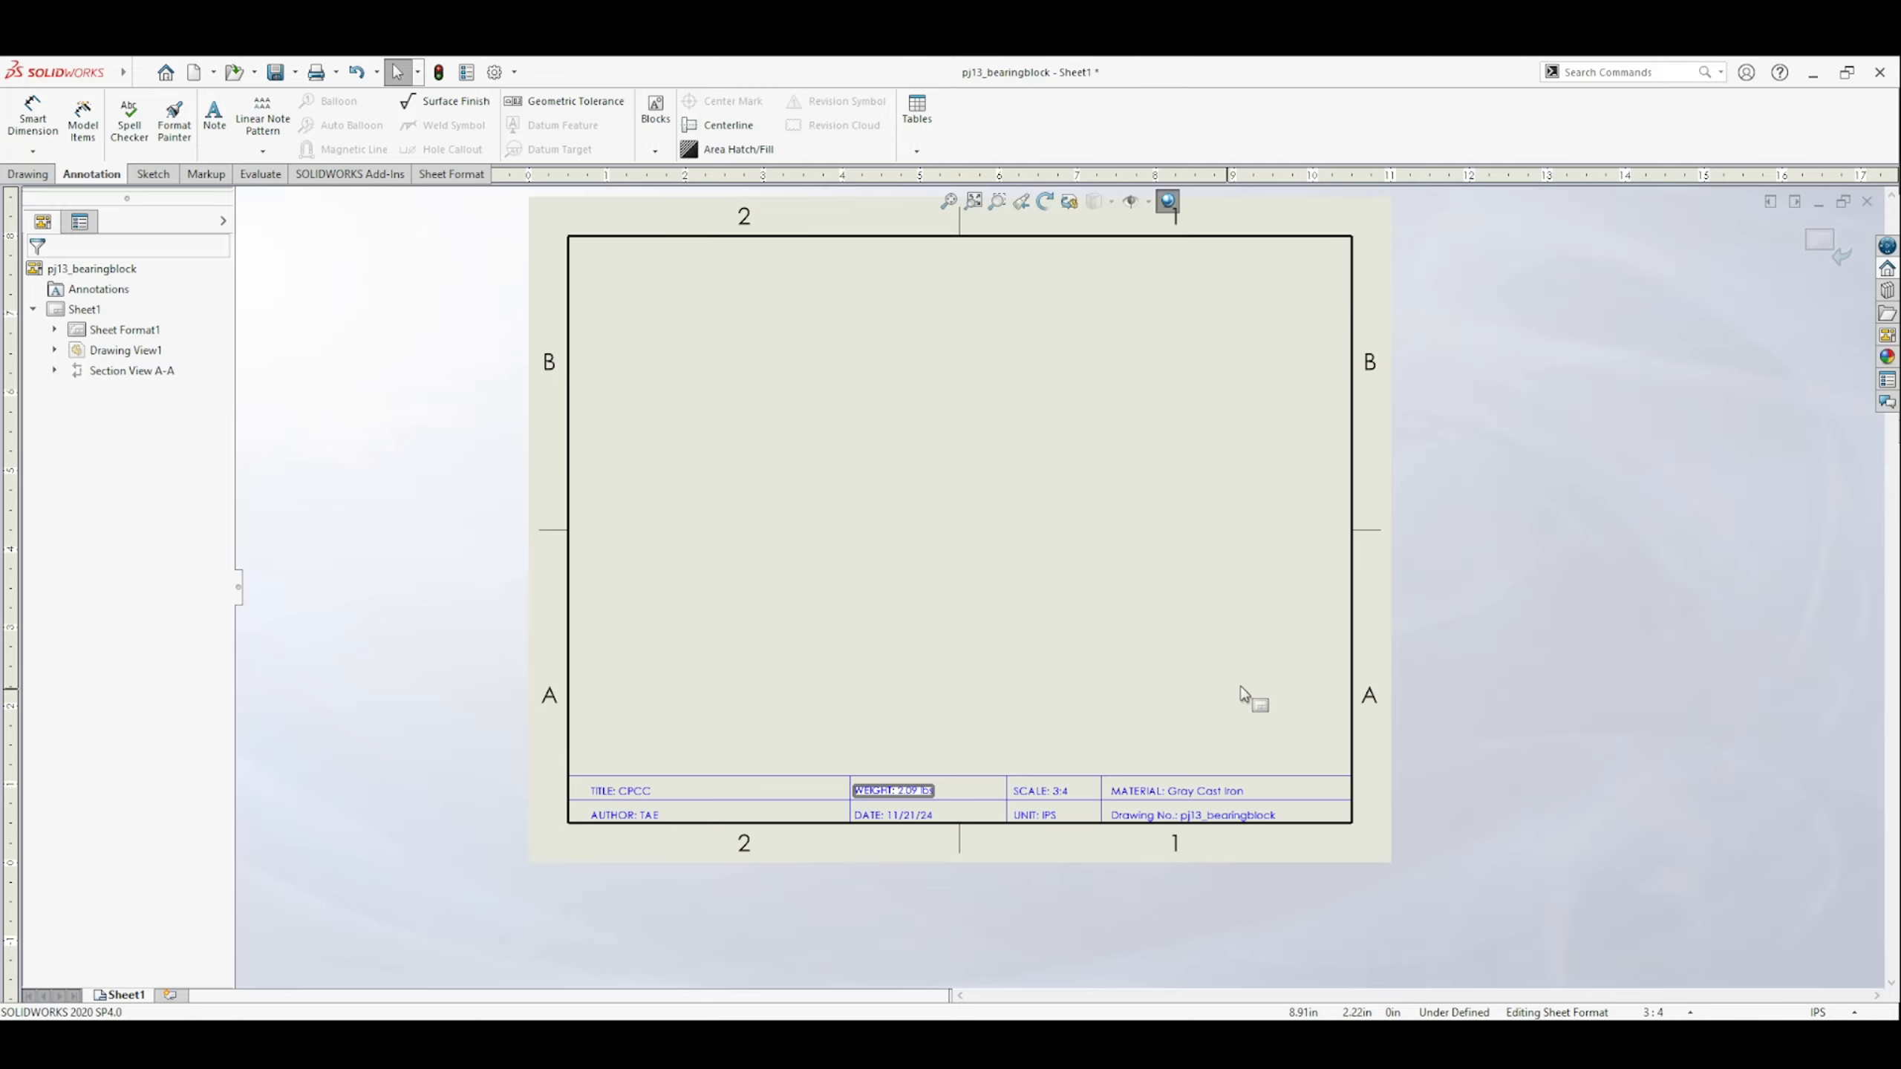
pyautogui.click(1819, 247)
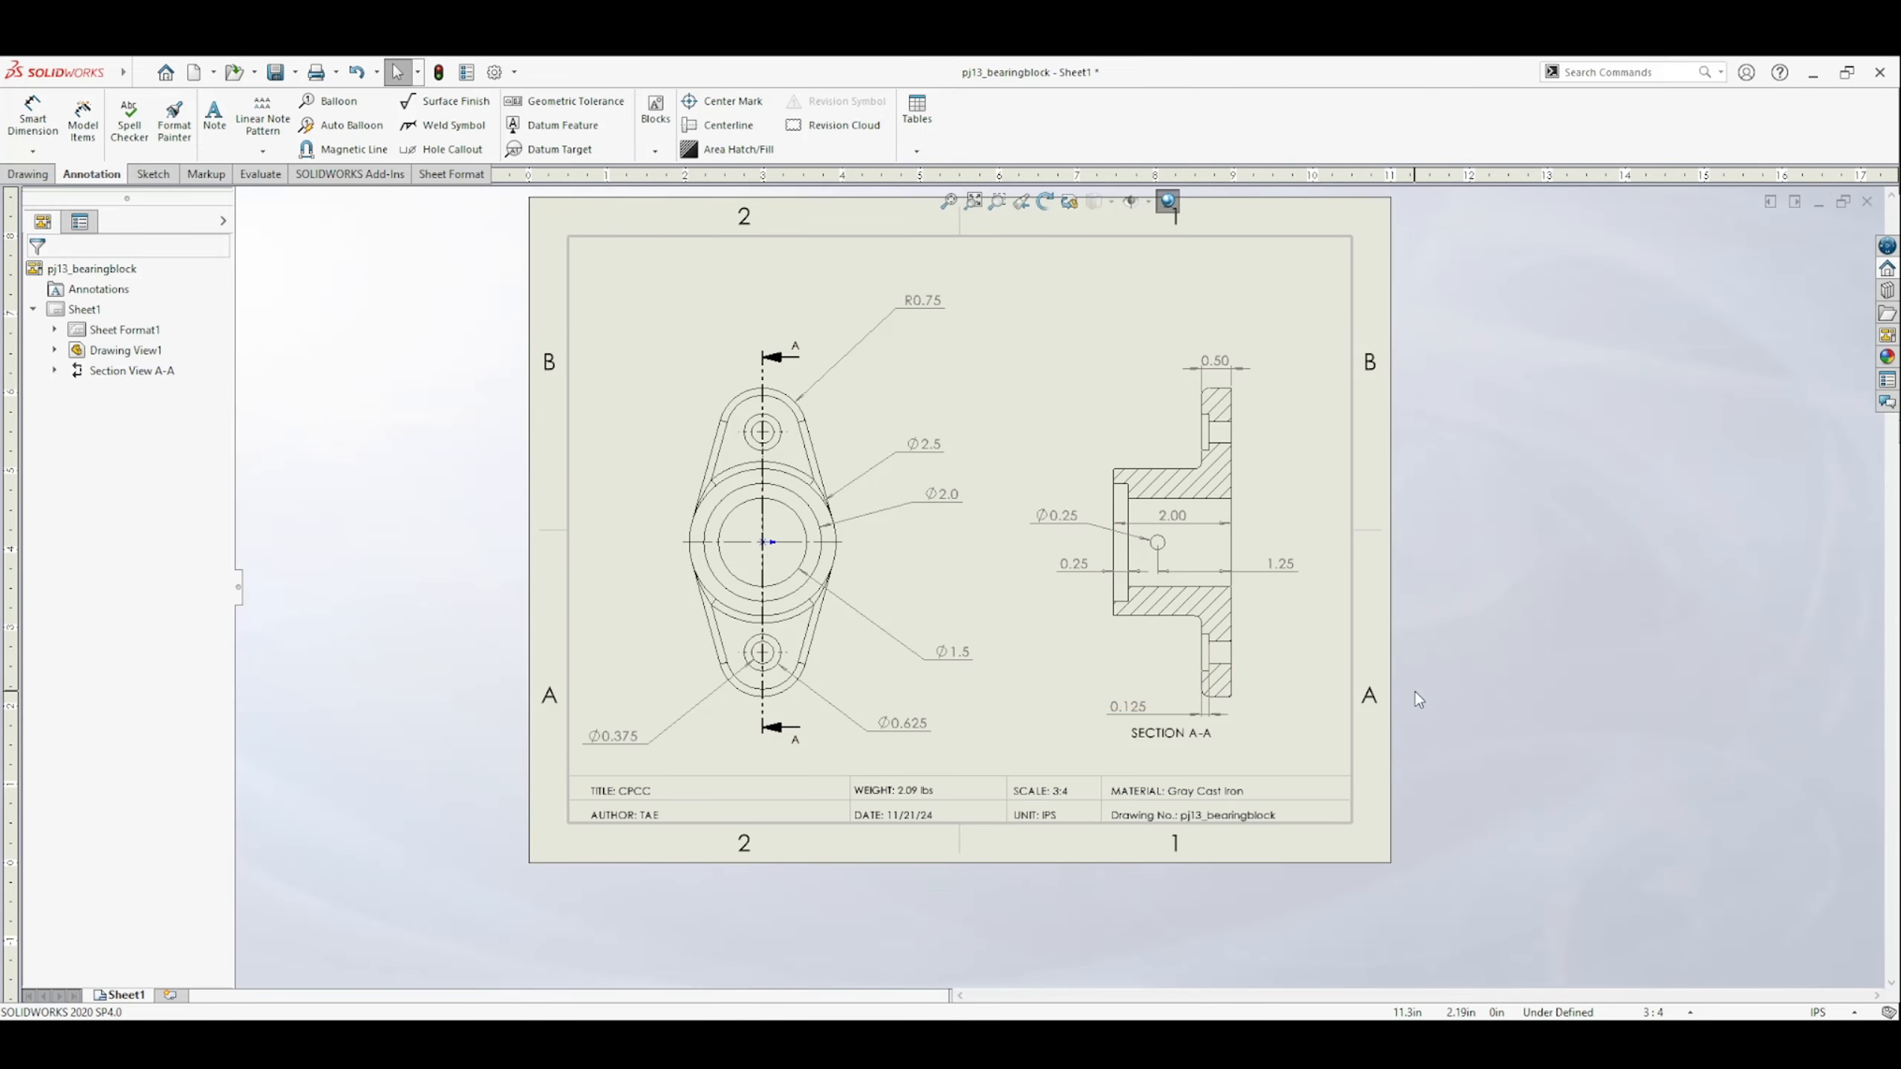
pyautogui.moveTo(1414, 693); pyautogui.dragTo(1360, 734, button='middle')
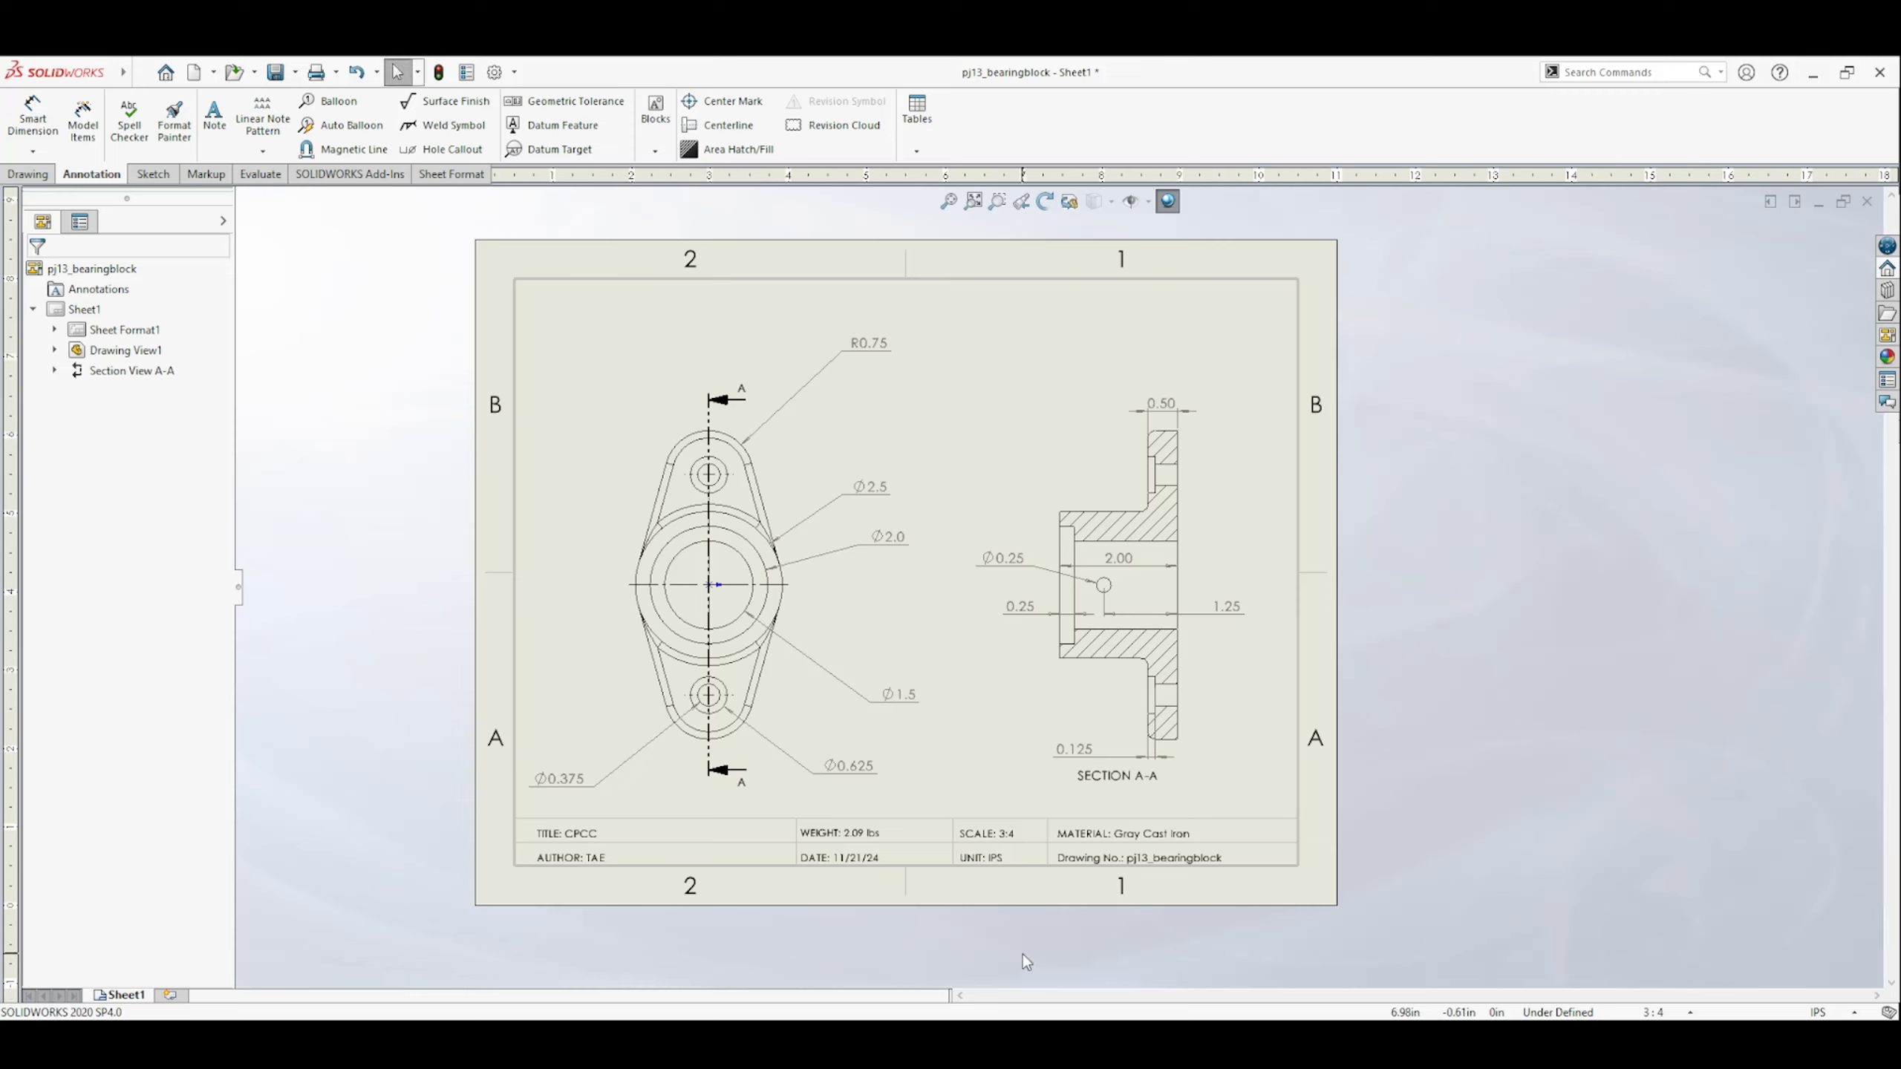